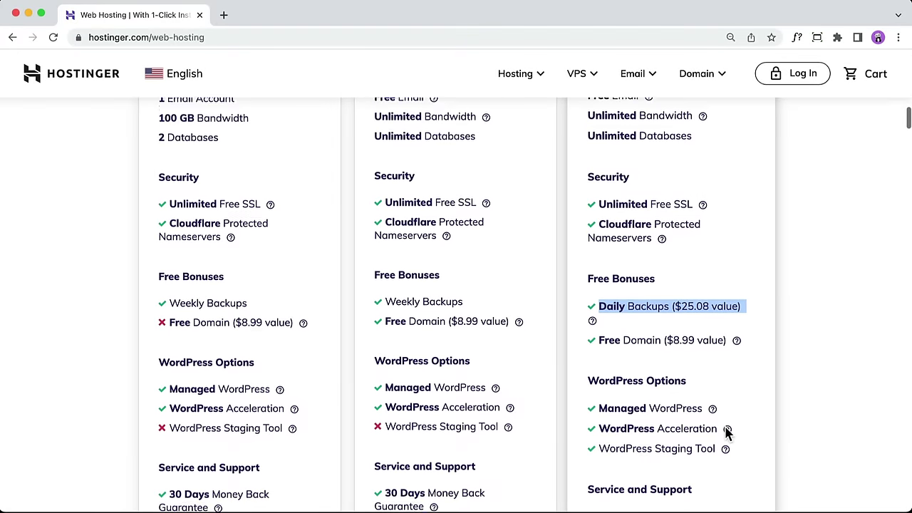
# Compare the hosting plans, highlighting the Business plan's 2 cores and 1536 MB RAM
pyautogui.moveTo(599, 426); pyautogui.dragTo(716, 427)
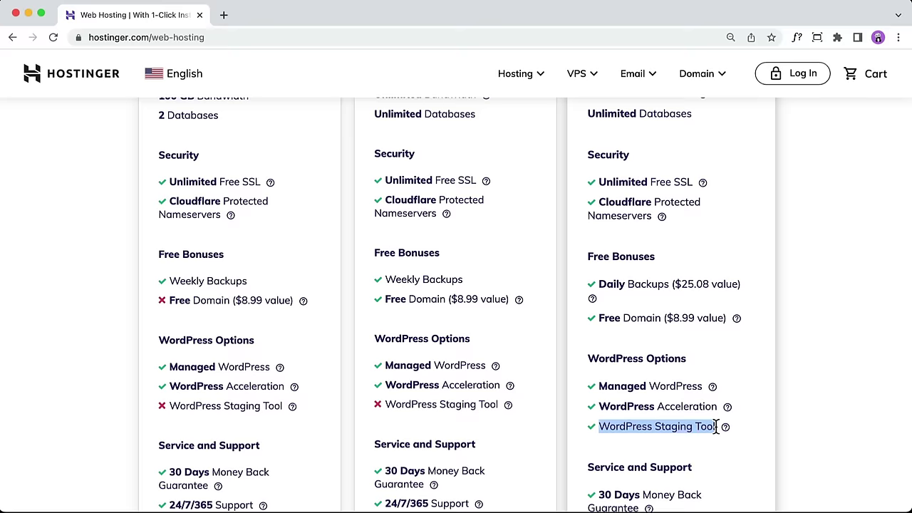
pyautogui.scroll(-5, 534, 421)
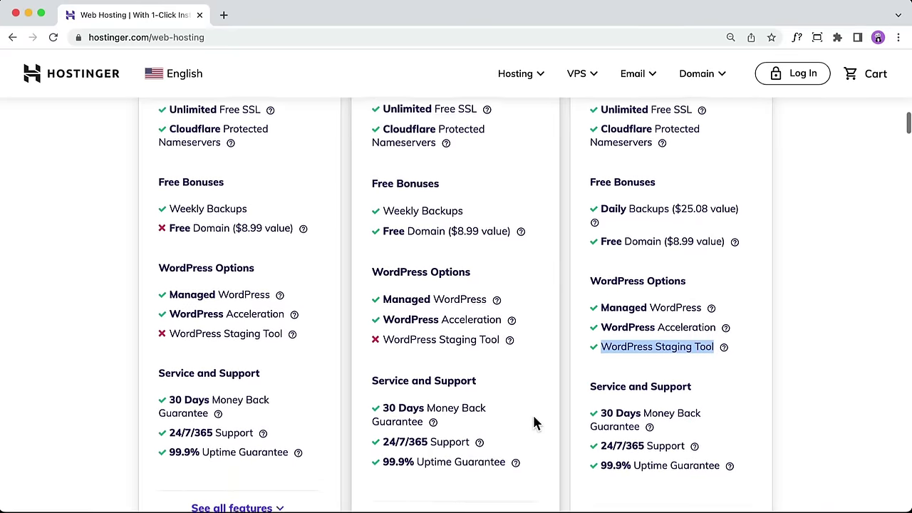
pyautogui.scroll(-20, 536, 422)
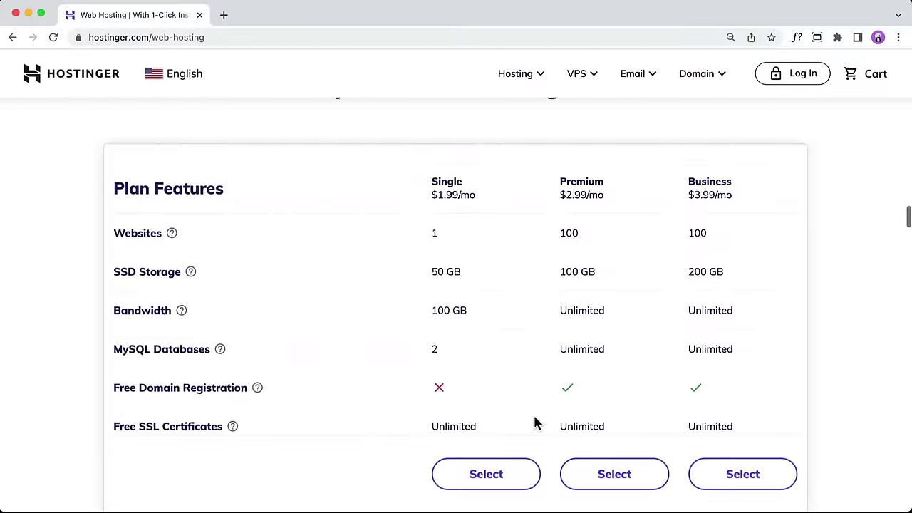
pyautogui.scroll(-6, 536, 422)
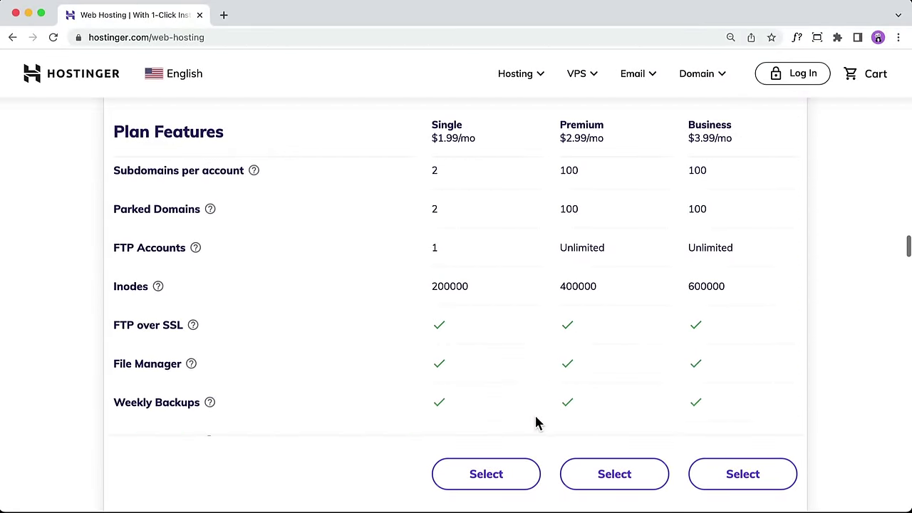
pyautogui.scroll(2, 535, 422)
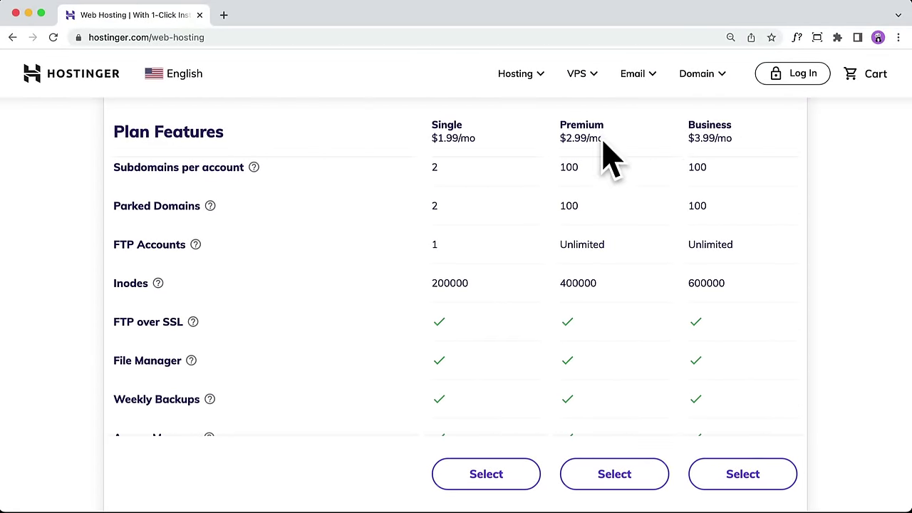
pyautogui.scroll(-11, 572, 210)
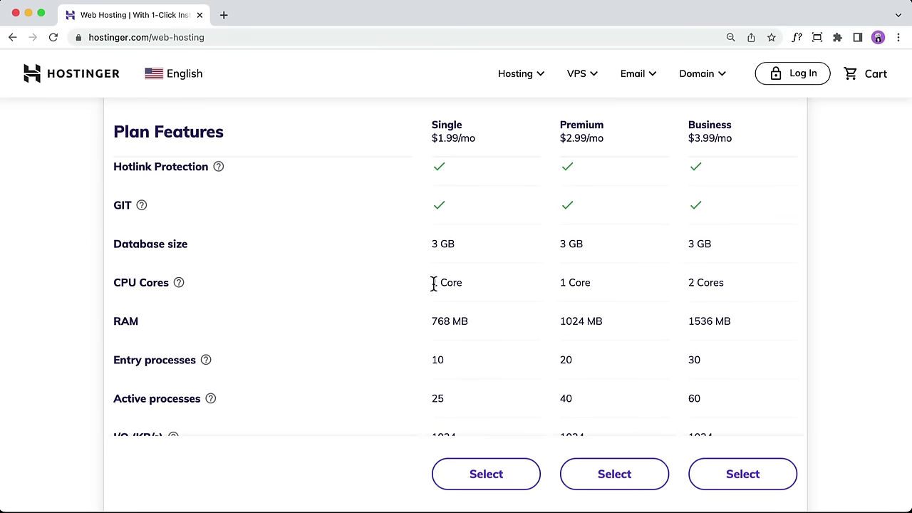
pyautogui.moveTo(685, 289); pyautogui.dragTo(748, 286)
pyautogui.moveTo(734, 325); pyautogui.dragTo(688, 321)
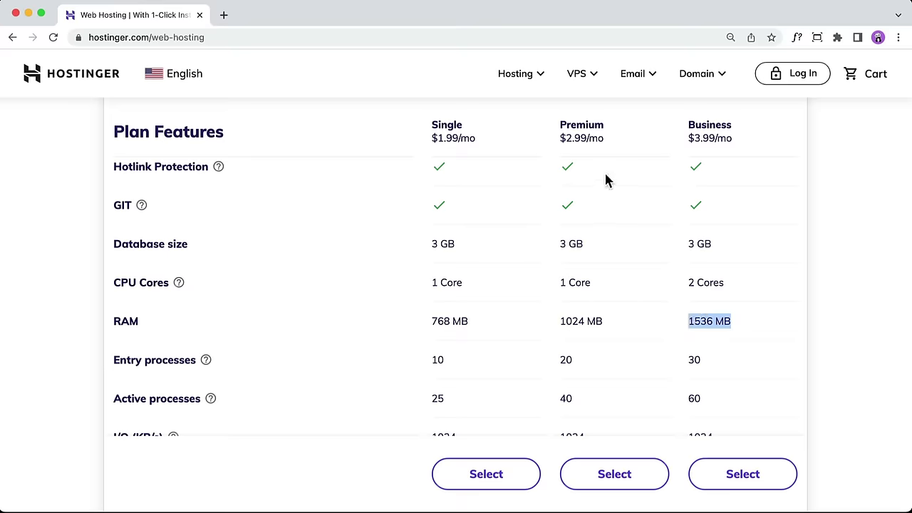
pyautogui.scroll(10, 553, 218)
pyautogui.scroll(10, 549, 234)
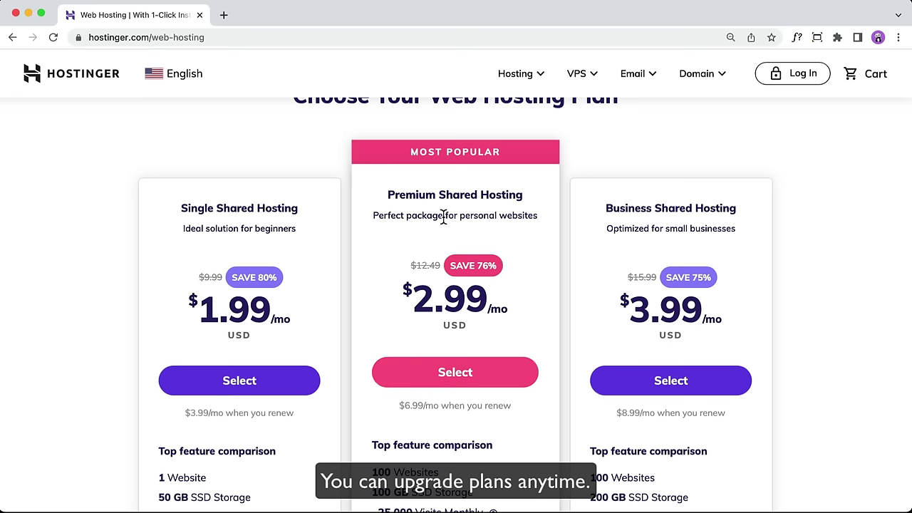
# Order Premium Shared Hosting on a 12-month billing period, totalling $35.88
pyautogui.click(449, 383)
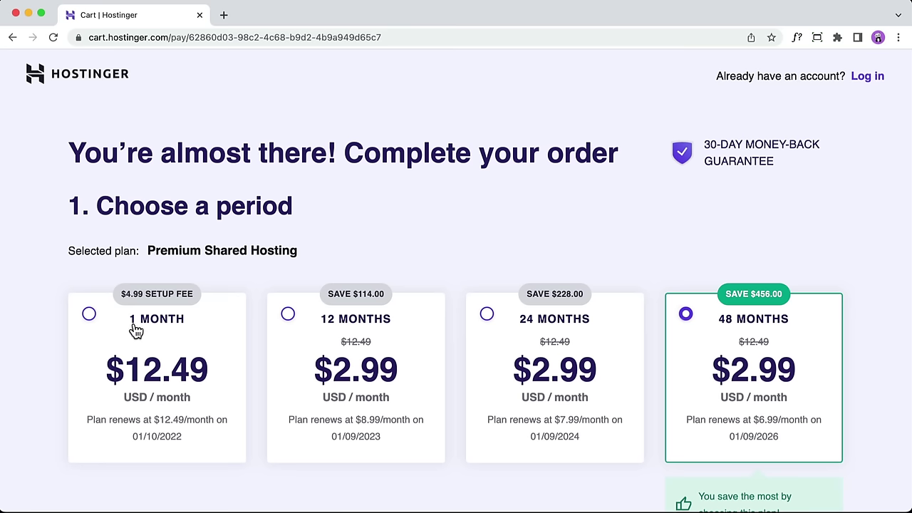
pyautogui.click(89, 315)
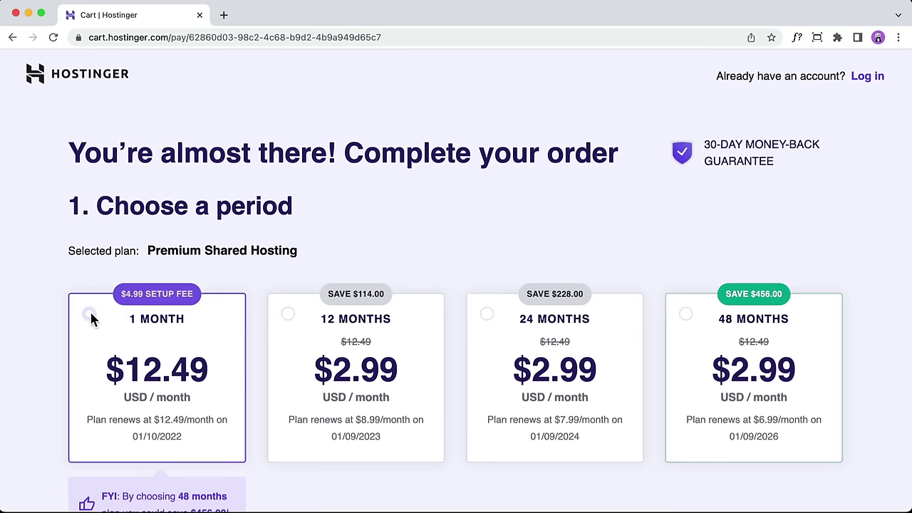
pyautogui.scroll(-1, 150, 376)
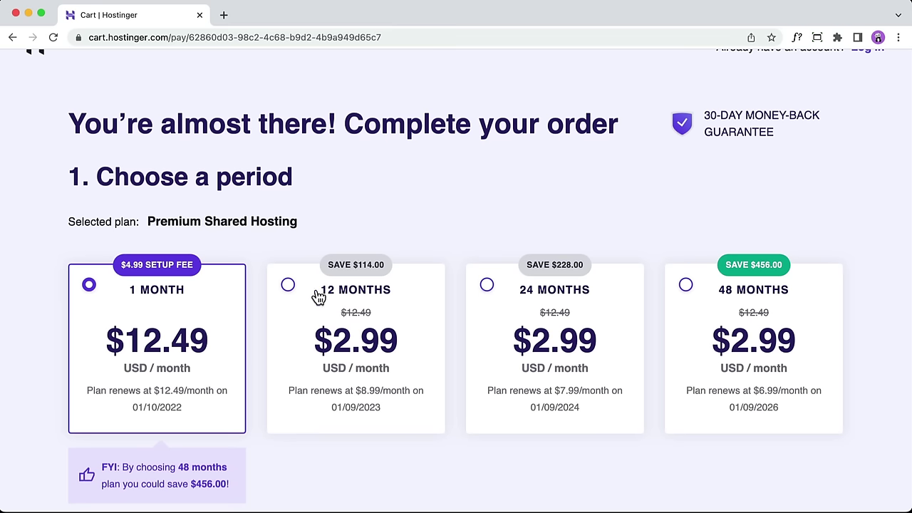
pyautogui.click(288, 286)
pyautogui.scroll(-3, 347, 329)
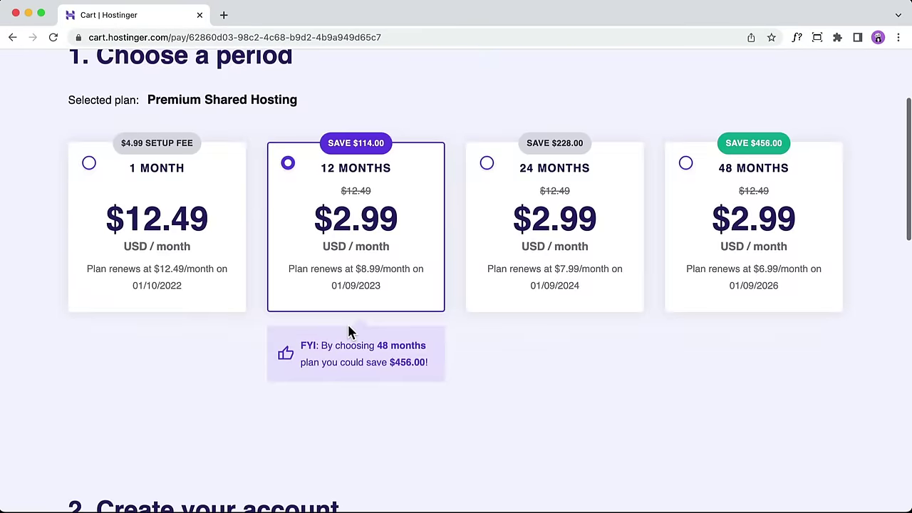
pyautogui.scroll(-5, 348, 329)
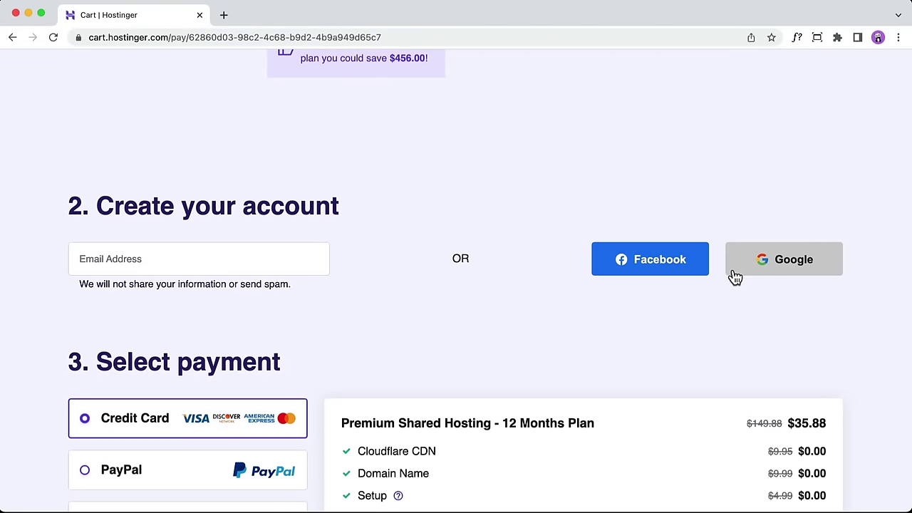
# Enter the account e-mail address in the checkout form
pyautogui.click(154, 257)
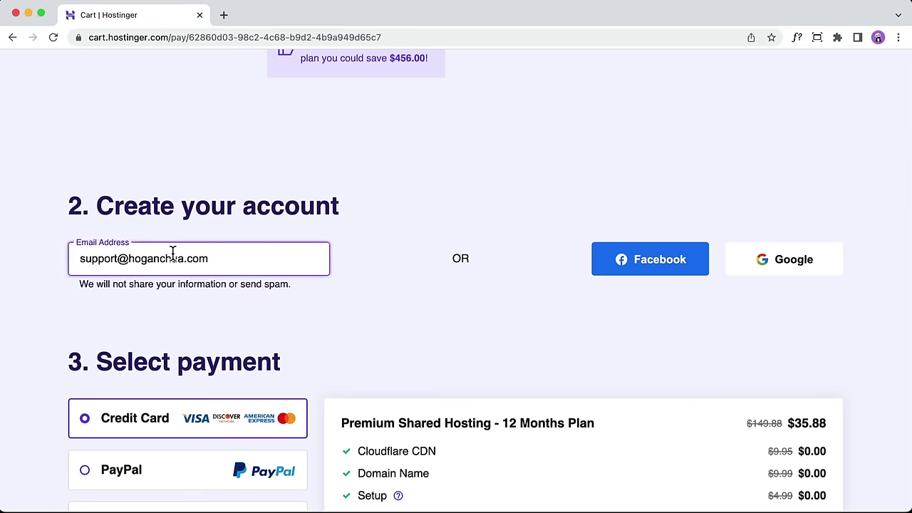
pyautogui.scroll(-5, 316, 292)
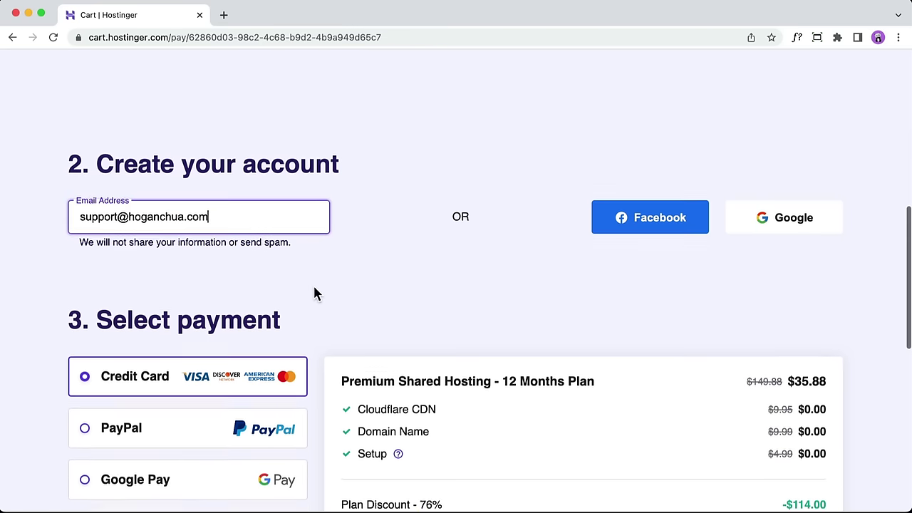
pyautogui.scroll(-1, 299, 291)
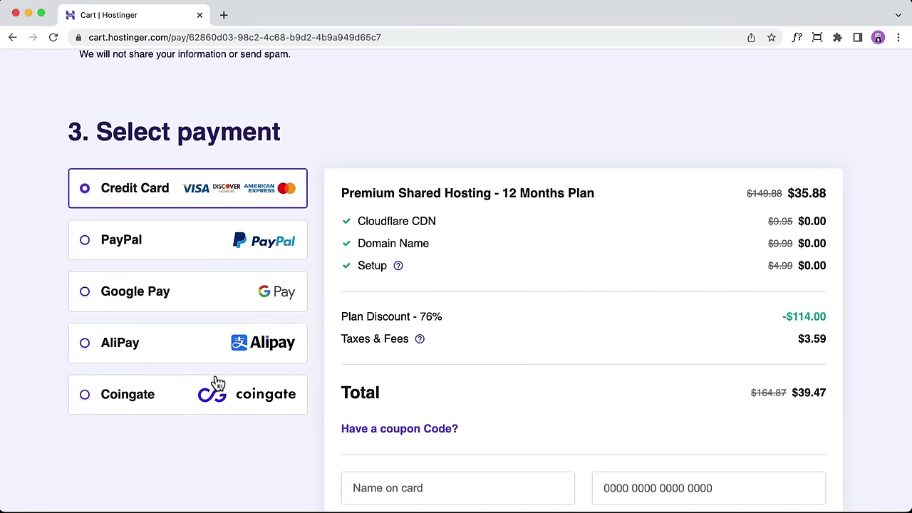
pyautogui.scroll(-1, 449, 366)
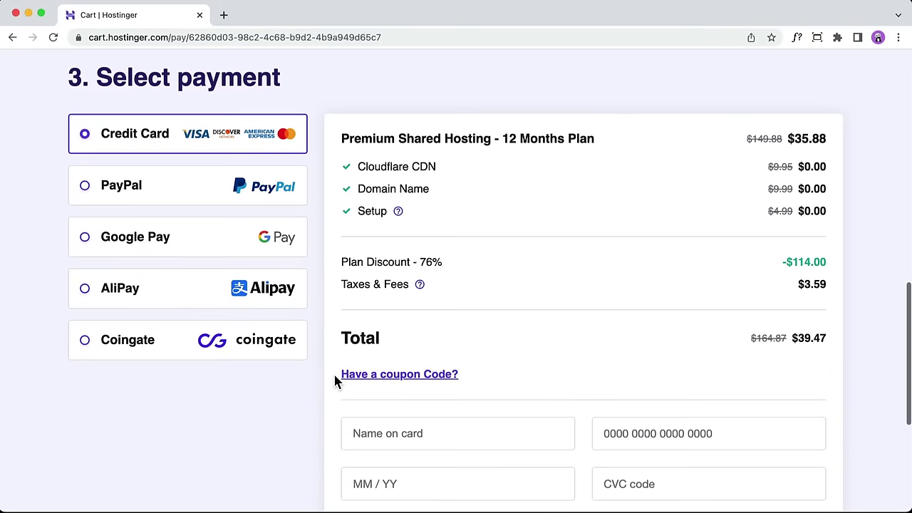
# Apply the discount coupon code, dropping the total to $36.71, and begin the card details
pyautogui.click(395, 383)
pyautogui.click(405, 409)
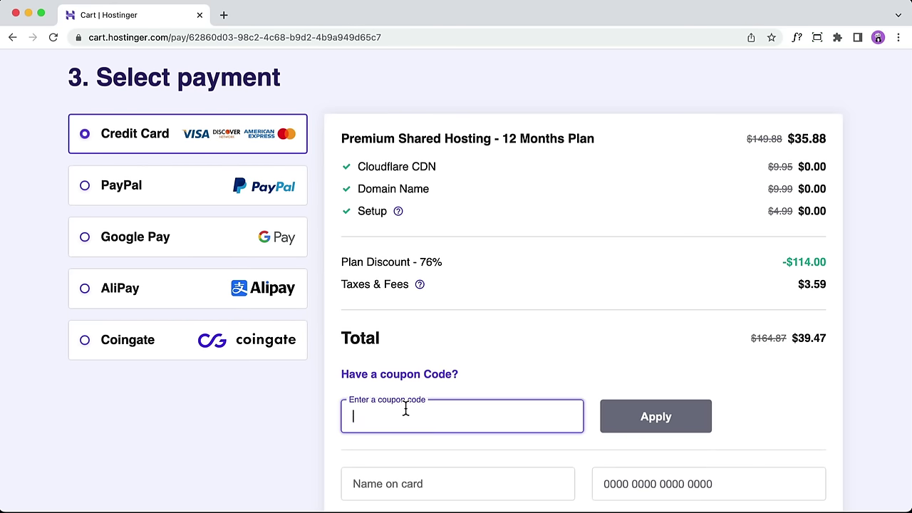
pyautogui.write('HOG')
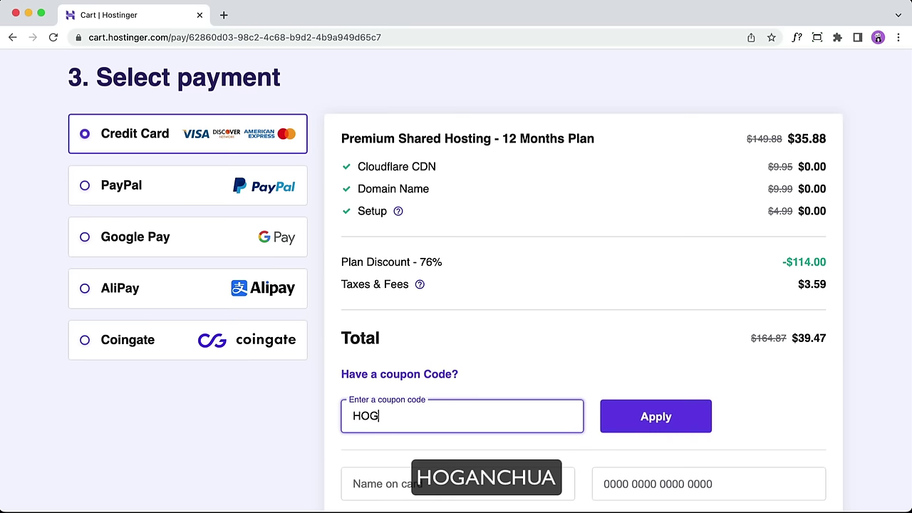
pyautogui.write('ANCHUA')
pyautogui.click(630, 422)
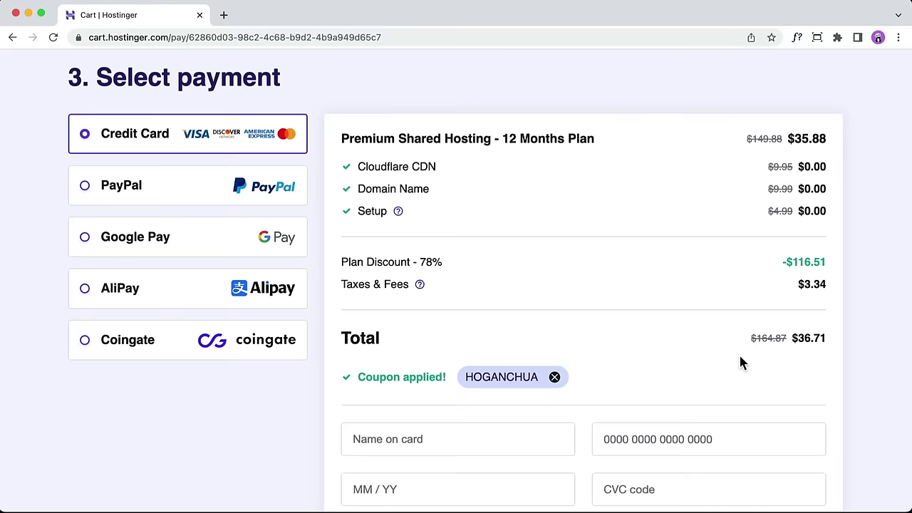
pyautogui.scroll(10, 757, 354)
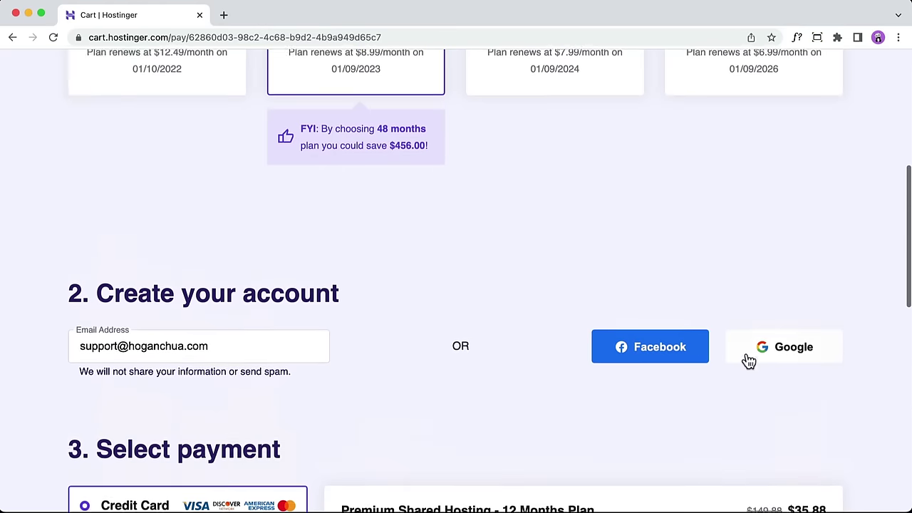
pyautogui.scroll(-9, 694, 260)
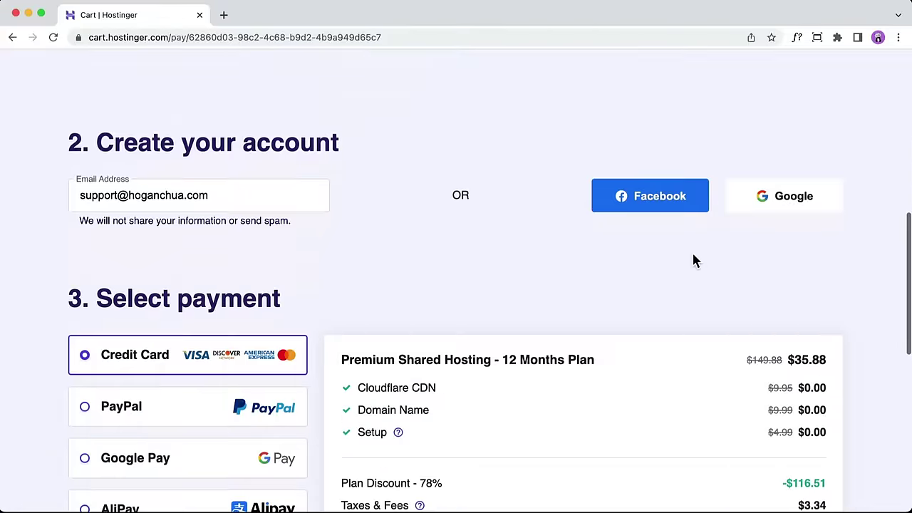
pyautogui.scroll(-4, 688, 261)
pyautogui.scroll(2, 435, 291)
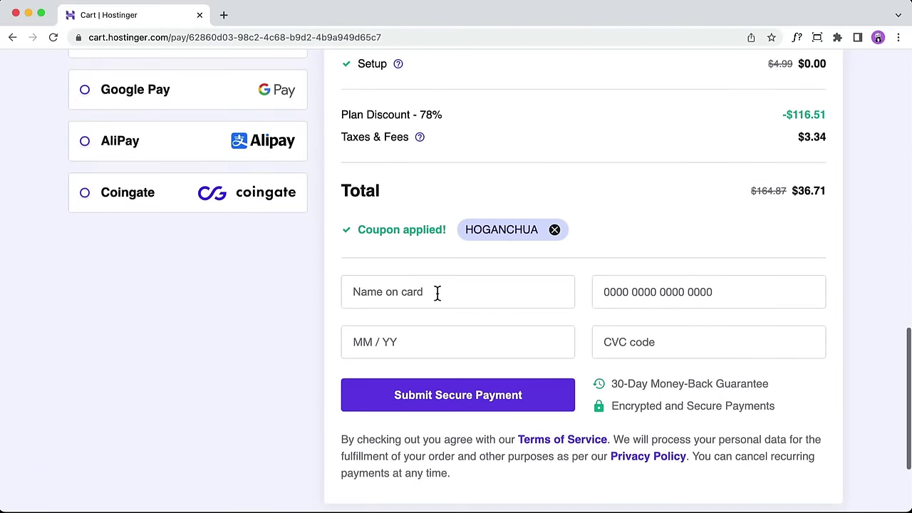
pyautogui.click(433, 291)
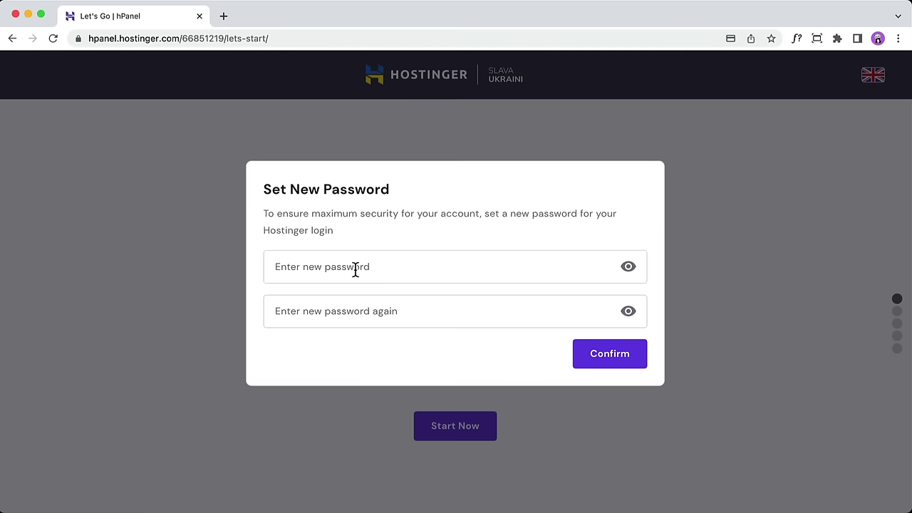
# Set a new account password and confirm it
pyautogui.click(355, 270)
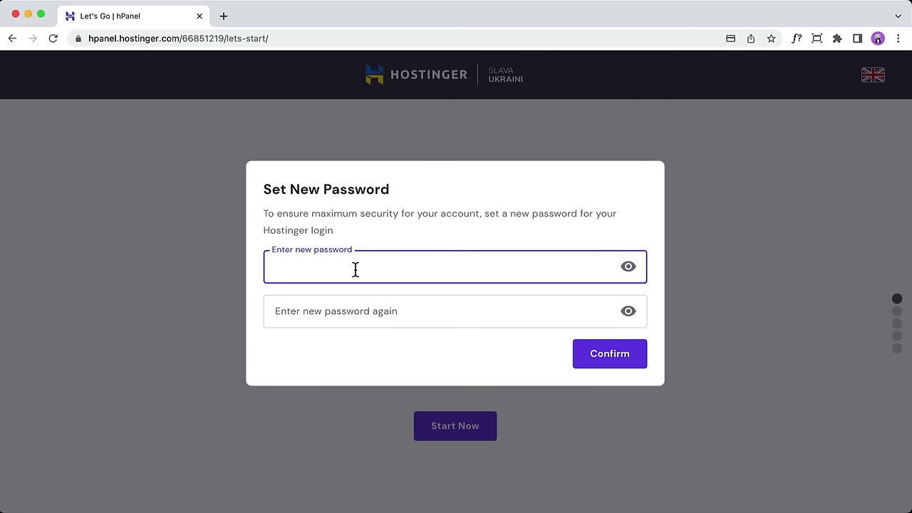
pyautogui.write('•••••••••')
pyautogui.press('Tab')
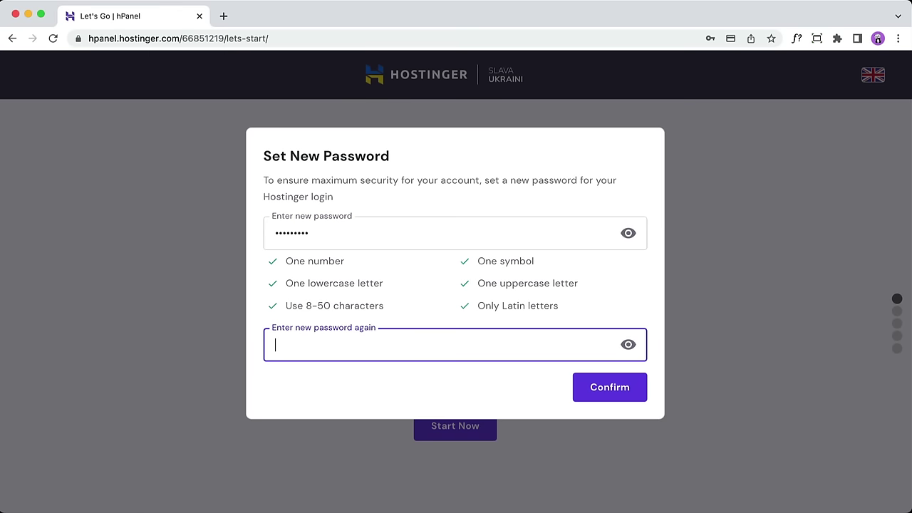
pyautogui.write('•••••••••')
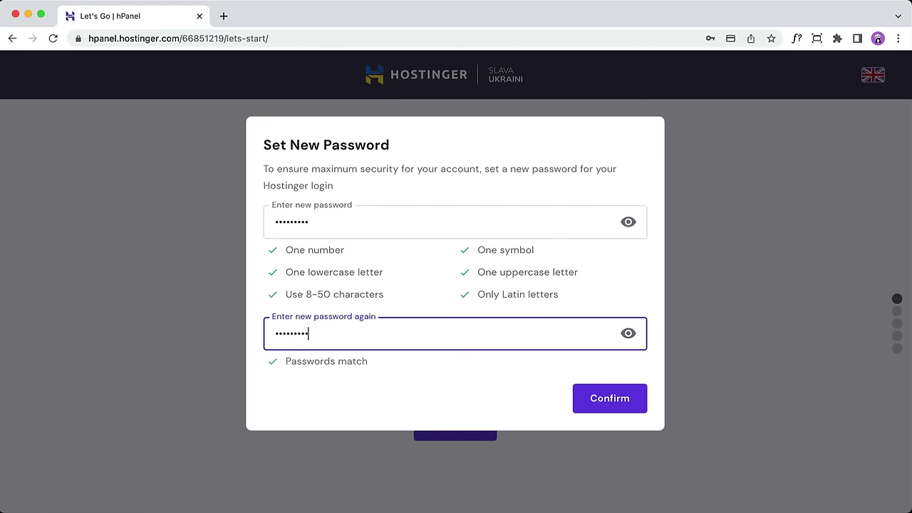
pyautogui.click(594, 400)
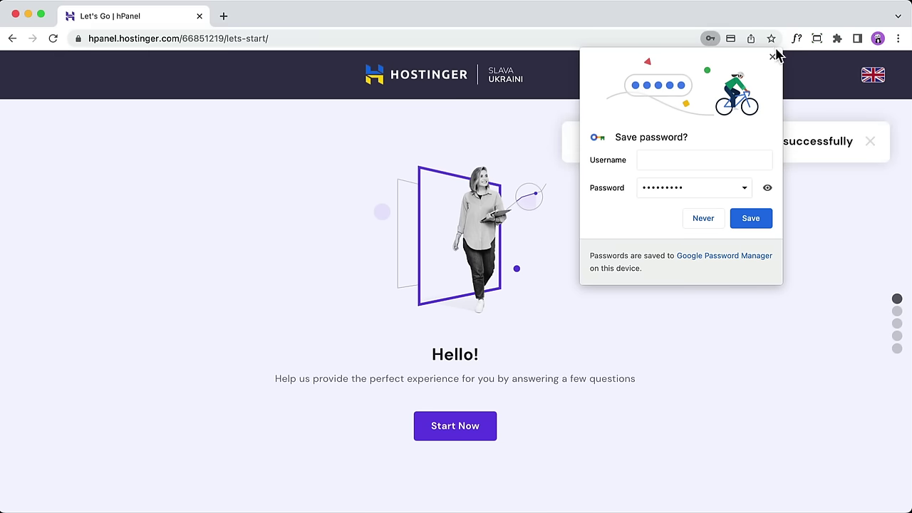
# Dismiss the save-password popup and success notice, and start the onboarding survey
pyautogui.click(772, 57)
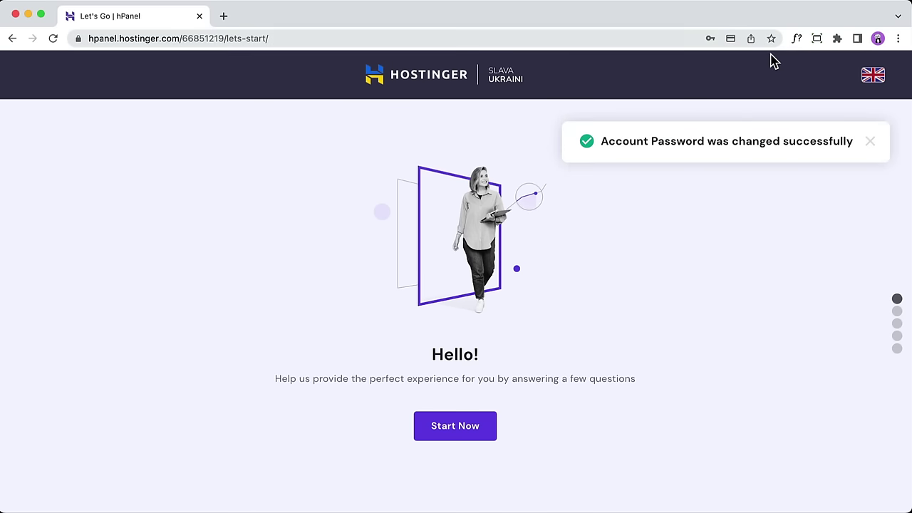
pyautogui.click(869, 142)
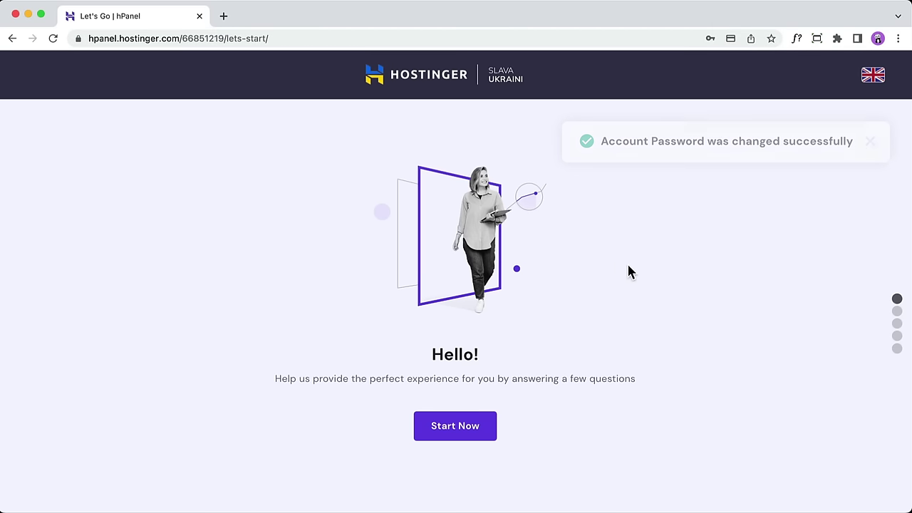
pyautogui.click(451, 436)
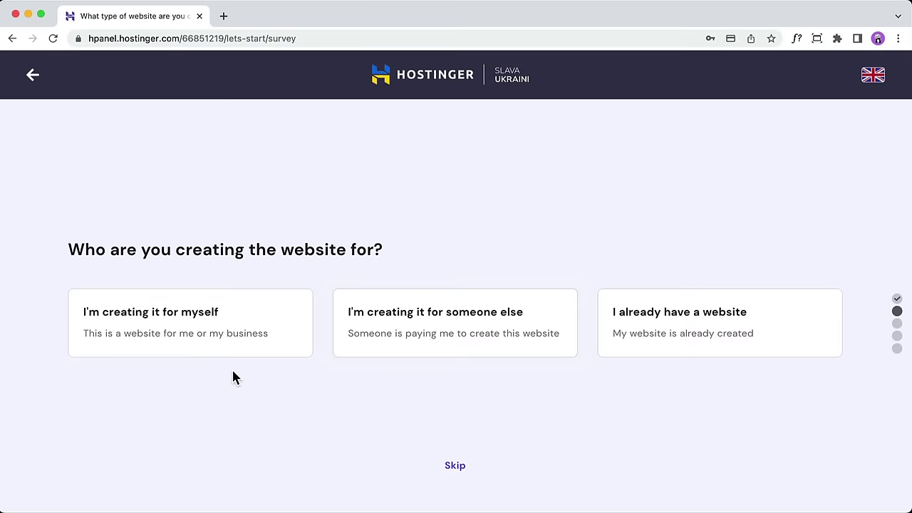
# Answer 'for myself' and 'building it myself', skip the type question, and pick Build a website
pyautogui.click(163, 323)
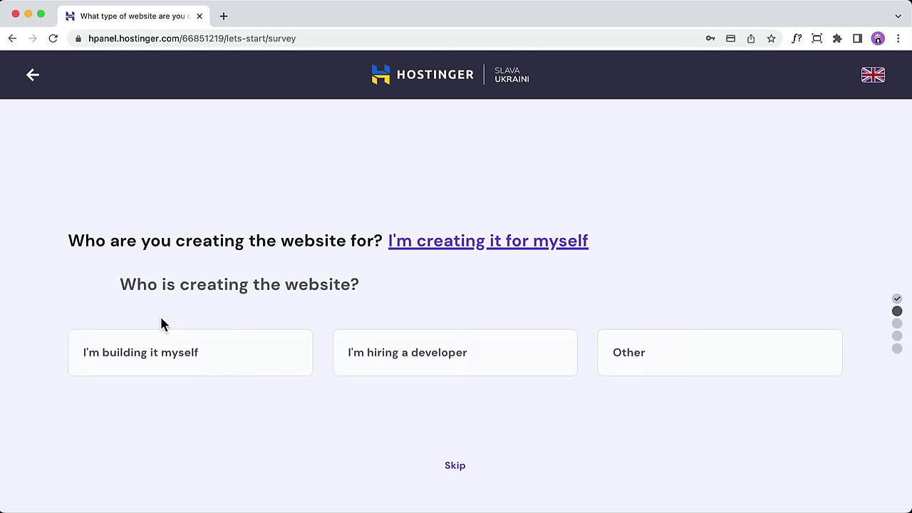
pyautogui.click(179, 348)
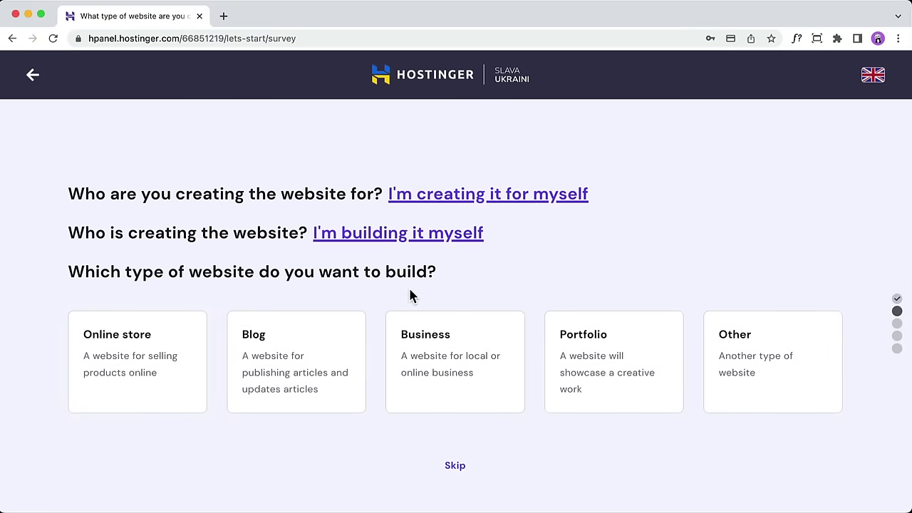
pyautogui.click(453, 468)
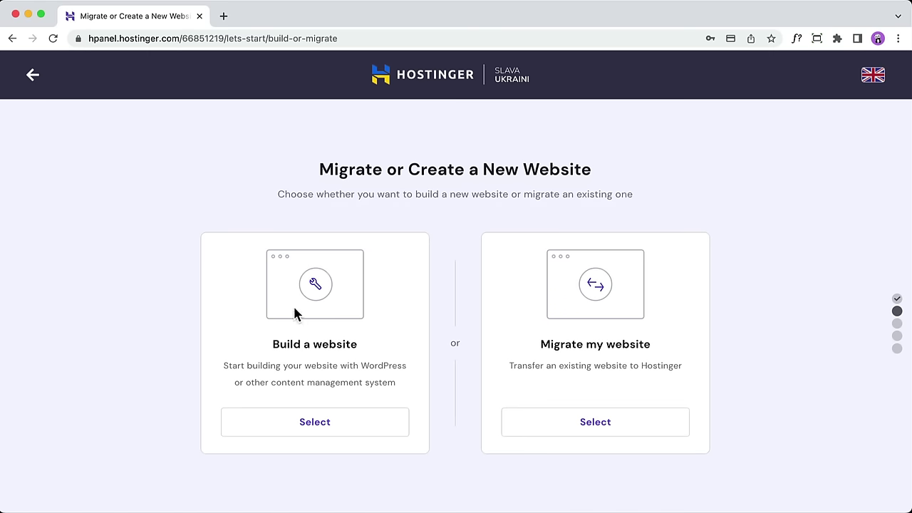
pyautogui.click(314, 424)
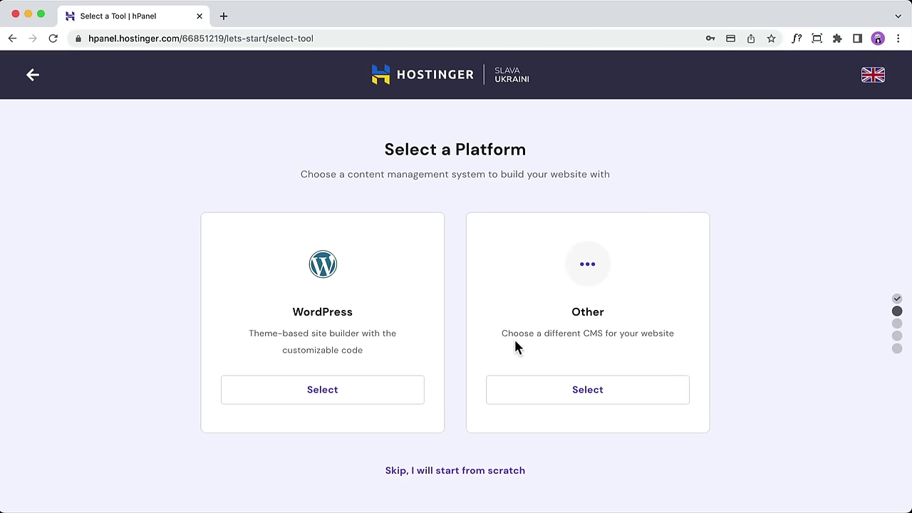
pyautogui.moveTo(503, 333); pyautogui.dragTo(674, 335)
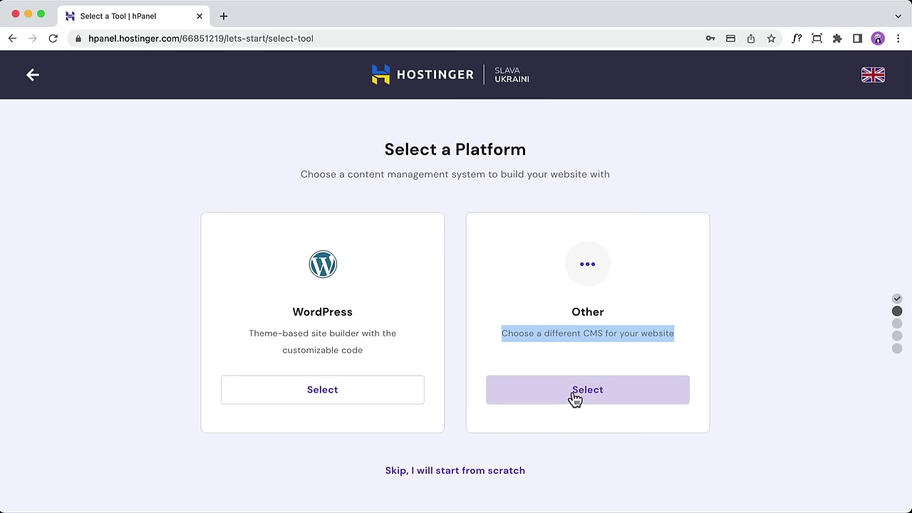
# Choose WordPress as the platform and submit an administrator password for the admin account
pyautogui.click(319, 396)
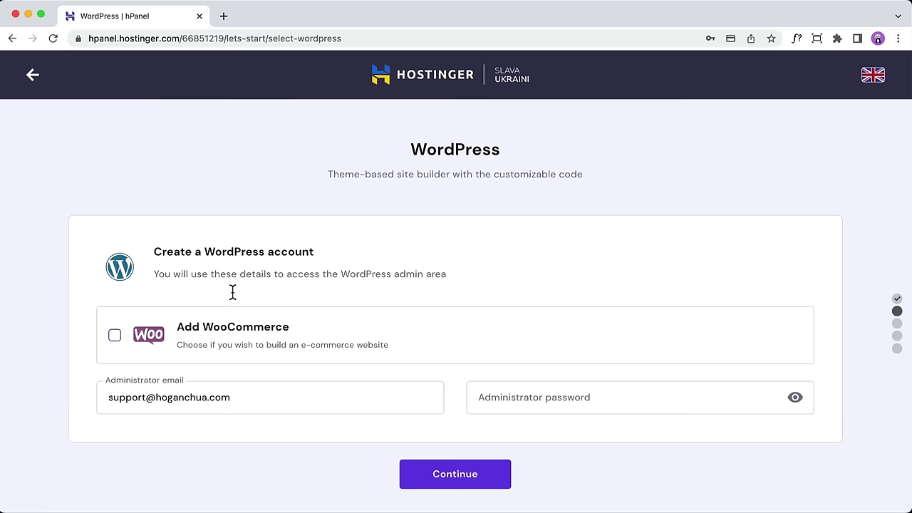
pyautogui.scroll(-1, 228, 314)
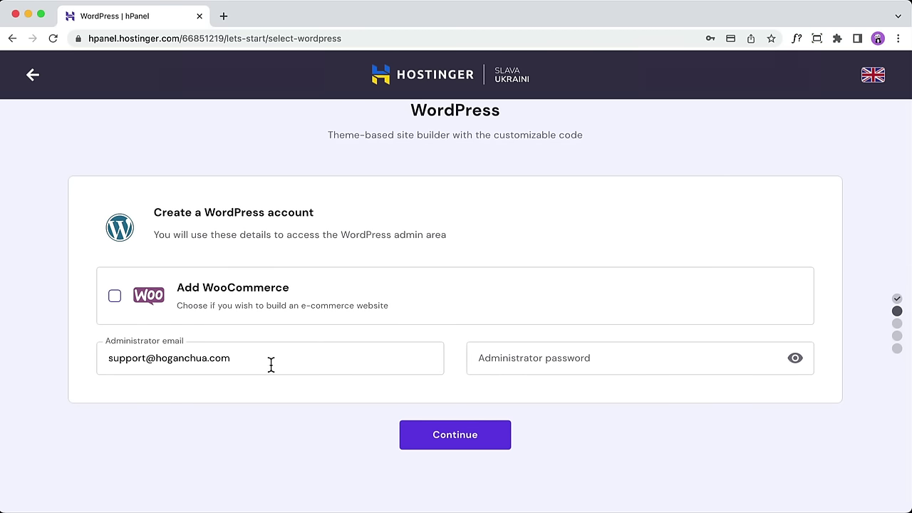
pyautogui.moveTo(270, 363); pyautogui.dragTo(110, 359)
pyautogui.click(568, 364)
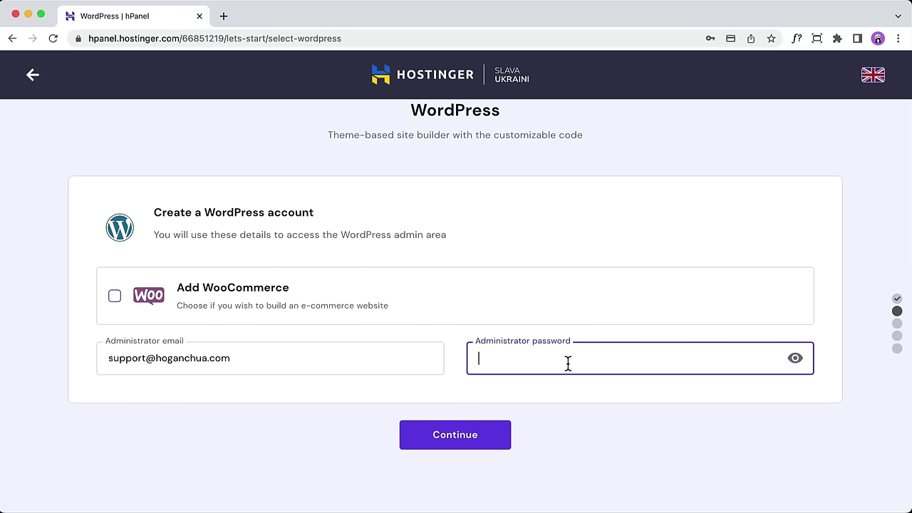
pyautogui.write('••••')
pyautogui.click(443, 436)
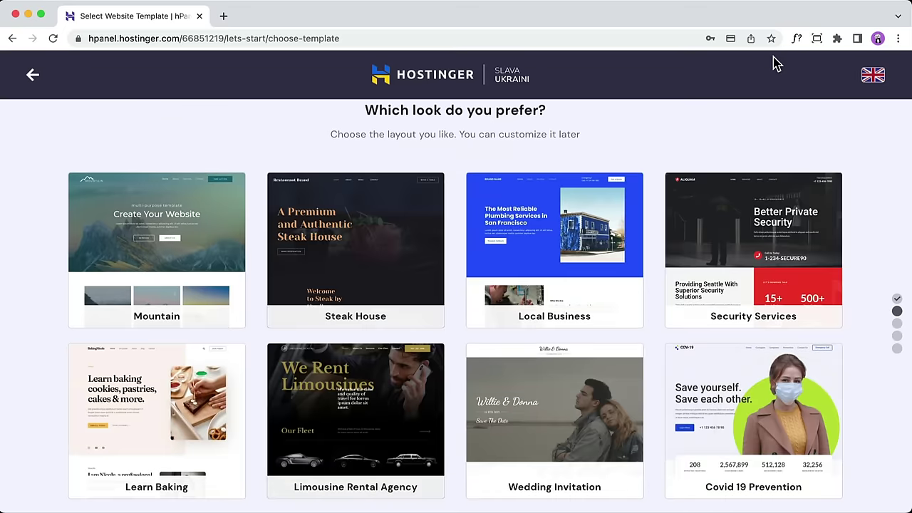
# Scroll past the template grid and choose 'Skip, I don't need a template'
pyautogui.moveTo(413, 190)
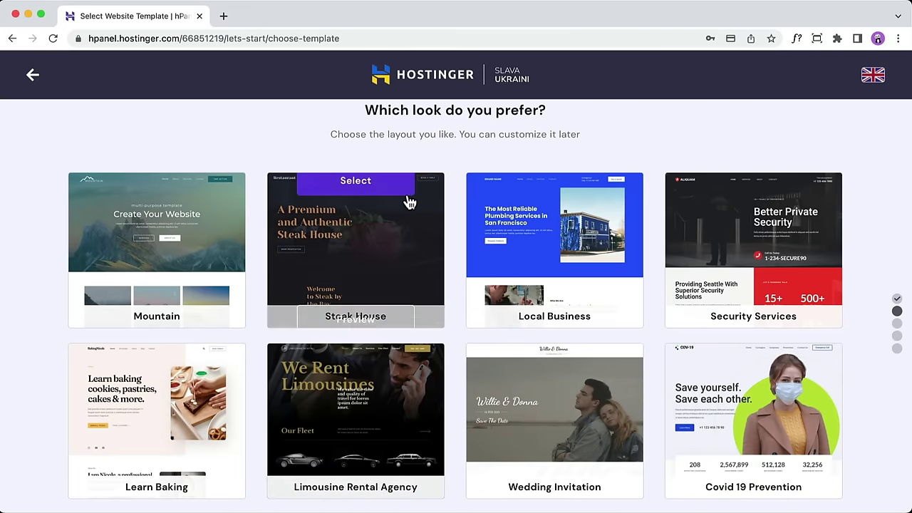
pyautogui.scroll(-2, 420, 226)
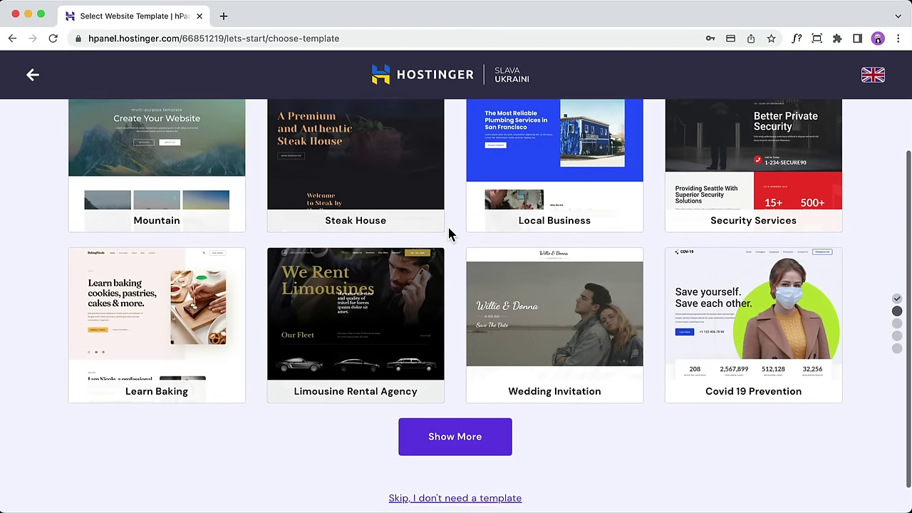
pyautogui.scroll(-2, 449, 232)
pyautogui.scroll(3, 456, 238)
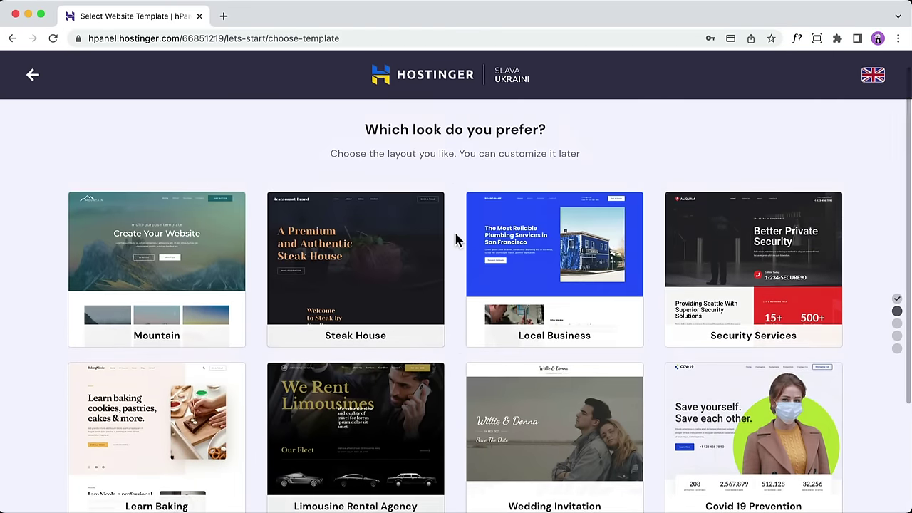
pyautogui.scroll(-3, 455, 238)
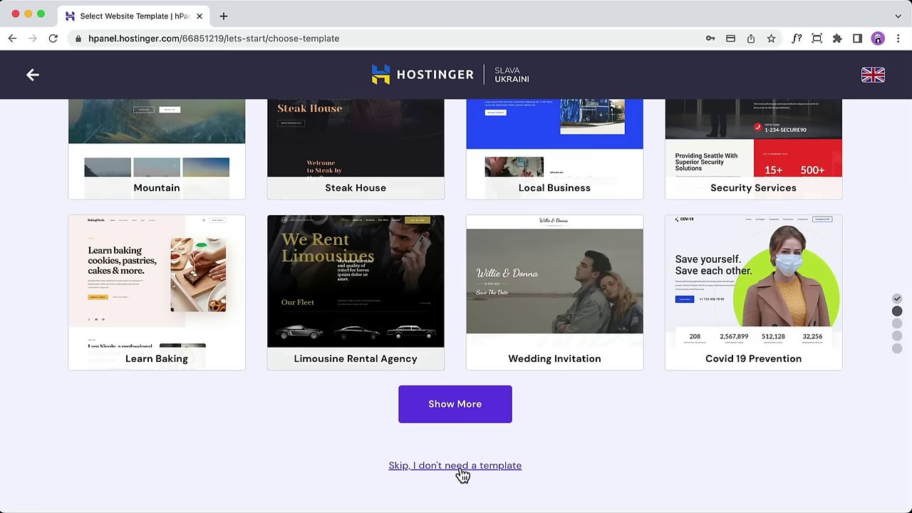
pyautogui.click(460, 469)
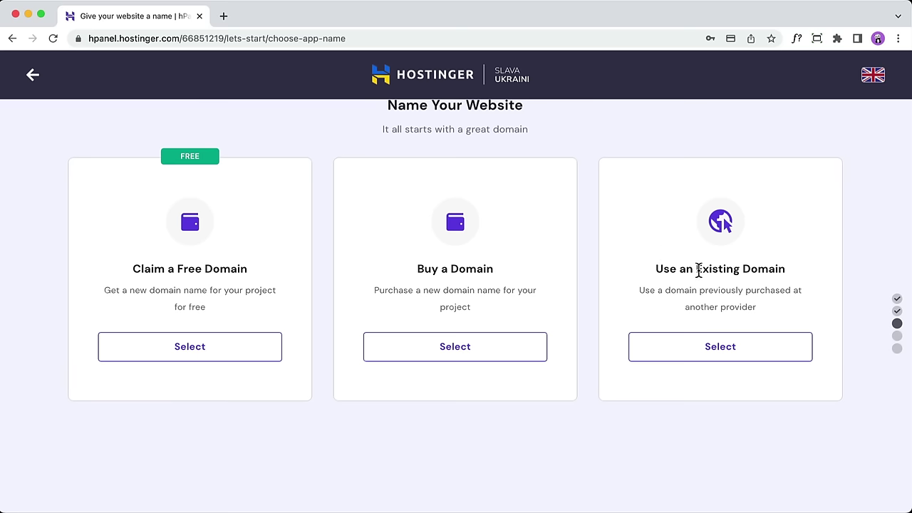
pyautogui.click(707, 359)
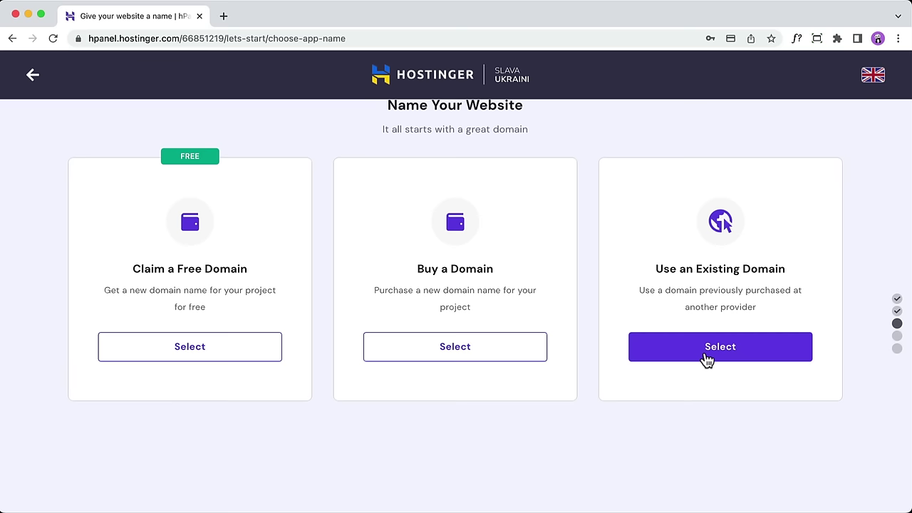
# Claim createawebsite1234 with the .com extension as the free domain and continue once available
pyautogui.click(209, 349)
pyautogui.scroll(-2, 206, 356)
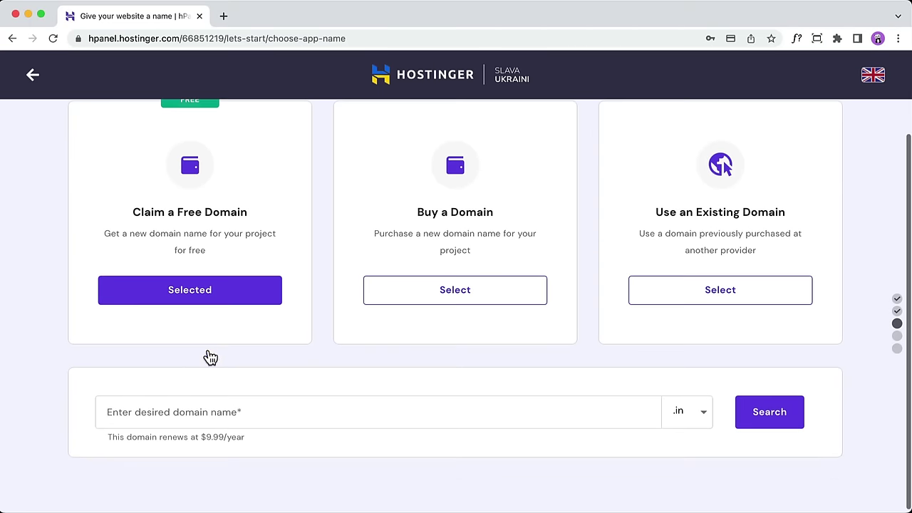
pyautogui.click(258, 416)
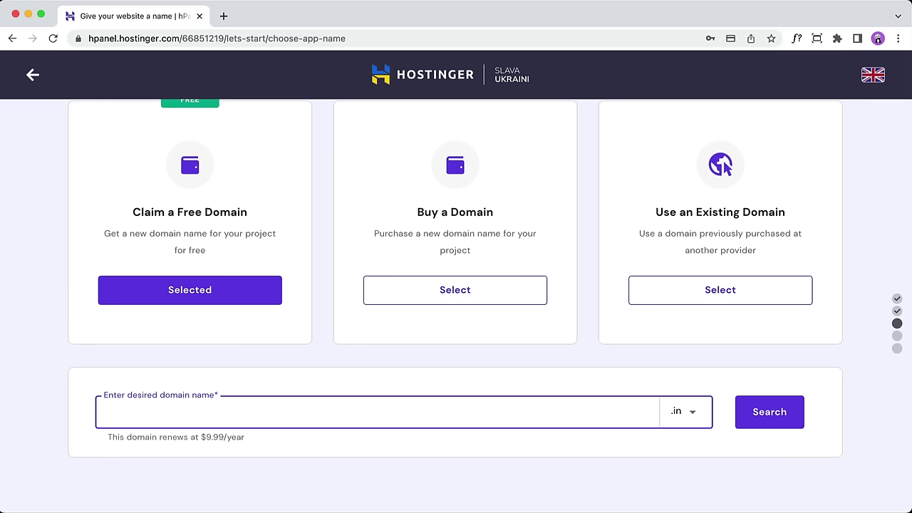
pyautogui.write('createawebsite123')
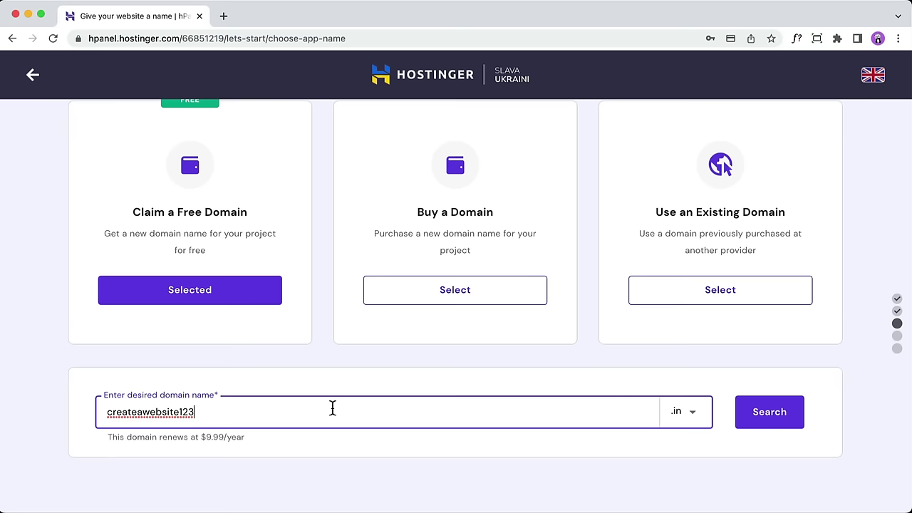
pyautogui.write('4')
pyautogui.click(696, 415)
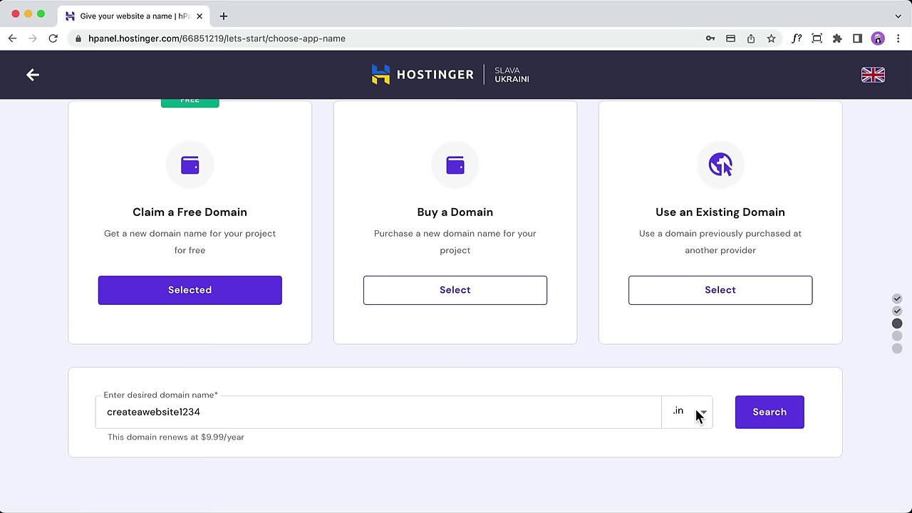
pyautogui.scroll(-1, 627, 442)
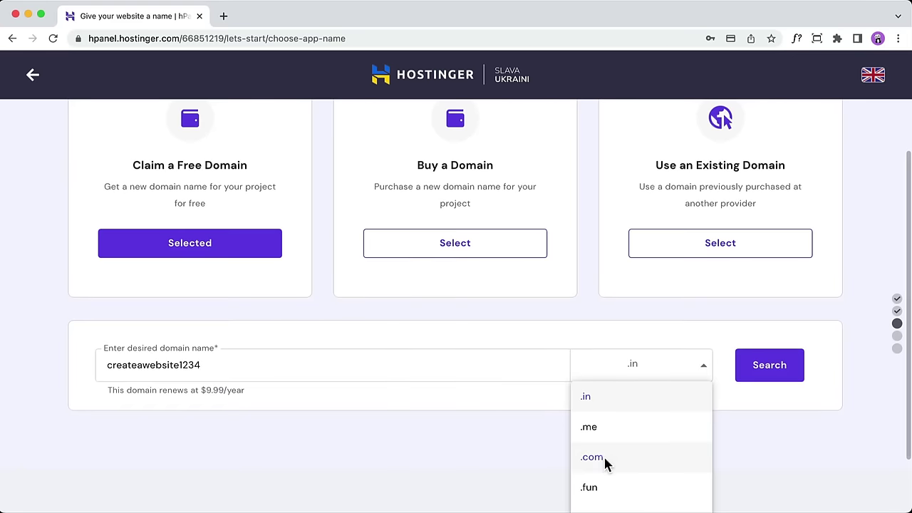
pyautogui.click(605, 464)
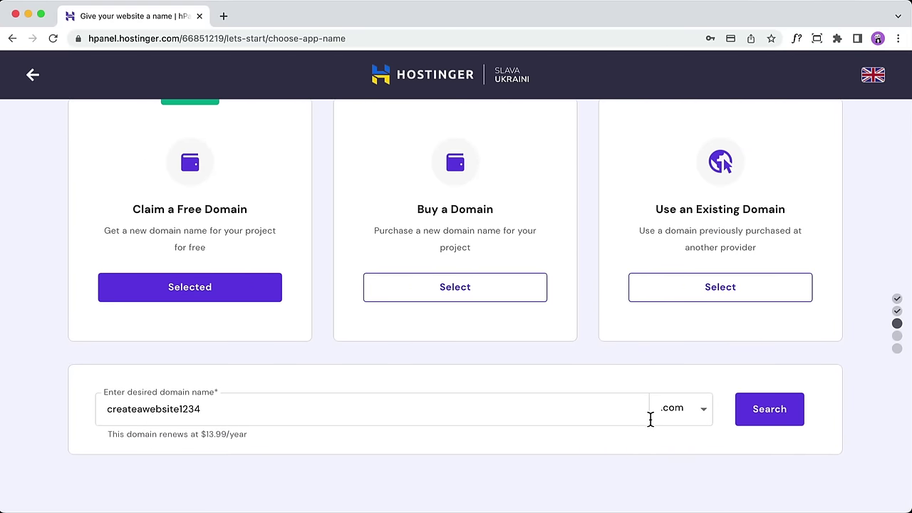
pyautogui.click(775, 416)
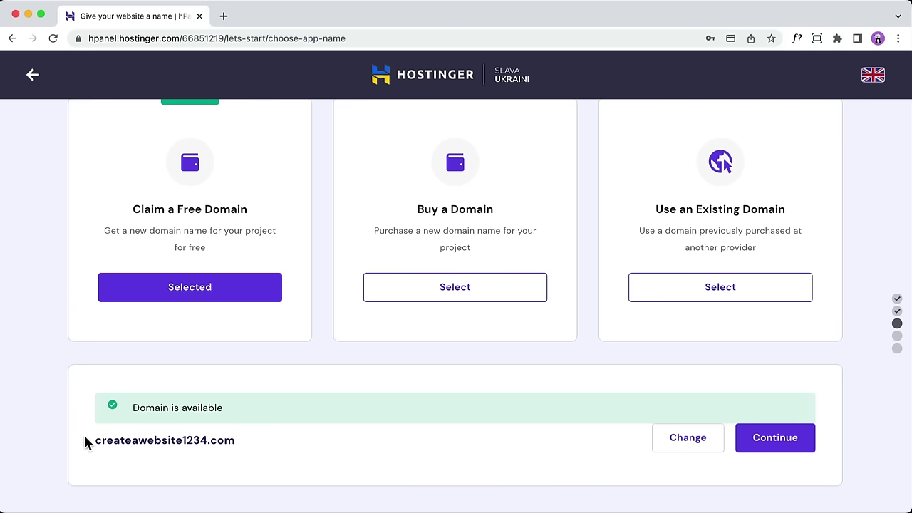
pyautogui.moveTo(95, 442); pyautogui.dragTo(232, 440)
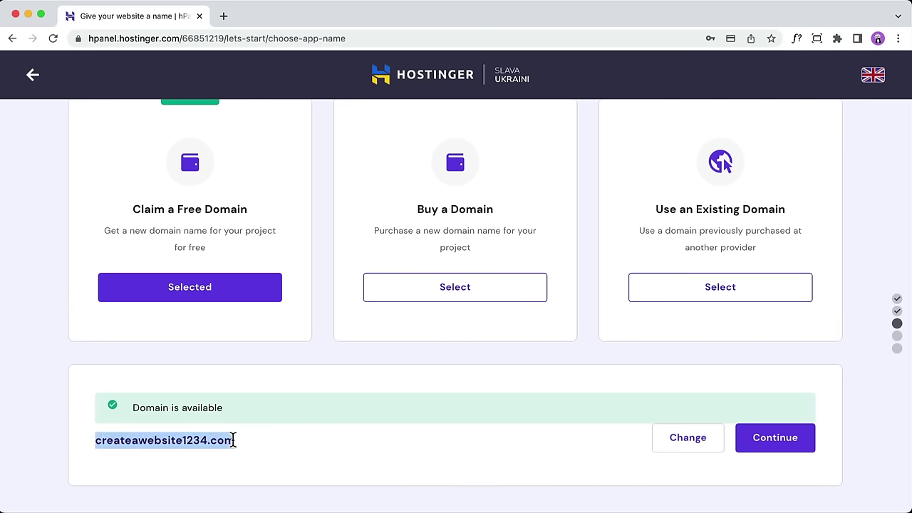
pyautogui.click(765, 452)
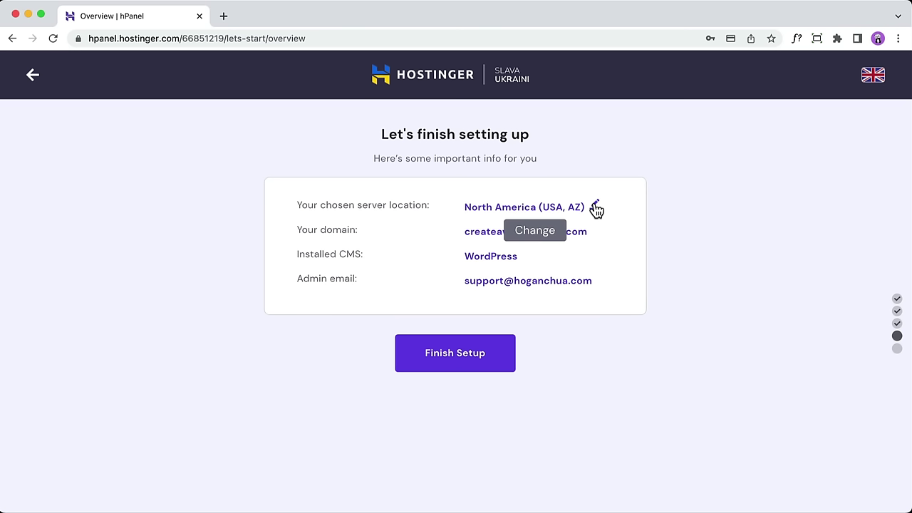
# Change the server location to North America (USA, NC) and finish the website setup
pyautogui.click(595, 208)
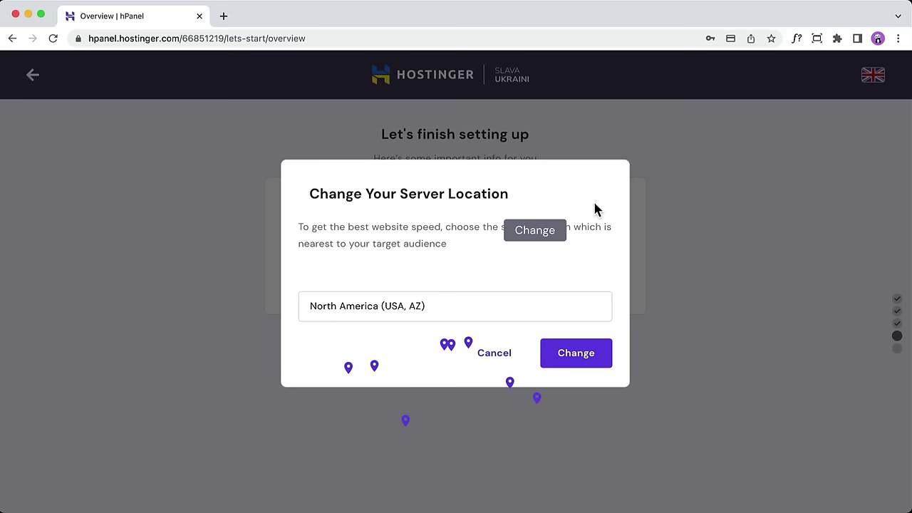
pyautogui.click(547, 305)
pyautogui.scroll(-4, 503, 380)
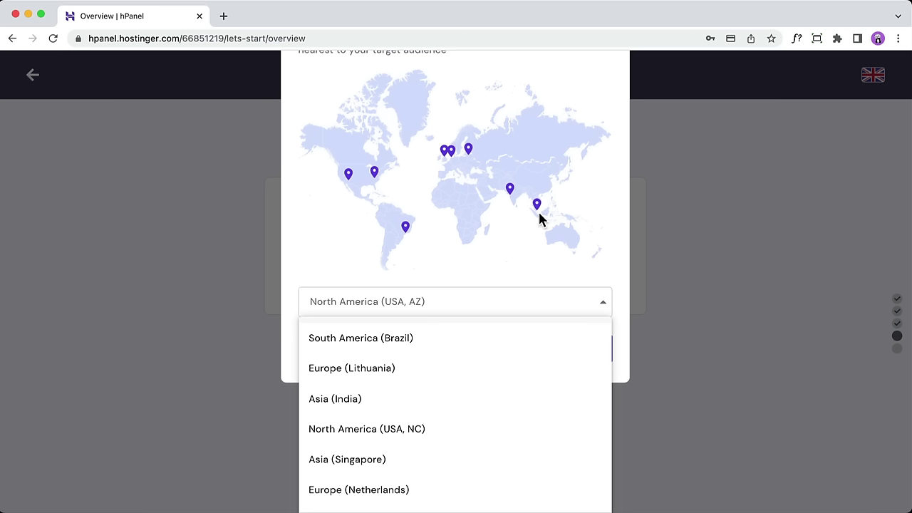
pyautogui.moveTo(537, 210)
pyautogui.moveTo(469, 157)
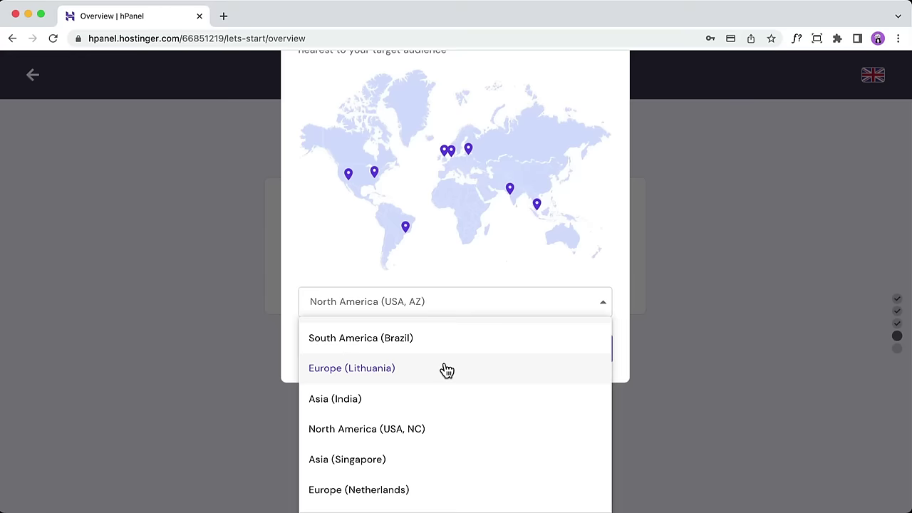
pyautogui.scroll(-2, 428, 383)
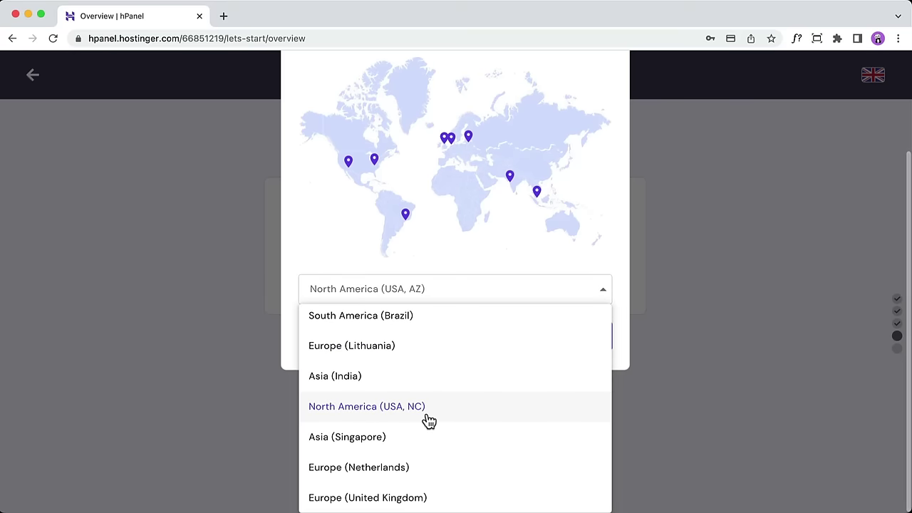
pyautogui.click(394, 412)
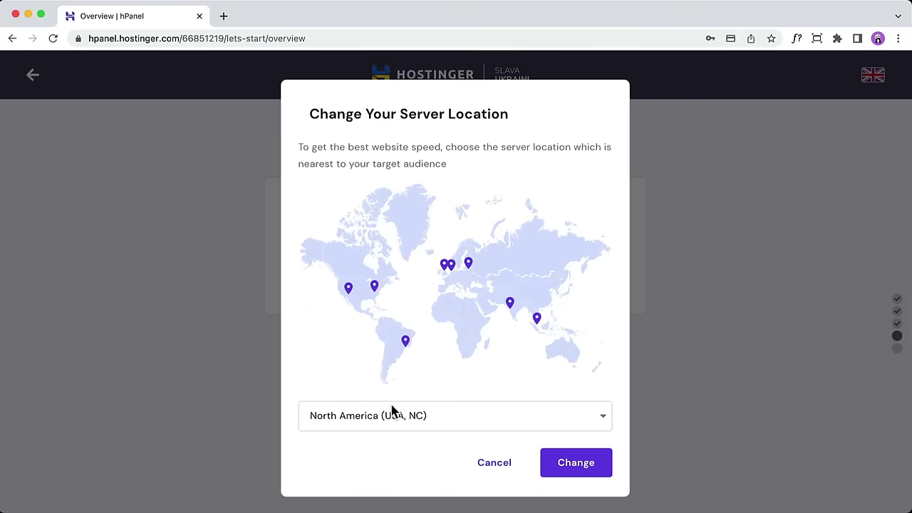
pyautogui.click(577, 467)
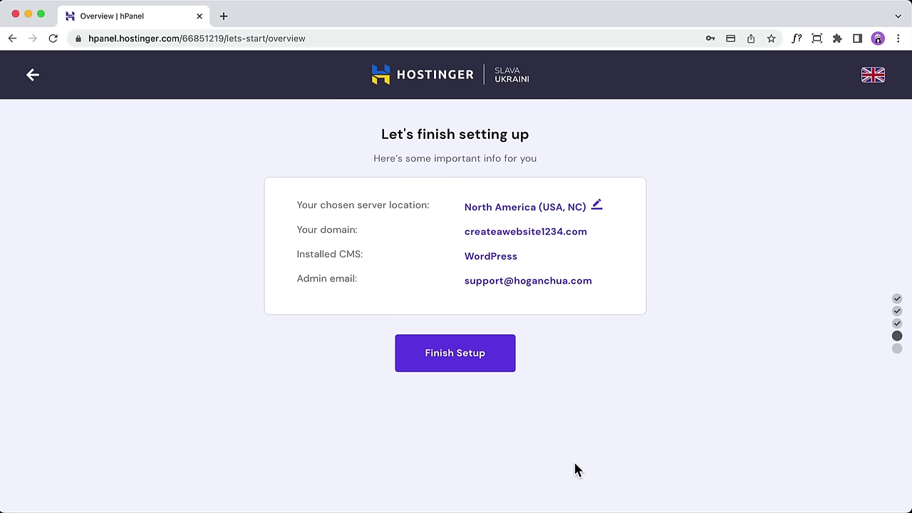
pyautogui.click(473, 361)
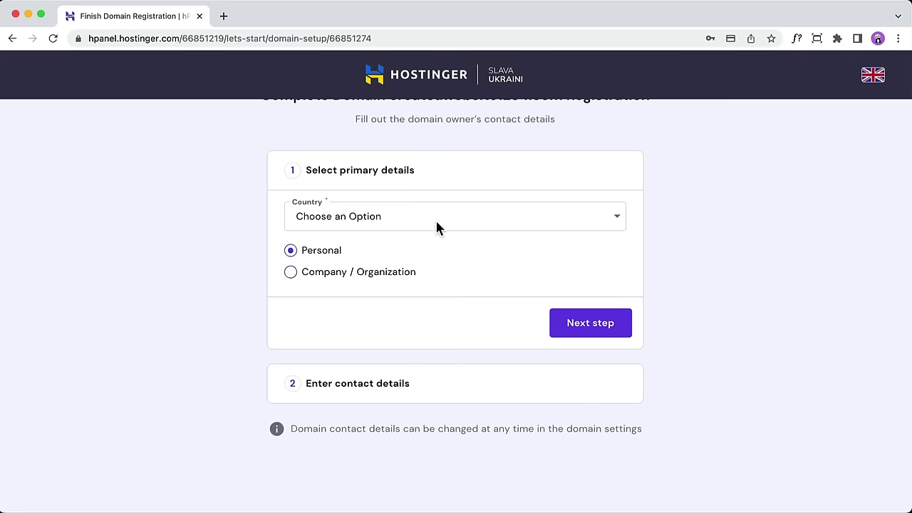
# Select Australia as the domain owner's country and proceed to contact details
pyautogui.scroll(2, 436, 225)
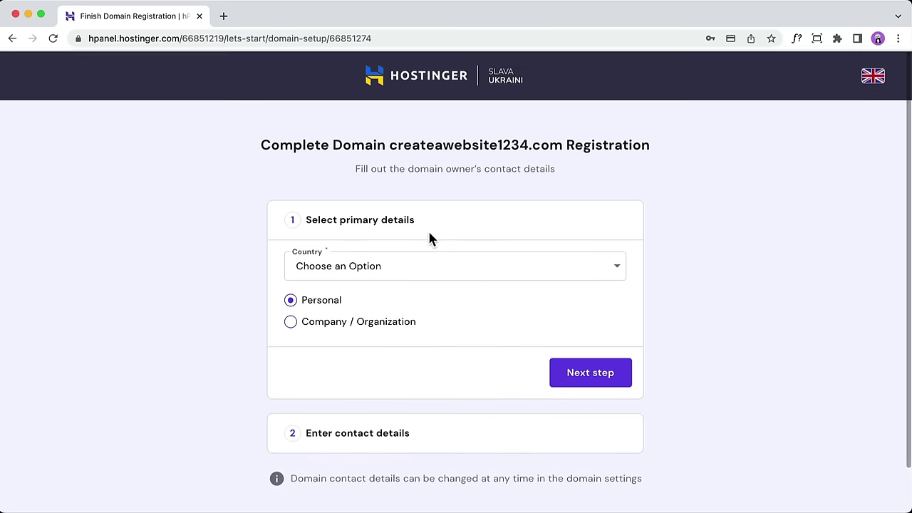
pyautogui.scroll(-2, 427, 229)
pyautogui.scroll(1, 422, 255)
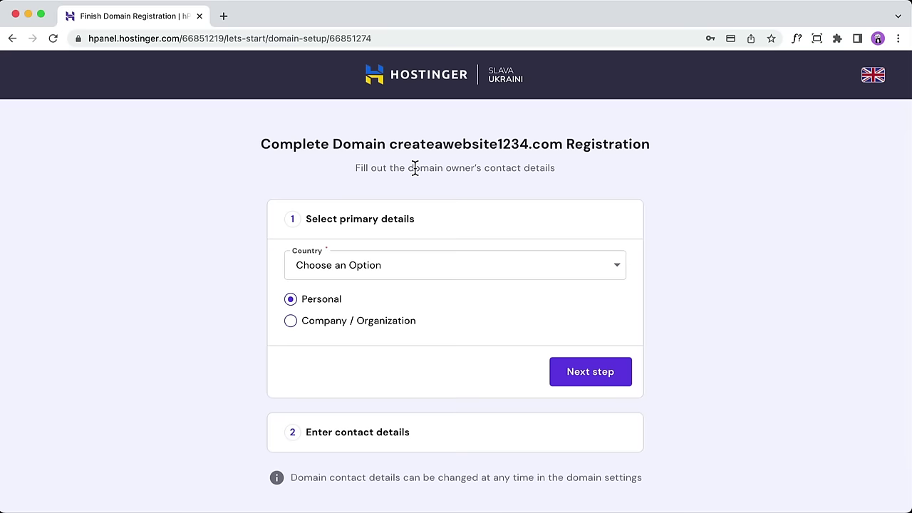
pyautogui.click(391, 268)
pyautogui.scroll(-3, 365, 384)
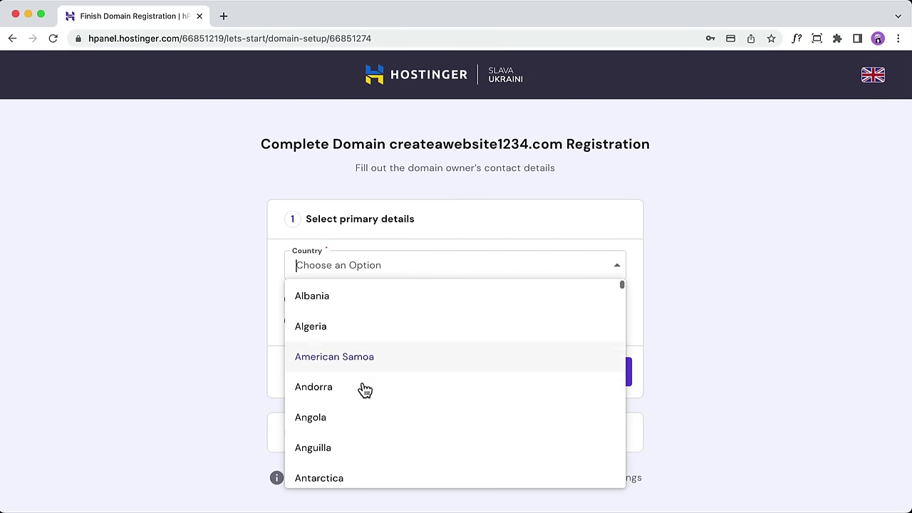
pyautogui.scroll(-5, 363, 389)
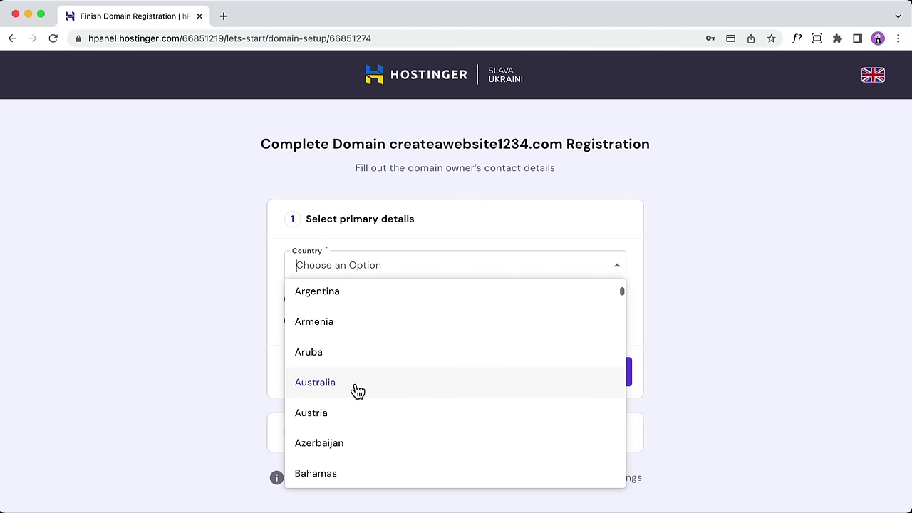
pyautogui.click(356, 391)
pyautogui.click(574, 373)
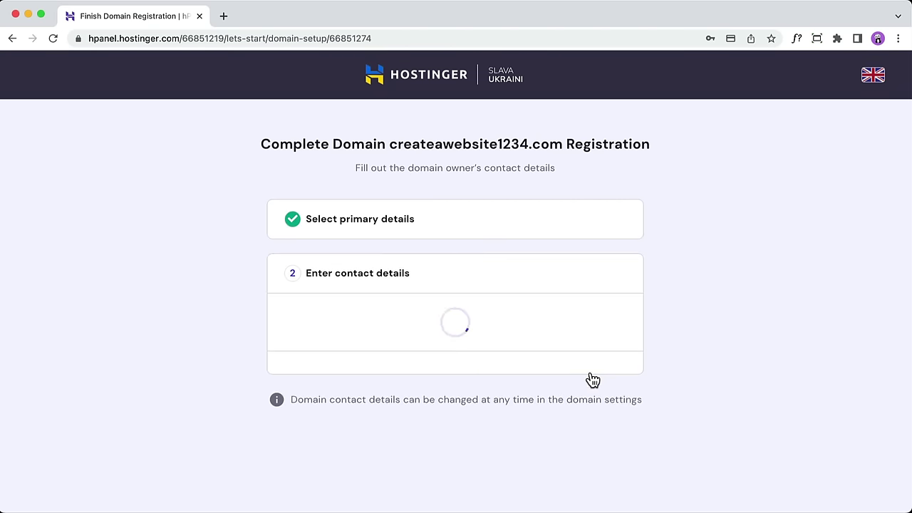
# Pick Victoria as the region, fill in the owner's contact details, and finish registration
pyautogui.scroll(-2, 502, 349)
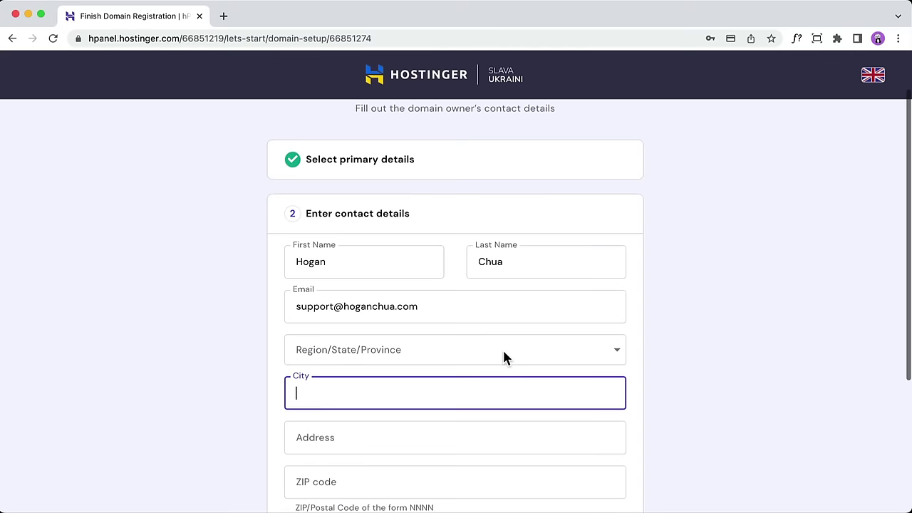
pyautogui.scroll(-1, 445, 353)
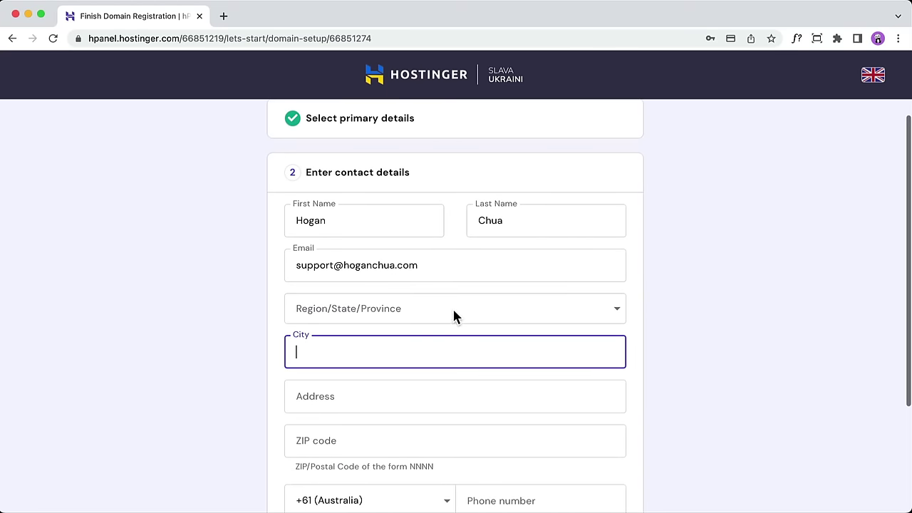
pyautogui.click(448, 313)
pyautogui.scroll(-1, 417, 340)
pyautogui.click(417, 336)
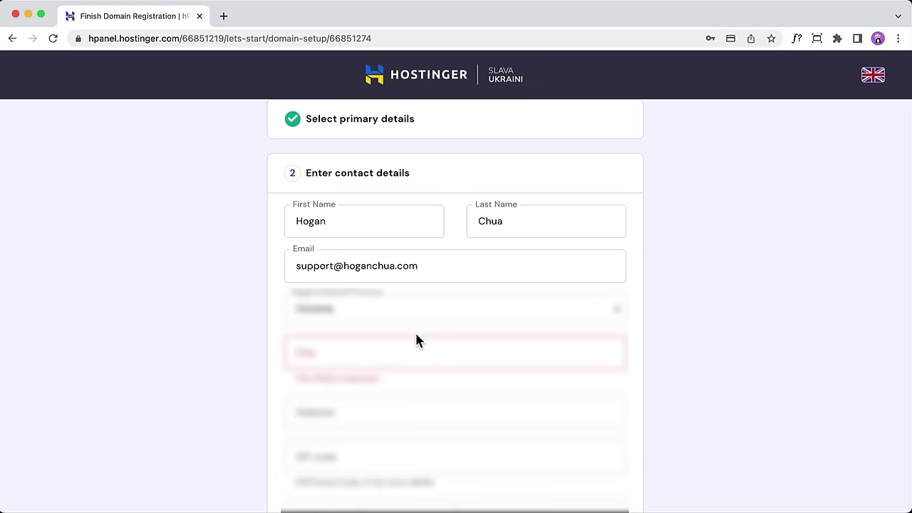
pyautogui.click(422, 354)
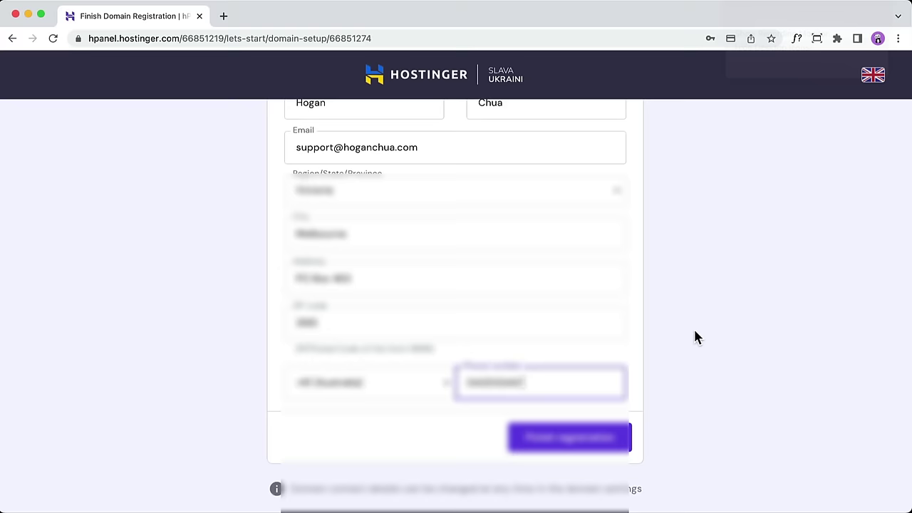
pyautogui.click(580, 446)
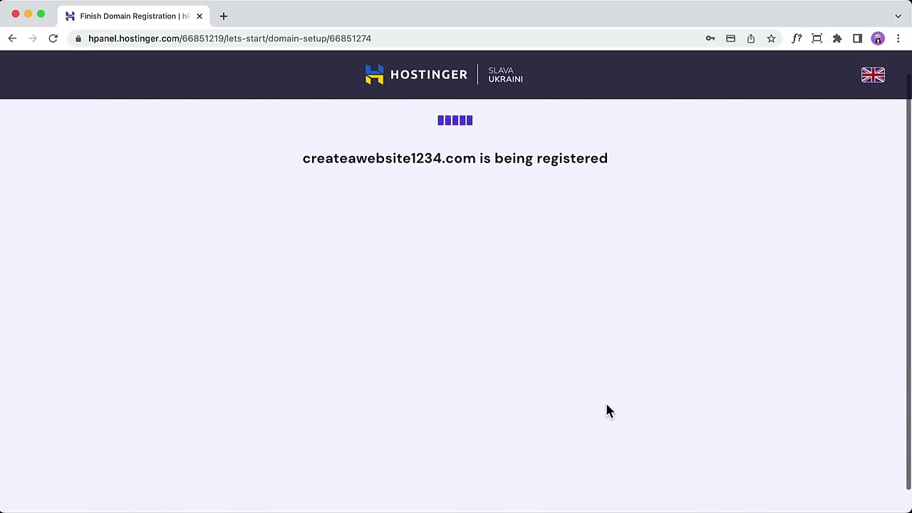
pyautogui.moveTo(304, 183); pyautogui.dragTo(474, 178)
pyautogui.press('super+c')
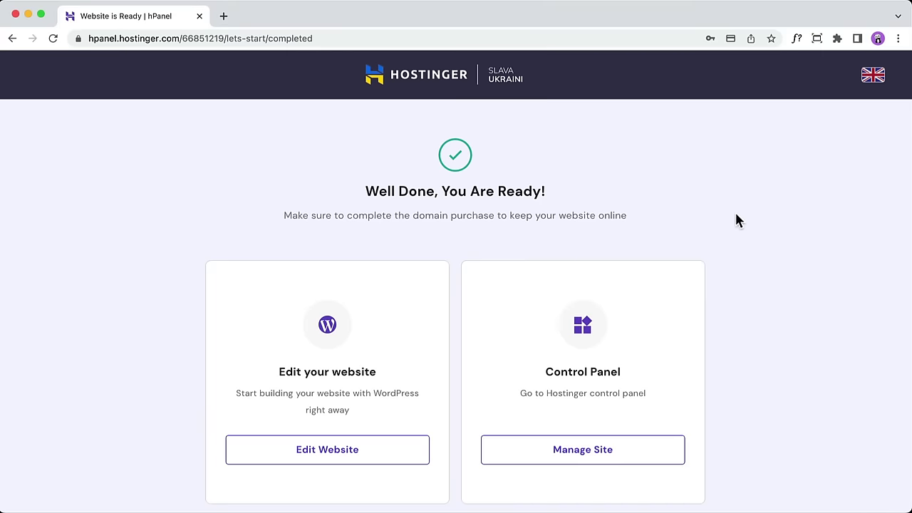
# Open hPanel via Manage Site, then the site's WordPress admin dashboard via Edit Website
pyautogui.scroll(-2, 778, 232)
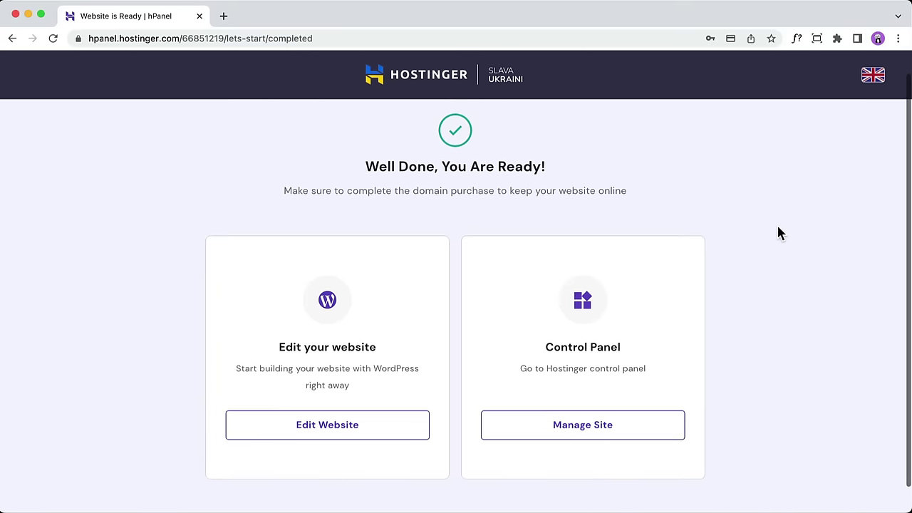
pyautogui.click(592, 434)
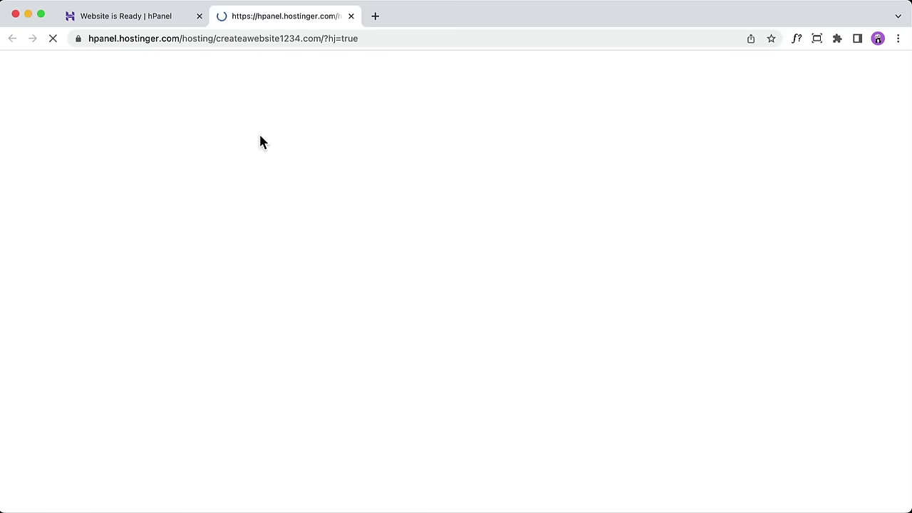
pyautogui.click(152, 22)
pyautogui.click(353, 432)
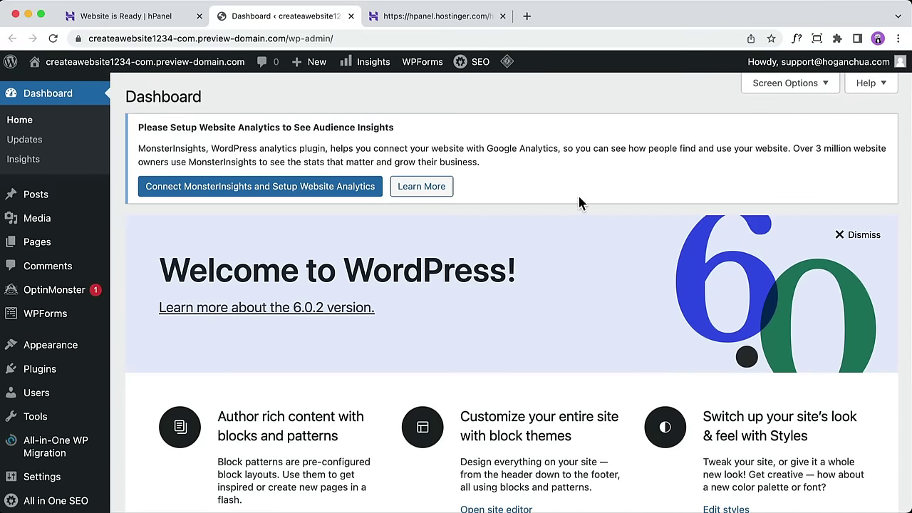
# Look over the new WordPress dashboard, then return to the hPanel tab
pyautogui.scroll(-15, 545, 196)
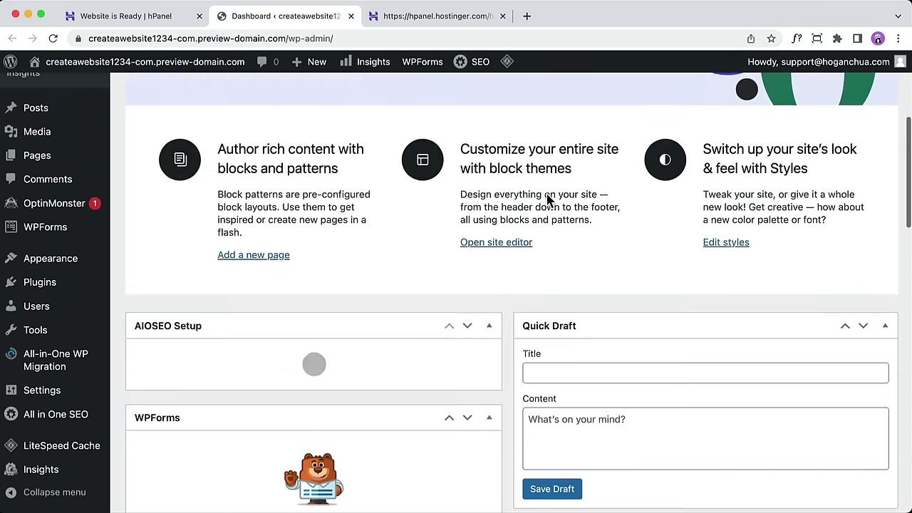
pyautogui.scroll(15, 546, 191)
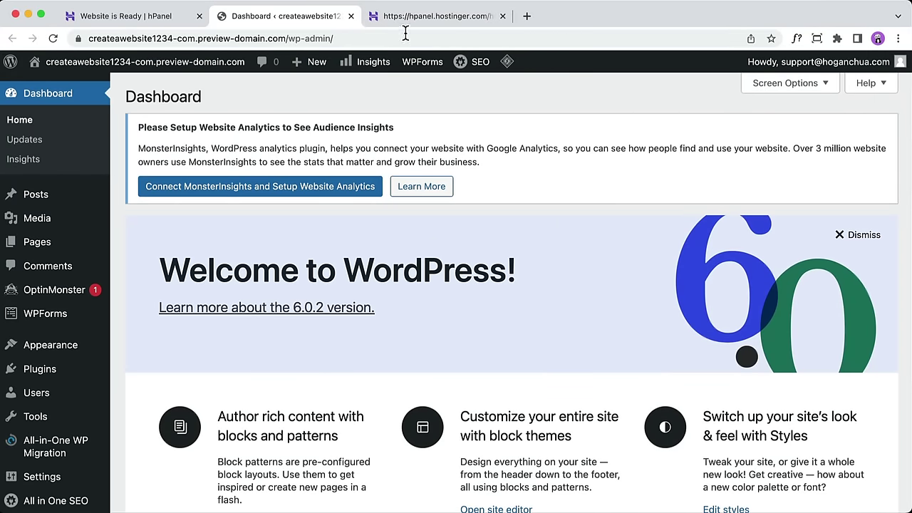
pyautogui.click(424, 20)
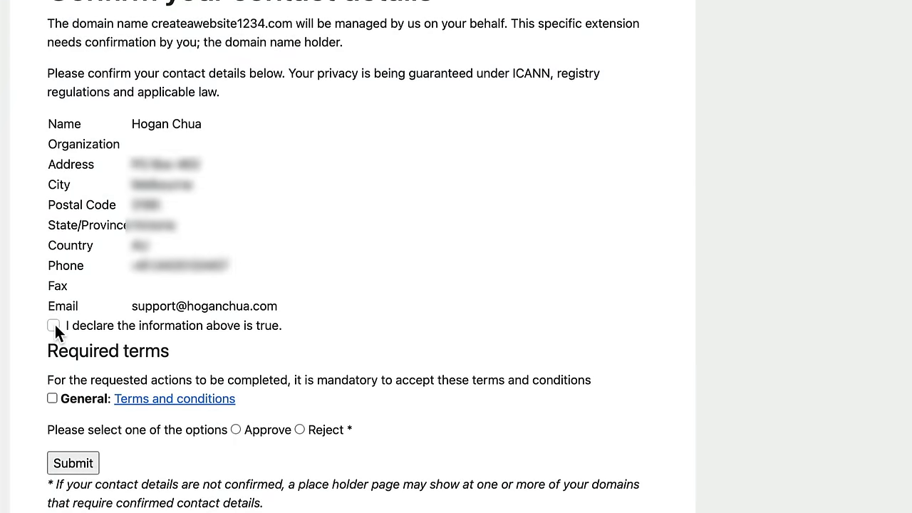
# Accept the general terms, approve the createawebsite1234.com contact details and submit them
pyautogui.click(52, 399)
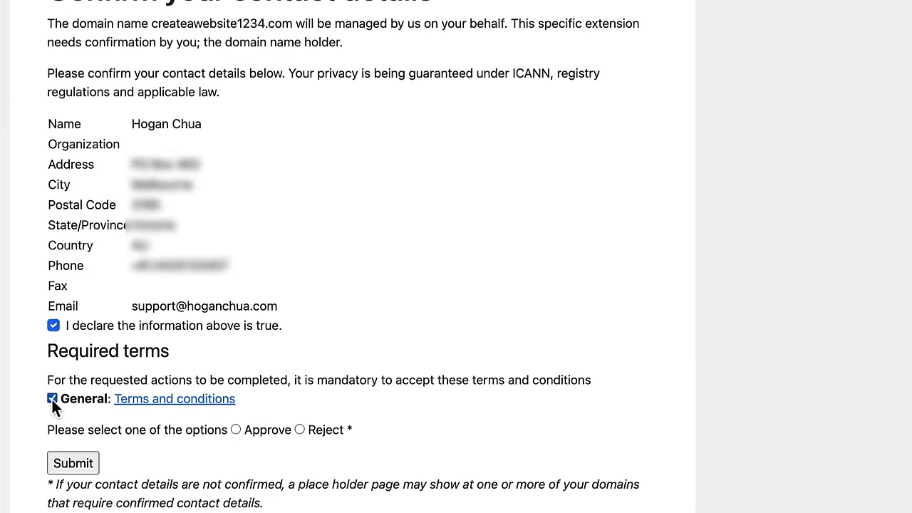
pyautogui.click(235, 430)
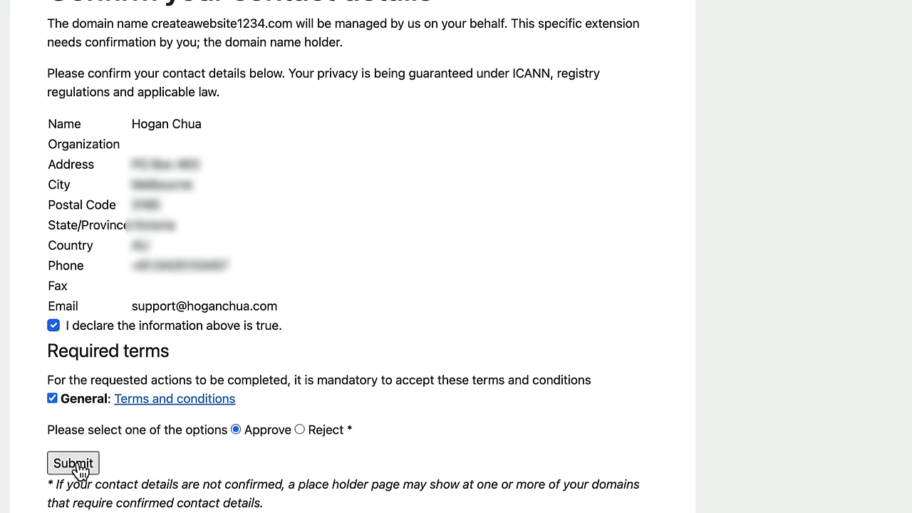
pyautogui.click(73, 463)
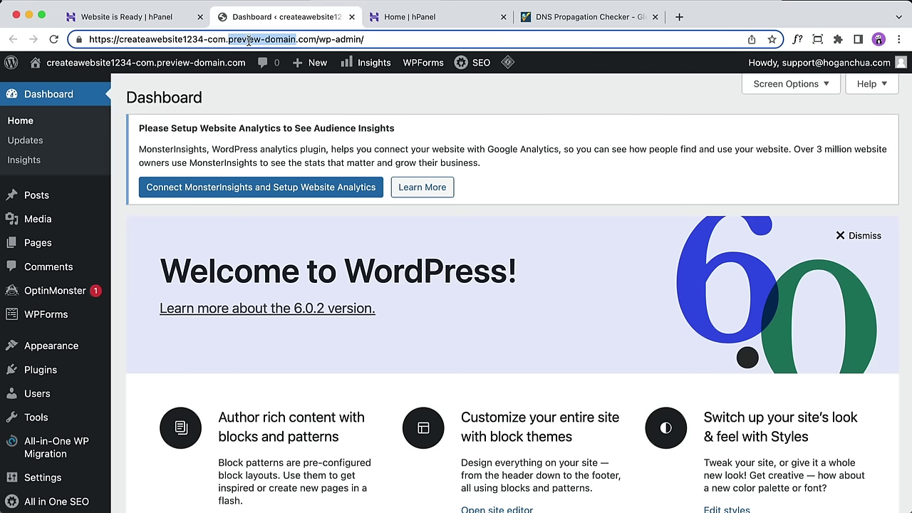
# Highlight createawebsite1234 and the preview-domain part of the dashboard URL, then open the DNS checker
pyautogui.click(288, 39)
pyautogui.moveTo(377, 38); pyautogui.dragTo(79, 39)
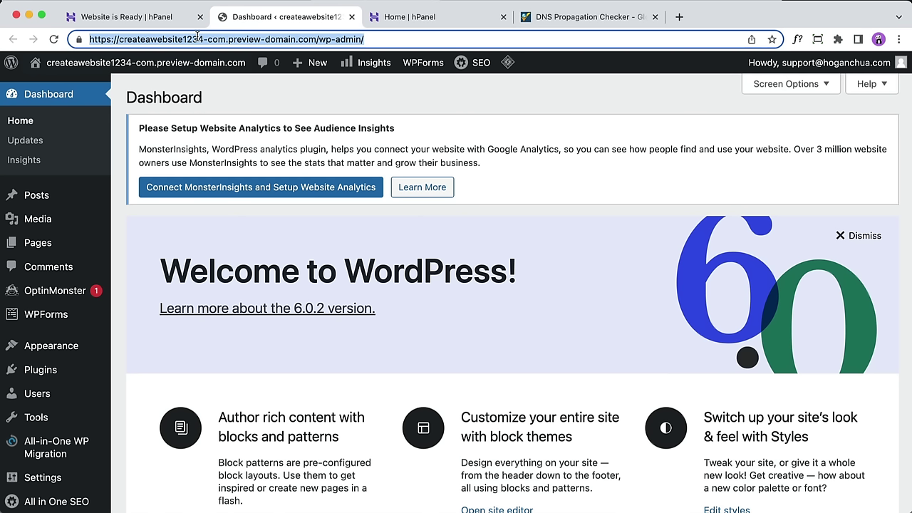
pyautogui.click(121, 39)
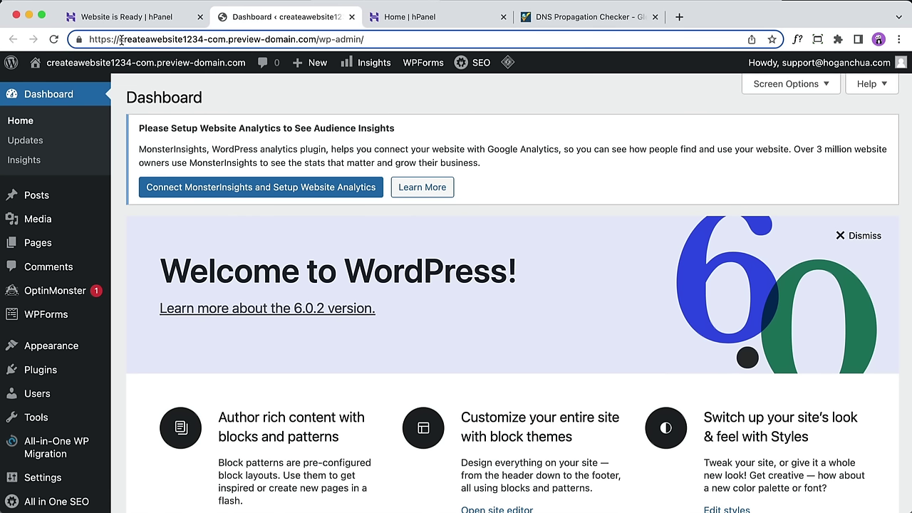
pyautogui.moveTo(118, 39); pyautogui.dragTo(205, 39)
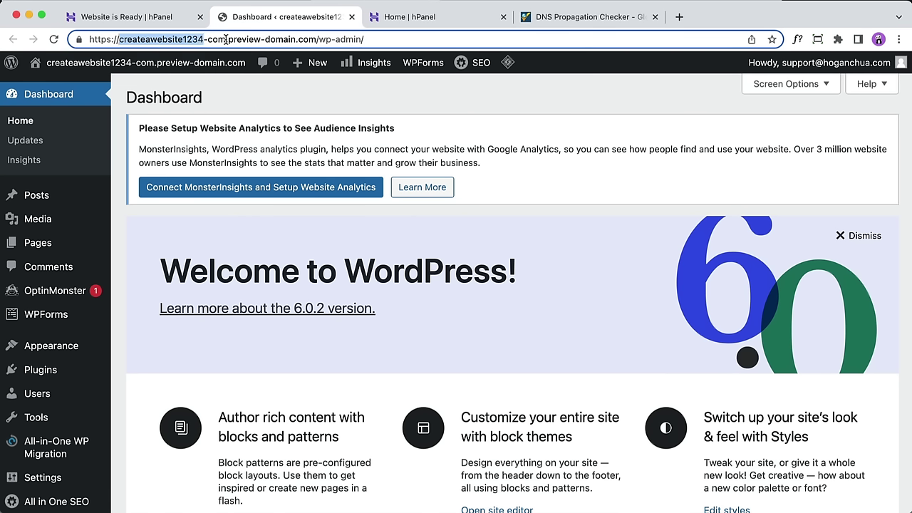
pyautogui.moveTo(226, 39); pyautogui.dragTo(296, 38)
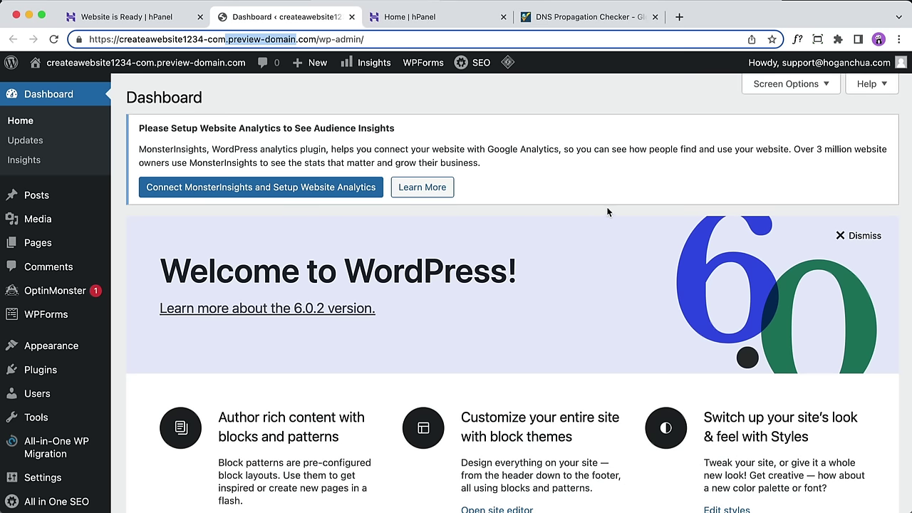
pyautogui.click(575, 20)
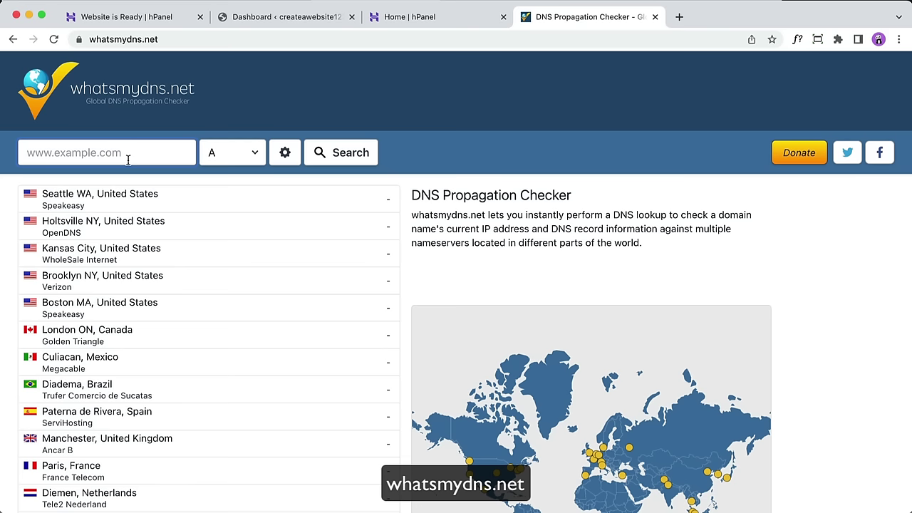
# Run an NS lookup for createawebsite1234.com on whatsmydns.net and review the worldwide results
pyautogui.press('super+v')
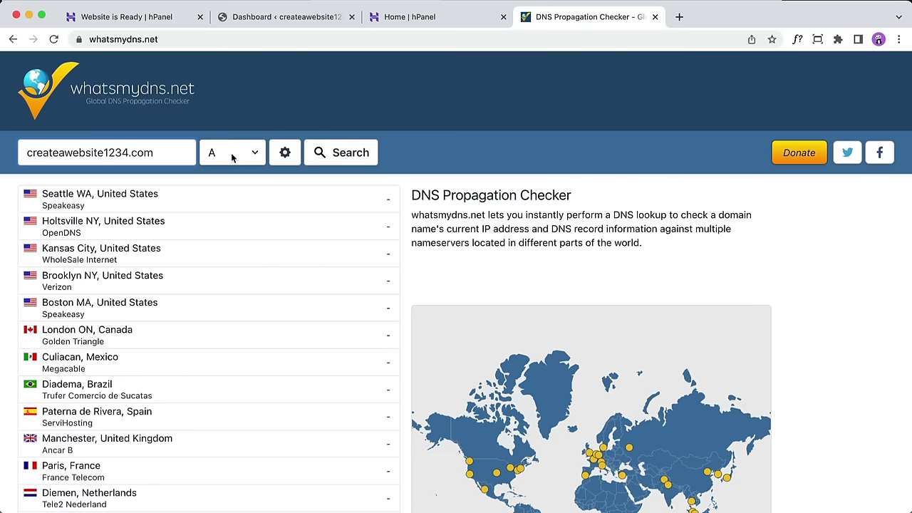
pyautogui.click(236, 155)
pyautogui.click(232, 223)
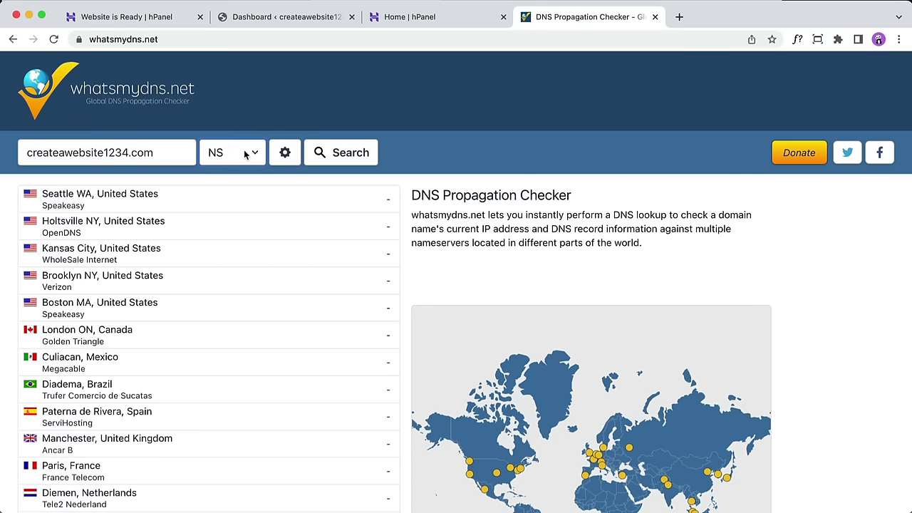
pyautogui.click(349, 157)
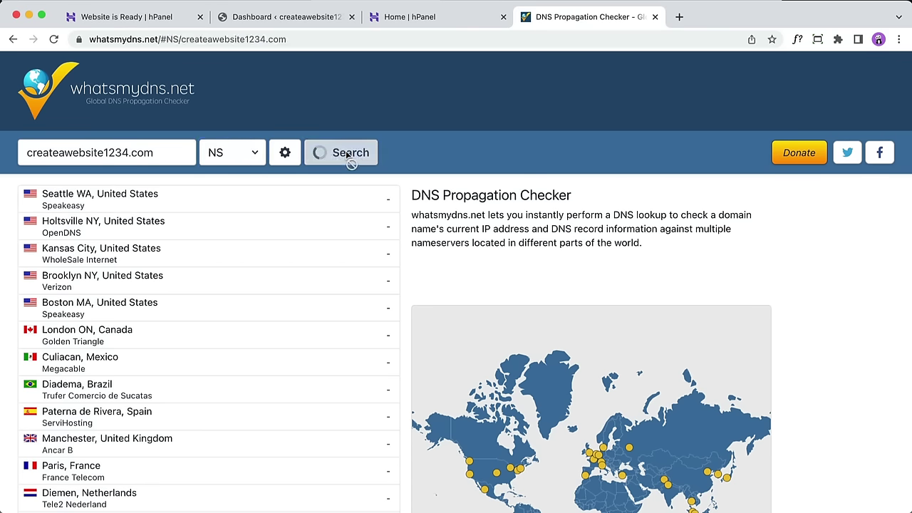
pyautogui.scroll(-1, 360, 225)
pyautogui.scroll(1, 299, 228)
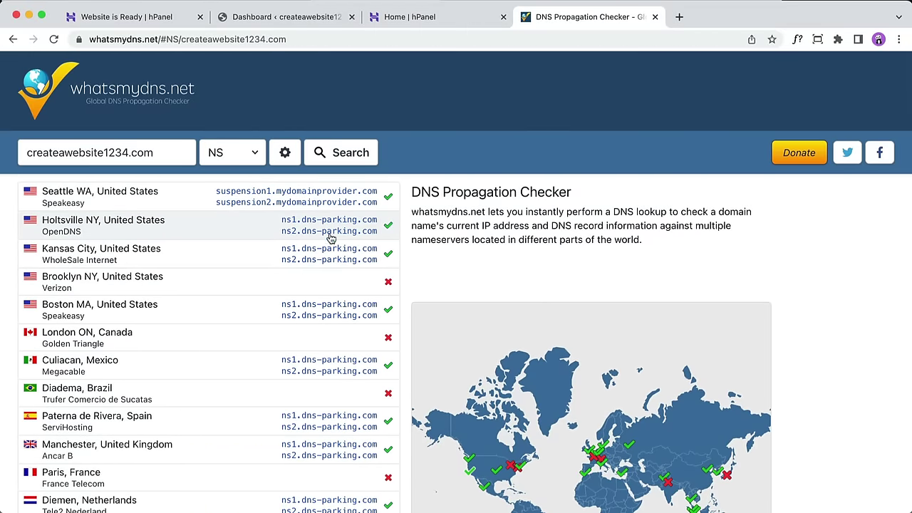
pyautogui.scroll(-2, 330, 235)
pyautogui.scroll(-2, 292, 235)
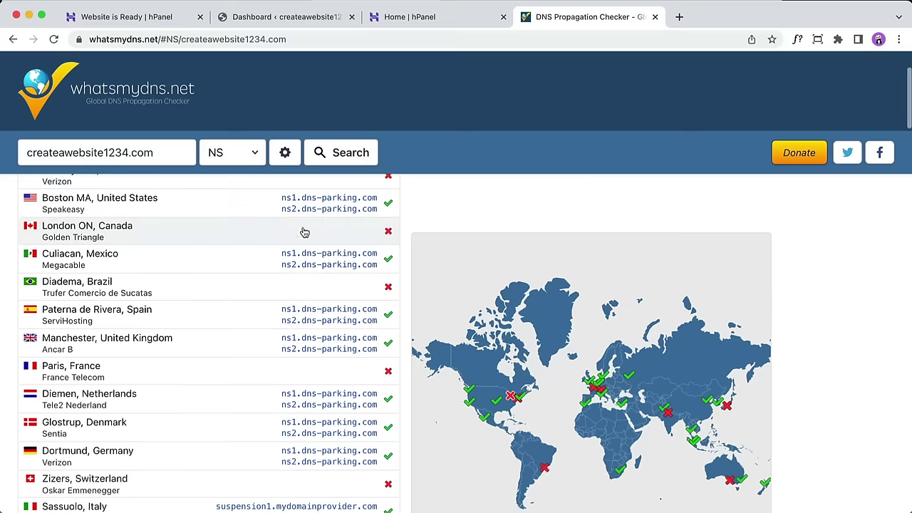
pyautogui.scroll(-6, 328, 236)
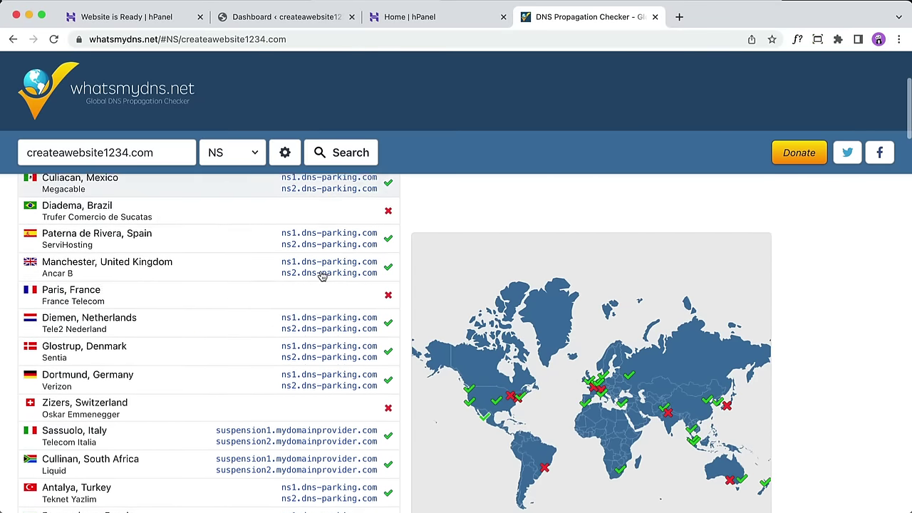
pyautogui.scroll(-15, 349, 227)
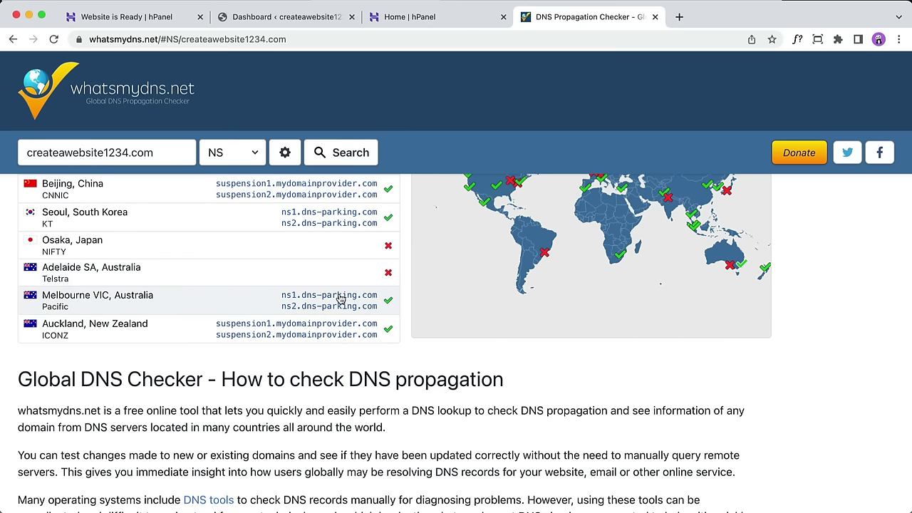
pyautogui.click(249, 20)
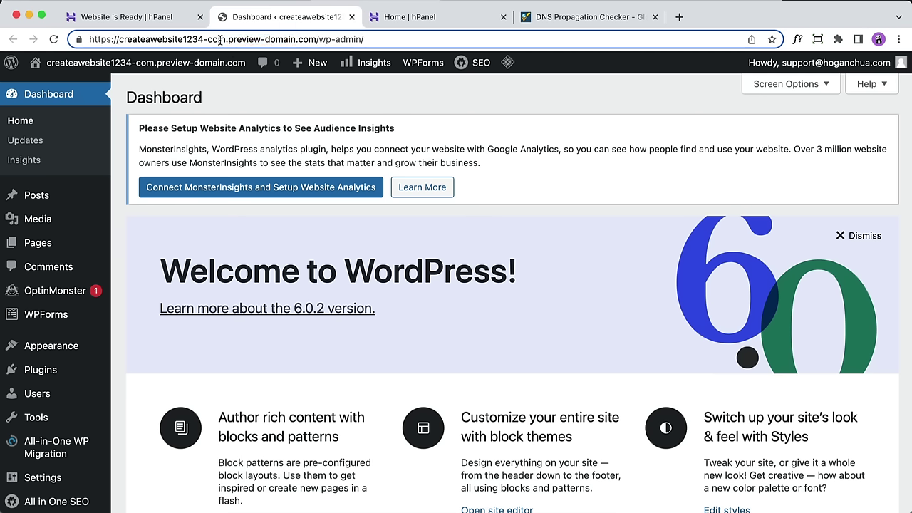
# Look at Hosting's Add Website page, then reach the empty Migrations Requests page from the account menu
pyautogui.click(421, 21)
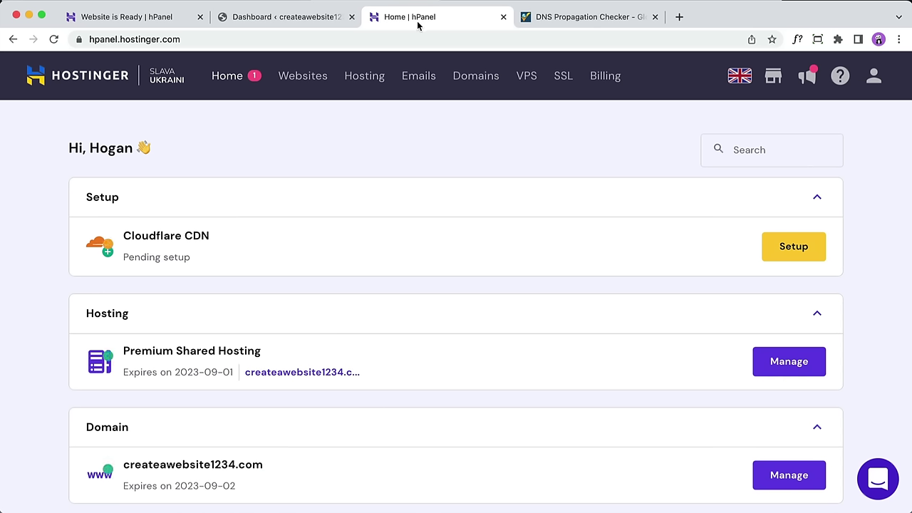
pyautogui.click(362, 85)
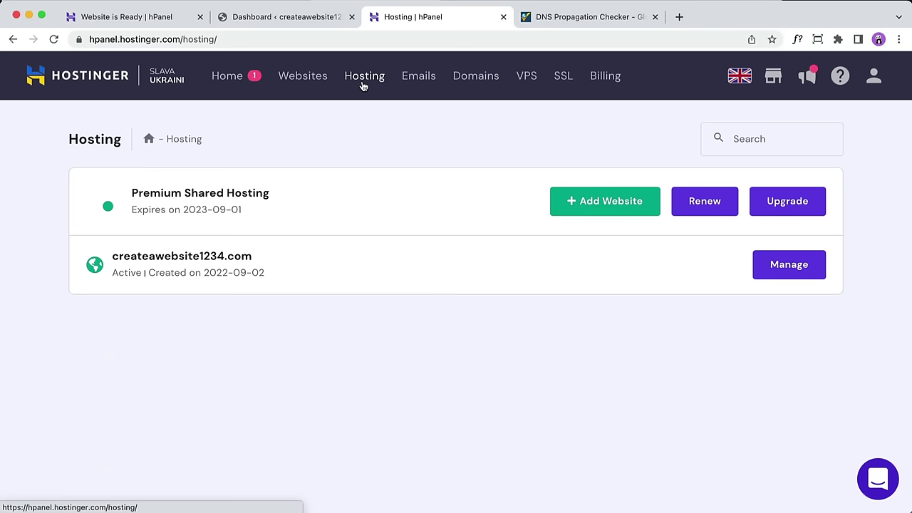
pyautogui.click(594, 205)
pyautogui.scroll(-2, 436, 289)
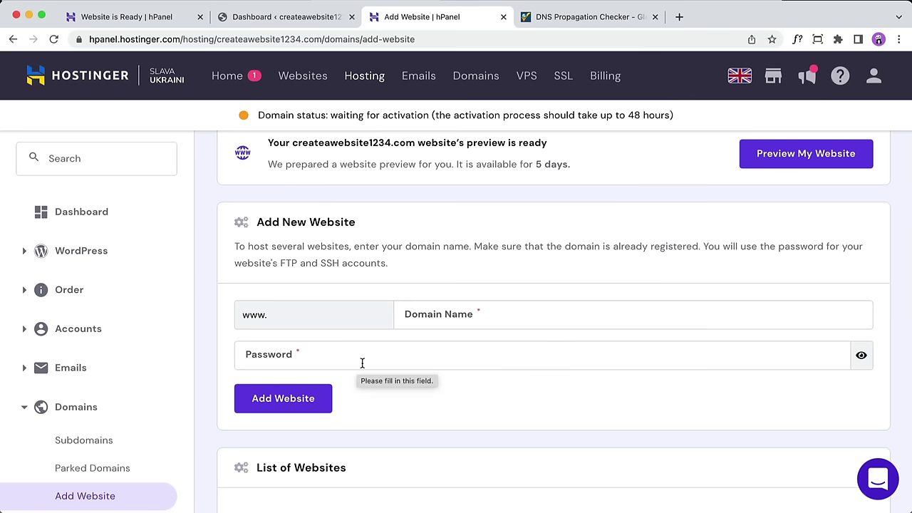
pyautogui.scroll(1, 411, 332)
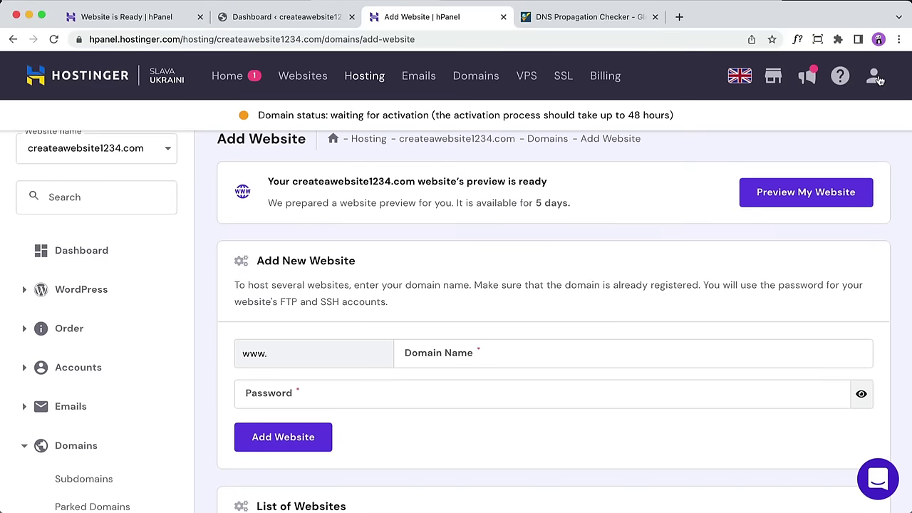
pyautogui.click(876, 79)
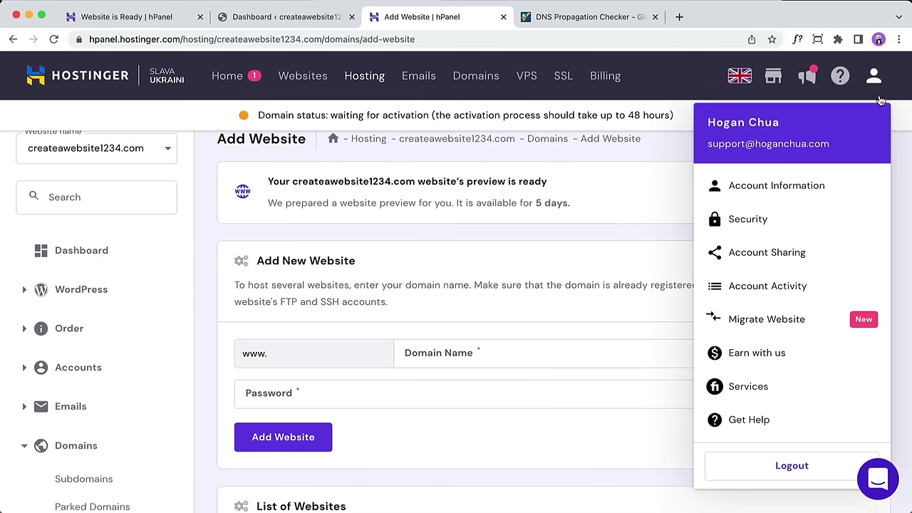
pyautogui.click(781, 326)
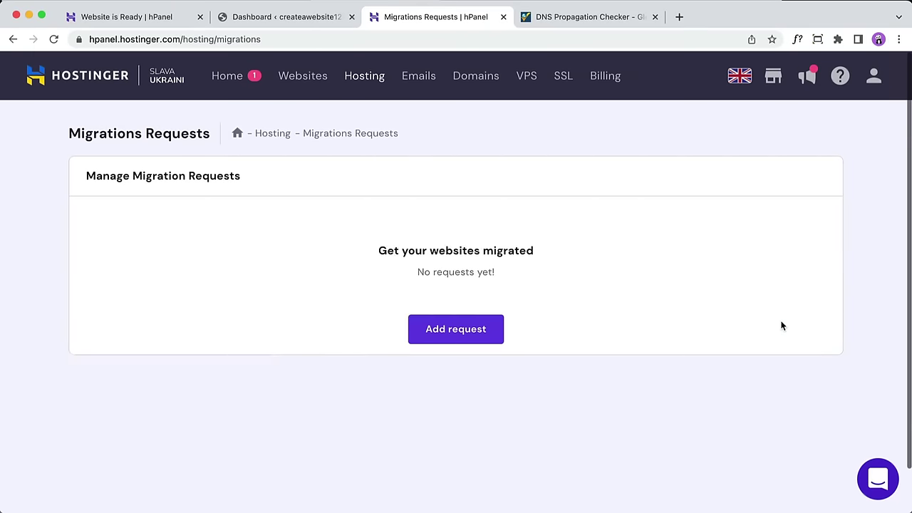
# Open the Add Migration Request form, then switch to the WordPress dashboard window
pyautogui.click(445, 398)
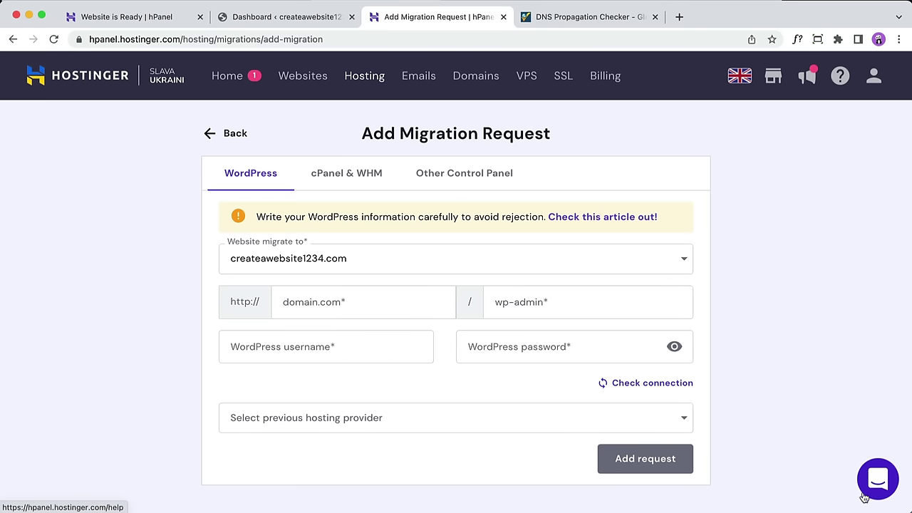
pyautogui.click(300, 18)
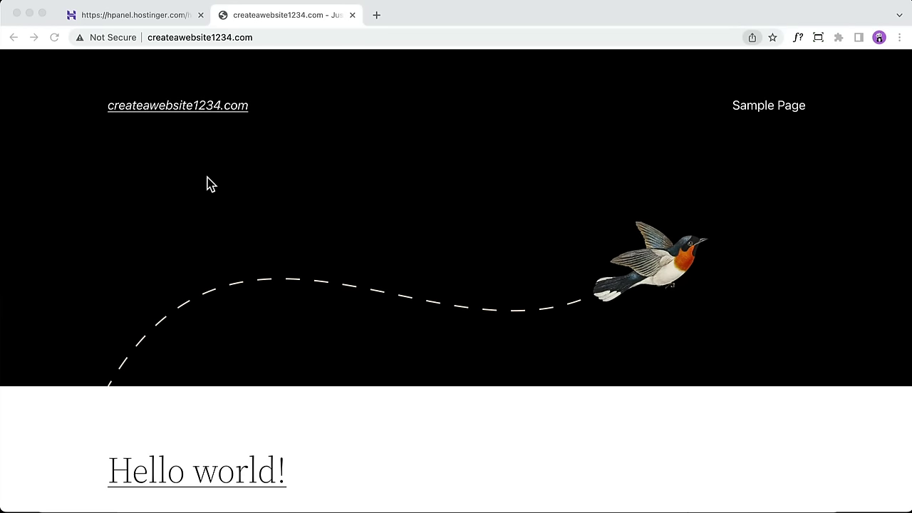
# Go to the live site's login page at createawebsite1234.com/wp-admin
pyautogui.click(253, 37)
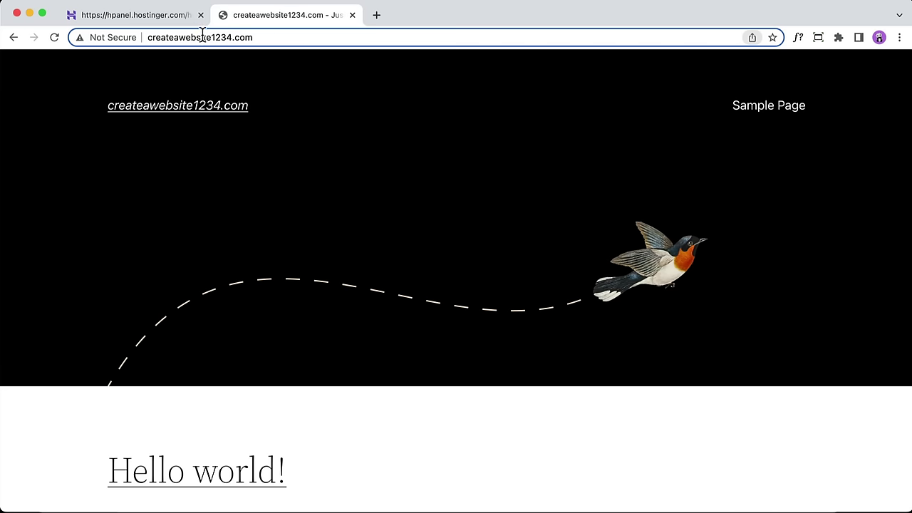
pyautogui.click(253, 37)
pyautogui.write('/wp')
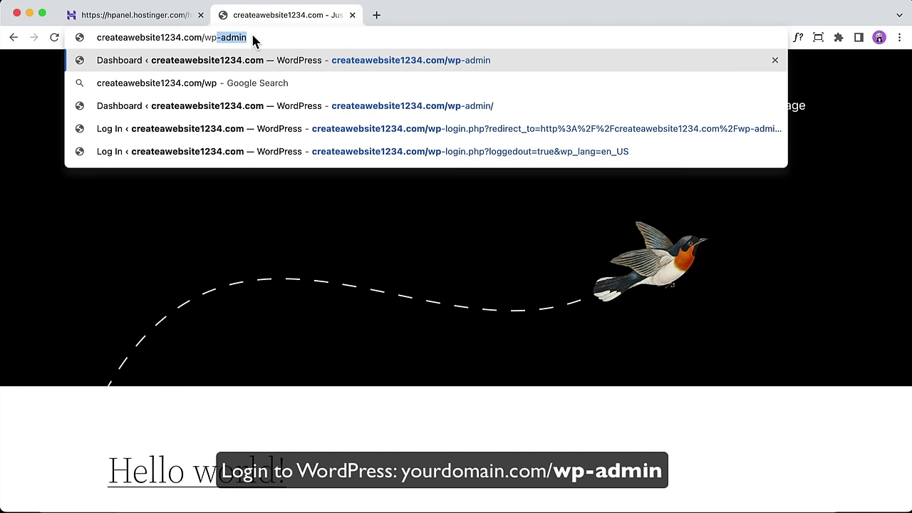
pyautogui.write('-admin')
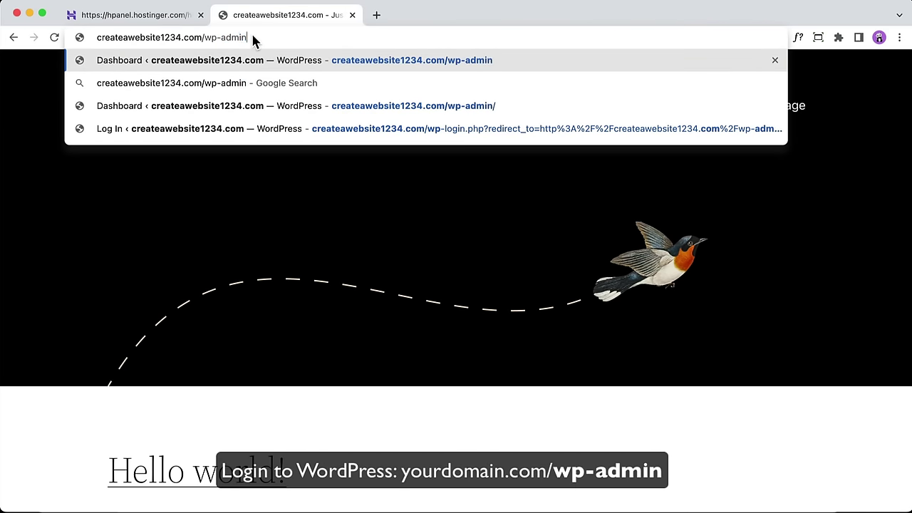
pyautogui.press('Return')
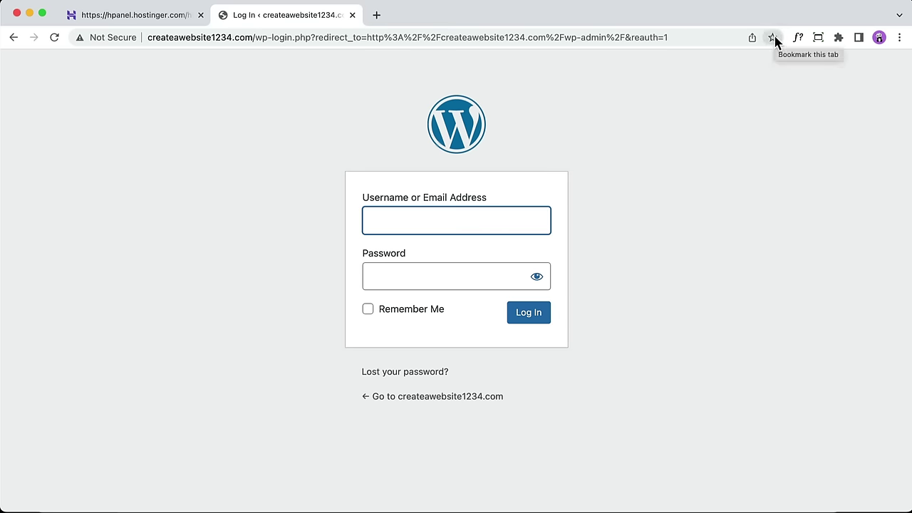
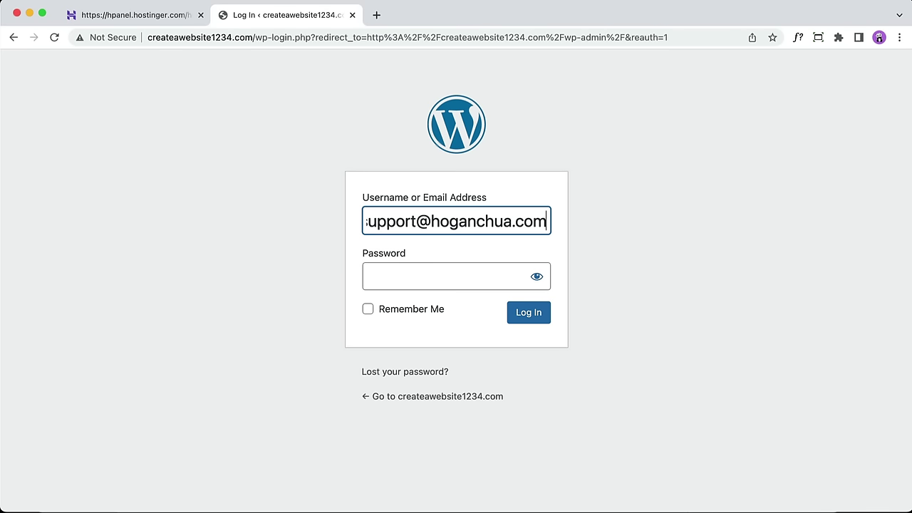
# Log in with the admin e-mail username and password
pyautogui.press('Tab')
pyautogui.write('•••••••••')
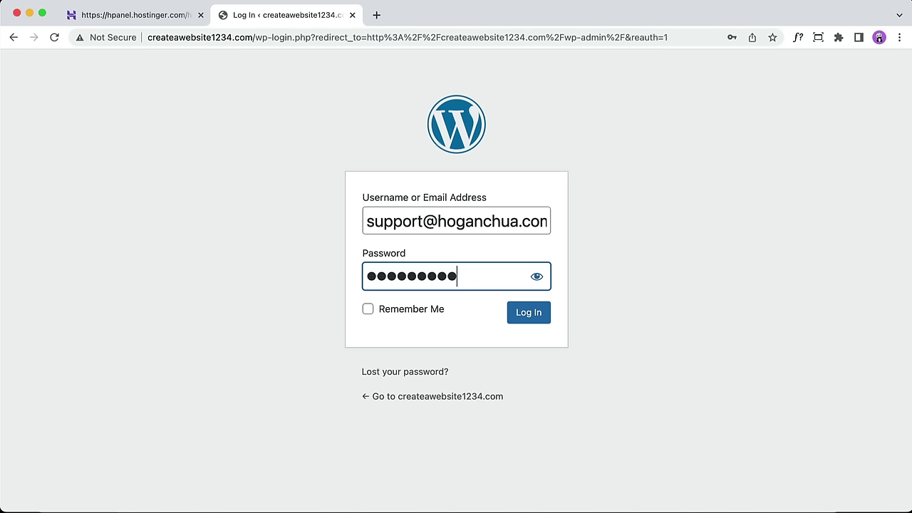
pyautogui.click(527, 313)
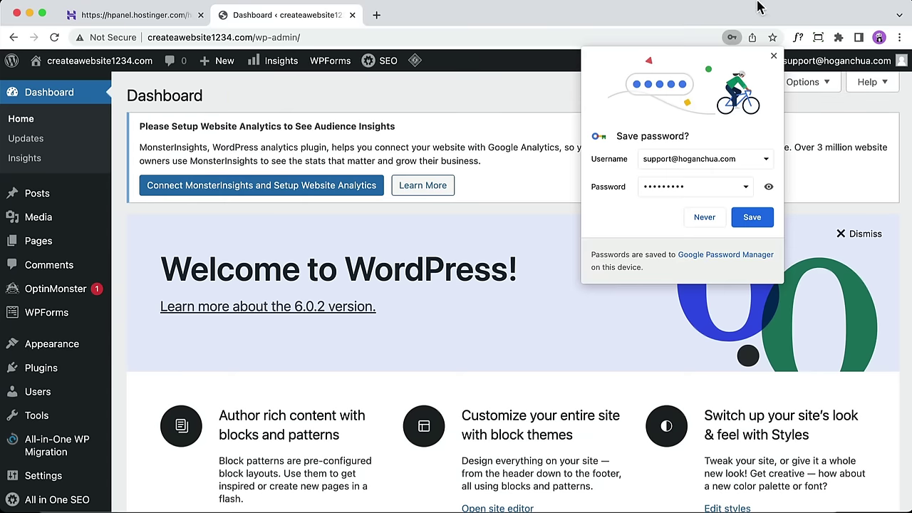
pyautogui.moveTo(770, 61)
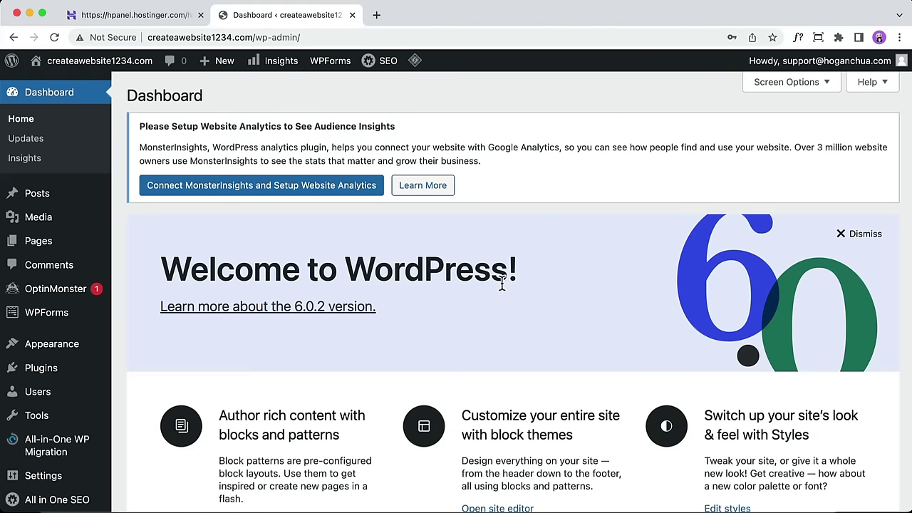
pyautogui.scroll(-20, 500, 285)
pyautogui.scroll(20, 500, 294)
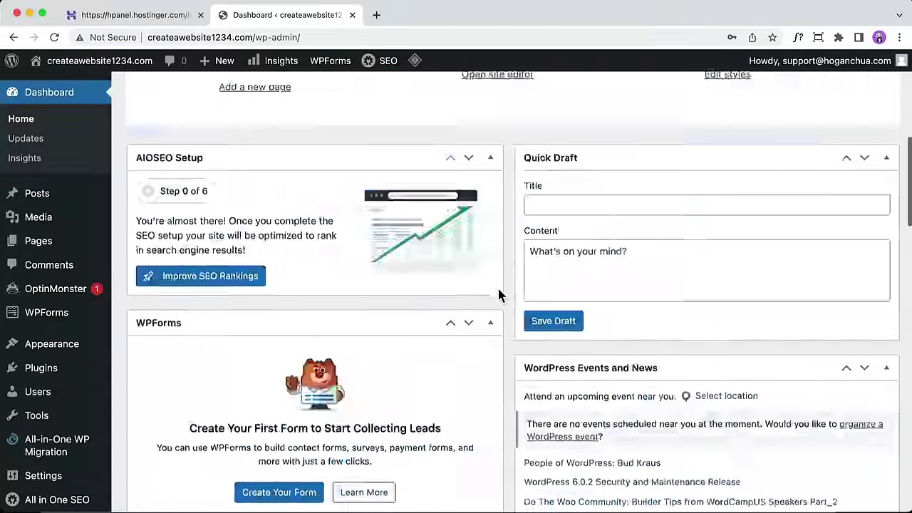
pyautogui.moveTo(60, 65)
pyautogui.click(59, 86)
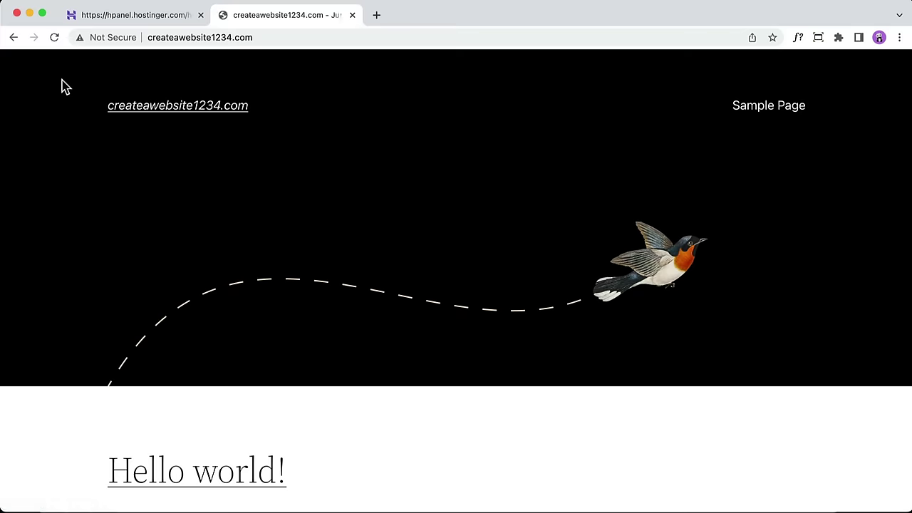
pyautogui.click(54, 37)
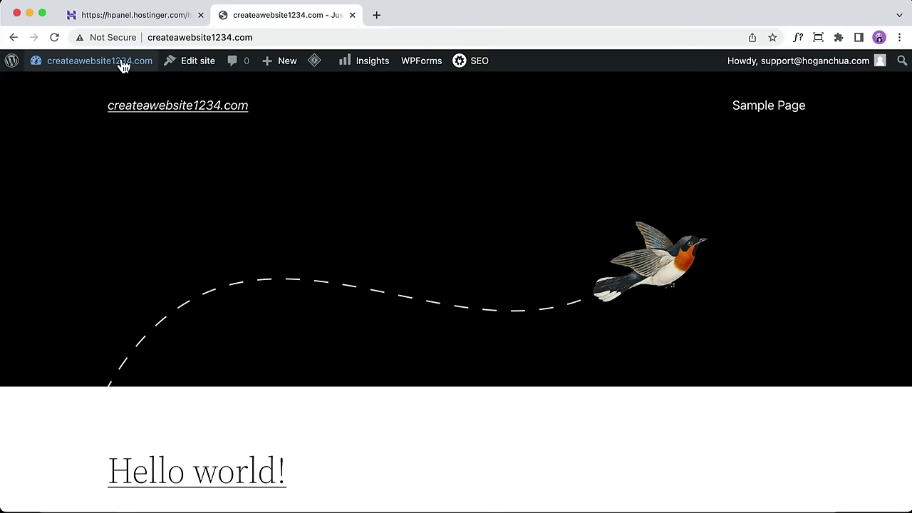
pyautogui.moveTo(81, 67)
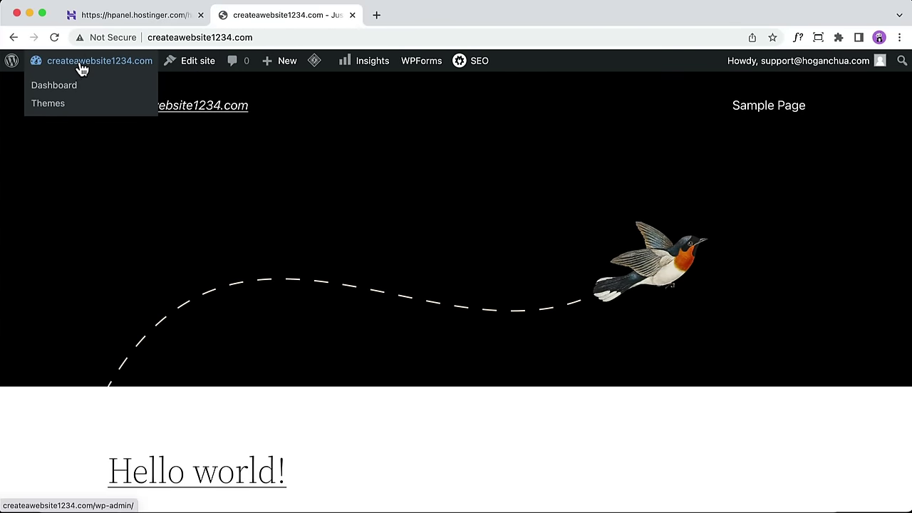
pyautogui.click(61, 92)
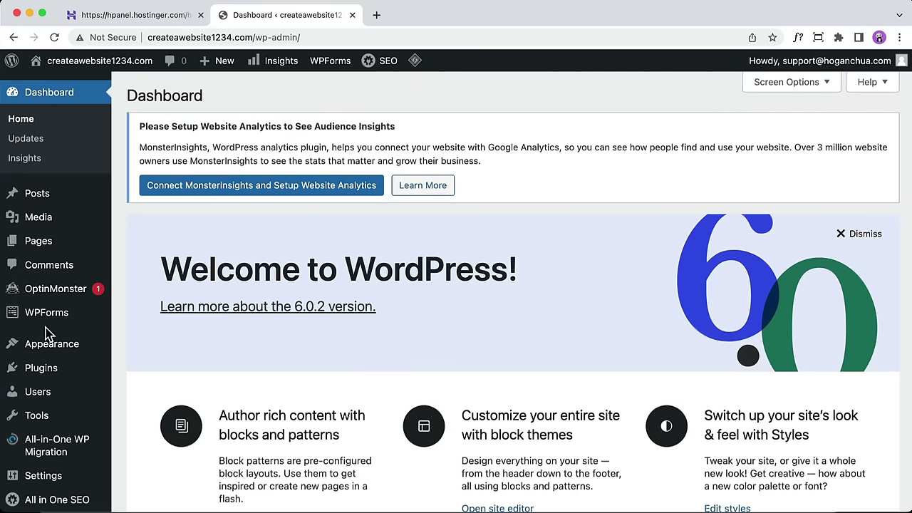
pyautogui.scroll(-15, 335, 278)
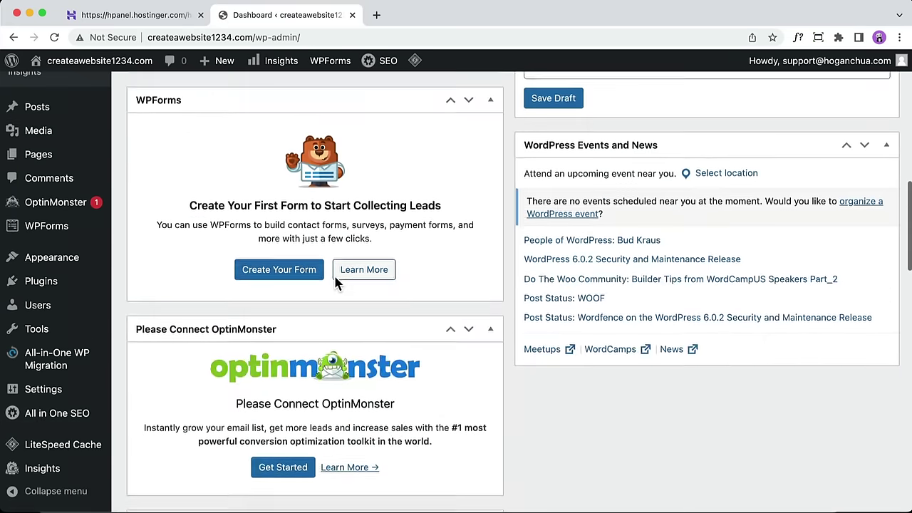
pyautogui.scroll(15, 335, 284)
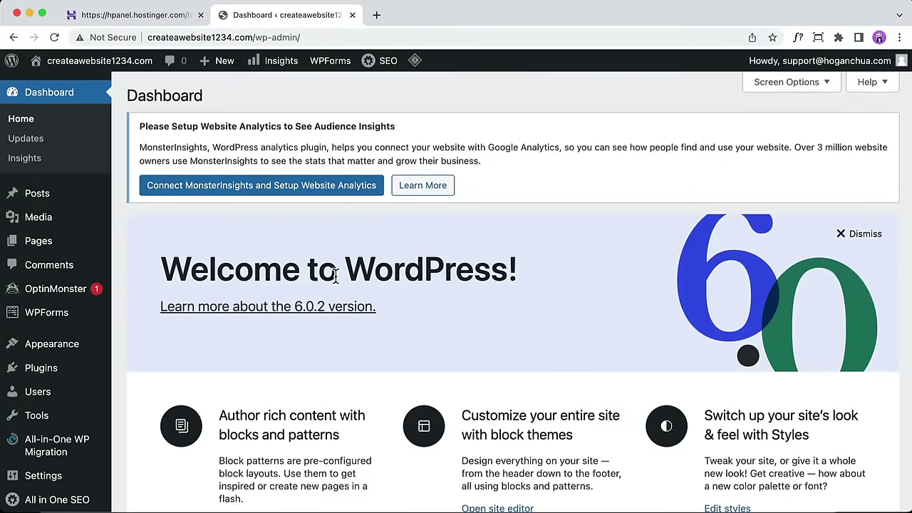
# Open the Plugins list, select all plugins and choose the Deactivate bulk action
pyautogui.click(43, 374)
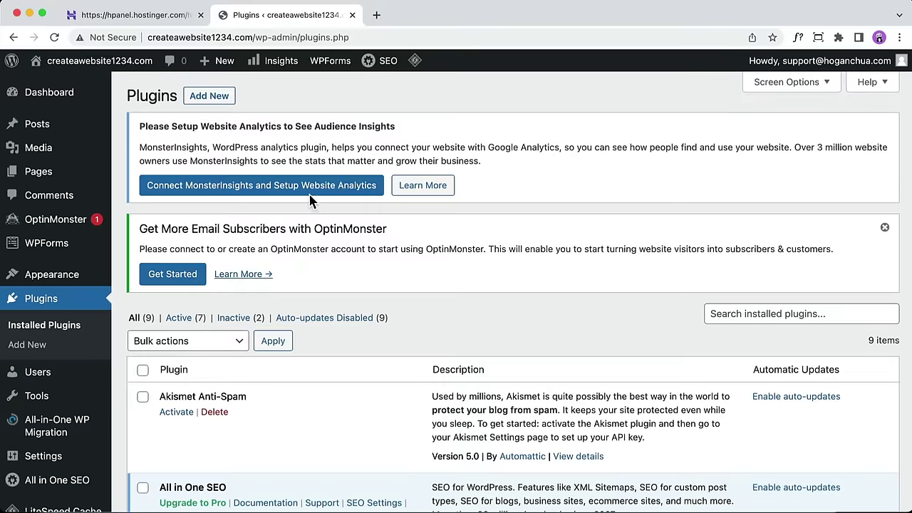
pyautogui.scroll(-5, 305, 252)
pyautogui.scroll(-1, 303, 262)
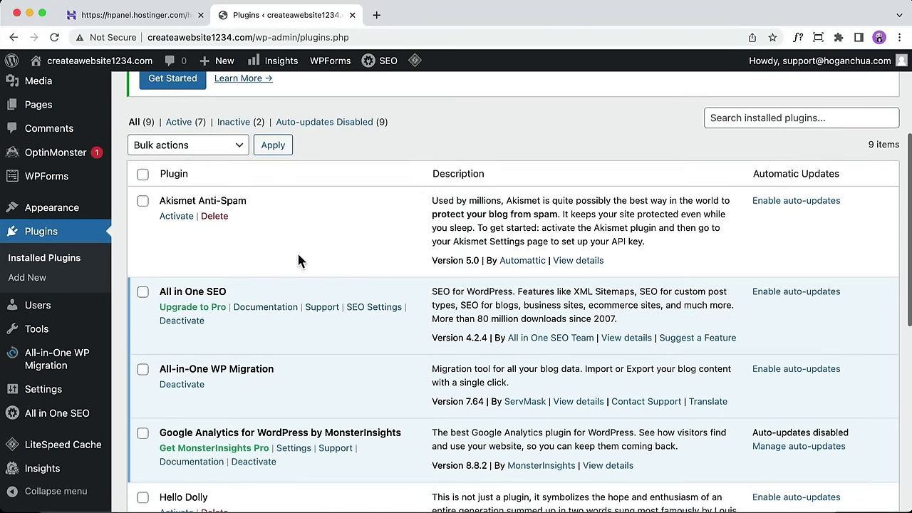
pyautogui.click(143, 176)
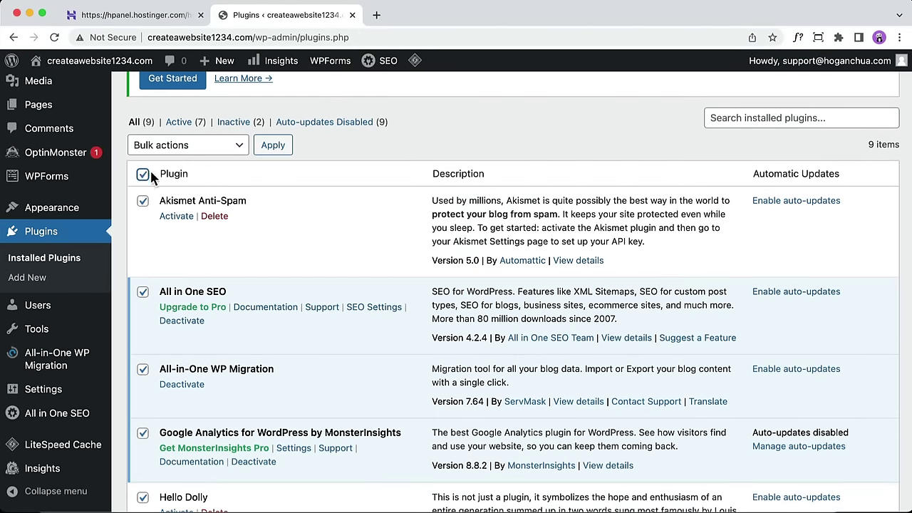
pyautogui.scroll(-1, 150, 185)
pyautogui.click(169, 145)
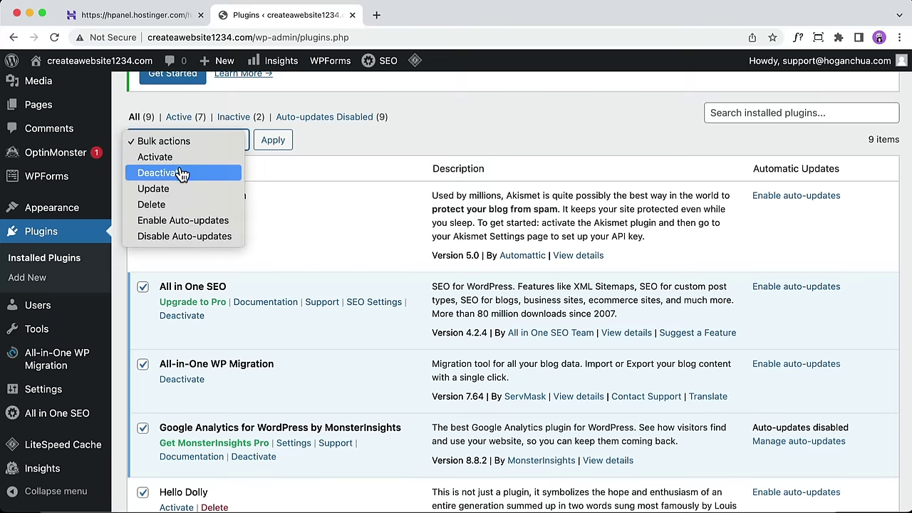
pyautogui.click(180, 173)
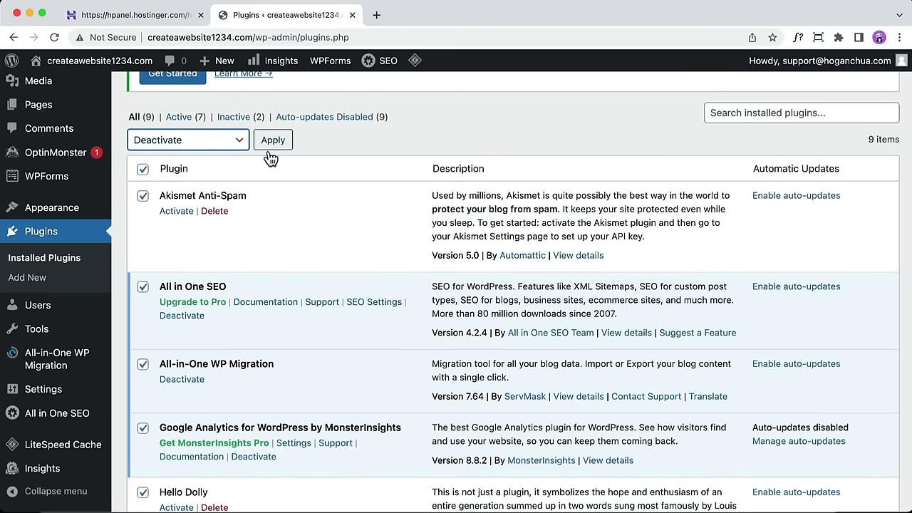
pyautogui.scroll(-2, 239, 203)
pyautogui.scroll(-10, 236, 203)
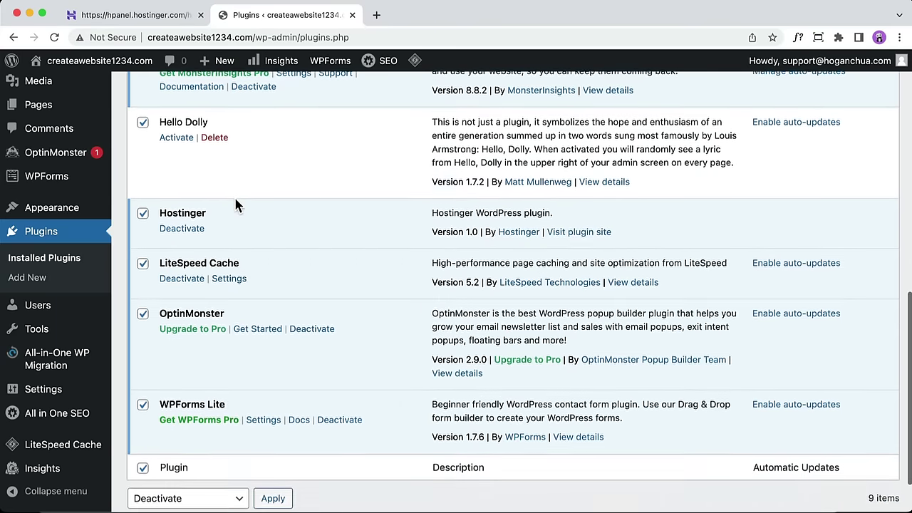
# Exclude Hostinger, LiteSpeed Cache and WPForms Lite, then apply the bulk deactivation
pyautogui.click(142, 212)
pyautogui.click(143, 261)
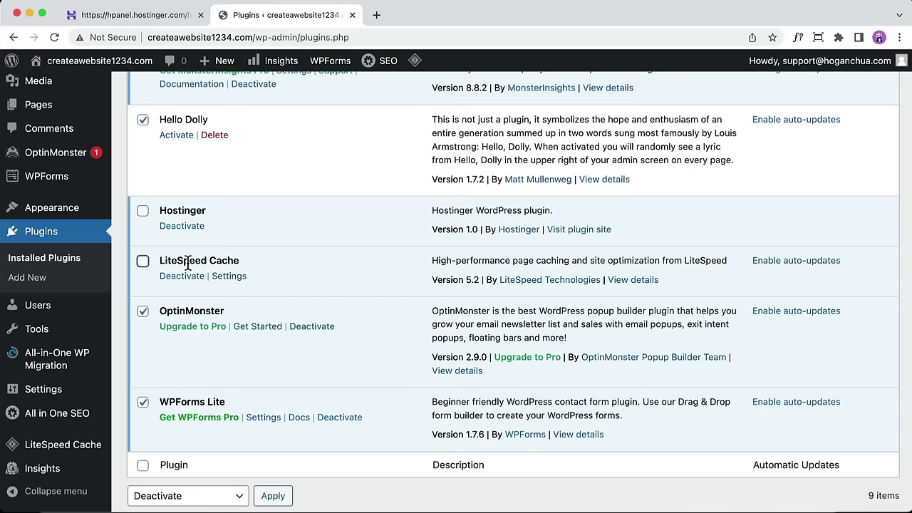
pyautogui.scroll(3, 228, 260)
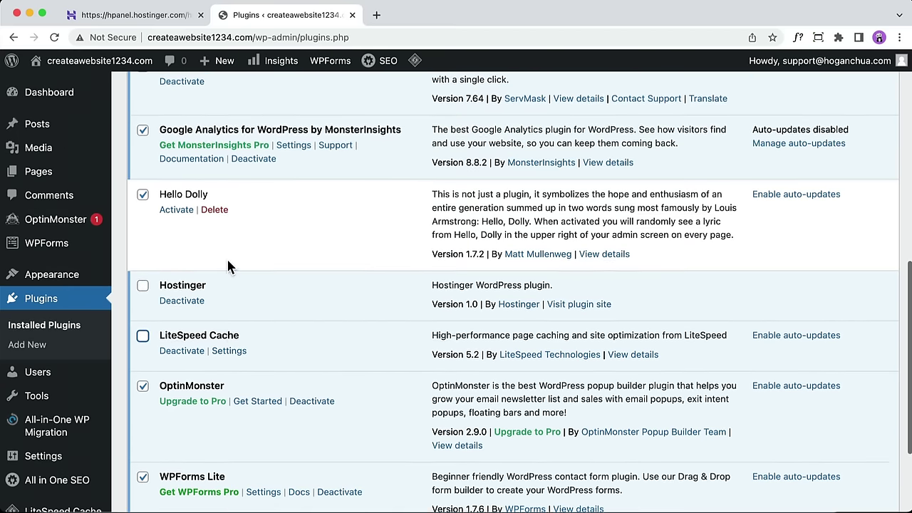
pyautogui.scroll(-3, 226, 260)
pyautogui.click(142, 399)
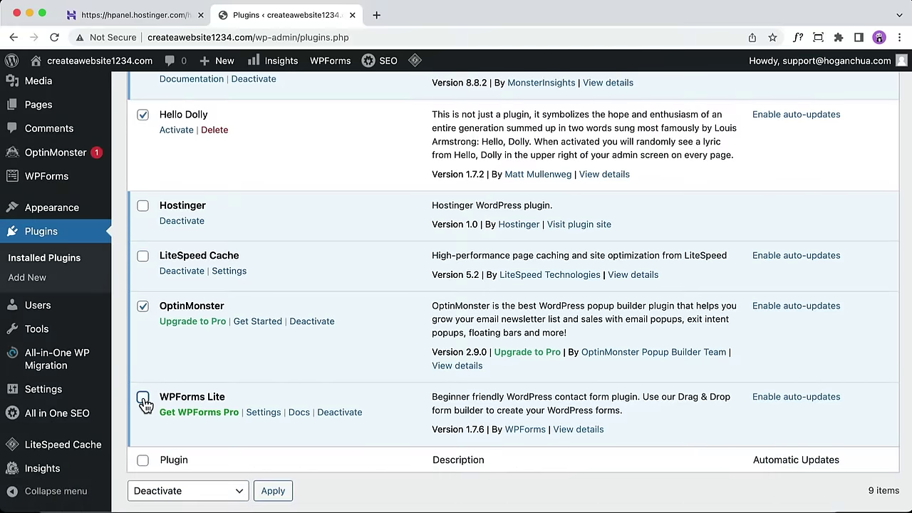
pyautogui.scroll(5, 193, 349)
pyautogui.scroll(3, 191, 358)
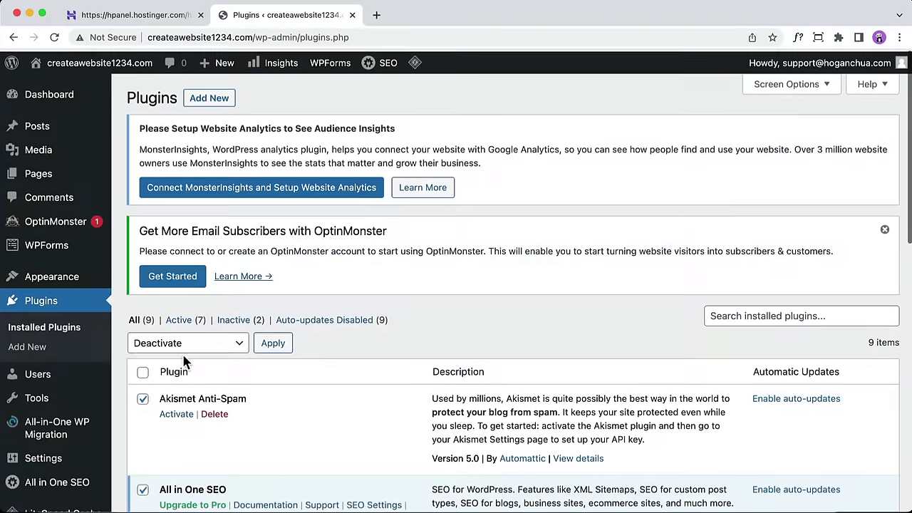
pyautogui.click(271, 342)
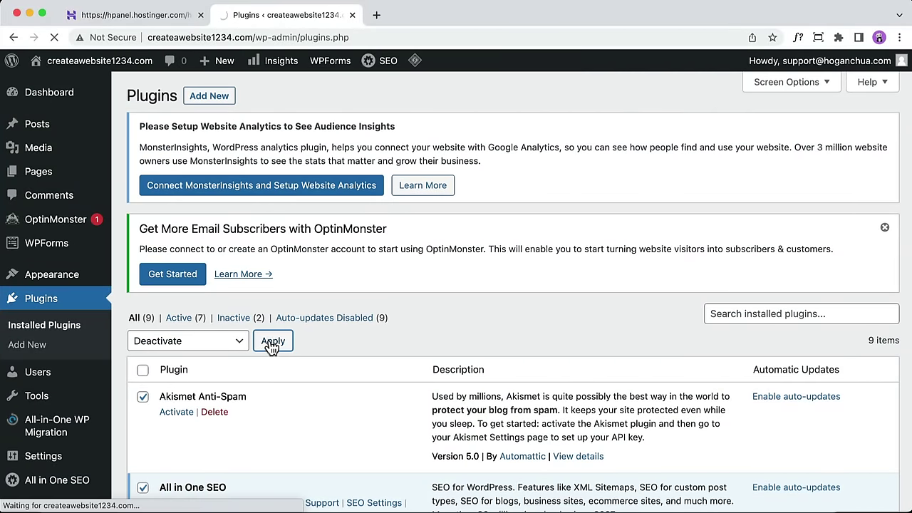
pyautogui.scroll(-3, 271, 332)
pyautogui.scroll(4, 258, 333)
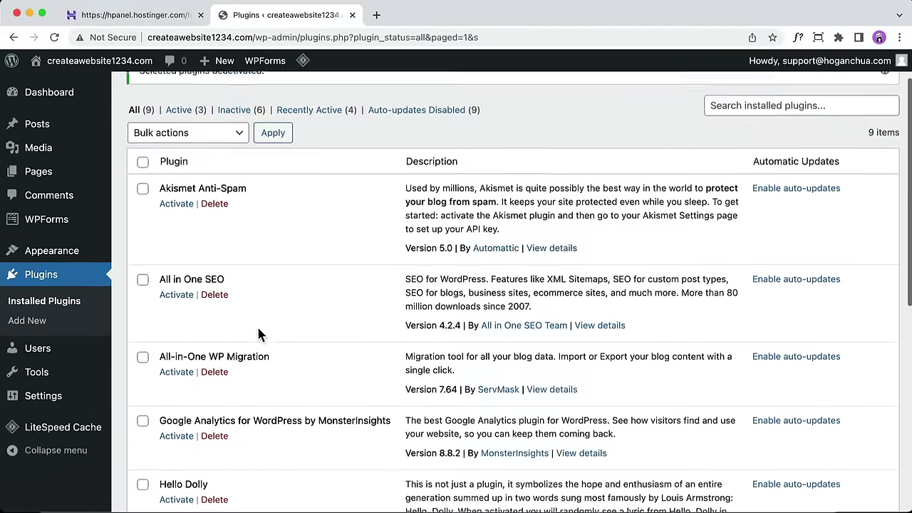
# Select Akismet, All in One SEO, All-in-One WP Migration, Google Analytics, Hello Dolly and OptinMonster
pyautogui.click(143, 244)
pyautogui.click(142, 338)
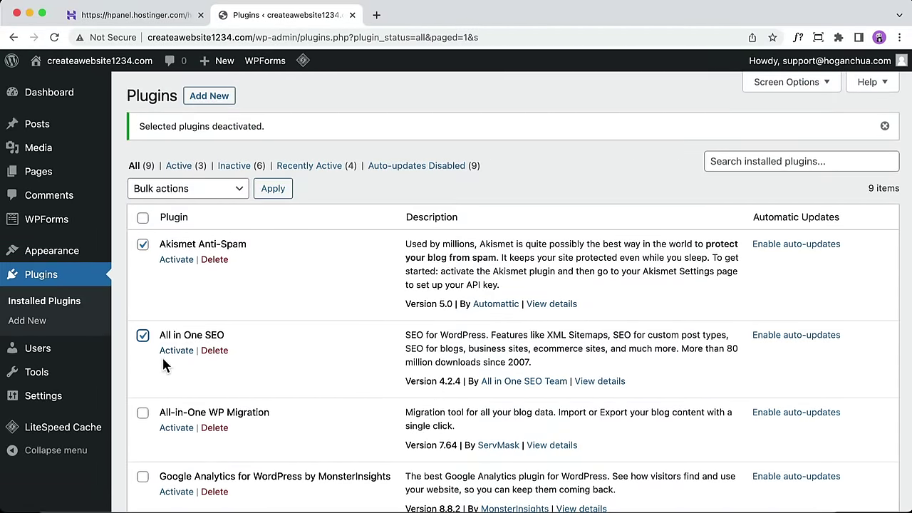
pyautogui.scroll(-2, 142, 349)
pyautogui.click(143, 343)
pyautogui.scroll(-1, 154, 415)
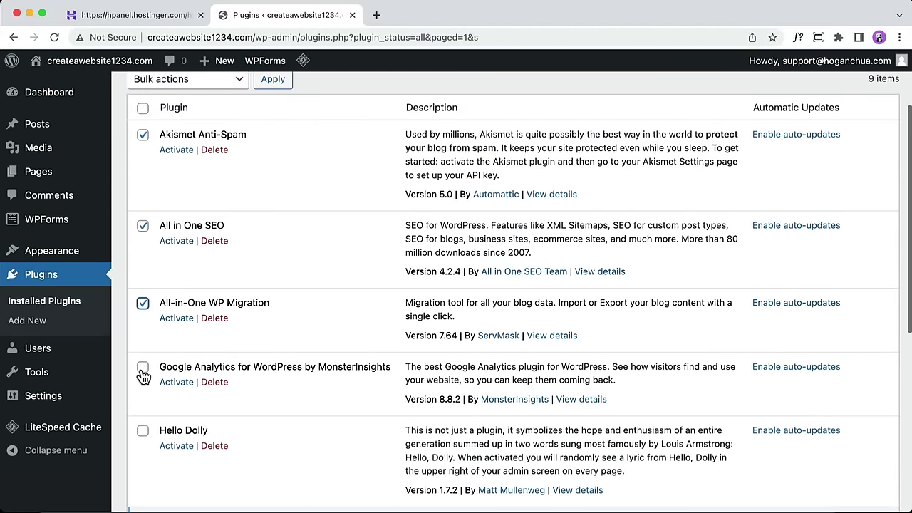
pyautogui.click(143, 369)
pyautogui.scroll(-1, 146, 385)
pyautogui.click(146, 399)
pyautogui.scroll(-4, 149, 400)
pyautogui.scroll(-3, 164, 413)
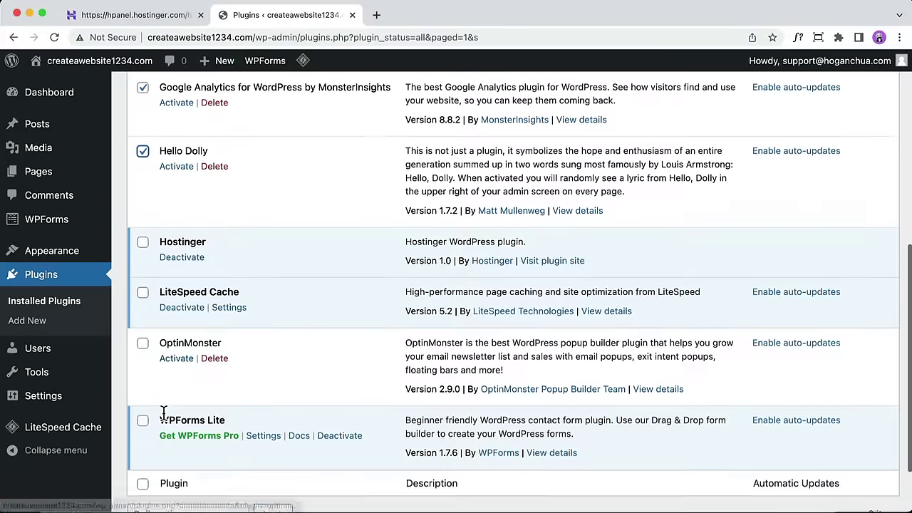
pyautogui.click(143, 334)
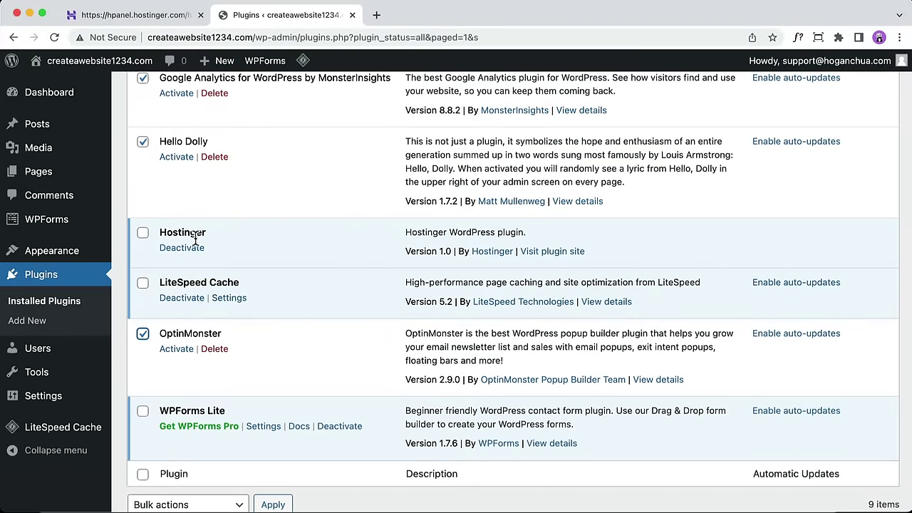
# Bulk-delete the selected plugins, confirm, and view the live site front page
pyautogui.scroll(6, 197, 241)
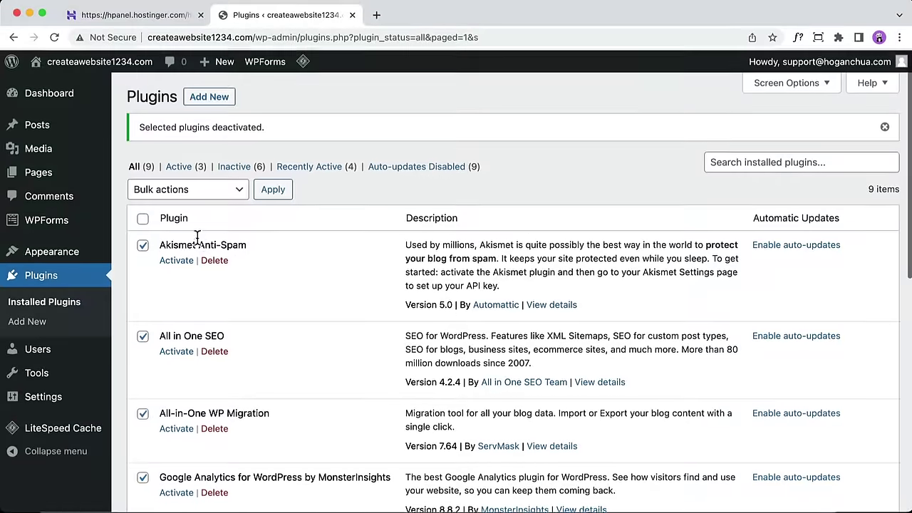
pyautogui.click(238, 189)
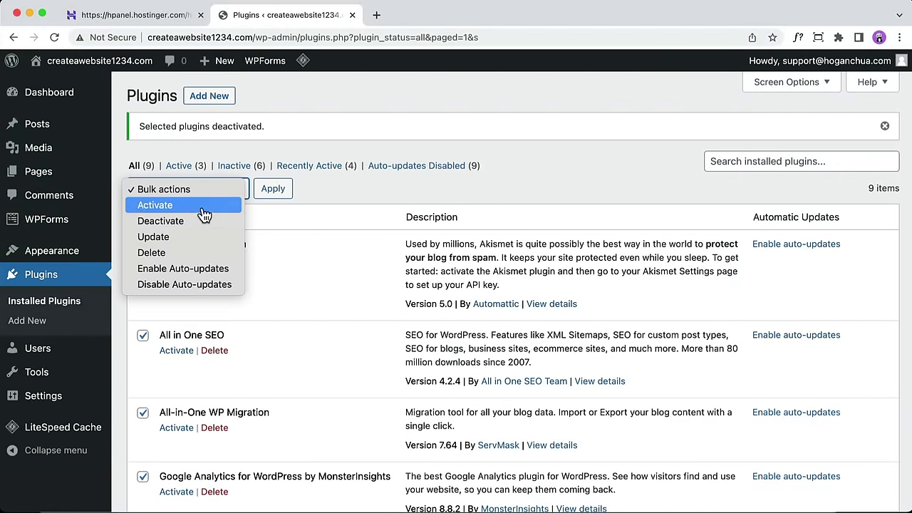
pyautogui.click(179, 252)
pyautogui.click(273, 188)
pyautogui.click(566, 121)
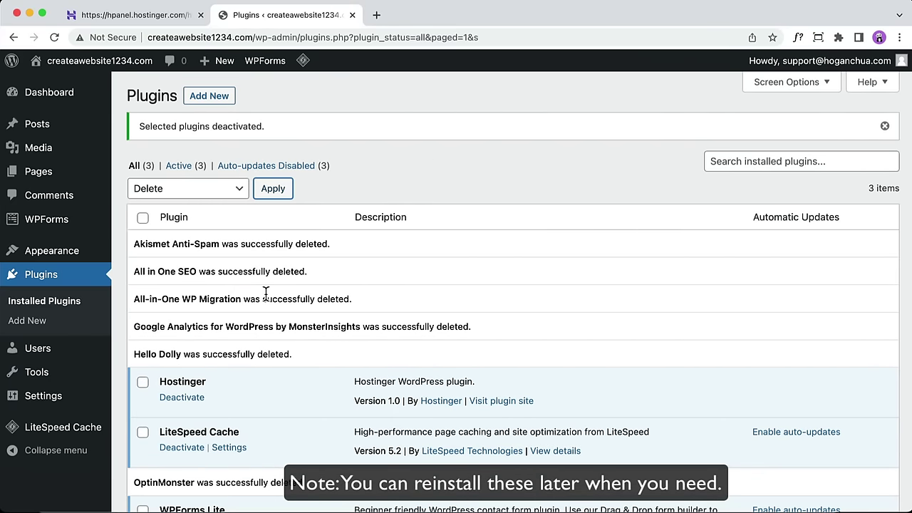
pyautogui.moveTo(72, 60)
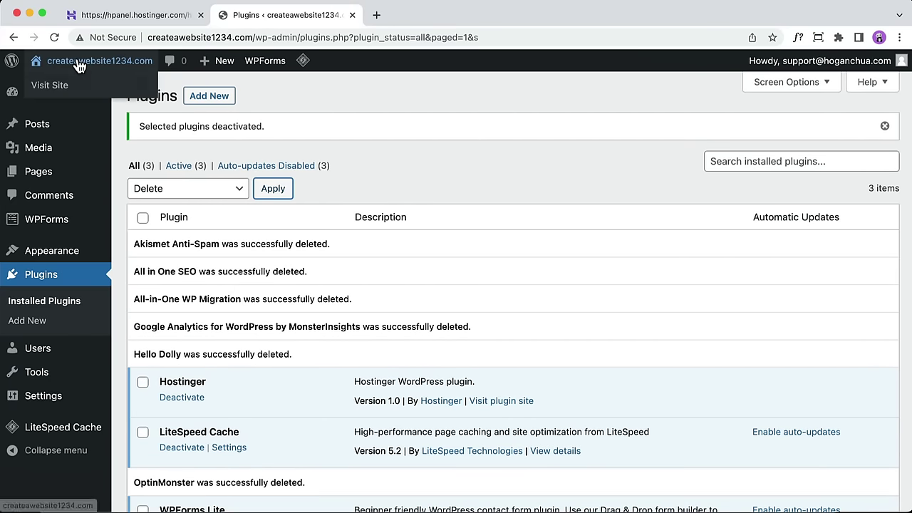
pyautogui.click(44, 90)
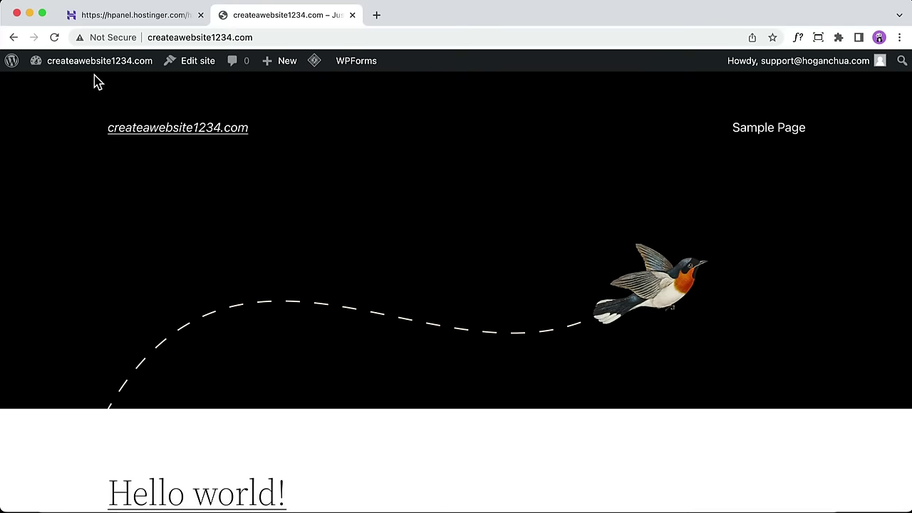
# Return to the admin dashboard and open Settings > Permalinks
pyautogui.click(73, 88)
pyautogui.scroll(-10, 389, 282)
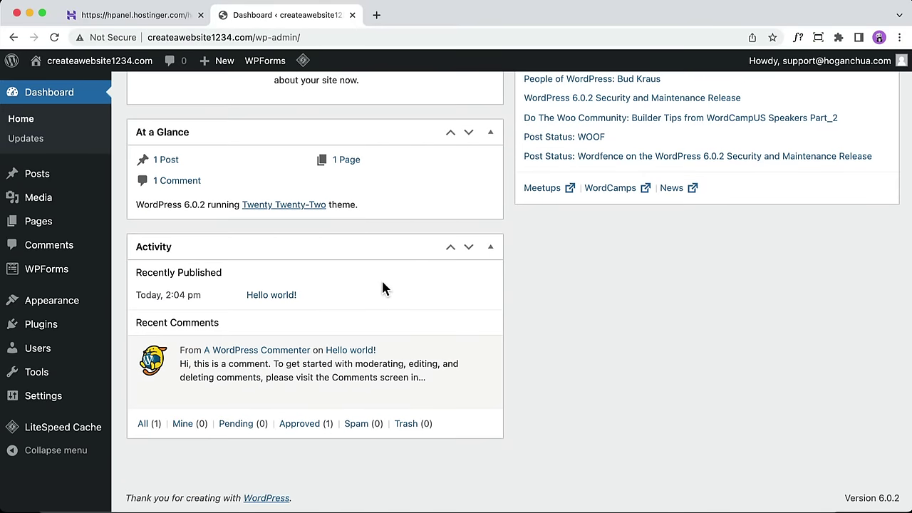
pyautogui.moveTo(49, 396)
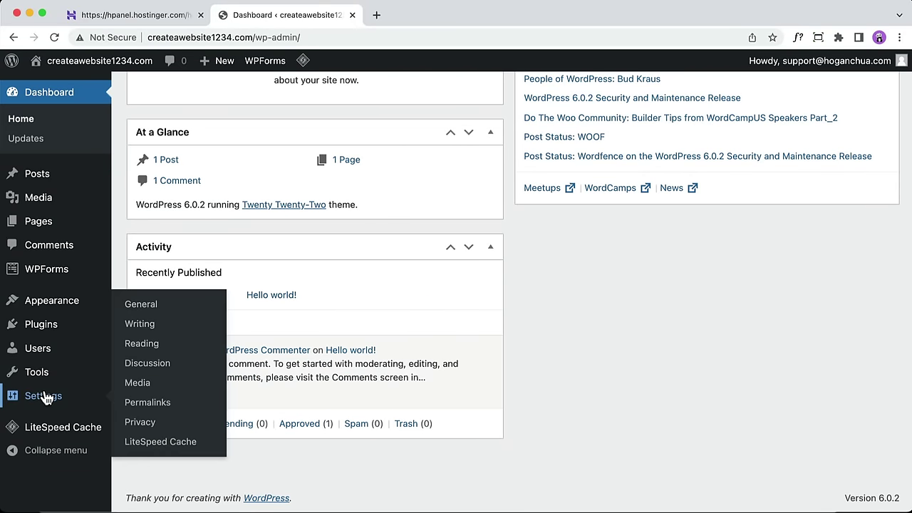
pyautogui.click(158, 405)
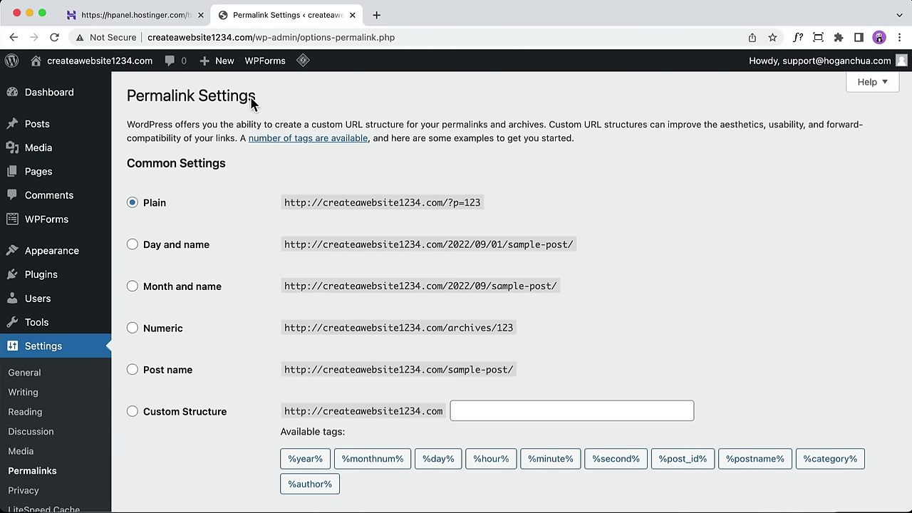
# Set permalinks to the Post name structure and save the changes
pyautogui.moveTo(255, 99); pyautogui.dragTo(125, 97)
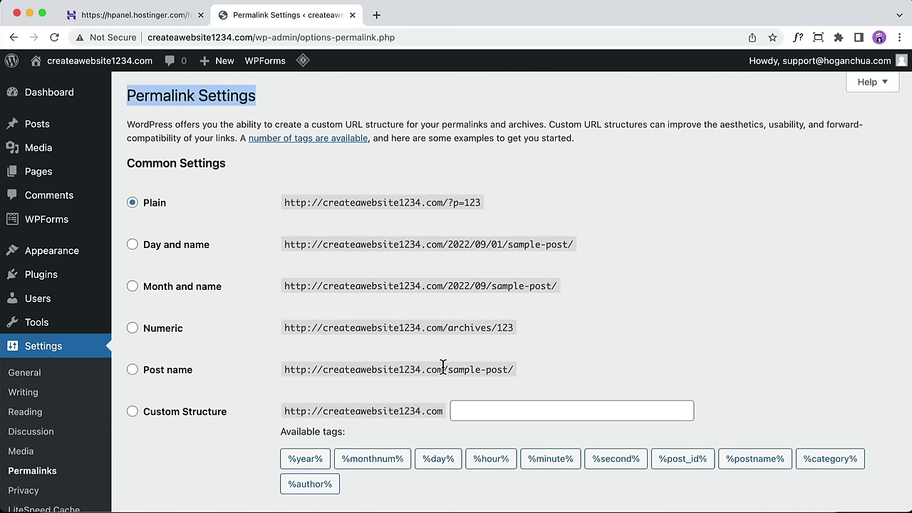
pyautogui.click(181, 375)
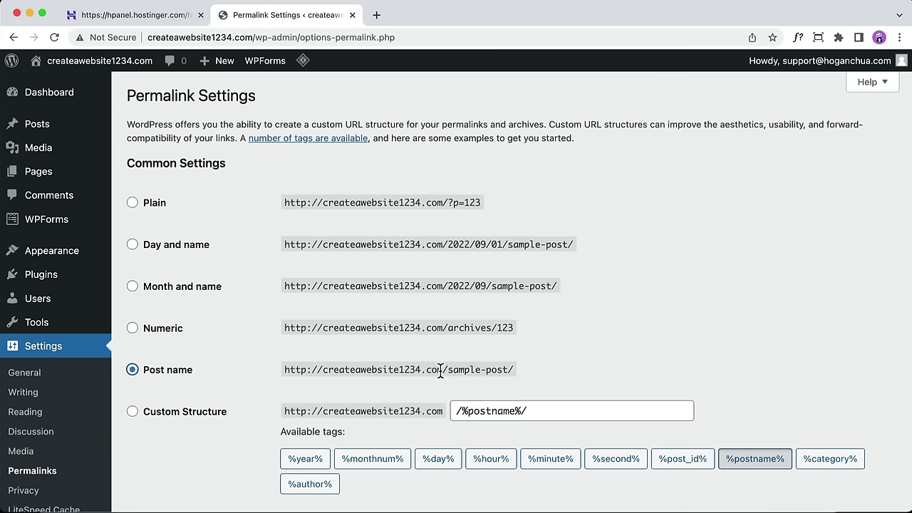
pyautogui.moveTo(91, 186)
pyautogui.moveTo(448, 370); pyautogui.dragTo(508, 368)
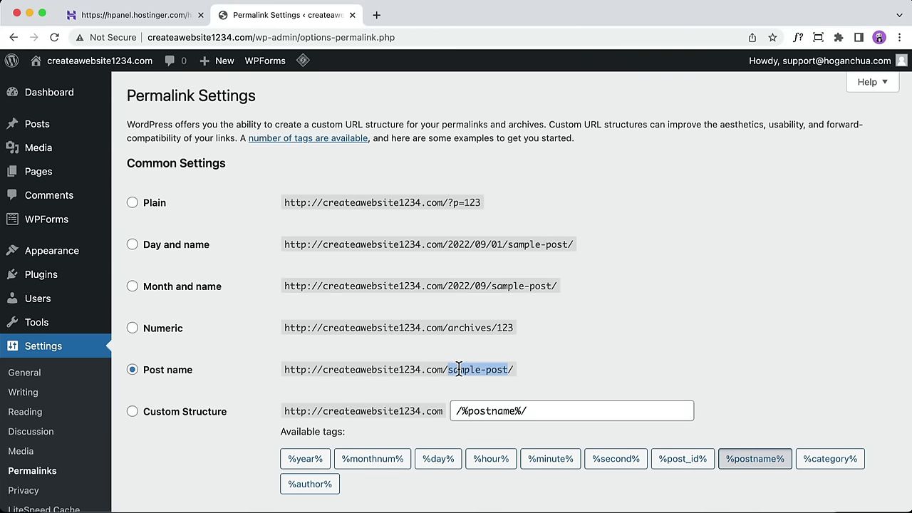
pyautogui.moveTo(515, 372); pyautogui.dragTo(285, 371)
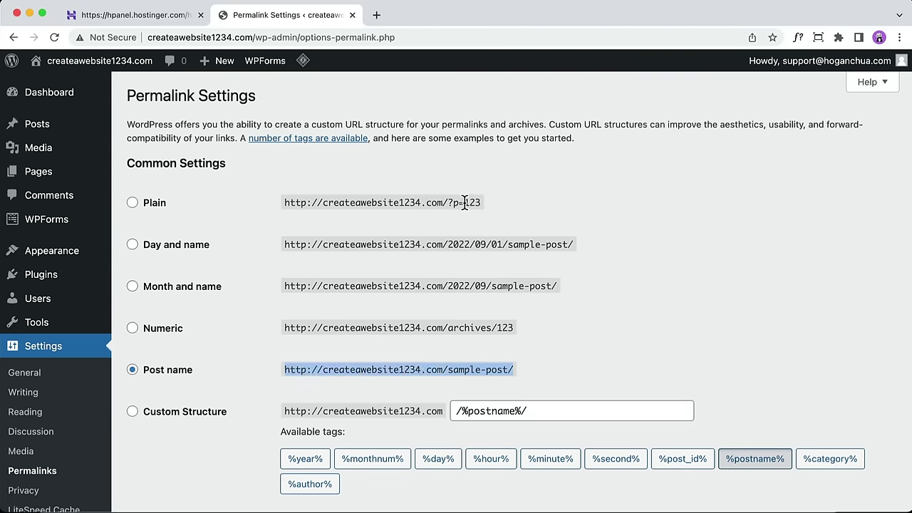
pyautogui.scroll(-5, 450, 282)
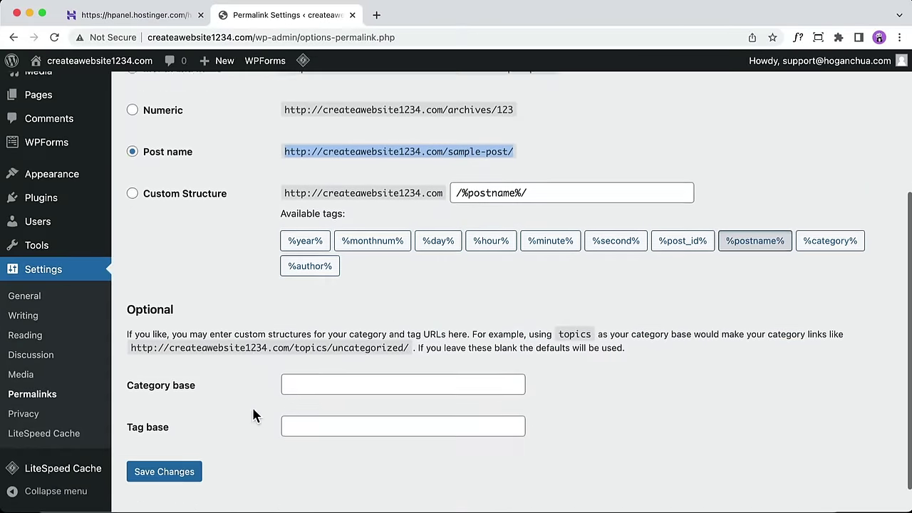
pyautogui.click(168, 443)
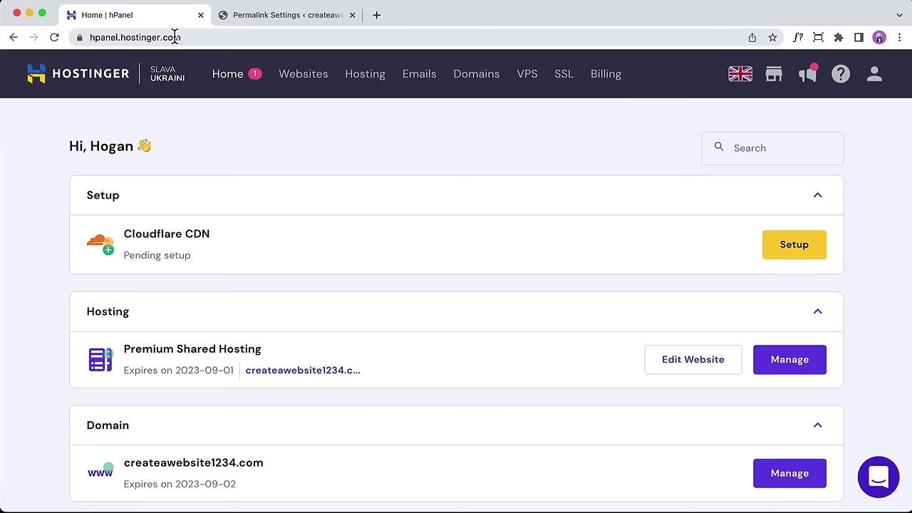
# Open the createawebsite1234.com domain overview from Domains and highlight its WHOIS Privacy setting
pyautogui.click(480, 80)
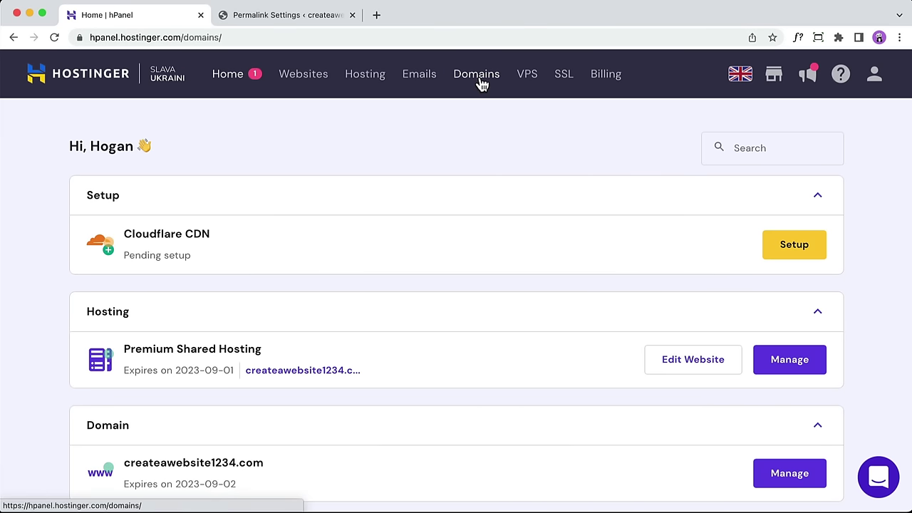
pyautogui.scroll(-2, 533, 198)
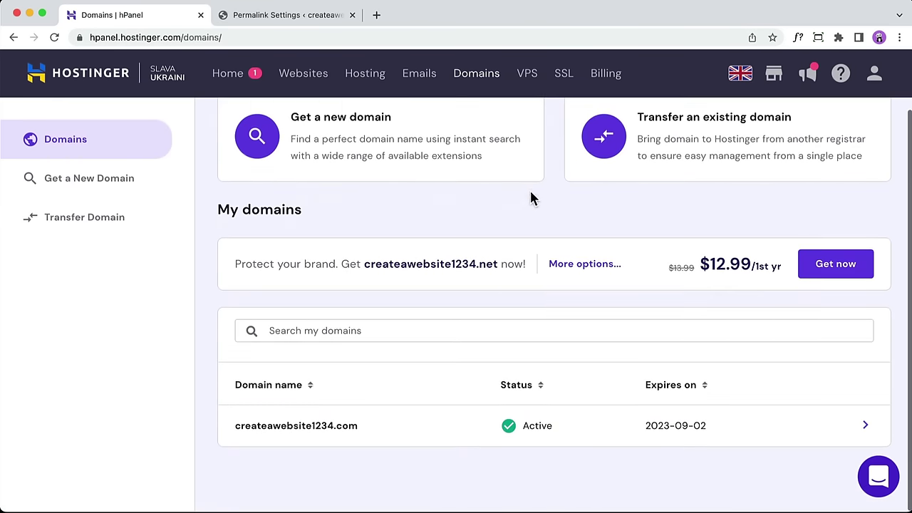
pyautogui.click(372, 427)
pyautogui.scroll(-3, 547, 356)
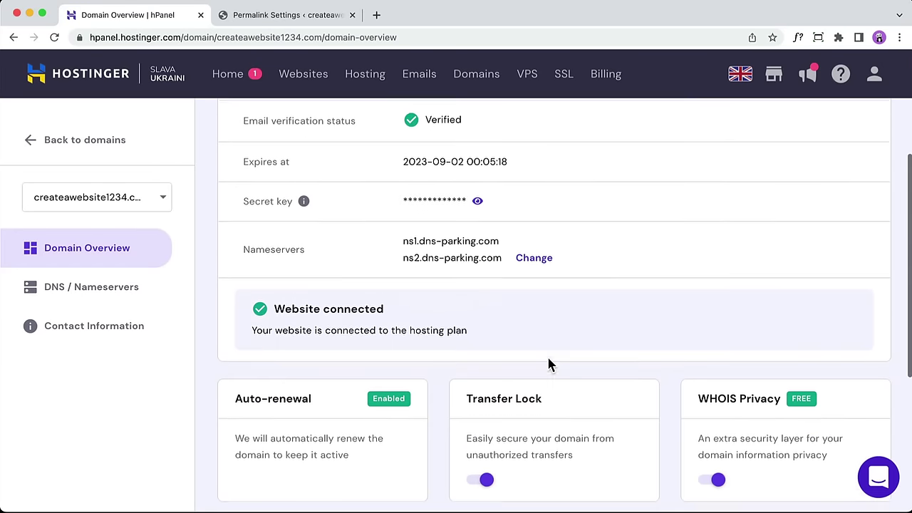
pyautogui.scroll(-2, 547, 364)
pyautogui.moveTo(696, 326); pyautogui.dragTo(780, 325)
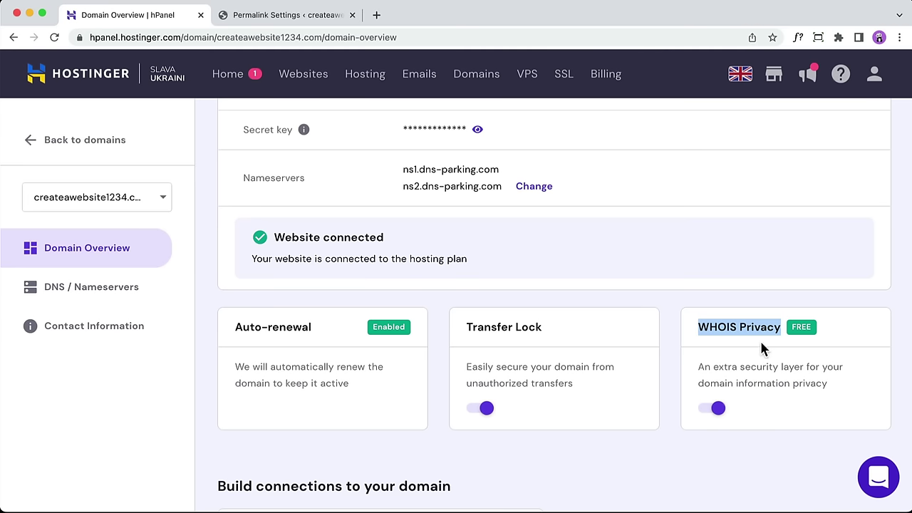
# Check the active Lifetime SSL certificate for createawebsite1234.com, then return to Permalink Settings
pyautogui.click(562, 76)
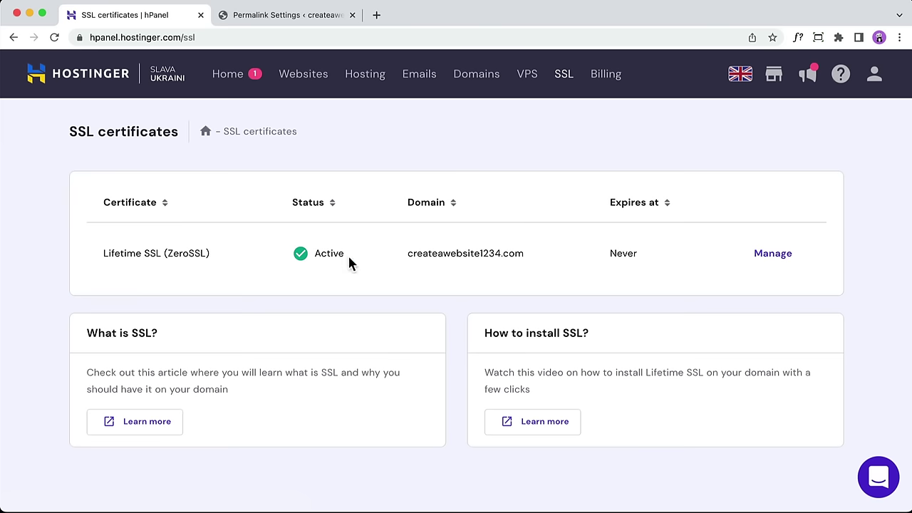
pyautogui.click(773, 256)
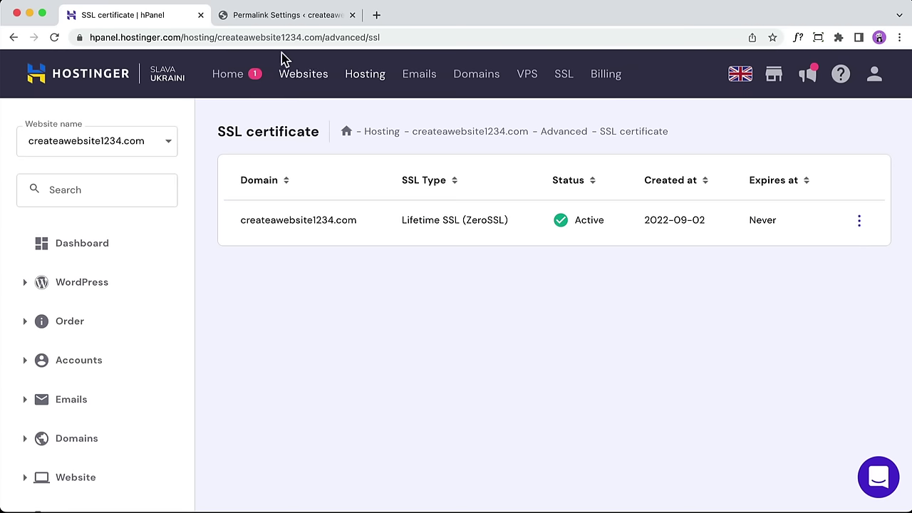
pyautogui.click(283, 17)
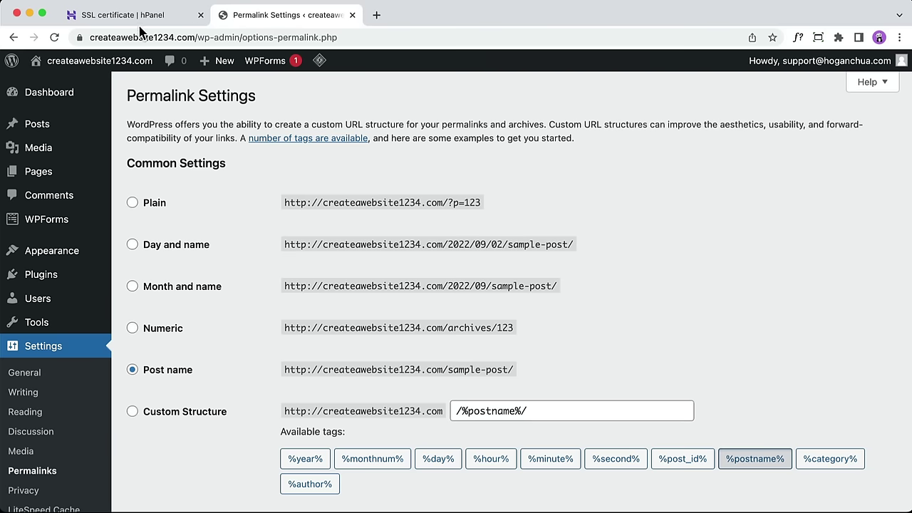
# Check the site's connection security, then search the plugin directory for 'starter templates'
pyautogui.click(79, 38)
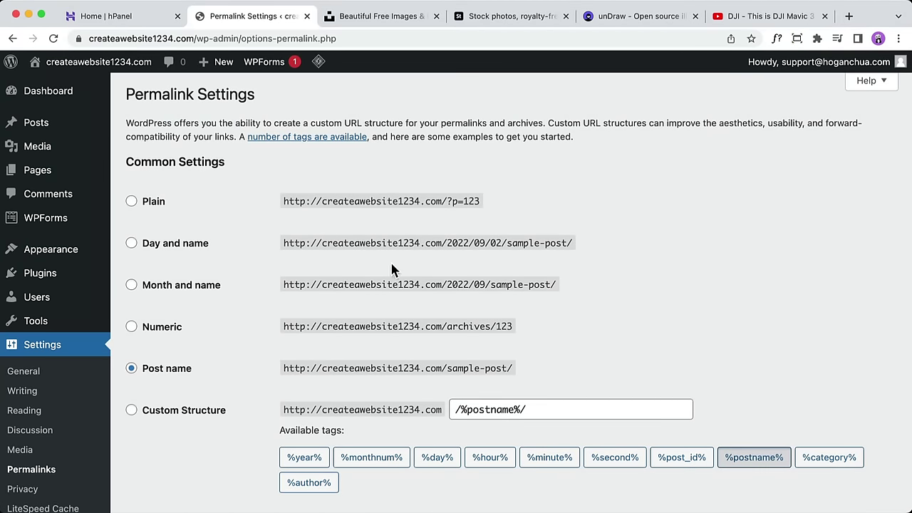
pyautogui.moveTo(34, 280)
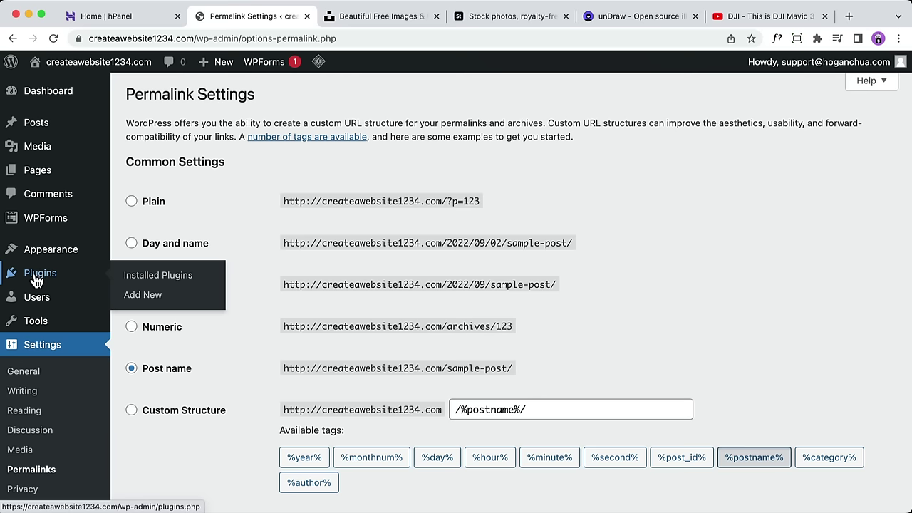
pyautogui.click(141, 295)
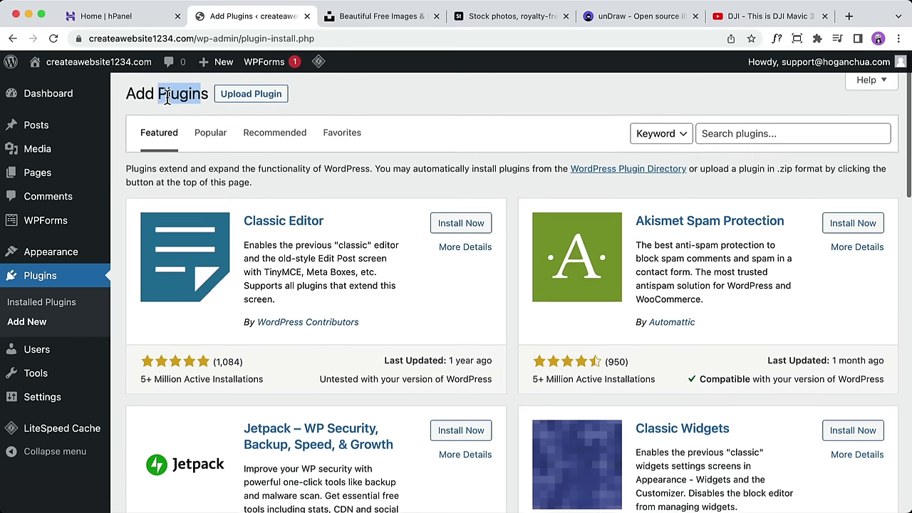
pyautogui.click(757, 138)
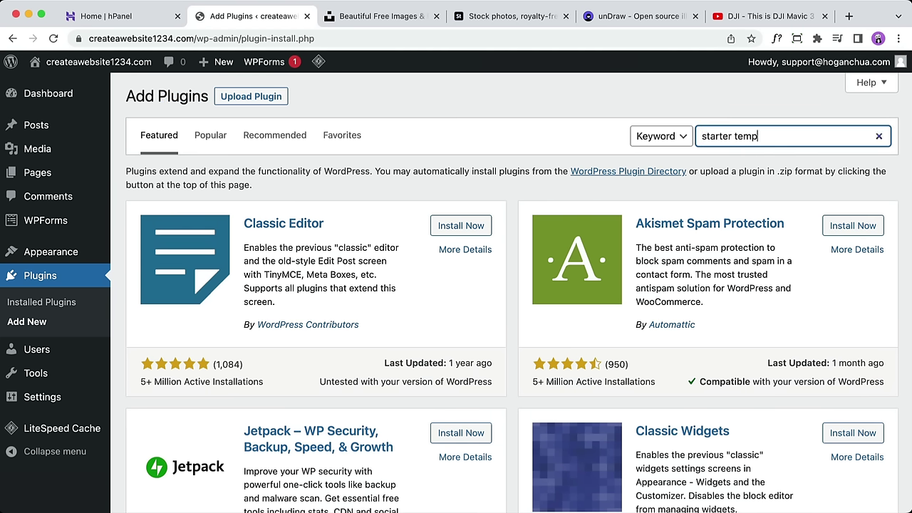
pyautogui.press('Return')
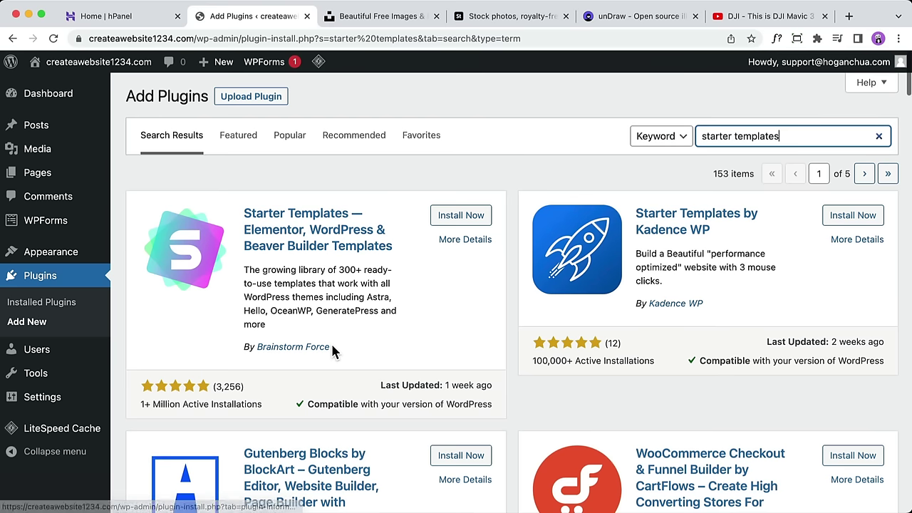
# Install and activate the Starter Templates plugin by Brainstorm Force
pyautogui.moveTo(330, 344); pyautogui.dragTo(148, 402)
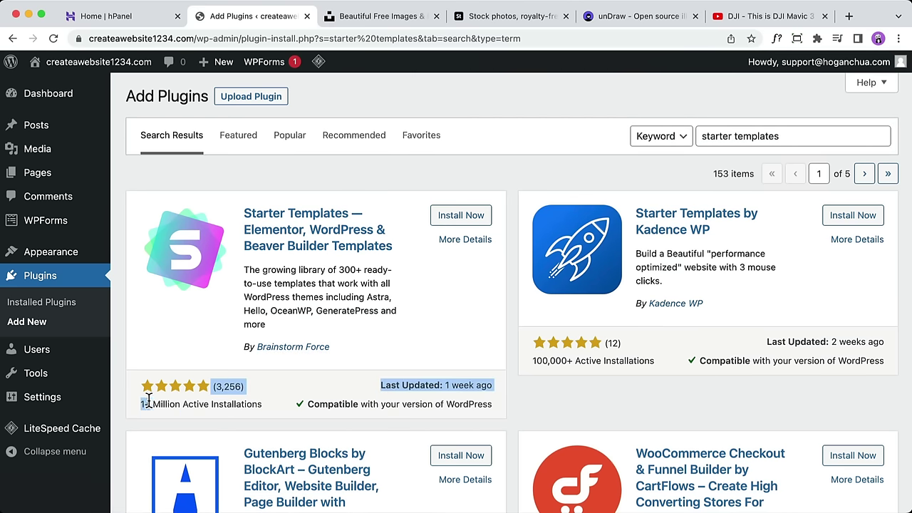
pyautogui.click(455, 216)
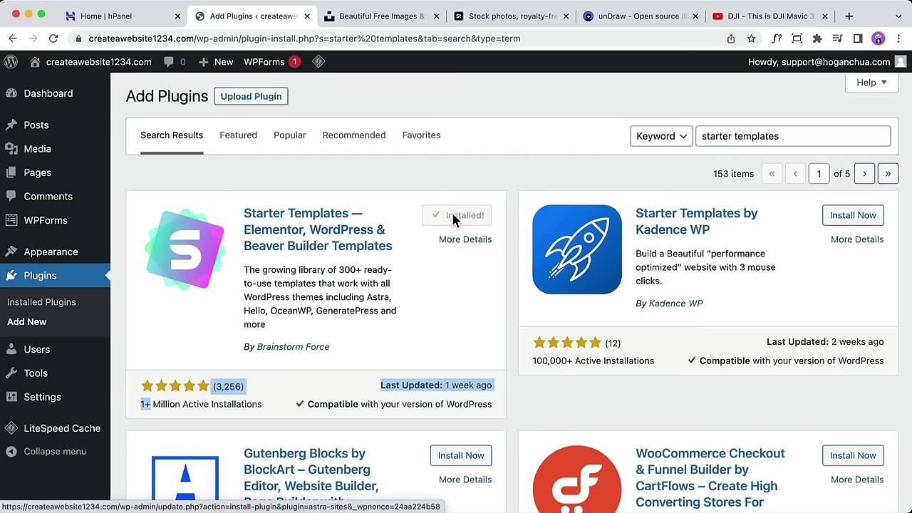
pyautogui.click(464, 223)
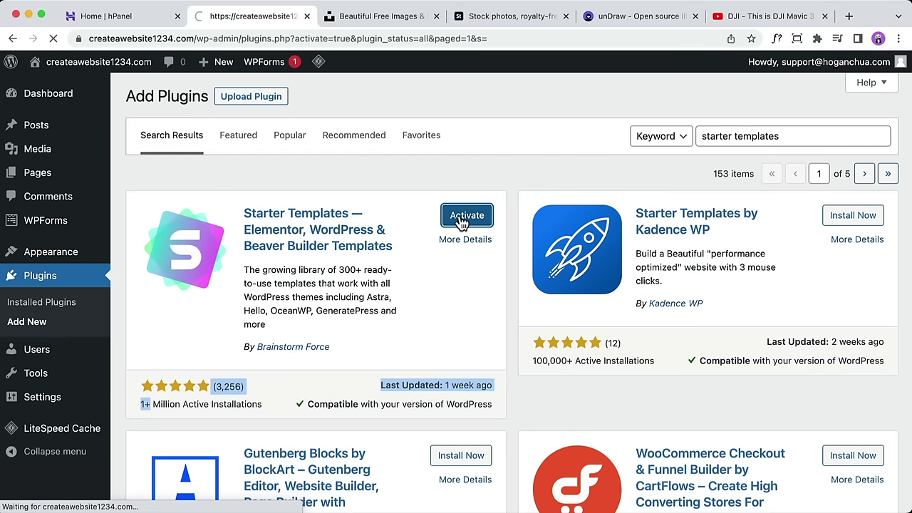
pyautogui.scroll(-4, 458, 217)
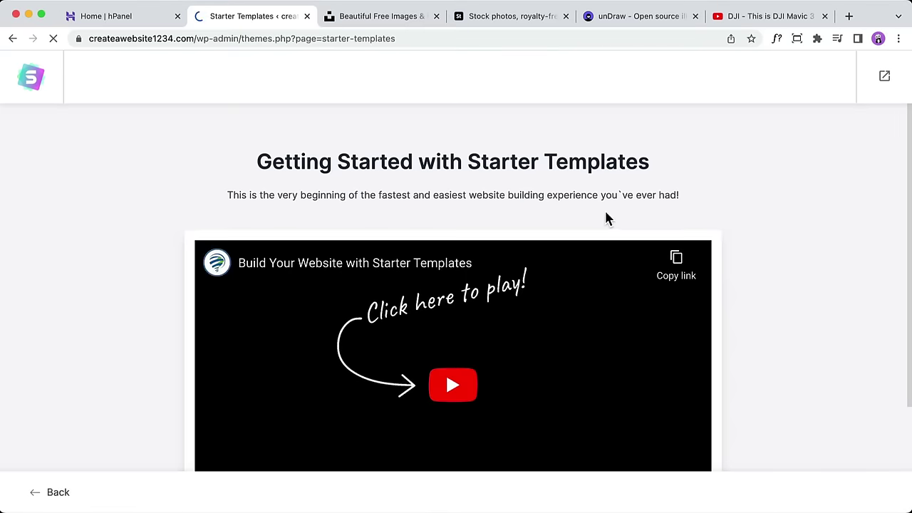
# Launch the Starter Templates builder with Build Your Website Now
pyautogui.scroll(-4, 692, 202)
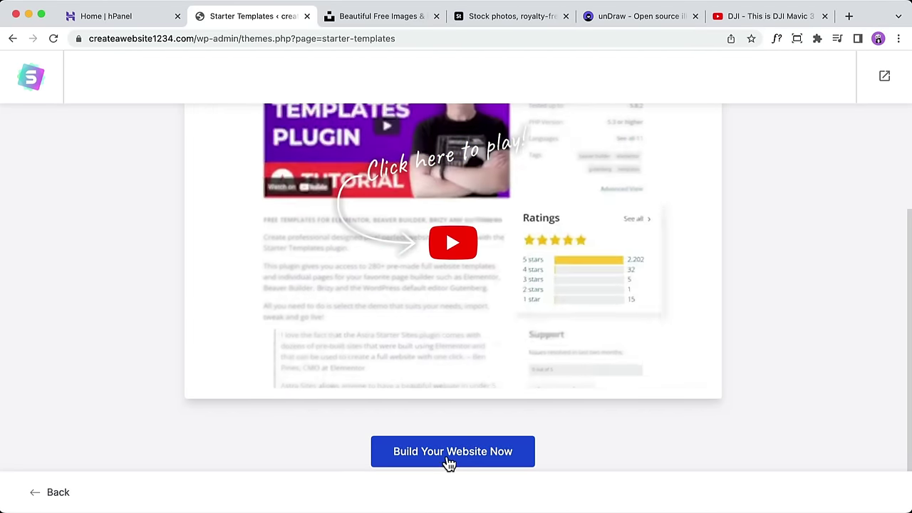
pyautogui.click(444, 464)
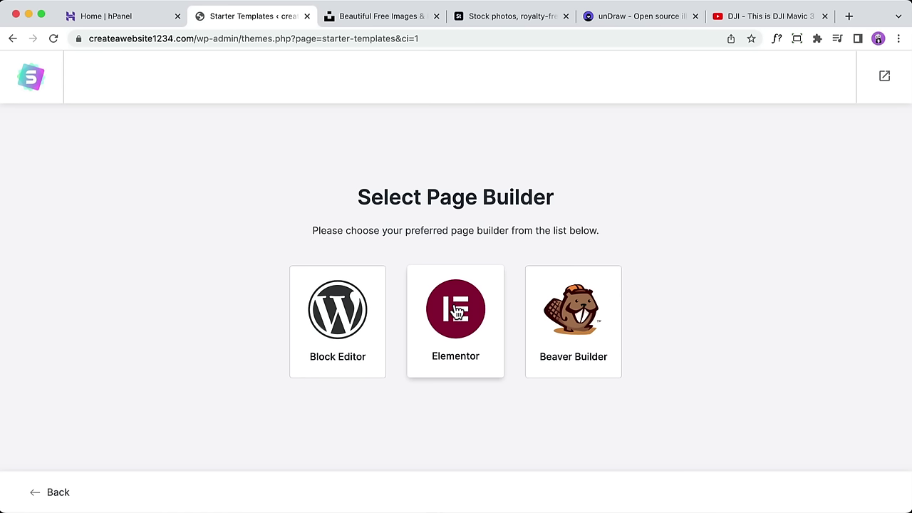
# Choose Elementor as the page builder and select the Outdoor Adventure template from the grid
pyautogui.click(455, 309)
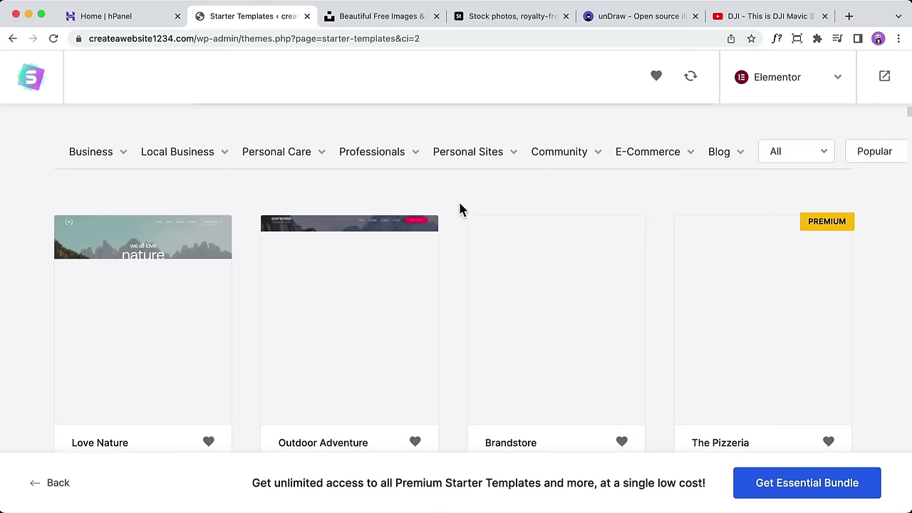
pyautogui.scroll(-5, 470, 213)
pyautogui.scroll(-10, 485, 230)
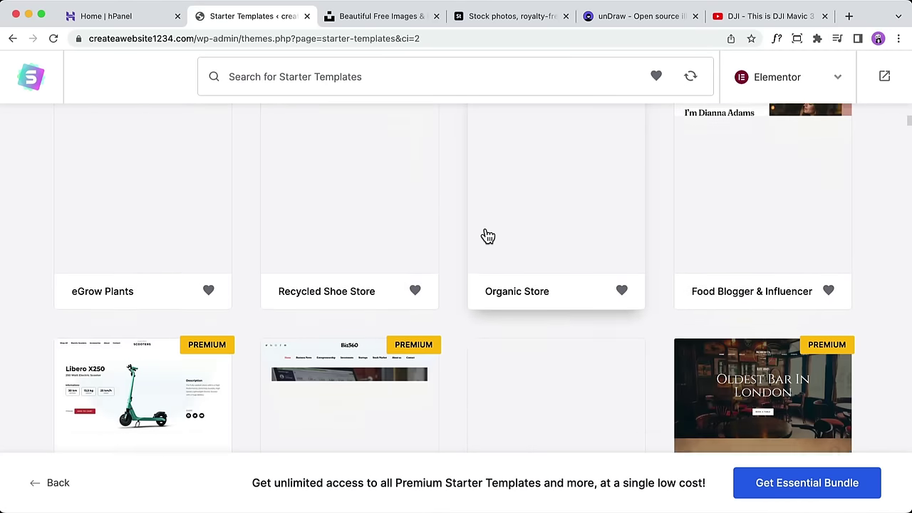
pyautogui.scroll(-6, 485, 234)
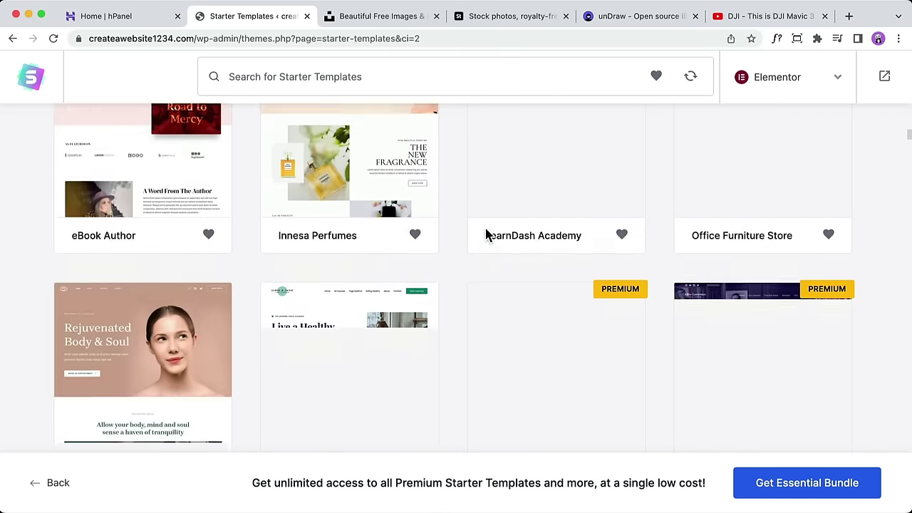
pyautogui.scroll(3, 485, 235)
pyautogui.scroll(10, 487, 235)
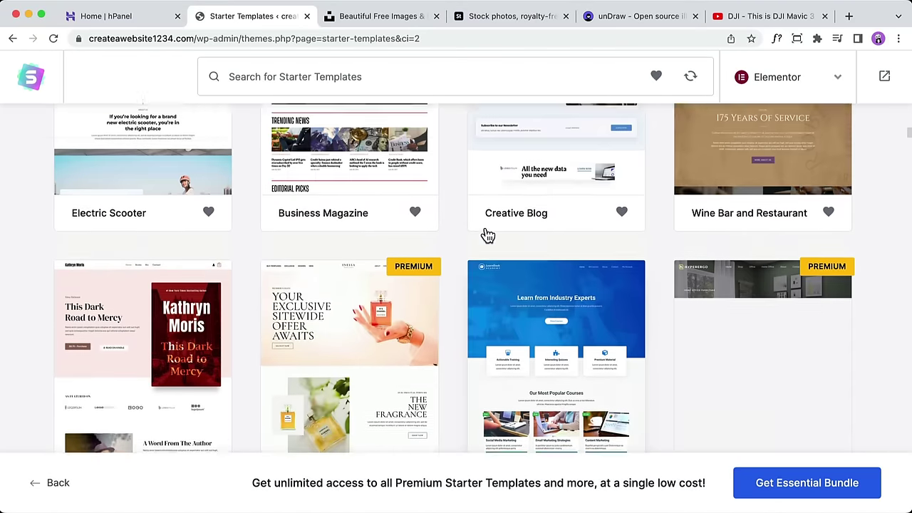
pyautogui.scroll(6, 486, 235)
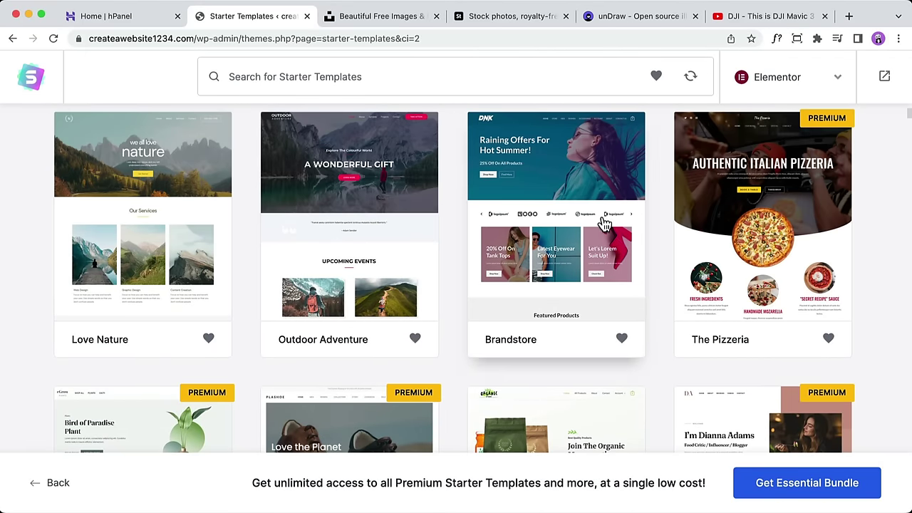
pyautogui.scroll(3, 595, 225)
pyautogui.scroll(-3, 484, 230)
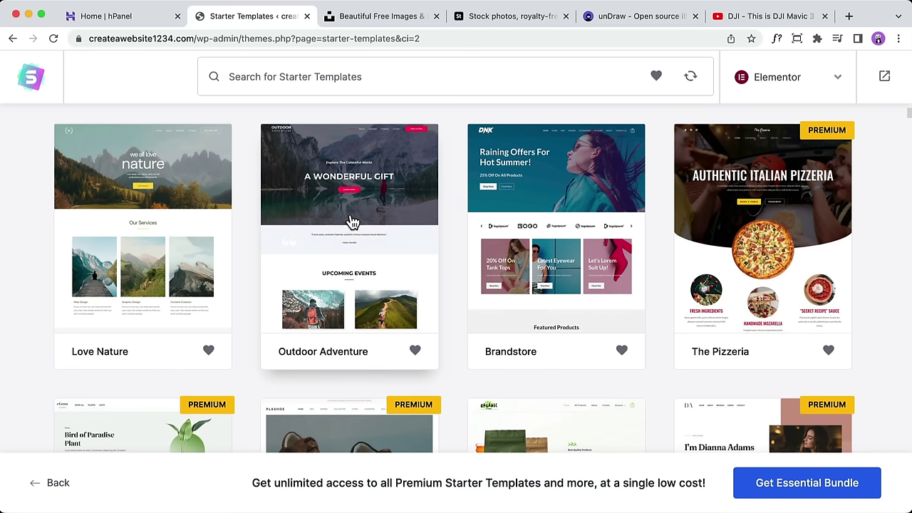
pyautogui.click(351, 222)
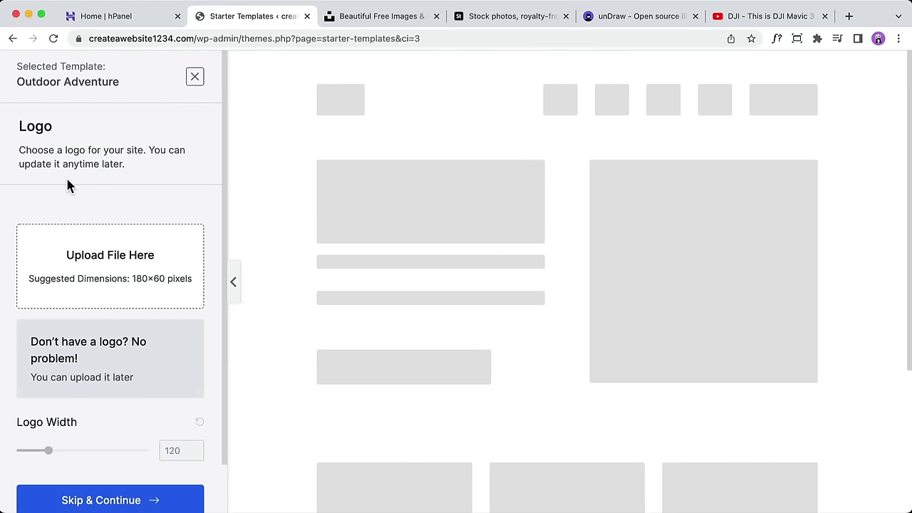
# Skip adding a logo to the Outdoor Adventure template
pyautogui.scroll(-1, 118, 278)
pyautogui.scroll(1, 115, 277)
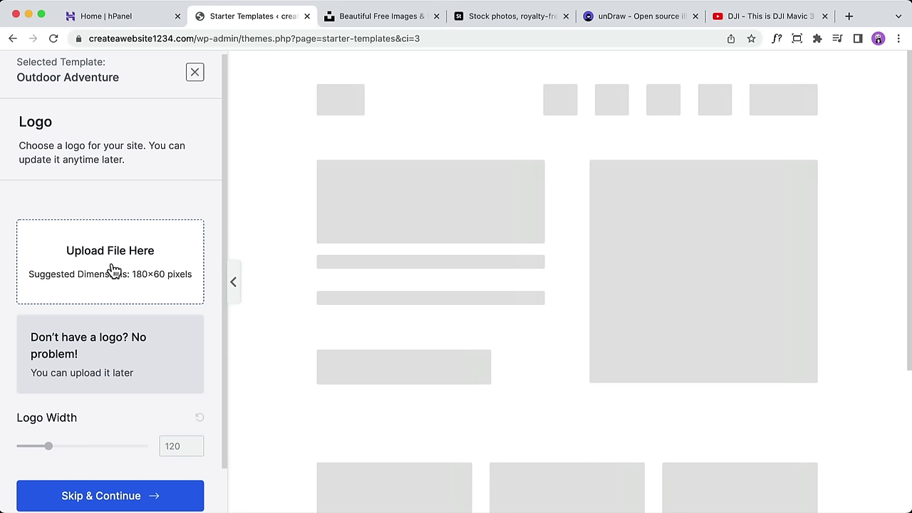
pyautogui.scroll(1, 118, 321)
pyautogui.click(125, 502)
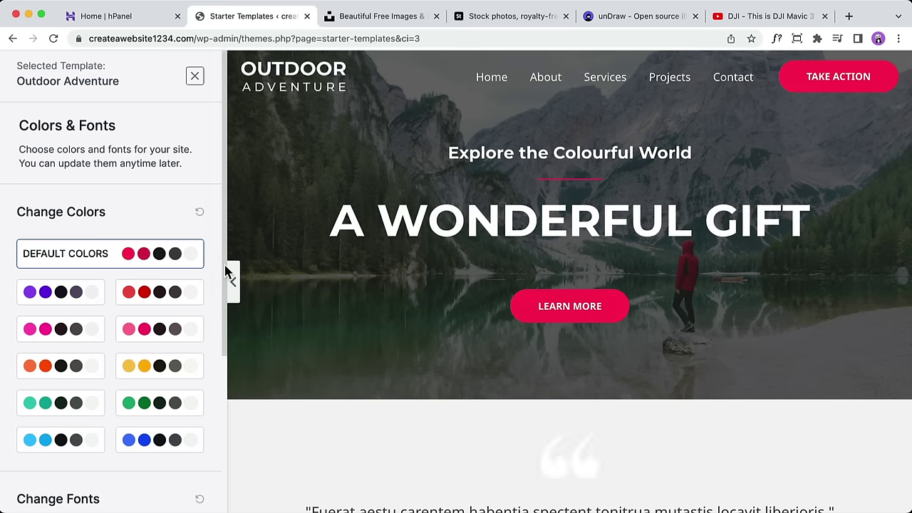
# Try the purple palette, then settle on the default red colour palette
pyautogui.scroll(-2, 221, 274)
pyautogui.scroll(-4, 574, 306)
pyautogui.scroll(-15, 567, 308)
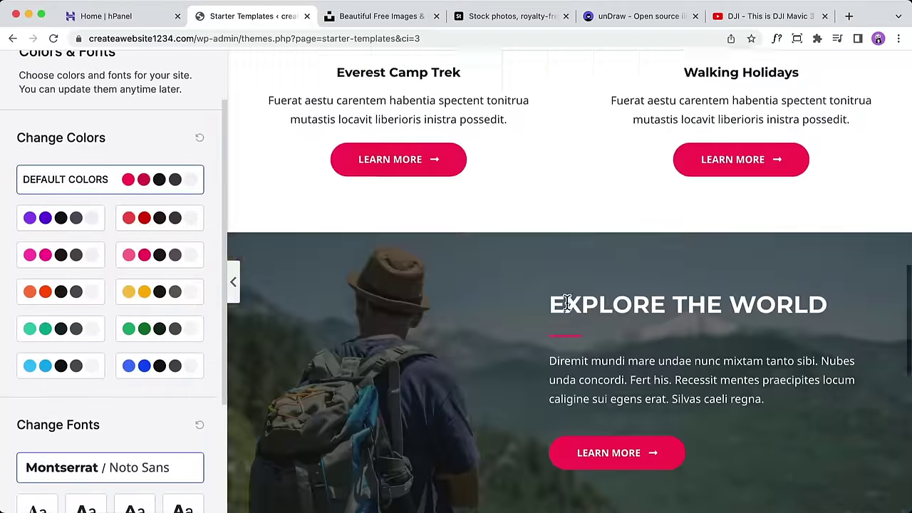
pyautogui.scroll(2, 567, 307)
pyautogui.scroll(15, 567, 308)
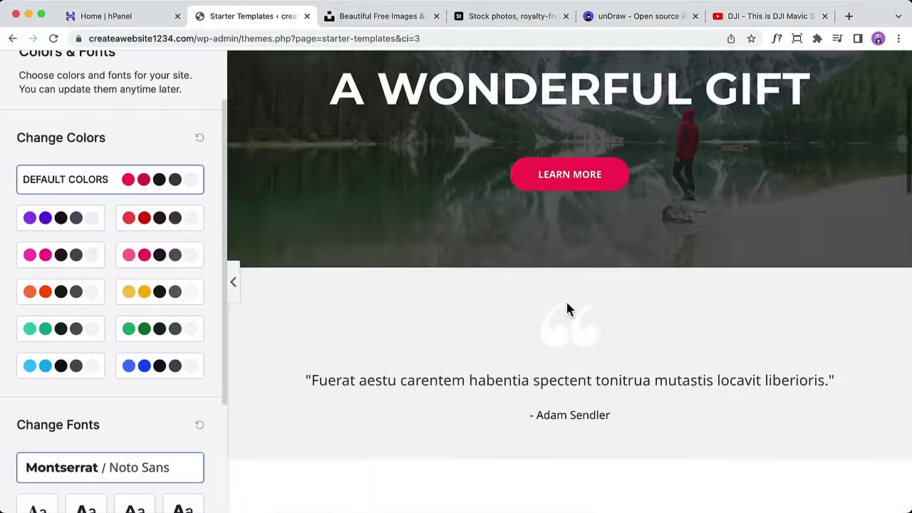
pyautogui.click(61, 223)
pyautogui.scroll(-15, 686, 226)
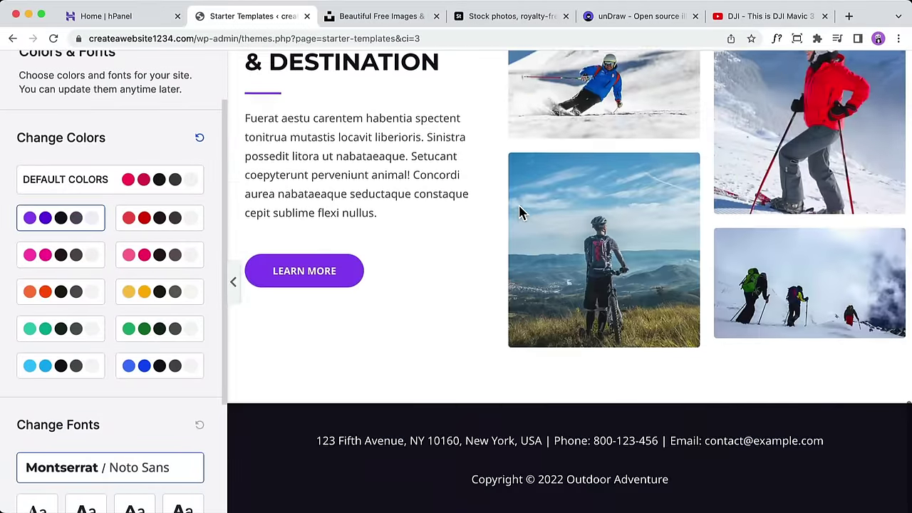
pyautogui.scroll(15, 518, 208)
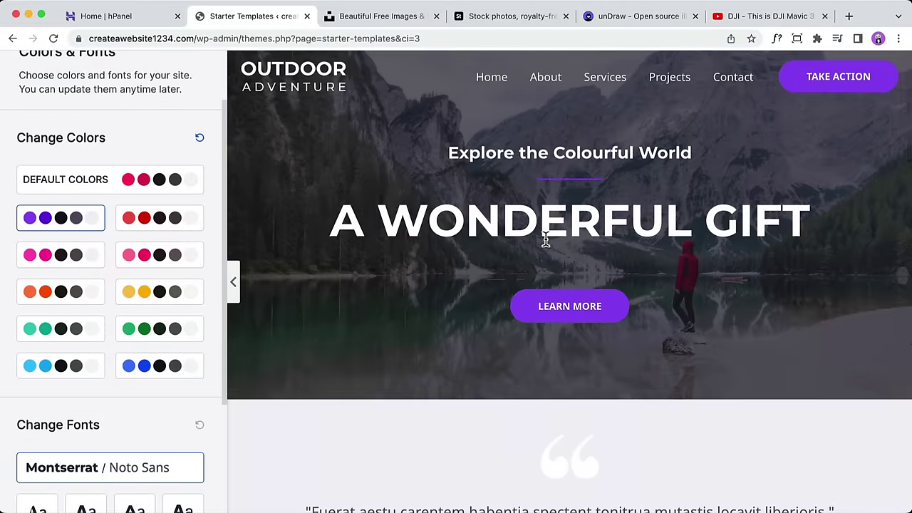
pyautogui.click(86, 183)
# Apply the second heading and body font pairing to the template
pyautogui.scroll(-5, 107, 352)
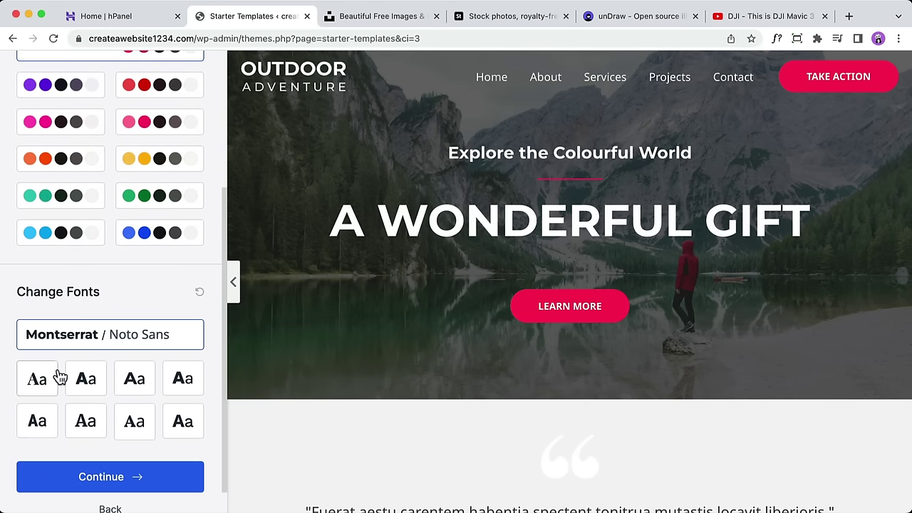
pyautogui.scroll(-8, 626, 330)
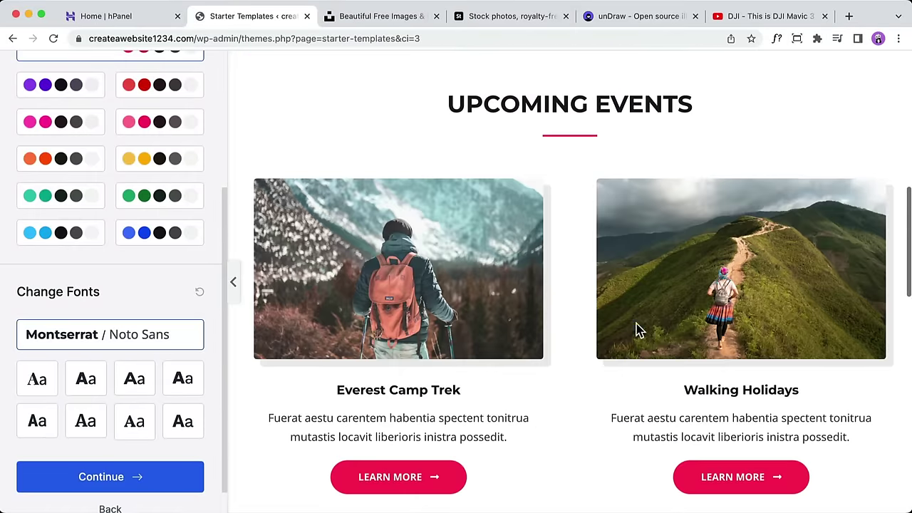
pyautogui.click(85, 378)
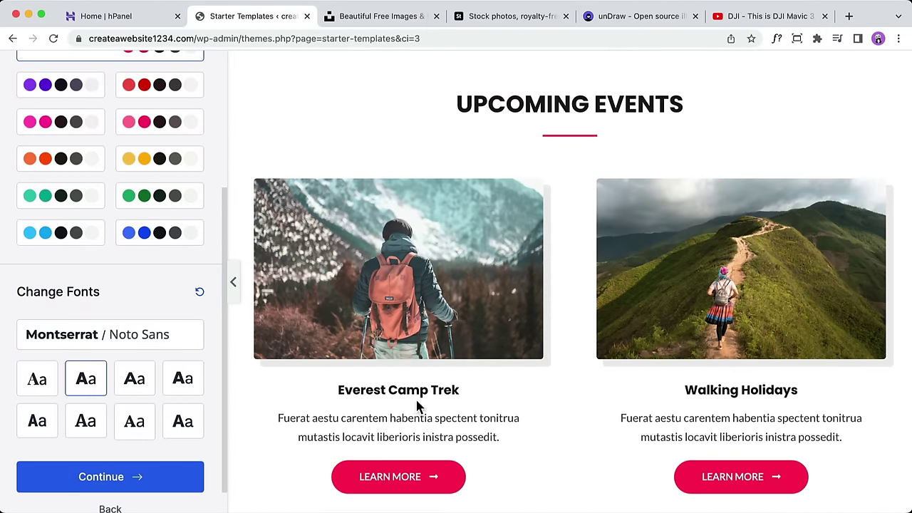
pyautogui.scroll(8, 365, 414)
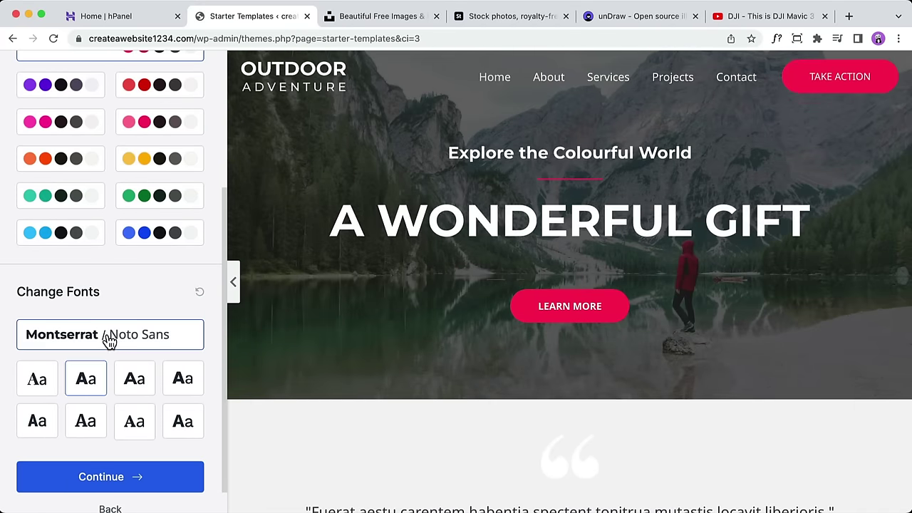
pyautogui.scroll(-1, 107, 399)
# Continue to the last setup form and submit it to build the Outdoor Adventure website
pyautogui.click(141, 443)
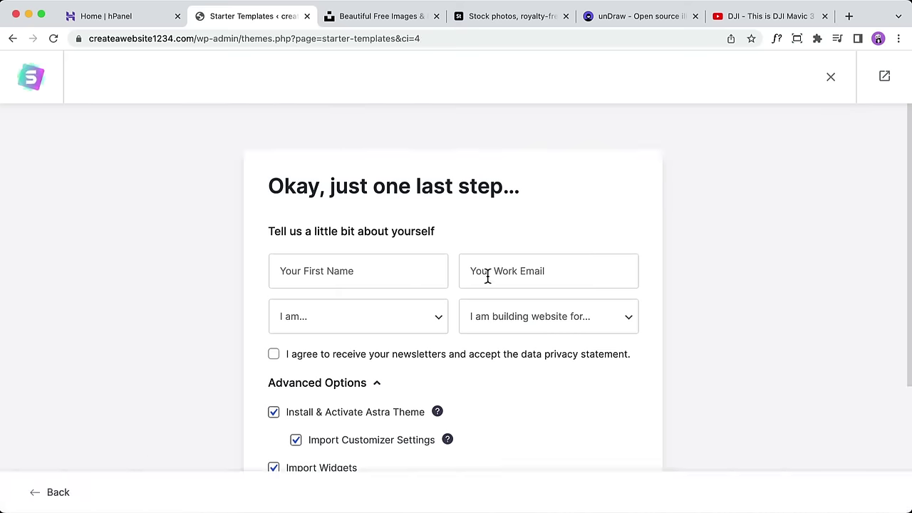
pyautogui.scroll(-4, 478, 276)
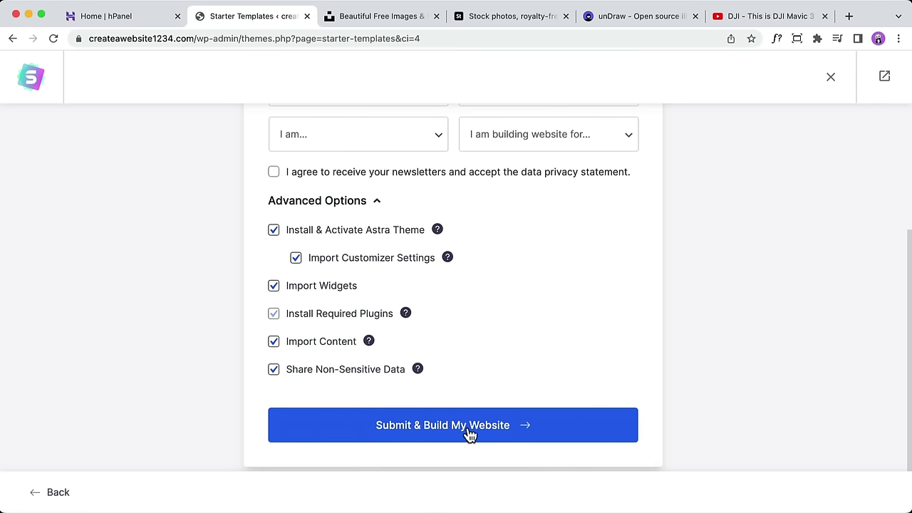
pyautogui.click(467, 430)
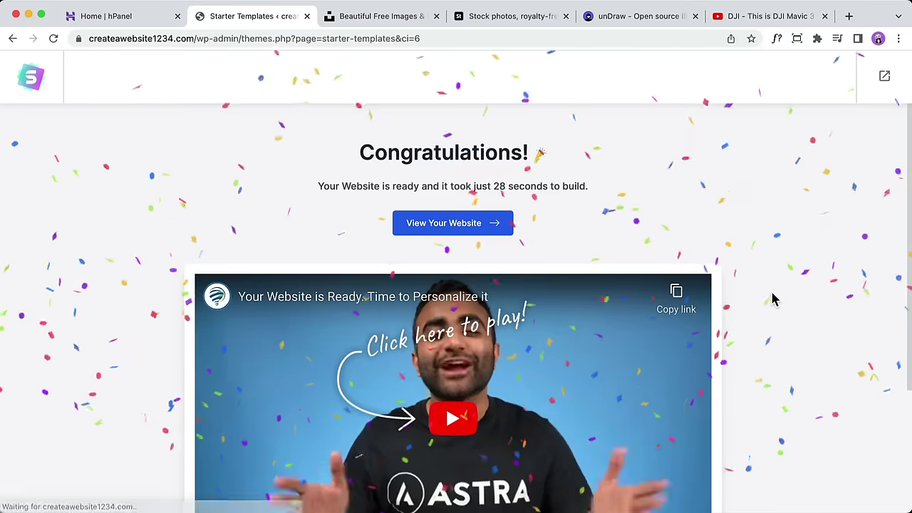
# Open the finished Outdoor Adventure website in a new tab
pyautogui.scroll(-5, 602, 270)
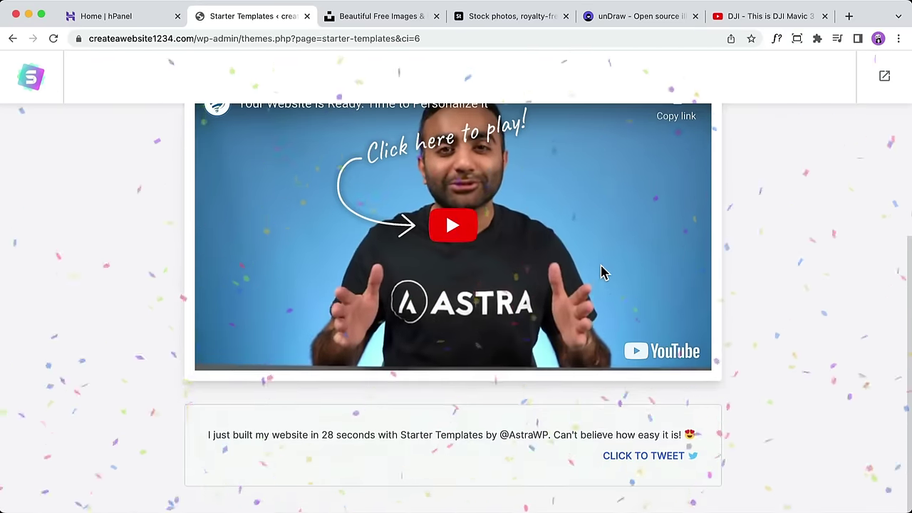
pyautogui.scroll(5, 603, 270)
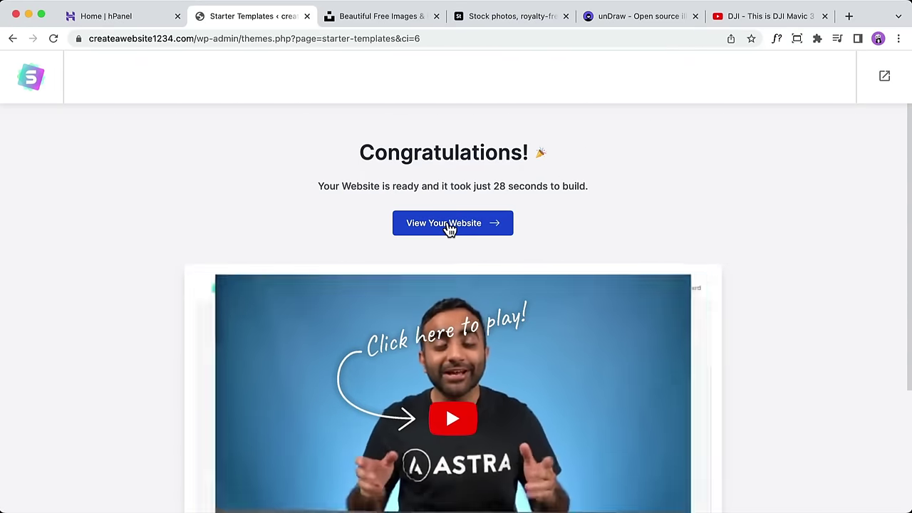
pyautogui.click(449, 226)
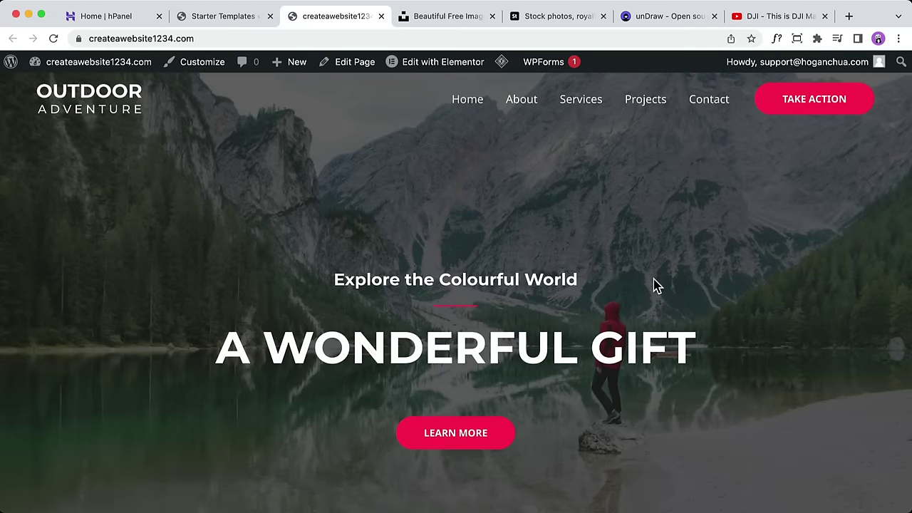
# Browse the live home, About, Services and Contact pages, then return to the admin Dashboard
pyautogui.scroll(-10, 739, 198)
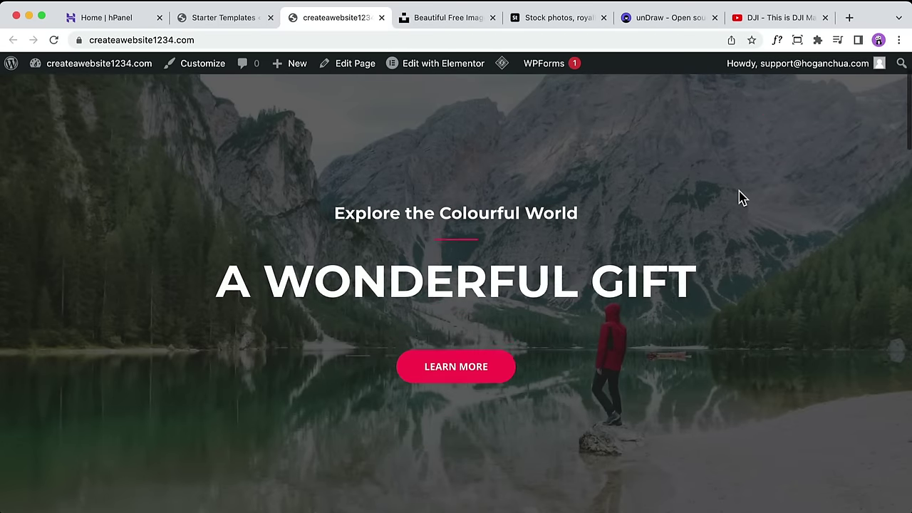
pyautogui.scroll(-6, 737, 196)
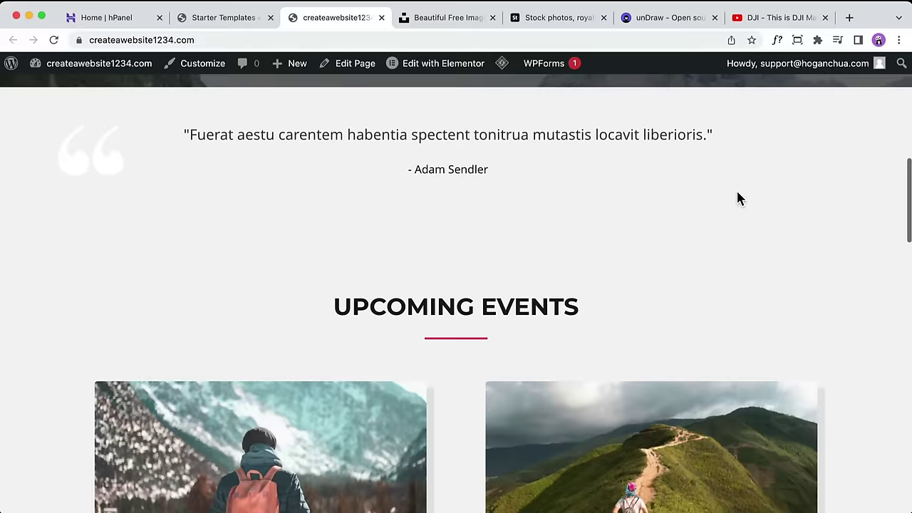
pyautogui.scroll(-10, 535, 228)
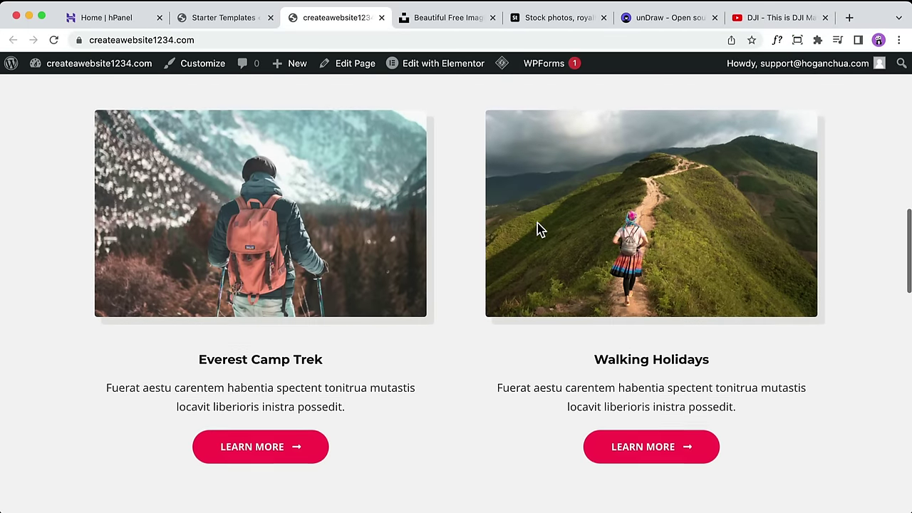
pyautogui.scroll(-10, 497, 391)
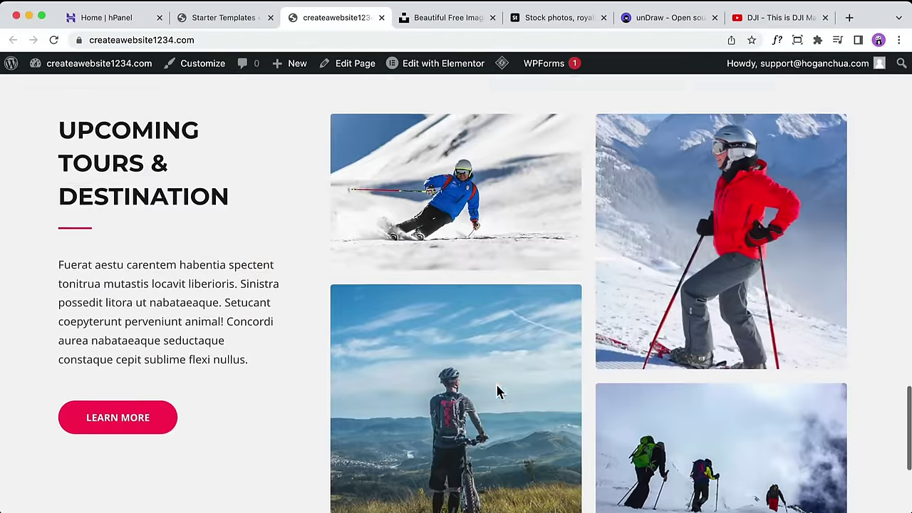
pyautogui.scroll(20, 460, 428)
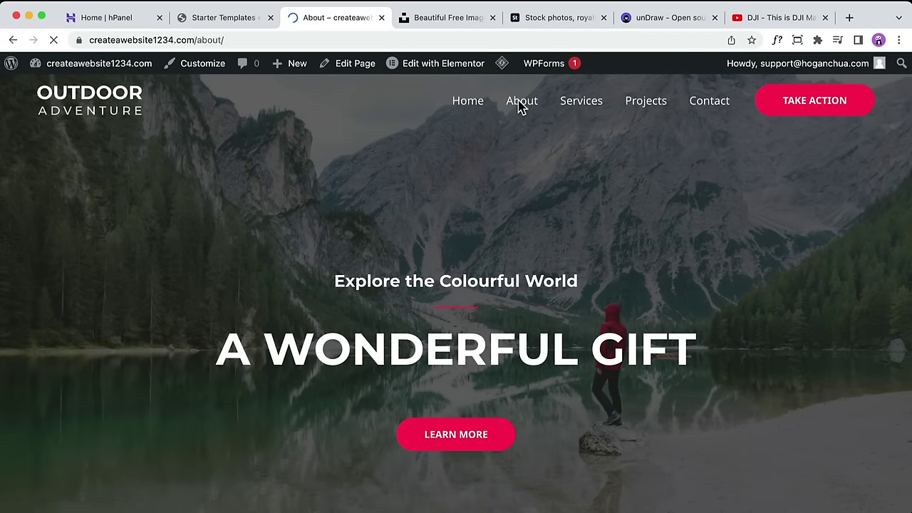
pyautogui.scroll(-8, 438, 292)
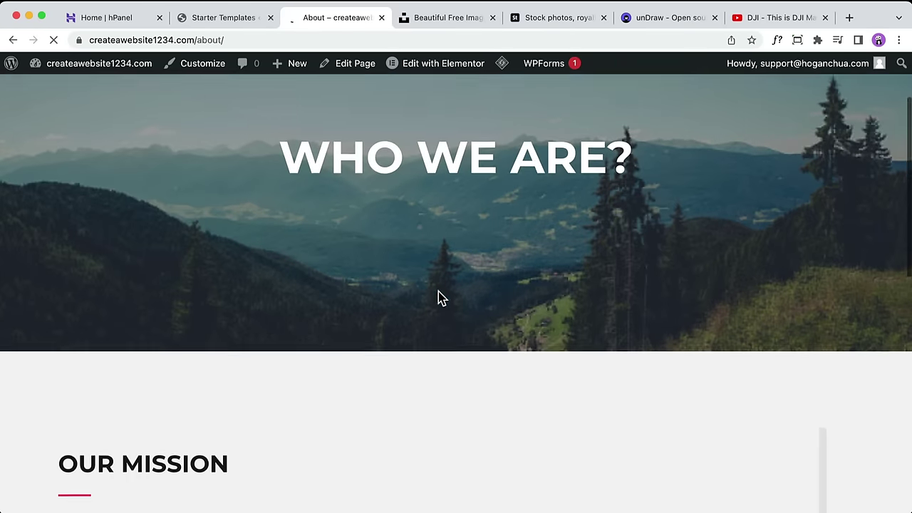
pyautogui.scroll(4, 438, 292)
pyautogui.scroll(5, 438, 292)
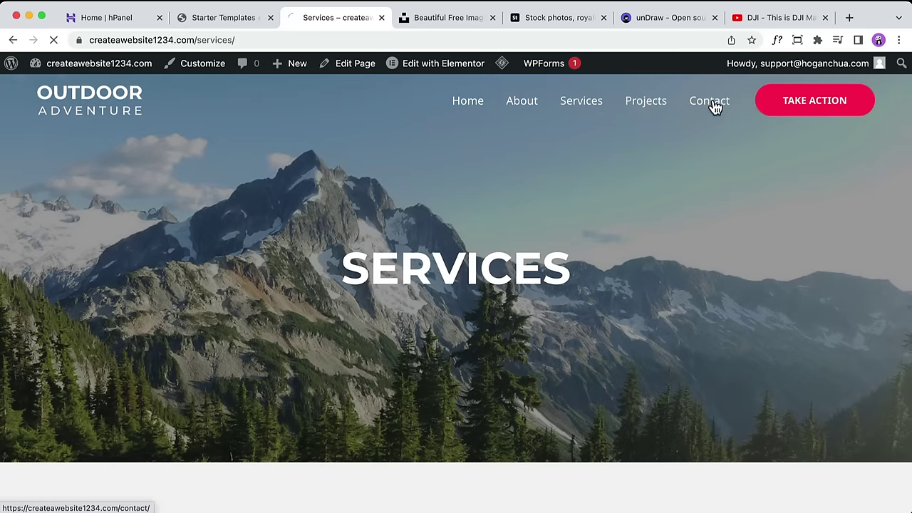
pyautogui.scroll(-10, 364, 266)
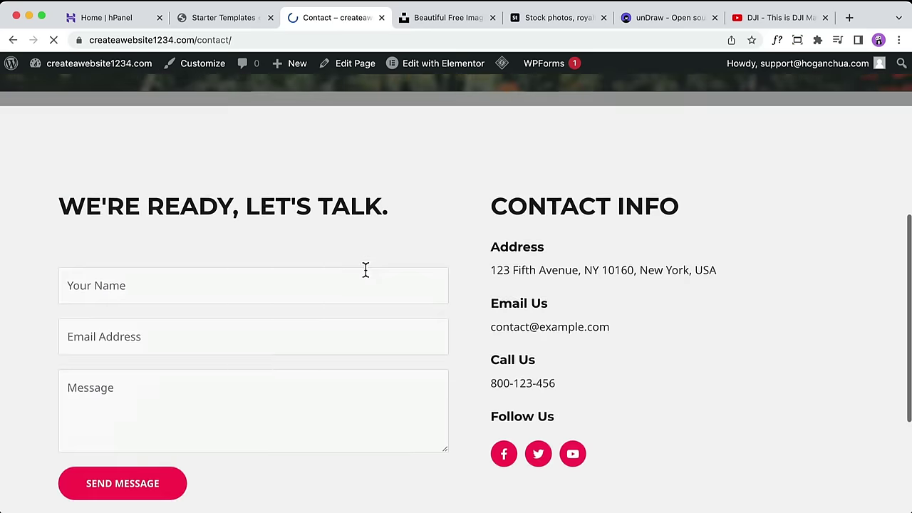
pyautogui.scroll(10, 364, 266)
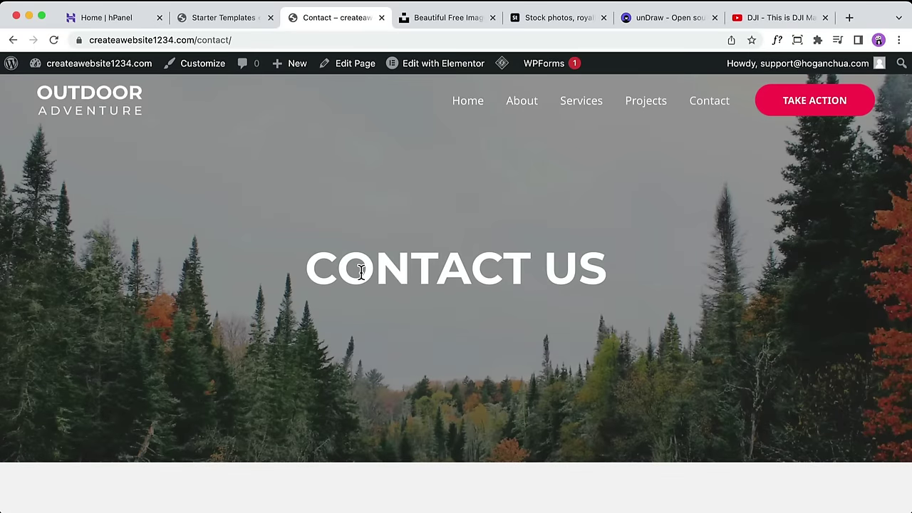
pyautogui.moveTo(79, 75)
pyautogui.click(65, 89)
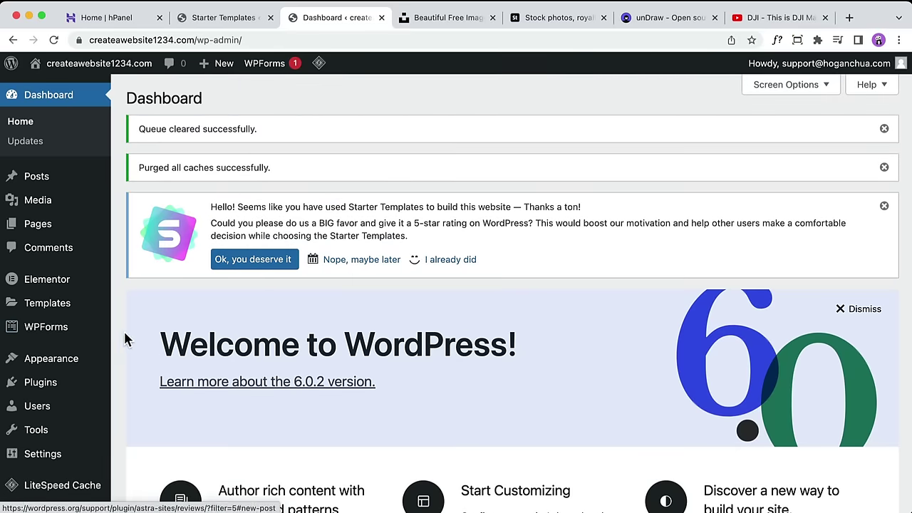
# Review the installed plugins list, highlighting the Elementor plugin
pyautogui.moveTo(112, 335)
pyautogui.scroll(-1, 108, 337)
pyautogui.moveTo(44, 369)
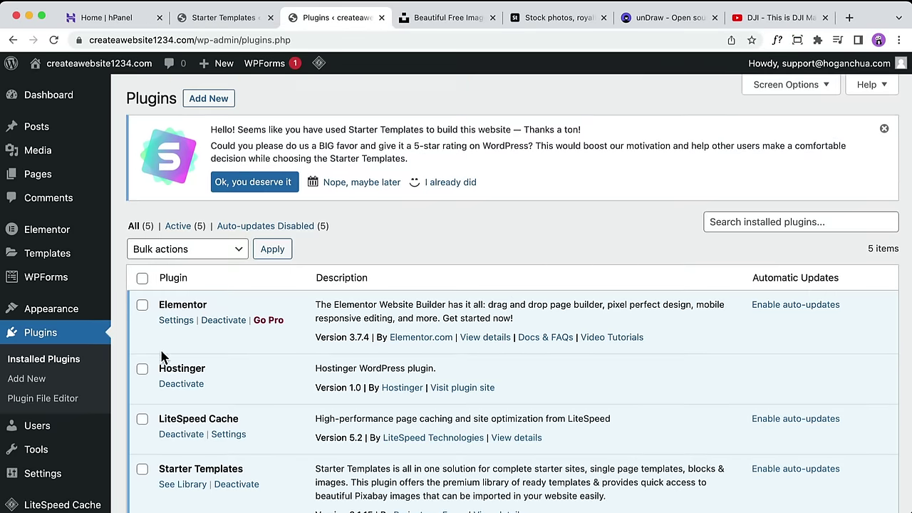
pyautogui.scroll(-1, 186, 314)
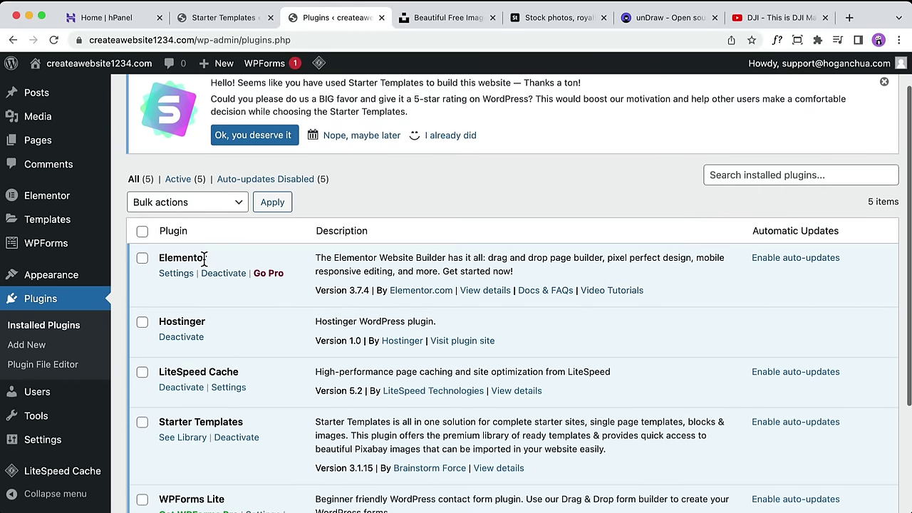
pyautogui.scroll(-1, 175, 329)
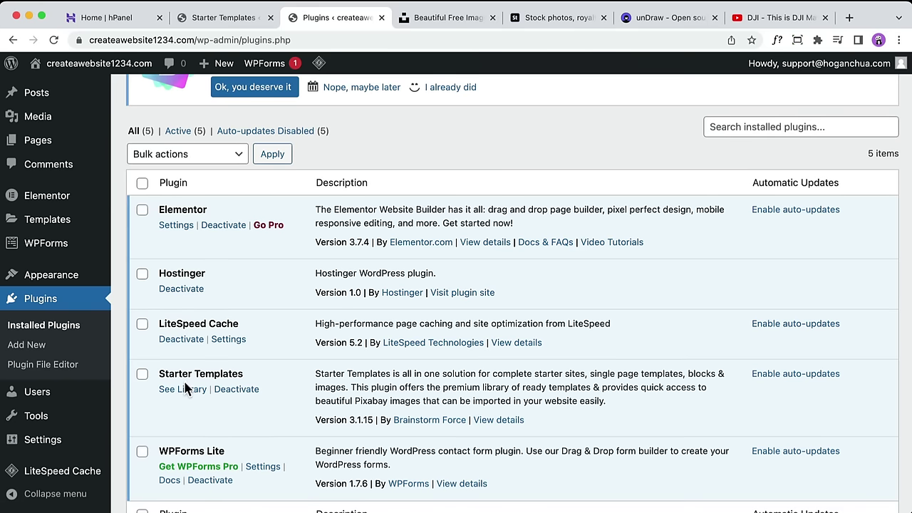
pyautogui.moveTo(193, 209); pyautogui.dragTo(158, 212)
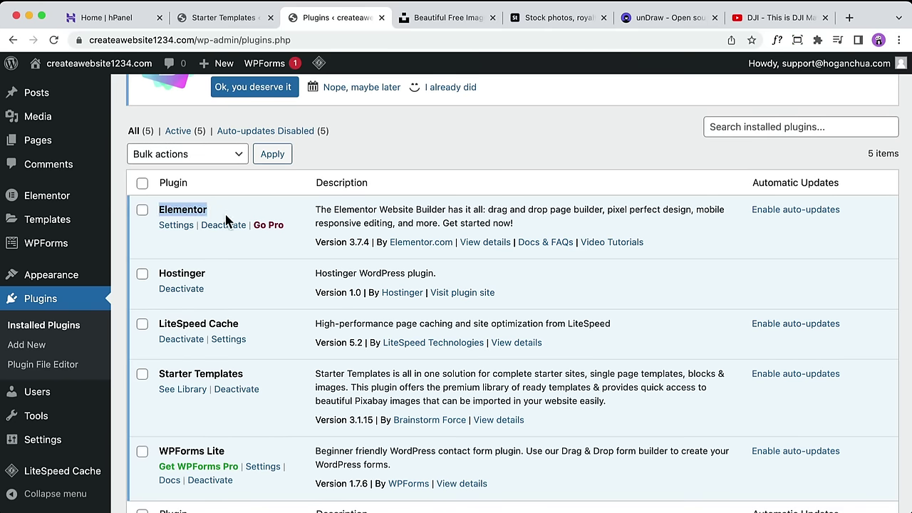
pyautogui.scroll(-1, 230, 254)
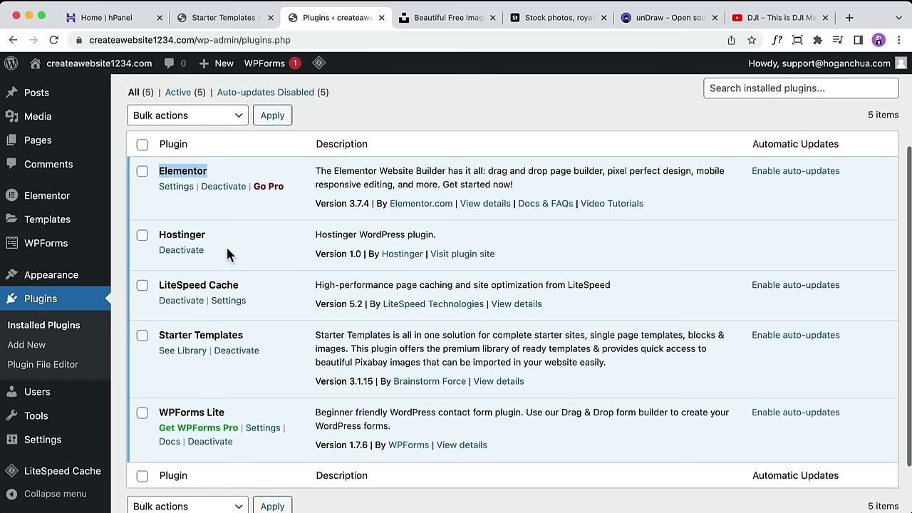
# Check the installed themes, look over the seven pages and the posts, then visit the site
pyautogui.moveTo(67, 278)
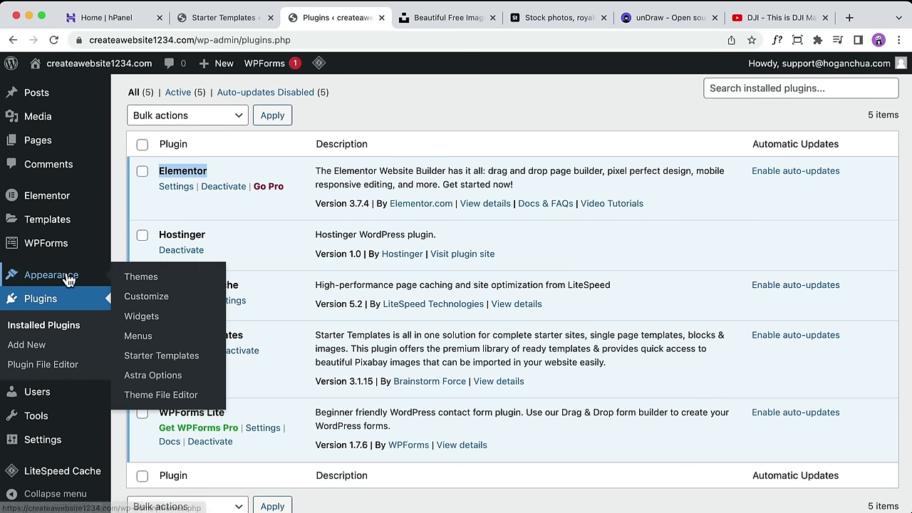
pyautogui.click(146, 281)
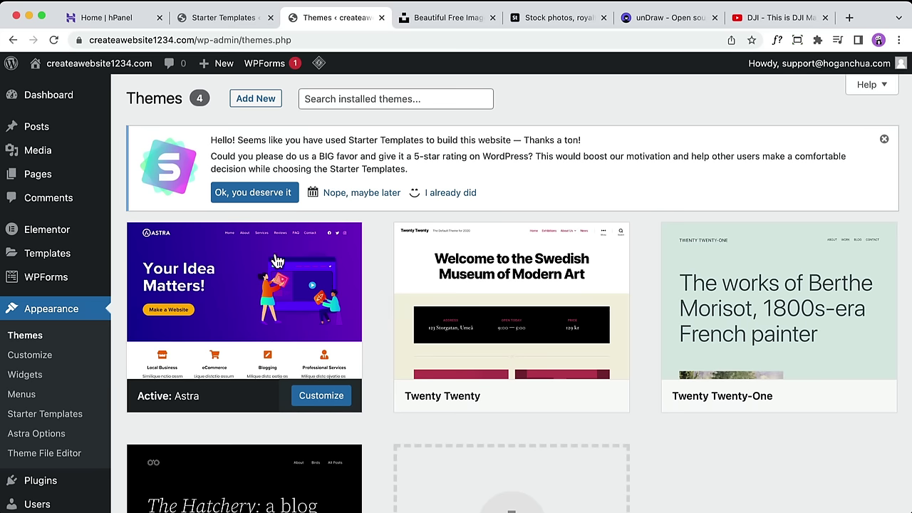
pyautogui.click(50, 177)
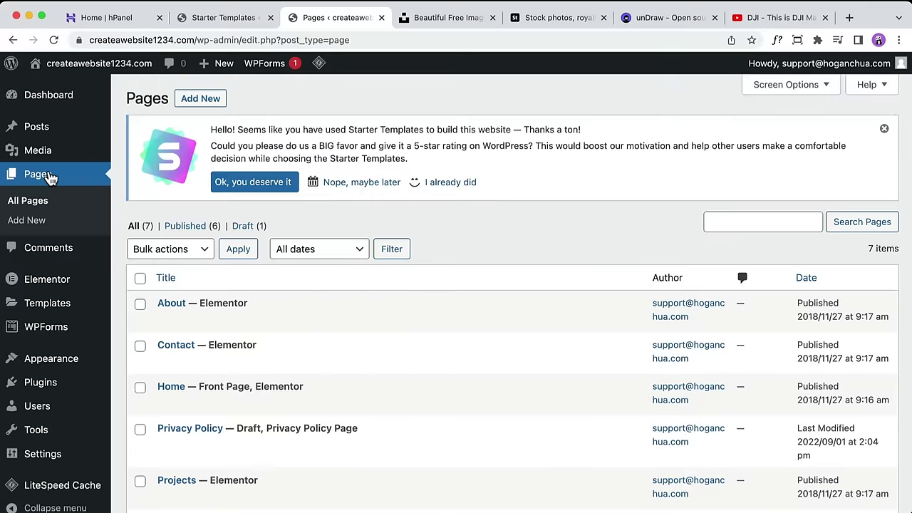
pyautogui.scroll(-2, 230, 267)
pyautogui.scroll(-2, 204, 291)
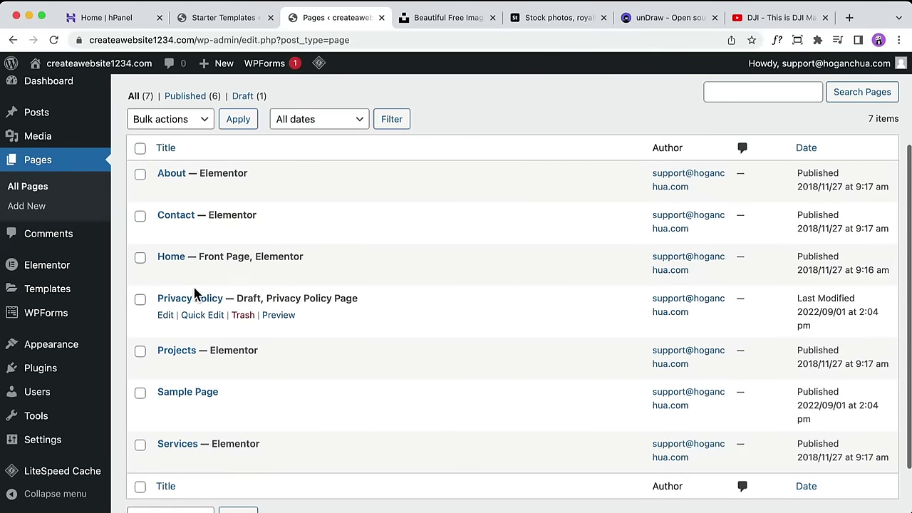
pyautogui.click(40, 118)
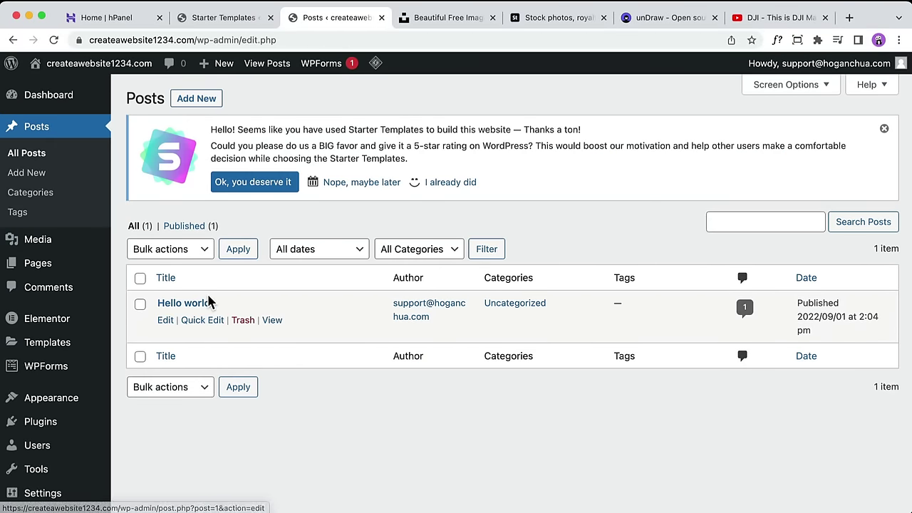
pyautogui.moveTo(92, 101)
pyautogui.moveTo(61, 71)
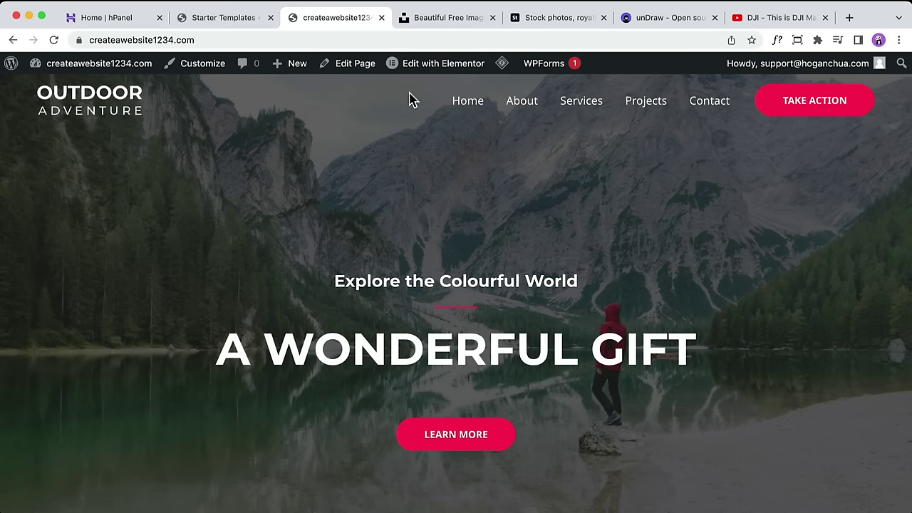
# Open the Home page in Elementor, close the Navigator, and browse the Basic widgets
pyautogui.click(423, 64)
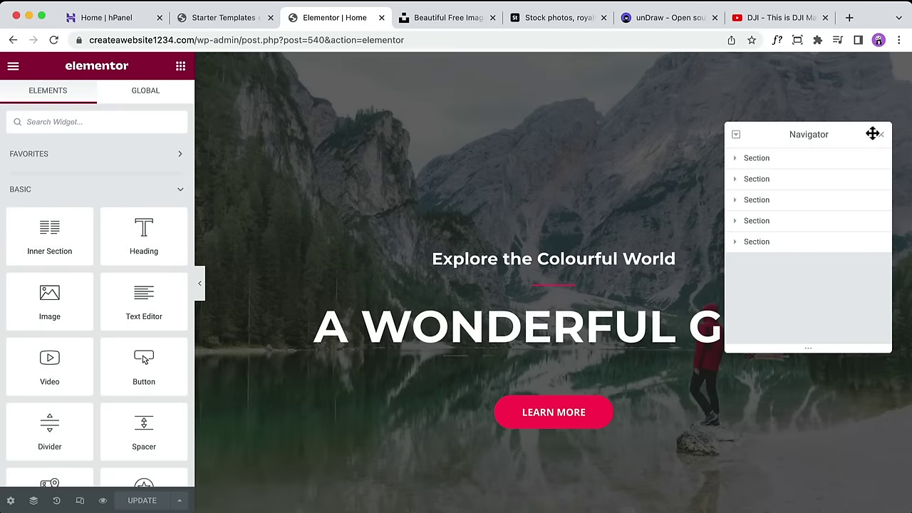
pyautogui.click(882, 136)
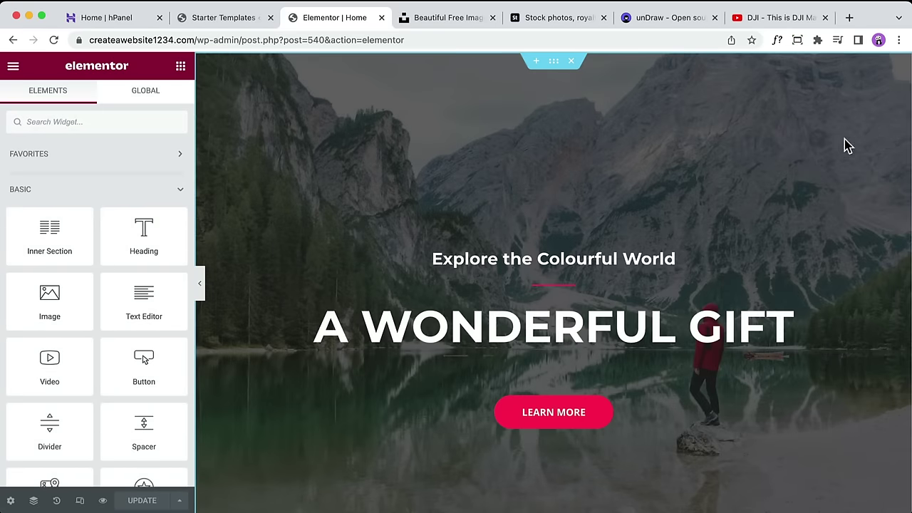
pyautogui.scroll(-2, 398, 215)
pyautogui.scroll(-2, 102, 260)
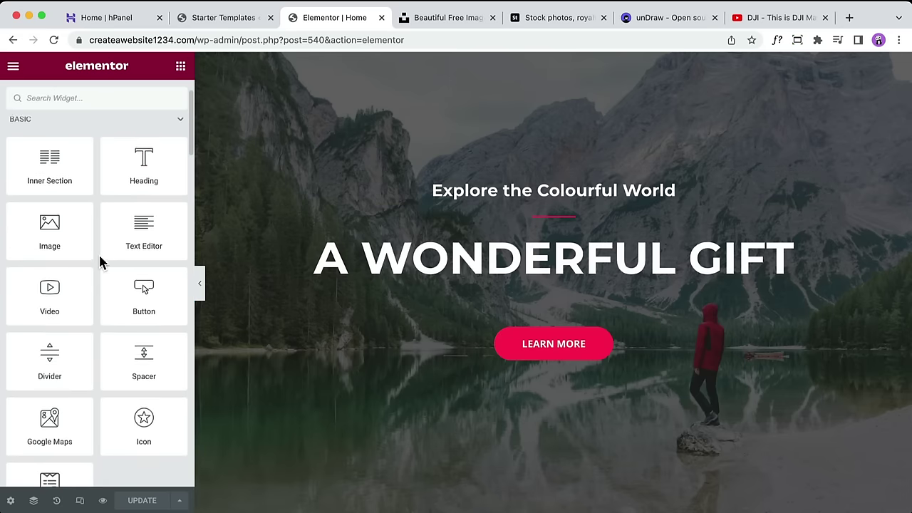
pyautogui.scroll(2, 99, 258)
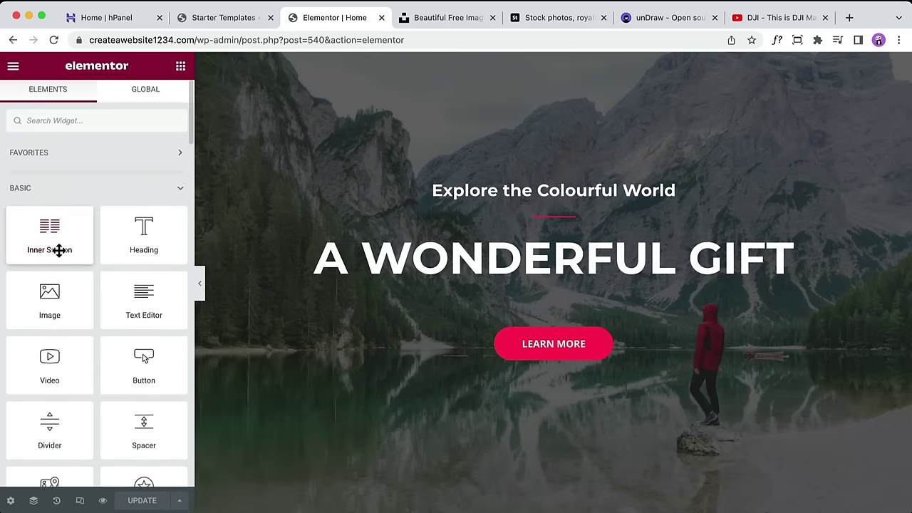
pyautogui.scroll(-8, 57, 253)
pyautogui.scroll(8, 51, 262)
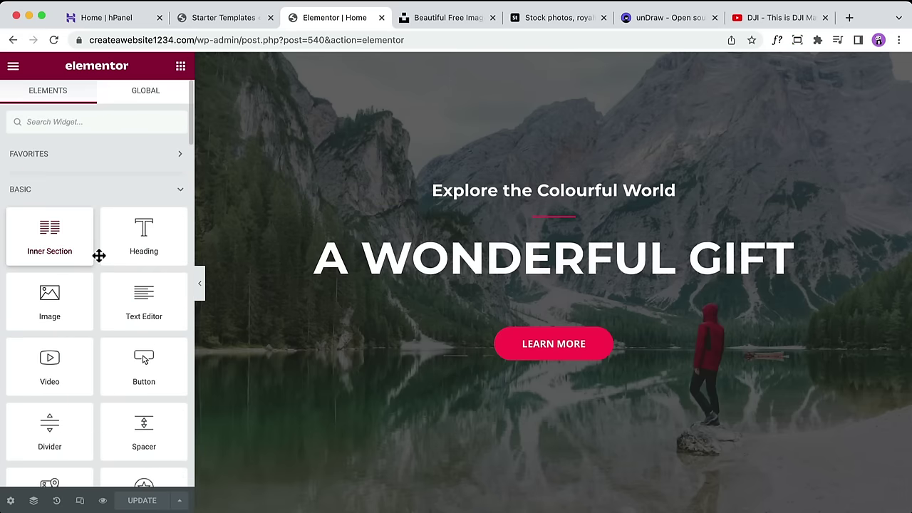
pyautogui.moveTo(60, 244); pyautogui.dragTo(50, 228)
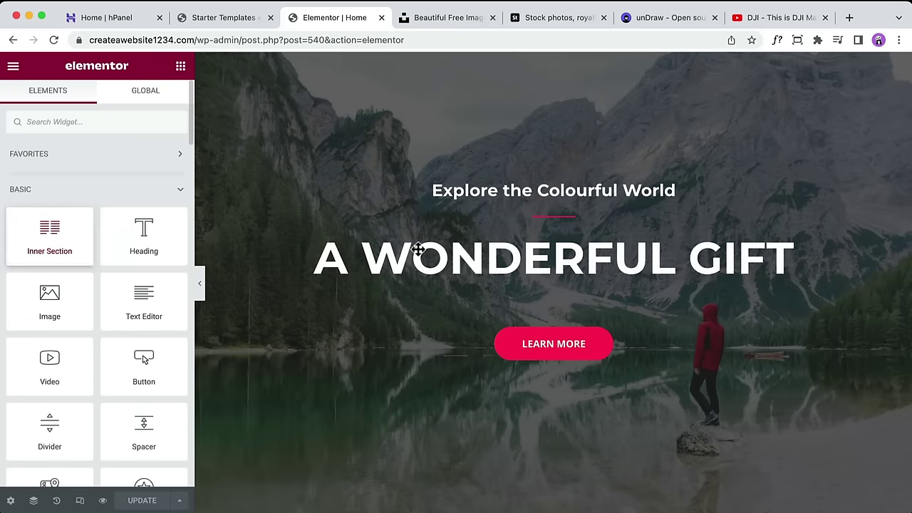
# Replace the hero heading text 'A Wonderful Gift' with 'A Visual Builder'
pyautogui.click(506, 257)
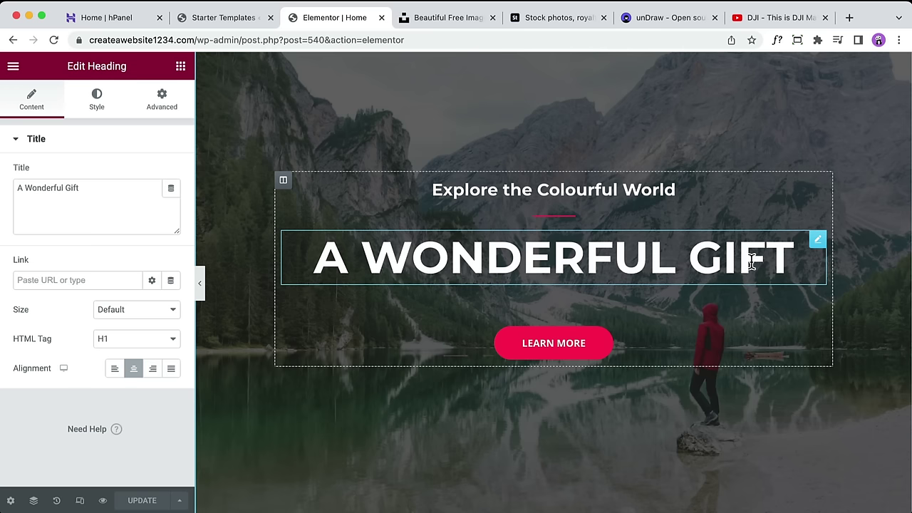
pyautogui.press('BackSpace')
pyautogui.press('BackSpace')
pyautogui.press('BackSpace')
pyautogui.press('BackSpace')
pyautogui.press('BackSpace')
pyautogui.press('BackSpace')
pyautogui.press('BackSpace')
pyautogui.press('BackSpace')
pyautogui.press('BackSpace')
pyautogui.press('BackSpace')
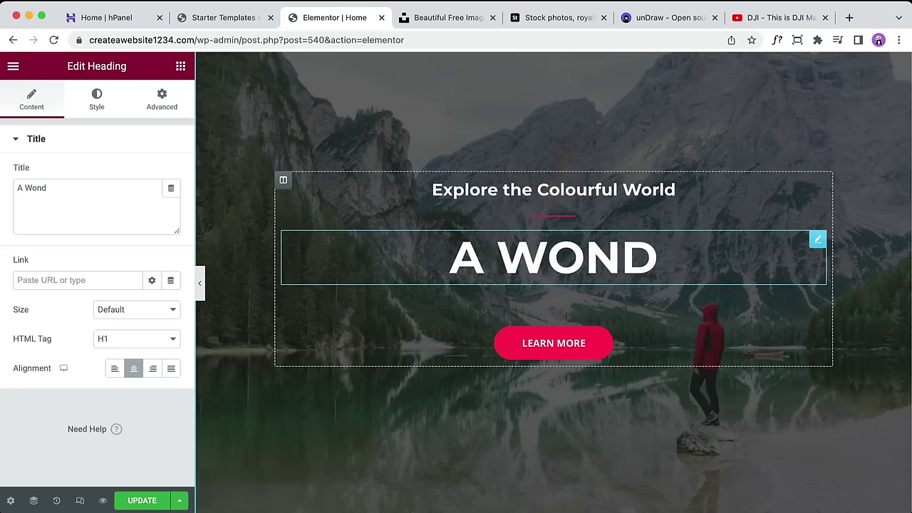
pyautogui.press('BackSpace')
pyautogui.press('BackSpace')
pyautogui.press('BackSpace')
pyautogui.press('BackSpace')
pyautogui.press('BackSpace')
pyautogui.press('BackSpace')
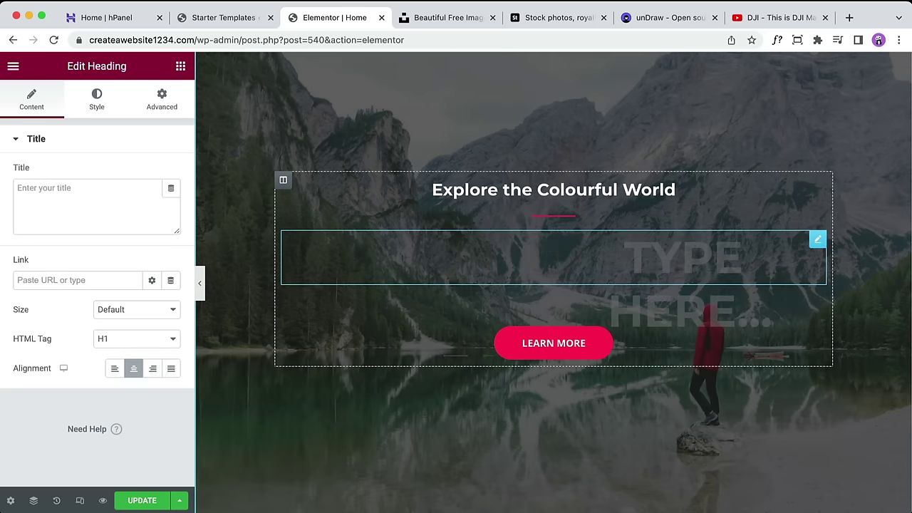
pyautogui.click(598, 260)
pyautogui.write('A')
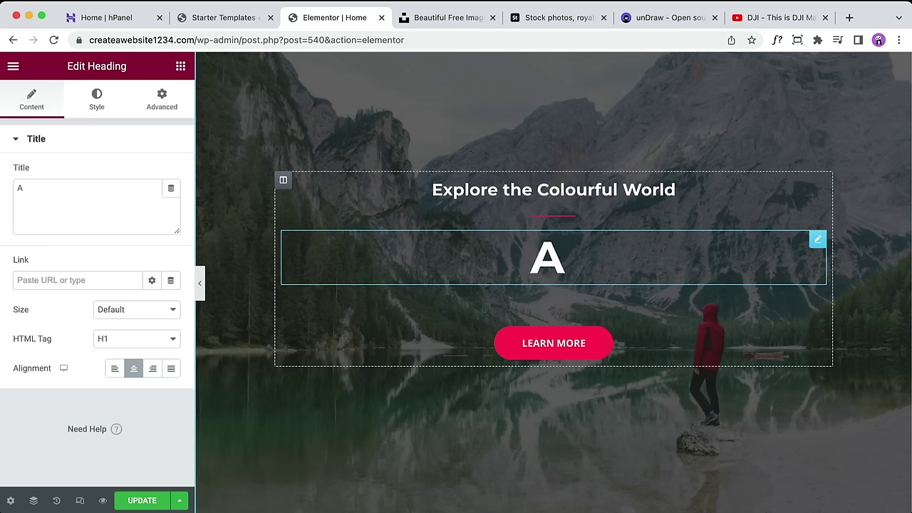
pyautogui.write(' Visual')
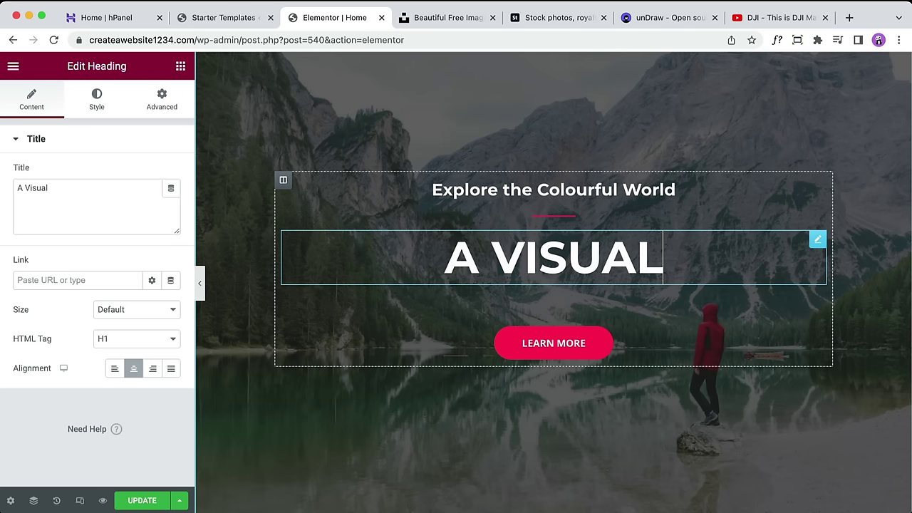
pyautogui.write(' Builder')
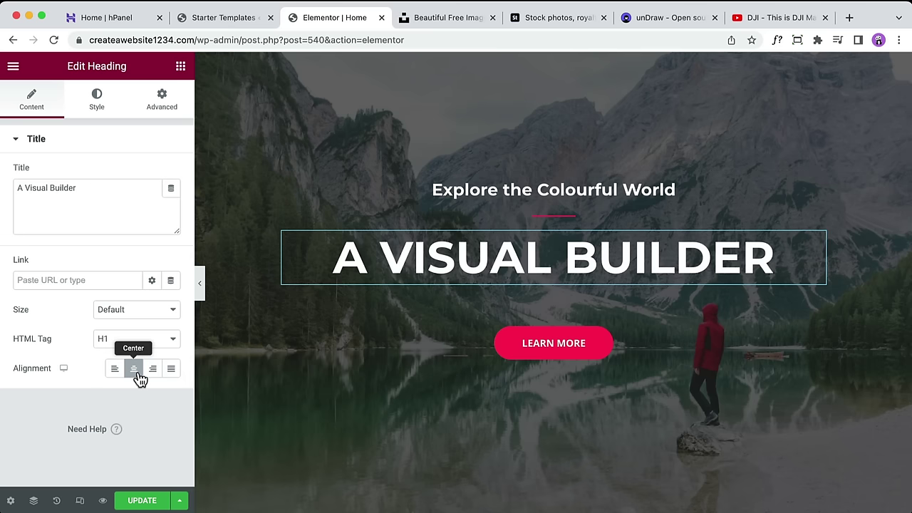
pyautogui.click(95, 100)
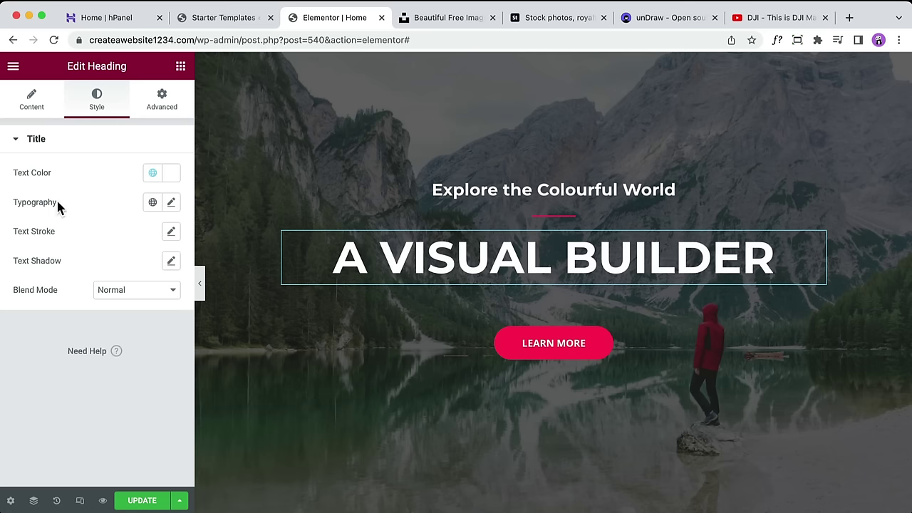
# Try the ABeeZee font family on the hero heading, then revert it to Default
pyautogui.click(171, 204)
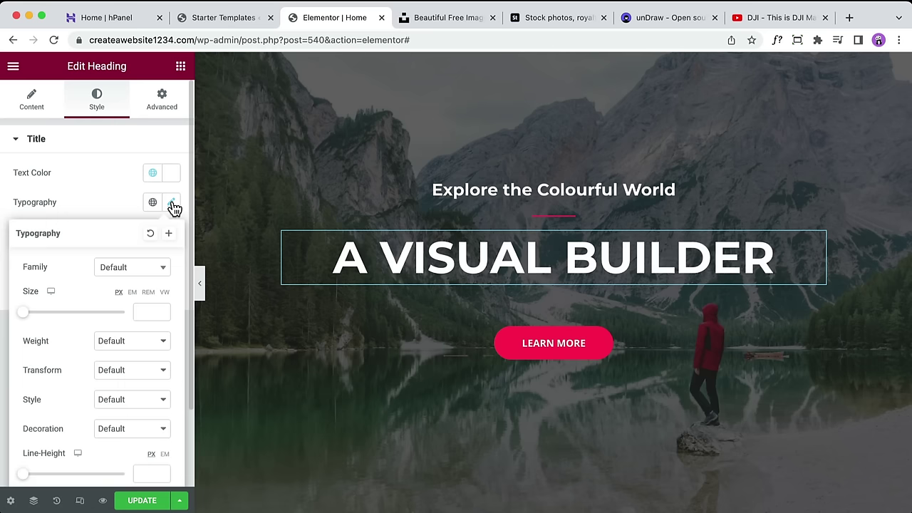
pyautogui.click(164, 273)
pyautogui.scroll(-3, 154, 273)
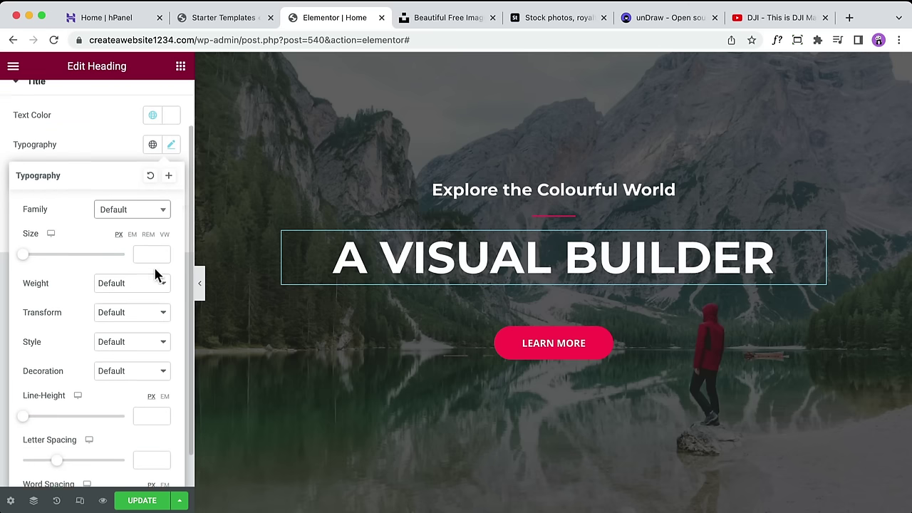
pyautogui.click(141, 175)
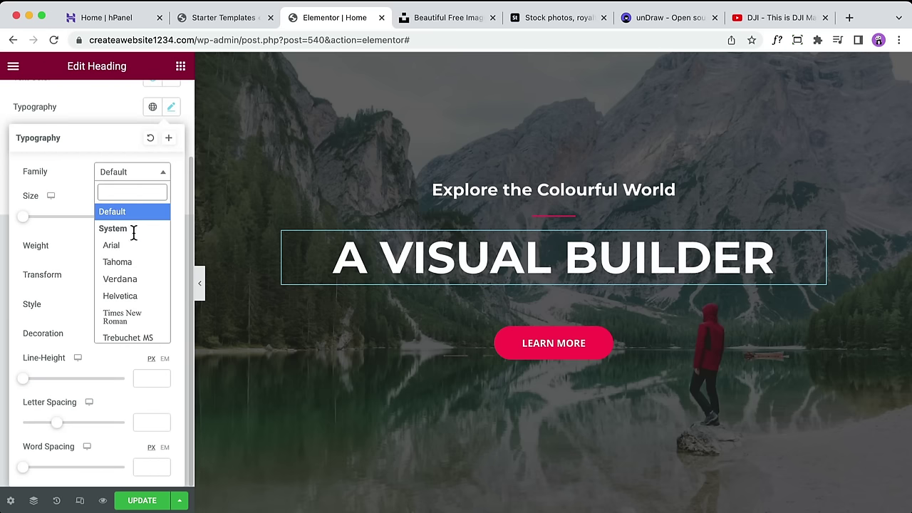
pyautogui.scroll(-5, 132, 243)
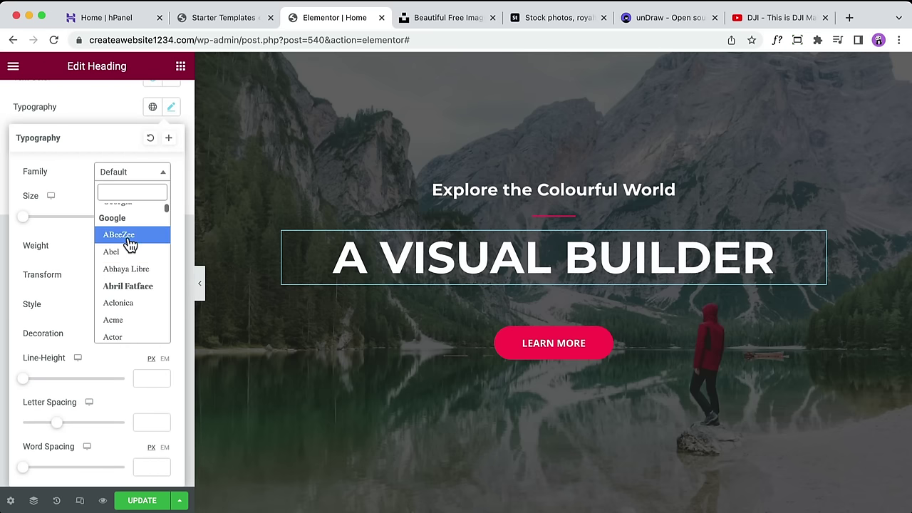
pyautogui.click(130, 244)
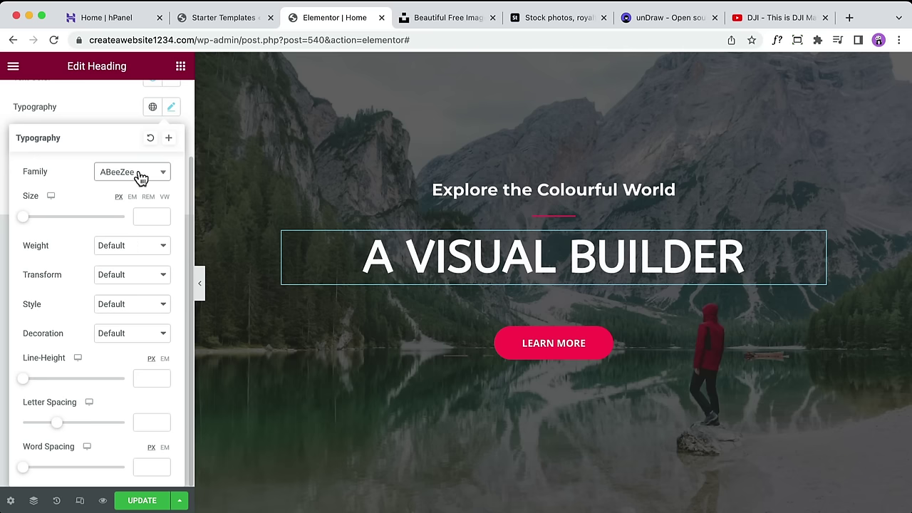
pyautogui.click(137, 176)
pyautogui.click(130, 212)
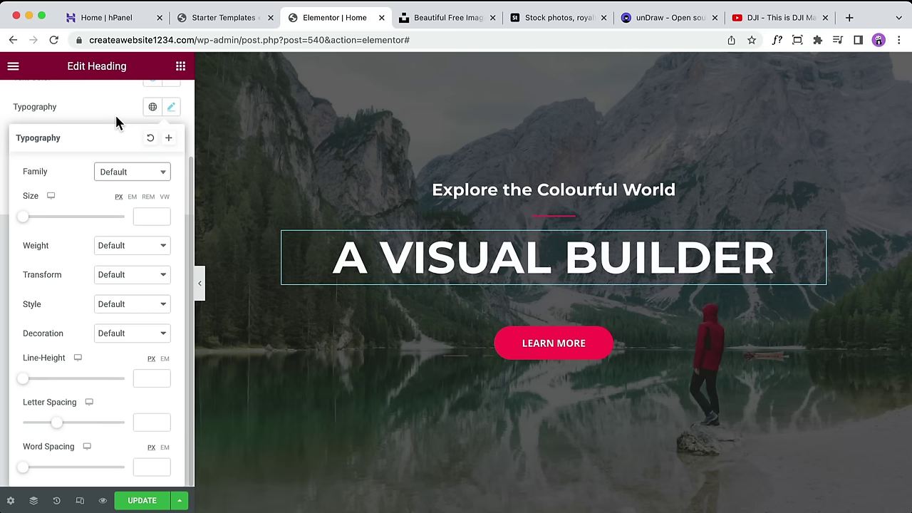
# Show the heading's Advanced margin and padding settings, both at 0
pyautogui.click(117, 122)
pyautogui.scroll(3, 140, 203)
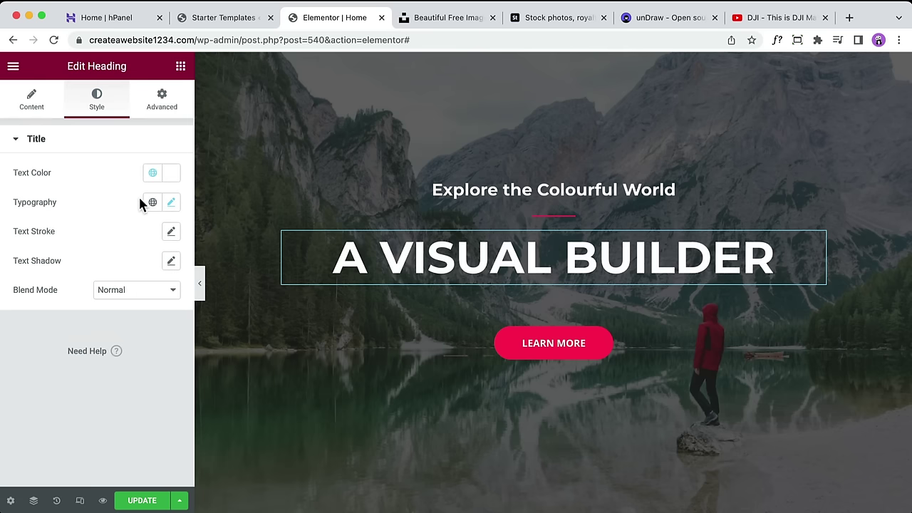
pyautogui.click(162, 110)
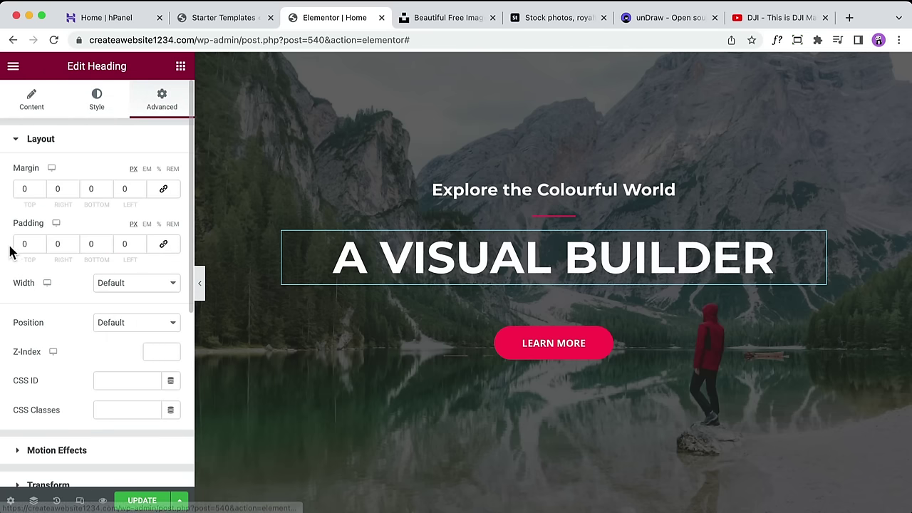
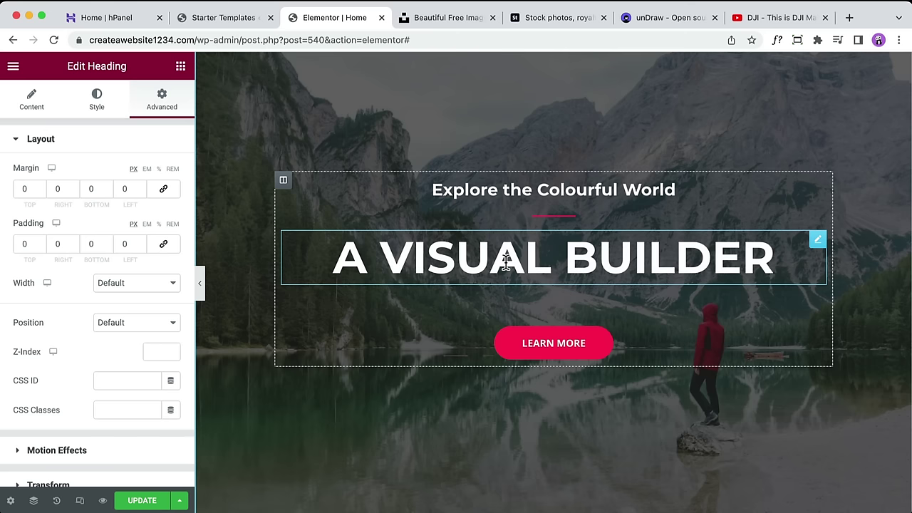
# Try 50 px top and bottom padding on the heading, then set the top padding back to 0
pyautogui.click(25, 244)
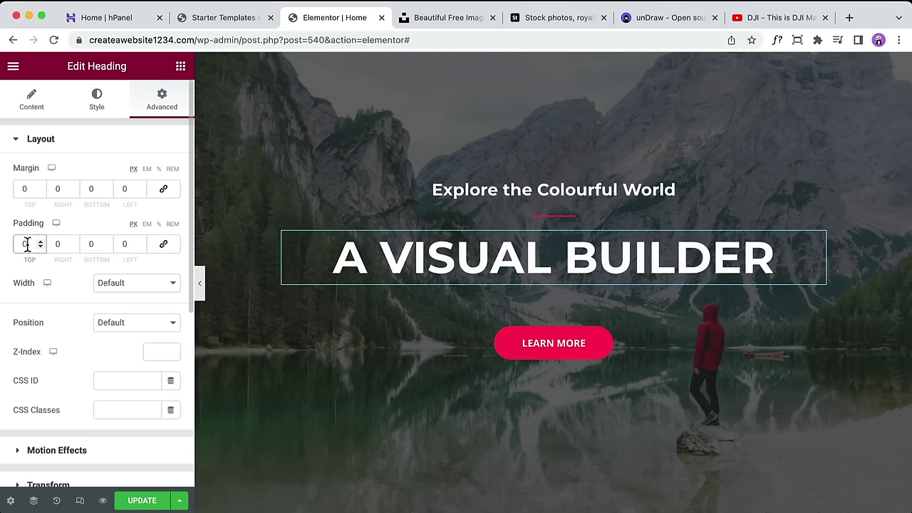
pyautogui.write('50')
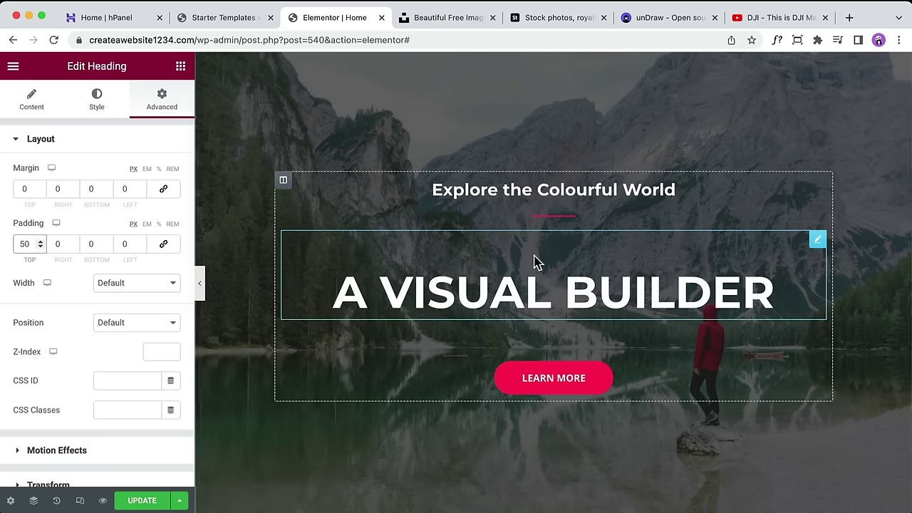
pyautogui.click(89, 243)
pyautogui.write('50')
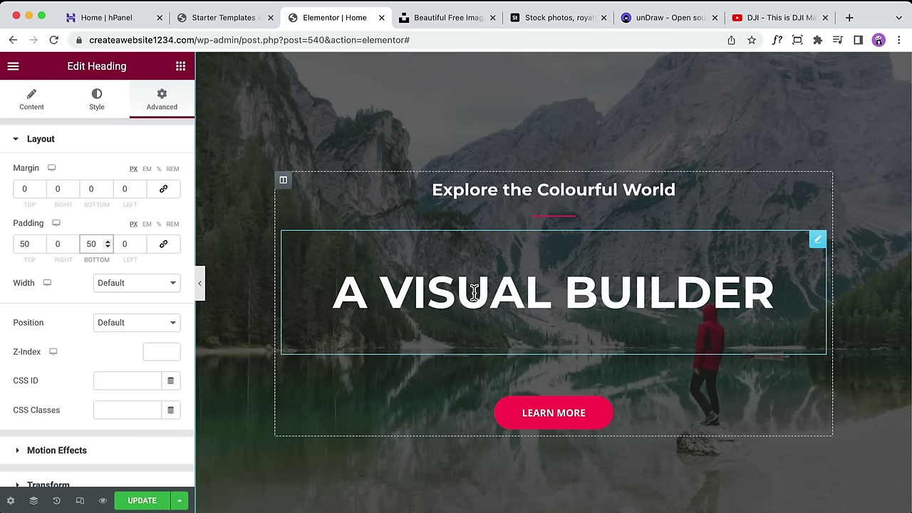
pyautogui.moveTo(93, 259); pyautogui.dragTo(61, 259)
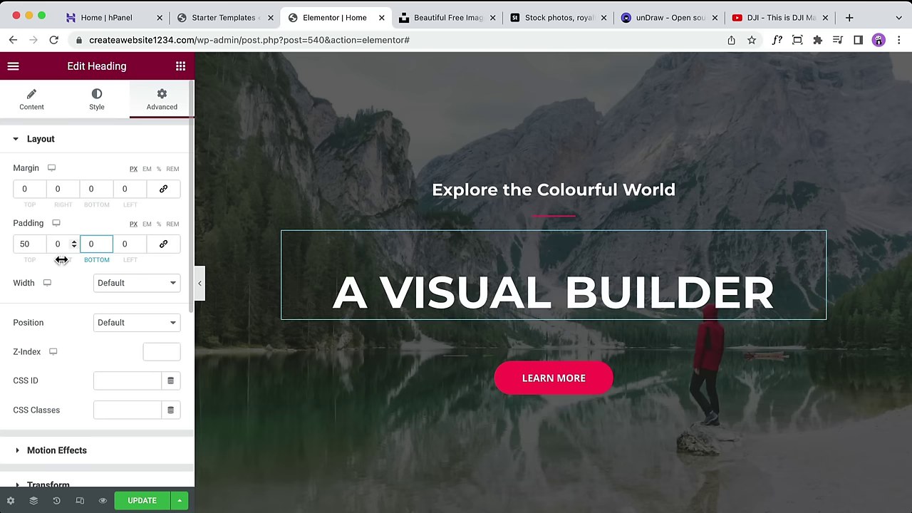
pyautogui.doubleClick(27, 244)
pyautogui.write('0')
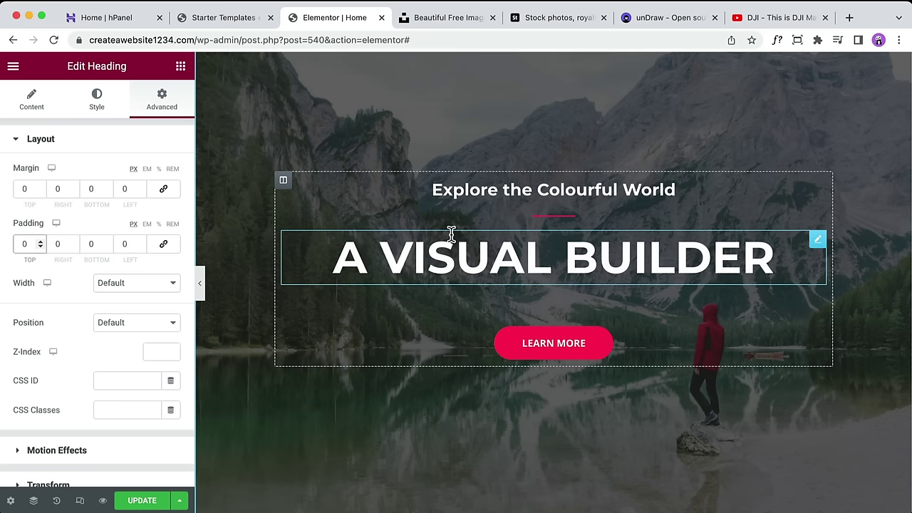
# Experiment with heading top margins of -10 and 30, then clear the top margin
pyautogui.click(22, 188)
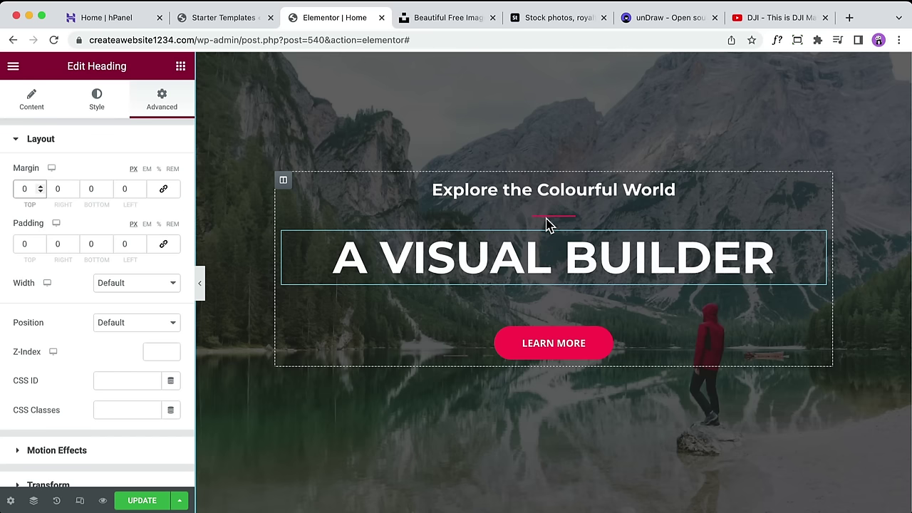
pyautogui.click(24, 189)
pyautogui.write('-100')
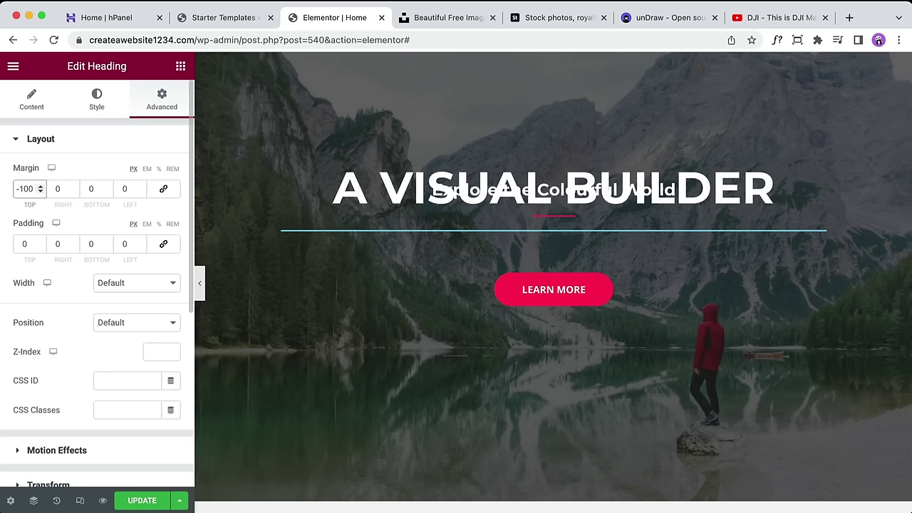
pyautogui.press('BackSpace')
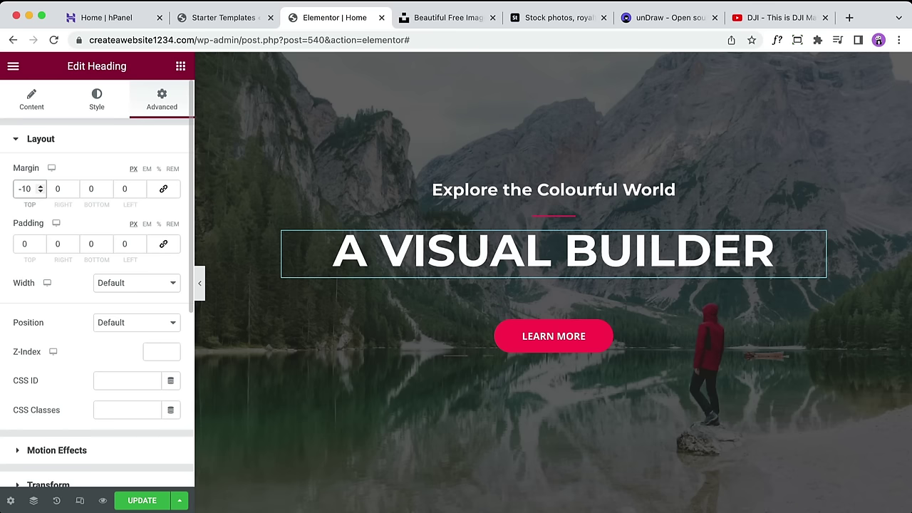
pyautogui.press('BackSpace')
pyautogui.press('BackSpace')
pyautogui.write('30')
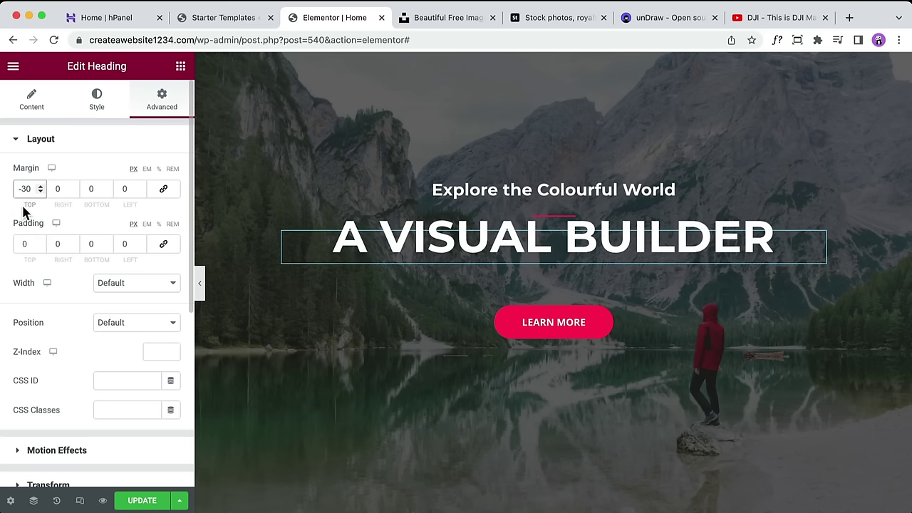
pyautogui.moveTo(31, 188); pyautogui.dragTo(14, 188)
pyautogui.press('BackSpace')
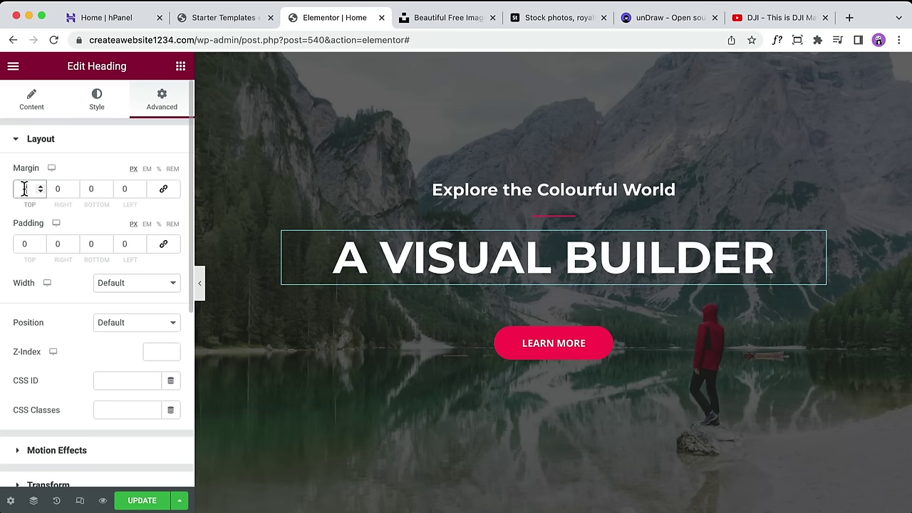
# Save the page and move the Explore the Colourful World subheading below A VISUAL BUILDER
pyautogui.scroll(-5, 113, 203)
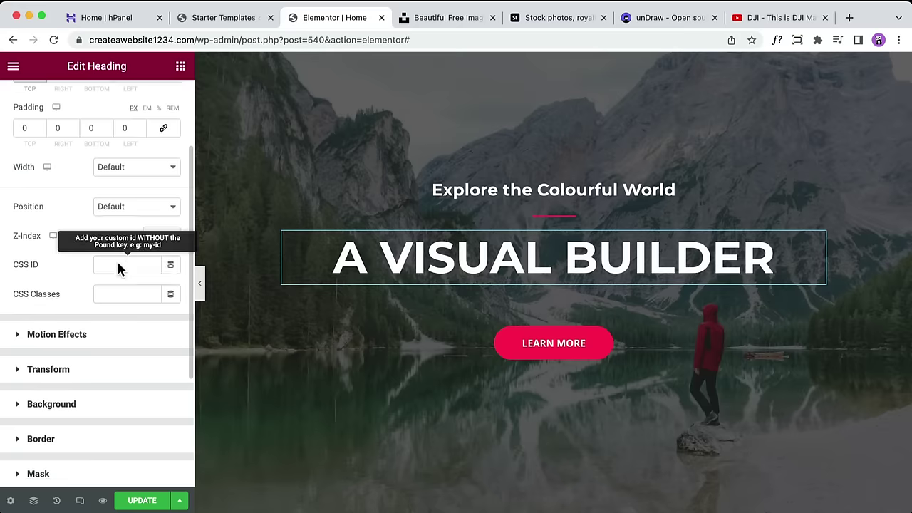
pyautogui.click(145, 504)
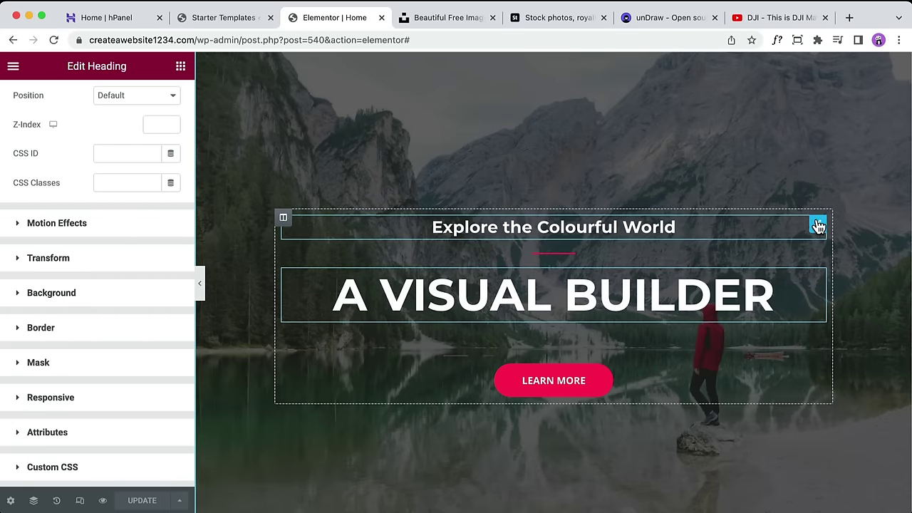
pyautogui.moveTo(816, 222); pyautogui.dragTo(633, 299)
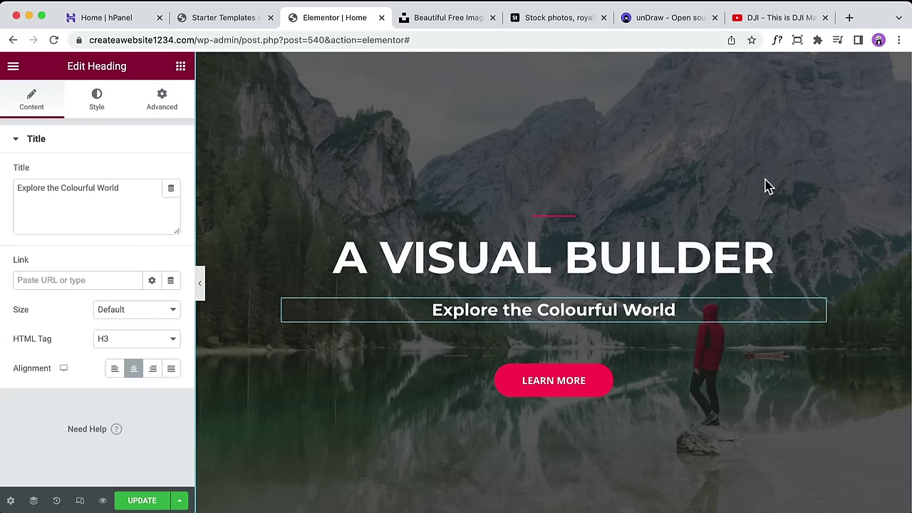
pyautogui.scroll(-2, 734, 200)
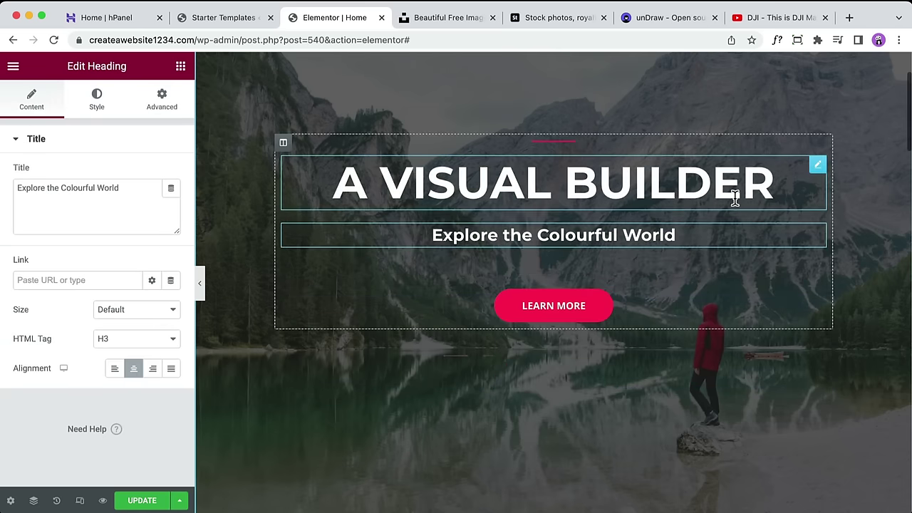
# Change the LEARN MORE button's text to 'Watch Video' and link it to the About page
pyautogui.click(656, 311)
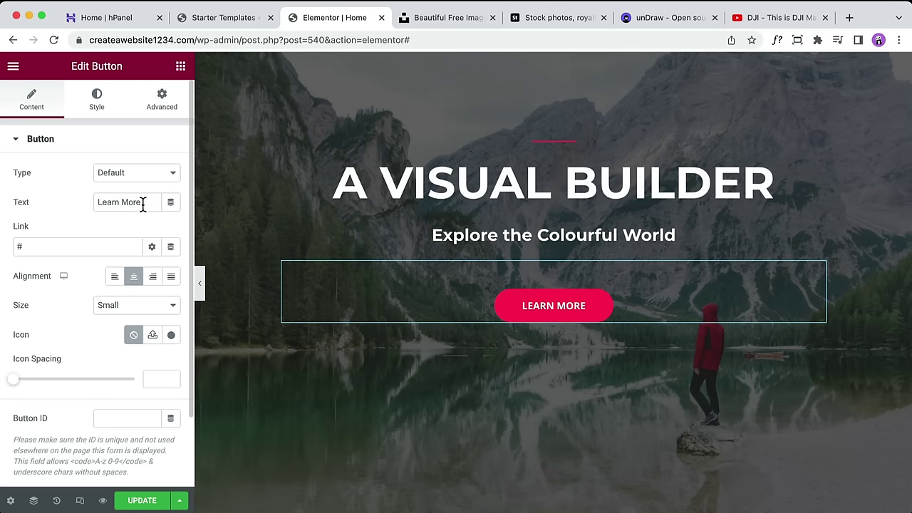
pyautogui.moveTo(142, 205); pyautogui.dragTo(104, 203)
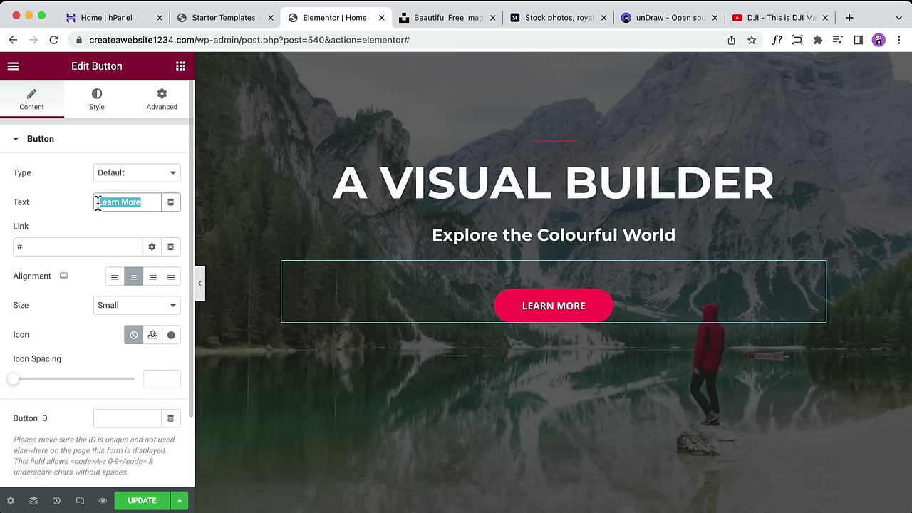
pyautogui.write('Watch Video')
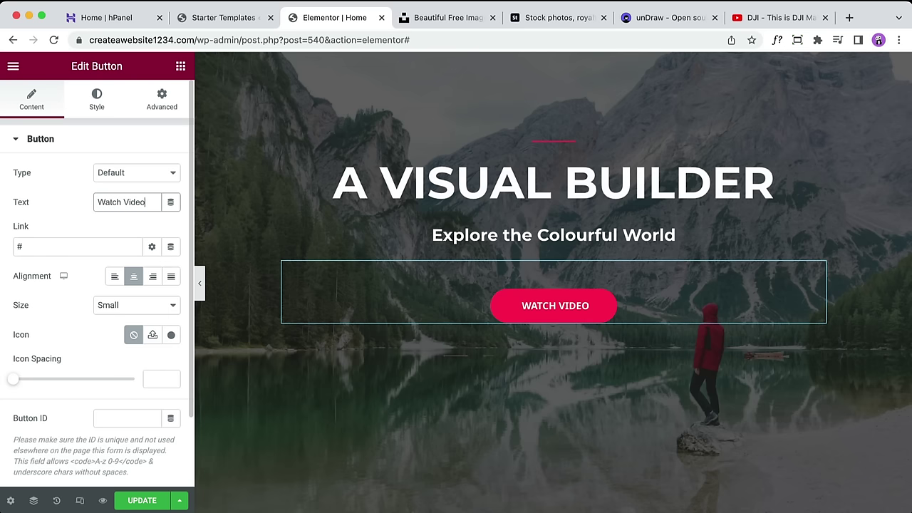
pyautogui.click(39, 247)
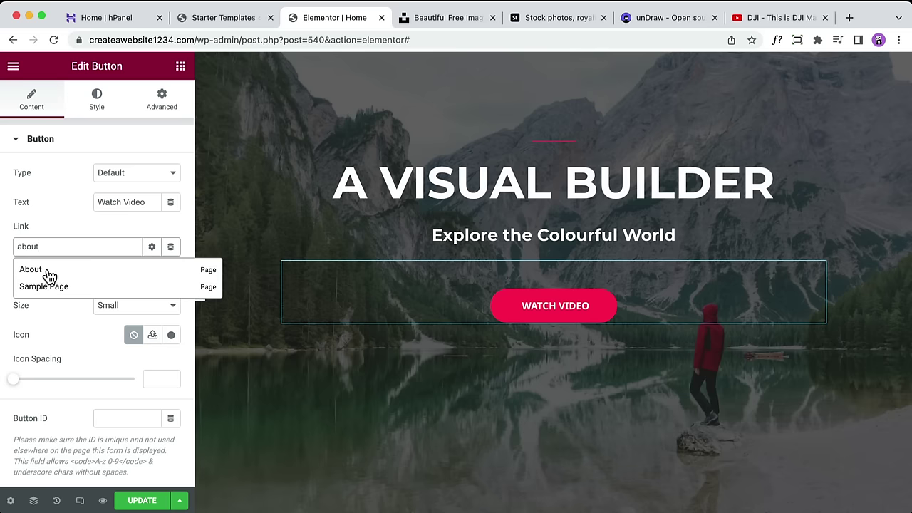
pyautogui.click(31, 270)
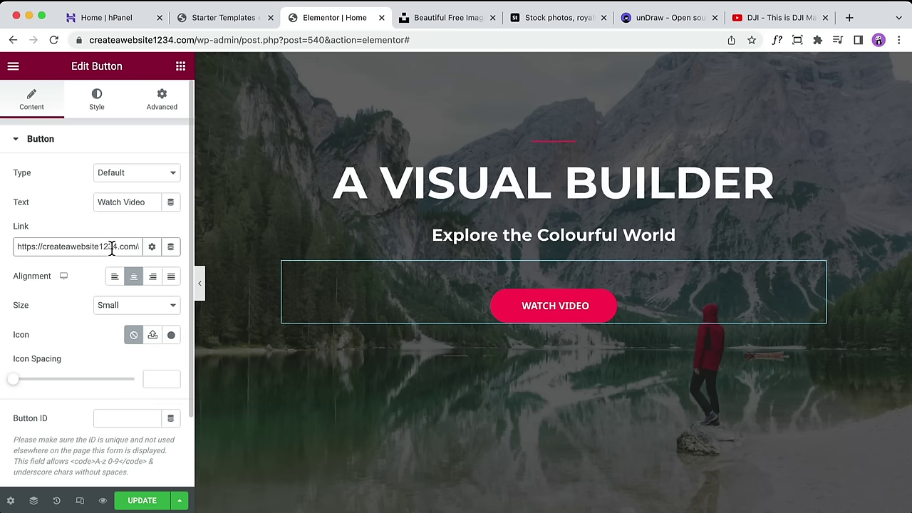
# Copy the site's base address from the editor's web address
pyautogui.moveTo(135, 246); pyautogui.dragTo(13, 249)
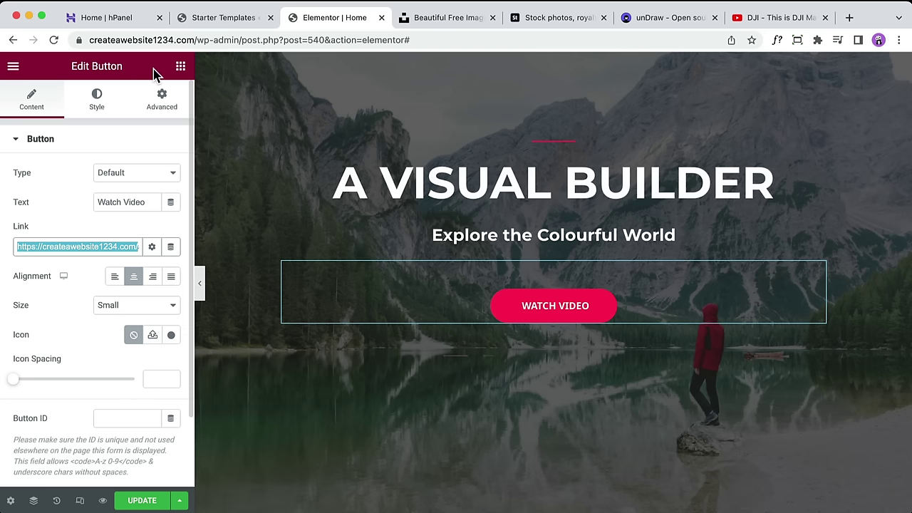
pyautogui.click(188, 34)
pyautogui.moveTo(225, 40); pyautogui.dragTo(81, 41)
pyautogui.press('super+c')
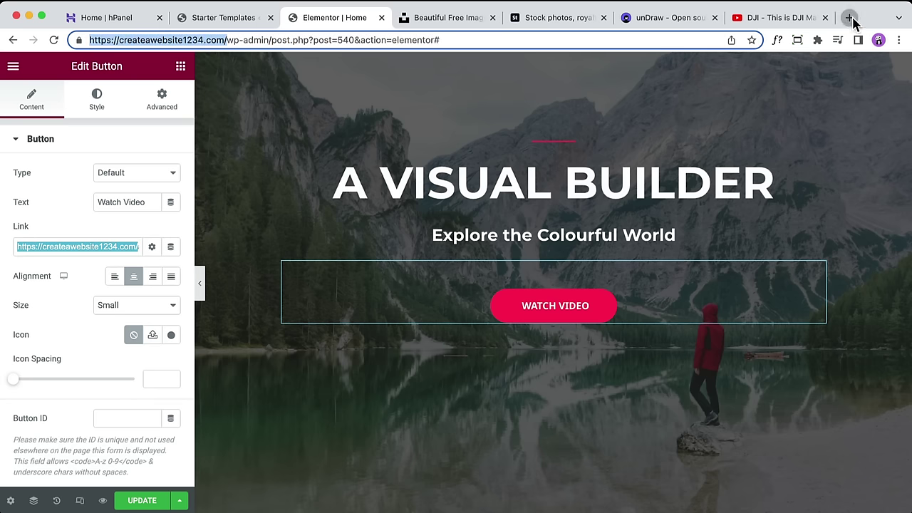
# Load the site's home page in a new tab and copy the Contact page address
pyautogui.click(849, 17)
pyautogui.press('super+v')
pyautogui.press('Return')
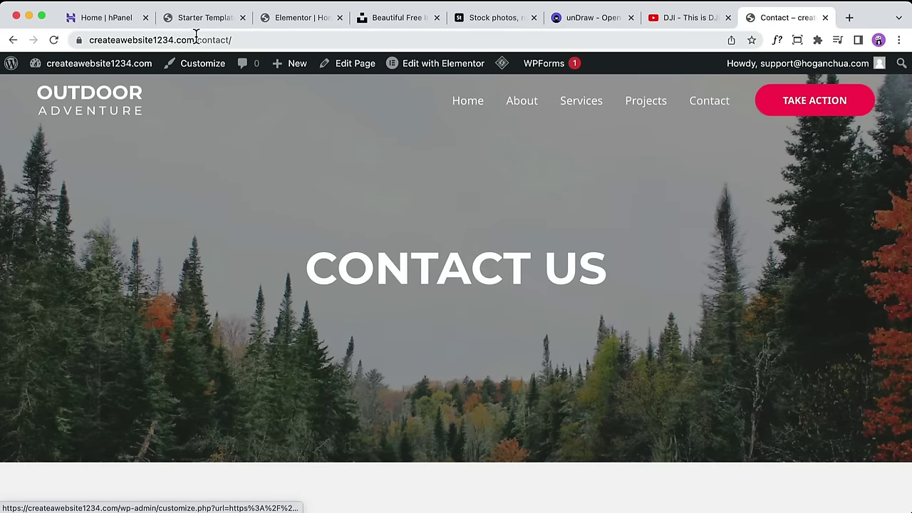
pyautogui.click(202, 41)
pyautogui.press('super+c')
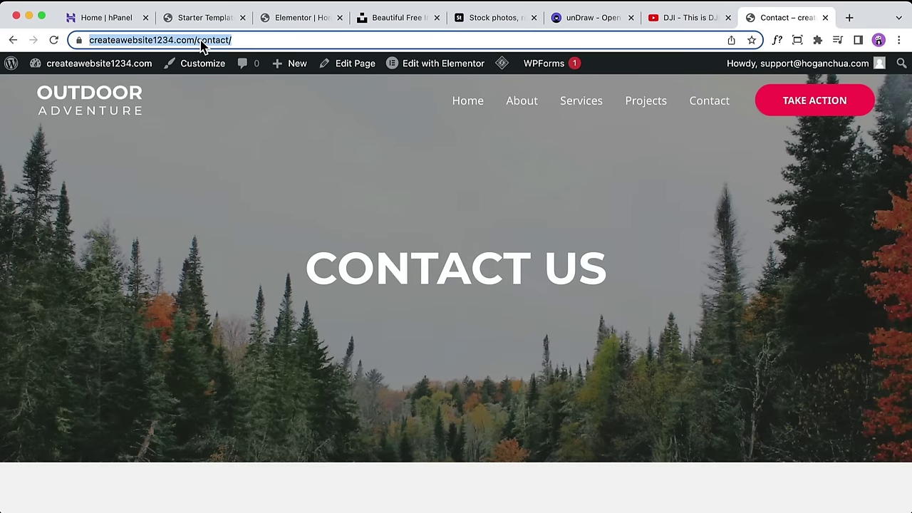
pyautogui.rightClick(202, 44)
pyautogui.click(224, 124)
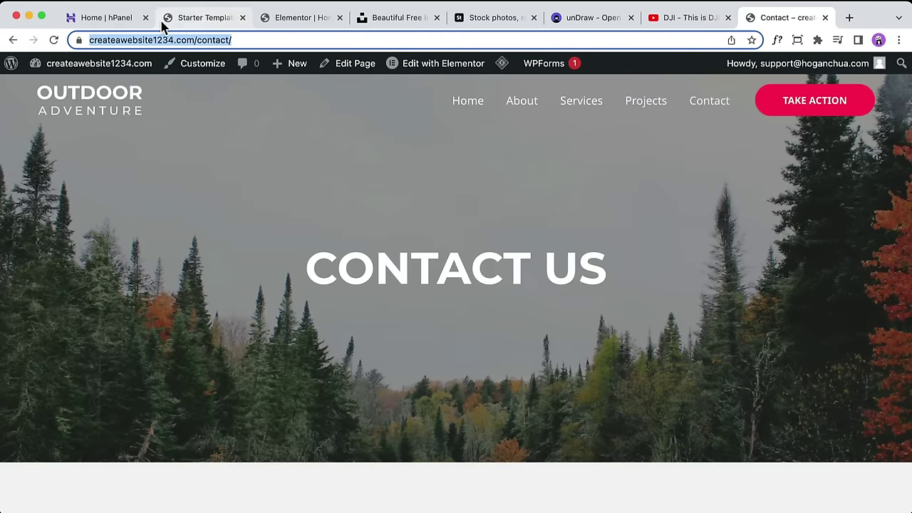
pyautogui.click(291, 18)
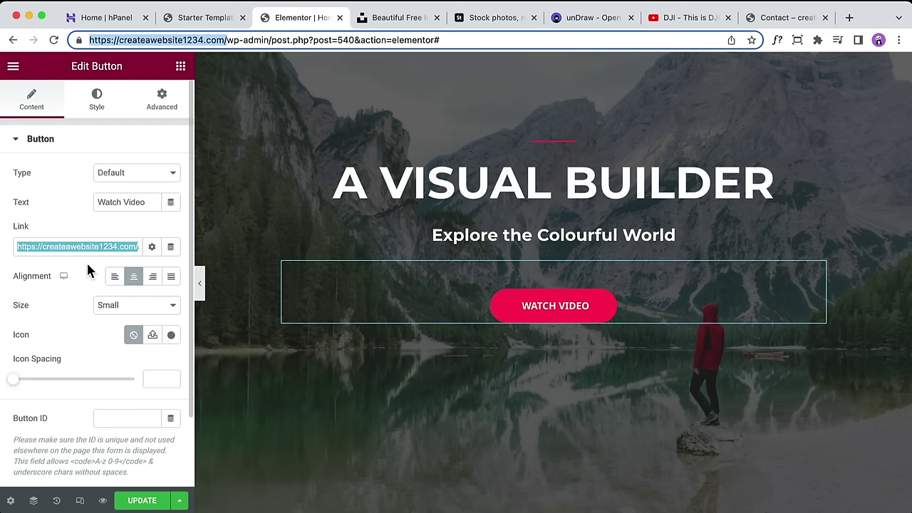
# Replace the Watch Video button's link with the Contact page address
pyautogui.press('super+a')
pyautogui.press('super+v')
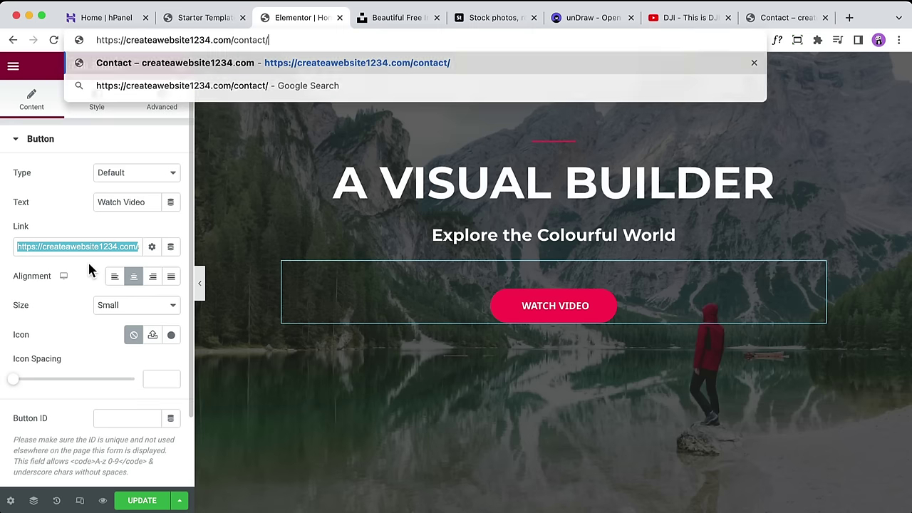
pyautogui.click(84, 245)
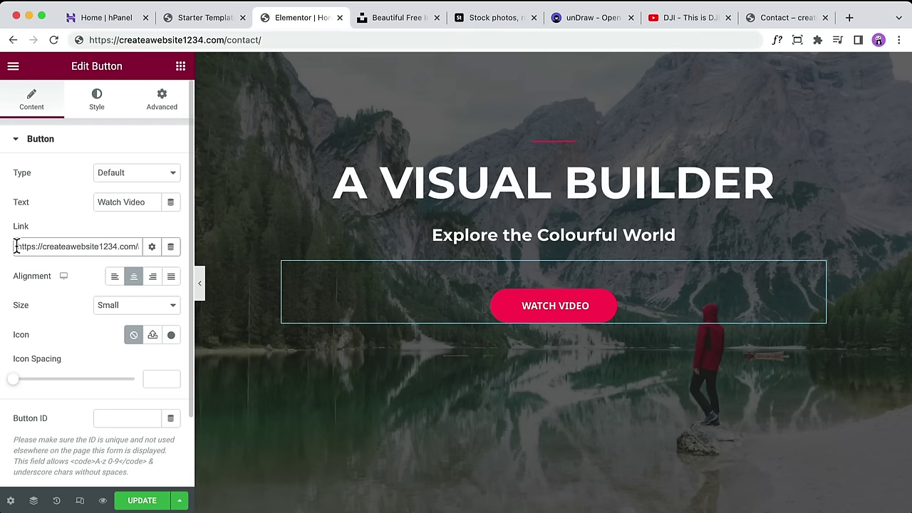
pyautogui.moveTo(16, 245); pyautogui.dragTo(180, 253)
pyautogui.press('super+v')
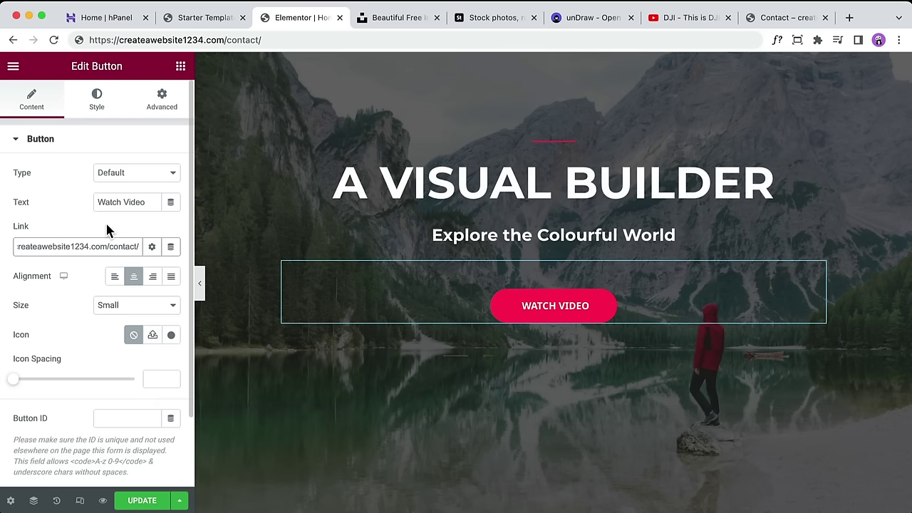
pyautogui.press('BackSpace')
pyautogui.write('/')
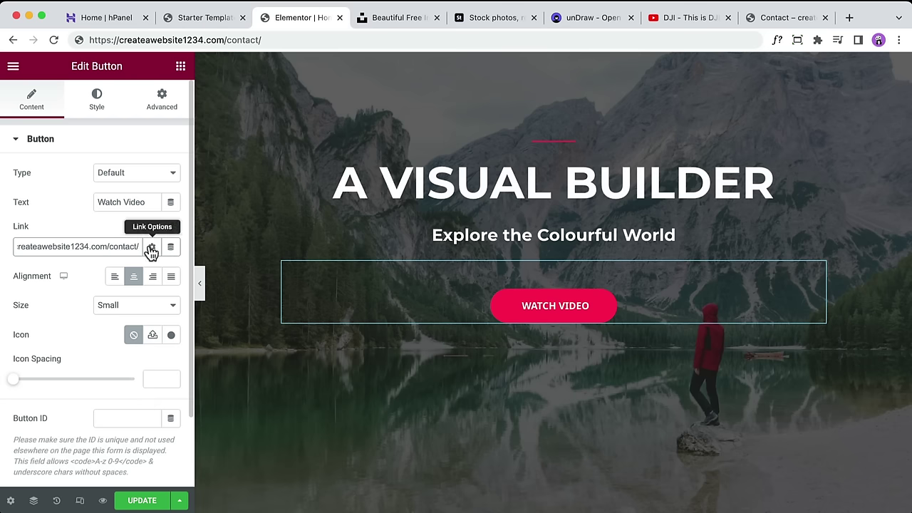
# Make the button's link open in a new window
pyautogui.click(151, 249)
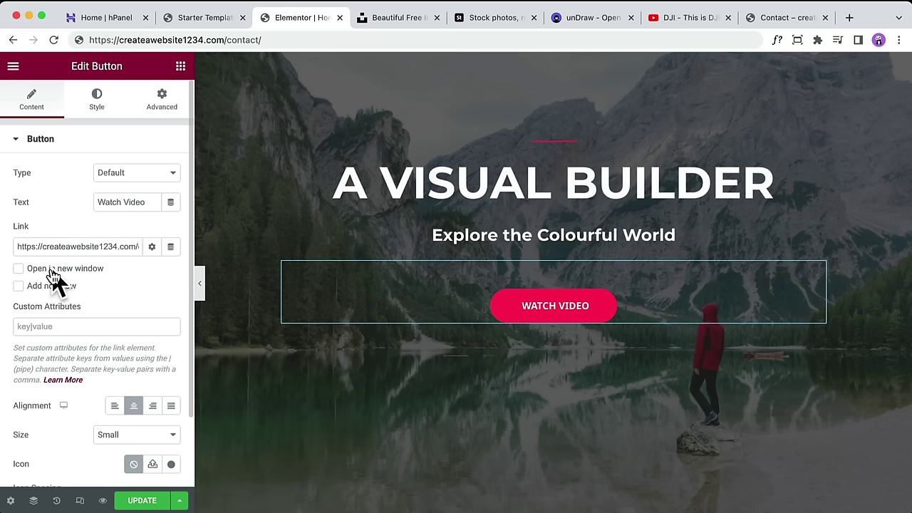
pyautogui.click(18, 271)
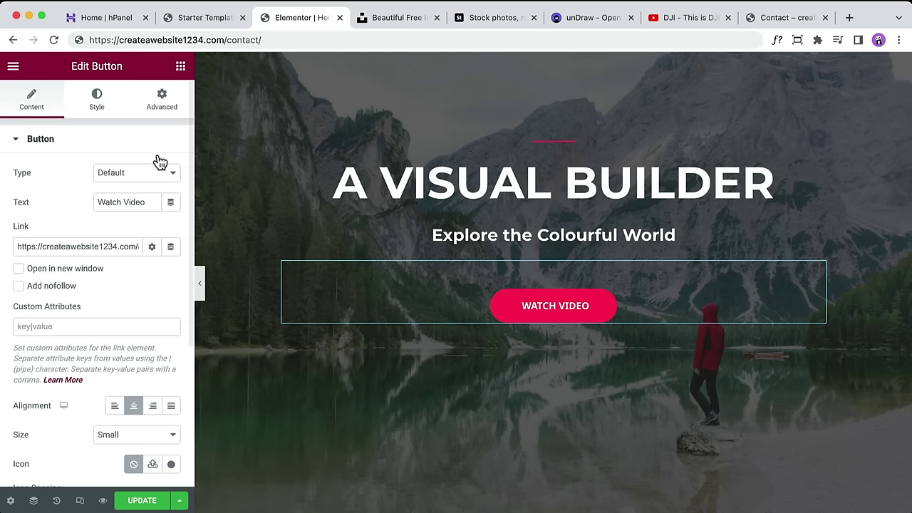
pyautogui.click(162, 102)
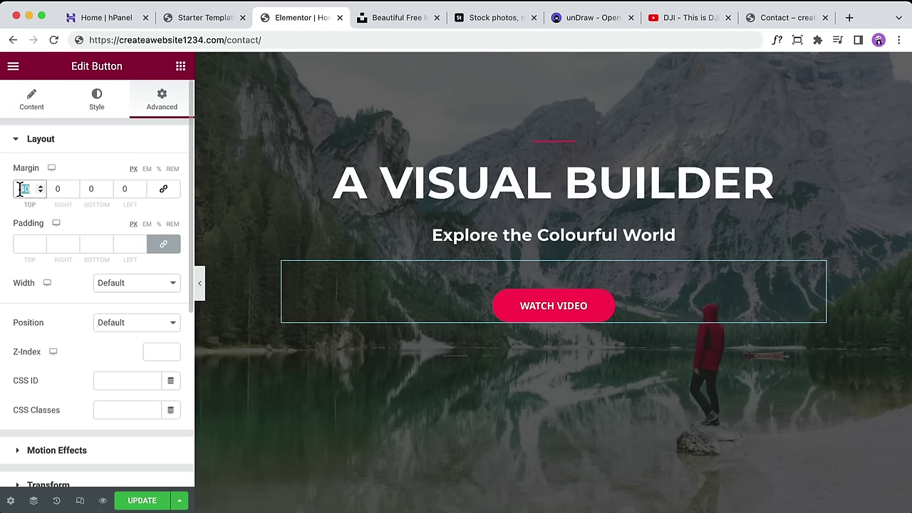
# Set the button's top margin to 0 and its normal background colour to #2B65CB
pyautogui.write('0')
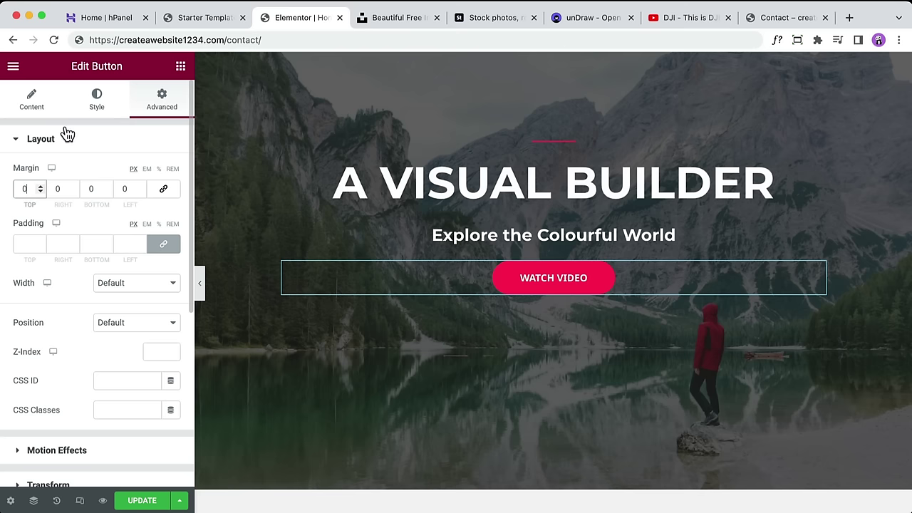
pyautogui.click(96, 102)
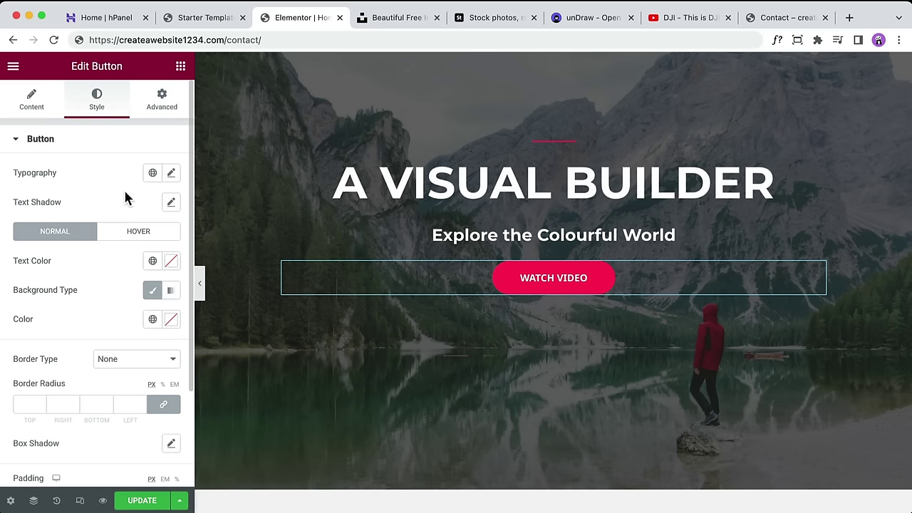
pyautogui.scroll(1, 516, 288)
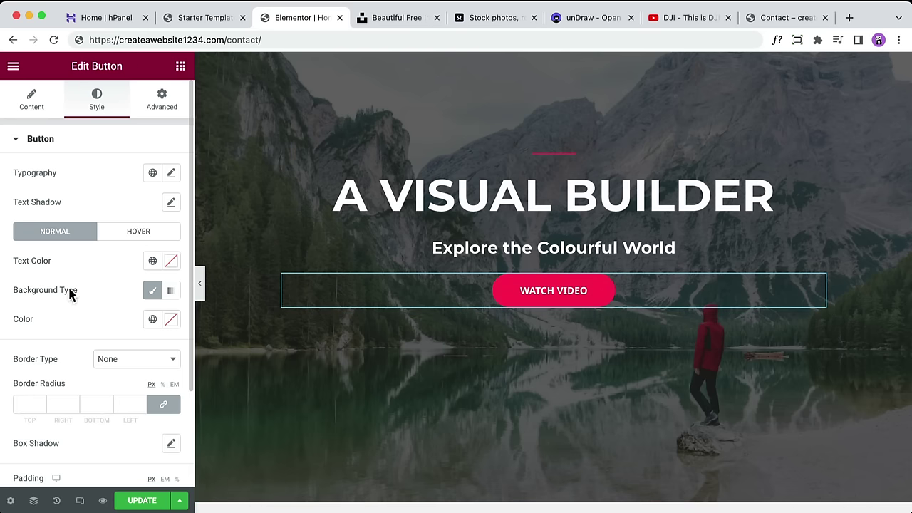
pyautogui.scroll(-1, 168, 321)
pyautogui.click(170, 310)
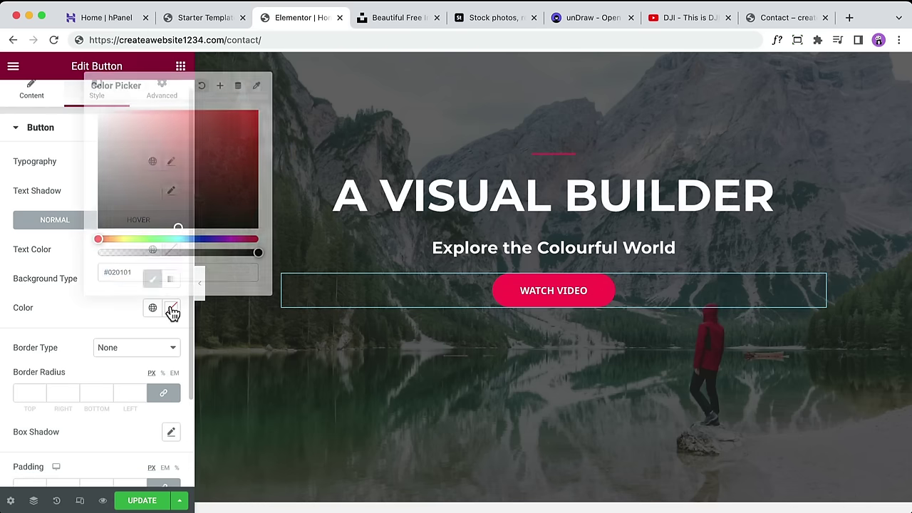
pyautogui.click(195, 238)
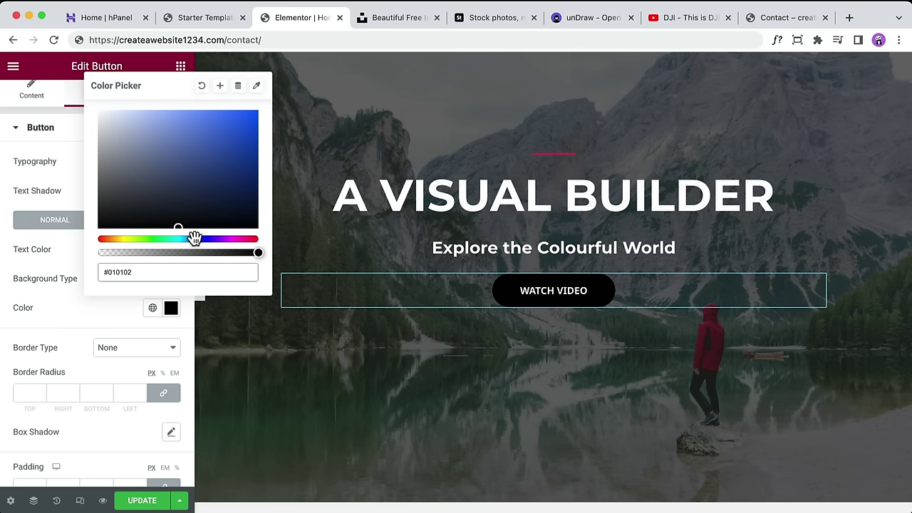
pyautogui.click(202, 163)
pyautogui.click(196, 136)
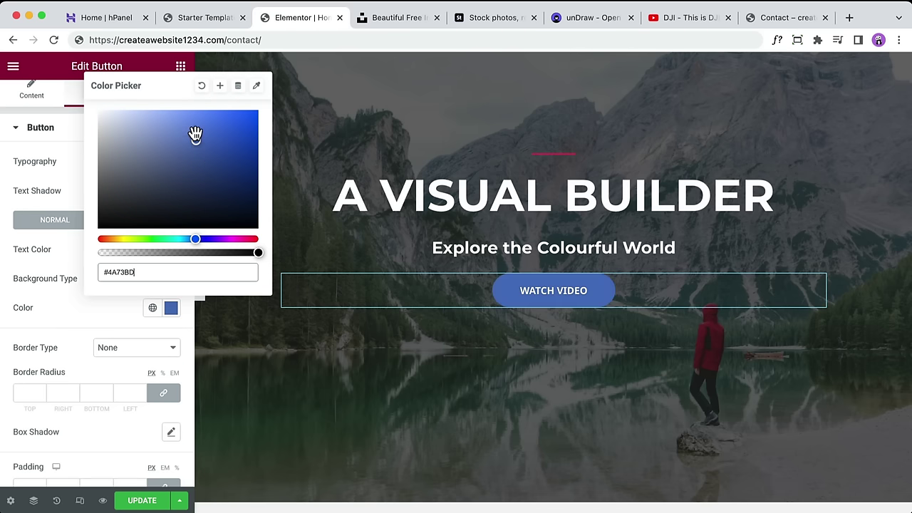
pyautogui.moveTo(195, 129); pyautogui.dragTo(225, 136)
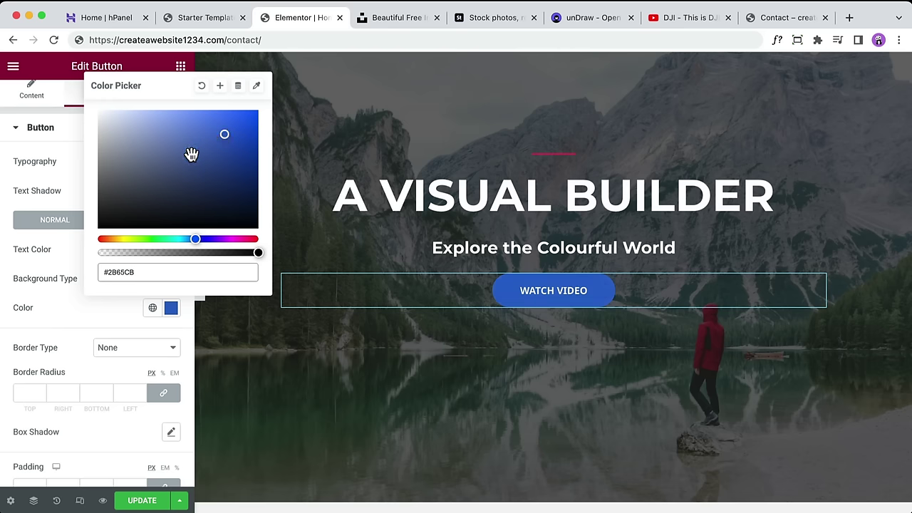
pyautogui.click(64, 247)
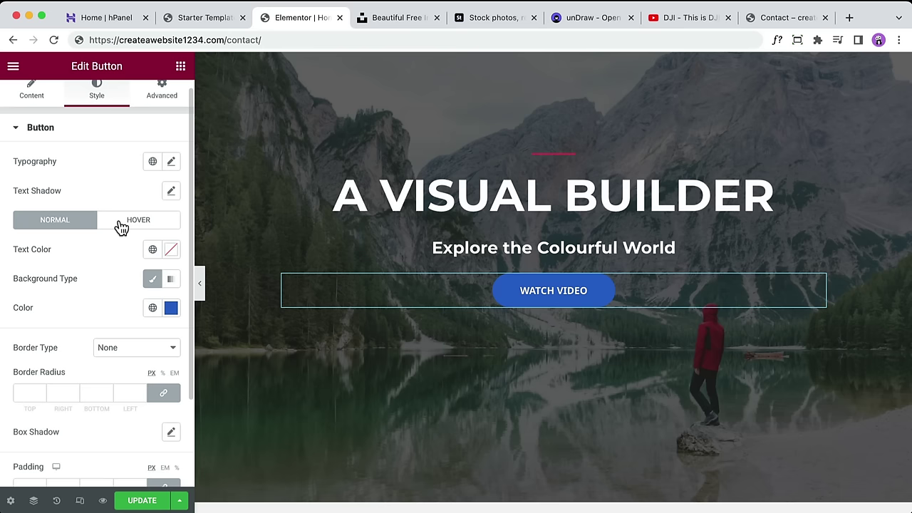
# Give the button's hover state a darker blue background, #1C50AB, starting from #2B65CB
pyautogui.click(171, 308)
pyautogui.rightClick(128, 274)
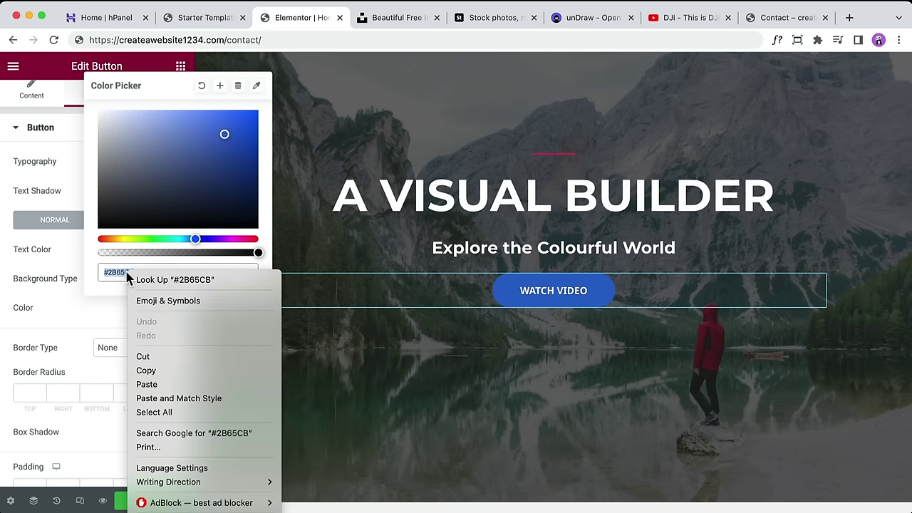
pyautogui.click(151, 369)
pyautogui.click(58, 301)
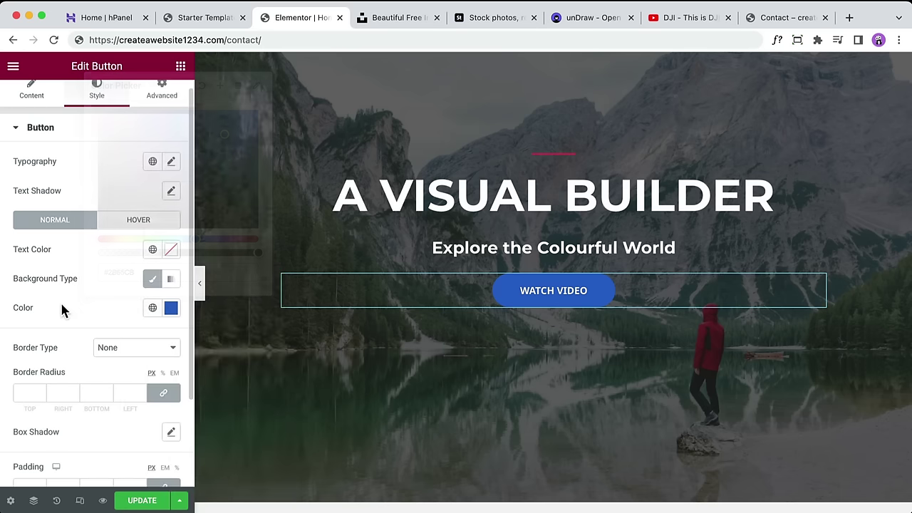
pyautogui.click(139, 222)
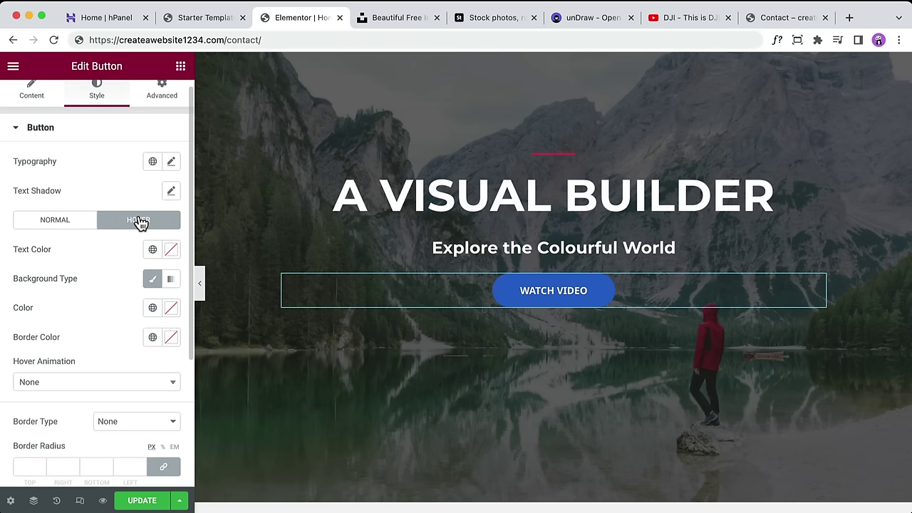
pyautogui.click(170, 308)
pyautogui.tripleClick(145, 272)
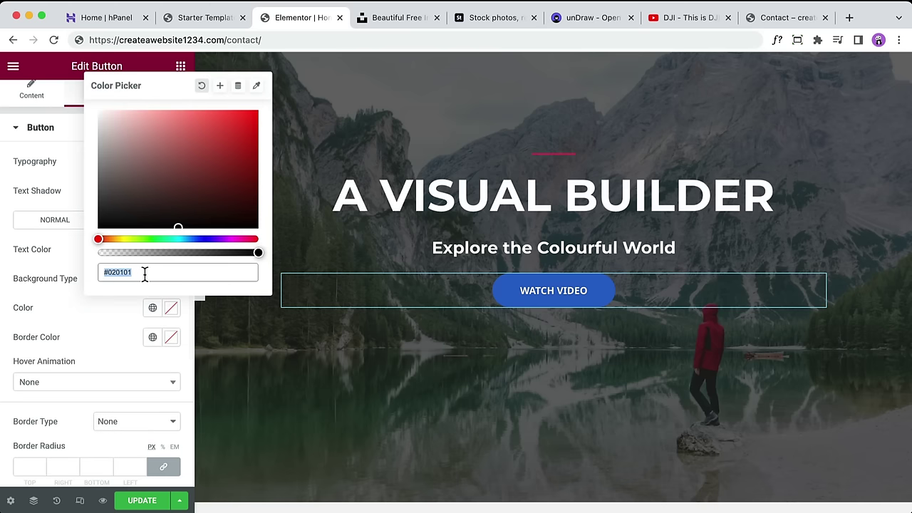
pyautogui.press('super+v')
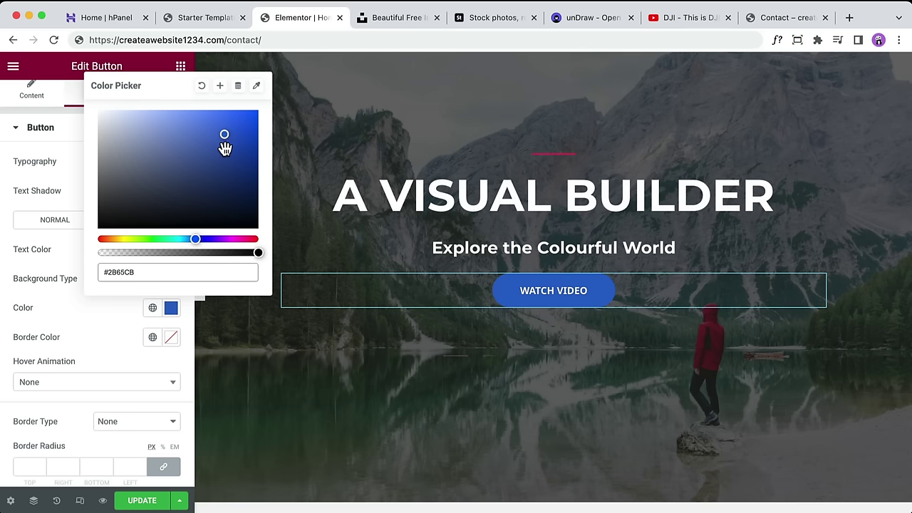
pyautogui.moveTo(228, 148); pyautogui.dragTo(232, 148)
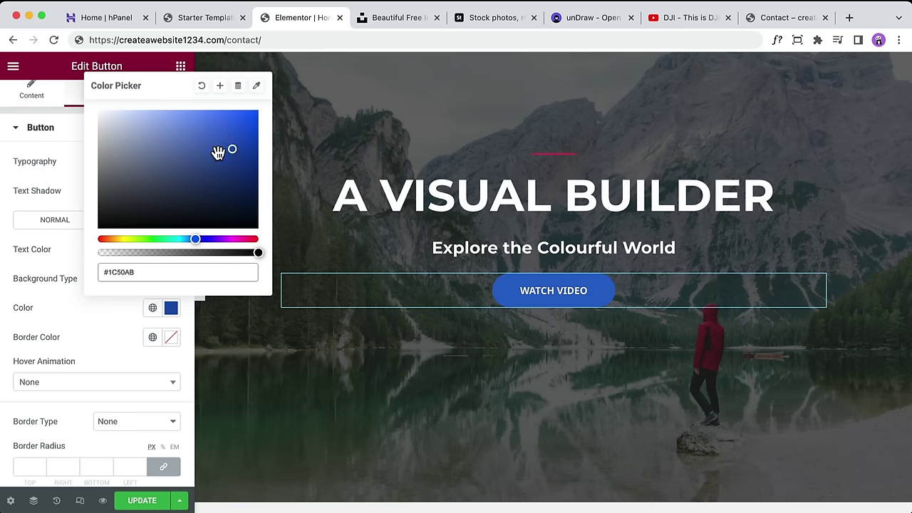
pyautogui.click(73, 245)
pyautogui.click(75, 222)
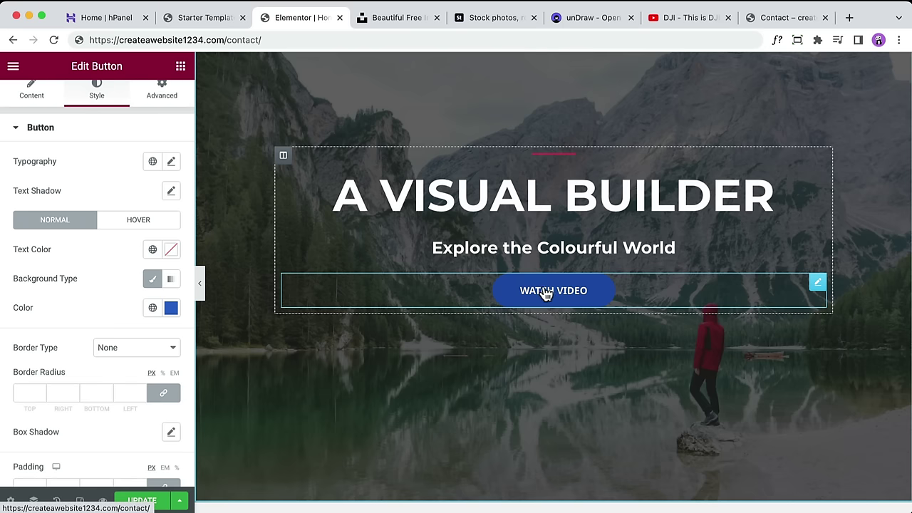
# Set a linked 50 px border radius on the Watch Video button and update the page
pyautogui.scroll(1, 107, 237)
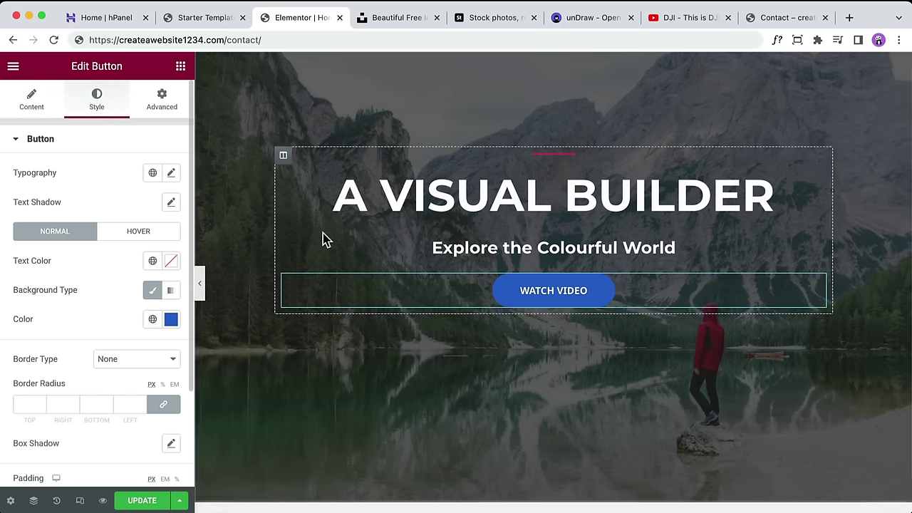
pyautogui.scroll(1, 322, 238)
pyautogui.scroll(-4, 108, 259)
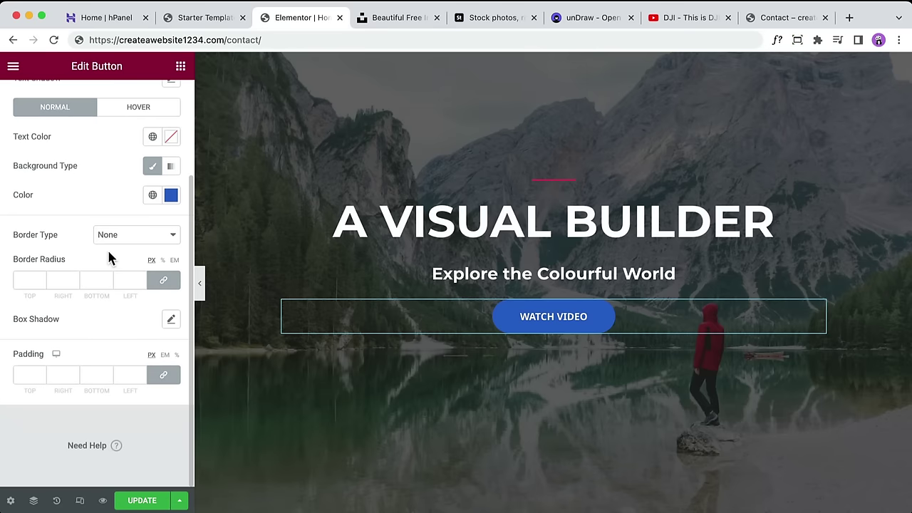
pyautogui.scroll(2, 107, 259)
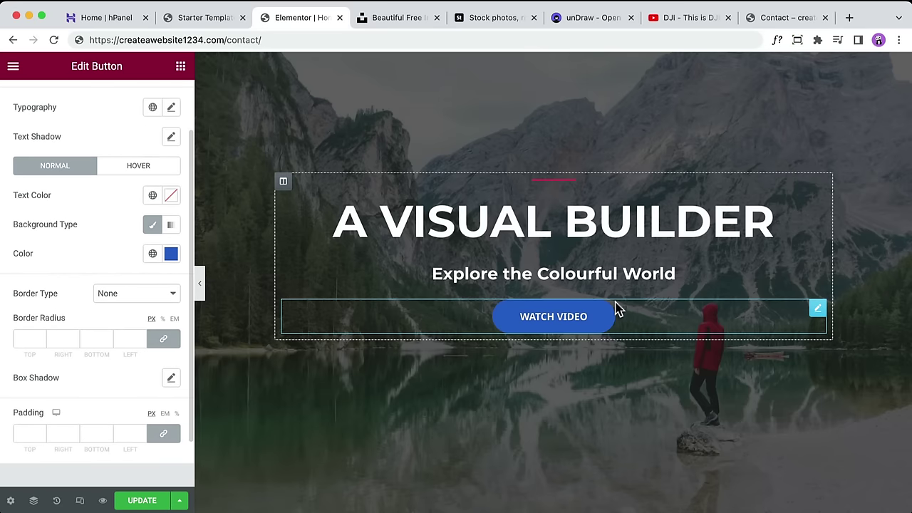
pyautogui.click(24, 339)
pyautogui.write('0')
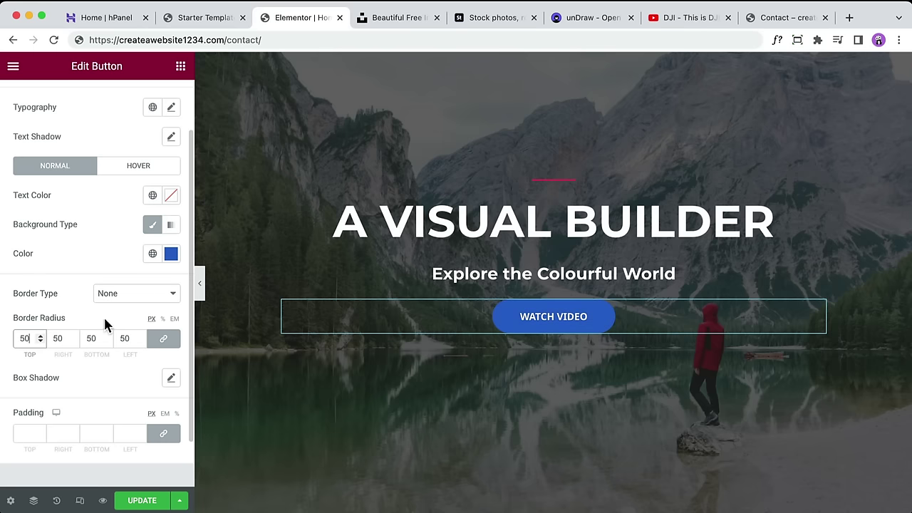
pyautogui.scroll(2, 96, 242)
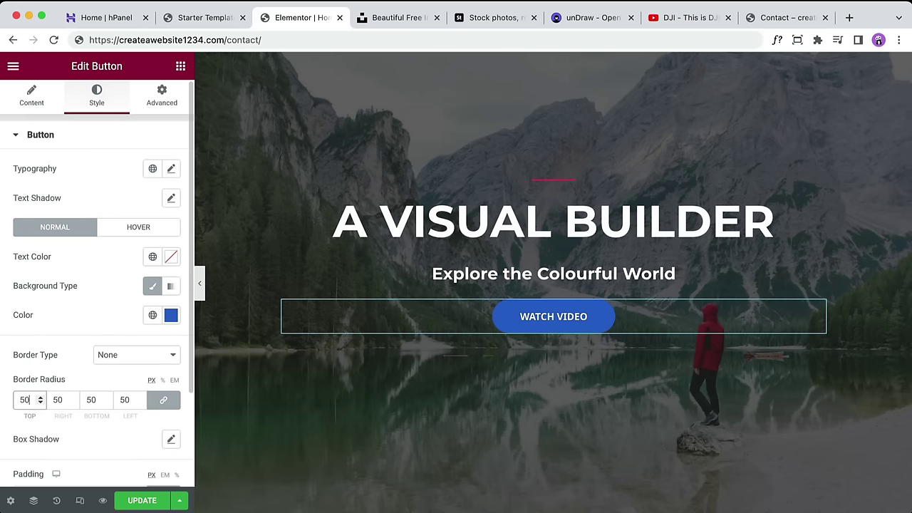
pyautogui.click(143, 501)
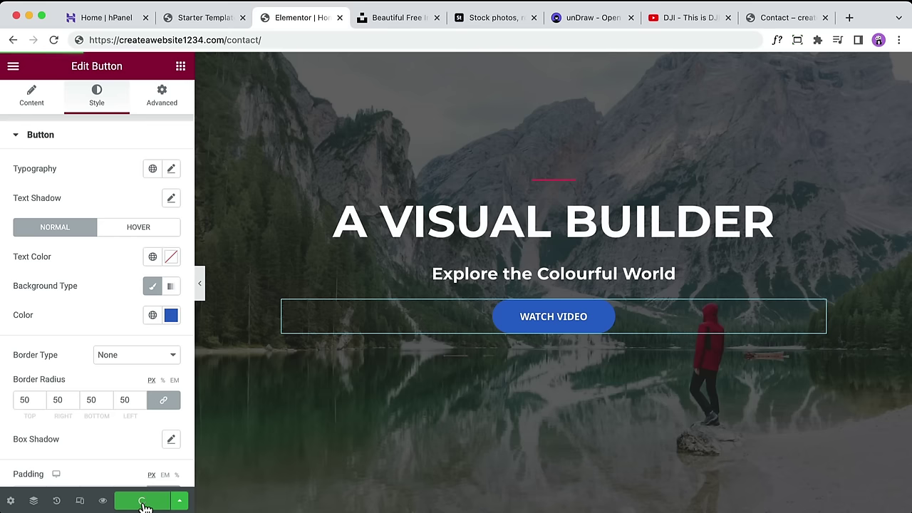
# Start choosing a new hero section background image in Style, then go to the Unsplash tab
pyautogui.click(181, 69)
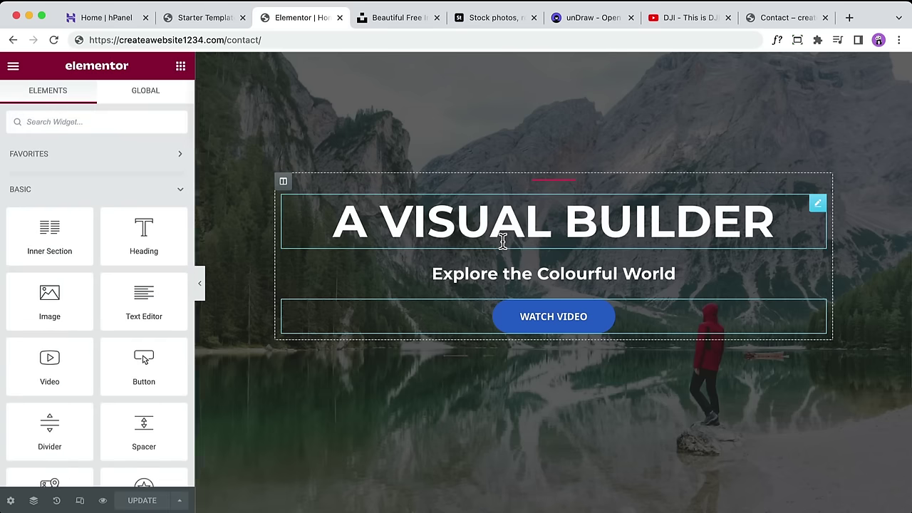
pyautogui.scroll(-3, 501, 242)
pyautogui.scroll(5, 500, 247)
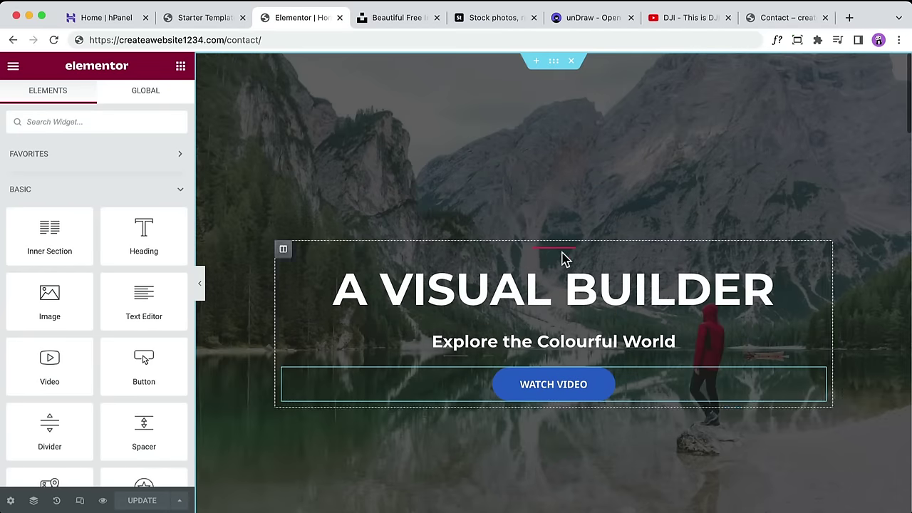
pyautogui.scroll(-2, 492, 178)
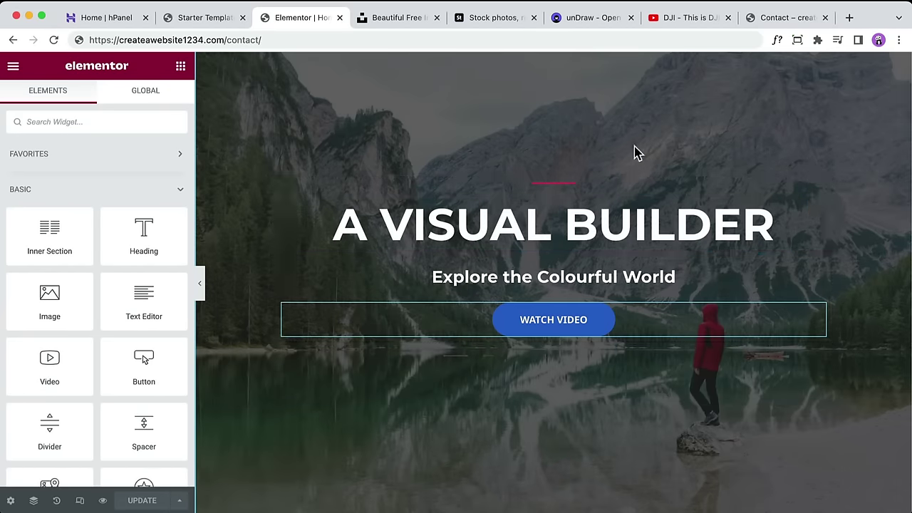
pyautogui.scroll(2, 606, 221)
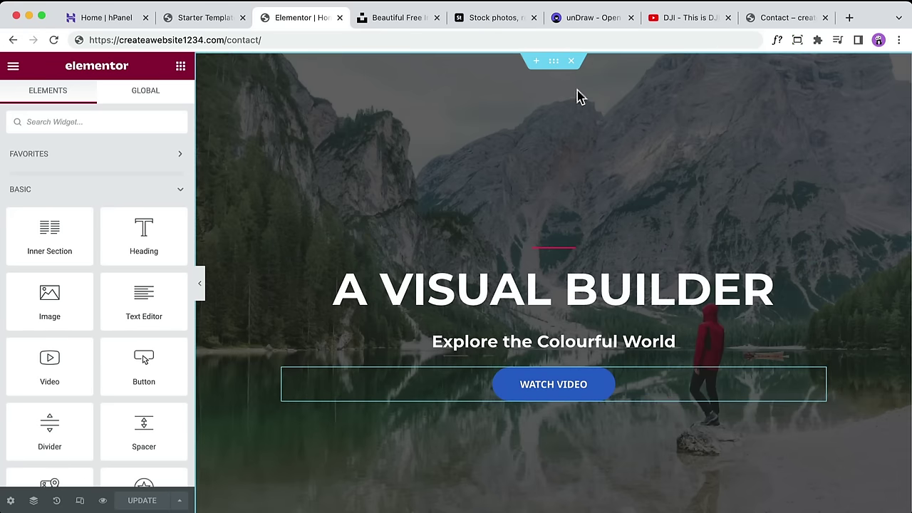
pyautogui.scroll(-5, 543, 135)
pyautogui.scroll(-1, 543, 142)
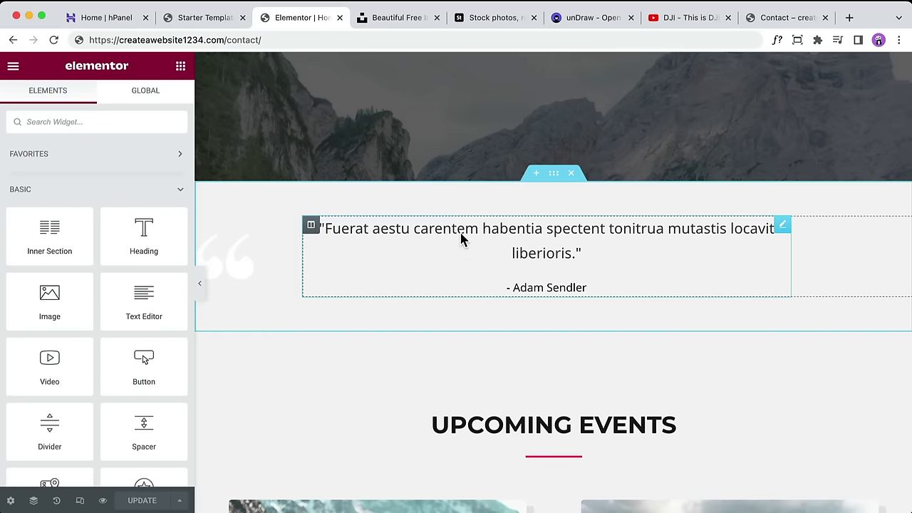
pyautogui.scroll(-2, 467, 238)
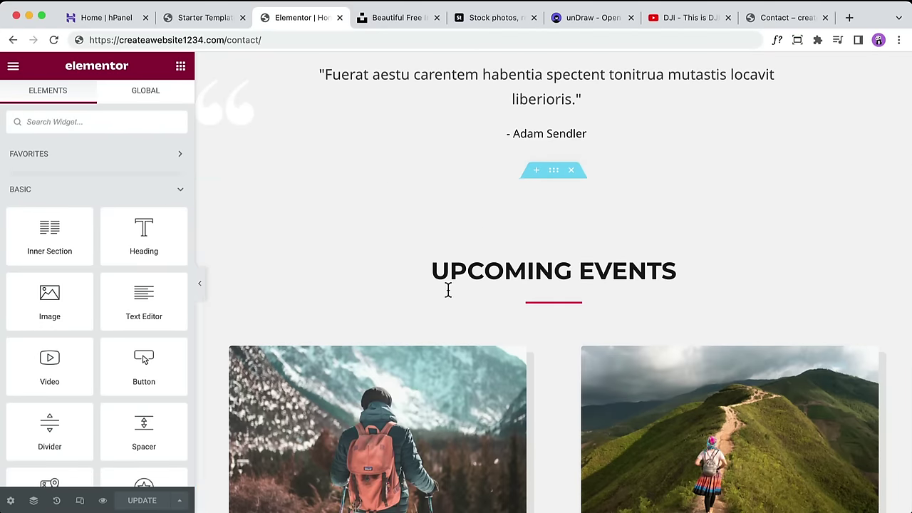
pyautogui.scroll(8, 433, 223)
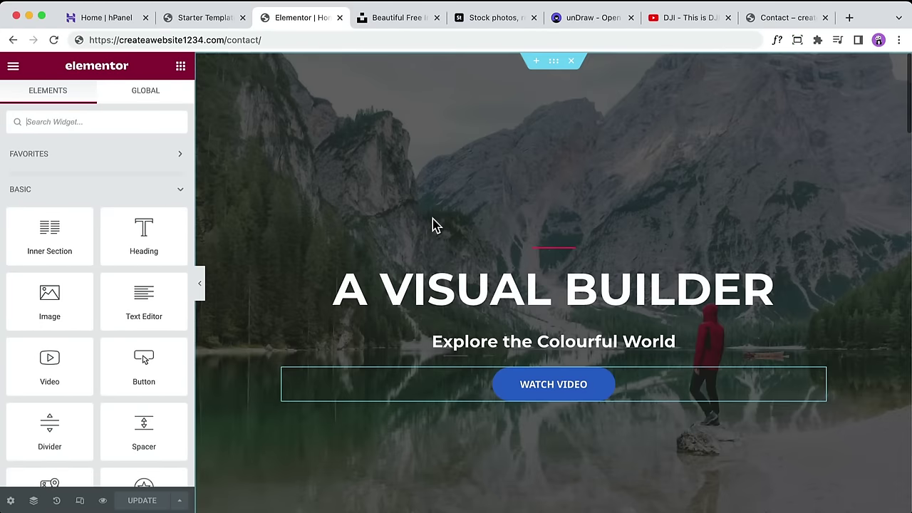
pyautogui.click(554, 63)
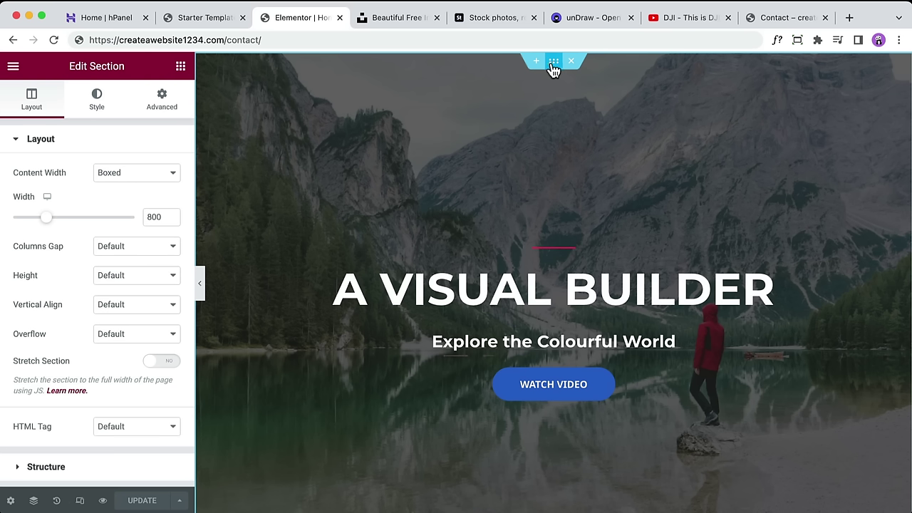
pyautogui.click(98, 105)
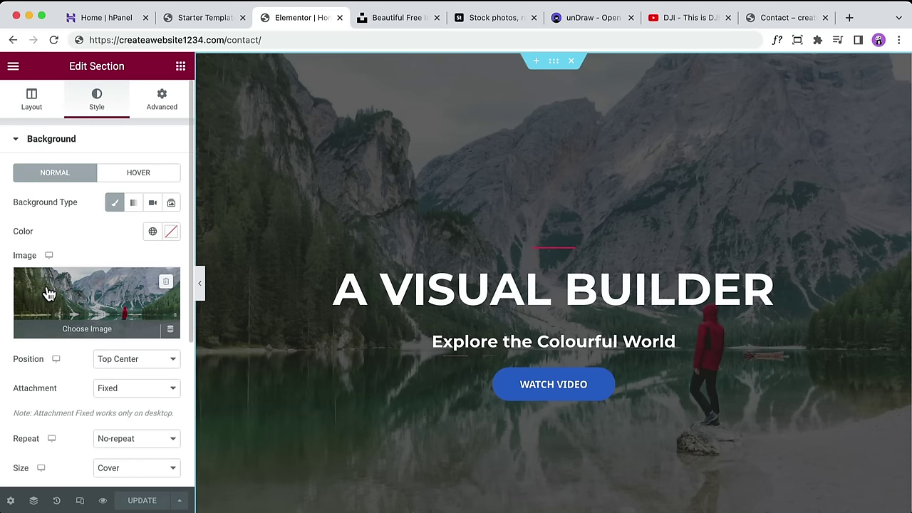
pyautogui.click(95, 296)
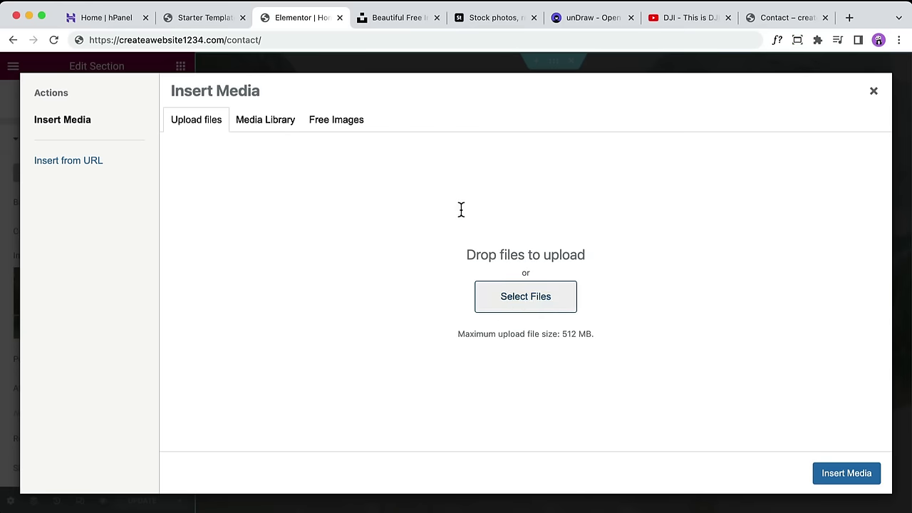
pyautogui.click(387, 21)
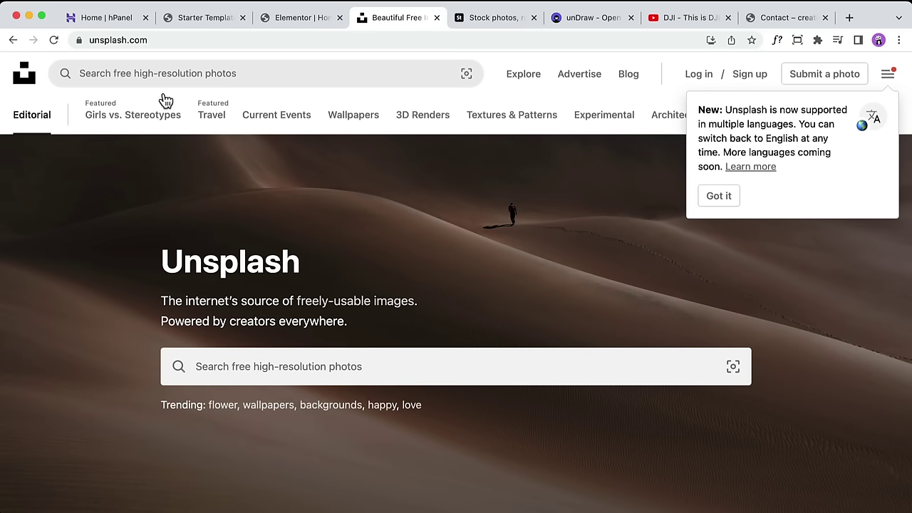
# Browse Unsplash's Travel photo collection
pyautogui.click(100, 40)
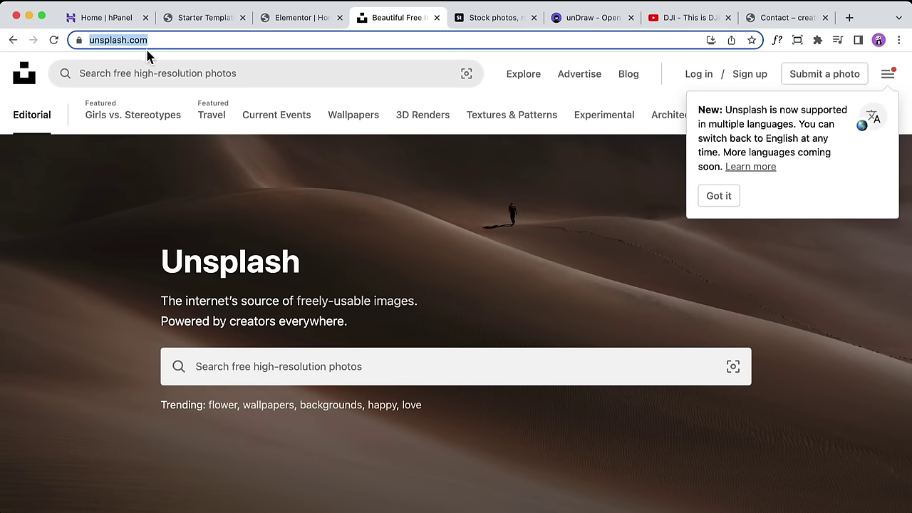
pyautogui.click(211, 121)
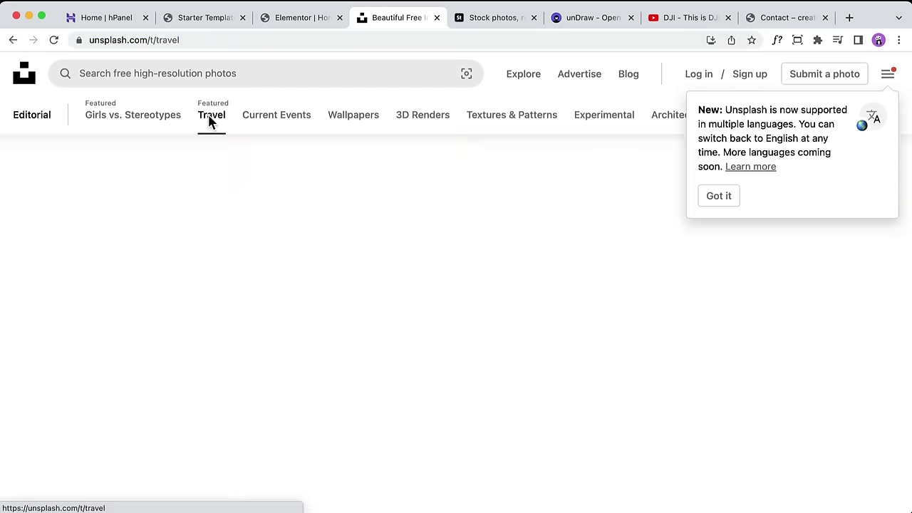
pyautogui.scroll(-7, 279, 196)
pyautogui.scroll(-10, 279, 193)
pyautogui.scroll(-10, 279, 194)
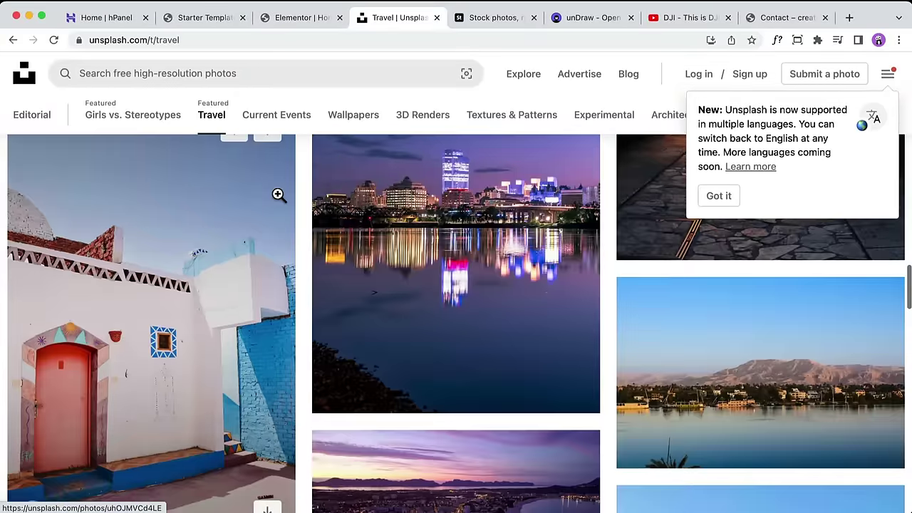
pyautogui.scroll(-8, 278, 194)
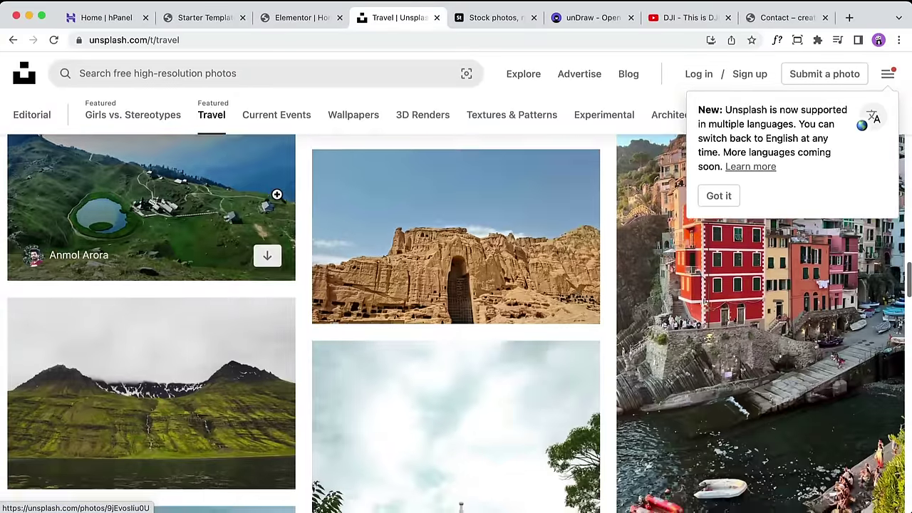
pyautogui.scroll(-8, 276, 194)
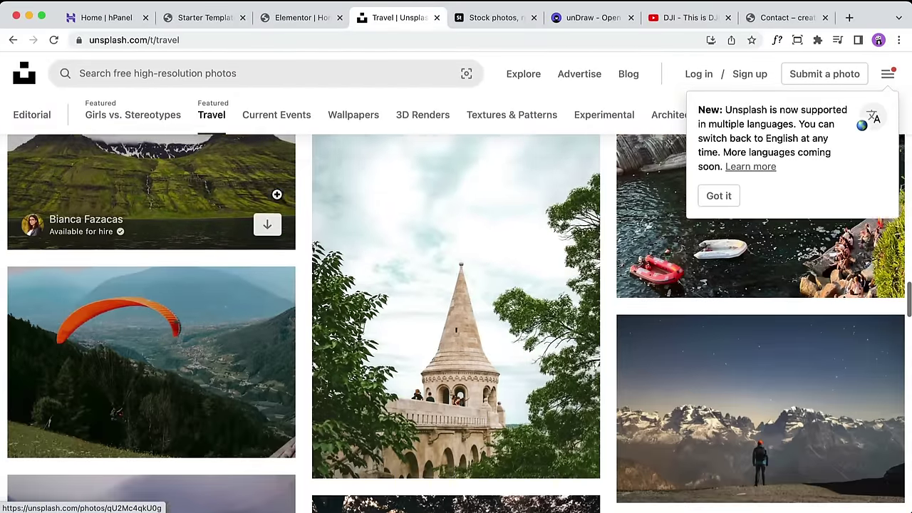
pyautogui.scroll(-2, 276, 194)
# Download the starry mountain hiker photo at Medium size
pyautogui.click(805, 306)
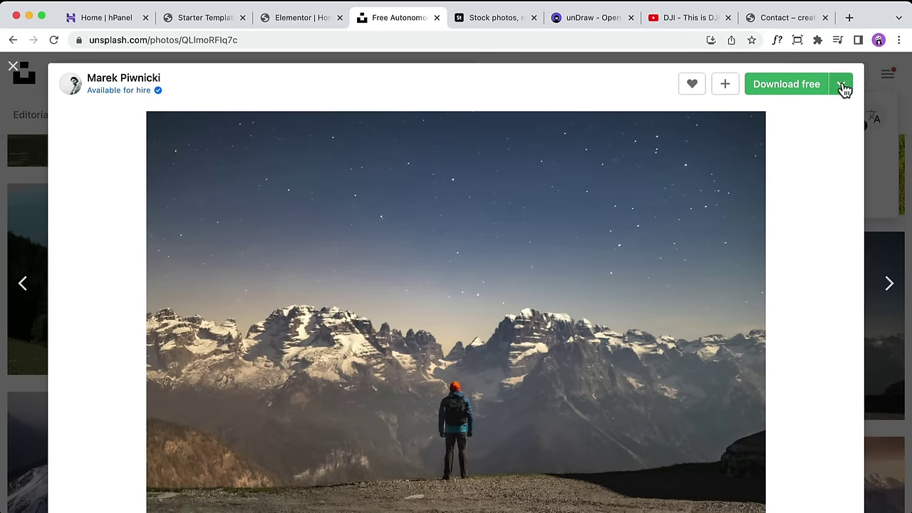
pyautogui.click(843, 86)
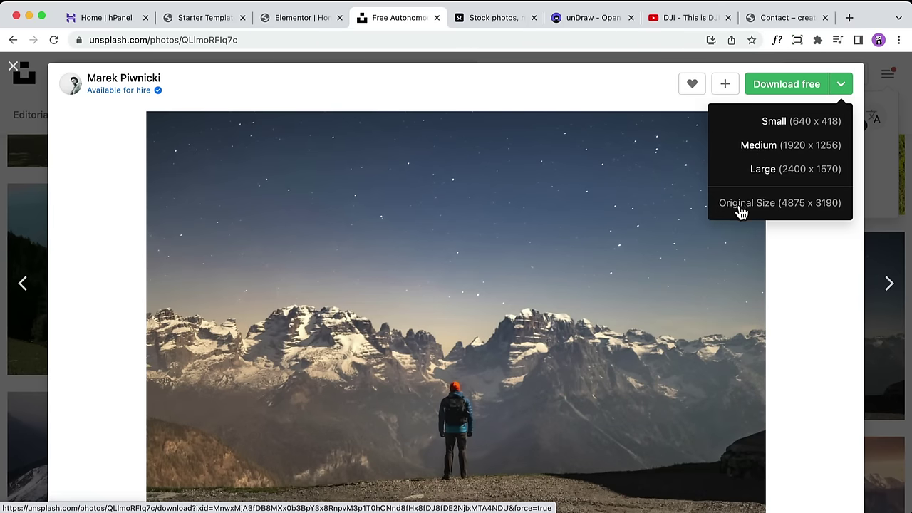
pyautogui.click(769, 147)
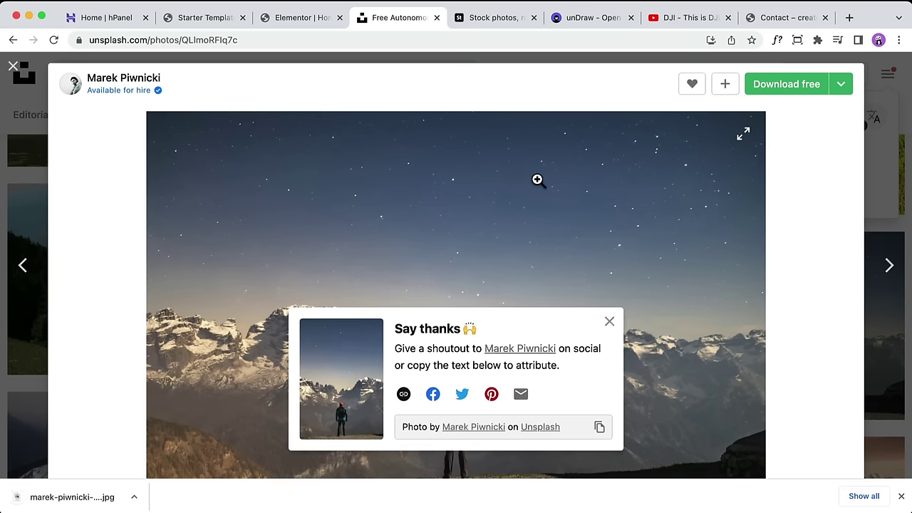
pyautogui.click(478, 21)
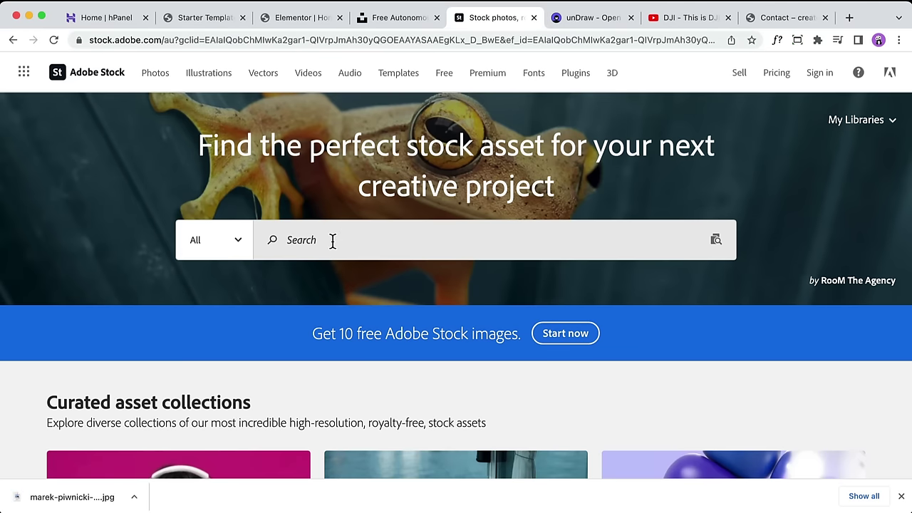
# Close the Unsplash photo overlay and return to Adobe Stock
pyautogui.click(403, 20)
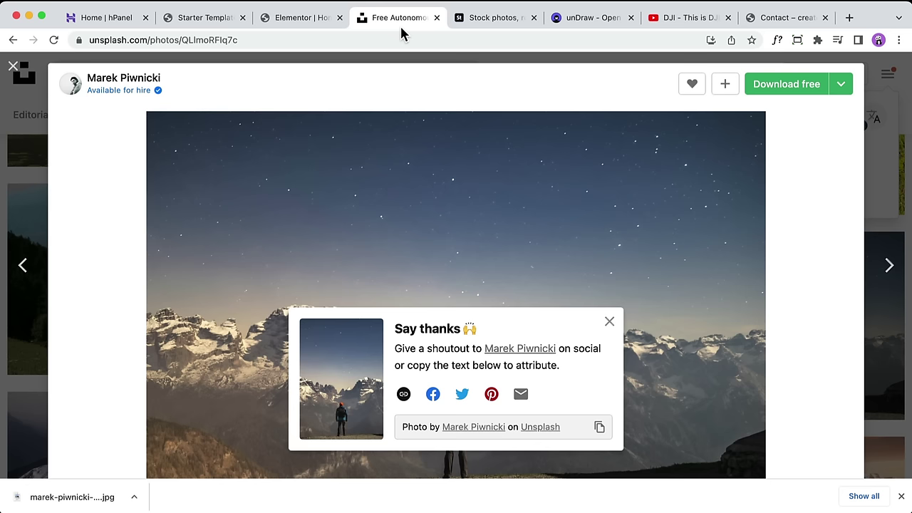
pyautogui.click(567, 59)
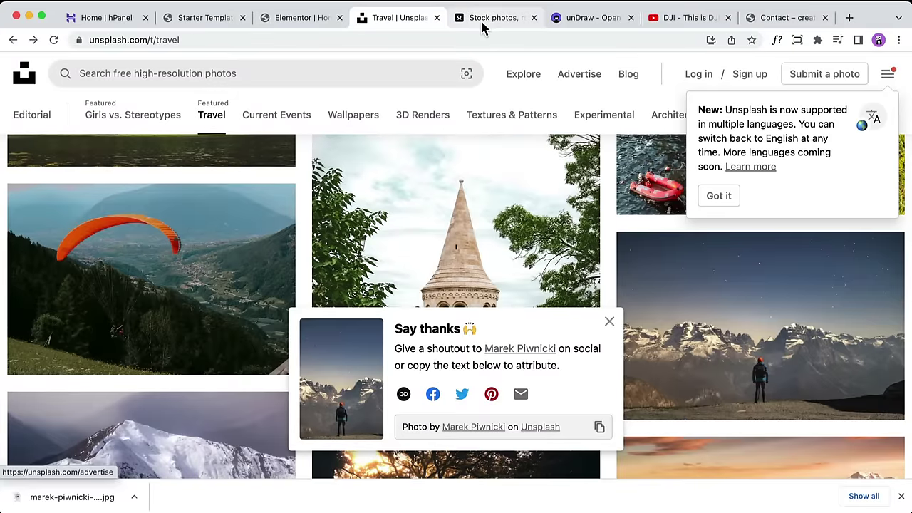
pyautogui.click(482, 21)
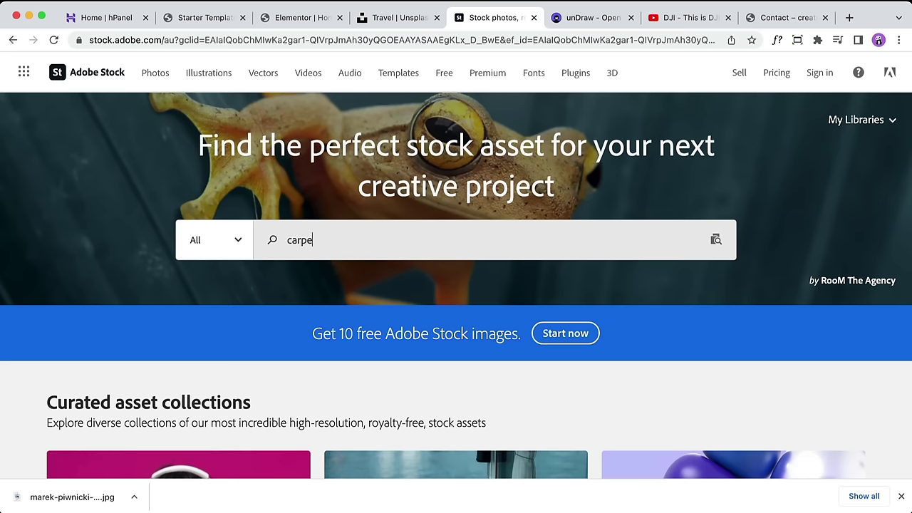
# Search Adobe Stock for 'carpet cleaning' and scroll through the results
pyautogui.write('carpet cleaning')
pyautogui.press('Return')
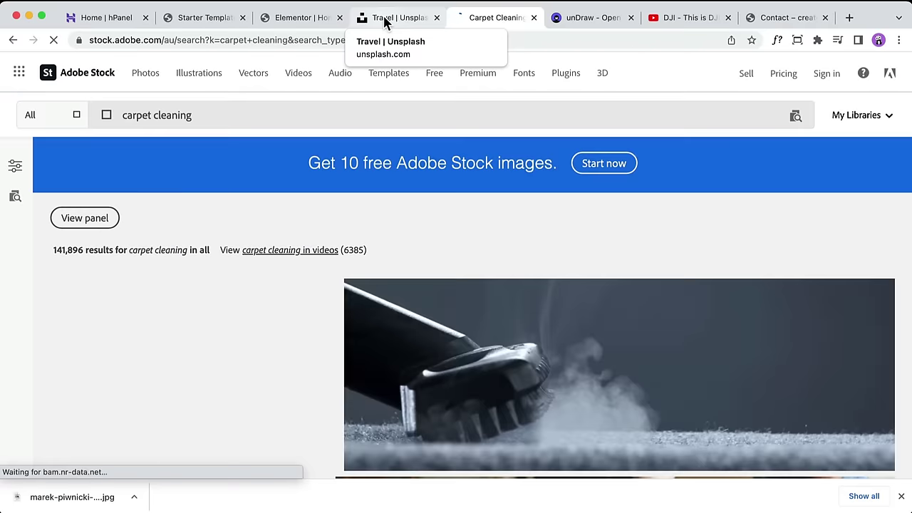
pyautogui.scroll(-5, 404, 206)
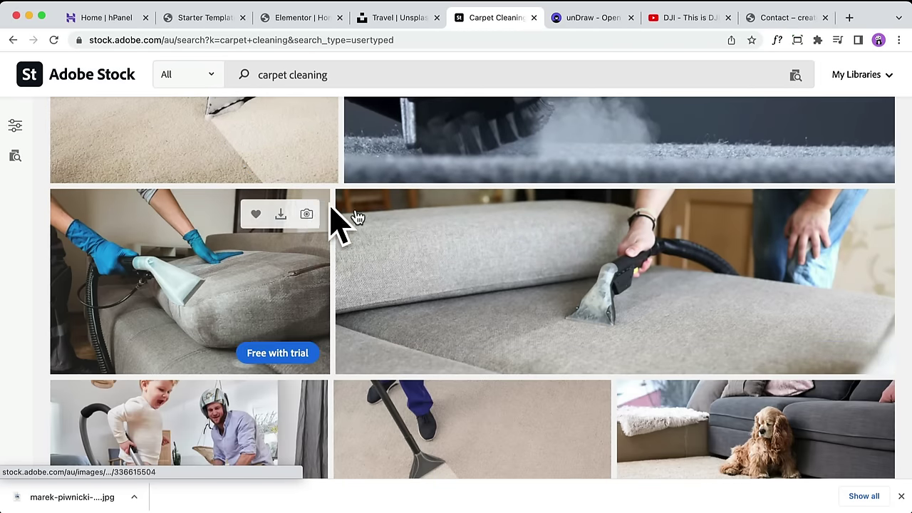
pyautogui.scroll(-3, 349, 219)
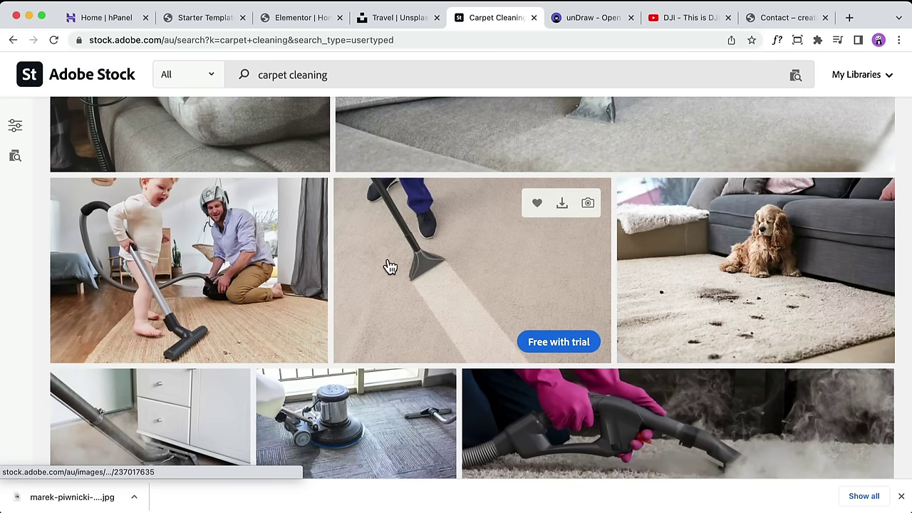
pyautogui.scroll(-1, 388, 265)
pyautogui.scroll(-4, 371, 278)
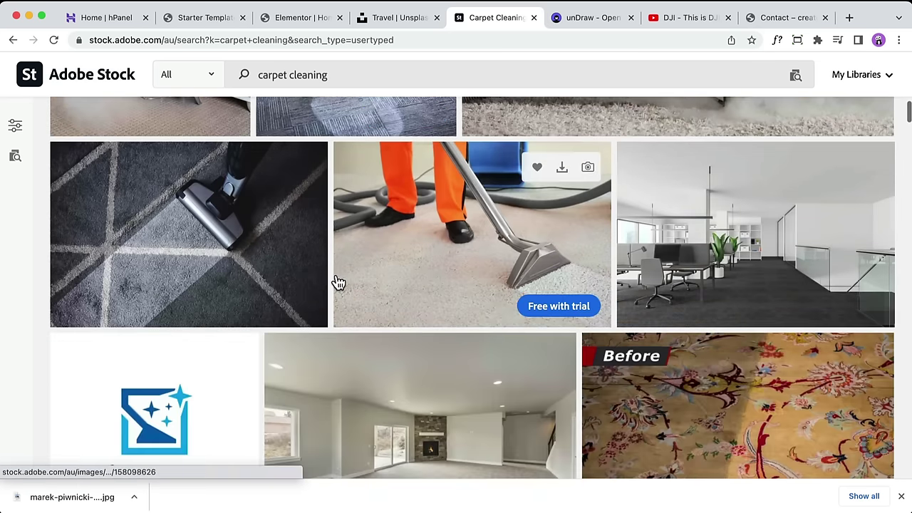
# Open the unDraw gallery and recolour the illustrations to #2B65CB
pyautogui.click(570, 24)
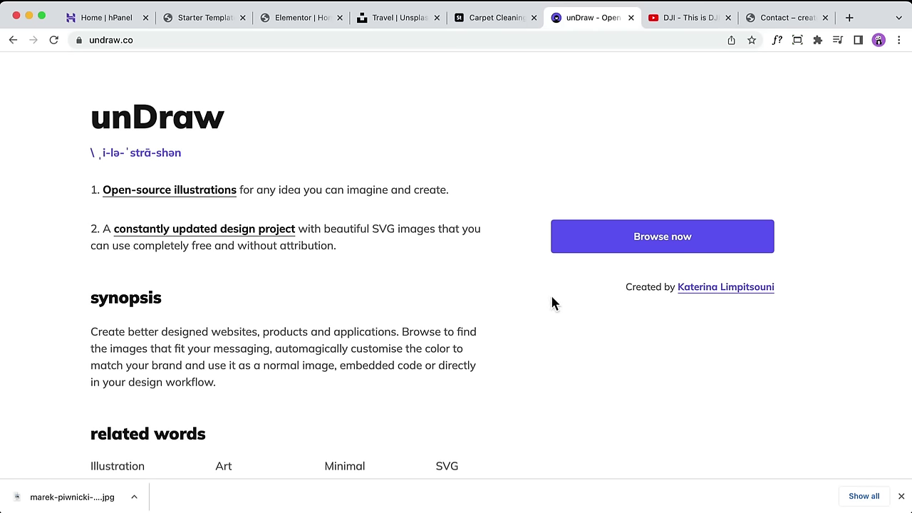
pyautogui.click(663, 242)
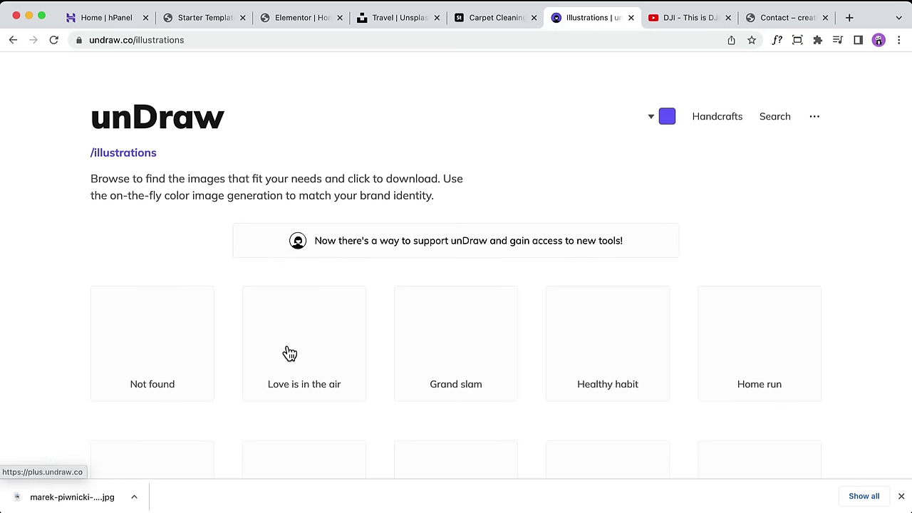
pyautogui.click(668, 116)
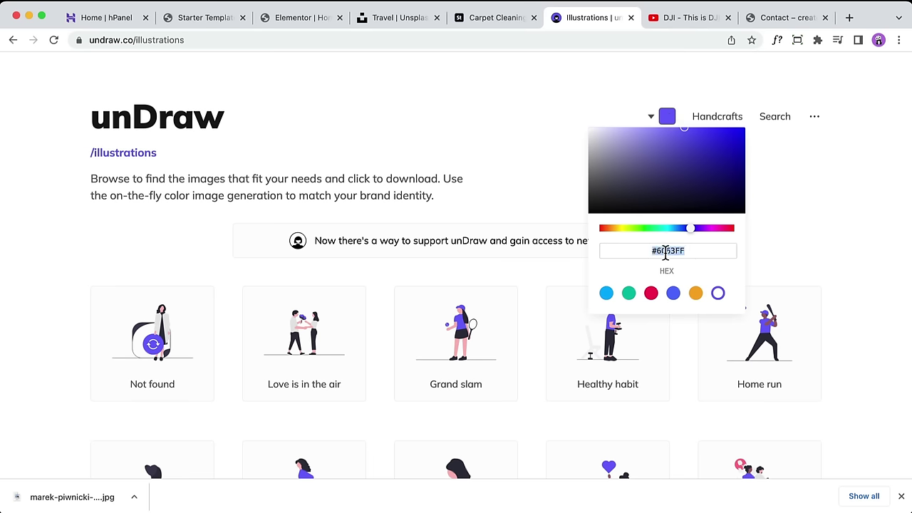
pyautogui.press('super+v')
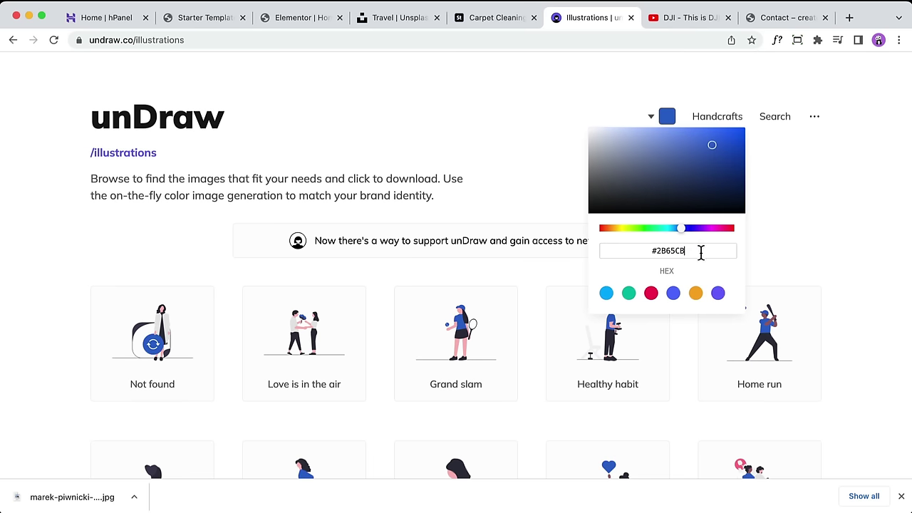
pyautogui.click(797, 225)
# Download the Appreciation illustration as a PNG
pyautogui.scroll(-10, 796, 230)
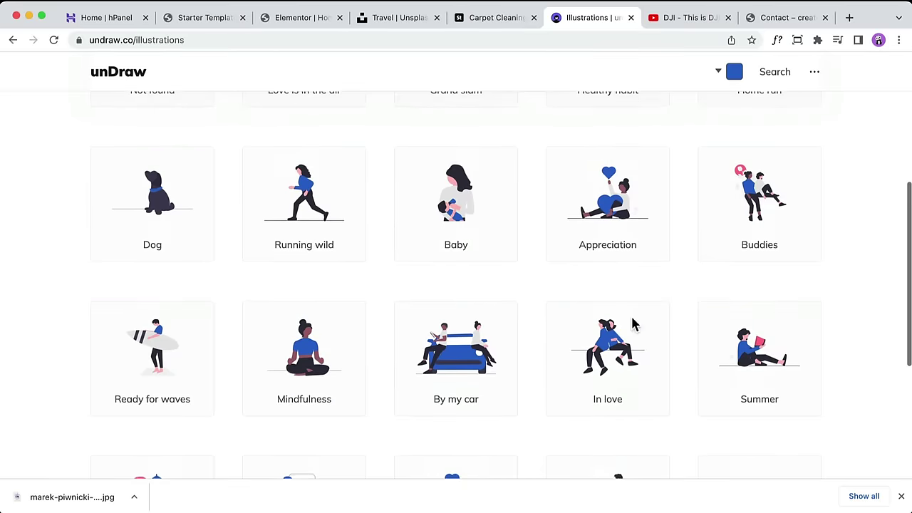
pyautogui.scroll(-2, 532, 322)
pyautogui.scroll(4, 531, 322)
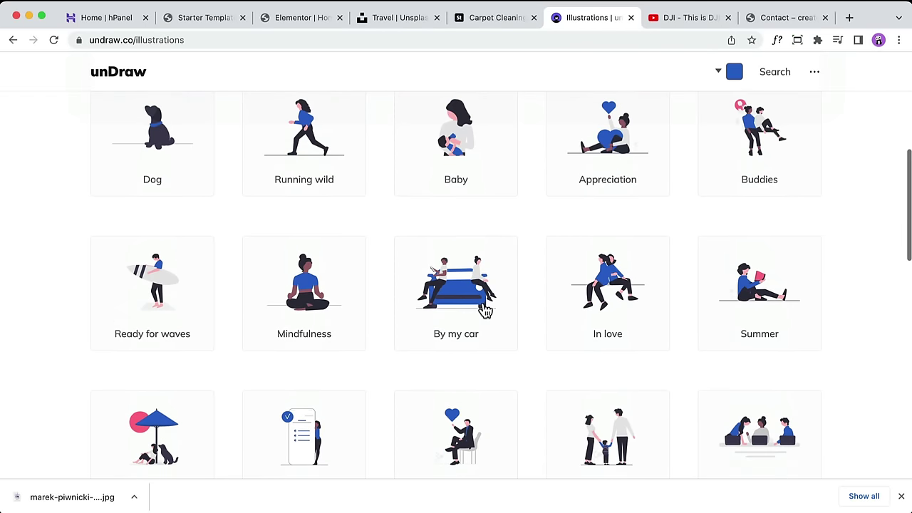
pyautogui.click(453, 285)
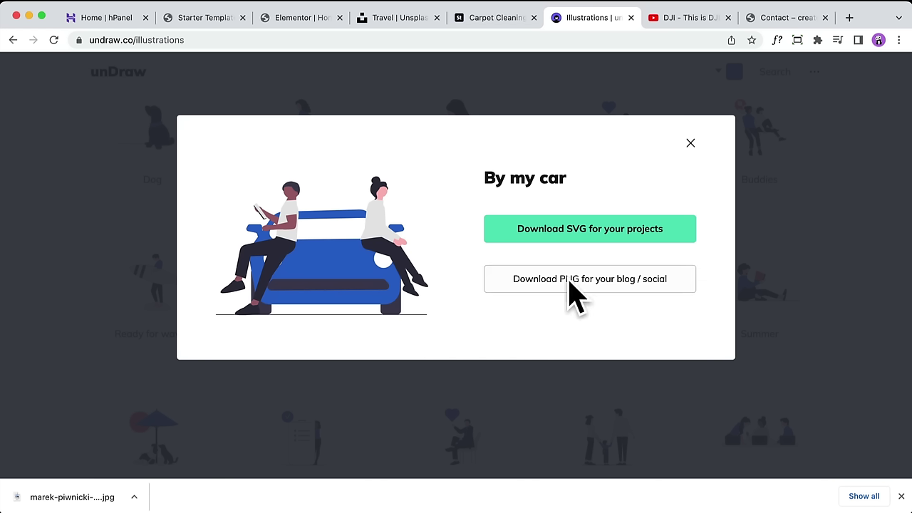
pyautogui.click(829, 206)
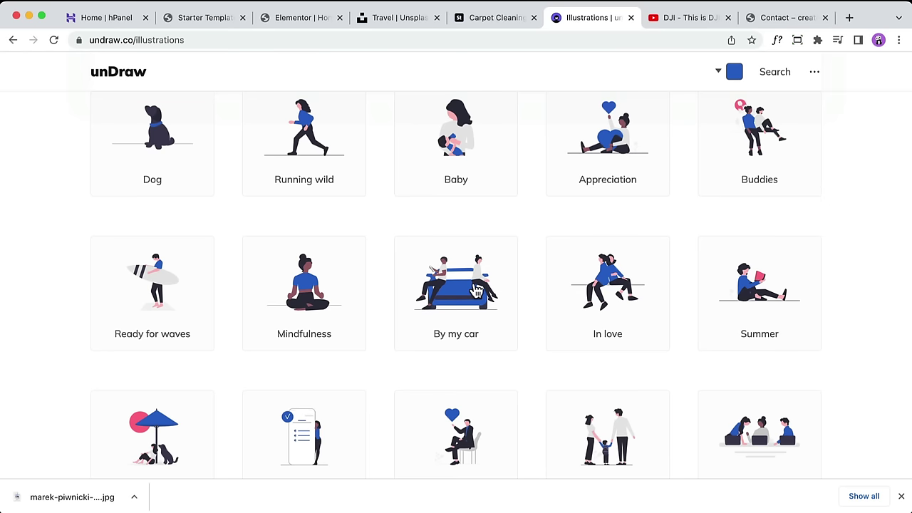
pyautogui.scroll(3, 413, 262)
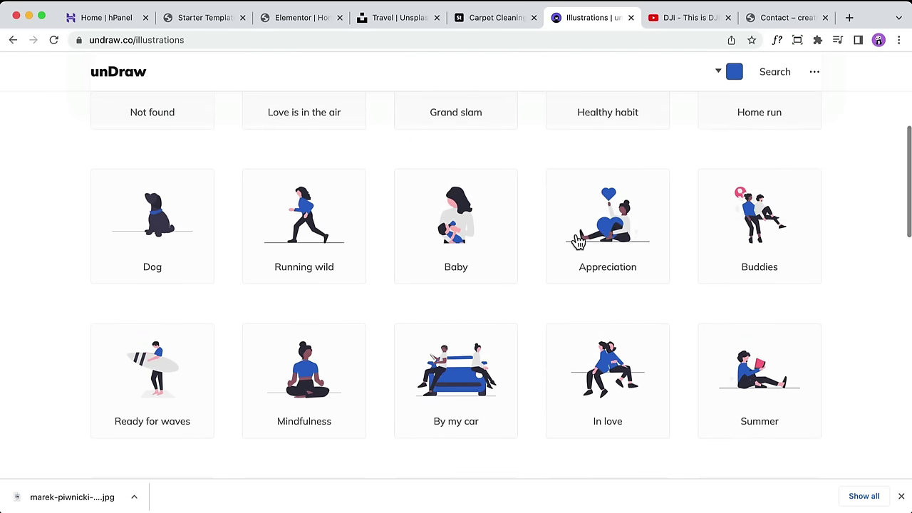
pyautogui.click(600, 235)
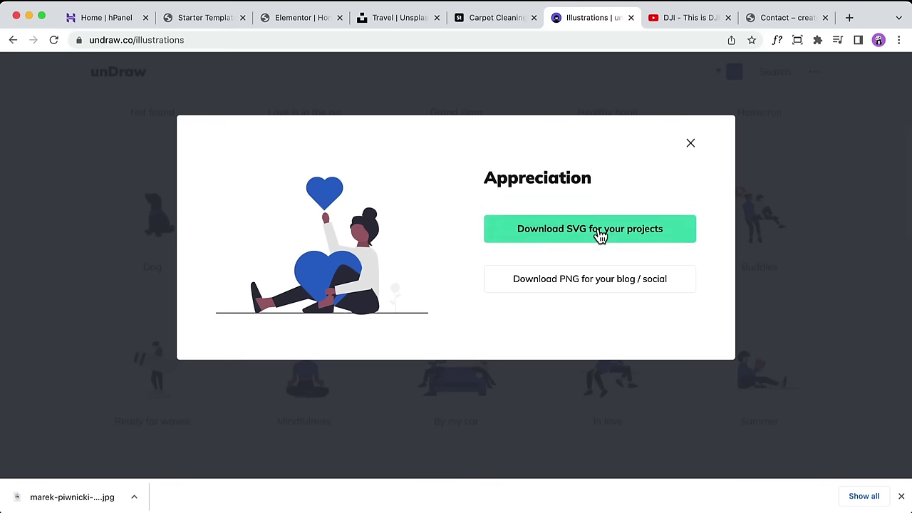
pyautogui.click(601, 278)
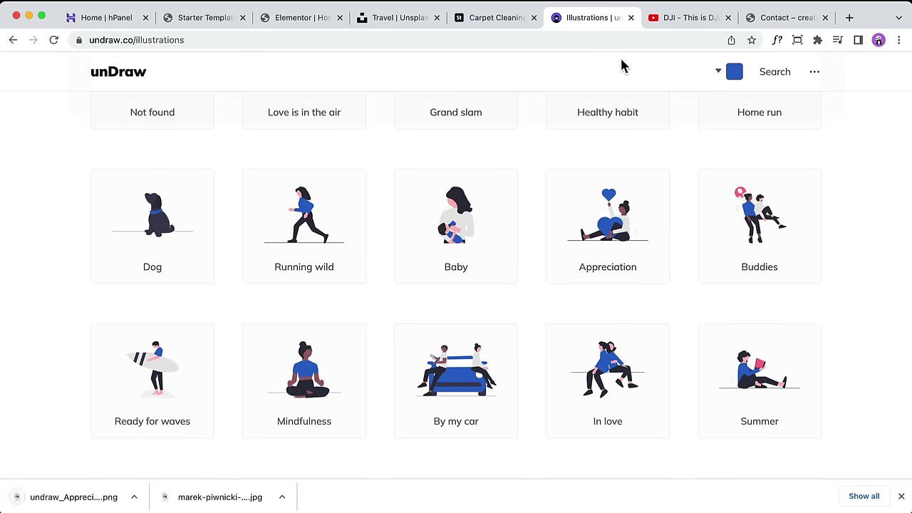
# Upload the marek-piwnicki mountain hiker JPG and insert it as the hero background image
pyautogui.click(267, 18)
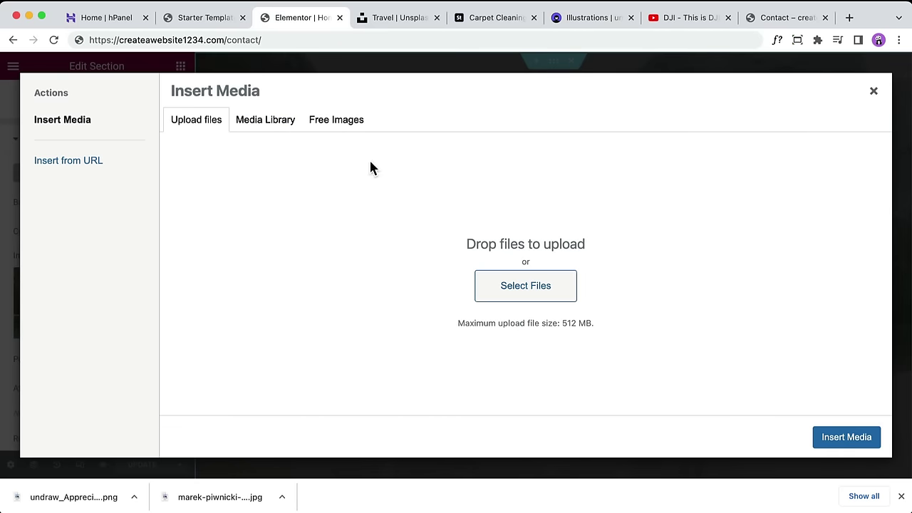
pyautogui.click(329, 126)
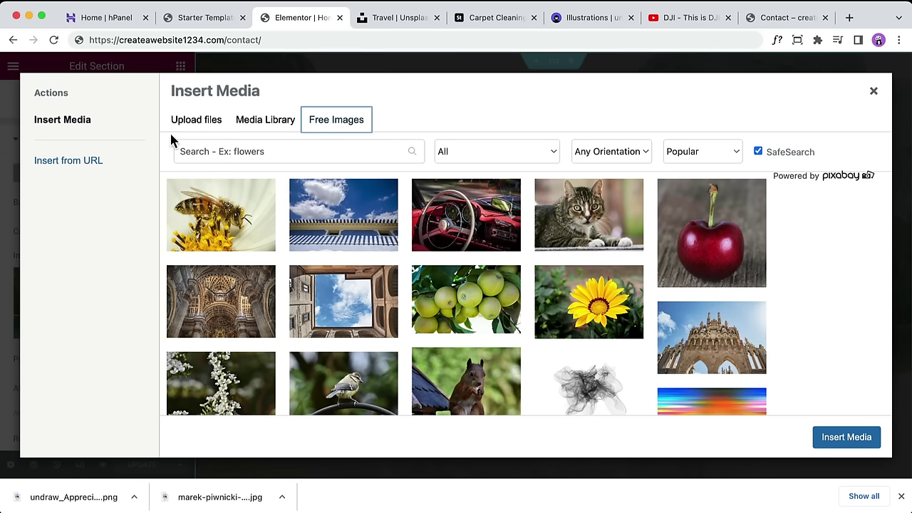
pyautogui.click(202, 123)
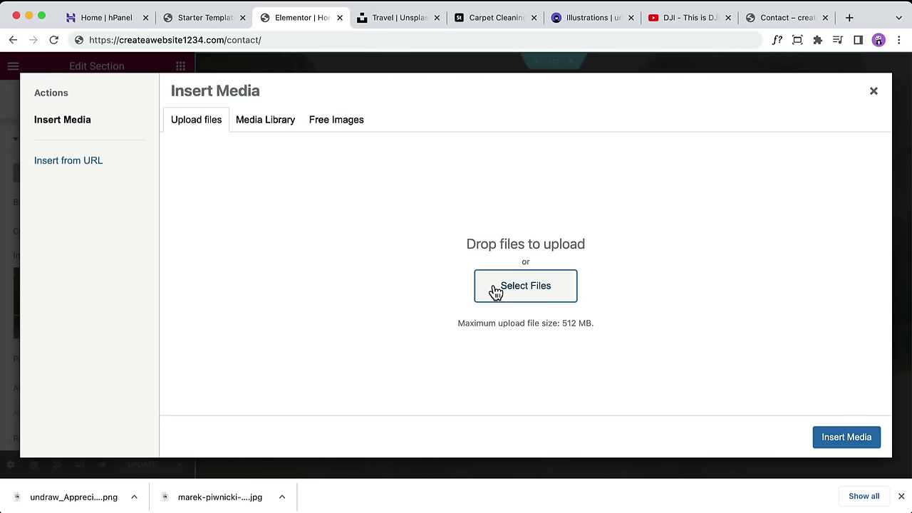
pyautogui.click(495, 292)
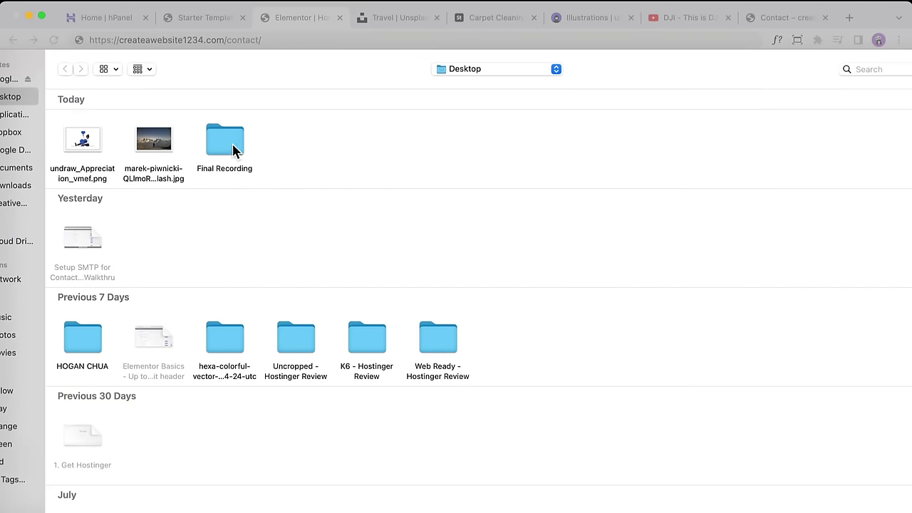
pyautogui.click(152, 146)
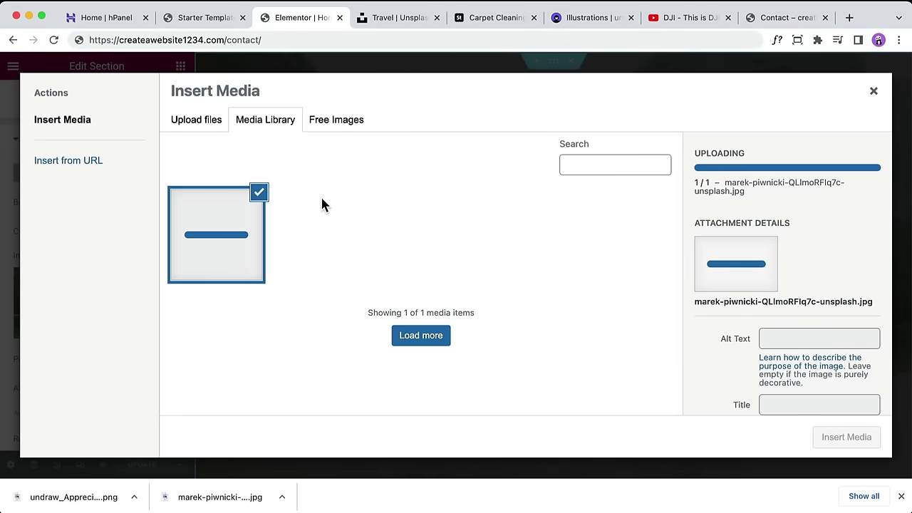
pyautogui.click(845, 438)
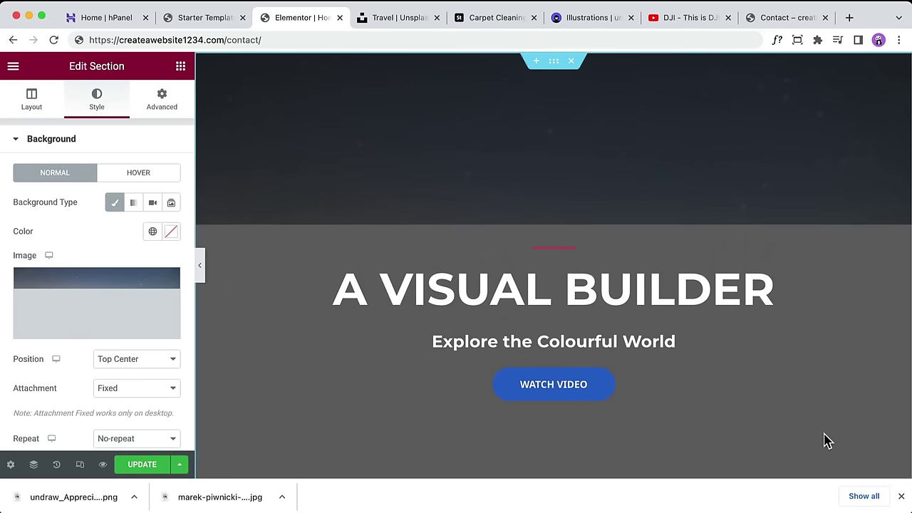
pyautogui.scroll(-3, 484, 187)
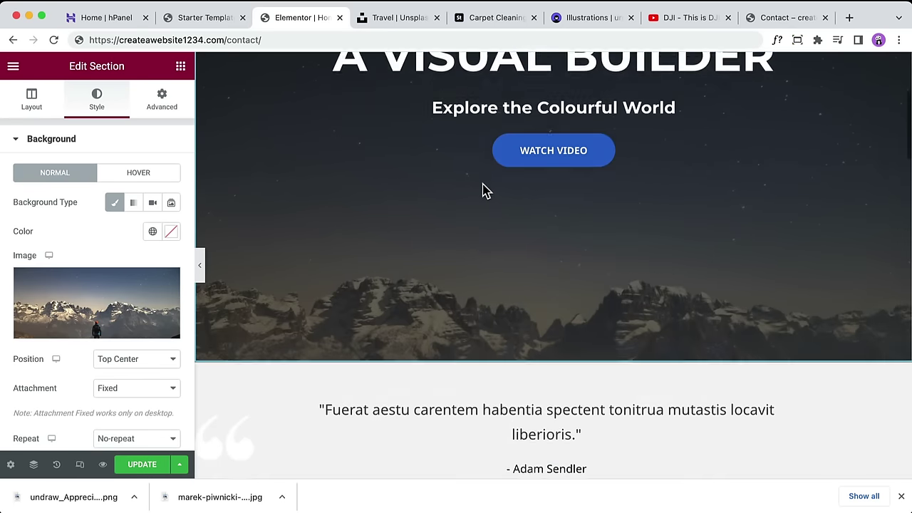
pyautogui.scroll(2, 482, 189)
pyautogui.scroll(1, 482, 189)
pyautogui.scroll(-2, 437, 210)
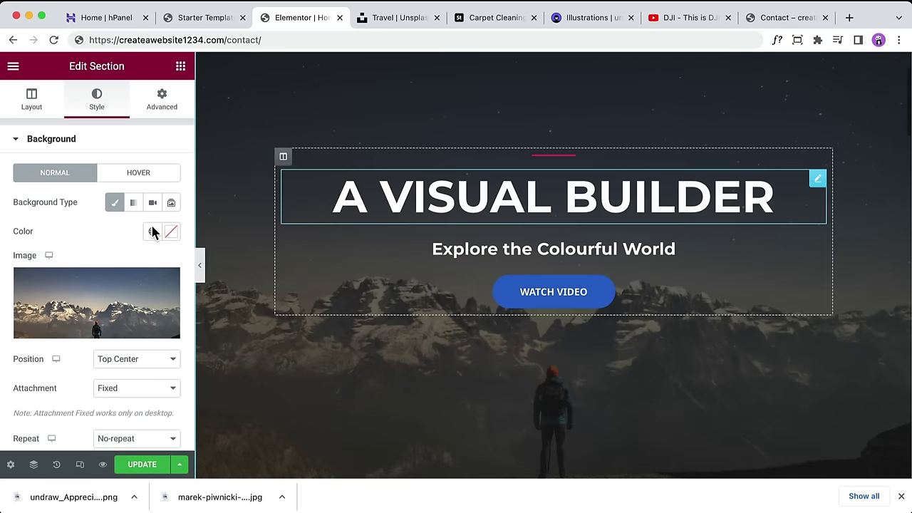
pyautogui.scroll(-5, 112, 228)
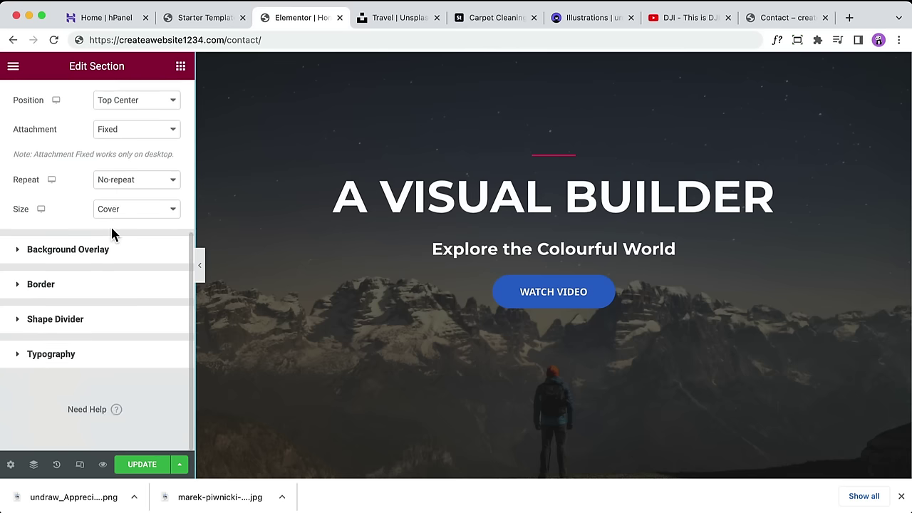
# Fade the hero section's dark background overlay to a faint #1919192B tint, then select the heading
pyautogui.click(80, 255)
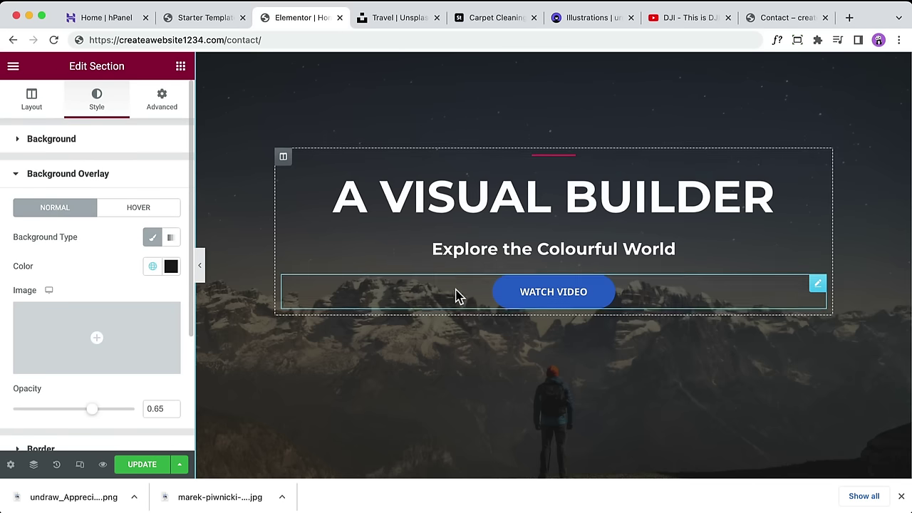
pyautogui.scroll(-1, 453, 304)
pyautogui.scroll(3, 453, 305)
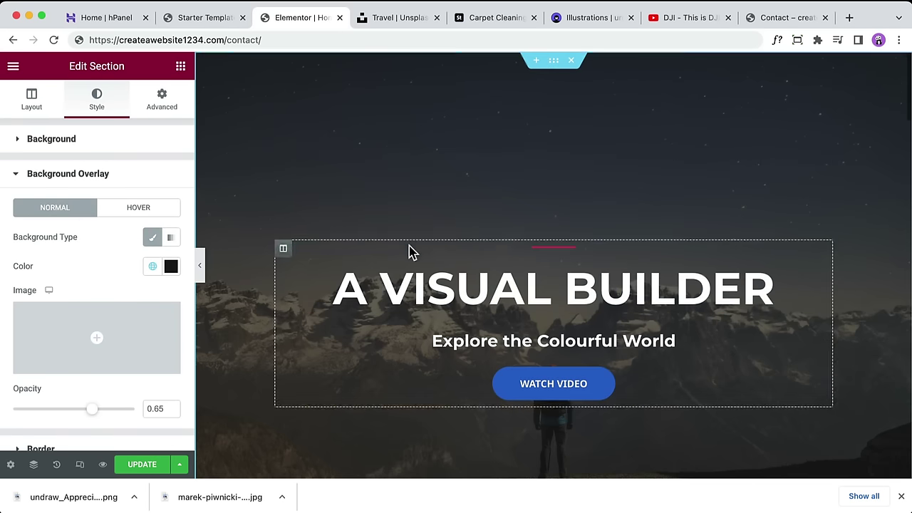
pyautogui.scroll(-1, 442, 271)
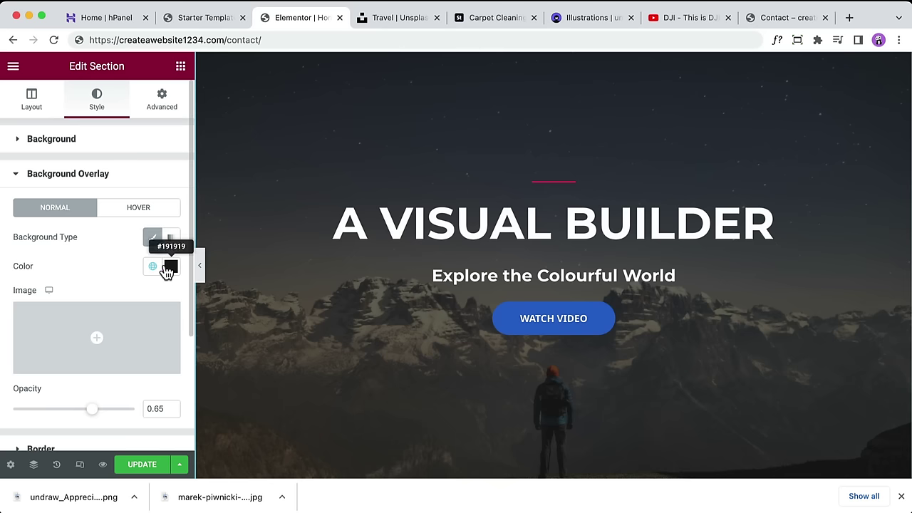
pyautogui.click(171, 268)
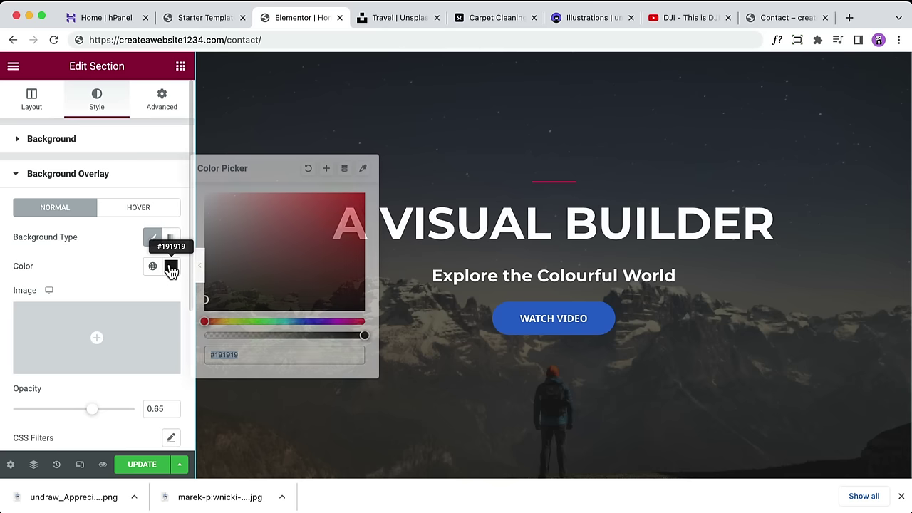
pyautogui.moveTo(254, 335)
pyautogui.mouseDown()
pyautogui.moveTo(232, 336)
pyautogui.moveTo(272, 337)
pyautogui.moveTo(262, 337)
pyautogui.mouseUp()
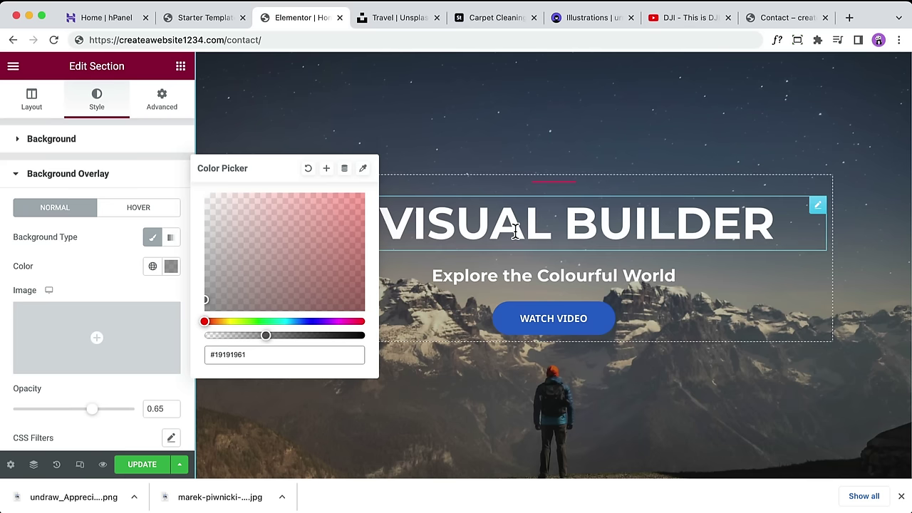
pyautogui.moveTo(260, 335); pyautogui.dragTo(203, 337)
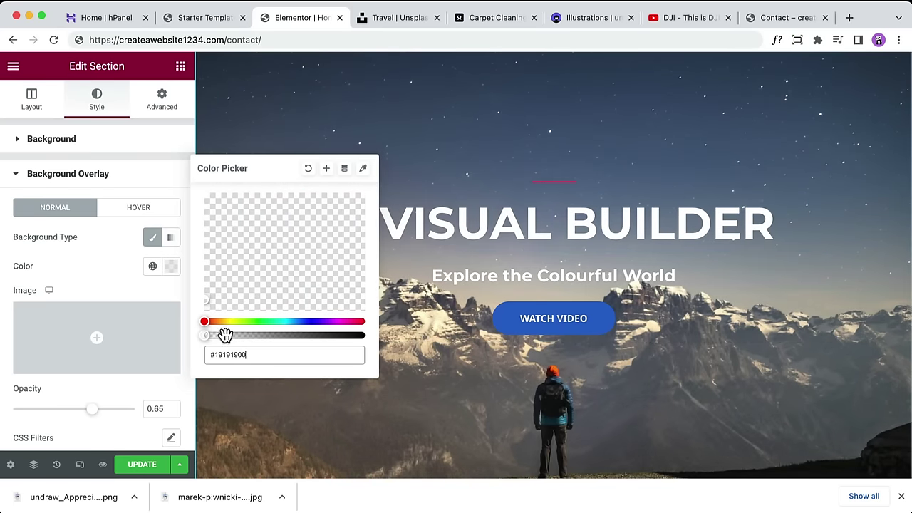
pyautogui.click(220, 337)
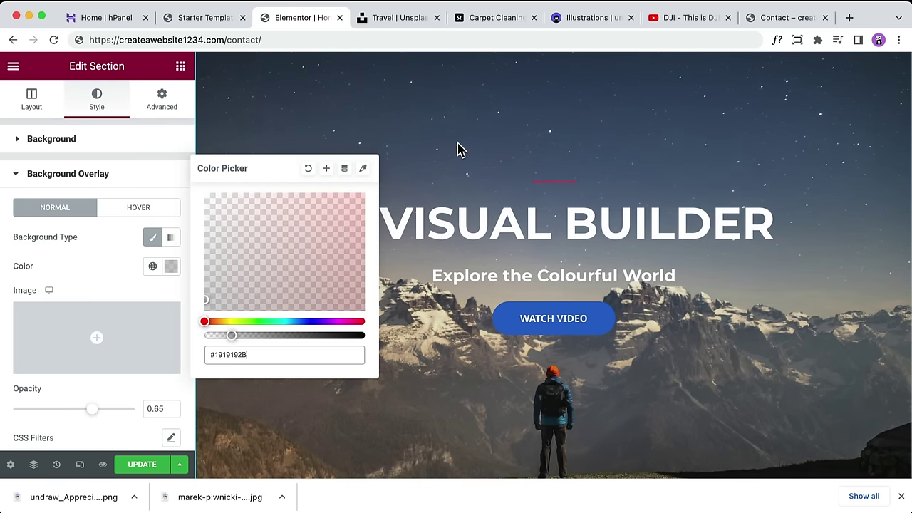
pyautogui.click(432, 225)
# Raise the heading's text shadow colour opacity to 0.37
pyautogui.scroll(-5, 45, 342)
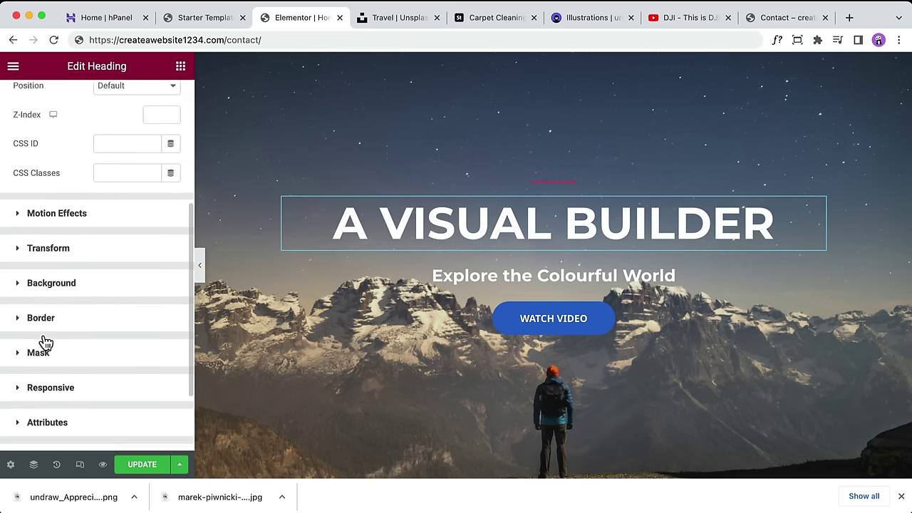
pyautogui.scroll(3, 45, 342)
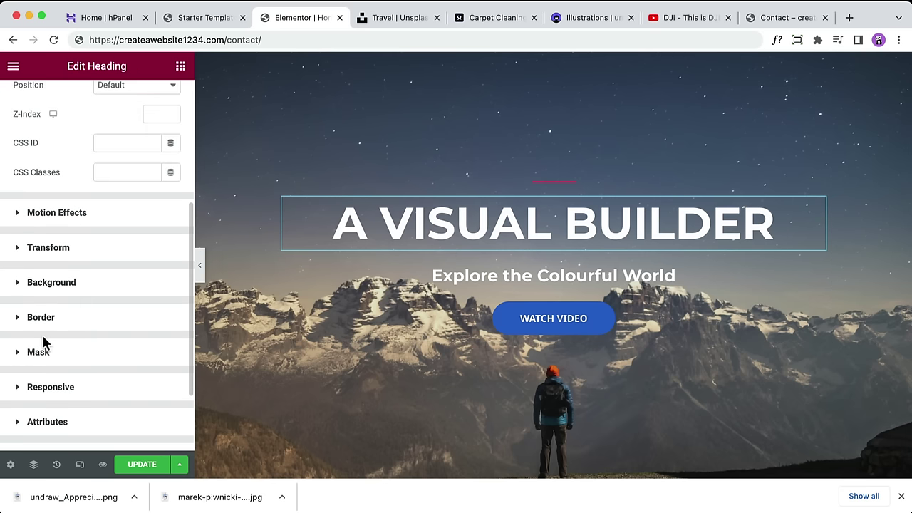
pyautogui.scroll(-1, 43, 342)
pyautogui.scroll(-2, 88, 344)
pyautogui.scroll(4, 85, 344)
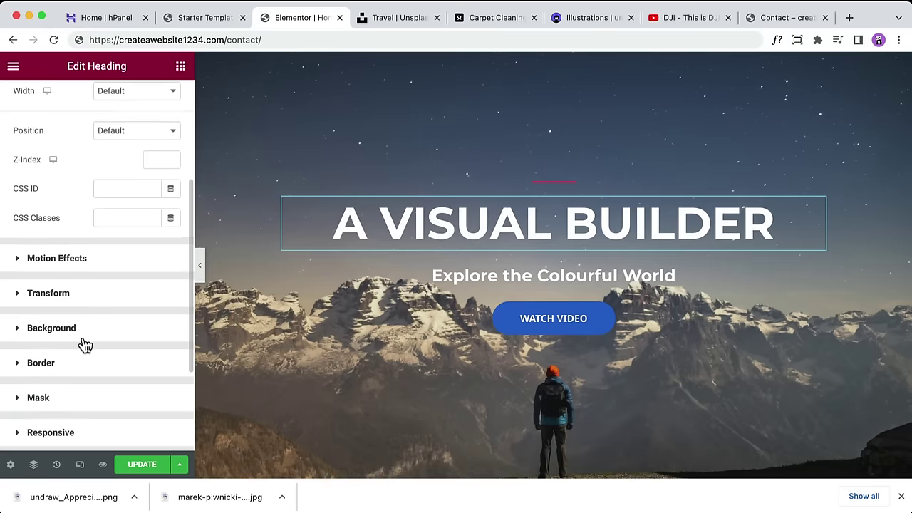
pyautogui.scroll(6, 83, 343)
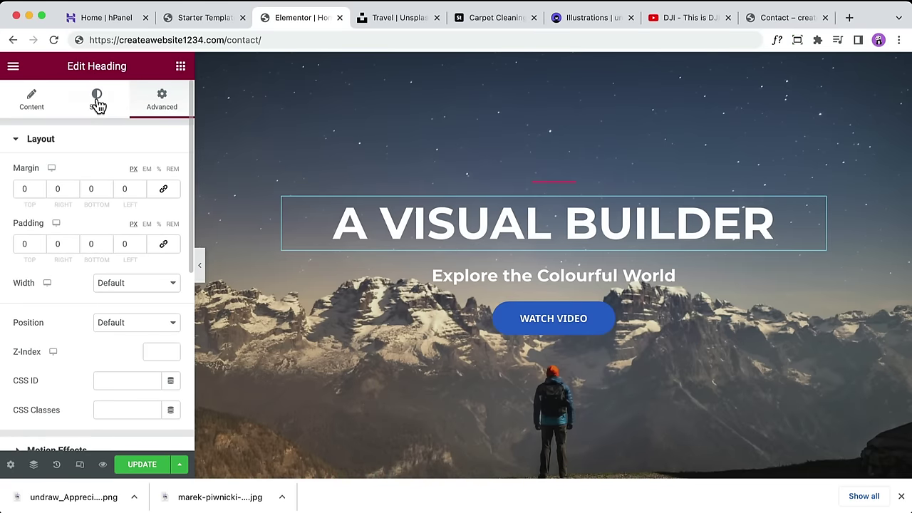
pyautogui.click(98, 104)
pyautogui.click(172, 262)
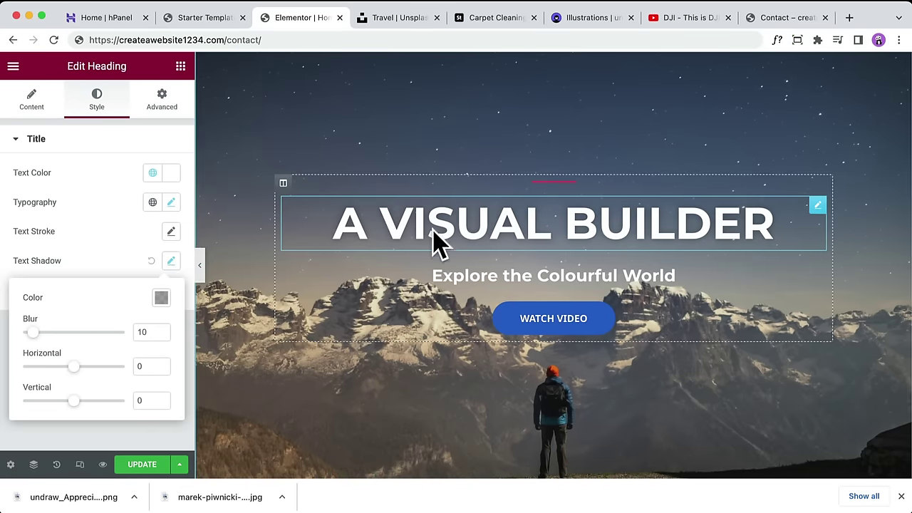
pyautogui.click(161, 297)
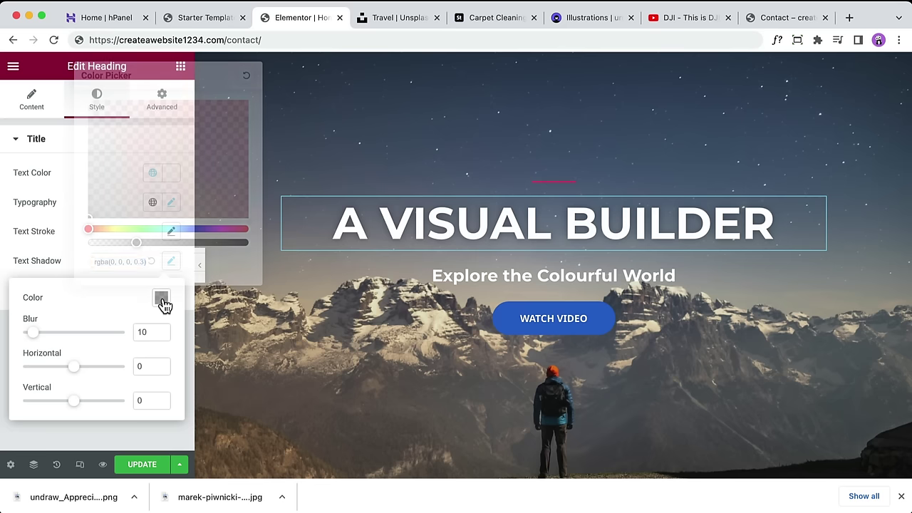
pyautogui.click(146, 243)
pyautogui.click(39, 253)
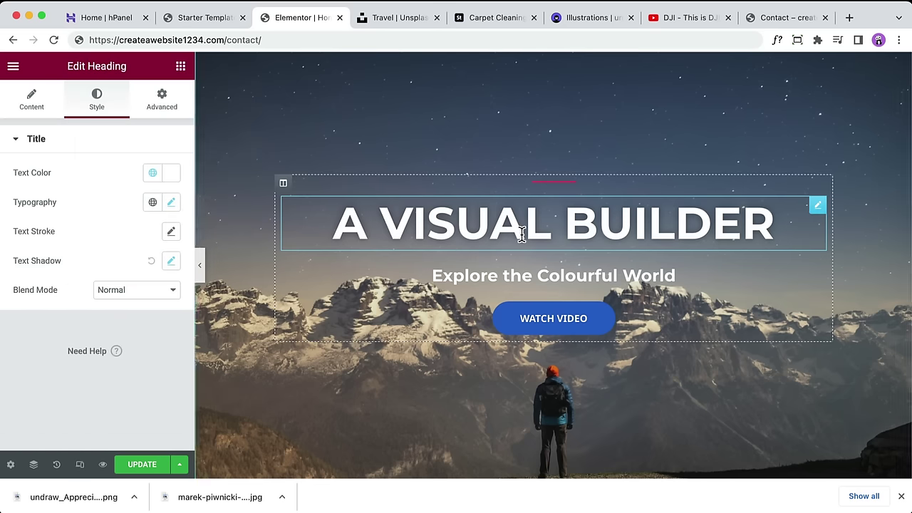
# Switch the hero section's background type to Video
pyautogui.scroll(-3, 577, 285)
pyautogui.scroll(2, 596, 301)
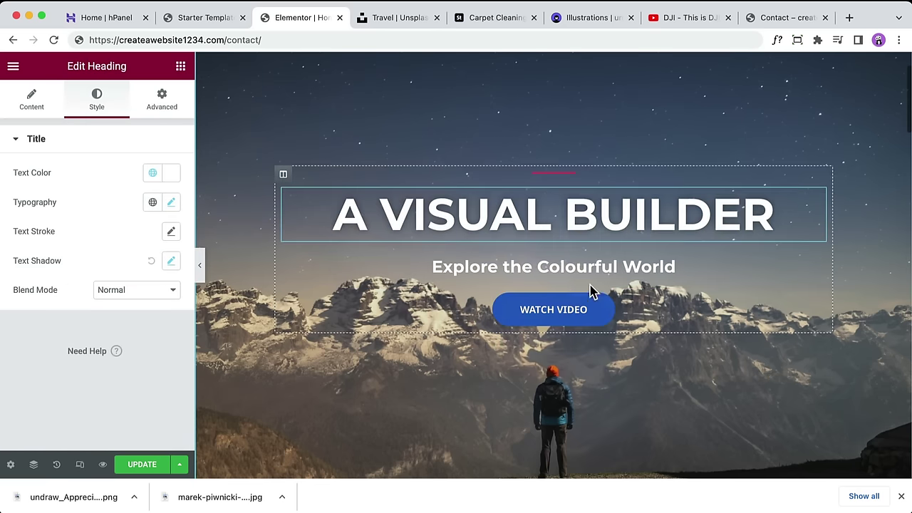
pyautogui.scroll(-2, 546, 260)
pyautogui.scroll(4, 541, 259)
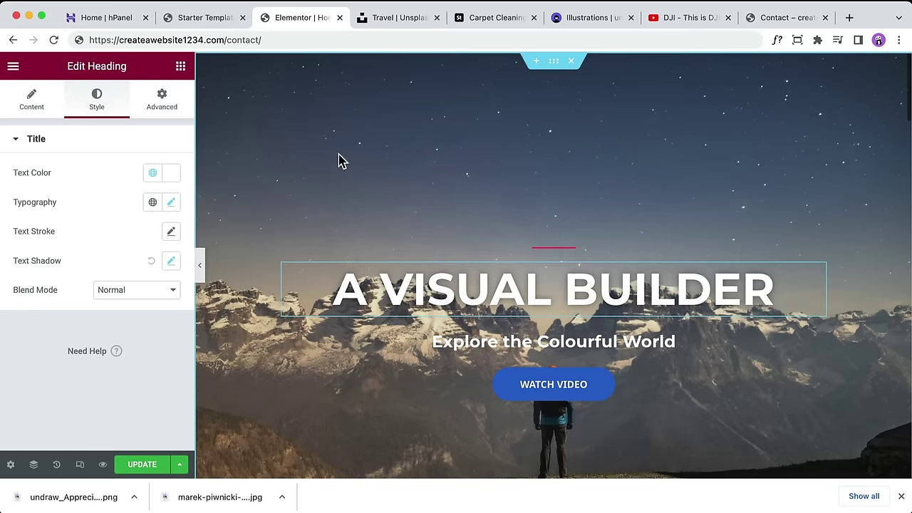
pyautogui.click(554, 62)
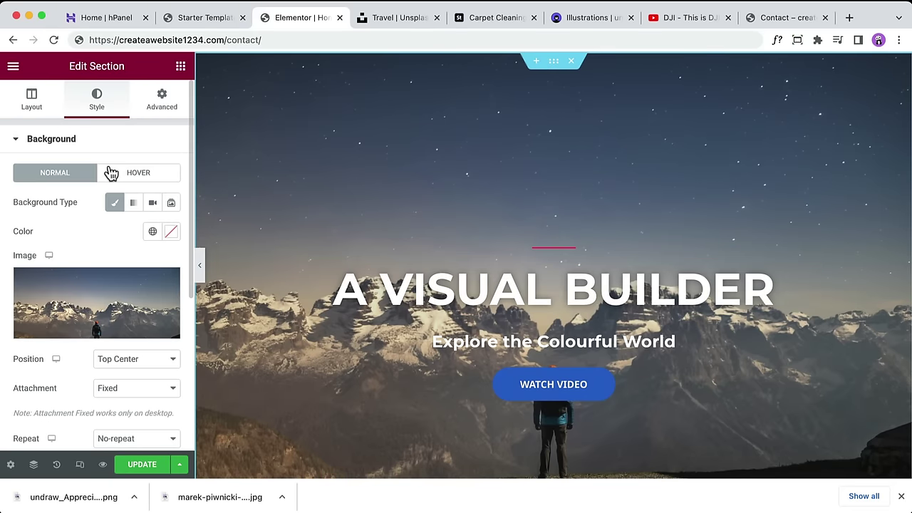
pyautogui.click(134, 204)
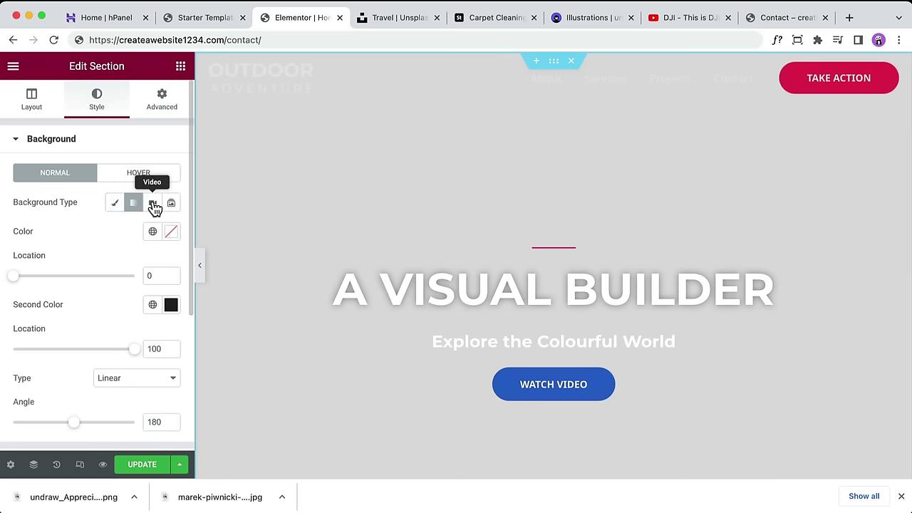
pyautogui.click(153, 204)
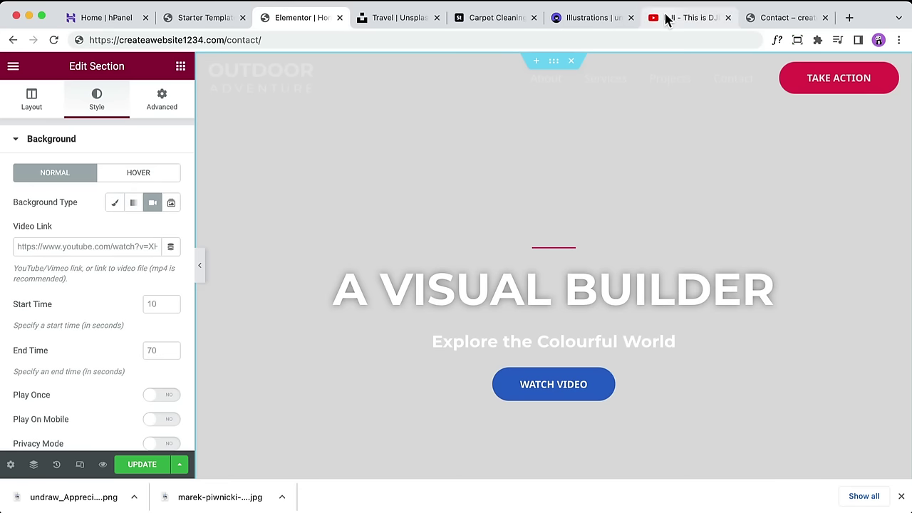
# Copy the DJI video's web address from the YouTube tab and return to the editor
pyautogui.click(665, 18)
pyautogui.click(359, 40)
pyautogui.rightClick(204, 41)
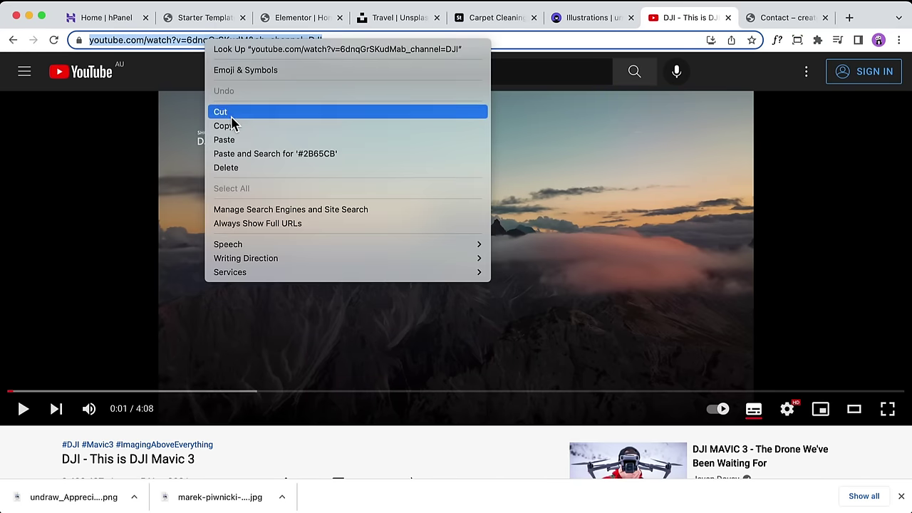
pyautogui.click(230, 125)
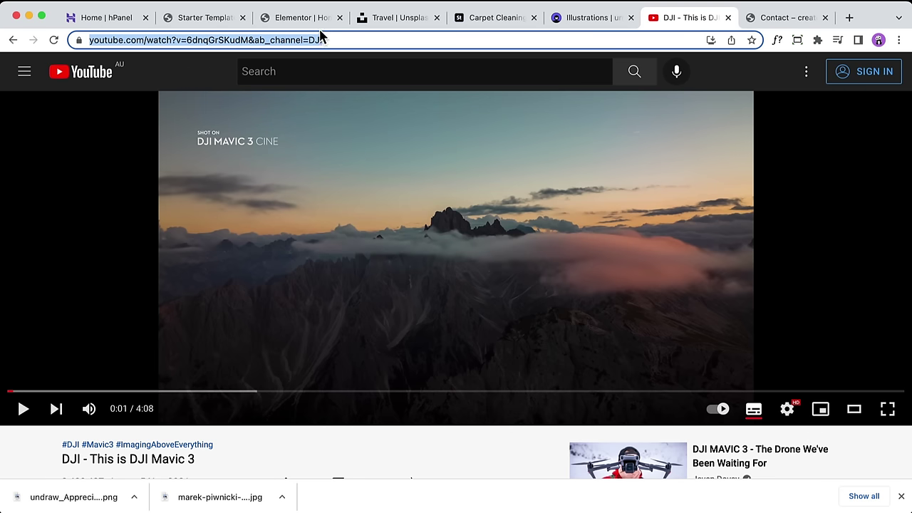
pyautogui.click(306, 18)
pyautogui.click(122, 246)
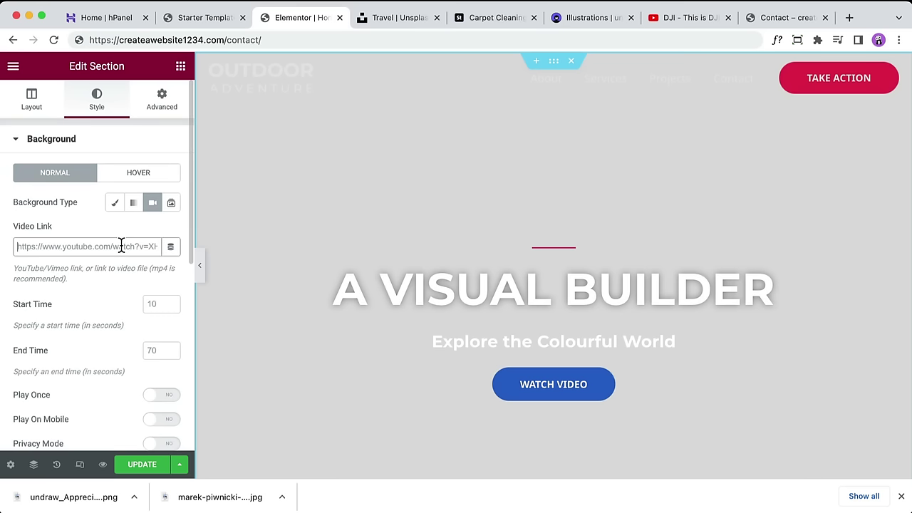
pyautogui.press('super+v')
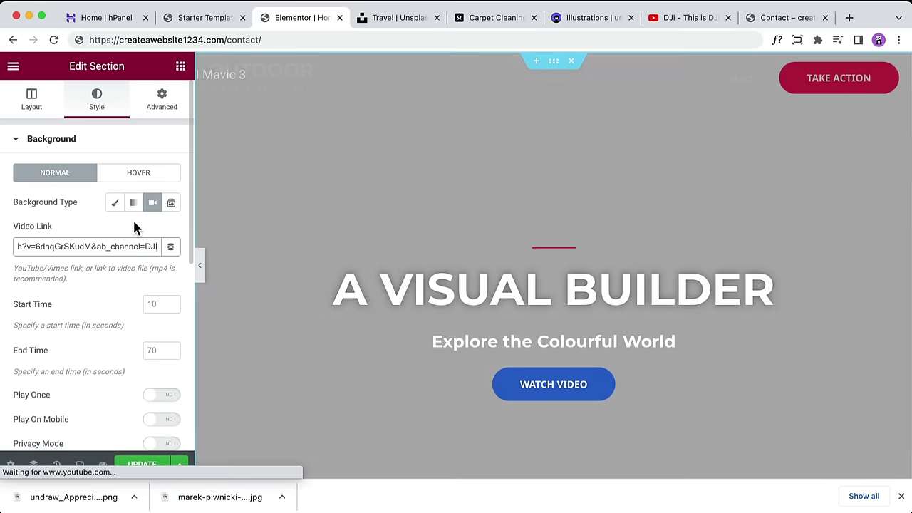
pyautogui.scroll(-4, 552, 193)
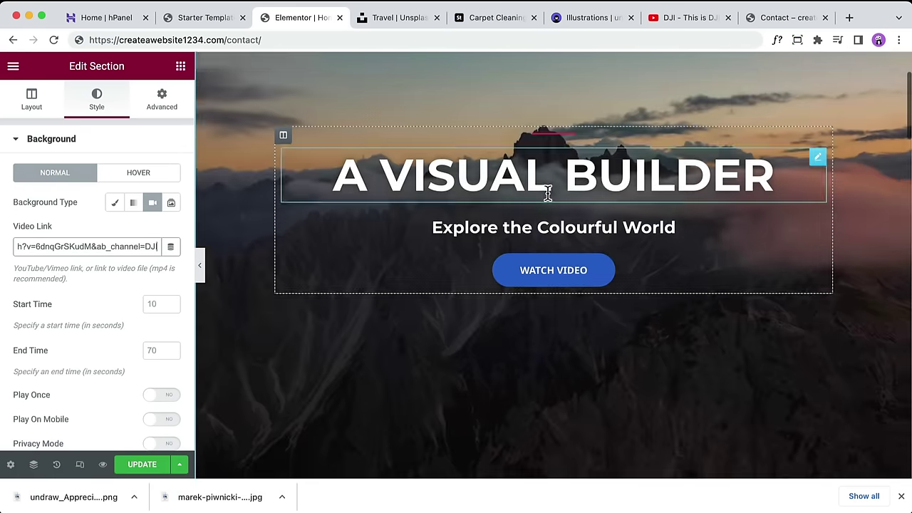
pyautogui.scroll(-2, 548, 194)
pyautogui.scroll(5, 546, 197)
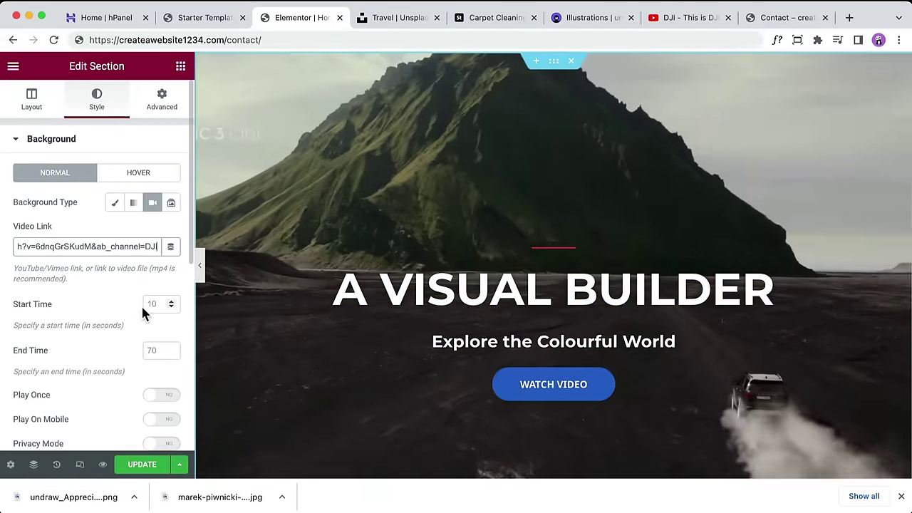
pyautogui.scroll(-3, 139, 326)
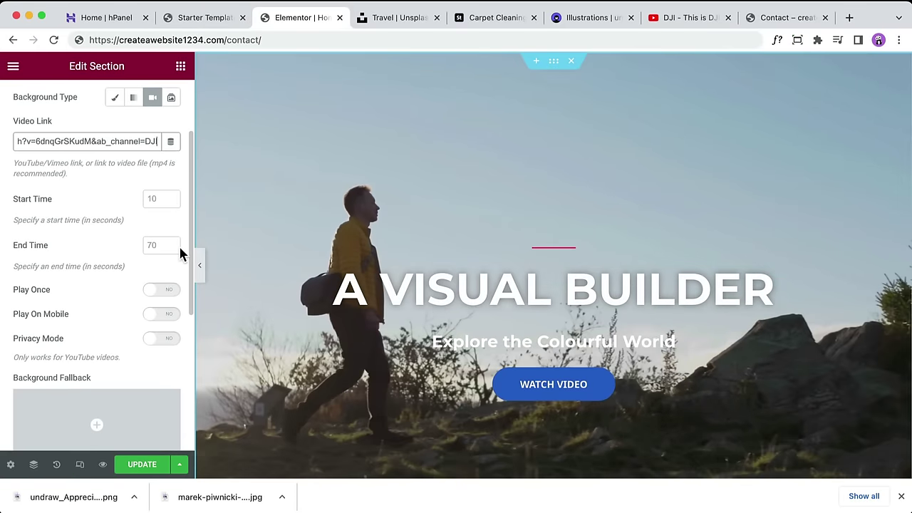
pyautogui.scroll(-4, 135, 275)
pyautogui.scroll(-3, 128, 278)
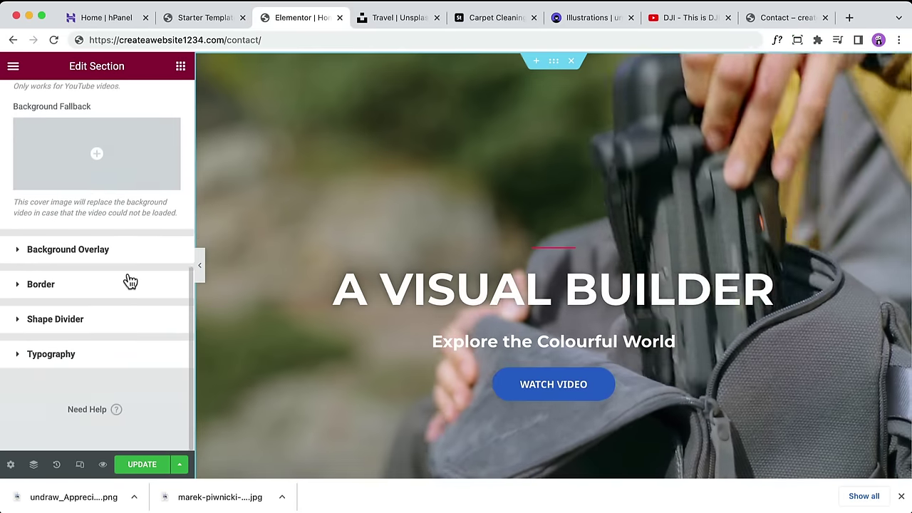
pyautogui.scroll(3, 127, 278)
pyautogui.scroll(2, 128, 279)
pyautogui.scroll(-5, 129, 280)
pyautogui.scroll(4, 129, 281)
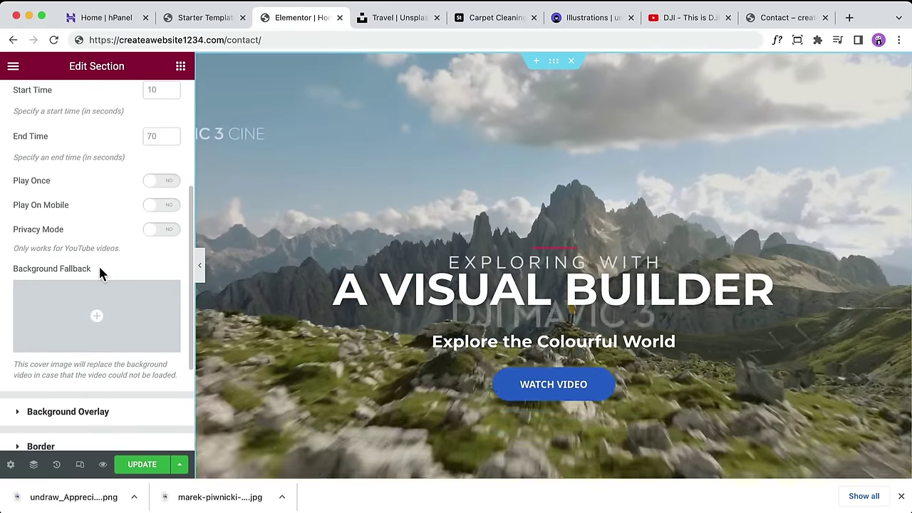
pyautogui.moveTo(89, 311)
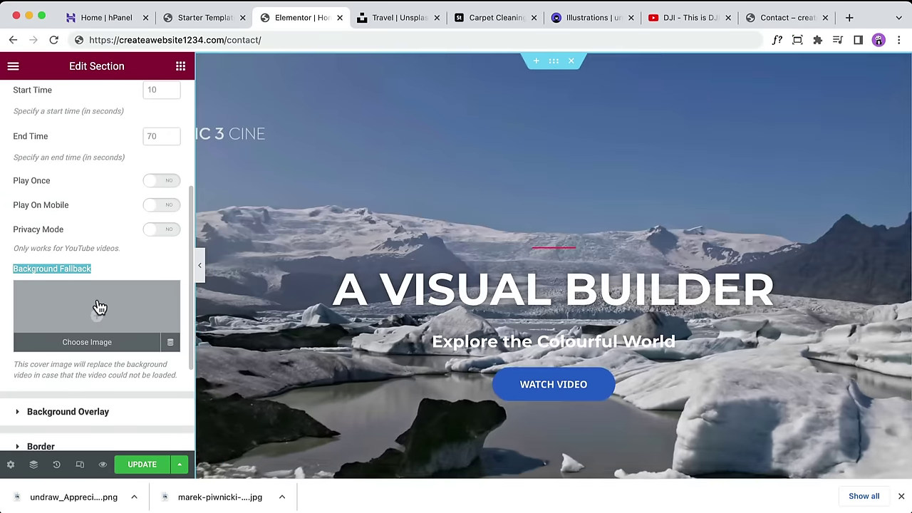
# Set the starry mountain photo as the video background's fallback image
pyautogui.click(94, 309)
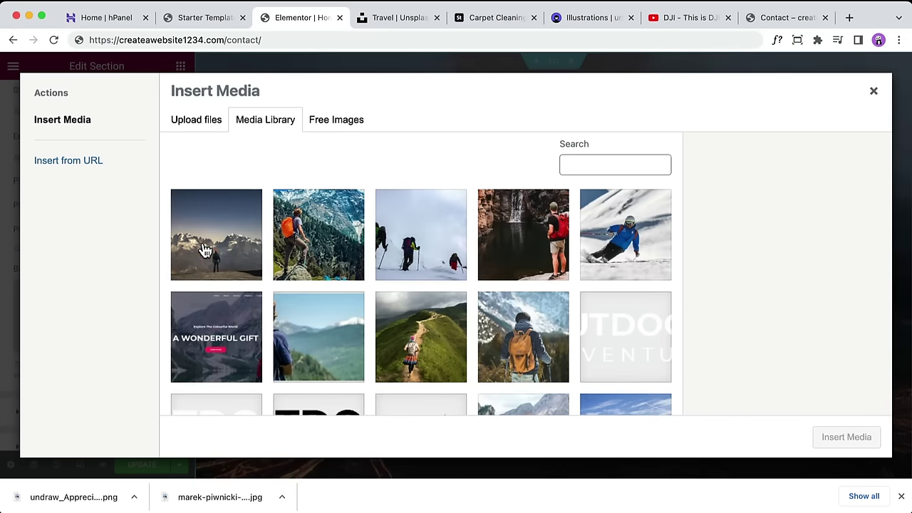
pyautogui.click(203, 244)
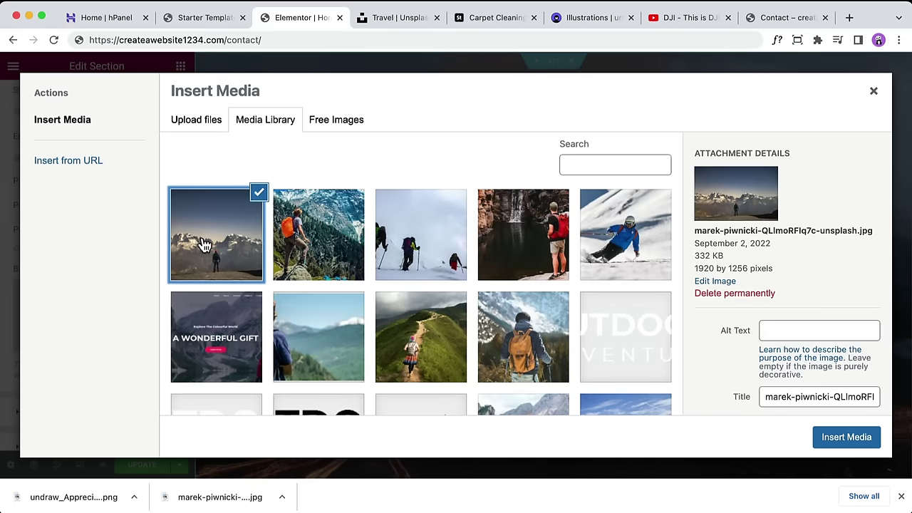
pyautogui.click(849, 438)
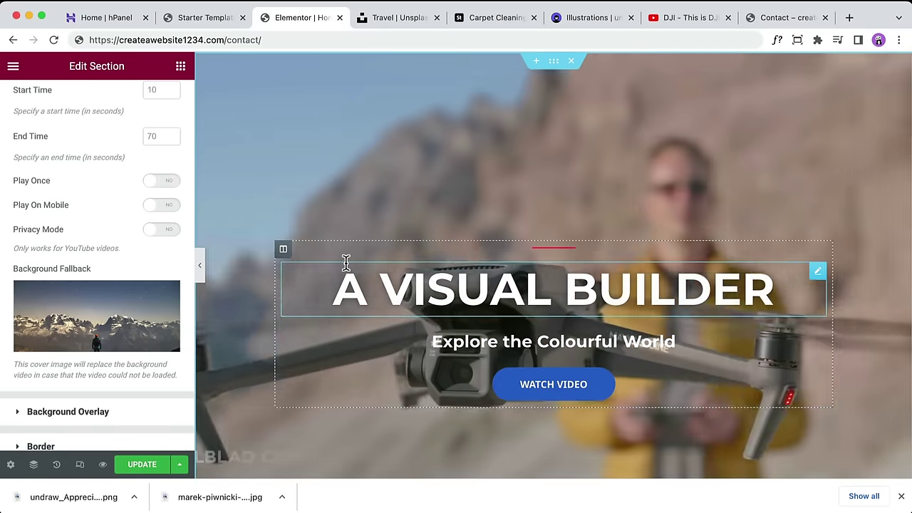
# Switch the hero background type back to Classic and save the page with Update
pyautogui.scroll(6, 129, 224)
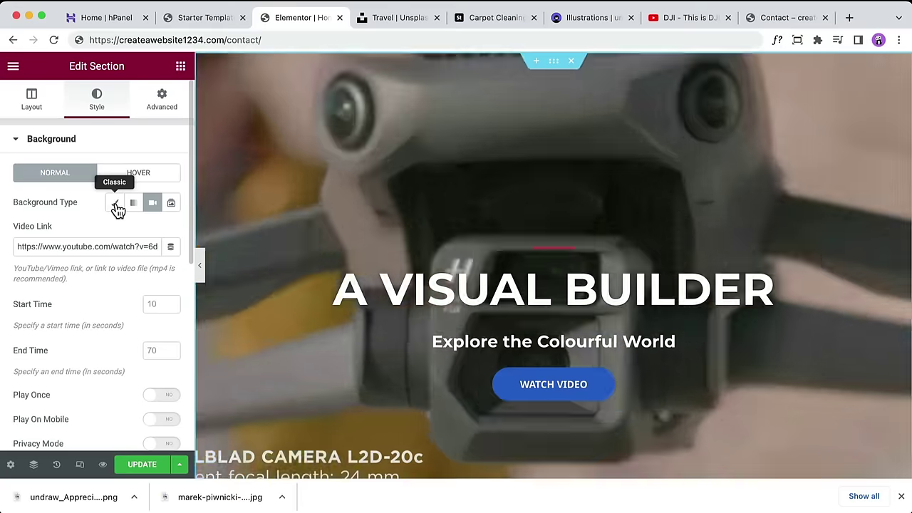
pyautogui.click(116, 205)
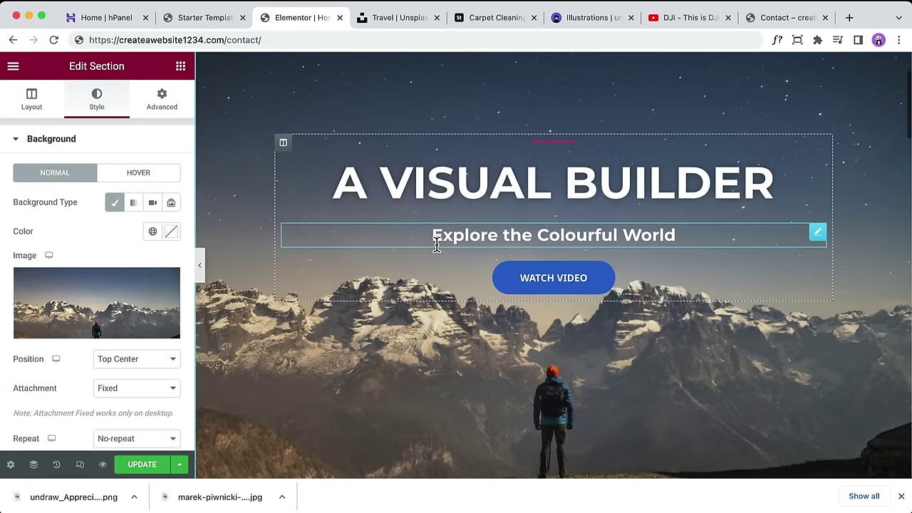
pyautogui.scroll(-5, 21, 244)
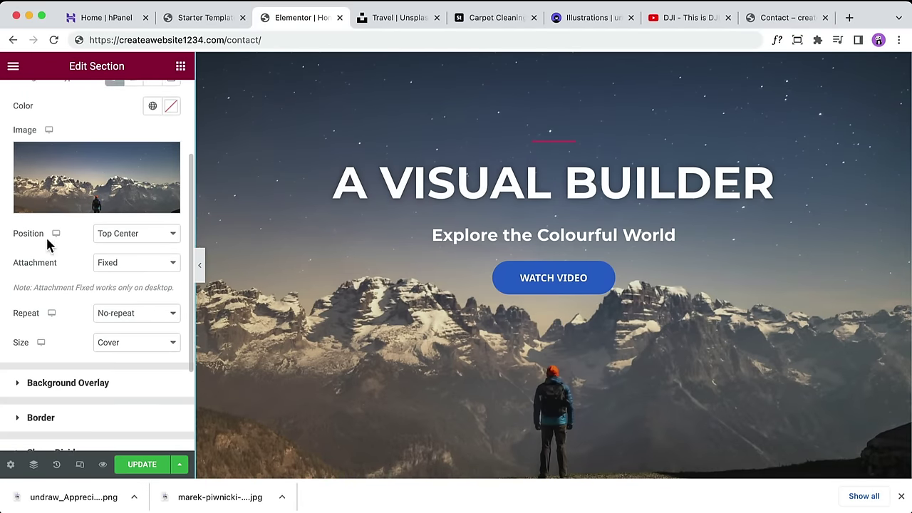
pyautogui.click(131, 467)
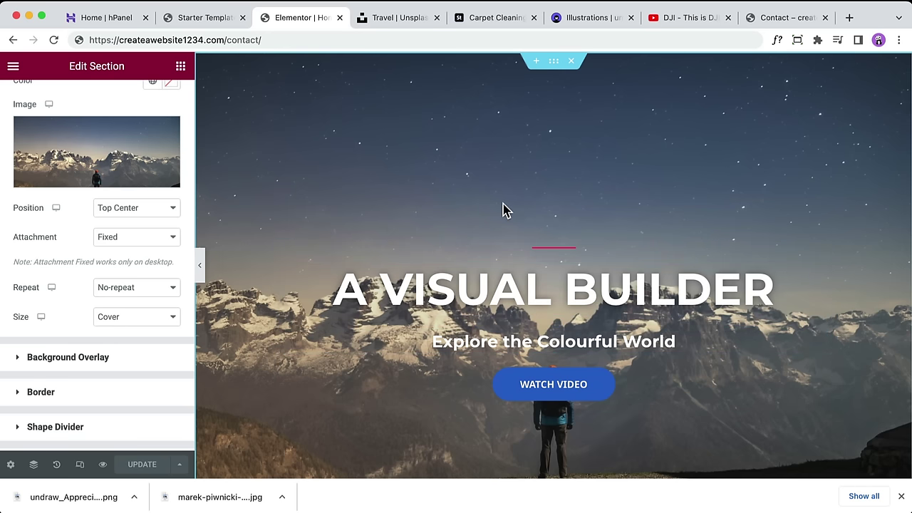
pyautogui.scroll(-5, 503, 210)
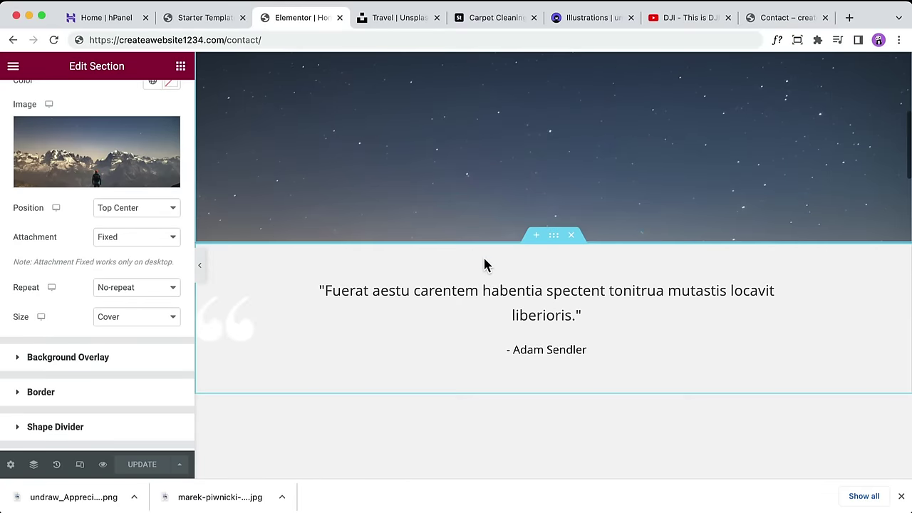
pyautogui.scroll(-2, 485, 265)
pyautogui.scroll(1, 483, 265)
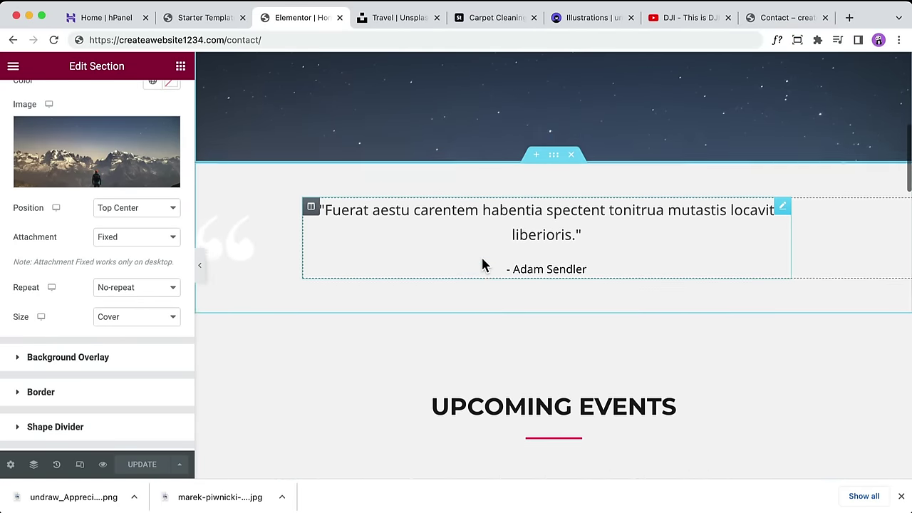
pyautogui.scroll(-5, 482, 265)
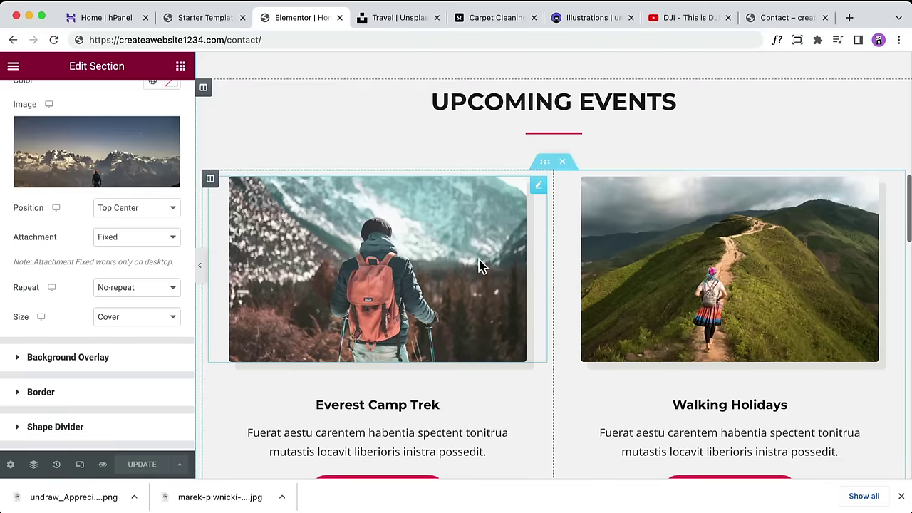
pyautogui.scroll(1, 456, 278)
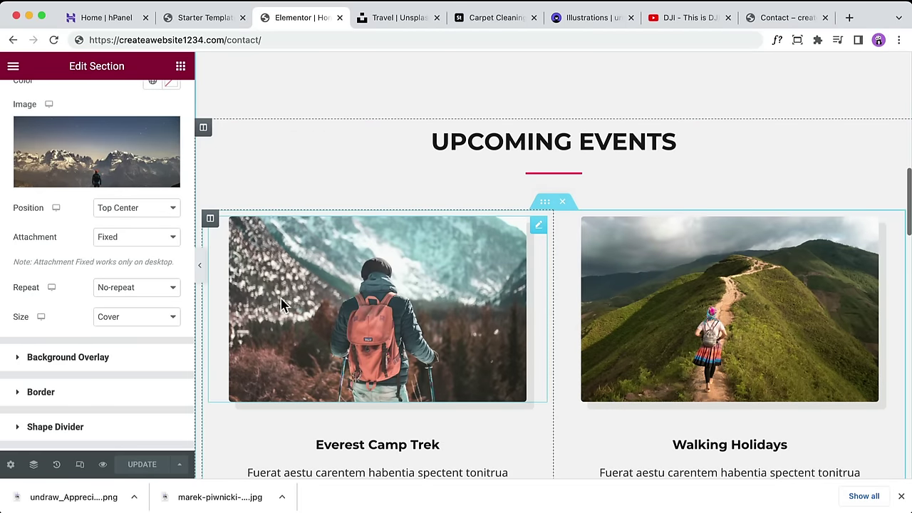
pyautogui.click(396, 283)
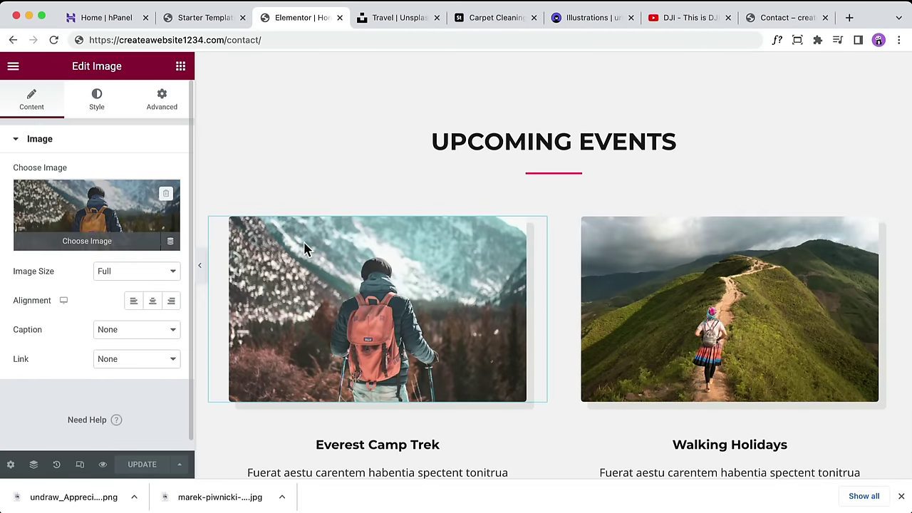
pyautogui.scroll(-2, 306, 251)
pyautogui.click(378, 364)
pyautogui.scroll(-1, 378, 369)
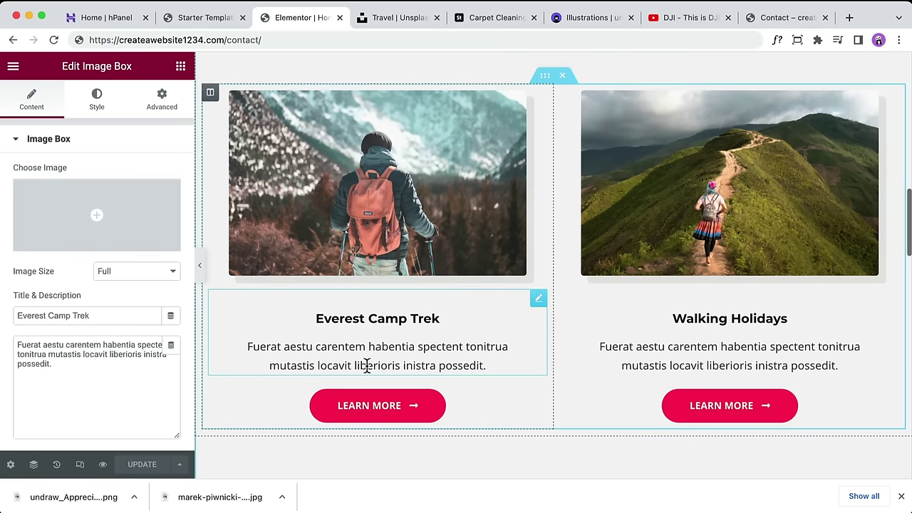
pyautogui.click(455, 397)
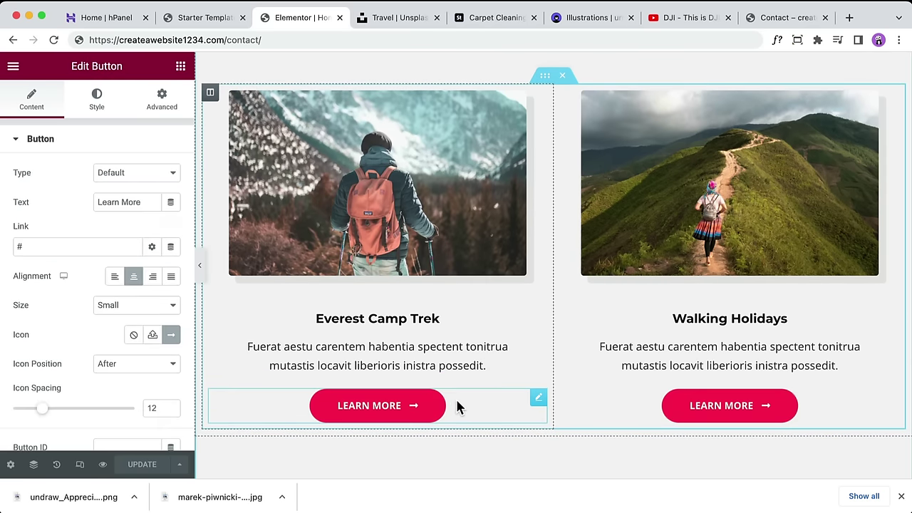
pyautogui.click(179, 67)
pyautogui.scroll(-1, 109, 250)
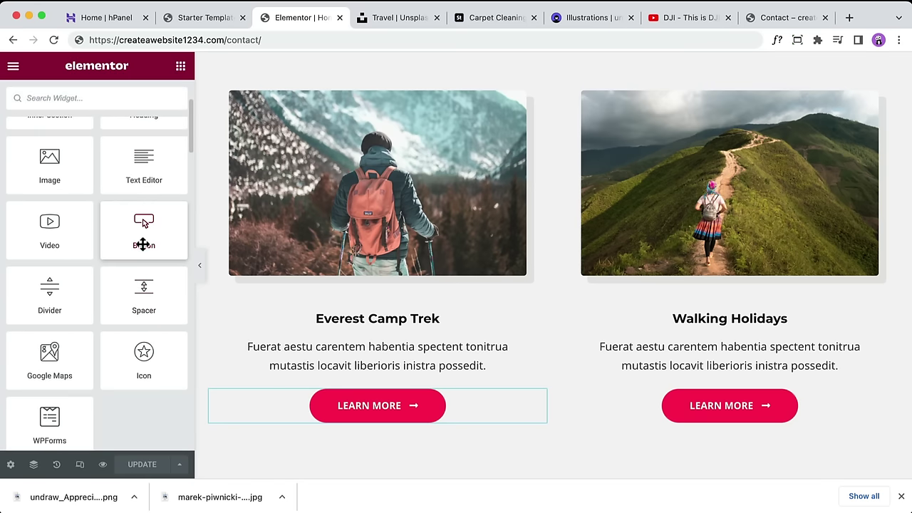
pyautogui.scroll(1, 266, 254)
pyautogui.moveTo(148, 240); pyautogui.dragTo(431, 356)
pyautogui.scroll(-1, 536, 385)
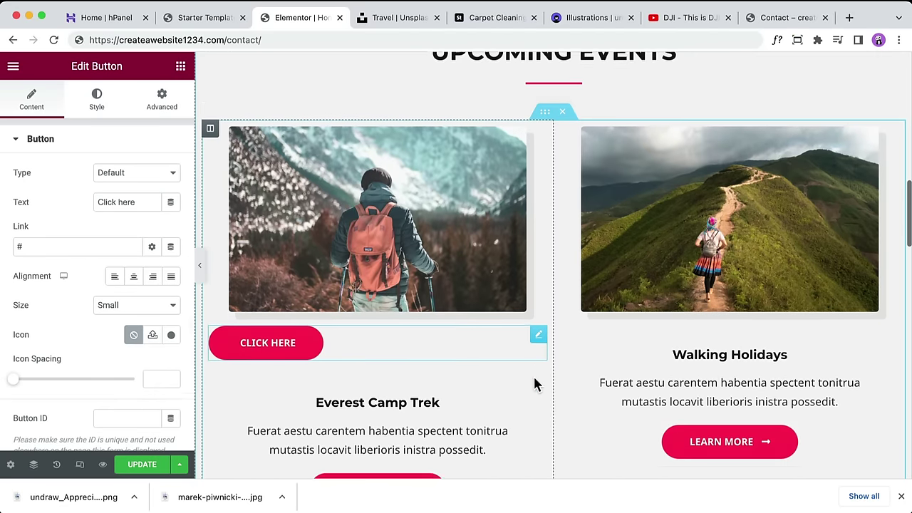
pyautogui.scroll(-1, 534, 379)
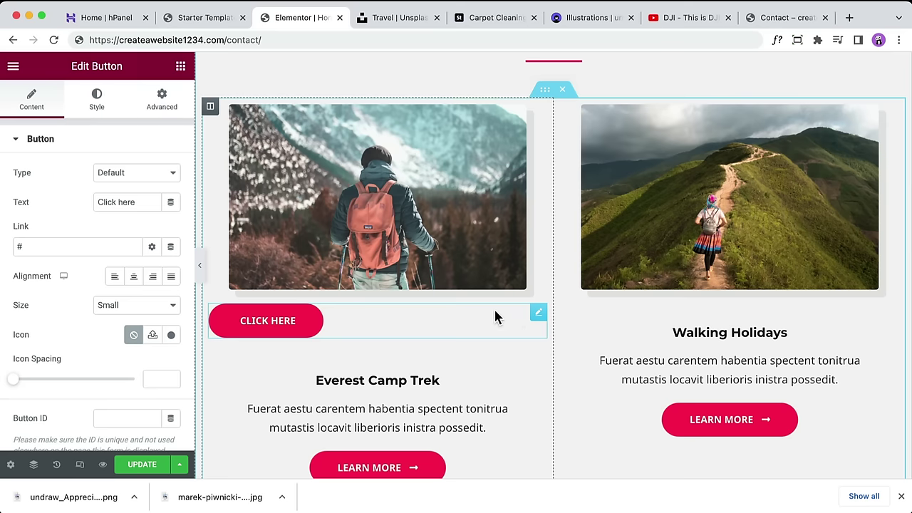
pyautogui.press('Delete')
pyautogui.scroll(10, 497, 321)
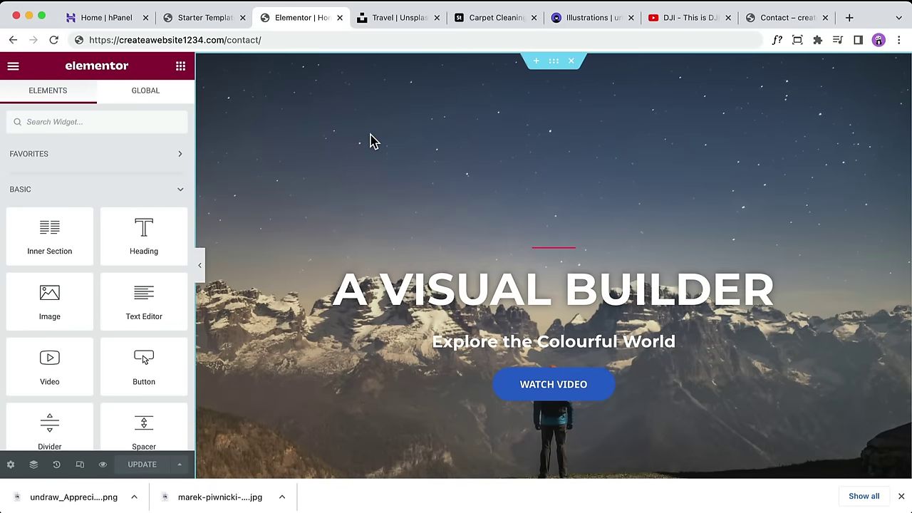
# Delete the Upcoming Events, Explore the World and Upcoming Tours & Destination sections
pyautogui.scroll(-3, 364, 260)
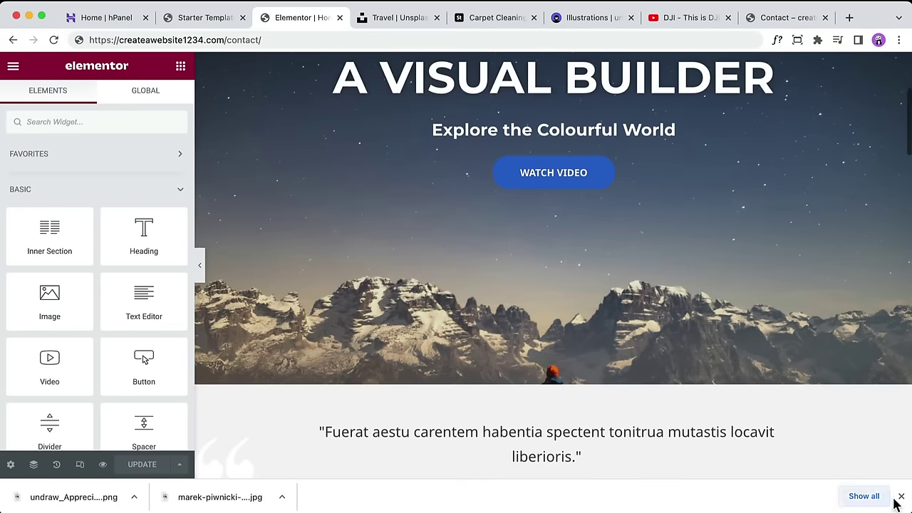
pyautogui.scroll(-5, 688, 364)
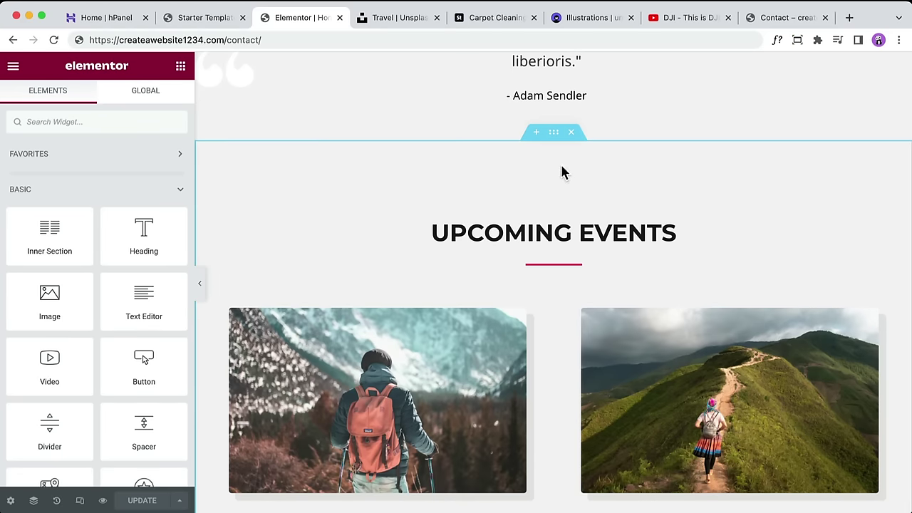
pyautogui.scroll(-5, 550, 197)
pyautogui.scroll(4, 547, 199)
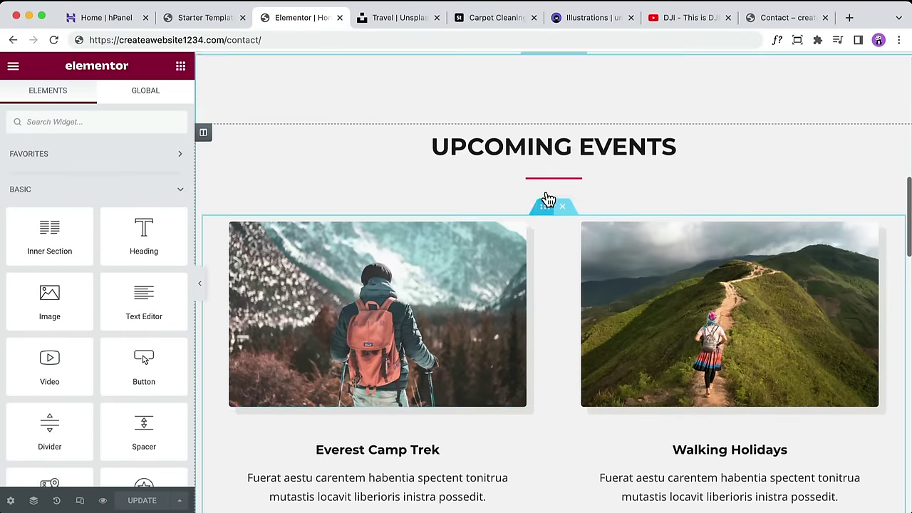
pyautogui.scroll(2, 549, 200)
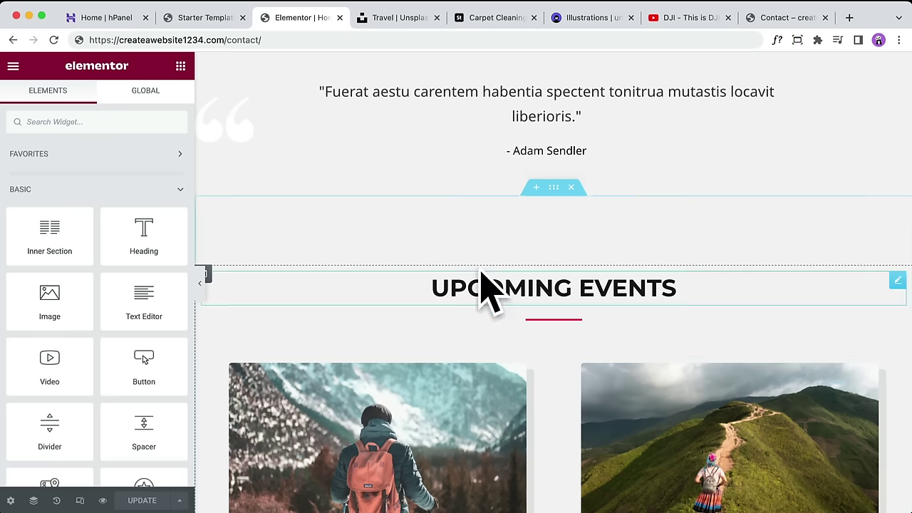
pyautogui.click(571, 191)
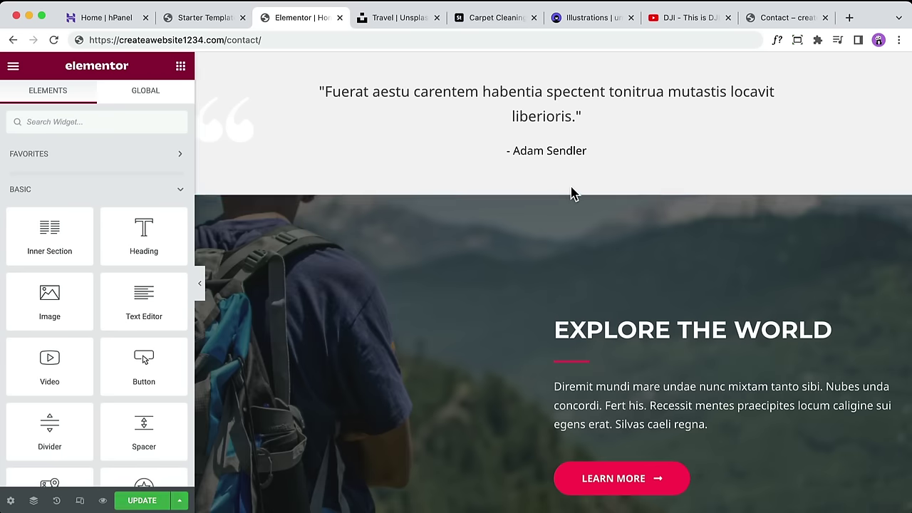
pyautogui.scroll(-1, 566, 220)
pyautogui.click(575, 157)
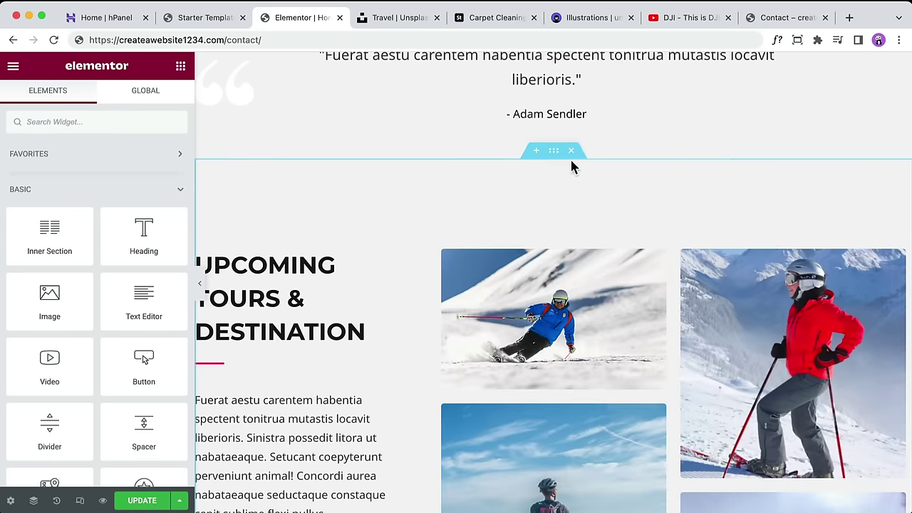
pyautogui.click(568, 149)
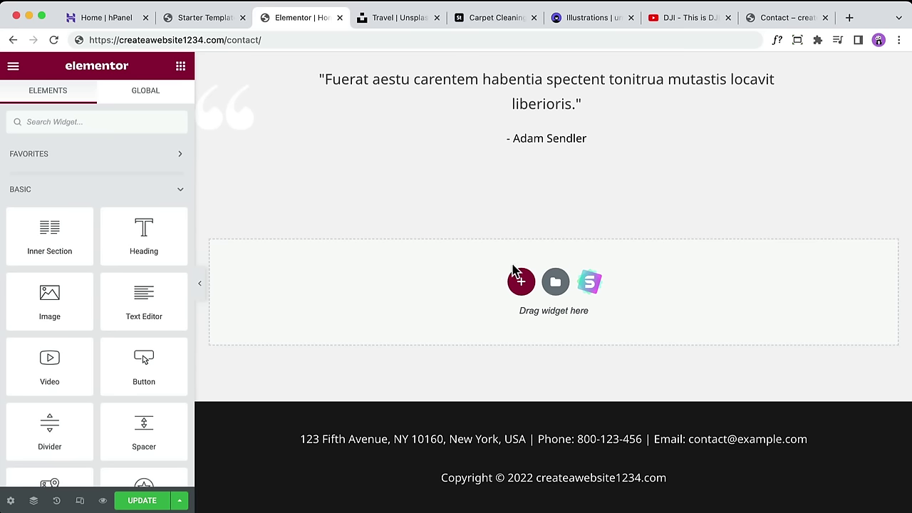
pyautogui.click(519, 284)
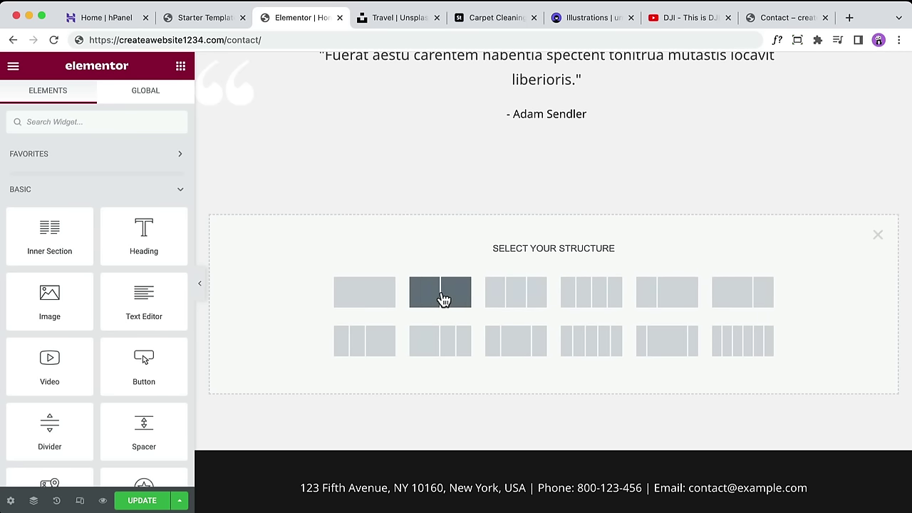
# Add a two-column section with a heading and a text paragraph in the left column
pyautogui.click(442, 294)
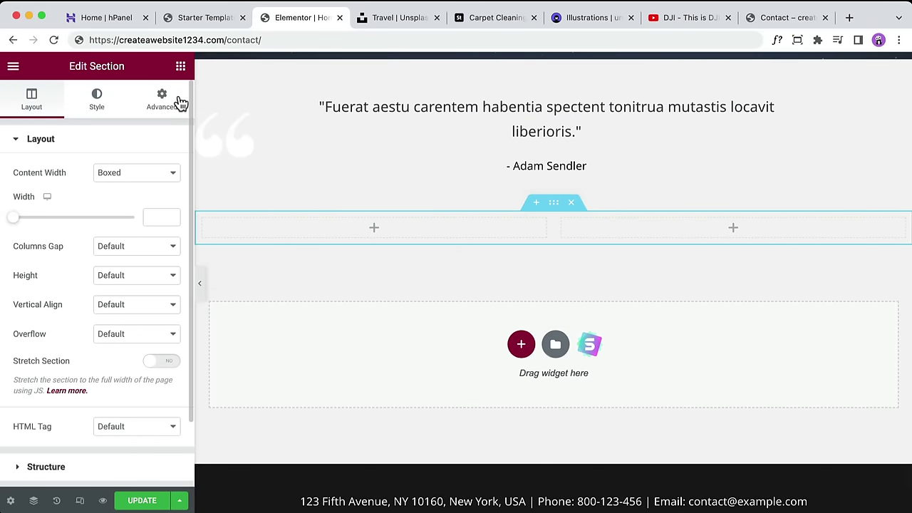
pyautogui.click(374, 232)
pyautogui.moveTo(183, 209); pyautogui.dragTo(367, 227)
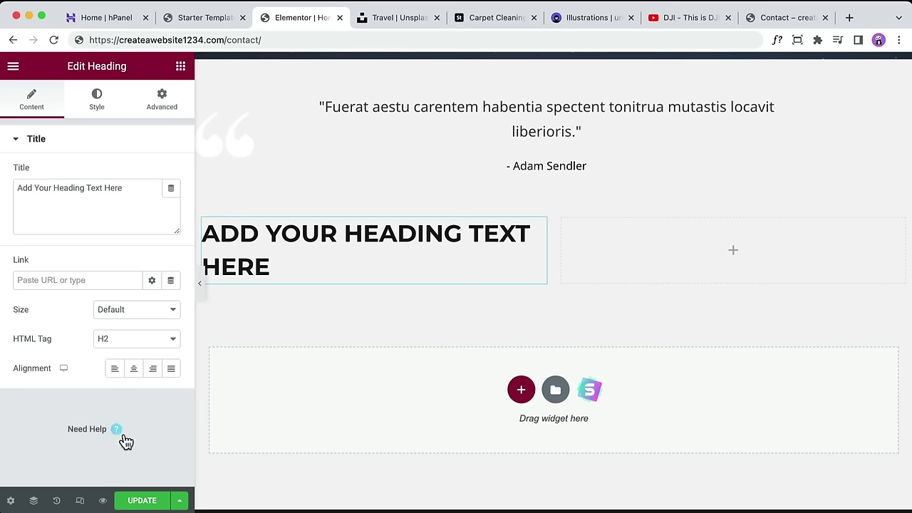
pyautogui.click(181, 66)
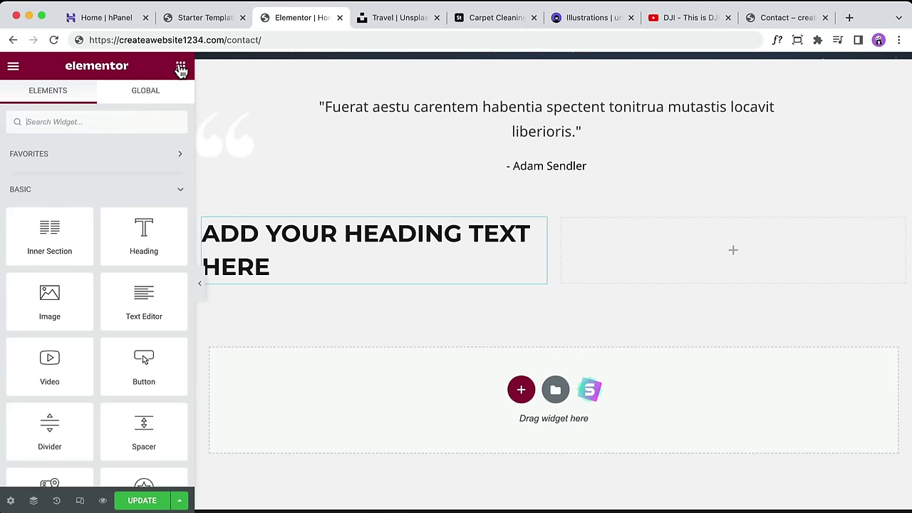
pyautogui.moveTo(142, 311); pyautogui.dragTo(284, 277)
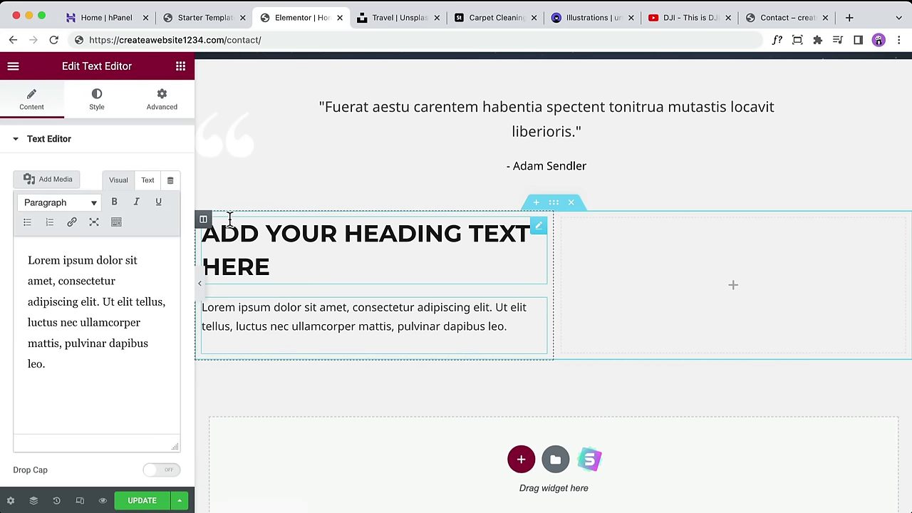
# Add a CLICK HERE button under the text and an image placeholder in the right column
pyautogui.click(181, 67)
pyautogui.scroll(-4, 99, 322)
pyautogui.moveTo(136, 240); pyautogui.dragTo(296, 346)
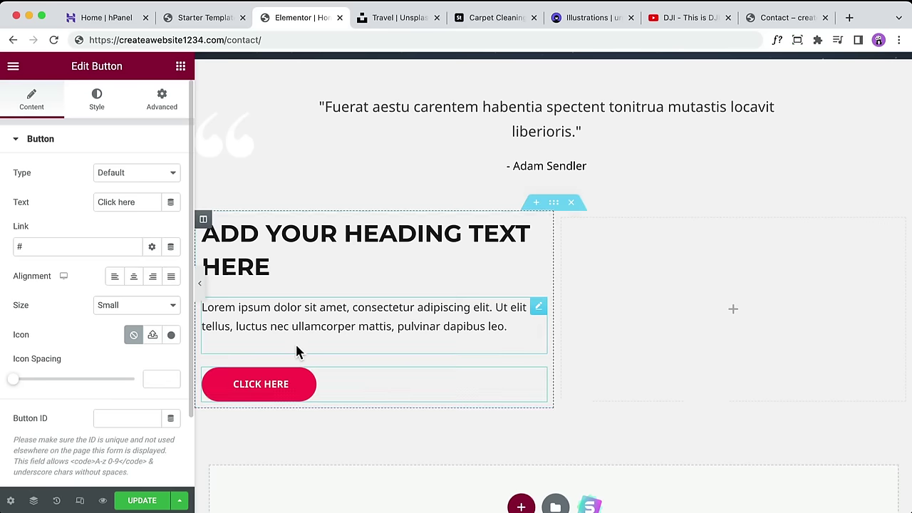
pyautogui.click(180, 67)
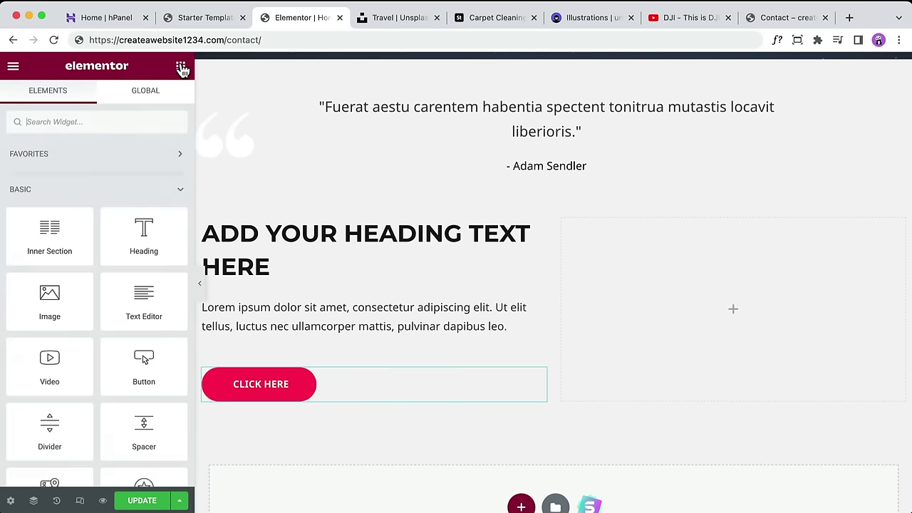
pyautogui.scroll(-3, 107, 271)
pyautogui.moveTo(47, 208); pyautogui.dragTo(755, 322)
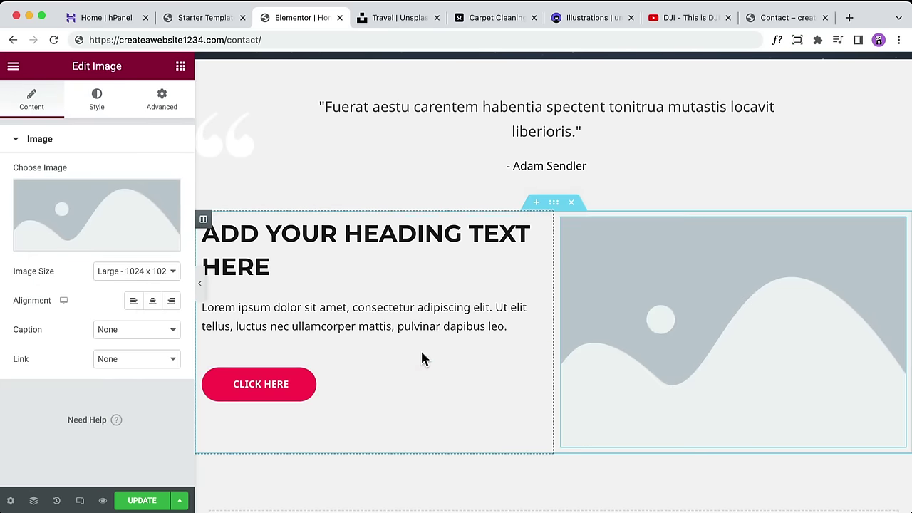
pyautogui.scroll(2, 422, 356)
pyautogui.scroll(-3, 422, 356)
pyautogui.scroll(2, 421, 360)
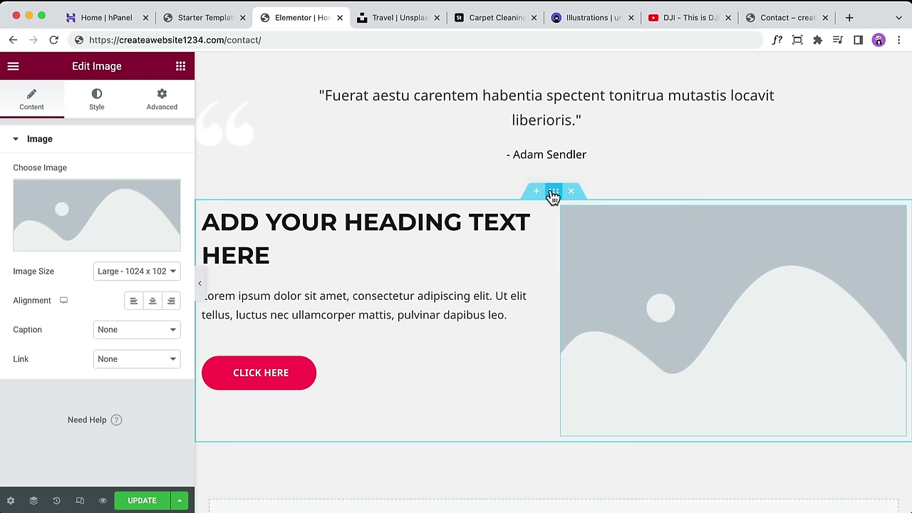
# Set the section's padding to 50 px top and bottom and 0 left and right
pyautogui.click(552, 193)
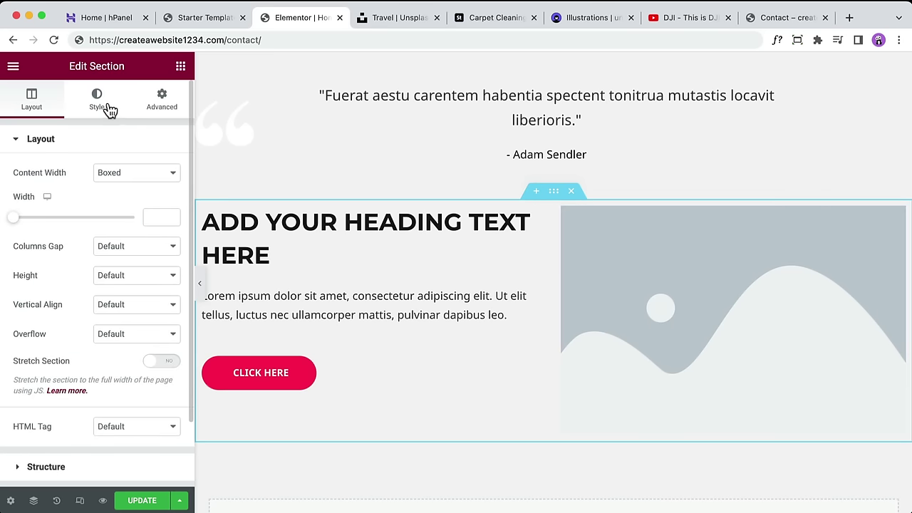
pyautogui.click(161, 100)
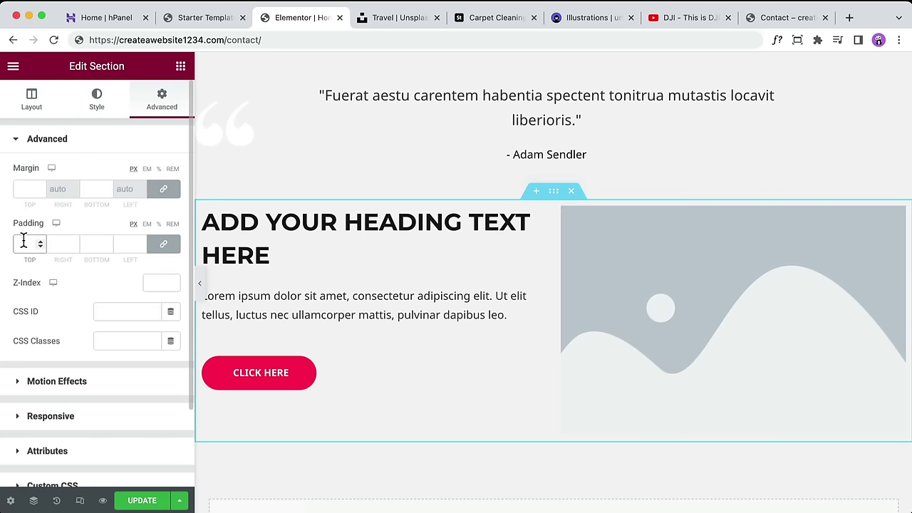
pyautogui.click(24, 241)
pyautogui.write('50')
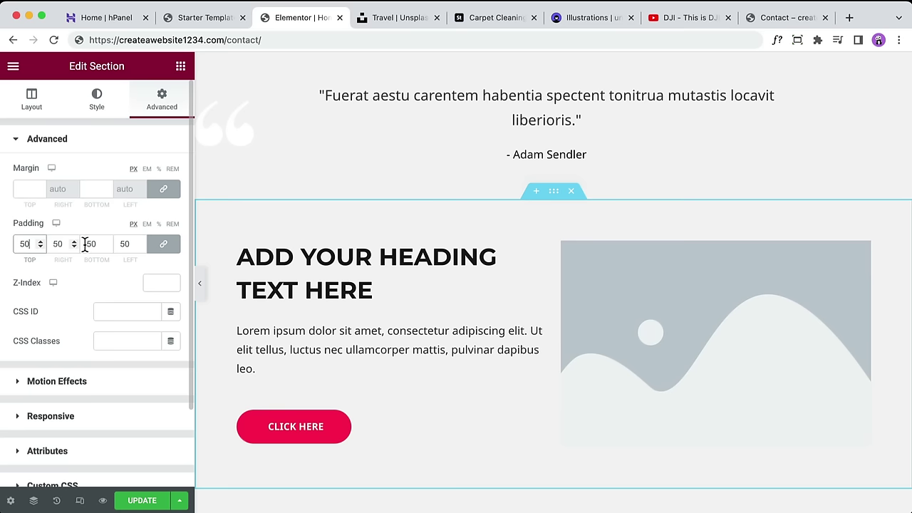
pyautogui.click(165, 248)
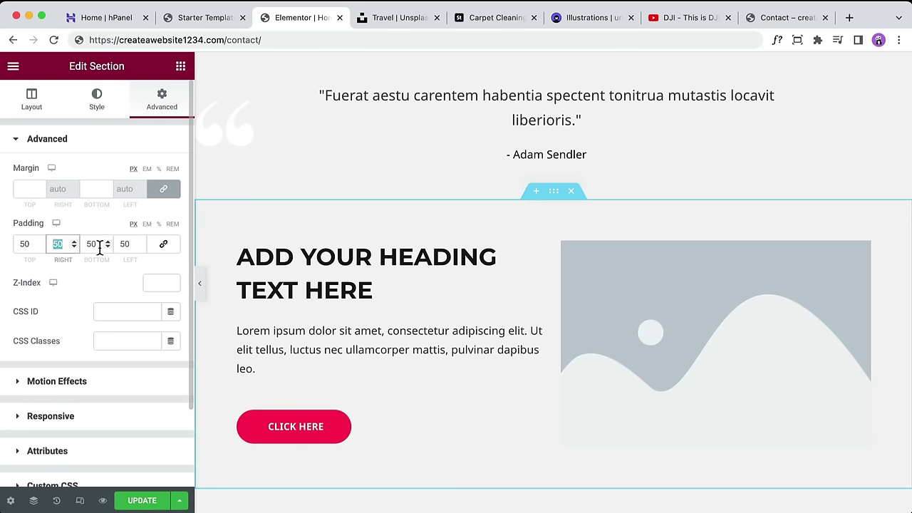
pyautogui.write('00')
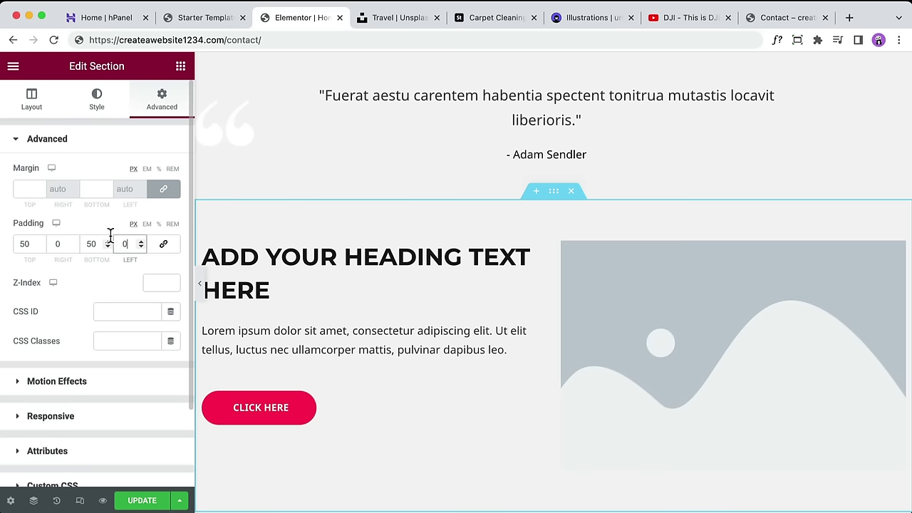
pyautogui.scroll(-2, 498, 257)
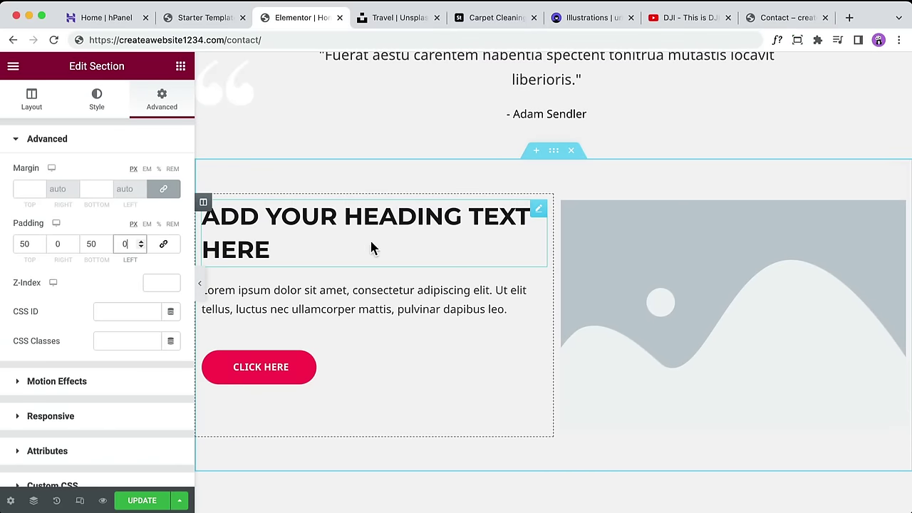
pyautogui.click(266, 249)
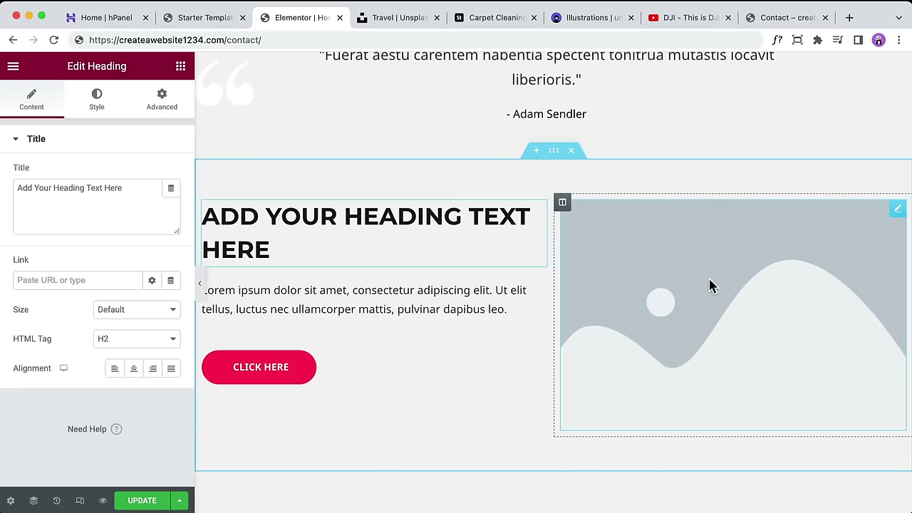
pyautogui.scroll(2, 499, 267)
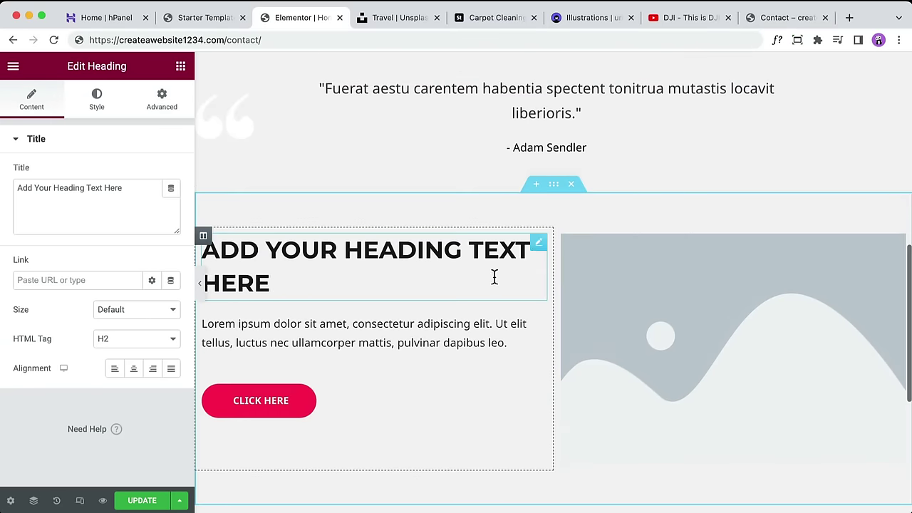
pyautogui.scroll(-5, 427, 282)
pyautogui.scroll(-2, 464, 282)
pyautogui.scroll(3, 464, 282)
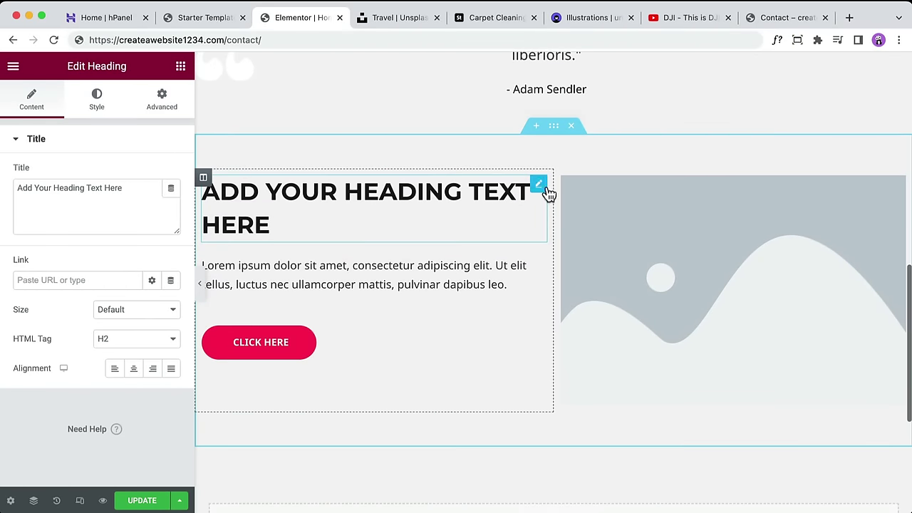
pyautogui.rightClick(554, 128)
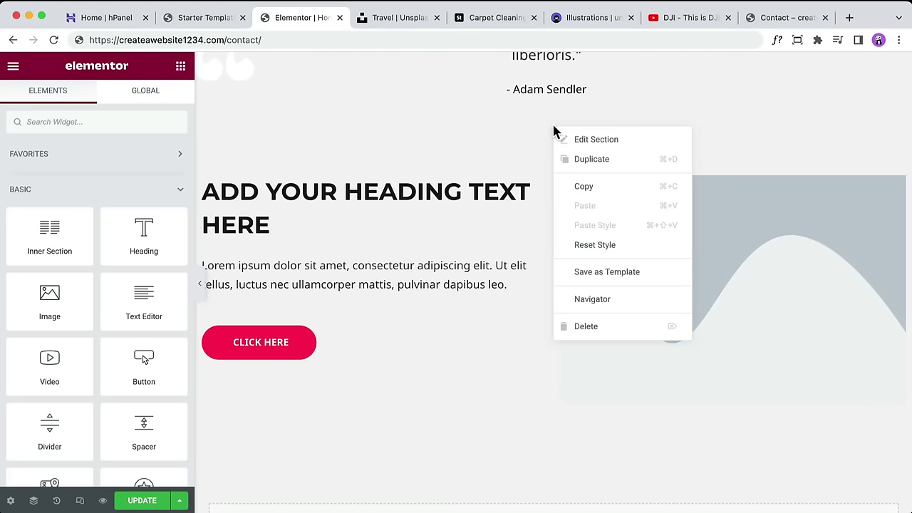
pyautogui.click(591, 159)
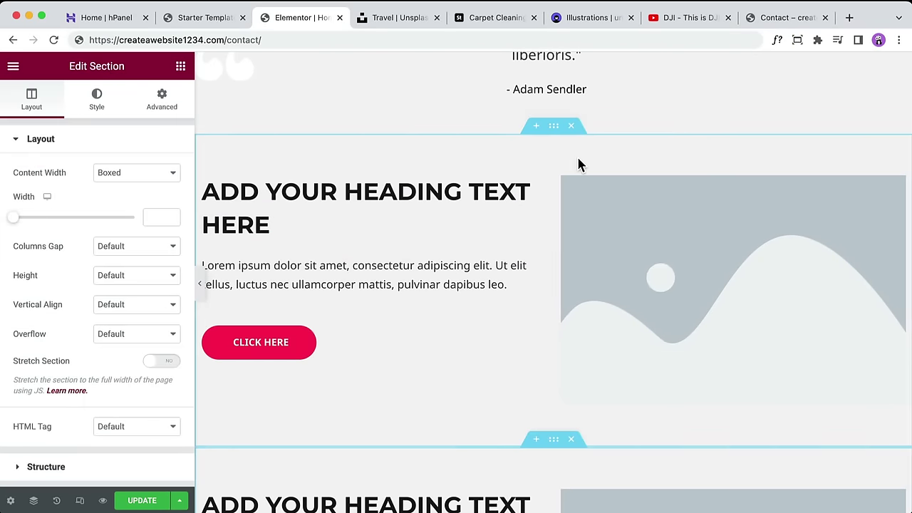
pyautogui.scroll(-4, 510, 208)
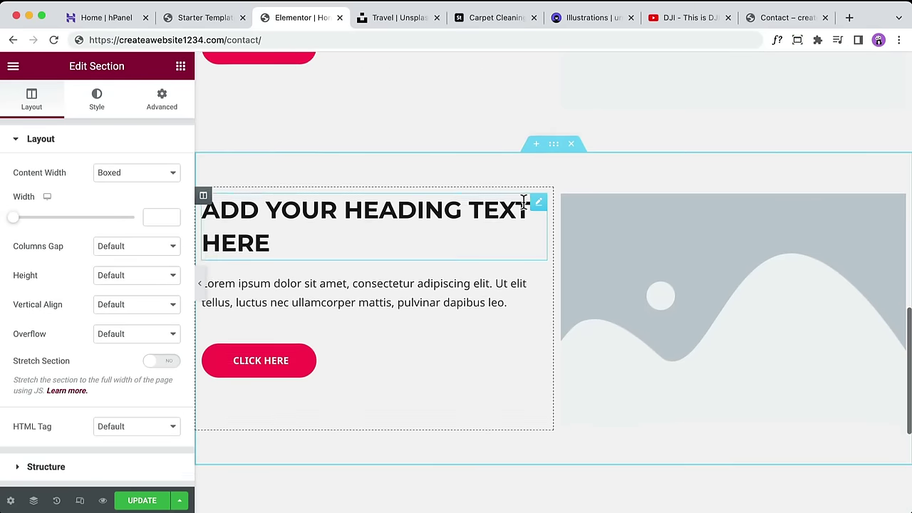
pyautogui.scroll(-2, 522, 210)
pyautogui.scroll(2, 525, 206)
pyautogui.scroll(-3, 533, 204)
pyautogui.scroll(2, 534, 204)
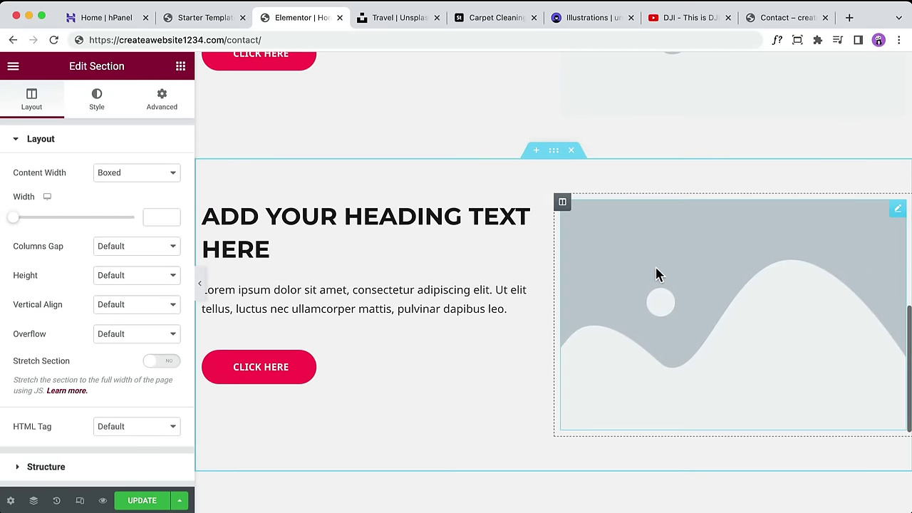
pyautogui.moveTo(700, 264); pyautogui.dragTo(411, 214)
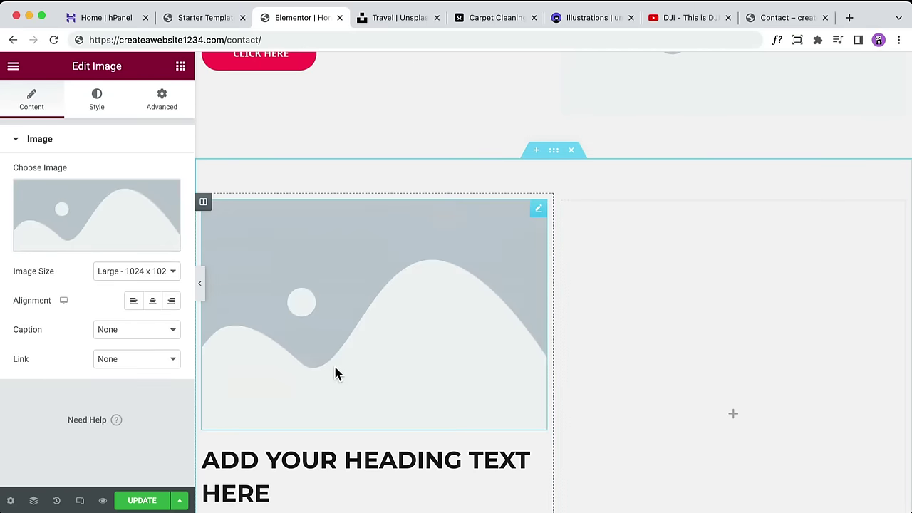
pyautogui.scroll(-1, 333, 366)
pyautogui.moveTo(297, 376); pyautogui.dragTo(551, 362)
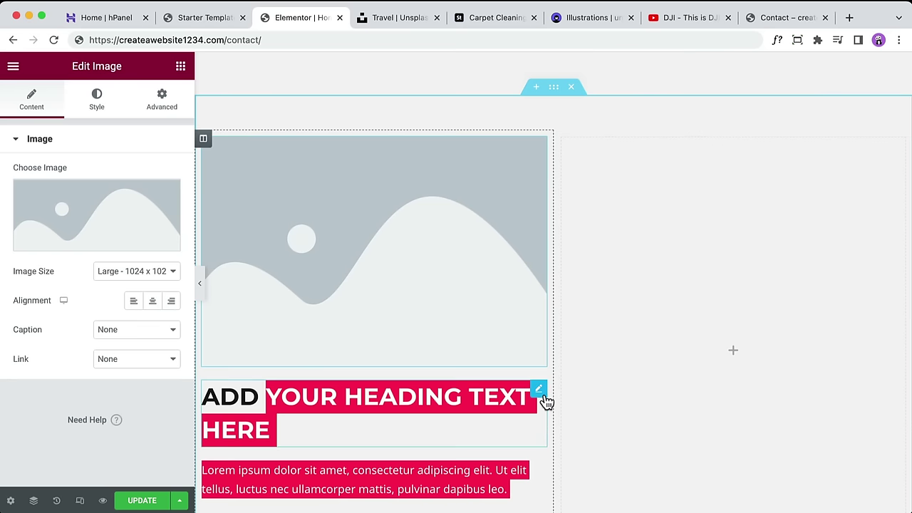
pyautogui.moveTo(545, 400); pyautogui.dragTo(677, 228)
pyautogui.scroll(-3, 643, 260)
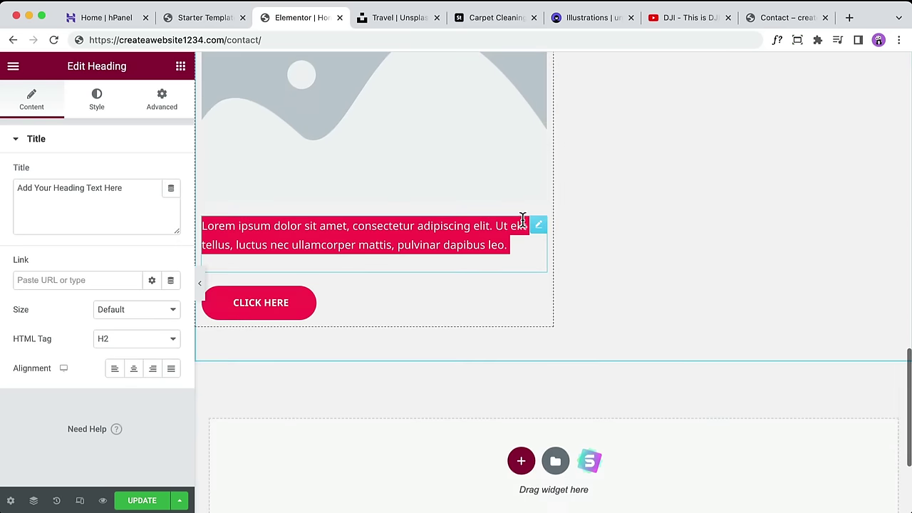
pyautogui.moveTo(499, 235); pyautogui.dragTo(784, 79)
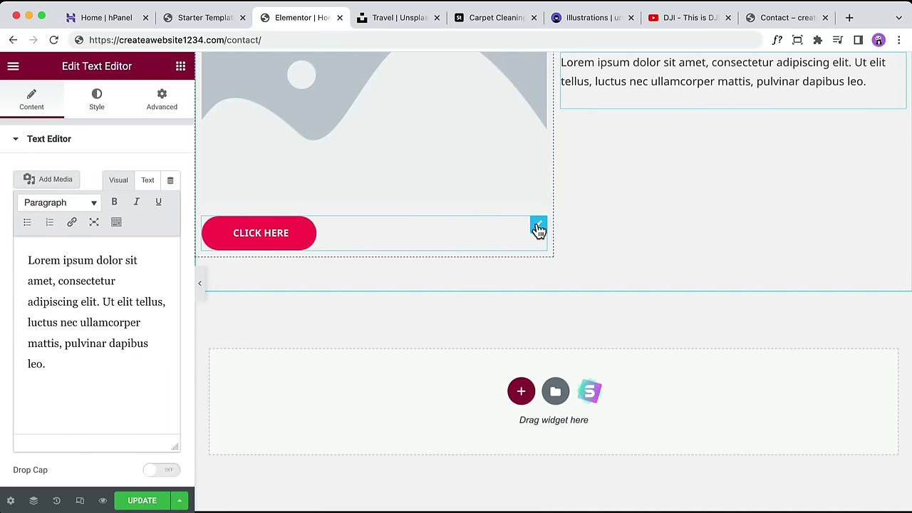
pyautogui.moveTo(539, 226); pyautogui.dragTo(727, 122)
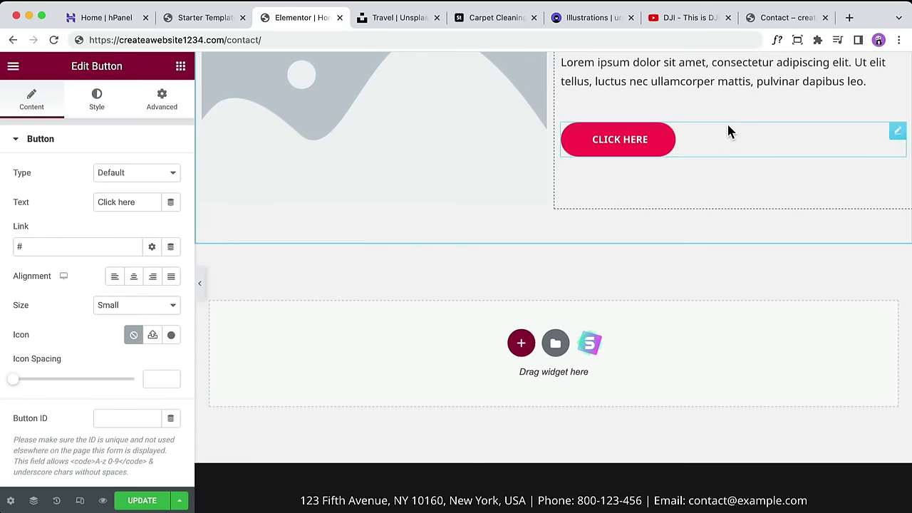
pyautogui.scroll(10, 726, 123)
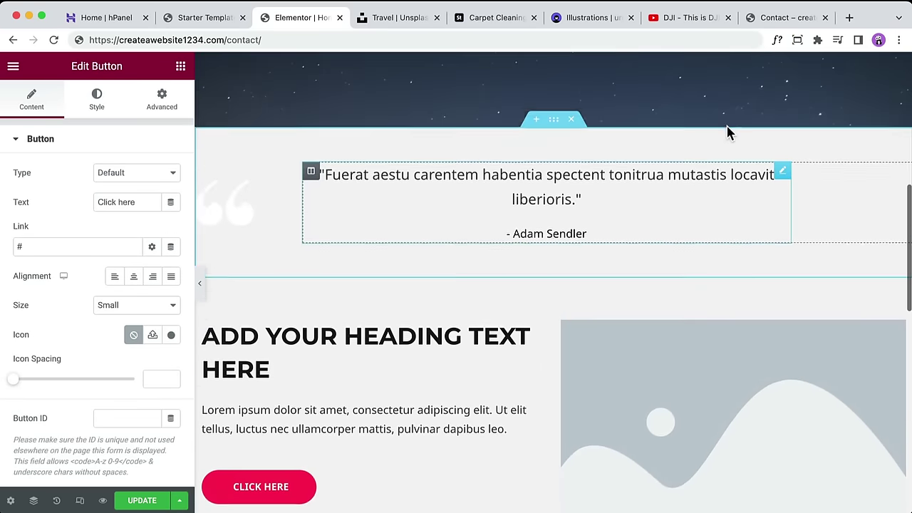
pyautogui.scroll(-5, 722, 140)
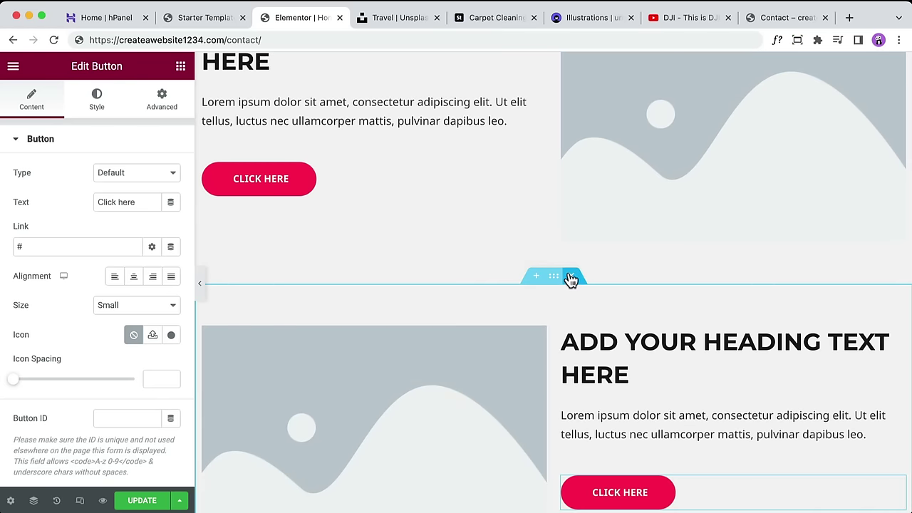
pyautogui.click(571, 275)
pyautogui.scroll(3, 436, 212)
pyautogui.scroll(-2, 437, 217)
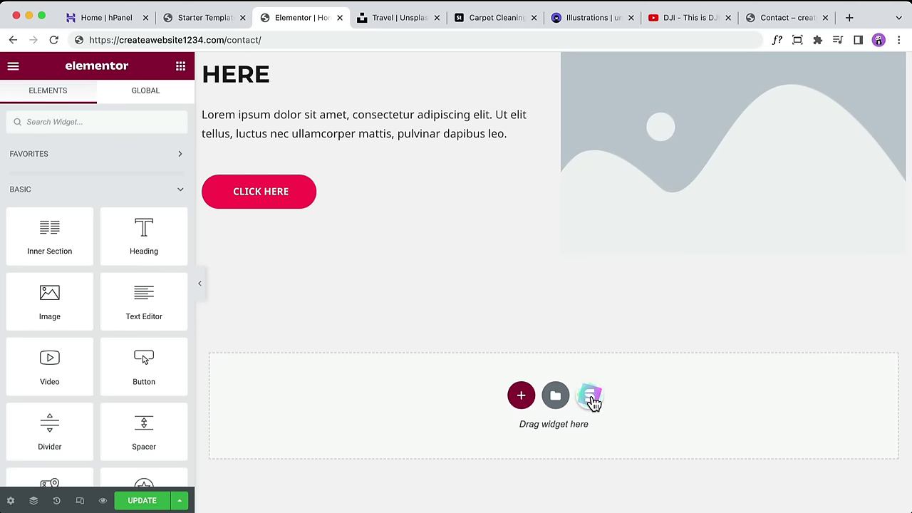
# Browse the Starter Templates library's Blocks category
pyautogui.click(590, 396)
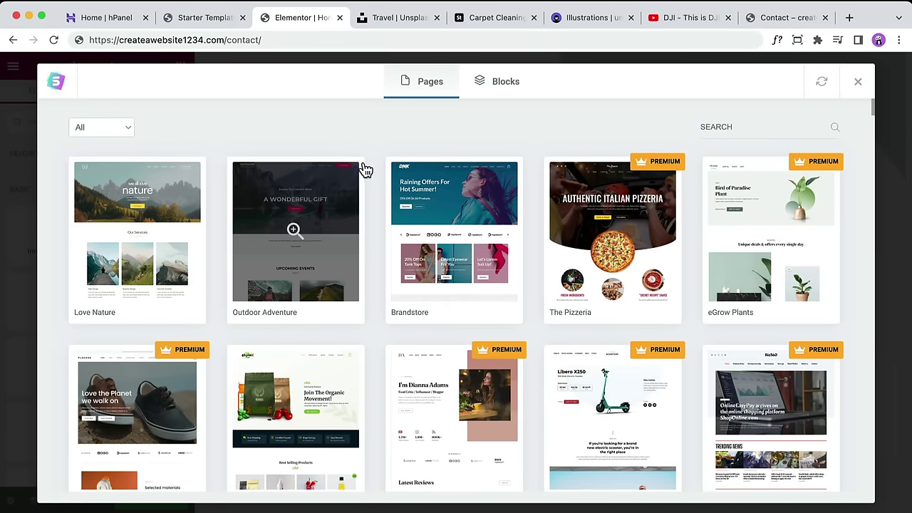
pyautogui.scroll(-10, 396, 183)
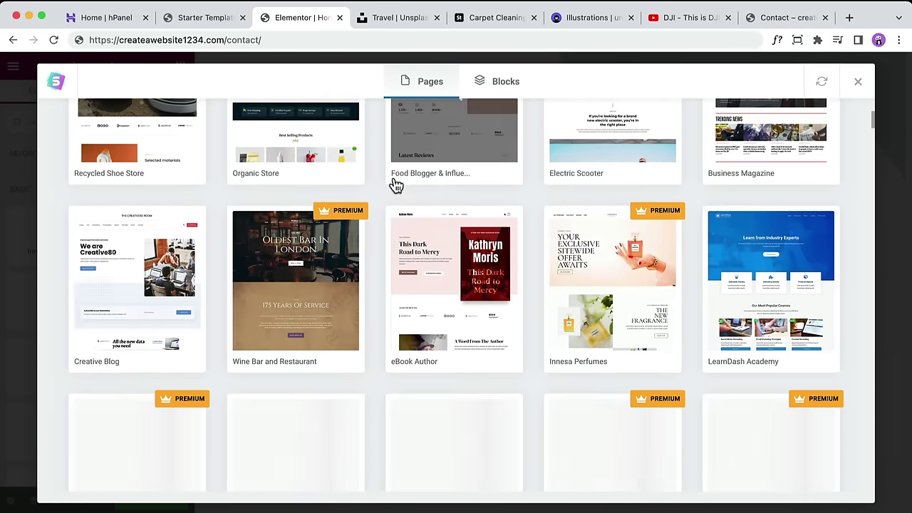
pyautogui.scroll(-15, 397, 183)
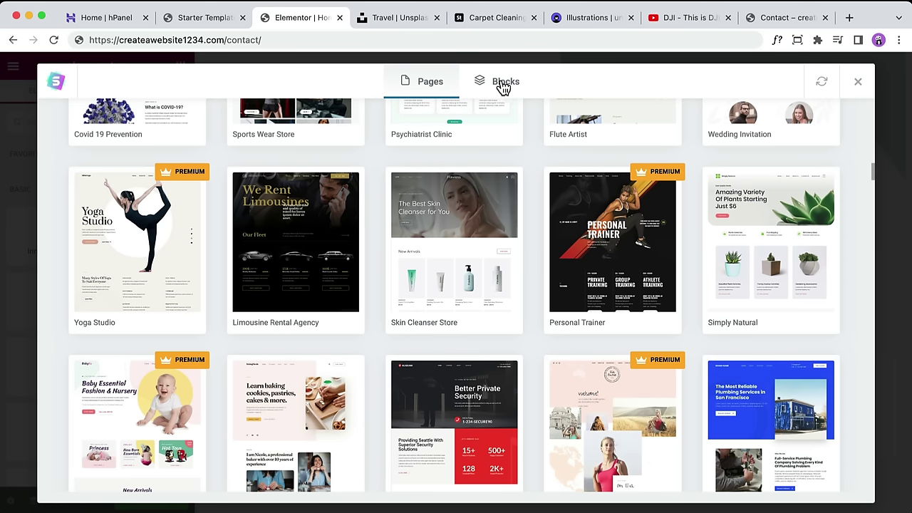
pyautogui.click(503, 85)
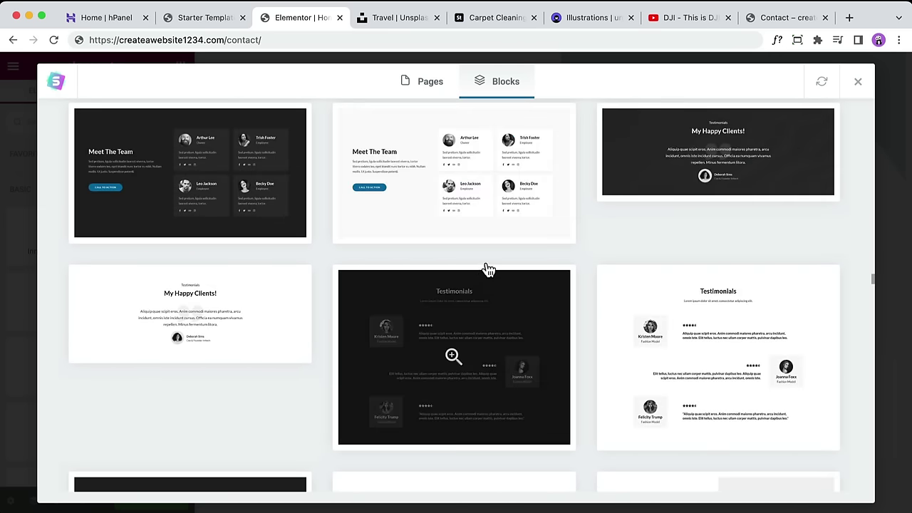
pyautogui.scroll(15, 555, 271)
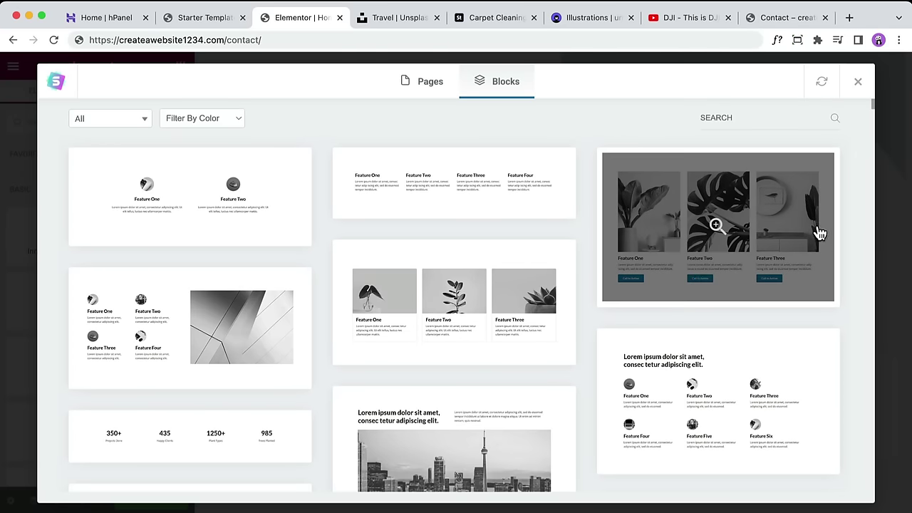
# Import the three-plant Feature One to Three block into the page
pyautogui.click(708, 189)
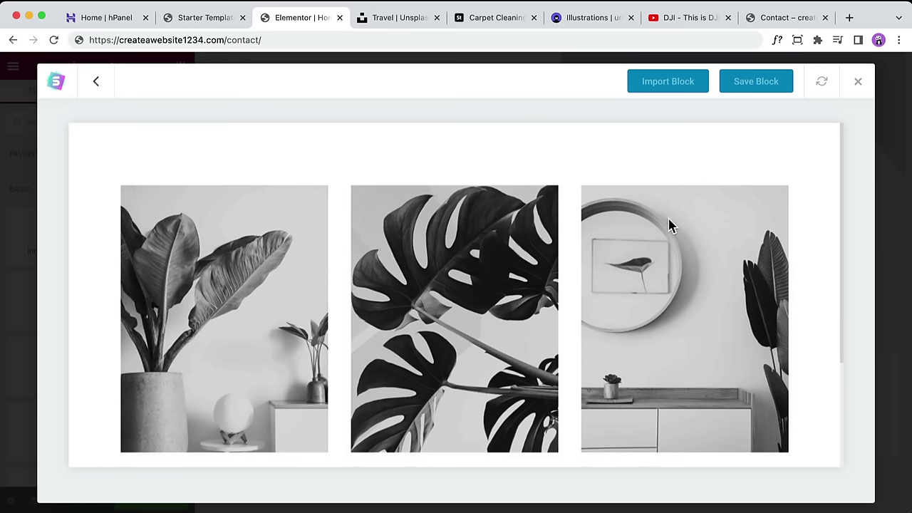
pyautogui.scroll(-4, 669, 226)
pyautogui.scroll(3, 661, 230)
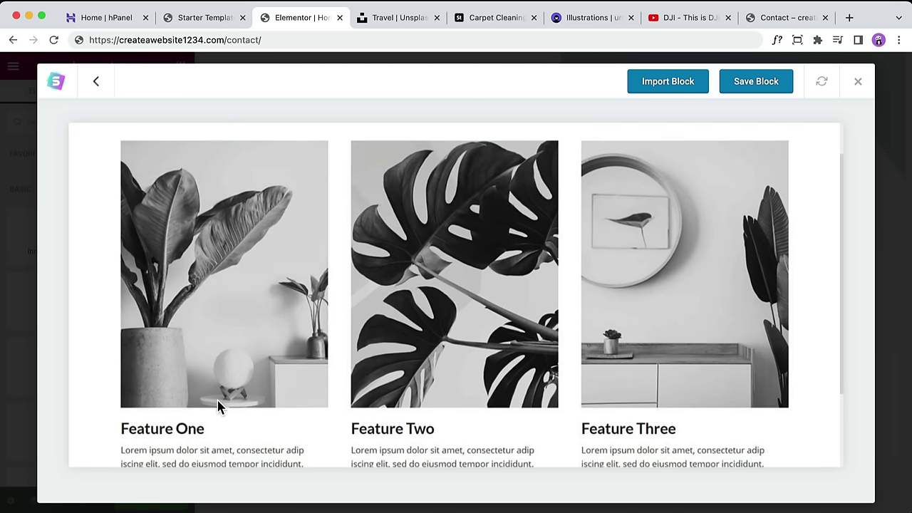
pyautogui.scroll(-1, 219, 401)
pyautogui.scroll(2, 636, 404)
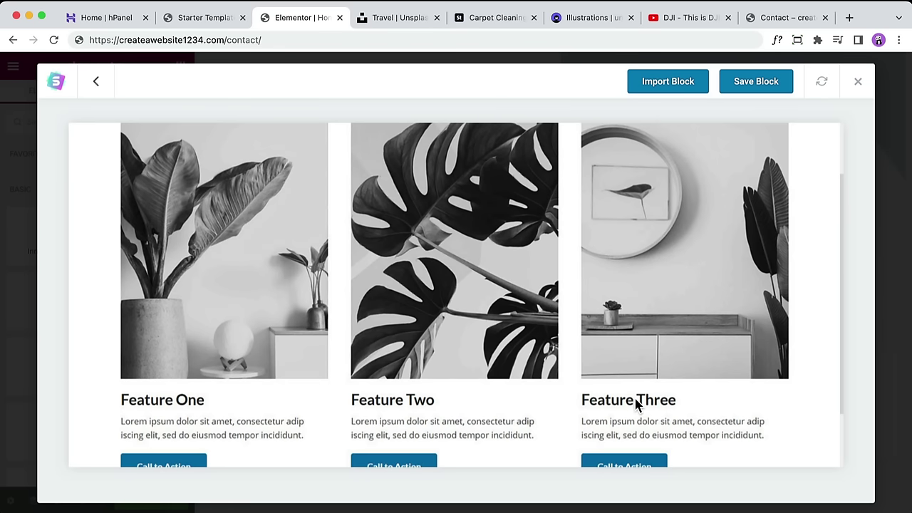
pyautogui.click(694, 83)
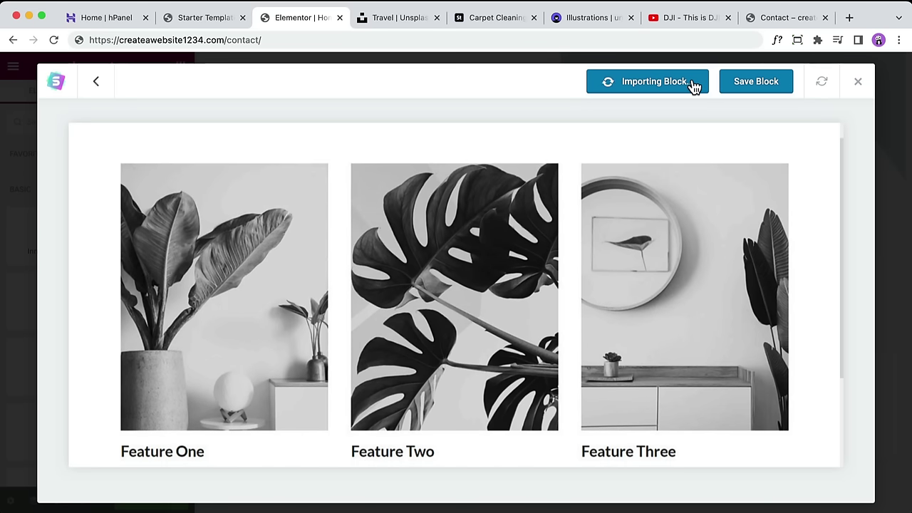
pyautogui.scroll(-6, 562, 260)
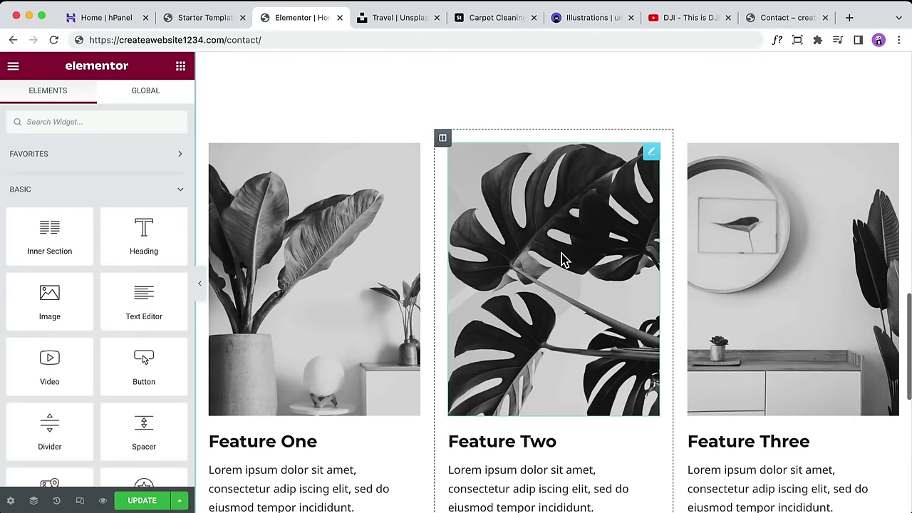
pyautogui.scroll(4, 563, 260)
pyautogui.scroll(-7, 563, 260)
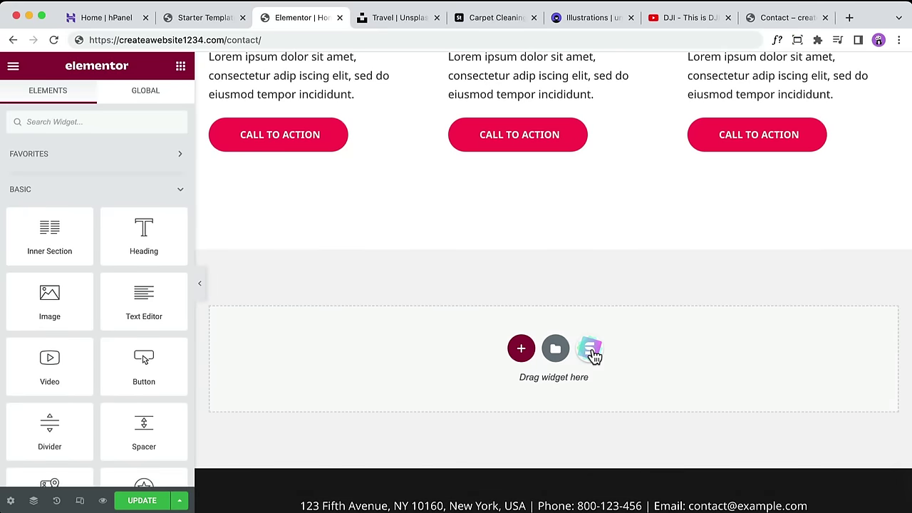
pyautogui.click(591, 349)
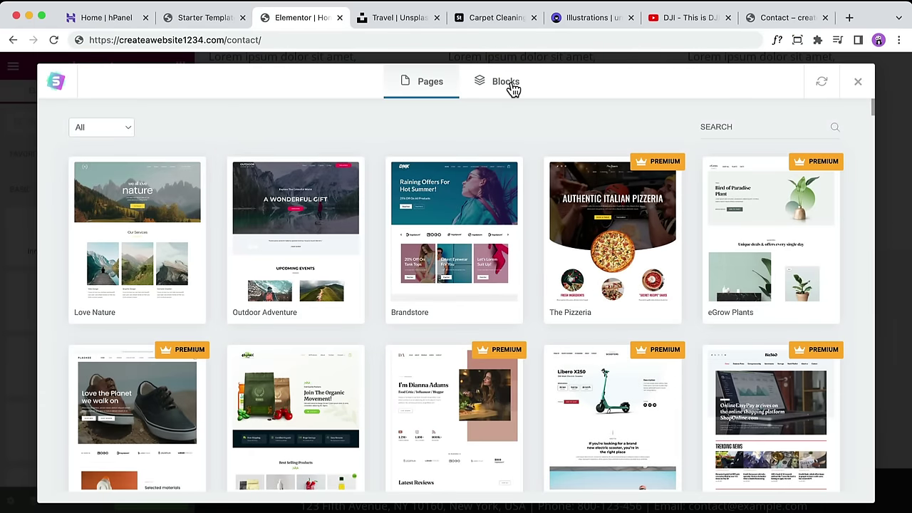
# Search the blocks for 'test' and import the three-card testimonial block
pyautogui.click(507, 83)
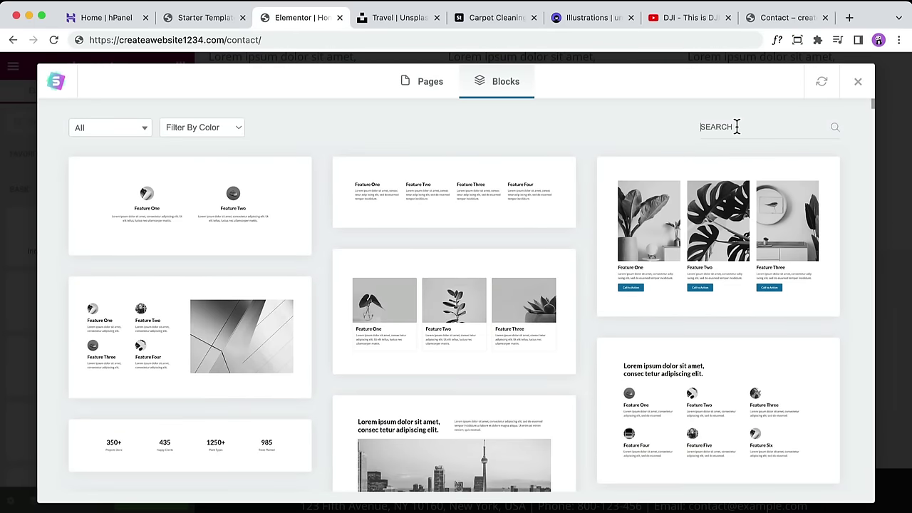
pyautogui.write('test')
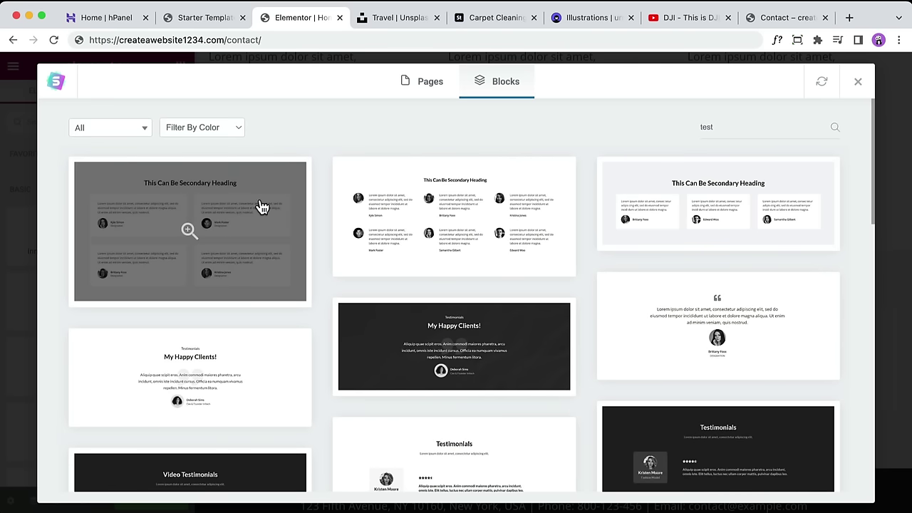
pyautogui.click(702, 192)
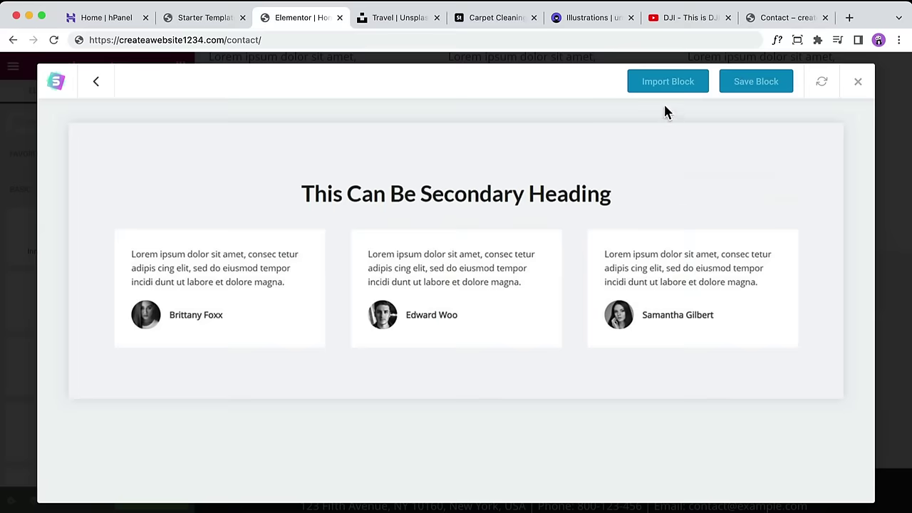
pyautogui.click(678, 84)
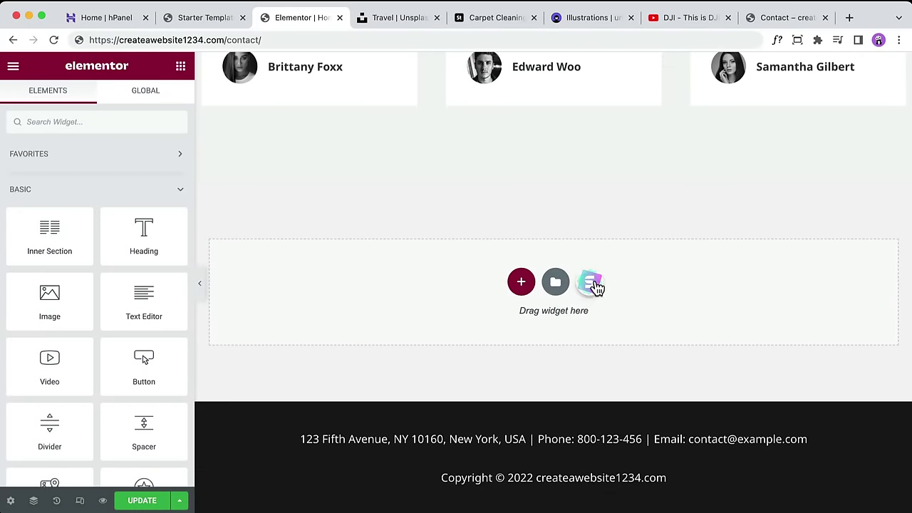
# Search the blocks for 'faq' and import the two-column Frequently Asked Questions block
pyautogui.click(593, 284)
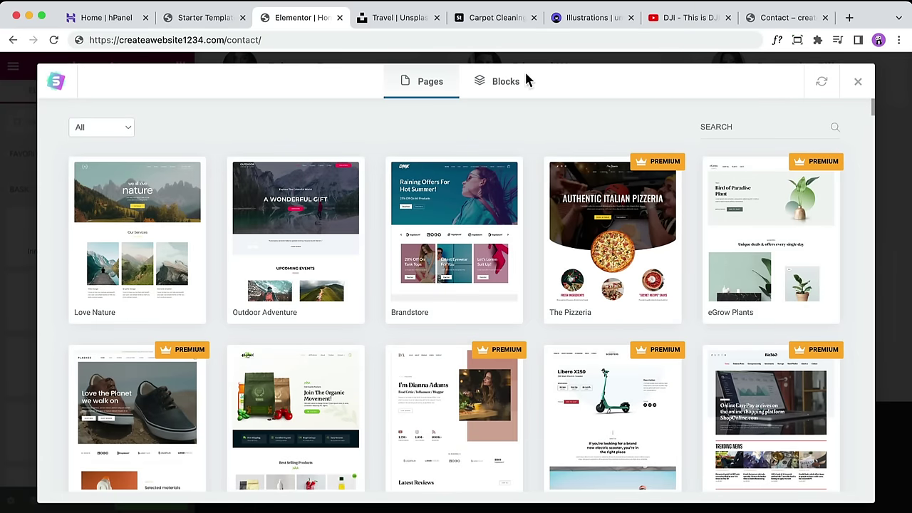
pyautogui.click(531, 80)
pyautogui.click(735, 126)
pyautogui.write('faq')
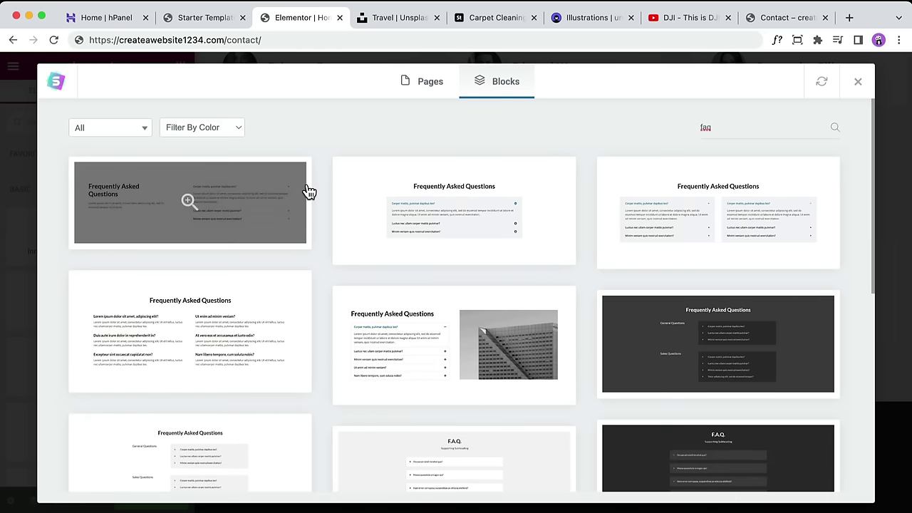
pyautogui.scroll(-4, 305, 194)
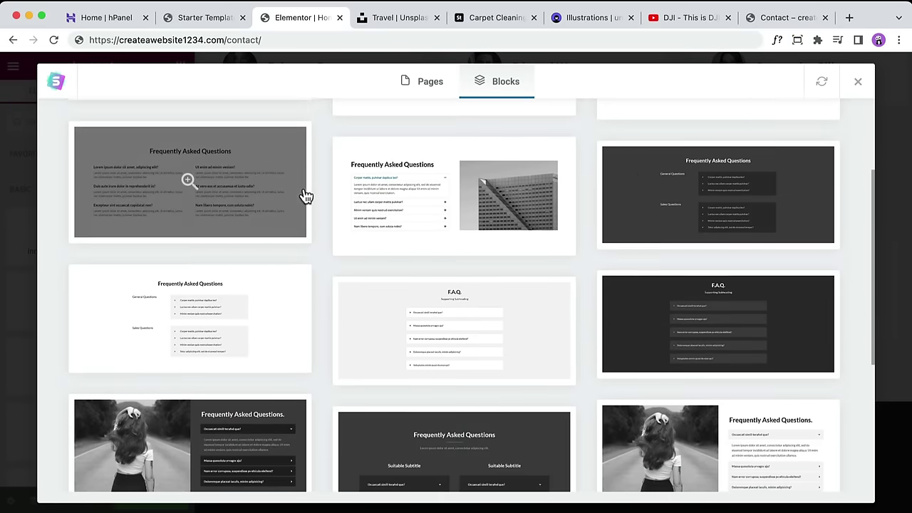
pyautogui.click(238, 150)
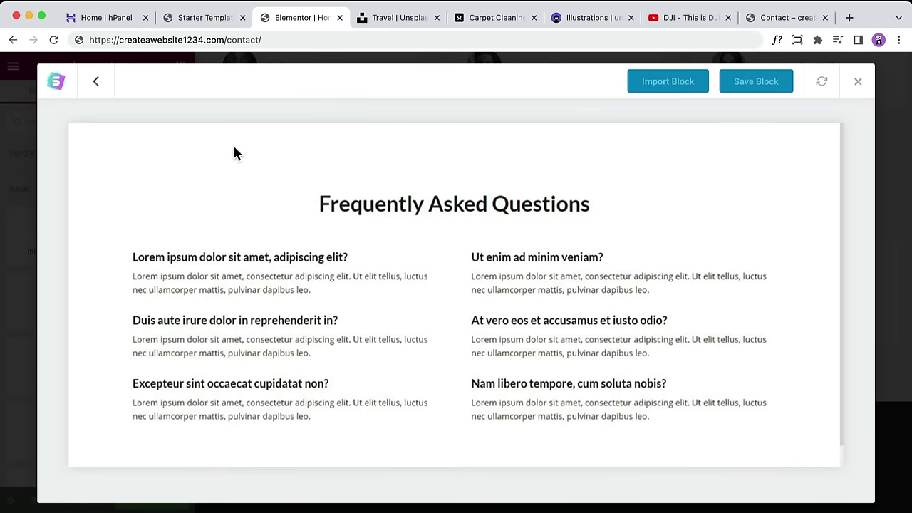
pyautogui.click(680, 86)
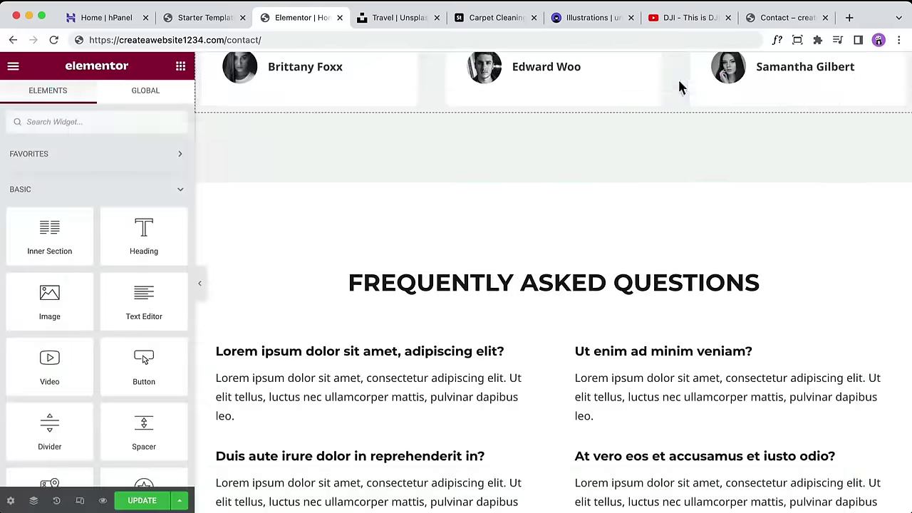
pyautogui.scroll(-3, 499, 256)
pyautogui.click(443, 223)
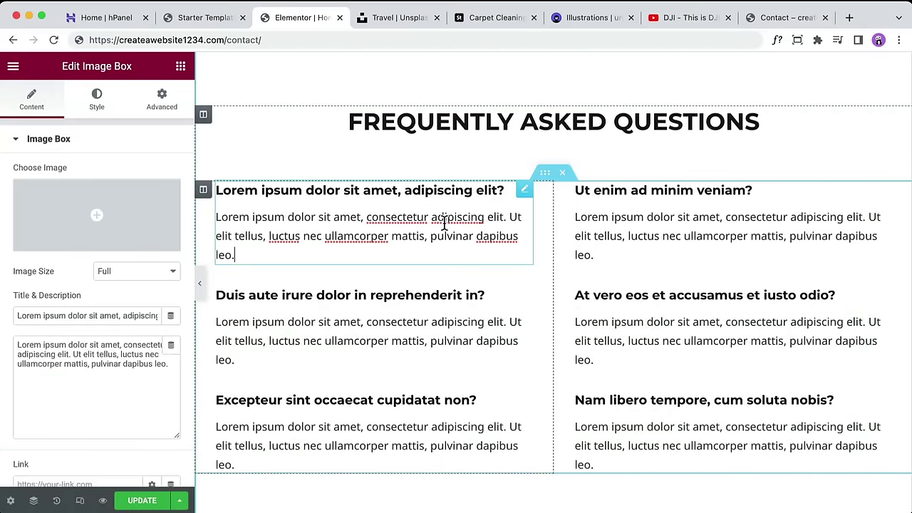
# Review the first FAQ item's title and the testimonial section heading before saving
pyautogui.click(47, 318)
pyautogui.moveTo(16, 318); pyautogui.dragTo(72, 317)
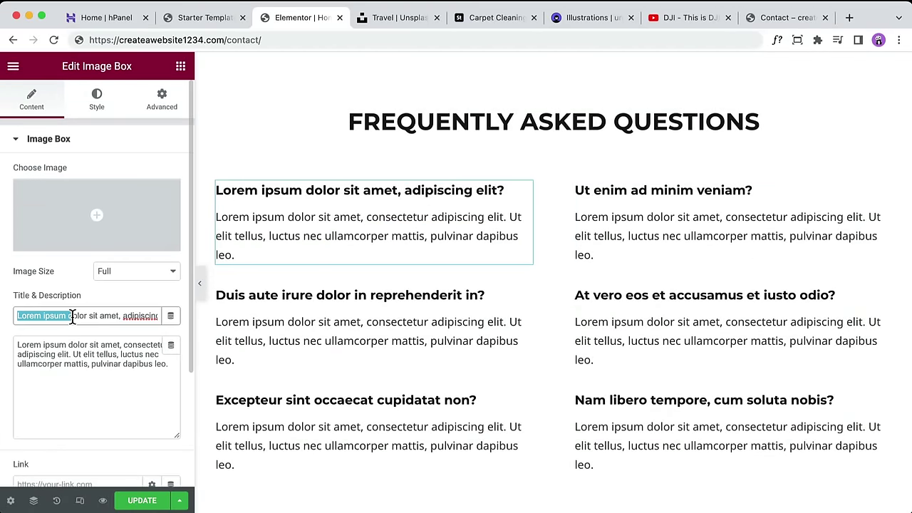
pyautogui.moveTo(142, 364); pyautogui.dragTo(55, 345)
pyautogui.scroll(8, 287, 271)
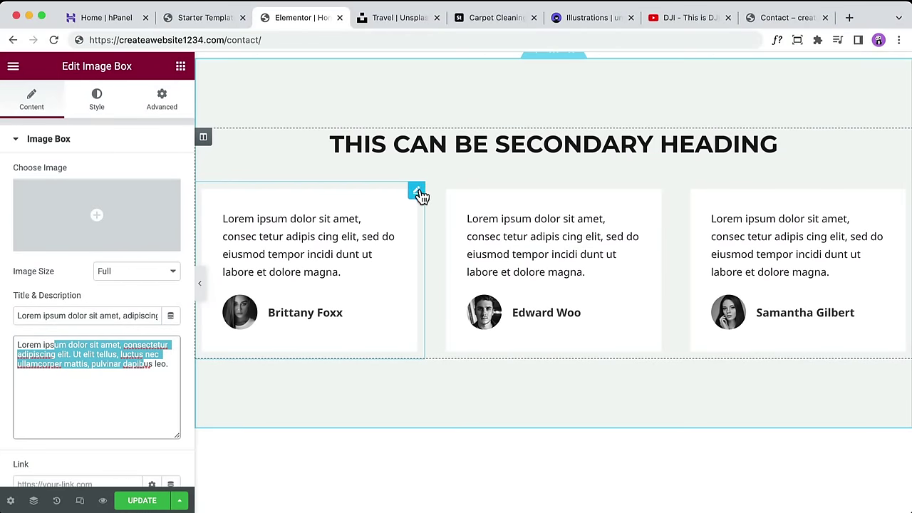
pyautogui.click(479, 146)
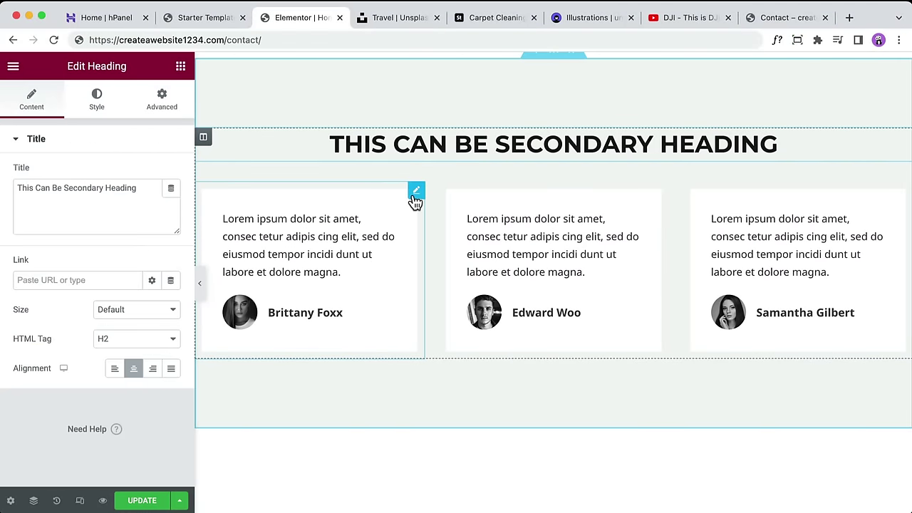
pyautogui.scroll(5, 499, 235)
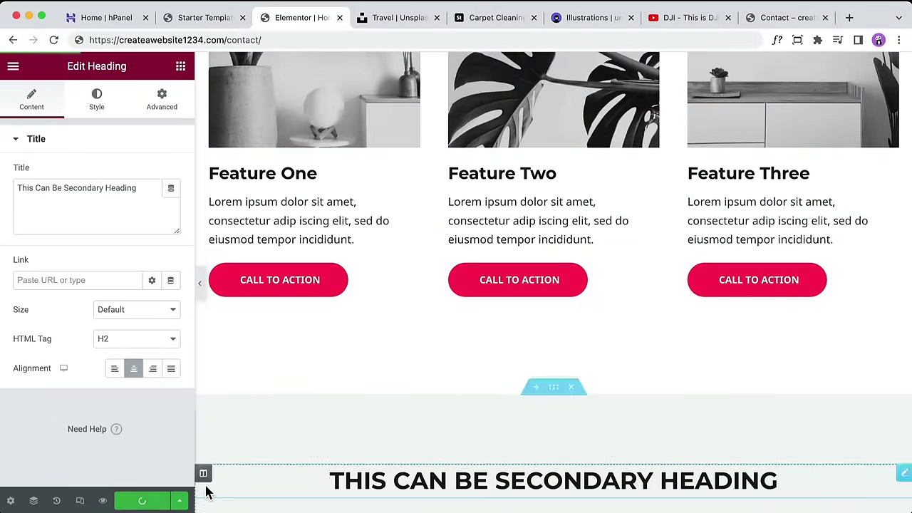
pyautogui.scroll(10, 291, 397)
pyautogui.scroll(15, 290, 397)
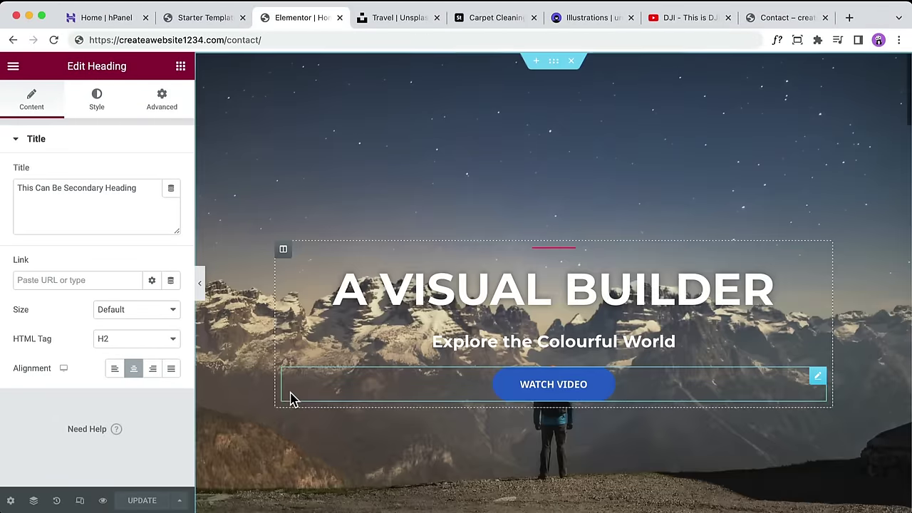
pyautogui.scroll(-20, 291, 398)
pyautogui.scroll(-6, 290, 402)
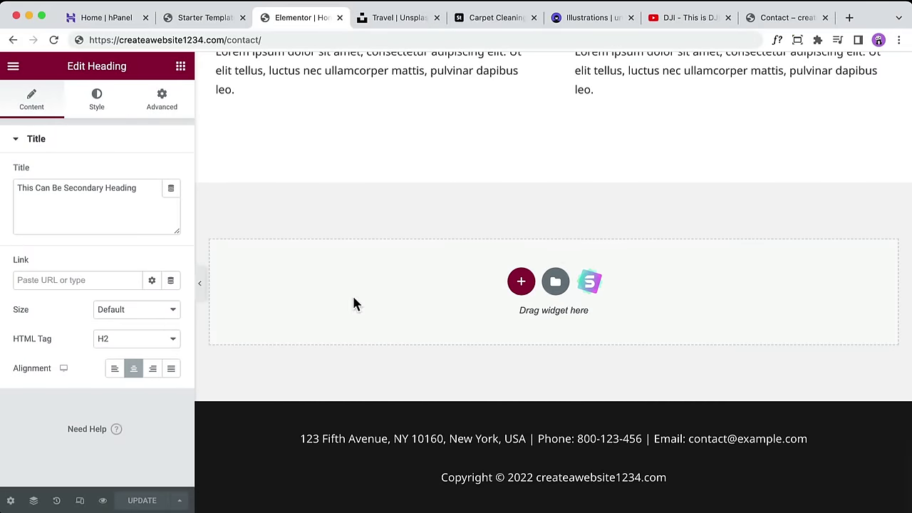
pyautogui.click(80, 501)
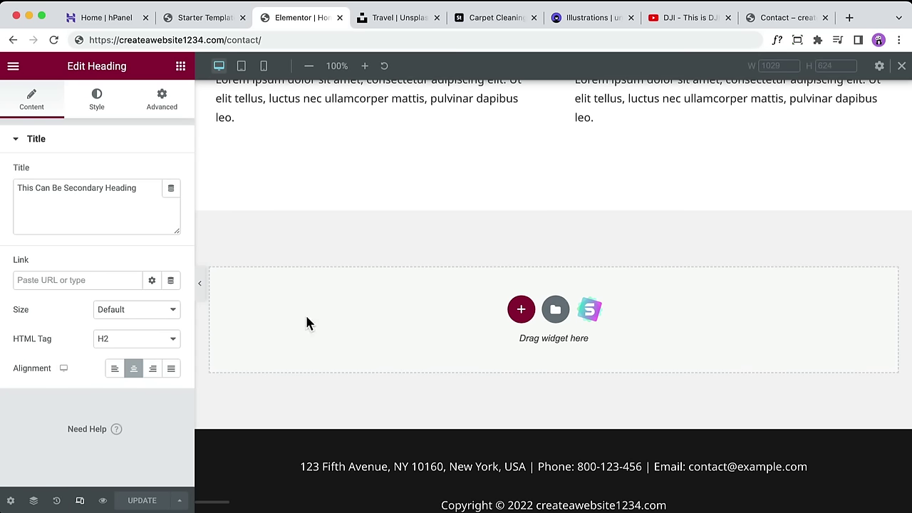
pyautogui.click(241, 66)
pyautogui.scroll(10, 473, 223)
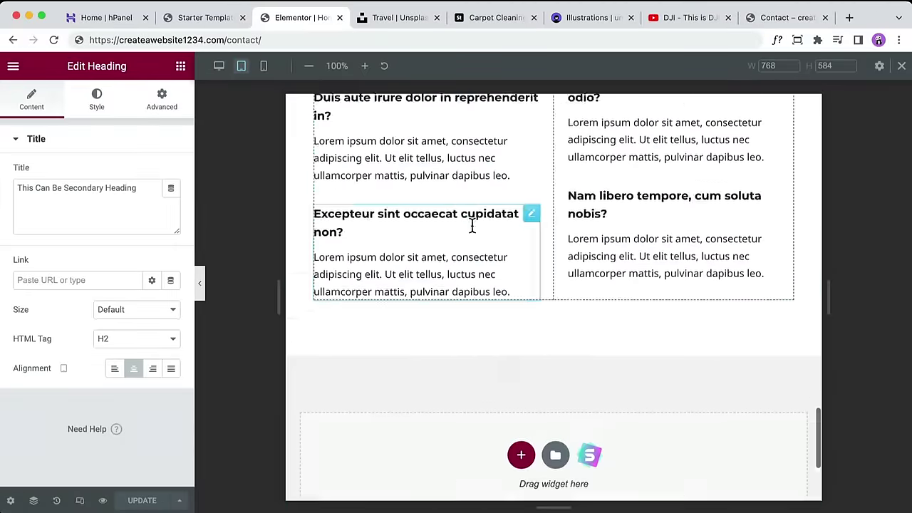
pyautogui.scroll(15, 470, 228)
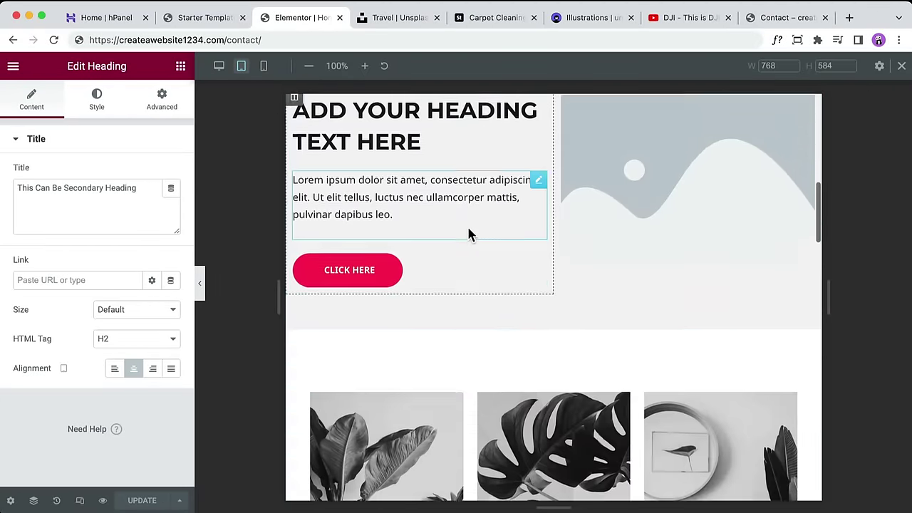
pyautogui.scroll(5, 466, 228)
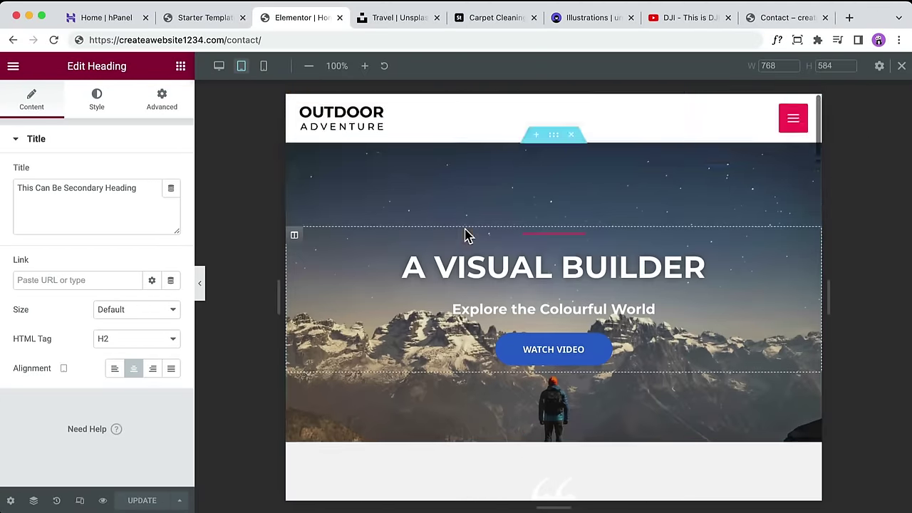
pyautogui.click(263, 68)
pyautogui.scroll(-15, 492, 214)
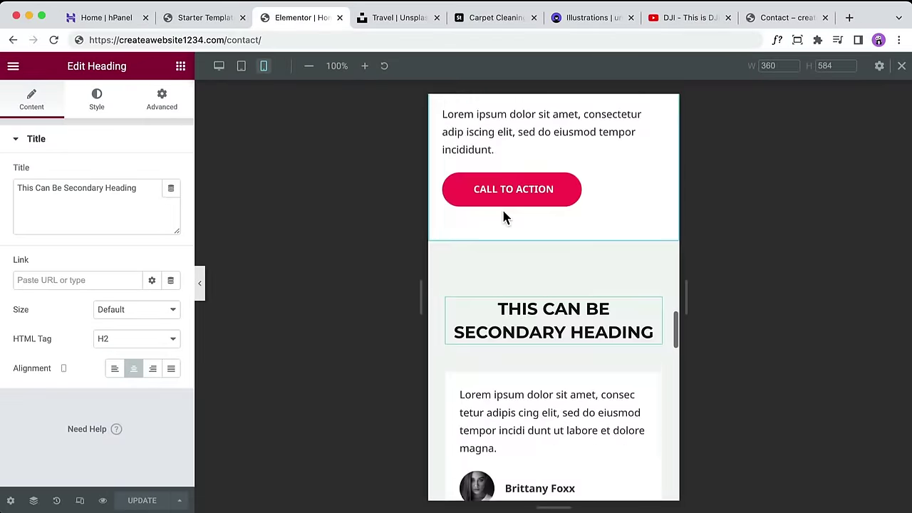
pyautogui.scroll(-15, 501, 210)
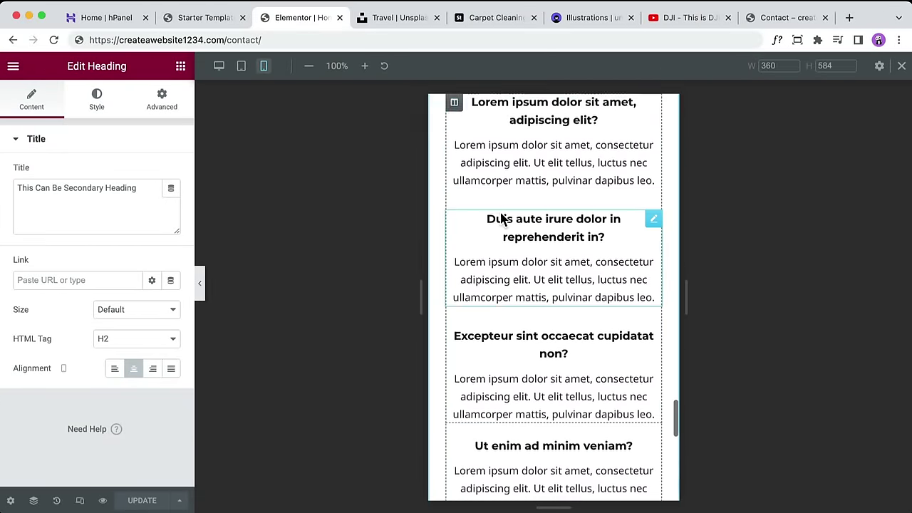
pyautogui.scroll(-8, 499, 213)
pyautogui.scroll(12, 499, 213)
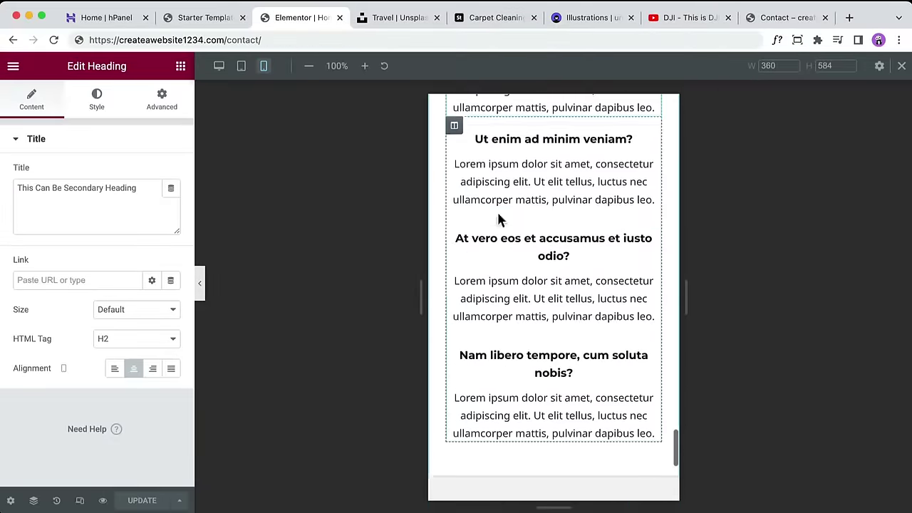
pyautogui.scroll(10, 499, 220)
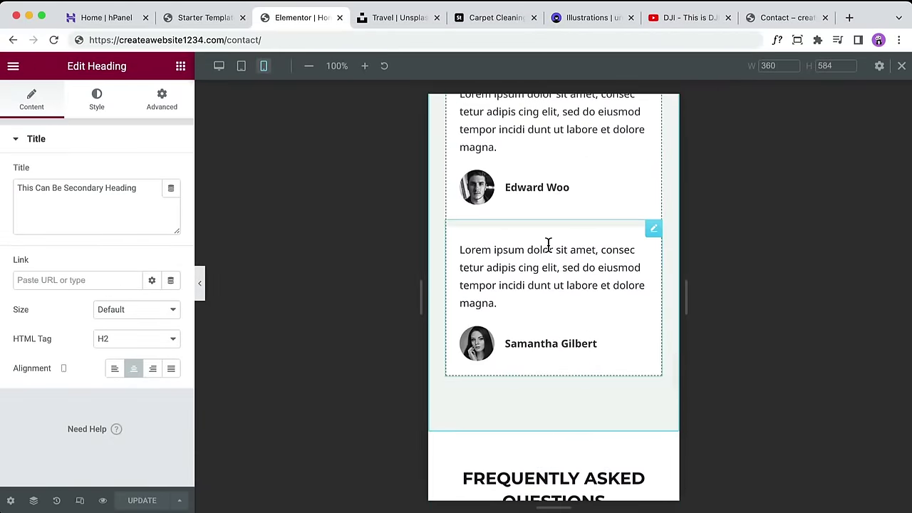
pyautogui.scroll(10, 547, 251)
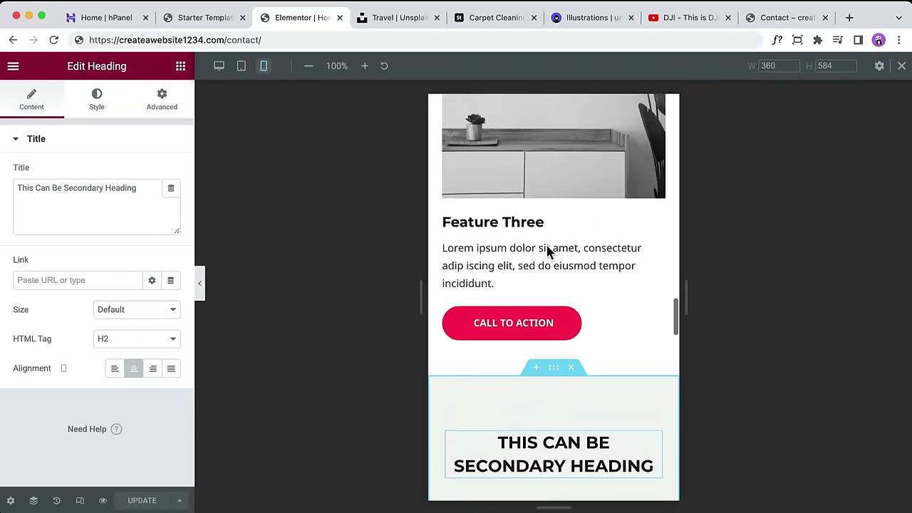
pyautogui.scroll(12, 549, 251)
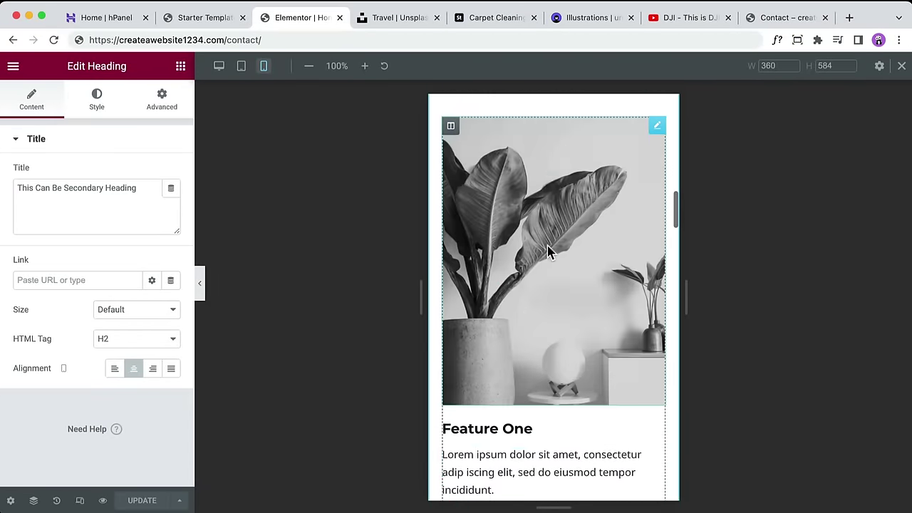
pyautogui.scroll(5, 547, 249)
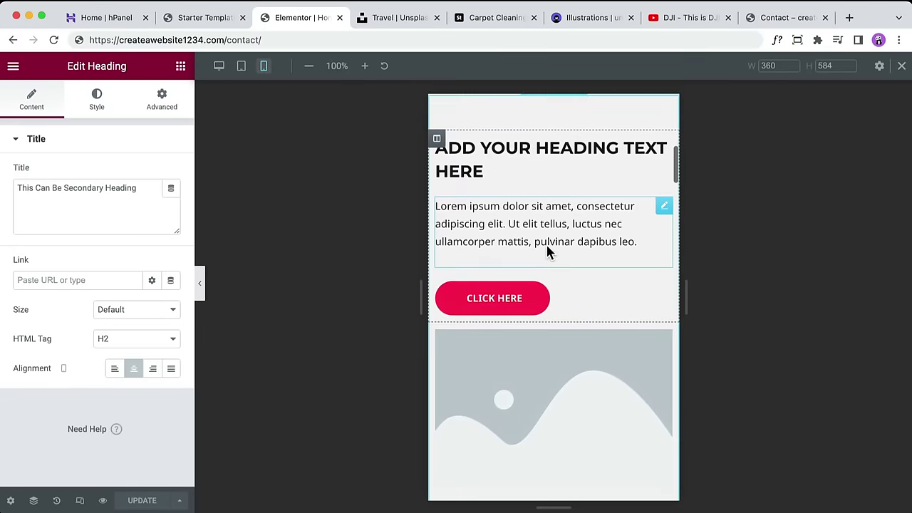
# Select the top section's heading and look over its style options
pyautogui.click(539, 182)
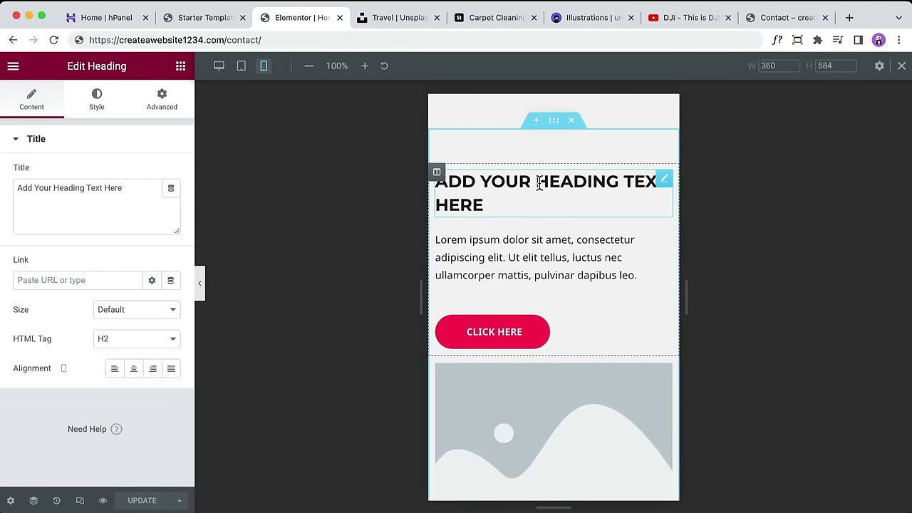
pyautogui.click(97, 99)
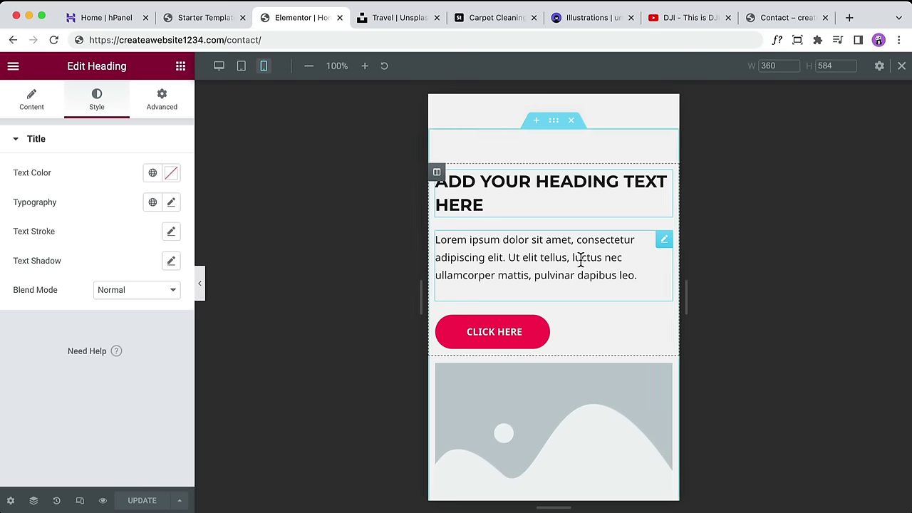
pyautogui.scroll(1, 567, 322)
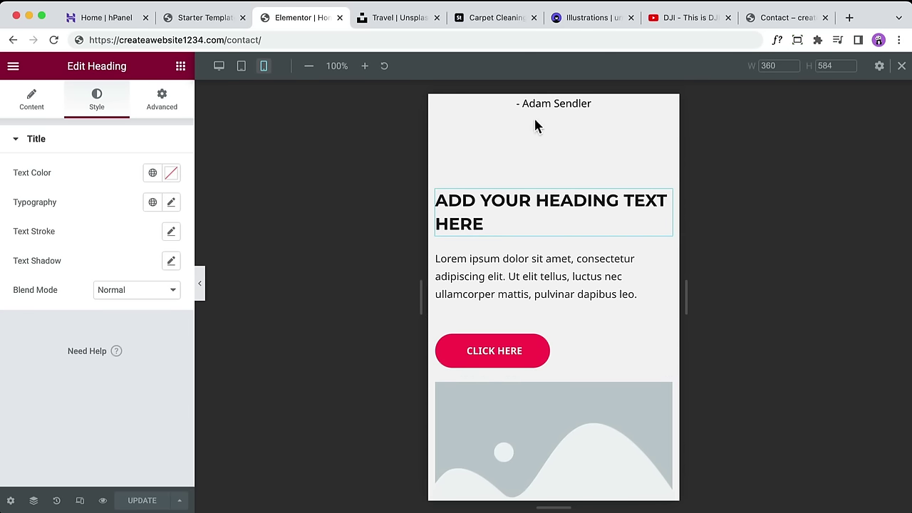
pyautogui.scroll(1, 549, 164)
pyautogui.scroll(-5, 551, 205)
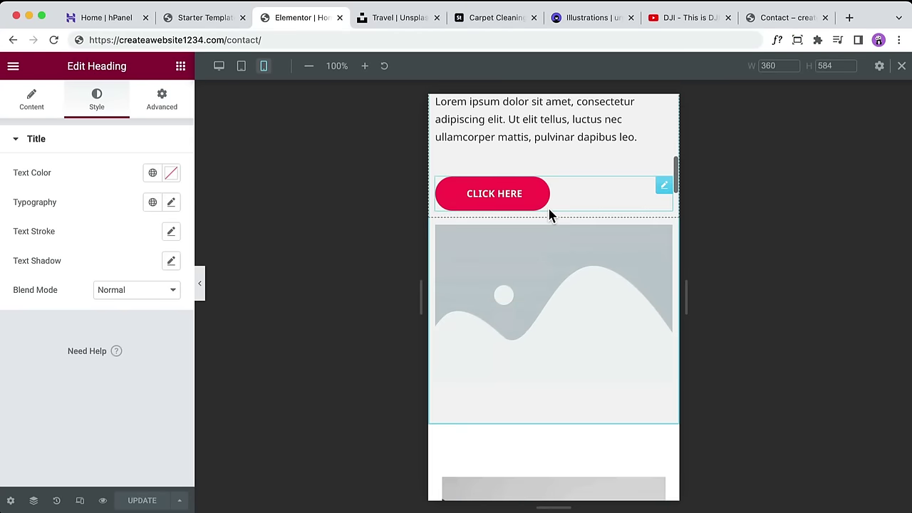
pyautogui.scroll(3, 547, 206)
# Turn on Hide On Mobile for the heading-and-image section
pyautogui.click(553, 126)
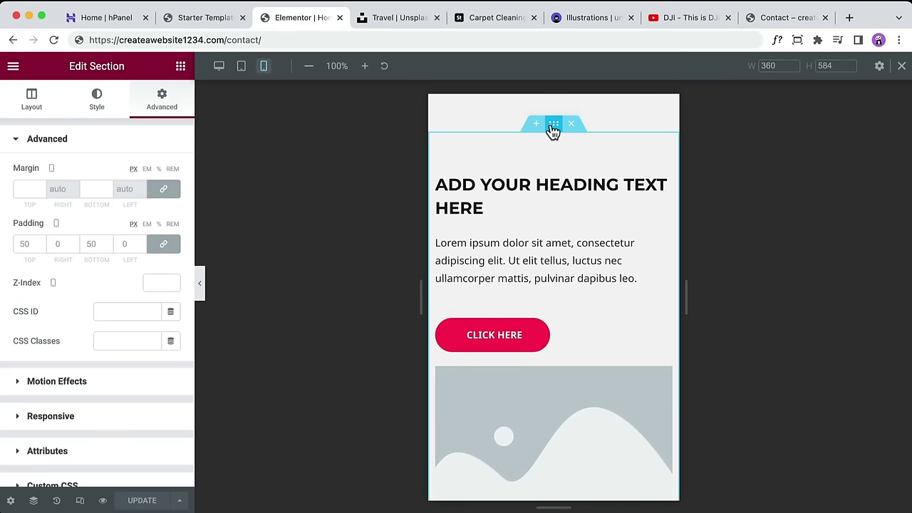
pyautogui.scroll(-3, 121, 321)
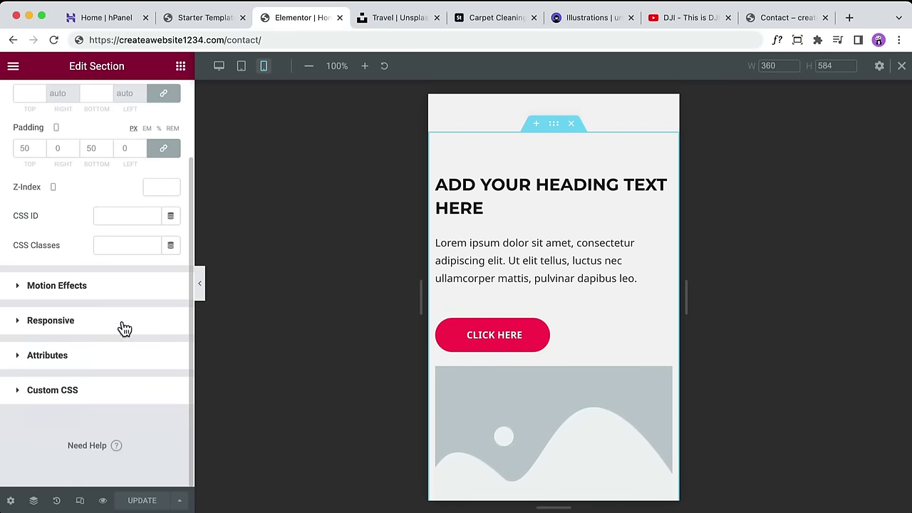
pyautogui.click(23, 320)
pyautogui.scroll(-1, 20, 318)
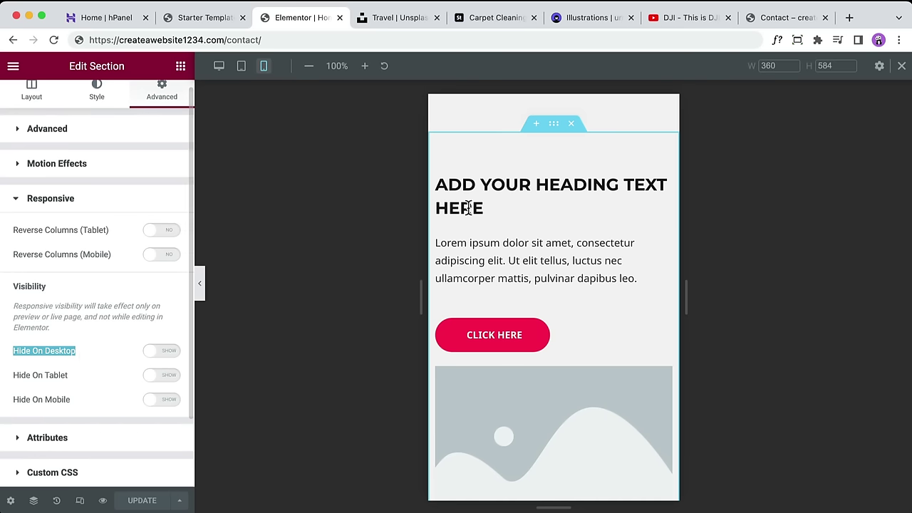
pyautogui.click(157, 401)
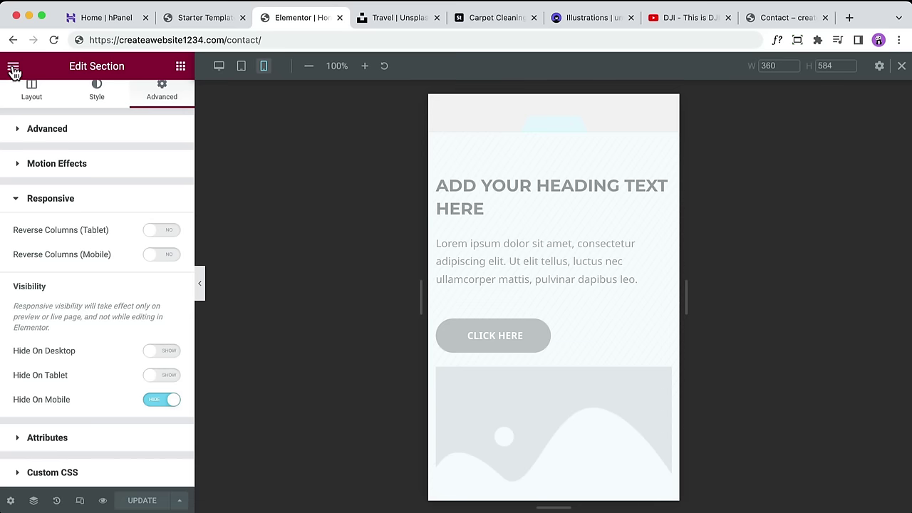
pyautogui.click(12, 68)
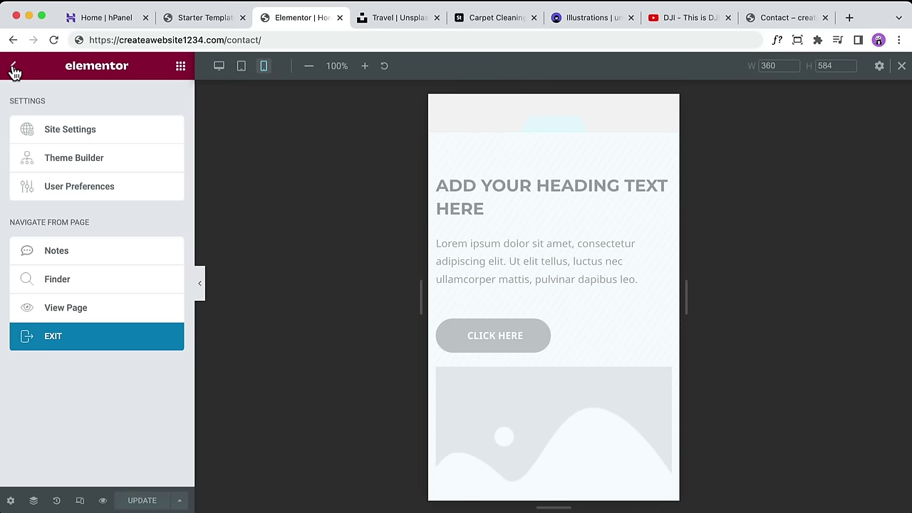
# View the live page and scroll through it before starting a new page
pyautogui.click(67, 313)
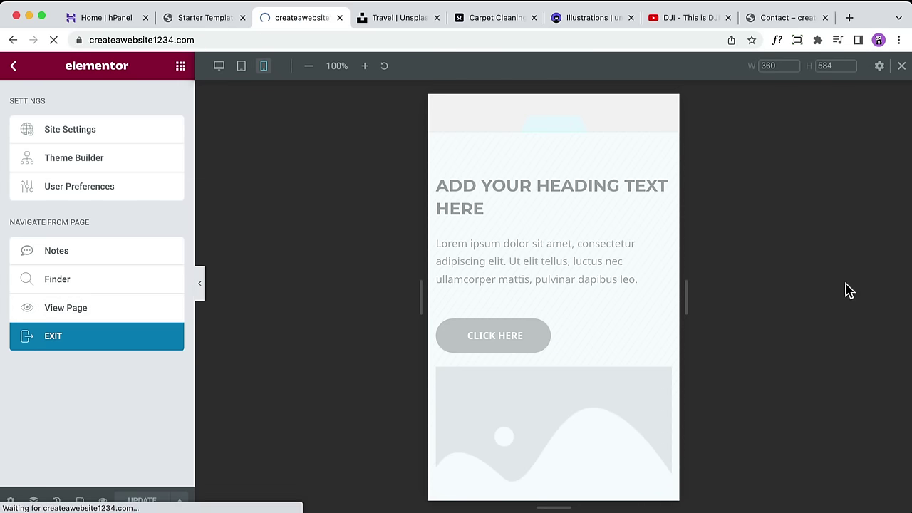
pyautogui.scroll(-3, 575, 216)
pyautogui.scroll(-10, 576, 215)
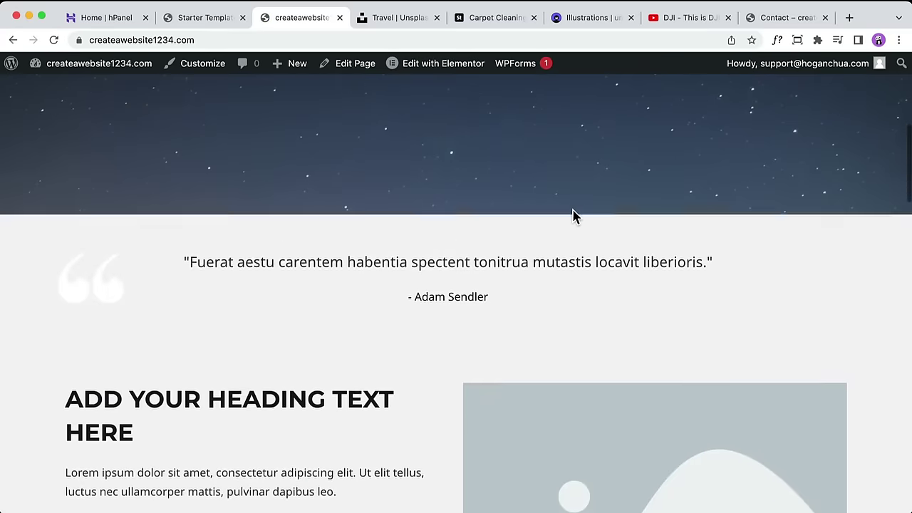
pyautogui.scroll(-10, 574, 213)
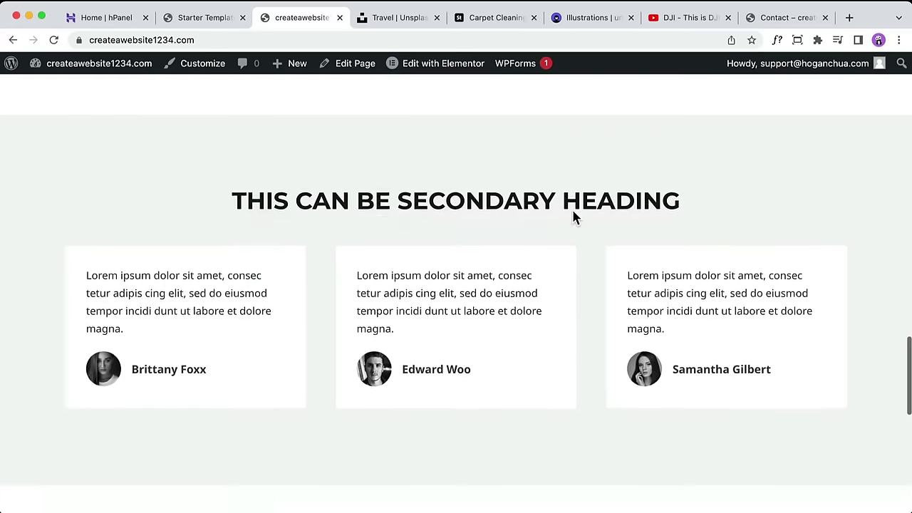
pyautogui.scroll(8, 463, 317)
pyautogui.scroll(15, 454, 305)
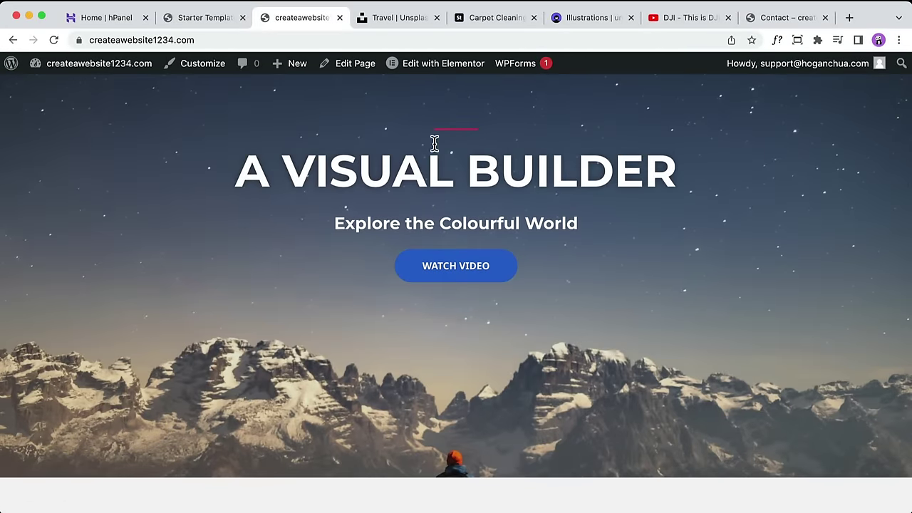
pyautogui.scroll(4, 563, 320)
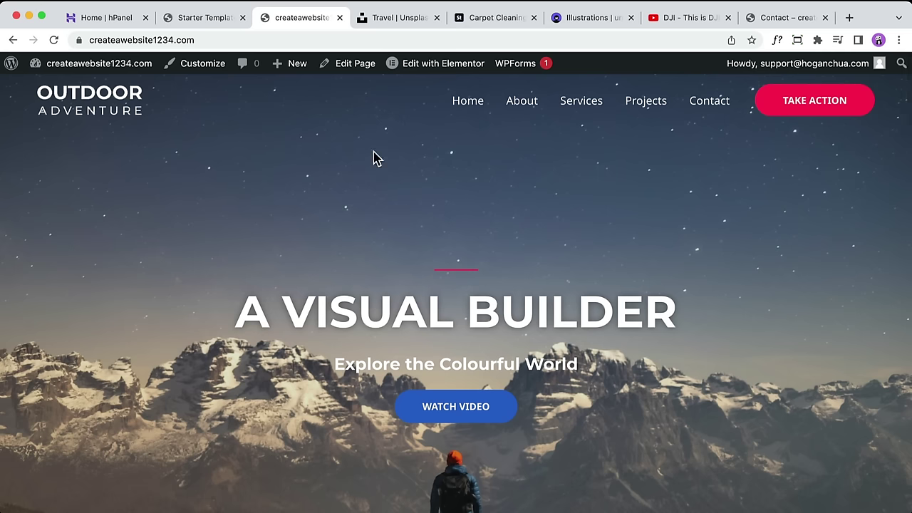
pyautogui.moveTo(287, 65)
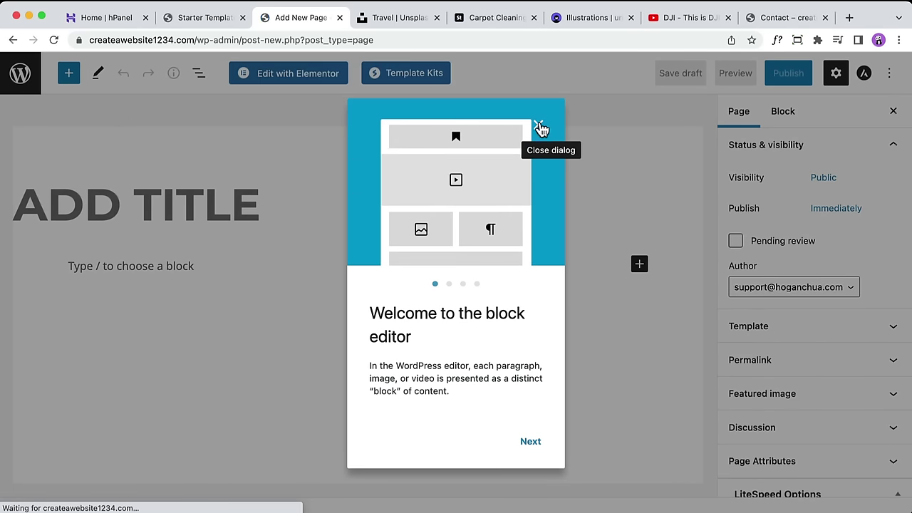
# Title the new page 'SERVICE 1', publish it, and open it with Elementor
pyautogui.click(540, 126)
pyautogui.click(121, 198)
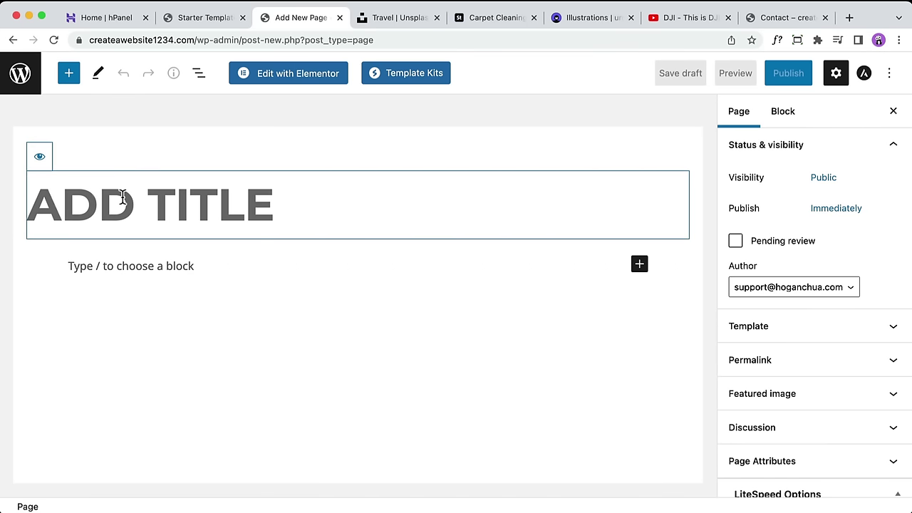
pyautogui.write('SERVICE')
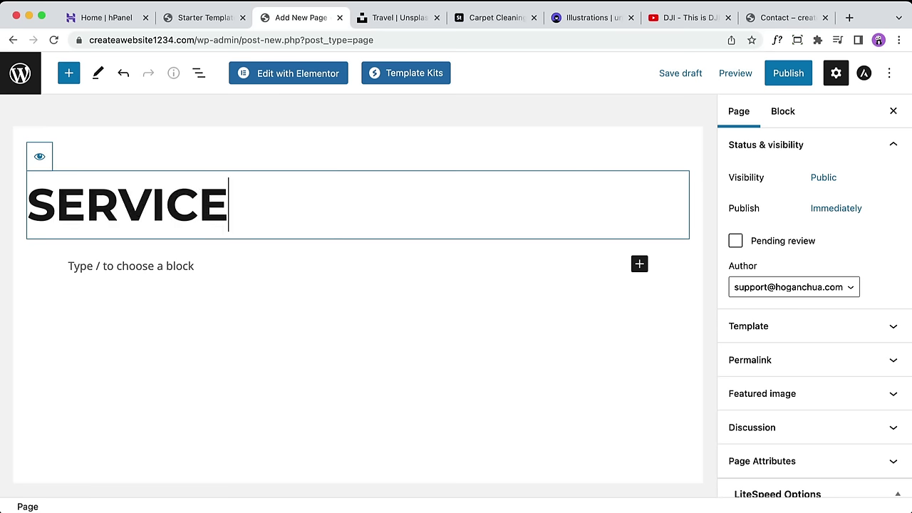
pyautogui.write(' 1')
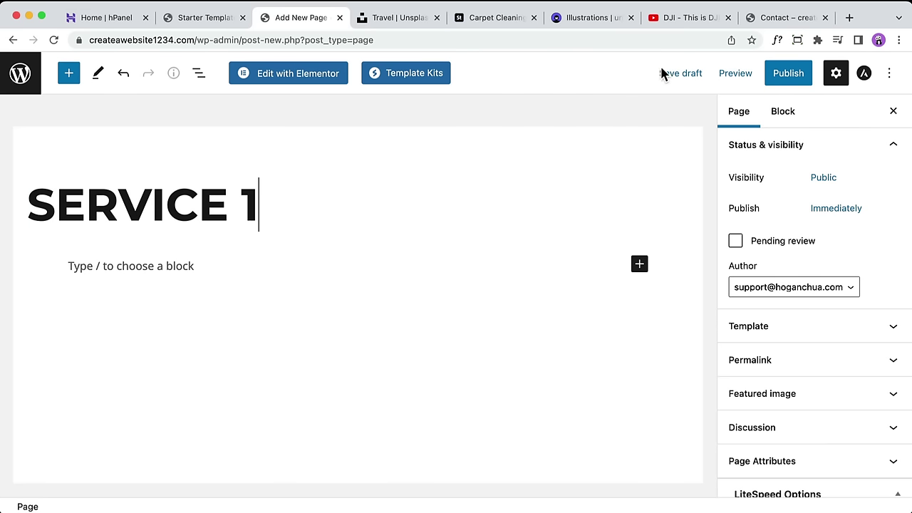
pyautogui.click(791, 83)
pyautogui.click(781, 84)
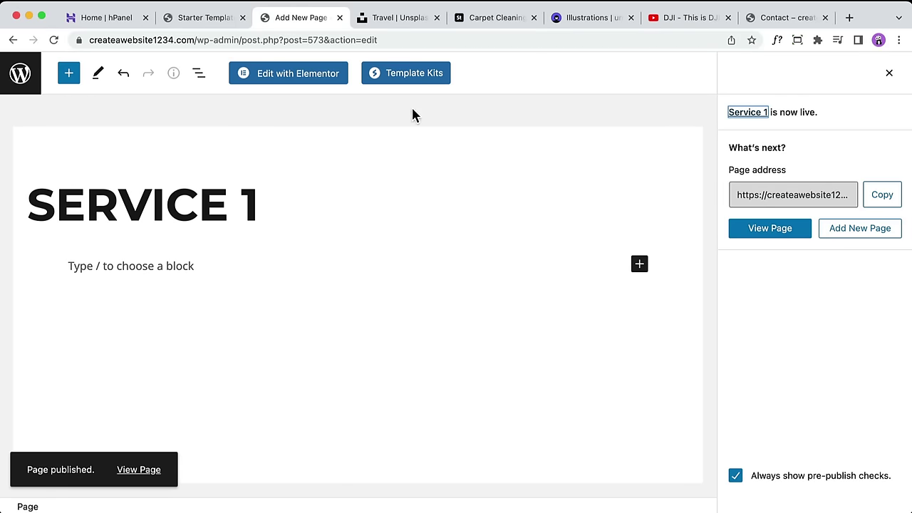
pyautogui.click(293, 82)
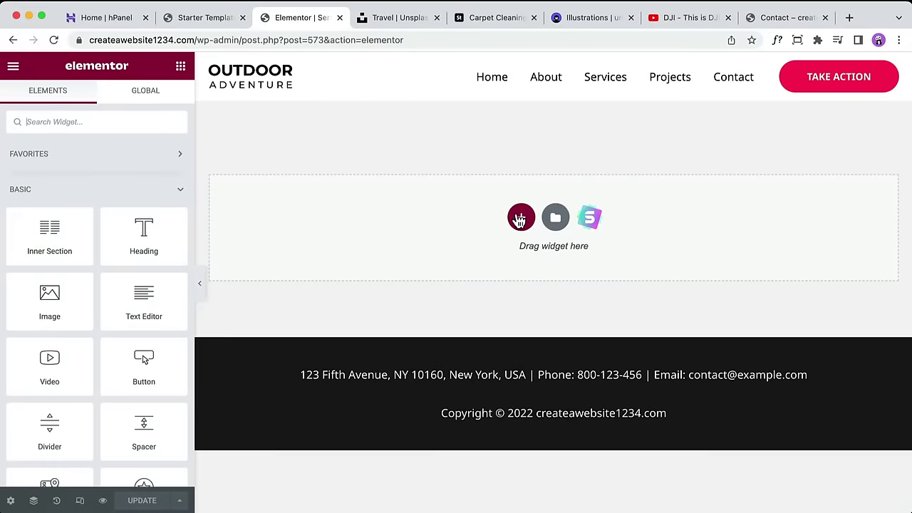
# Import the Cycle Shop kit's About Us template into the page
pyautogui.click(590, 219)
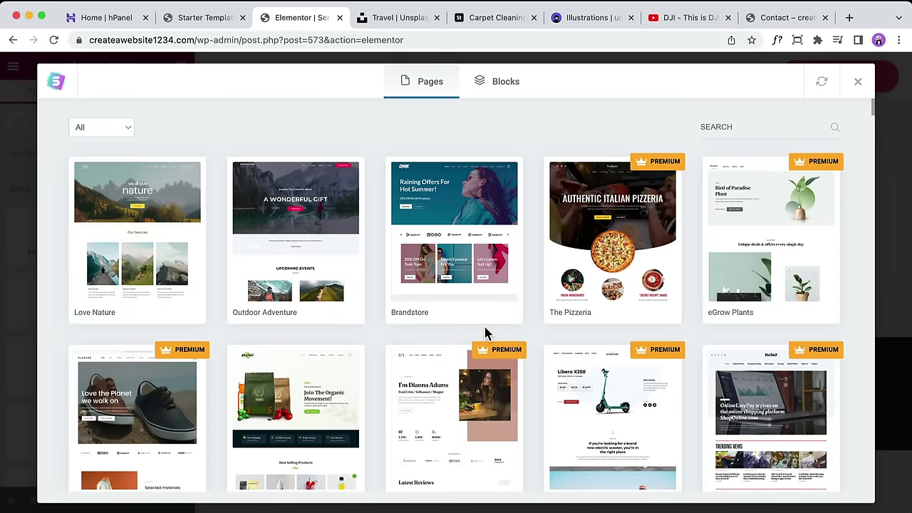
pyautogui.scroll(-10, 736, 290)
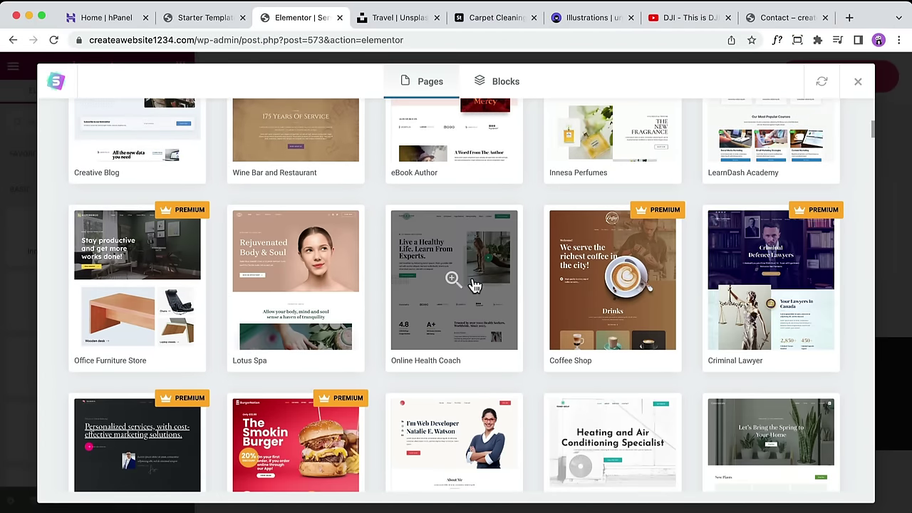
pyautogui.scroll(-8, 754, 299)
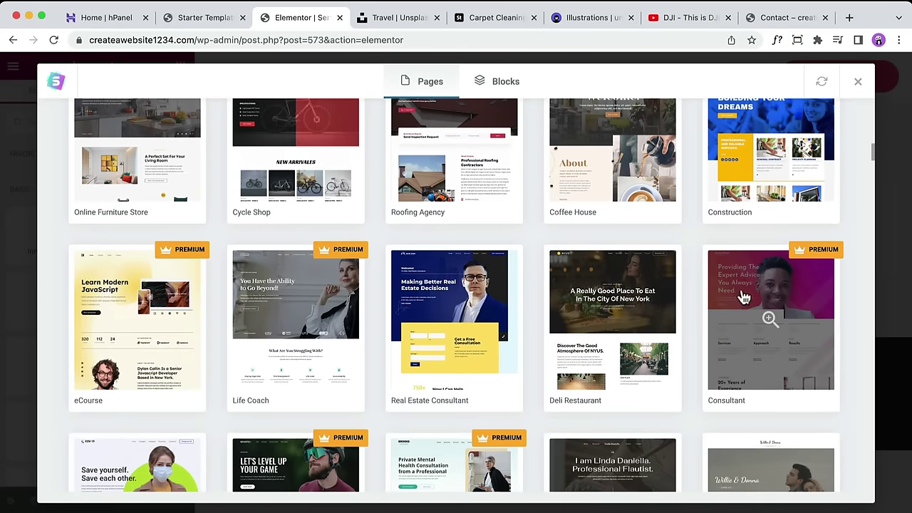
pyautogui.click(305, 178)
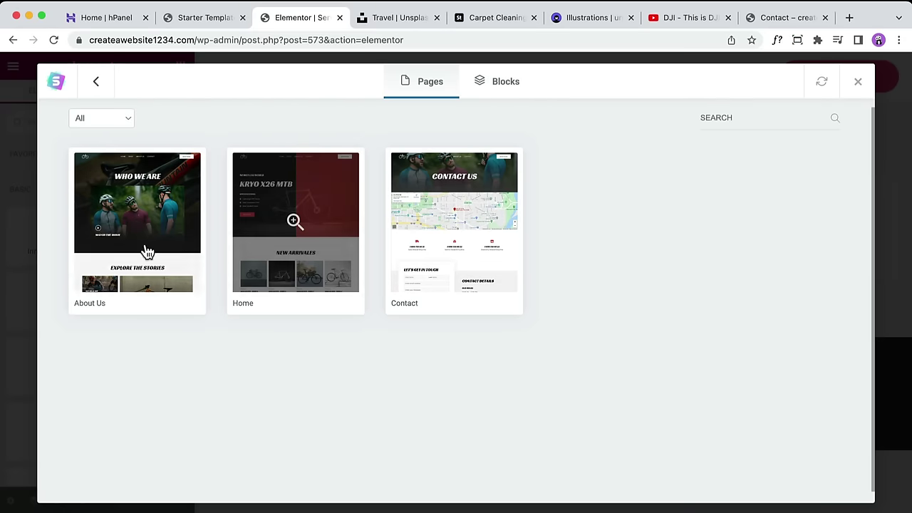
pyautogui.click(130, 208)
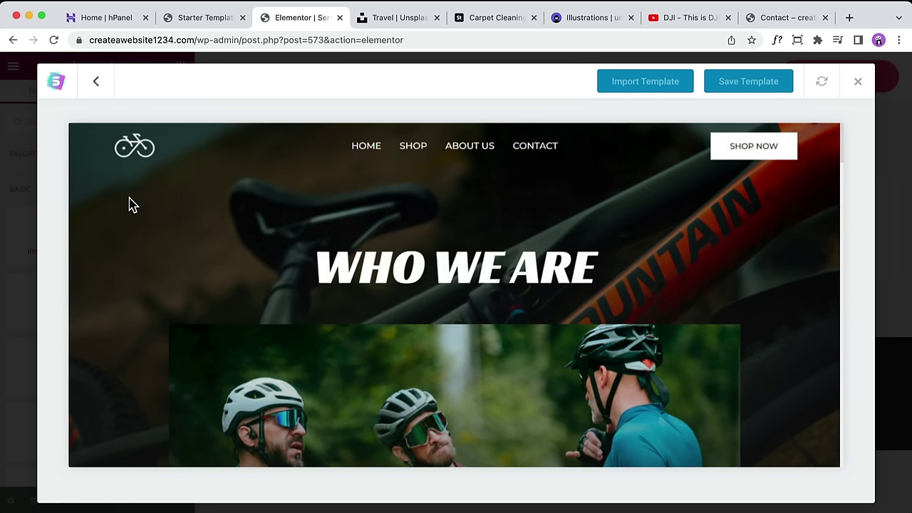
pyautogui.click(657, 89)
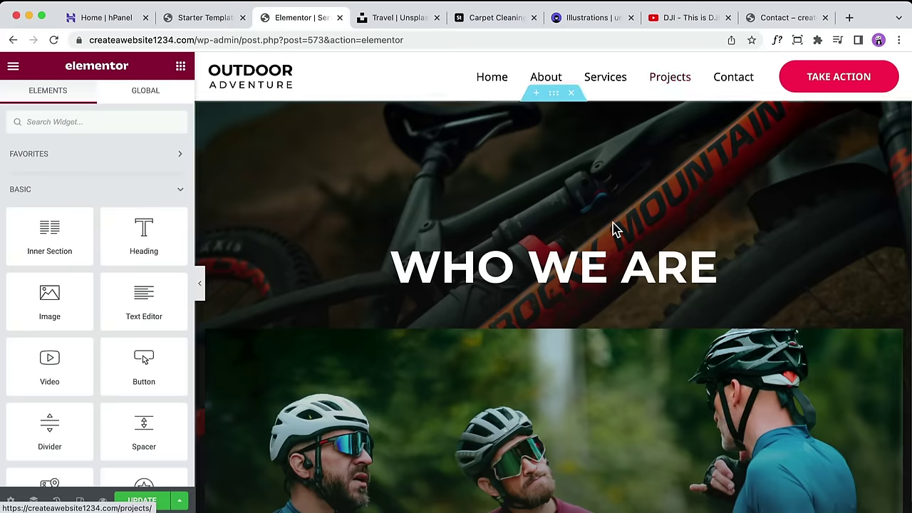
# Save the imported page and choose Exit from the Elementor menu
pyautogui.scroll(-10, 612, 230)
pyautogui.scroll(-20, 613, 230)
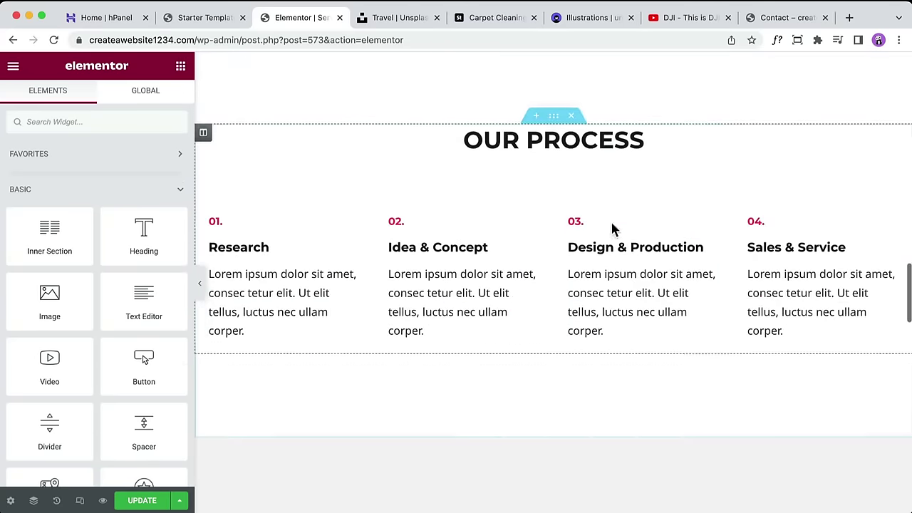
pyautogui.scroll(5, 297, 339)
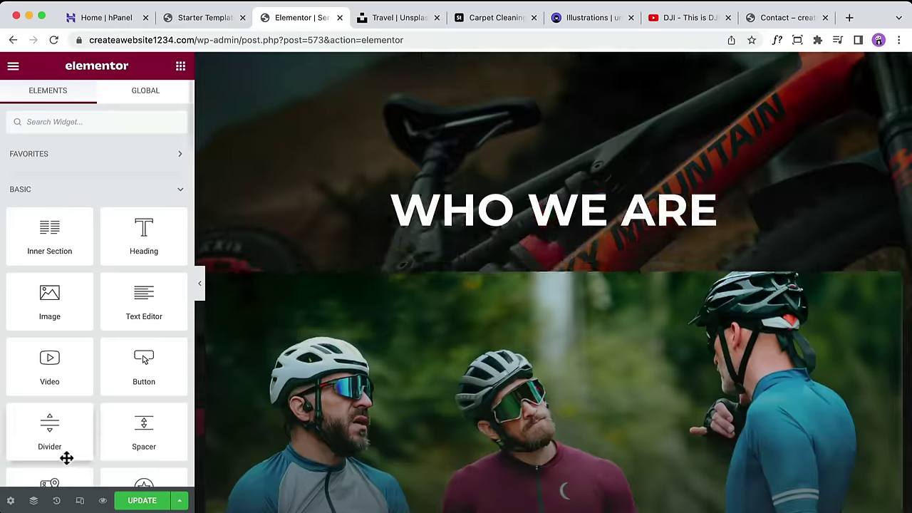
pyautogui.click(128, 501)
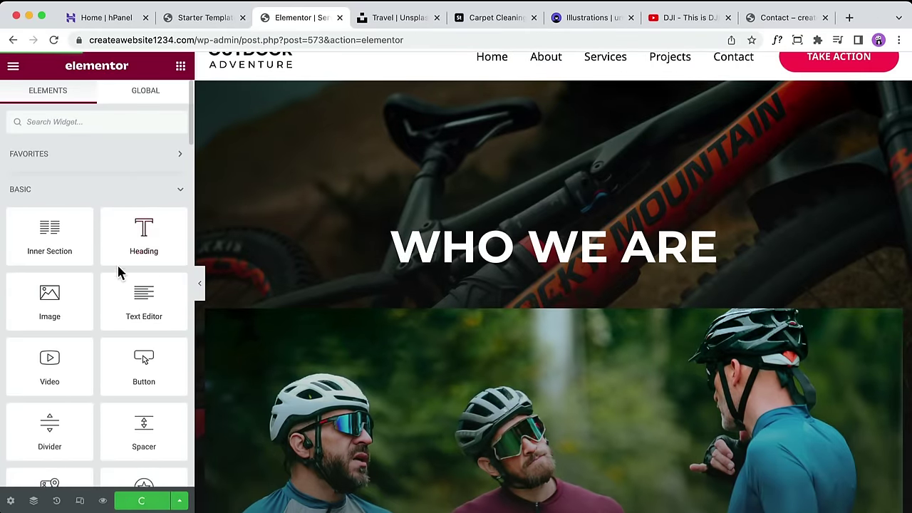
pyautogui.click(13, 69)
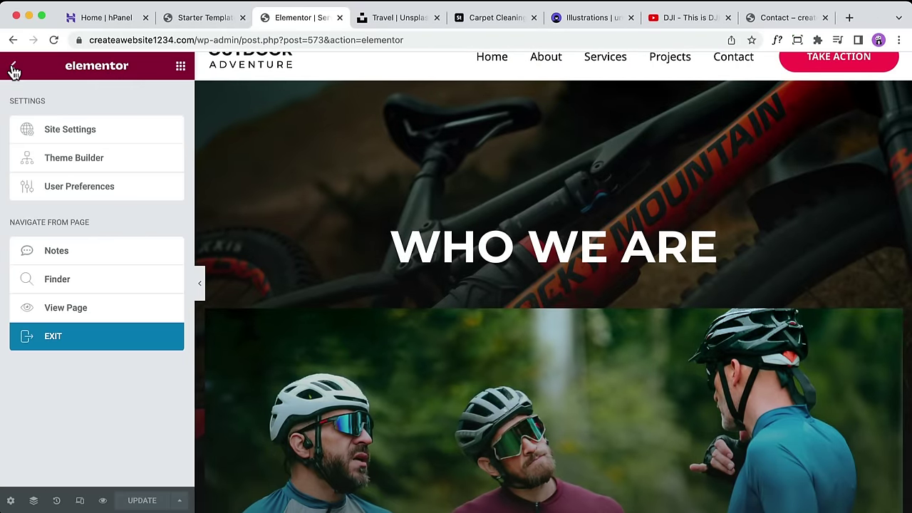
pyautogui.click(61, 342)
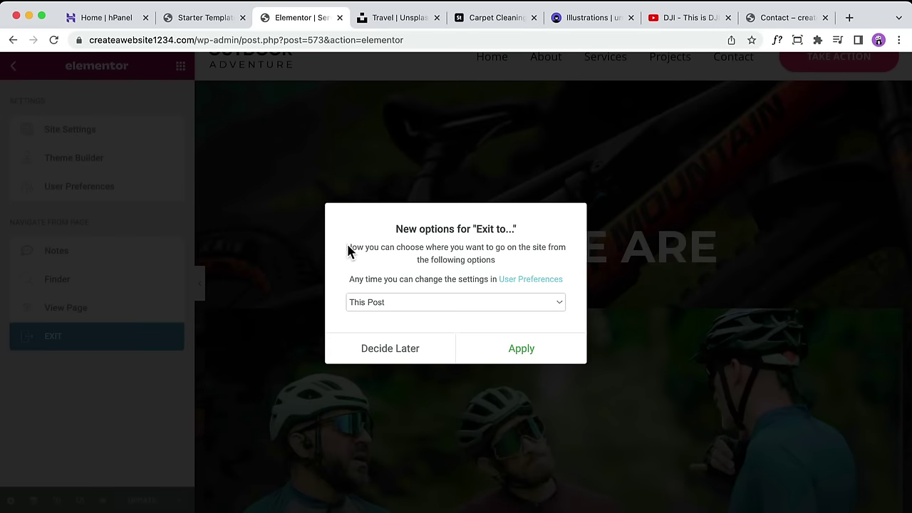
# Keep 'This Post' as the exit destination, apply it, and confirm leaving the site
pyautogui.click(372, 302)
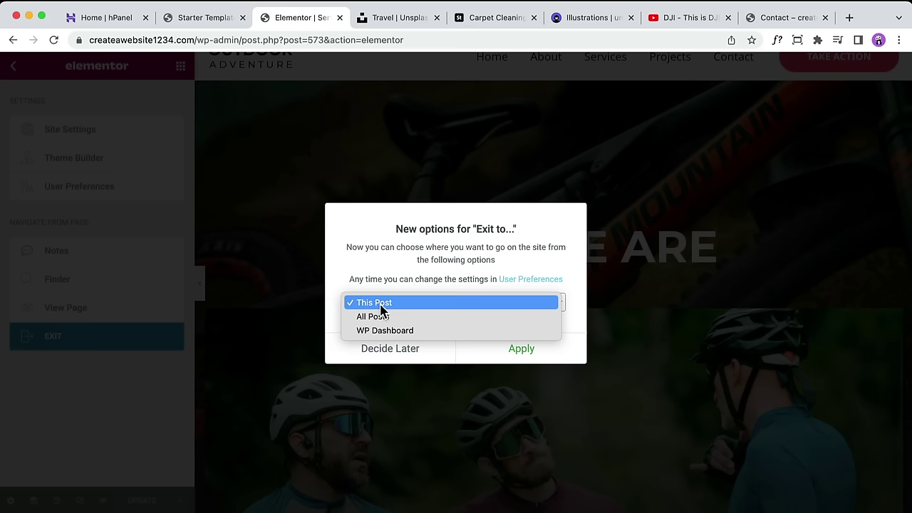
pyautogui.click(384, 303)
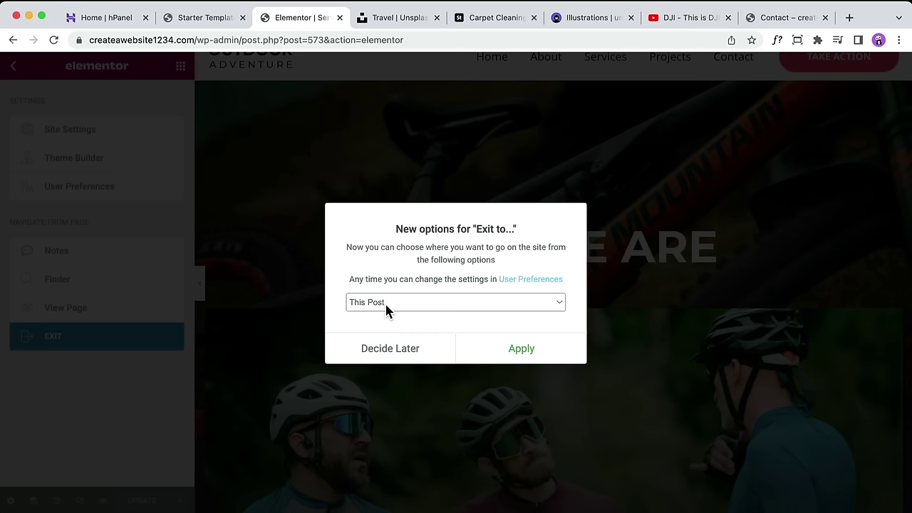
pyautogui.click(526, 352)
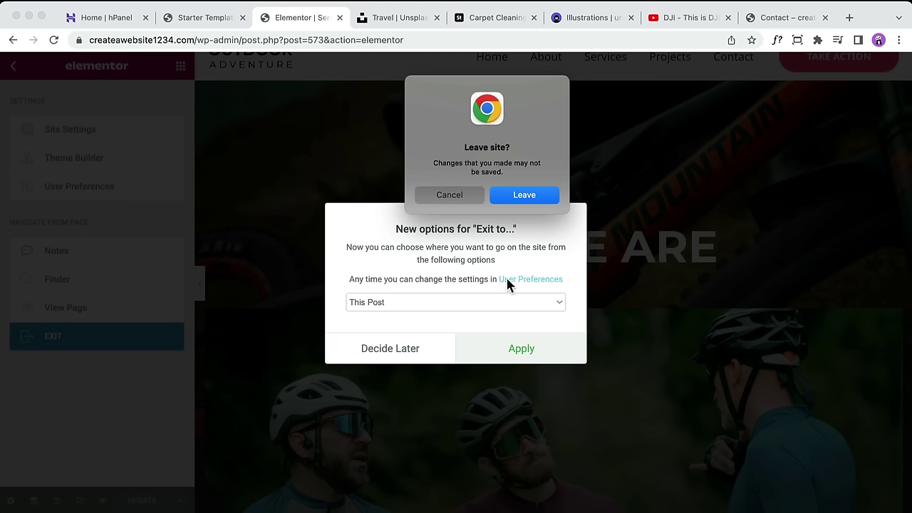
pyautogui.click(516, 192)
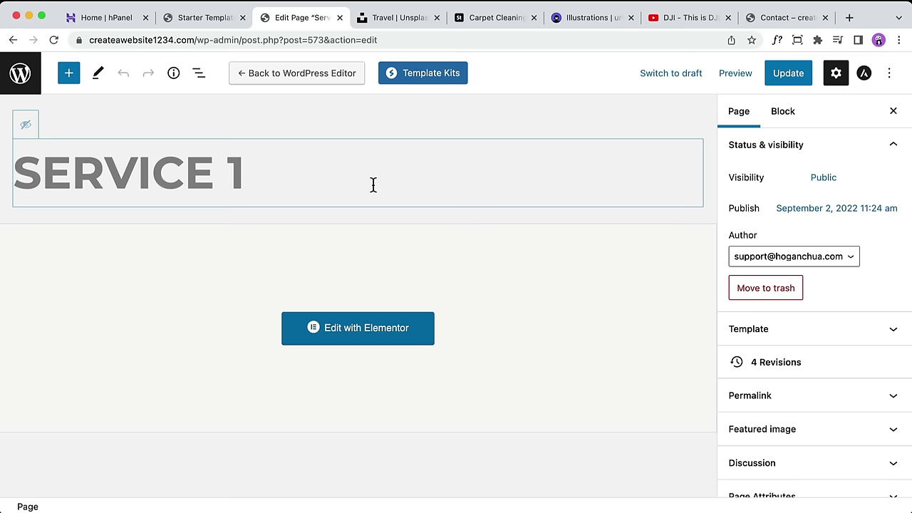
# Trash the Sample Page from the Pages list, then delete it permanently from the trash
pyautogui.click(20, 73)
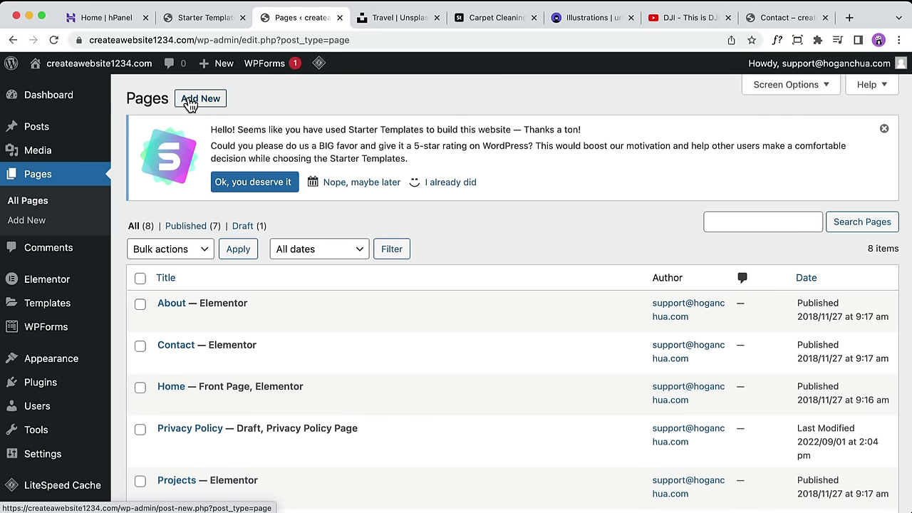
pyautogui.scroll(-5, 218, 240)
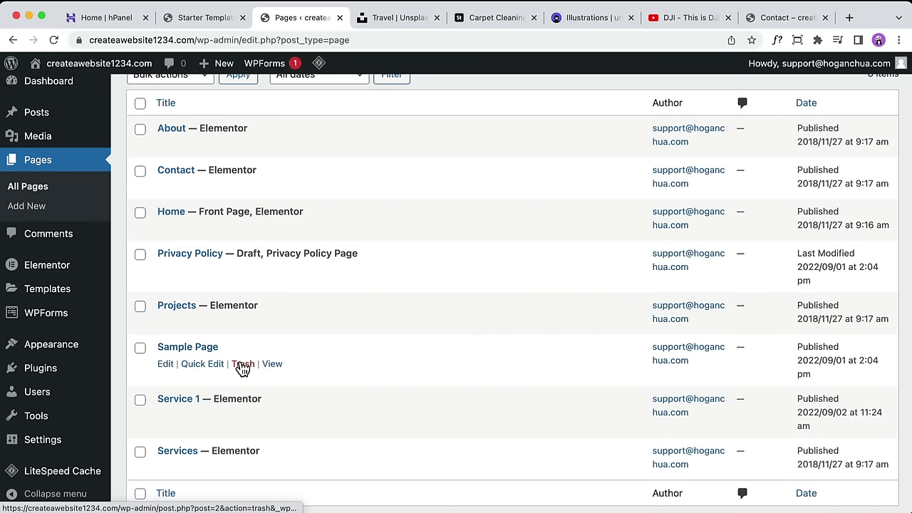
pyautogui.click(242, 365)
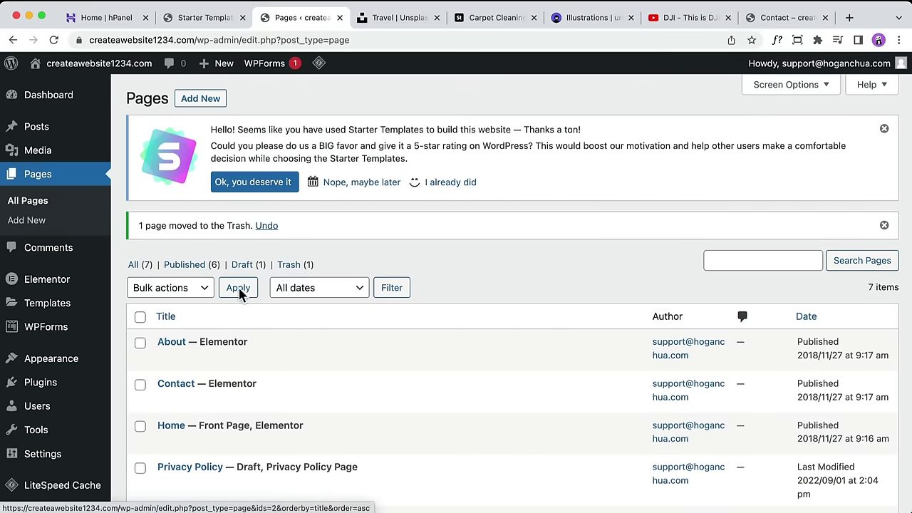
pyautogui.click(291, 266)
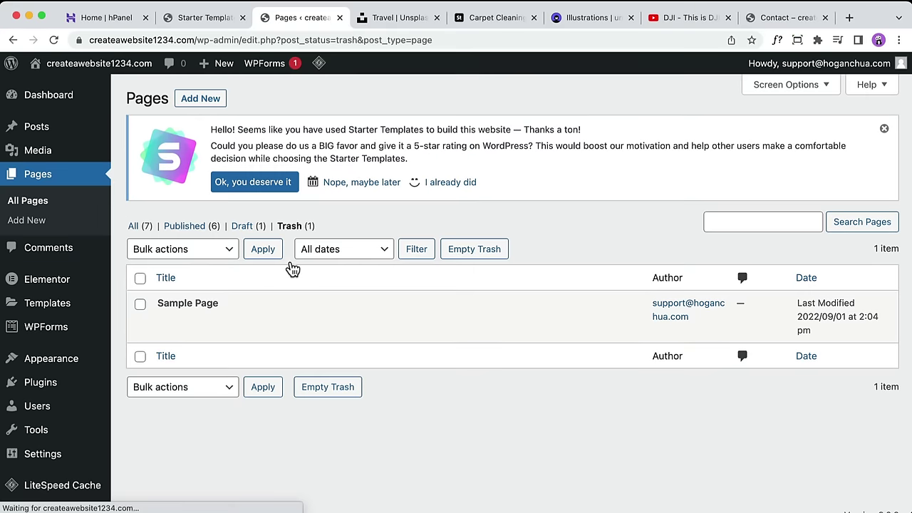
pyautogui.click(239, 322)
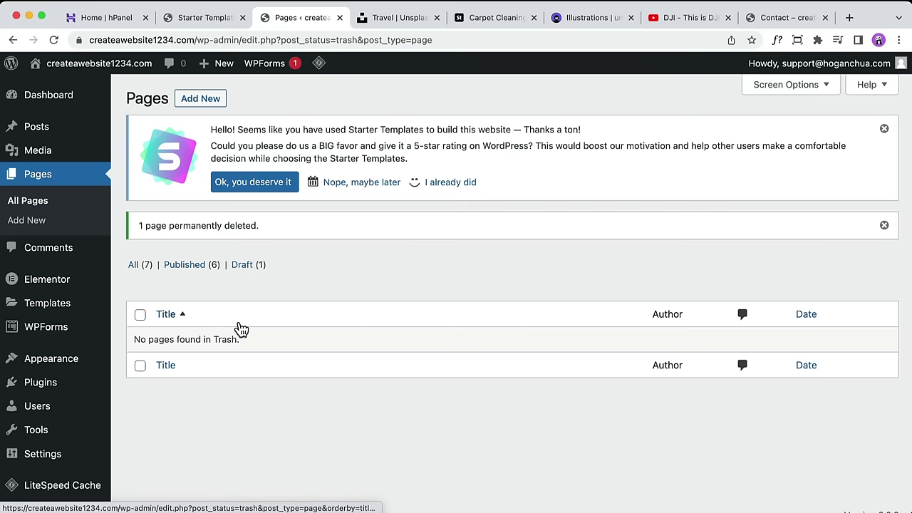
pyautogui.moveTo(114, 72)
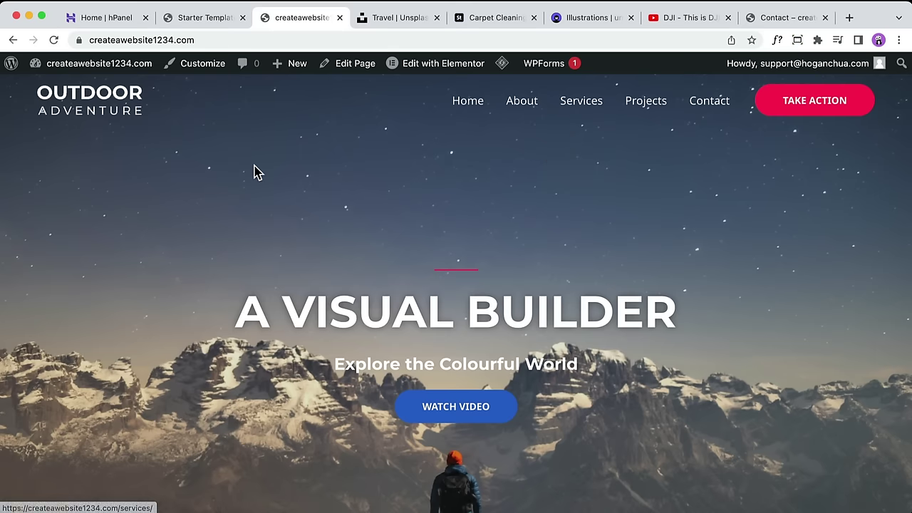
# Add the Service 1 page to the menu from the full Pages list
pyautogui.moveTo(77, 74)
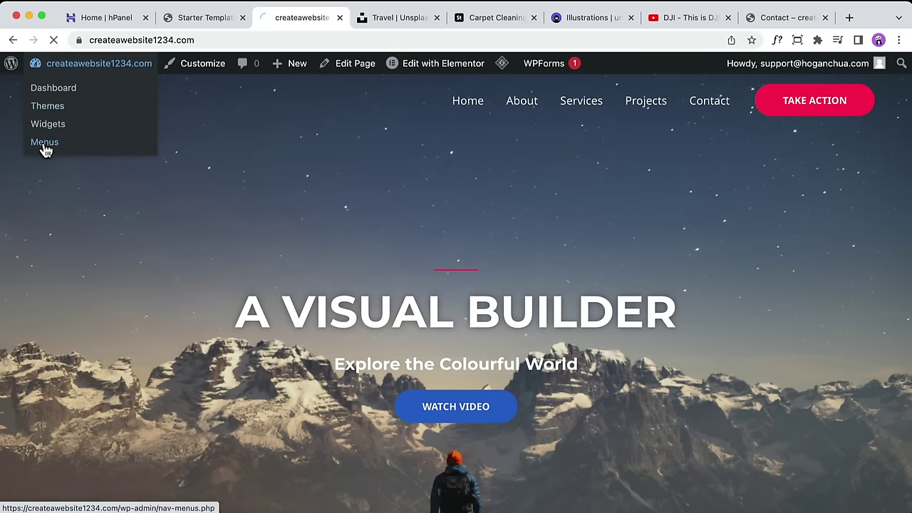
pyautogui.scroll(-3, 71, 171)
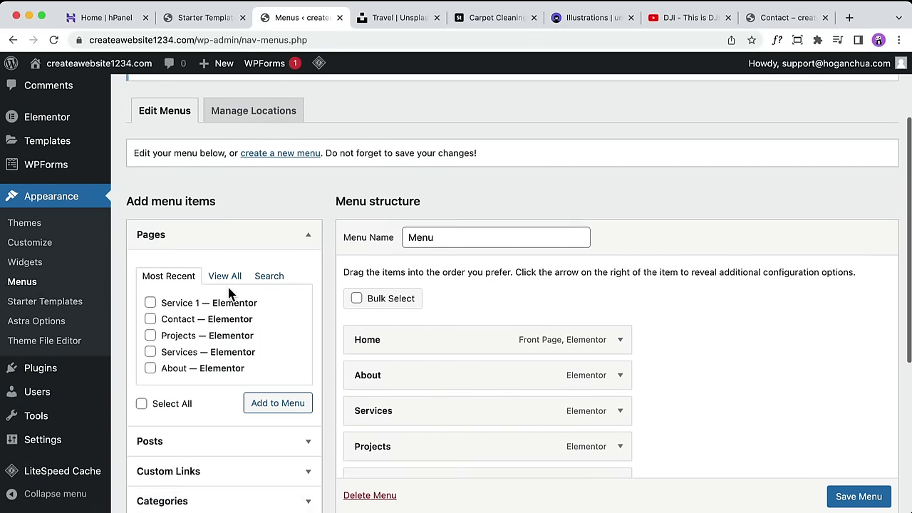
pyautogui.scroll(-1, 226, 288)
pyautogui.click(218, 244)
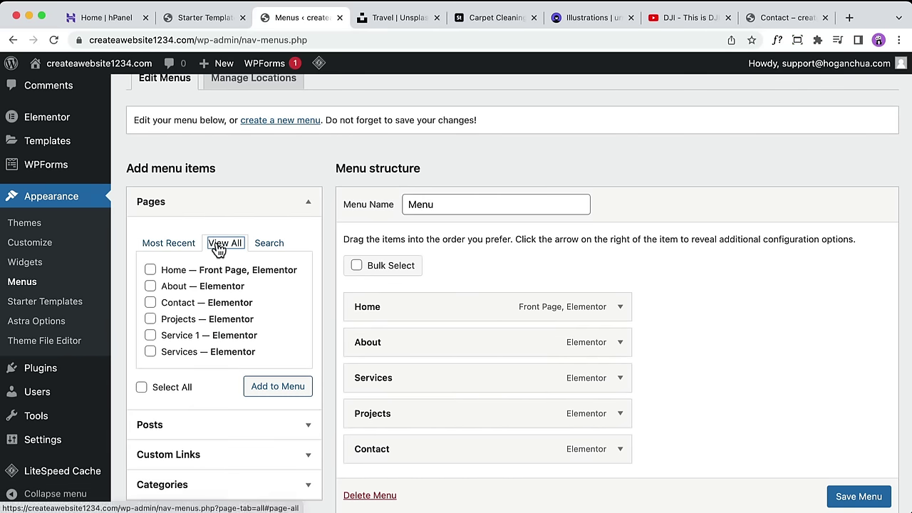
pyautogui.scroll(-1, 206, 308)
pyautogui.click(150, 291)
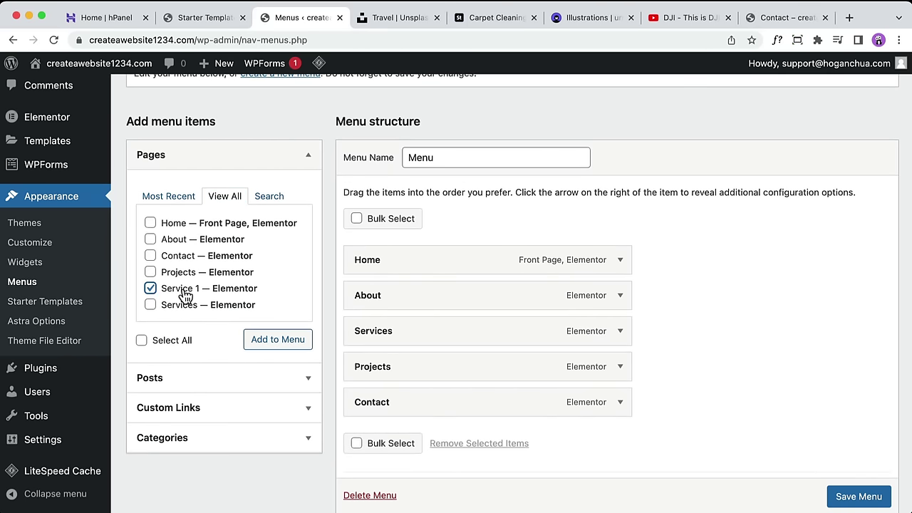
pyautogui.click(264, 343)
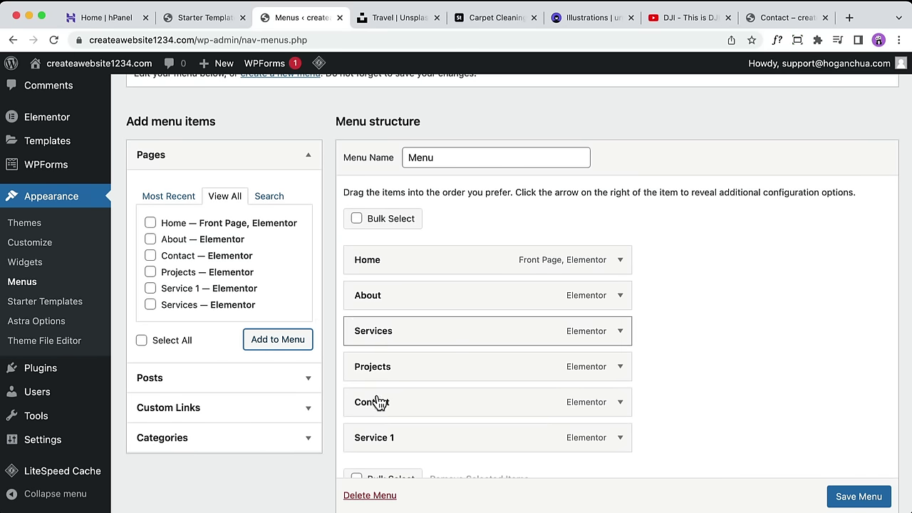
# Nest Service 1 under Services as a sub-item and save the menu
pyautogui.moveTo(367, 443); pyautogui.dragTo(388, 368)
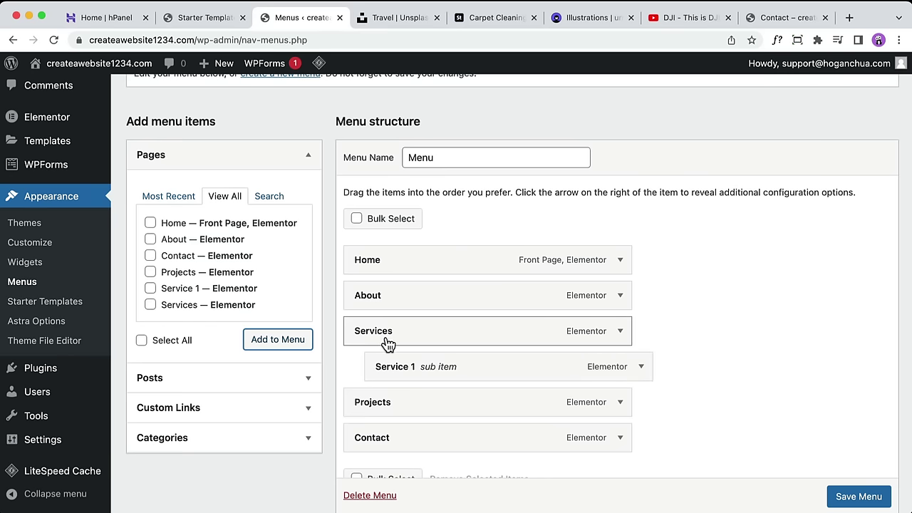
pyautogui.scroll(-2, 612, 378)
pyautogui.scroll(-1, 819, 484)
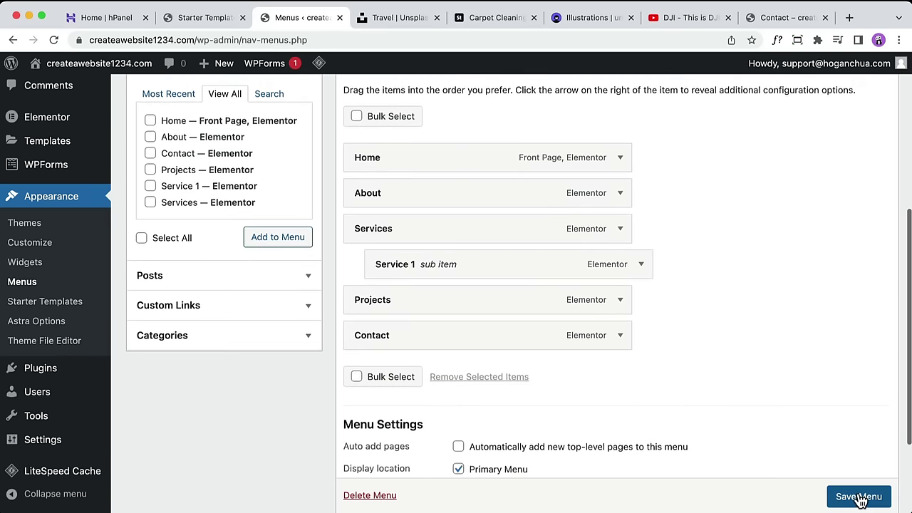
pyautogui.click(858, 497)
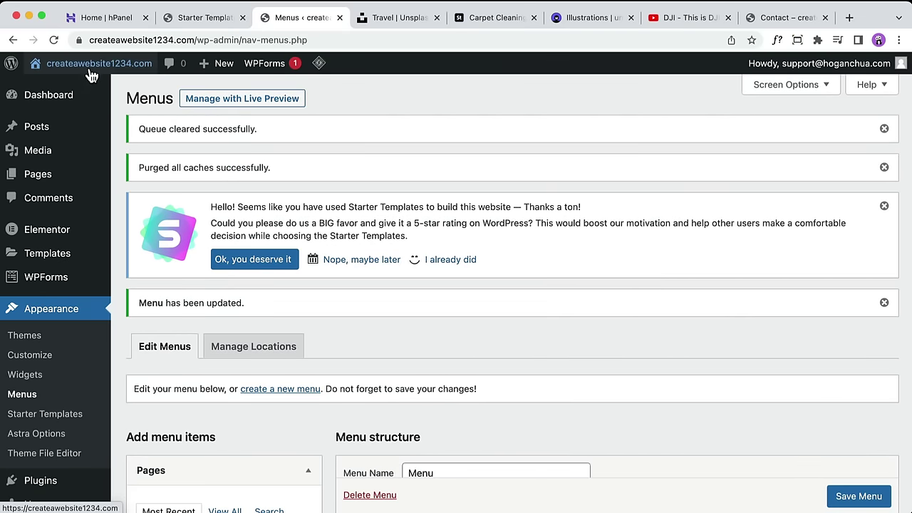
# Check Service 1 in the live Services dropdown, then open the main menu in the Customizer
pyautogui.moveTo(70, 93)
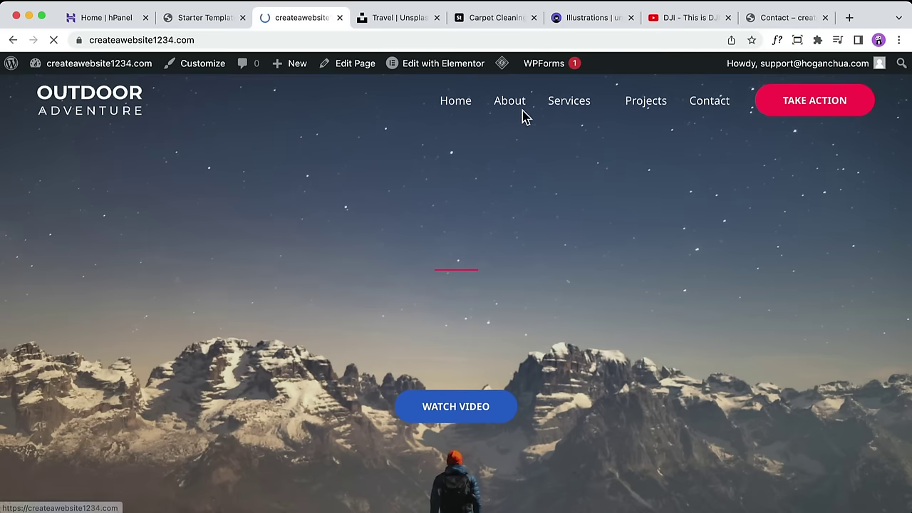
pyautogui.moveTo(543, 118)
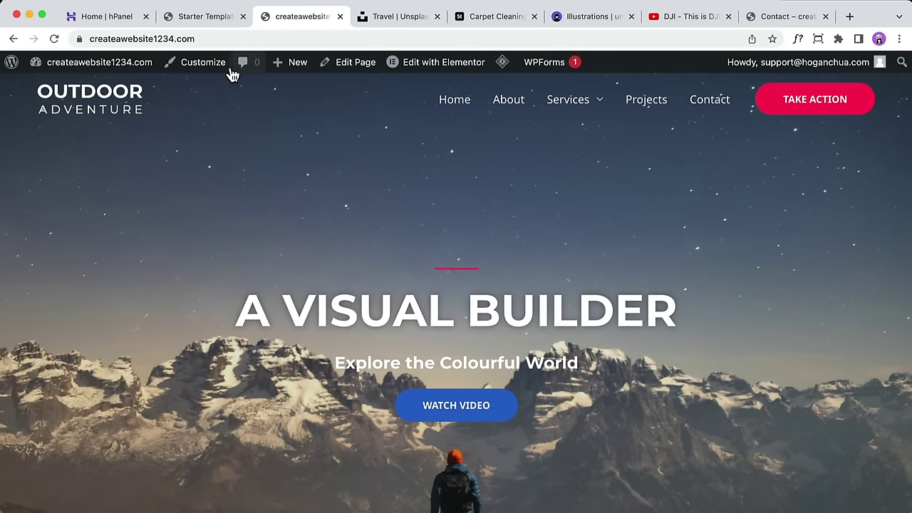
pyautogui.click(206, 69)
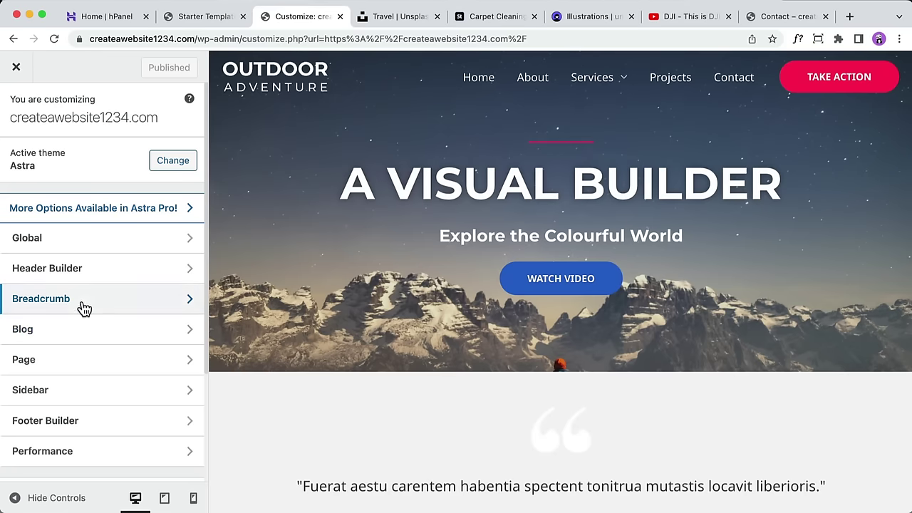
pyautogui.scroll(-3, 106, 303)
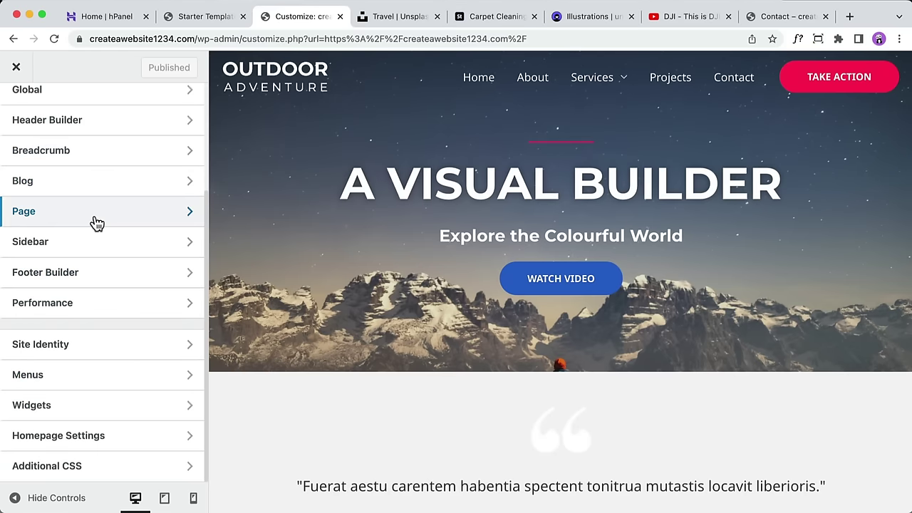
pyautogui.click(44, 381)
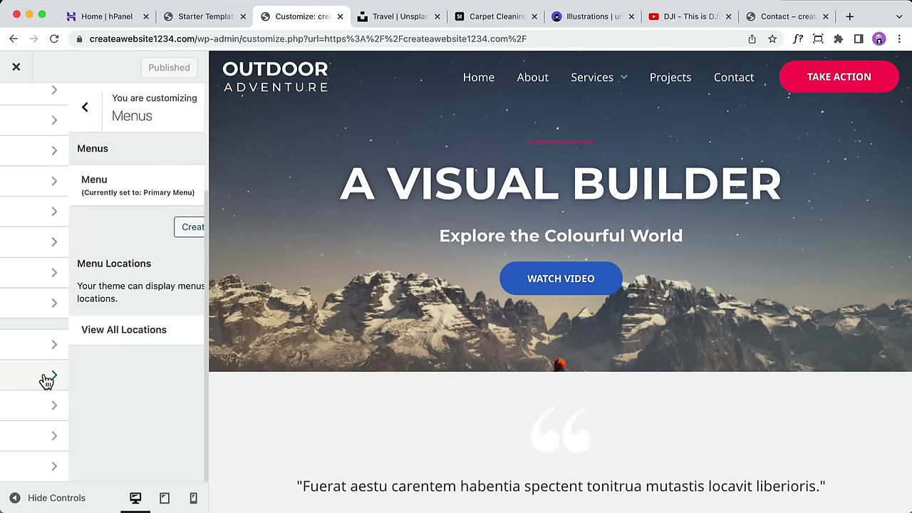
pyautogui.click(96, 188)
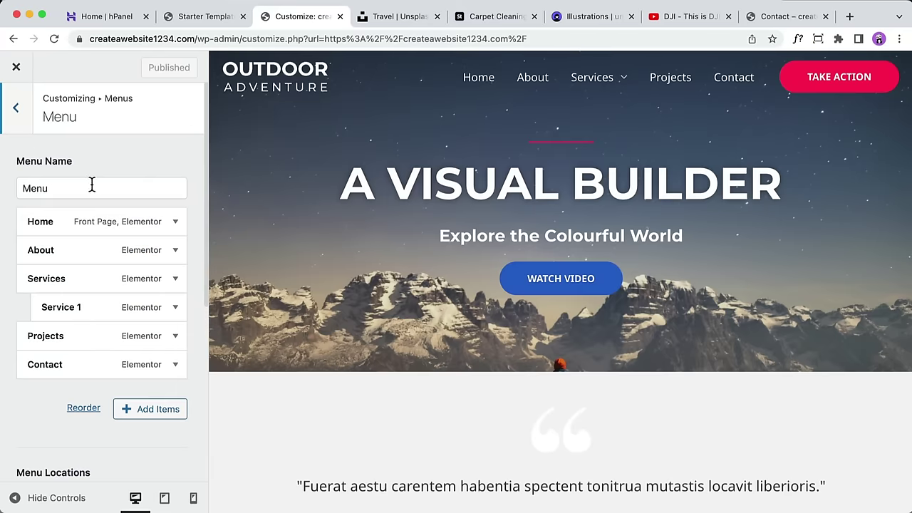
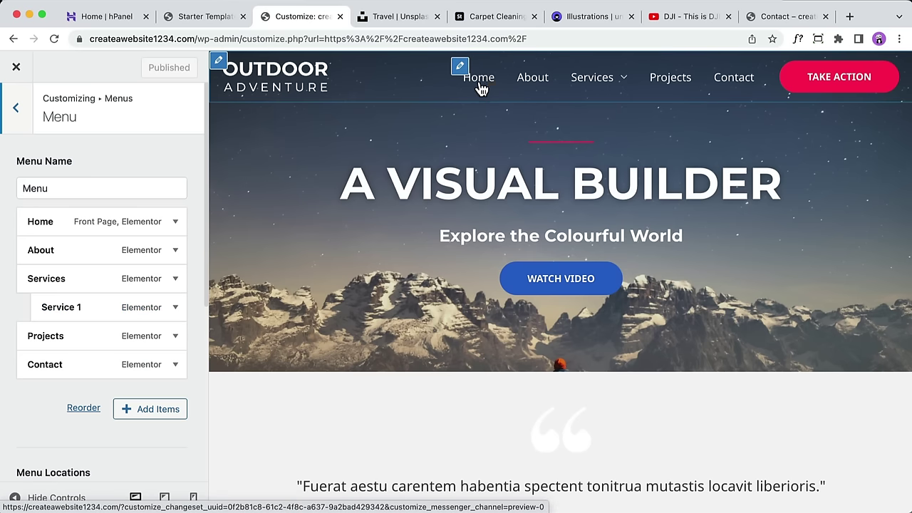
# Remove Home from the menu and nest Service 1 under Projects
pyautogui.click(178, 223)
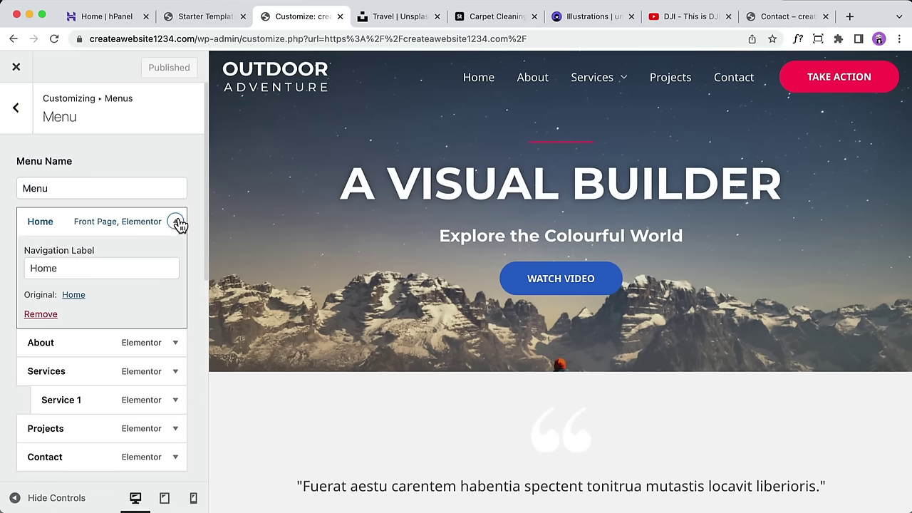
pyautogui.click(44, 314)
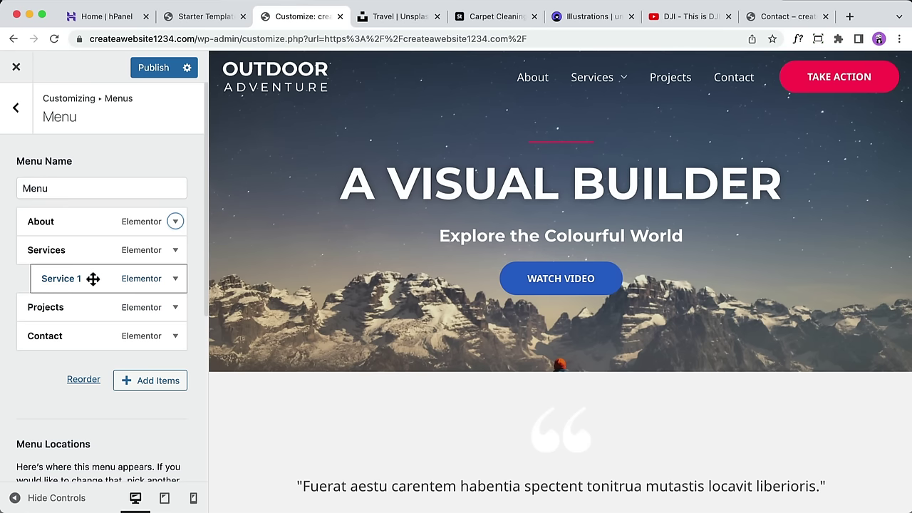
pyautogui.moveTo(80, 278); pyautogui.dragTo(73, 305)
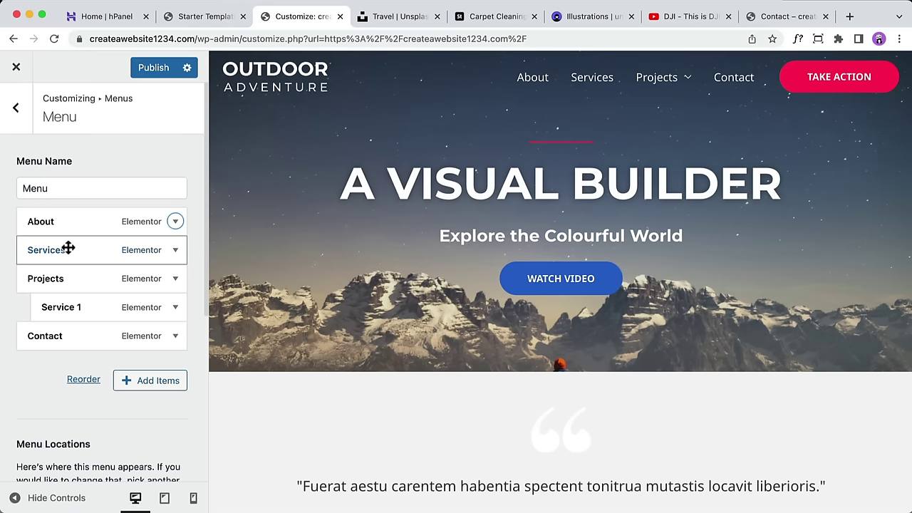
# Publish the reordered menu and close the Customizer to return to the live site
pyautogui.scroll(-5, 50, 214)
pyautogui.scroll(4, 45, 168)
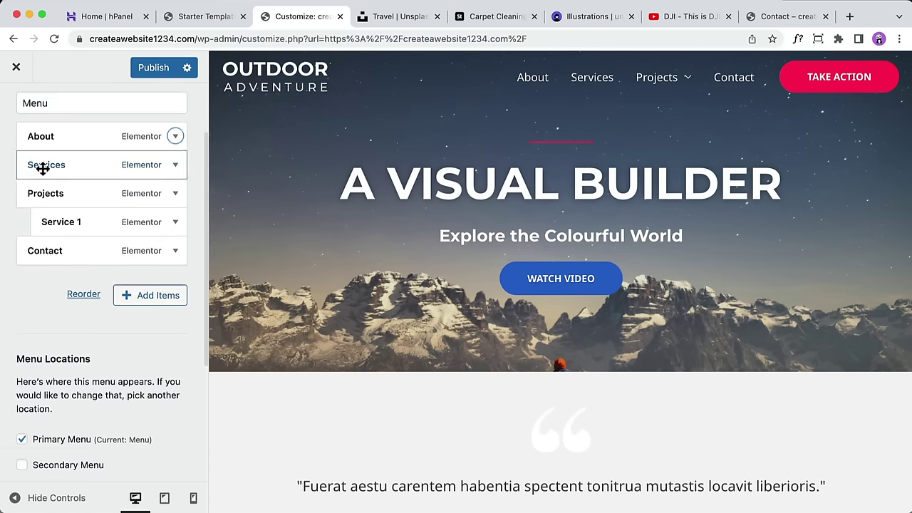
pyautogui.click(149, 68)
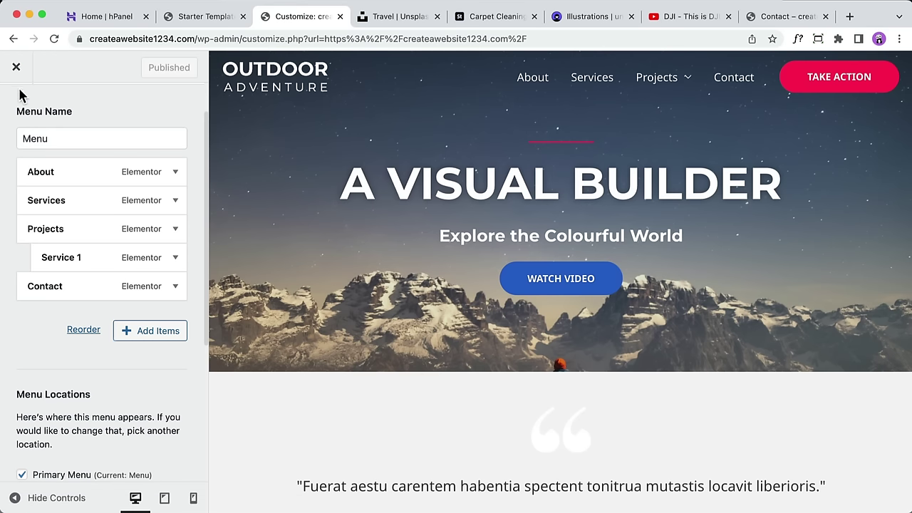
pyautogui.scroll(2, 20, 94)
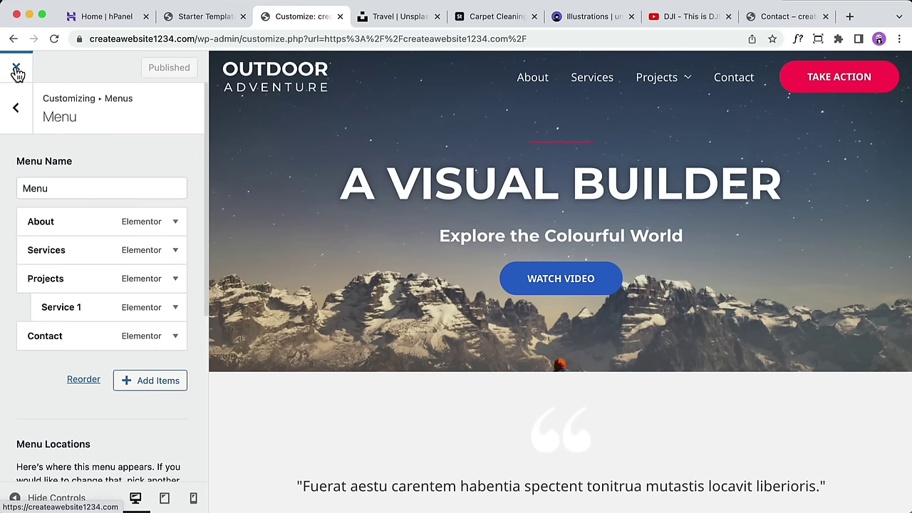
pyautogui.click(47, 69)
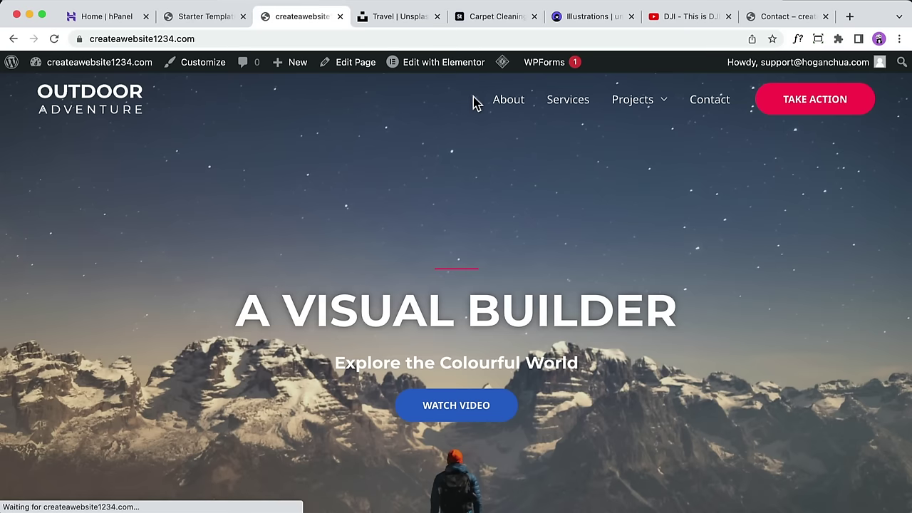
# Open Service 1 from the Projects dropdown and scroll through the page
pyautogui.moveTo(639, 104)
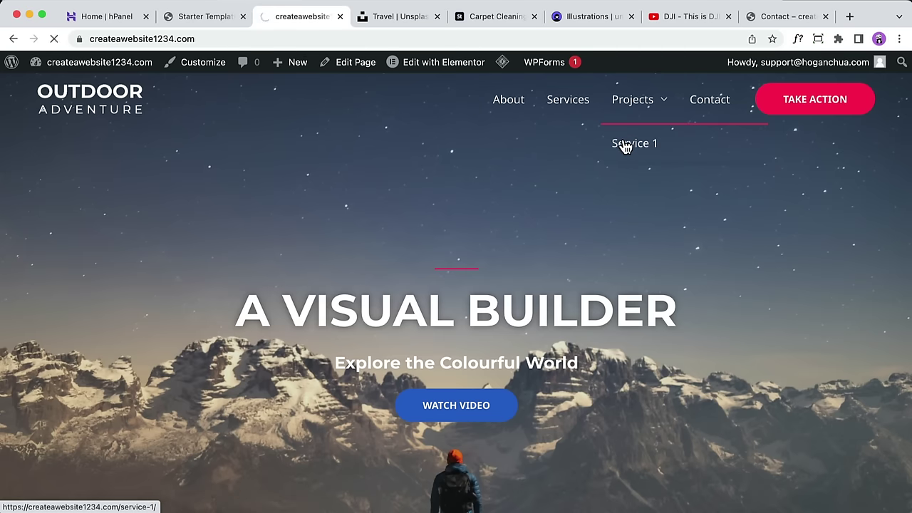
pyautogui.click(624, 146)
pyautogui.scroll(-2, 193, 147)
pyautogui.scroll(2, 193, 146)
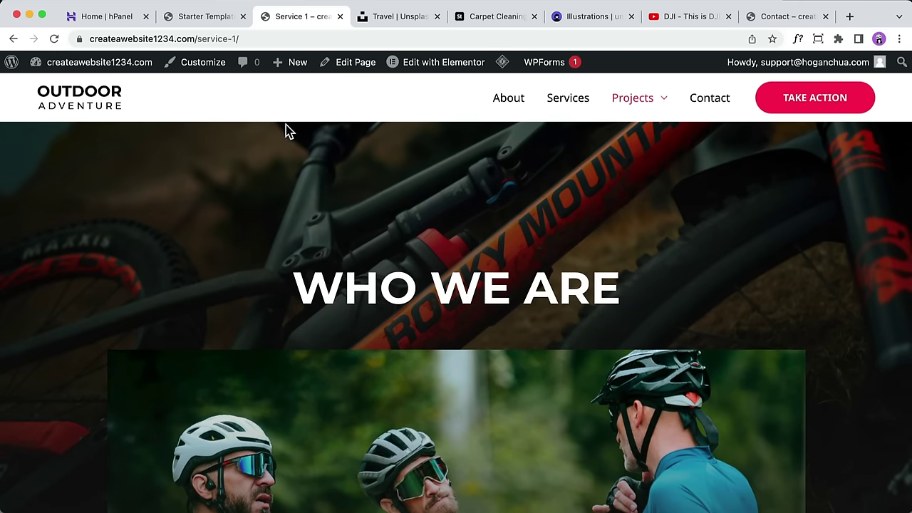
pyautogui.scroll(-2, 407, 176)
pyautogui.scroll(2, 407, 176)
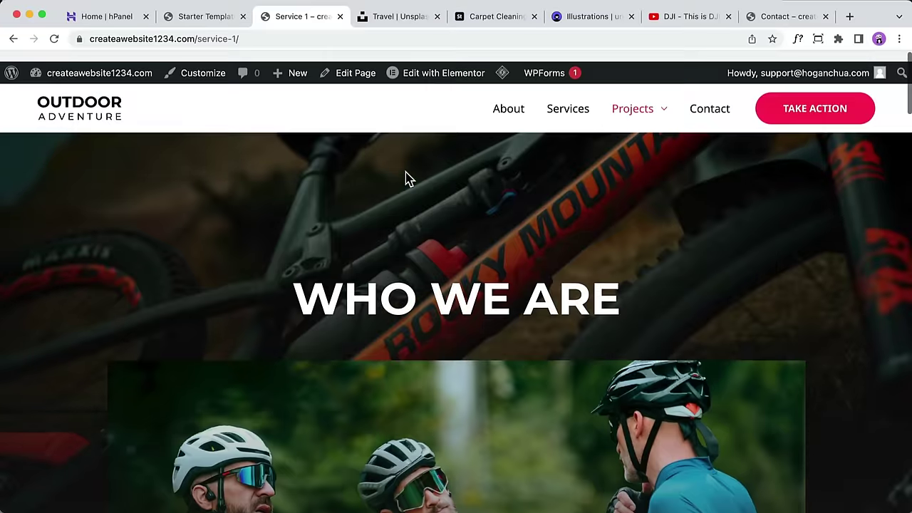
pyautogui.scroll(-5, 403, 177)
pyautogui.scroll(5, 403, 178)
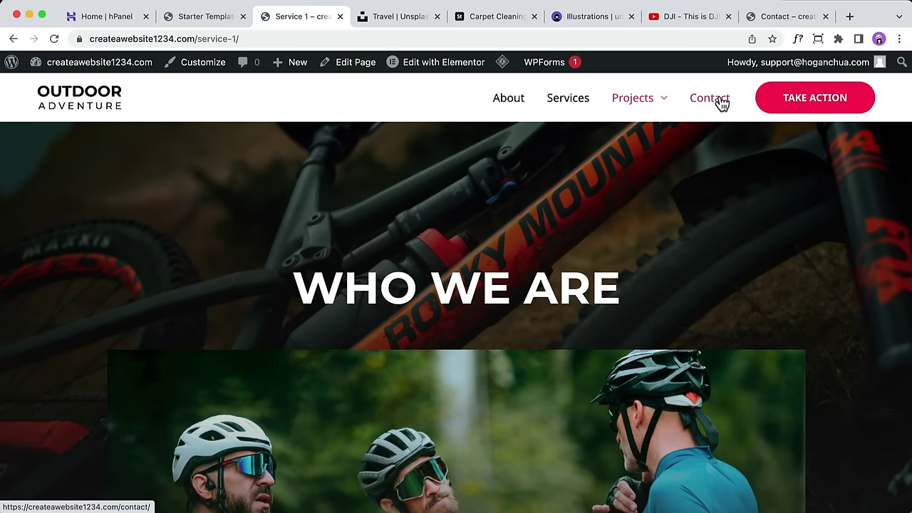
pyautogui.moveTo(640, 104)
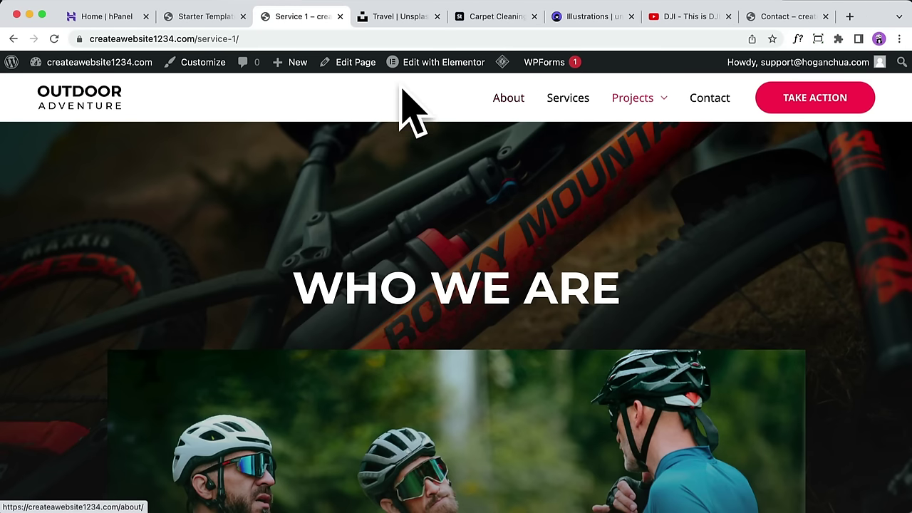
# Edit Service 1 and set its Astra Transparent Header setting to Enabled
pyautogui.click(352, 65)
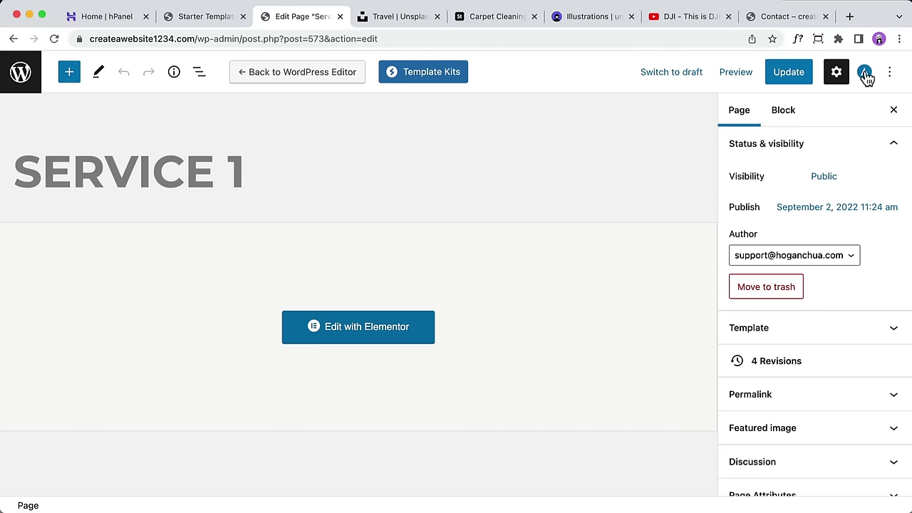
pyautogui.click(864, 74)
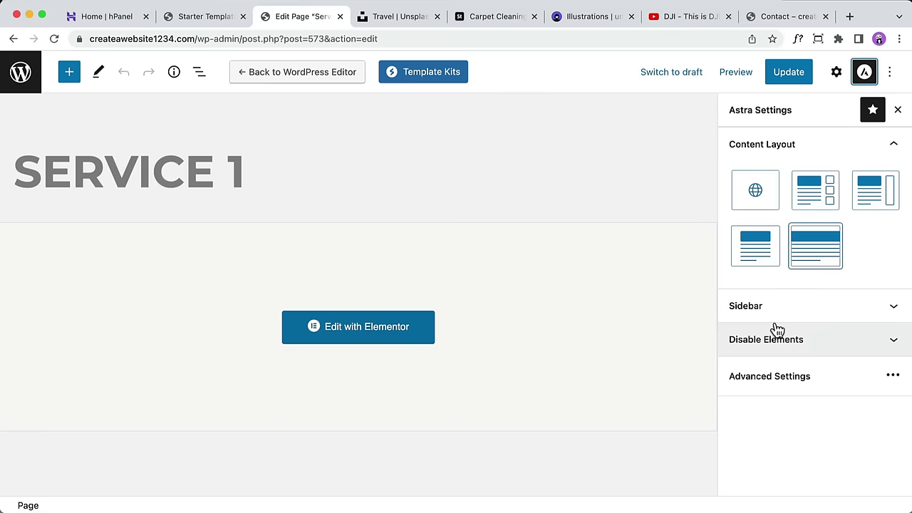
pyautogui.click(769, 381)
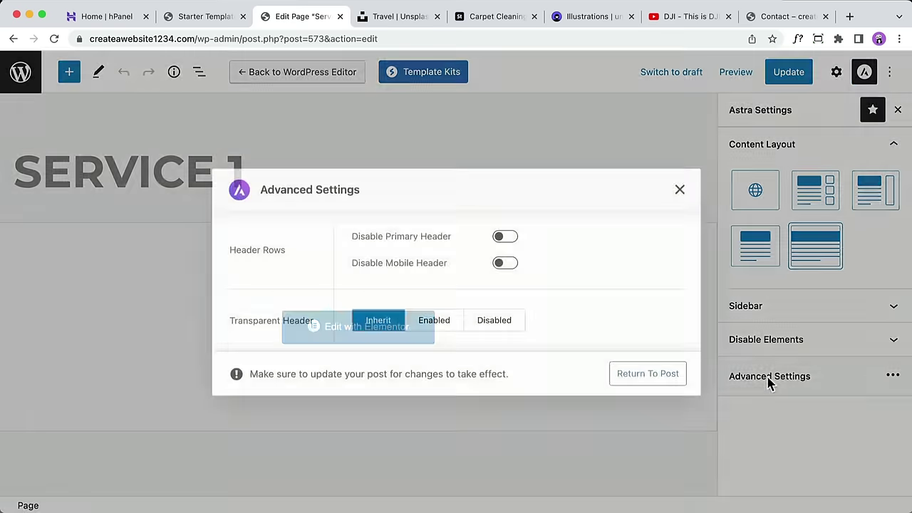
pyautogui.moveTo(307, 330); pyautogui.dragTo(232, 326)
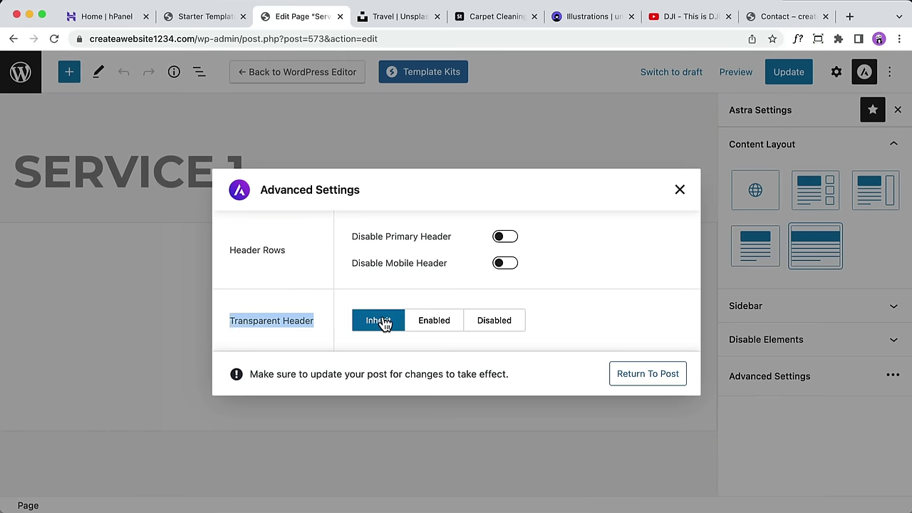
pyautogui.click(430, 321)
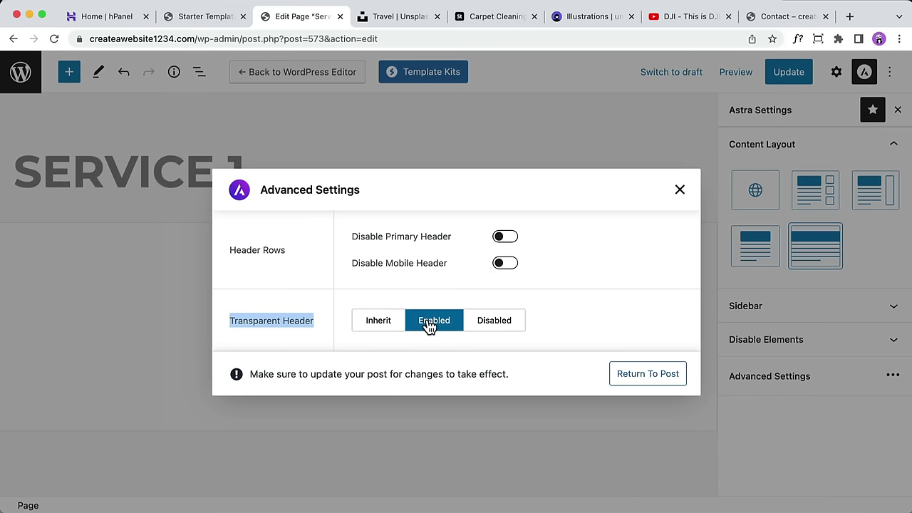
pyautogui.click(625, 382)
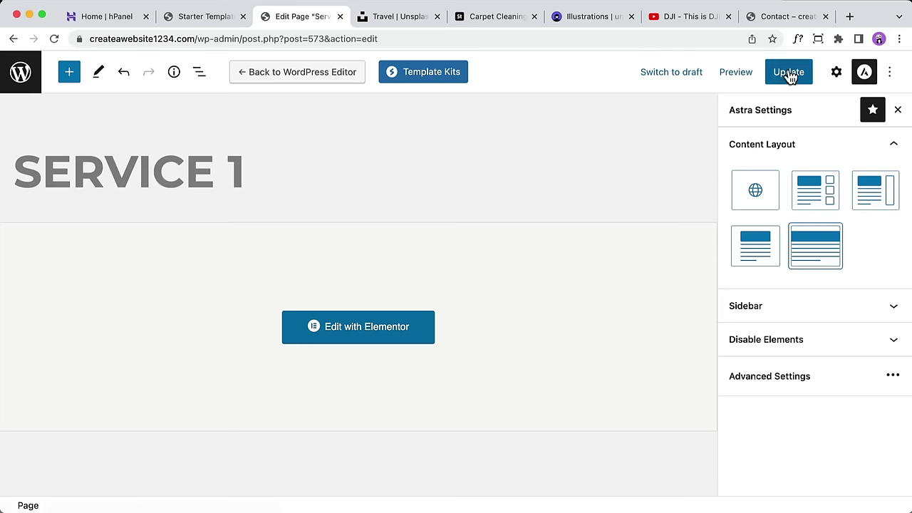
# Update the Service 1 page and check the Preview options
pyautogui.click(788, 73)
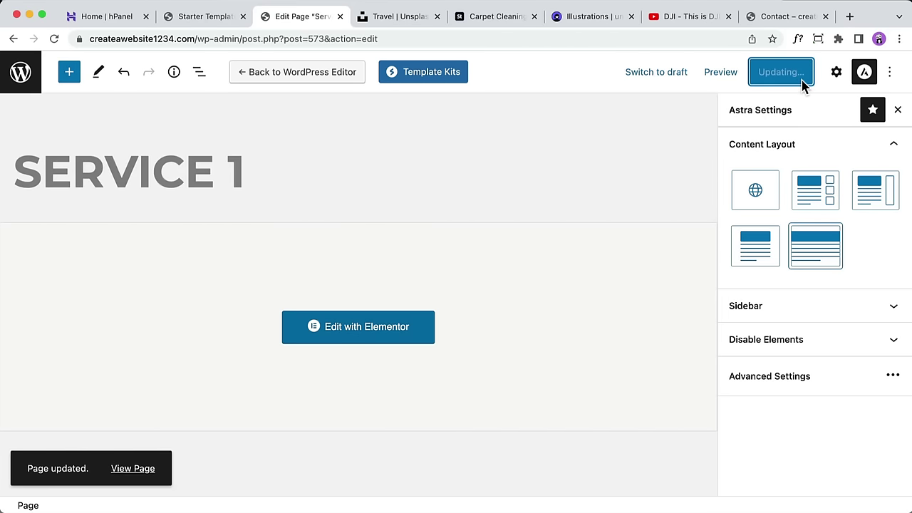
pyautogui.click(132, 470)
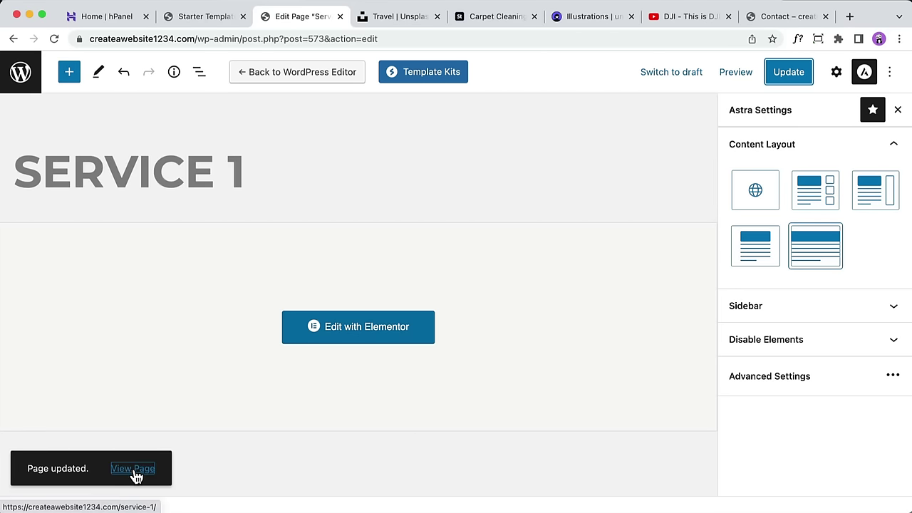
pyautogui.click(724, 76)
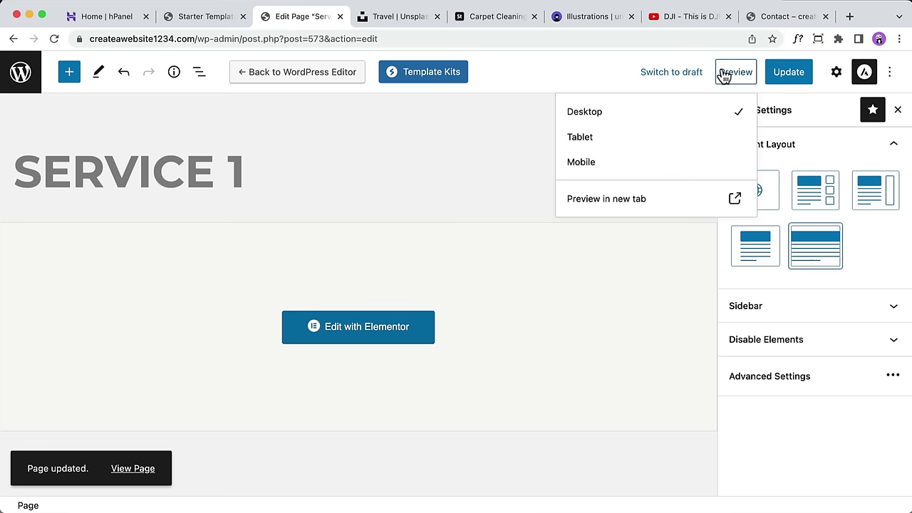
pyautogui.click(898, 111)
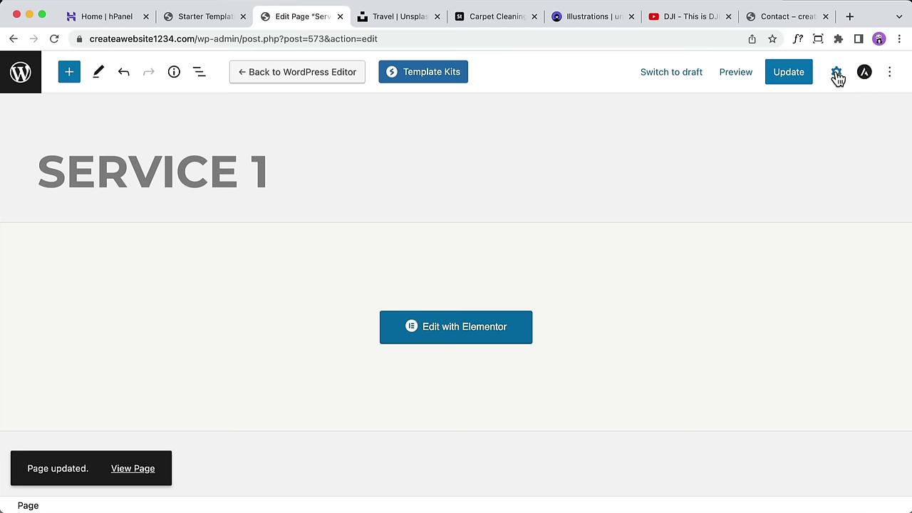
# Open the live Service 1 page from its Permalink View Page link and scroll through it
pyautogui.scroll(-2, 785, 340)
pyautogui.click(786, 337)
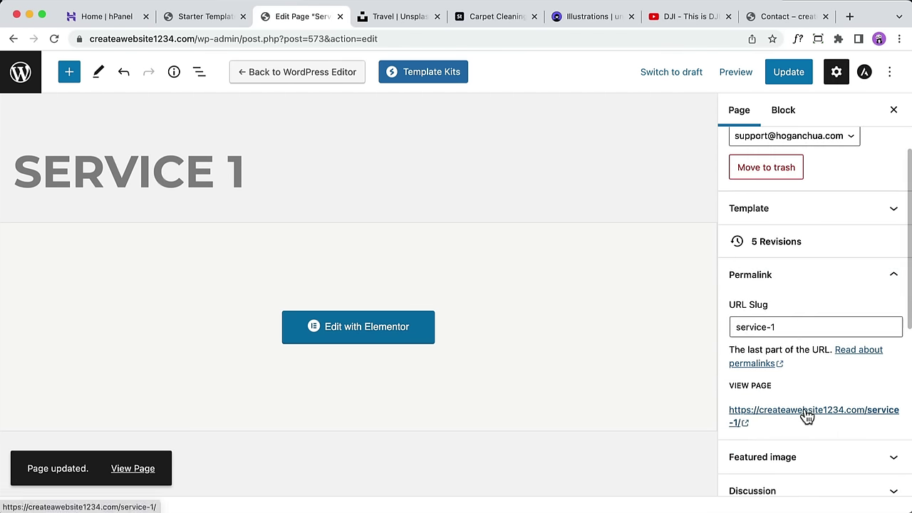
pyautogui.click(805, 412)
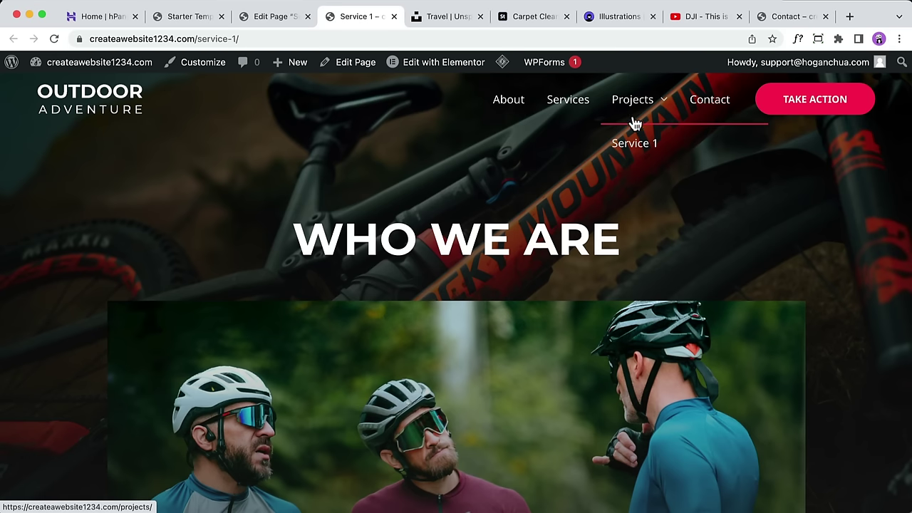
pyautogui.scroll(-10, 470, 204)
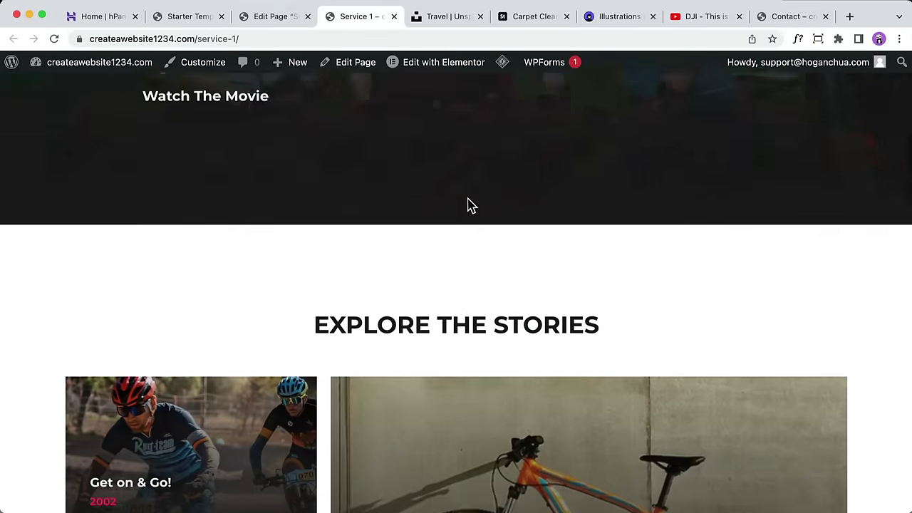
pyautogui.scroll(15, 468, 204)
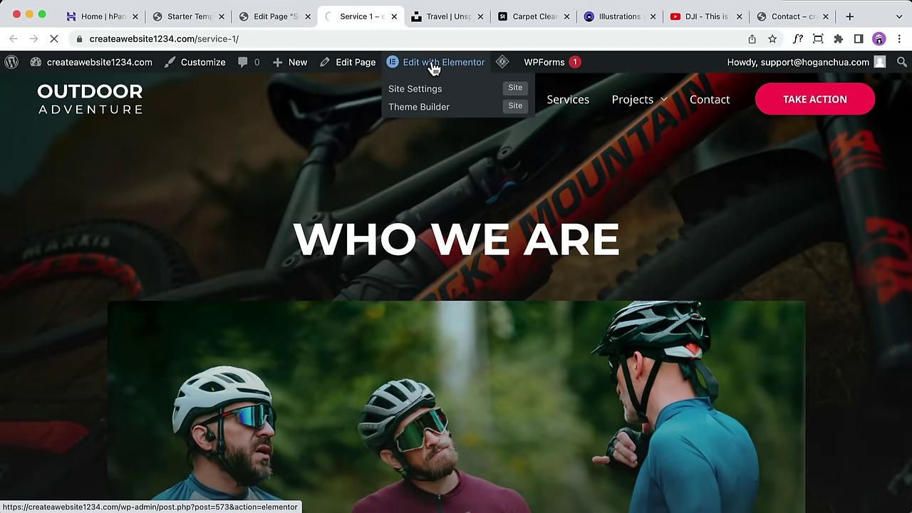
# Open the page in Elementor and shrink the large stories column to 60.4% width
pyautogui.click(460, 64)
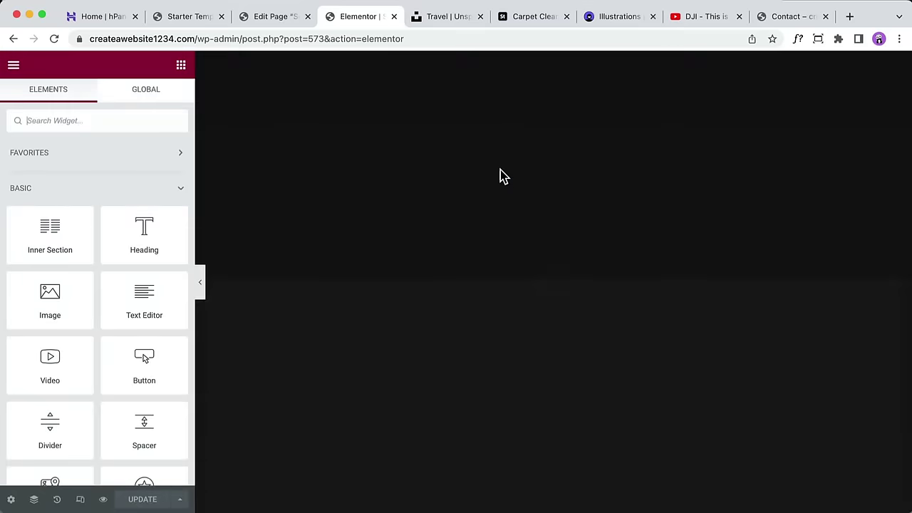
pyautogui.scroll(-20, 651, 248)
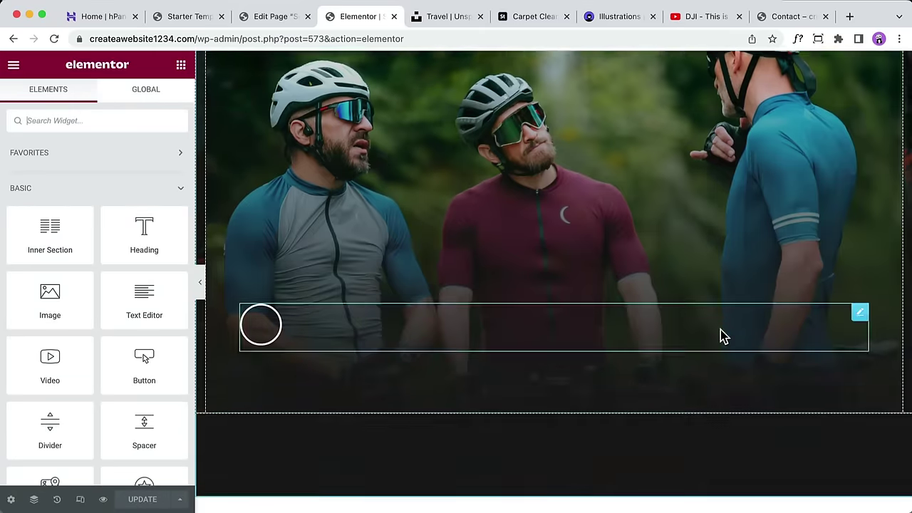
pyautogui.scroll(-2, 720, 333)
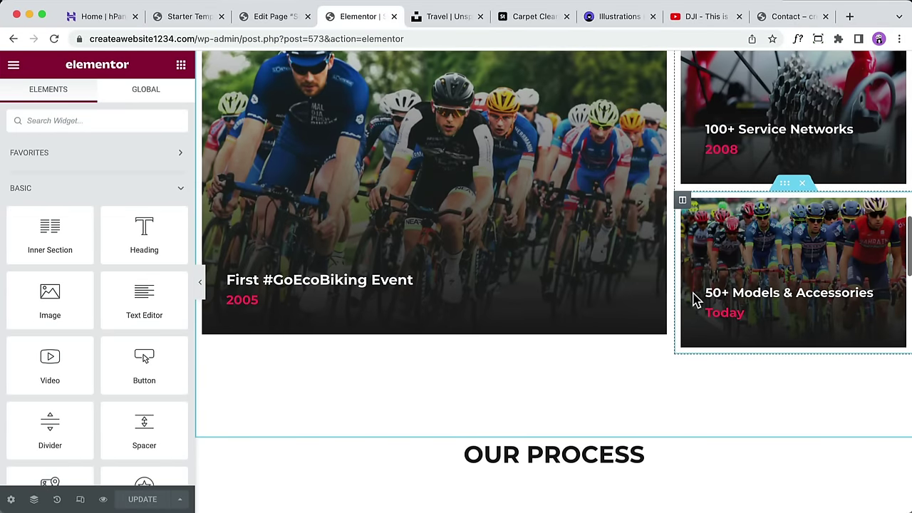
pyautogui.scroll(2, 694, 299)
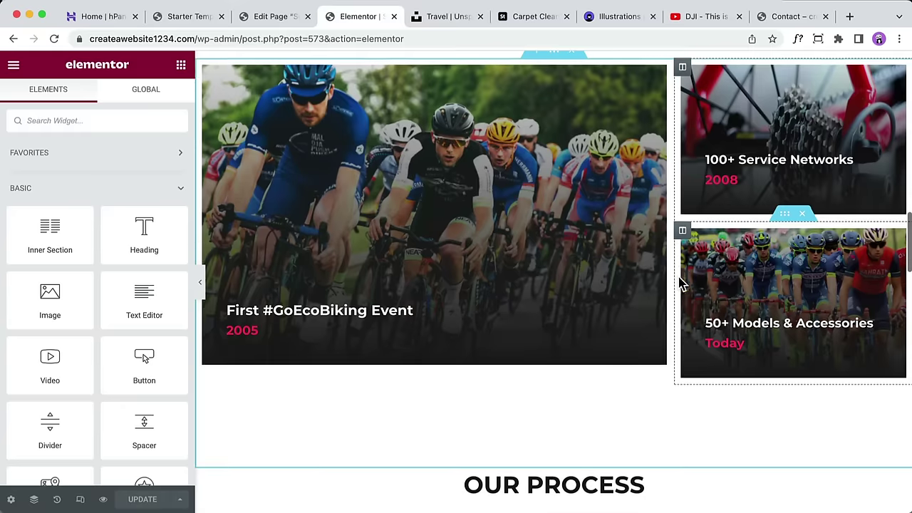
pyautogui.scroll(-1, 684, 274)
pyautogui.moveTo(663, 267)
pyautogui.mouseDown()
pyautogui.moveTo(596, 261)
pyautogui.moveTo(676, 261)
pyautogui.mouseUp()
# Widen the third Our Process column, update the page, and view it live
pyautogui.scroll(-3, 601, 330)
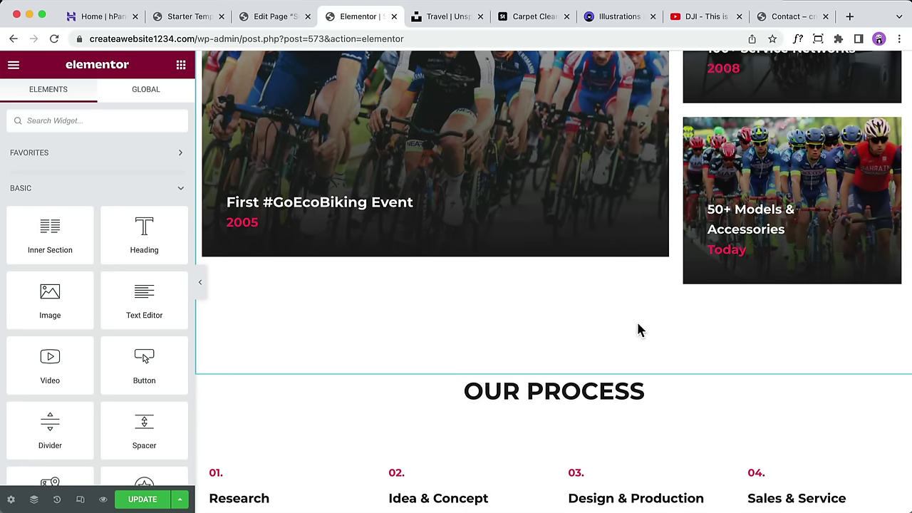
pyautogui.scroll(-5, 678, 325)
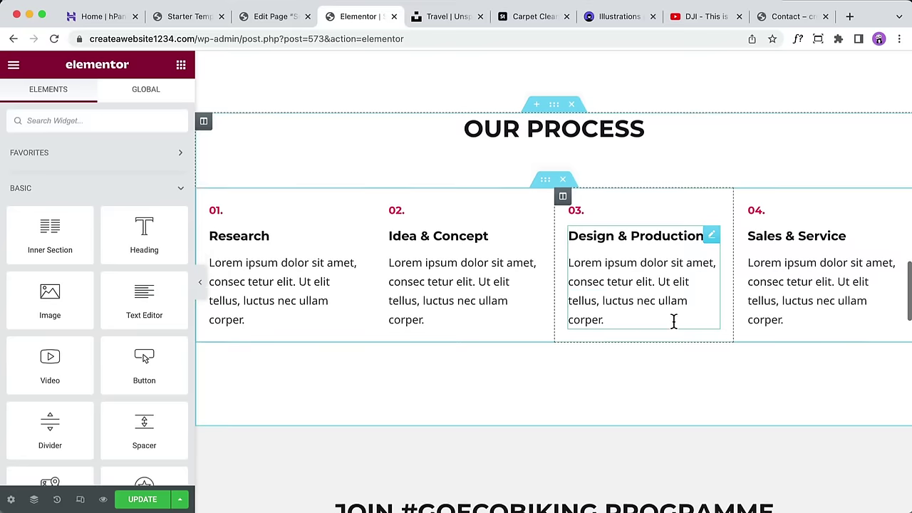
pyautogui.moveTo(552, 261)
pyautogui.mouseDown()
pyautogui.moveTo(450, 264)
pyautogui.moveTo(547, 263)
pyautogui.mouseUp()
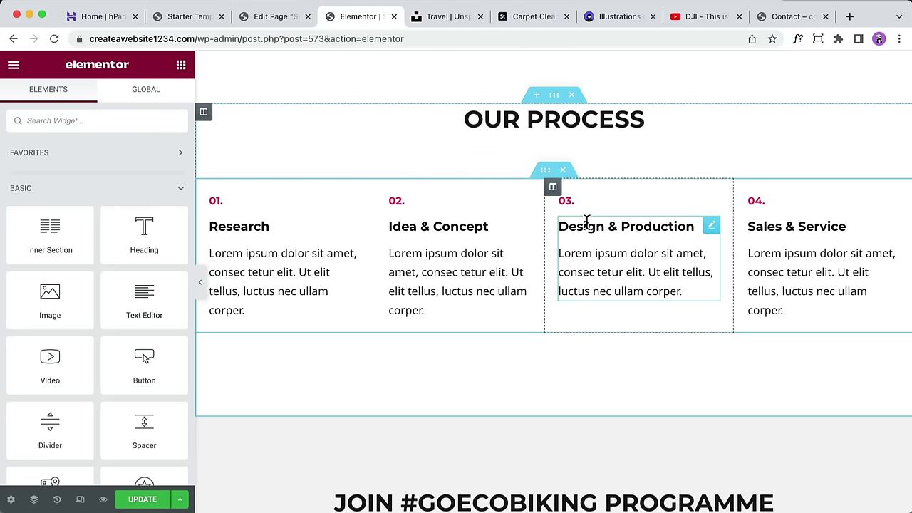
pyautogui.click(153, 502)
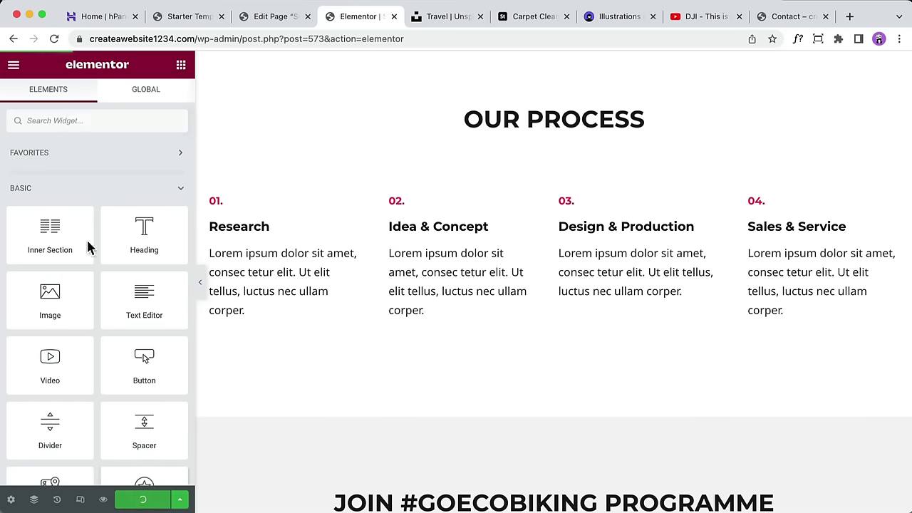
pyautogui.click(13, 67)
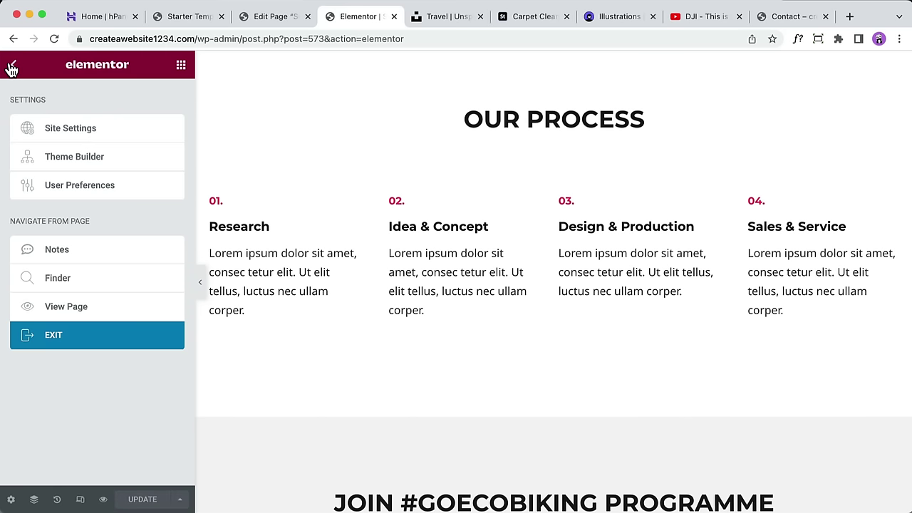
pyautogui.click(82, 312)
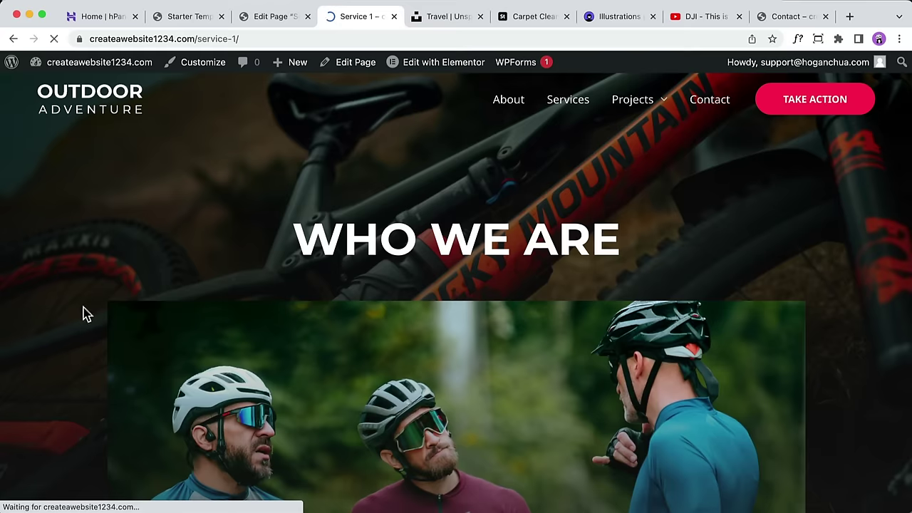
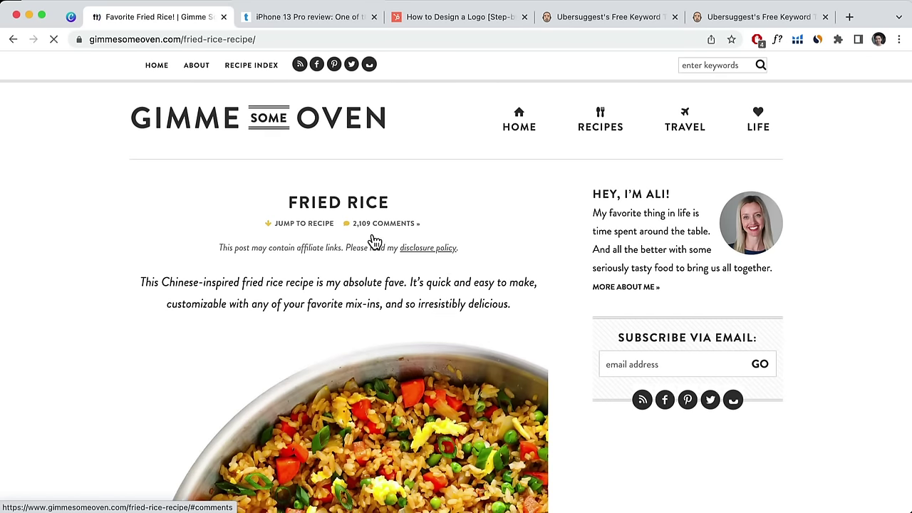
# Scroll the fried rice recipe and highlight the affiliate links disclaimer line
pyautogui.scroll(-5, 299, 238)
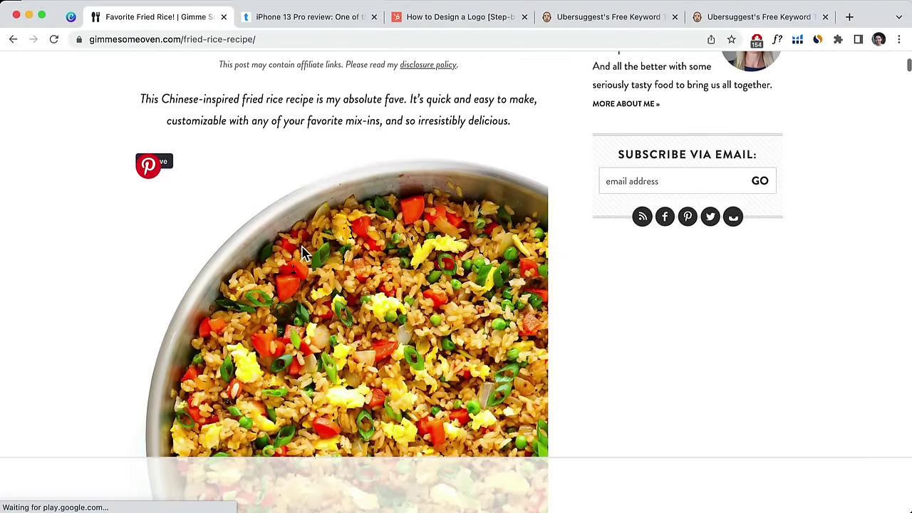
pyautogui.scroll(5, 302, 253)
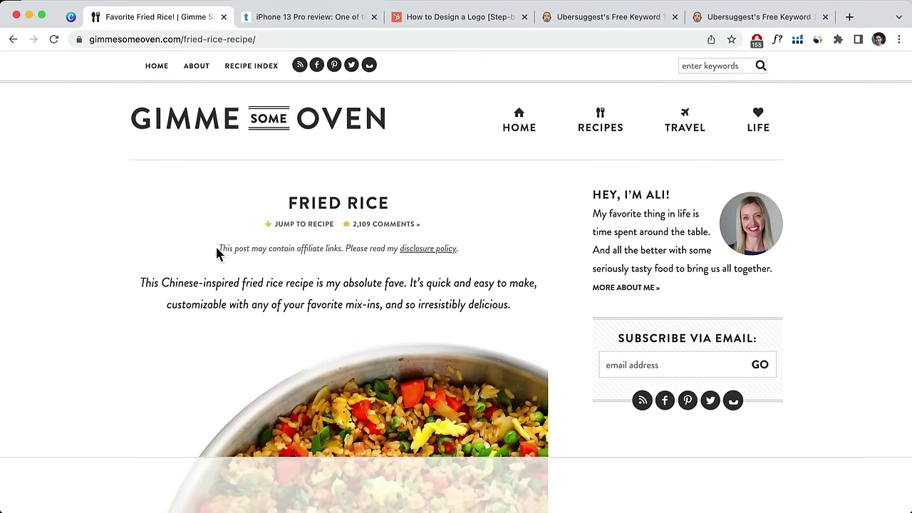
pyautogui.moveTo(218, 248); pyautogui.dragTo(337, 247)
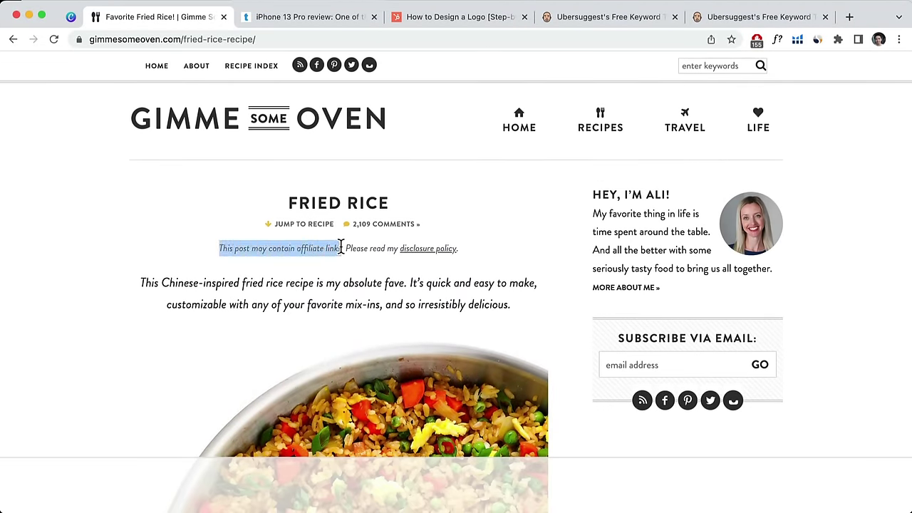
pyautogui.scroll(-20, 338, 247)
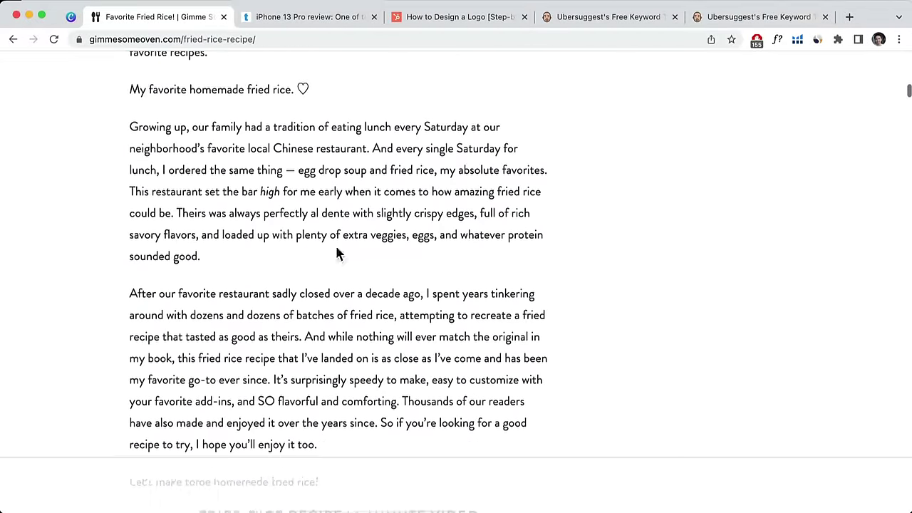
pyautogui.scroll(-13, 336, 248)
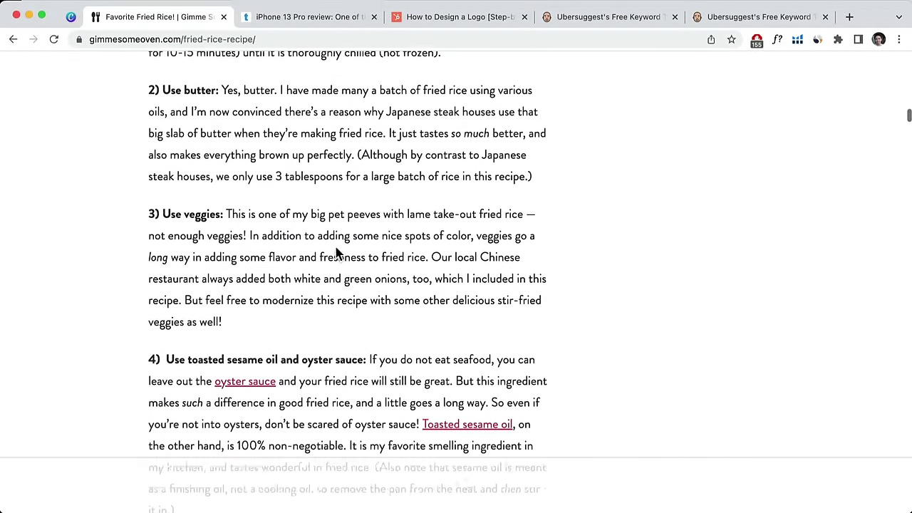
pyautogui.scroll(-2, 336, 247)
# Open the oyster sauce and rice cooker affiliate links as Amazon pages in new tabs
pyautogui.click(261, 61)
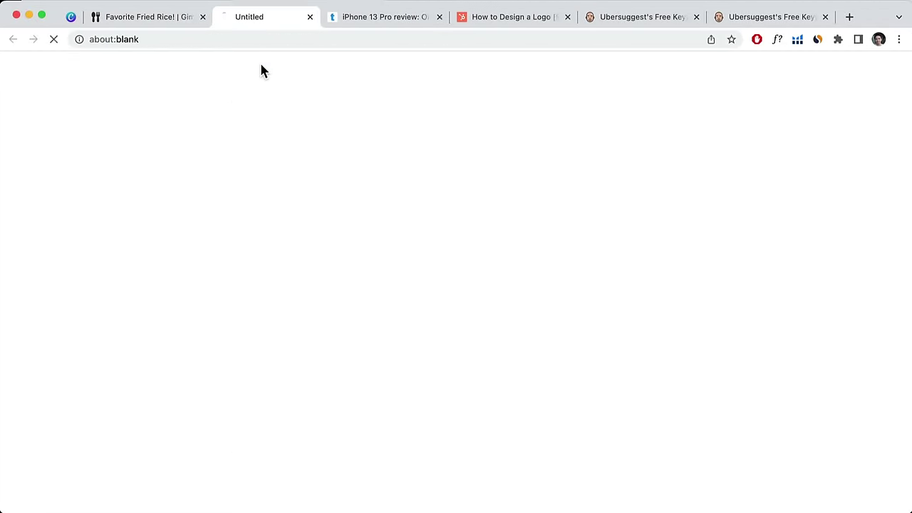
pyautogui.click(166, 19)
pyautogui.scroll(-7, 271, 205)
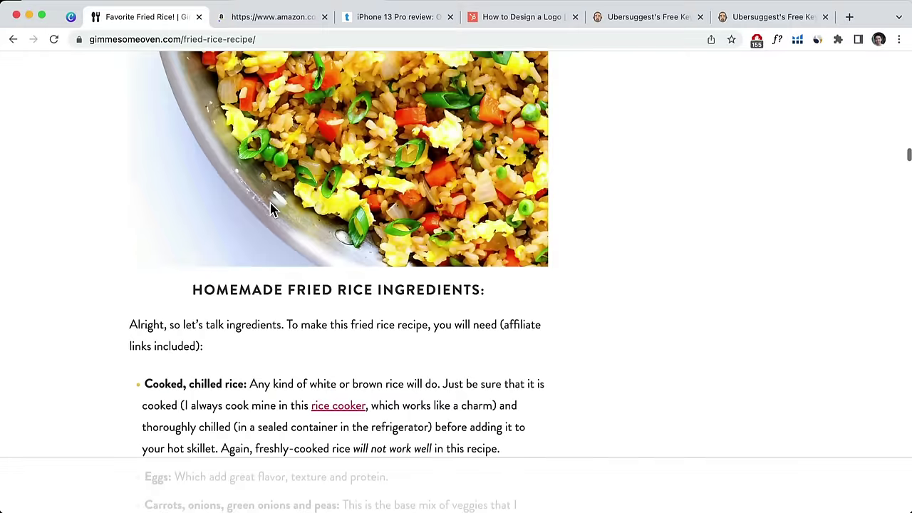
pyautogui.scroll(-2, 271, 205)
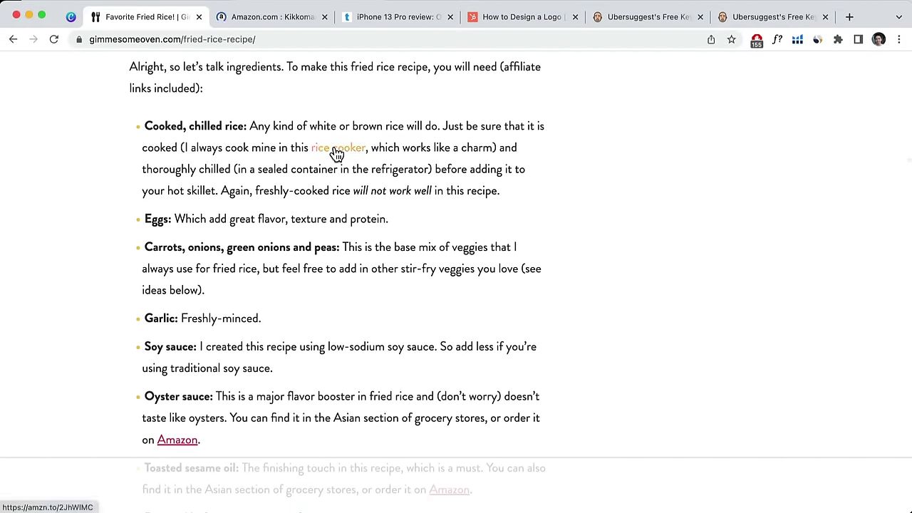
pyautogui.click(336, 151)
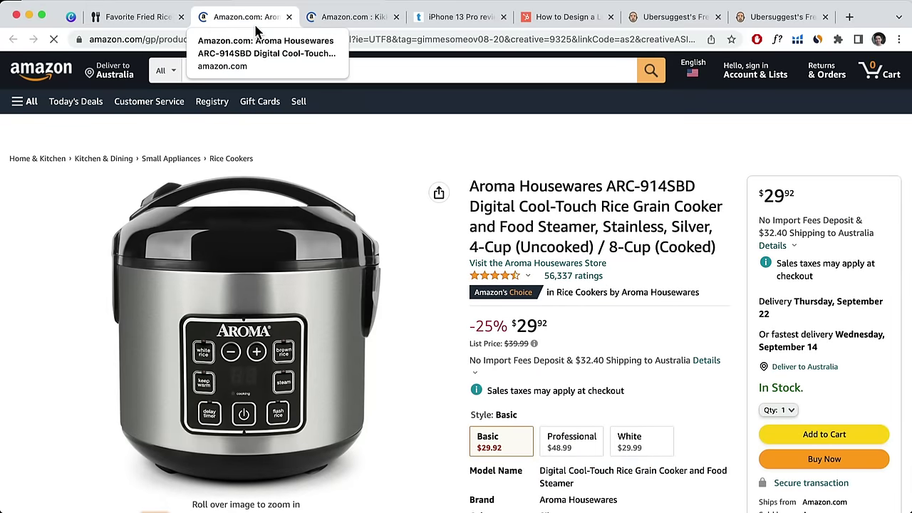
# Highlight the $29.92 price on the Aroma rice cooker Amazon listing, then go to the logo article
pyautogui.click(117, 17)
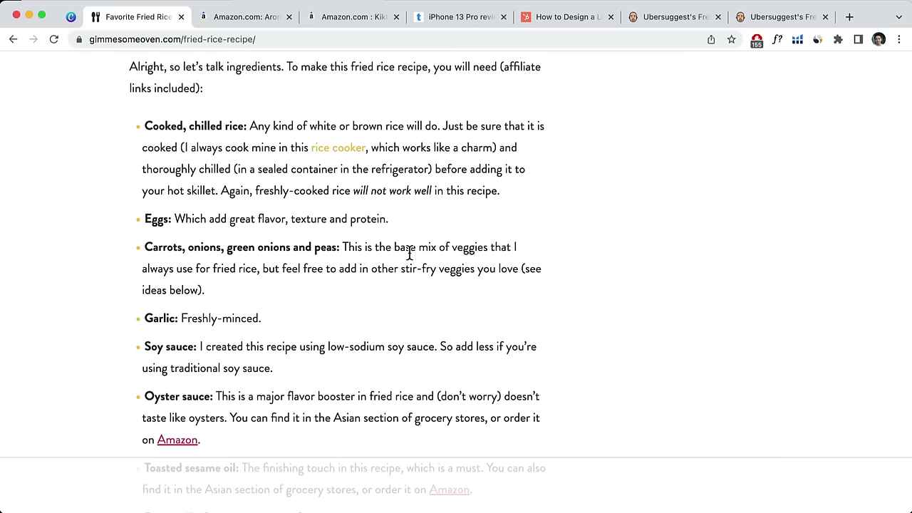
pyautogui.click(268, 20)
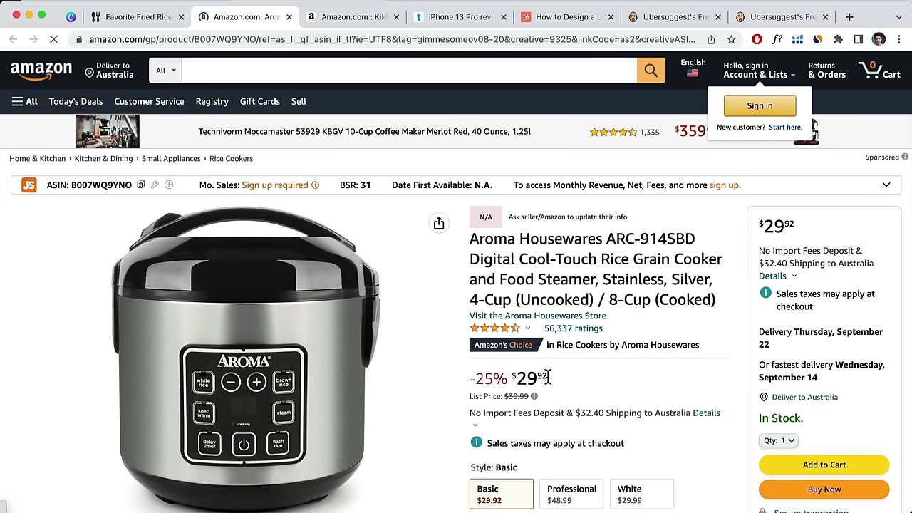
pyautogui.moveTo(548, 378); pyautogui.dragTo(514, 378)
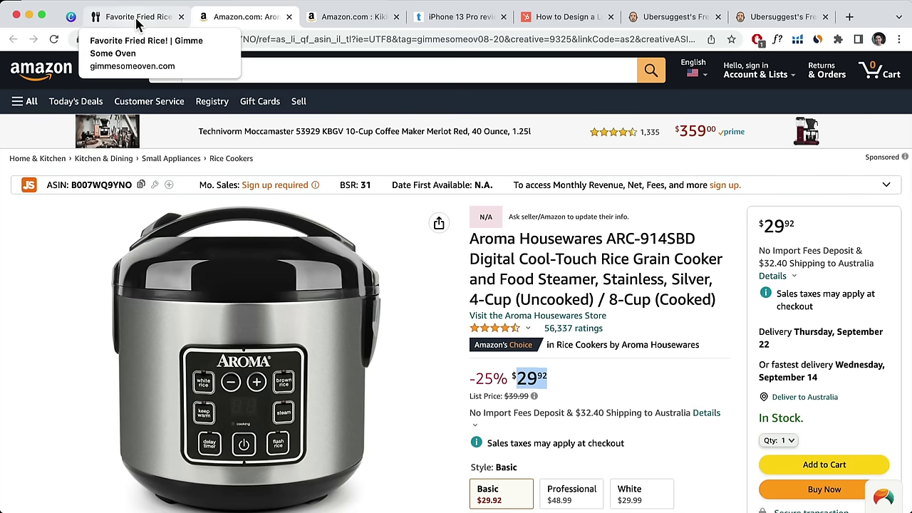
pyautogui.click(574, 17)
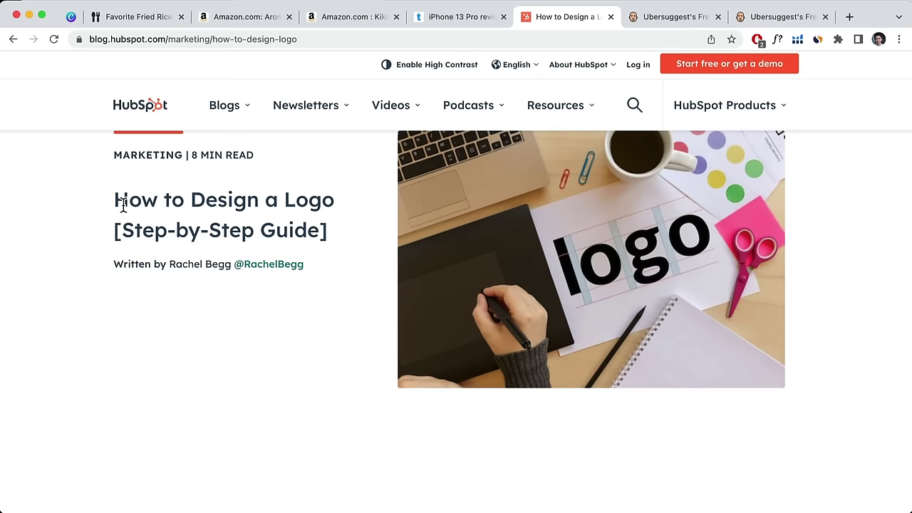
# Scroll through the HubSpot 'How to Design a Logo' article, then switch to Ubersuggest
pyautogui.scroll(-5, 226, 222)
pyautogui.scroll(-3, 226, 223)
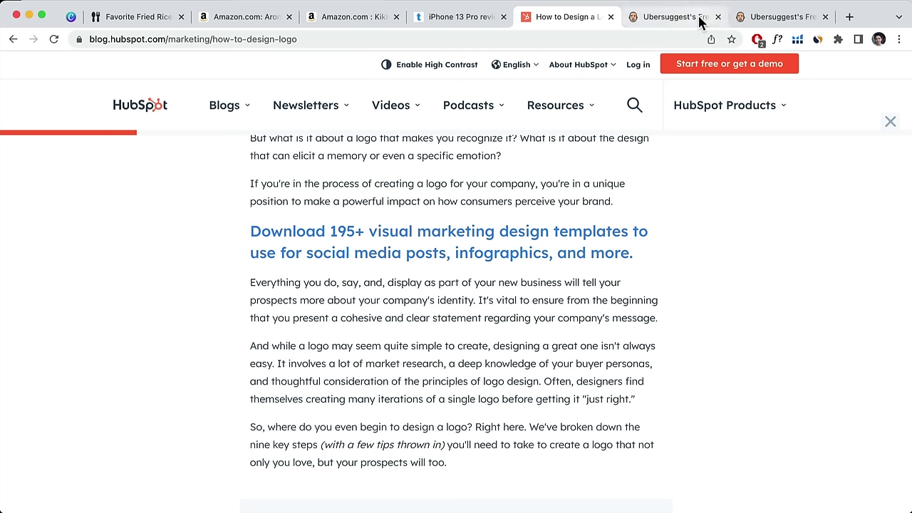
pyautogui.click(670, 16)
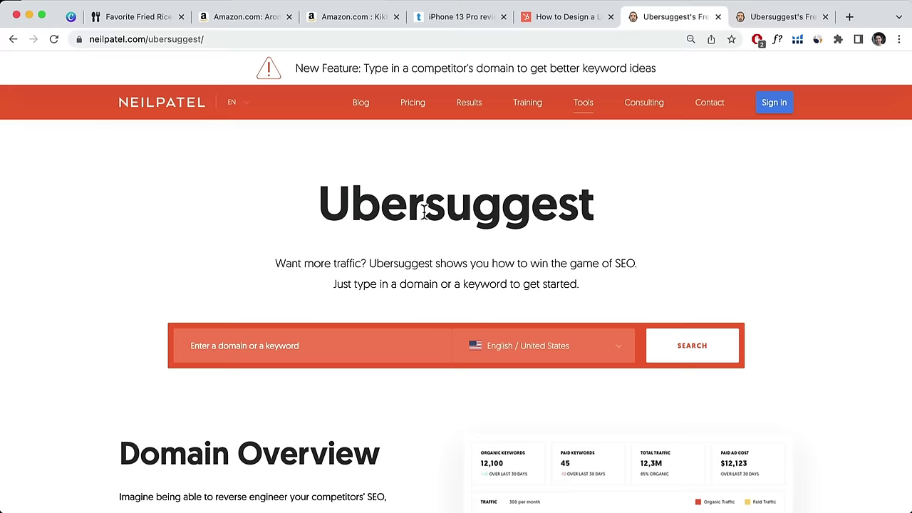
# Look up 'how to cook fried rice' in Ubersuggest (22,200 volume), then return to Google results
pyautogui.click(786, 19)
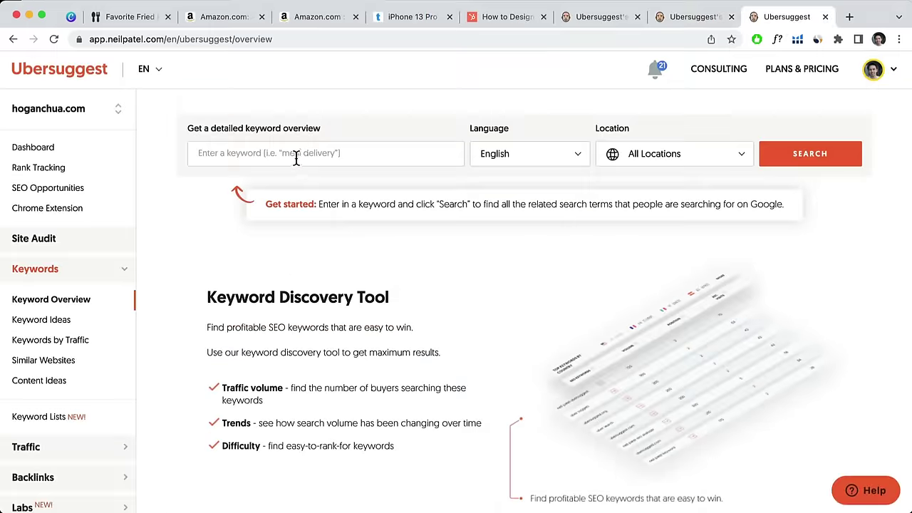
pyautogui.click(309, 155)
pyautogui.write('how to cook fried rice')
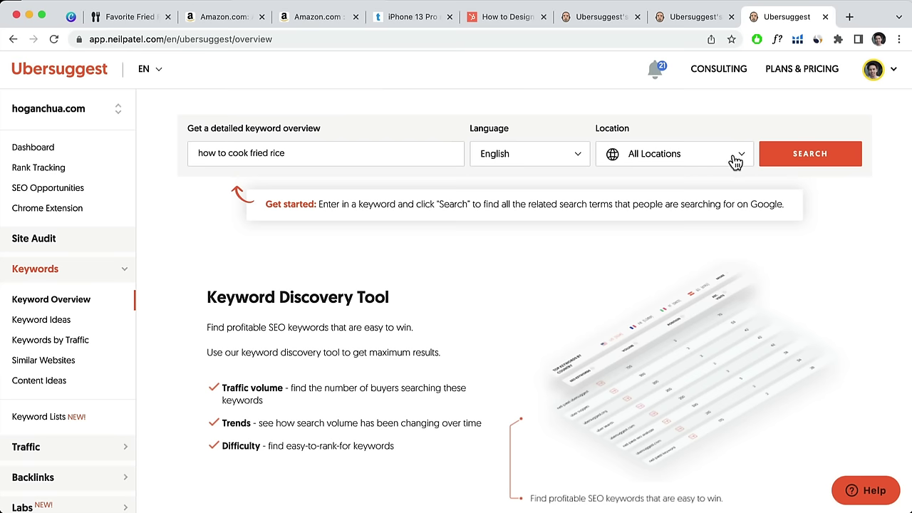
pyautogui.click(806, 165)
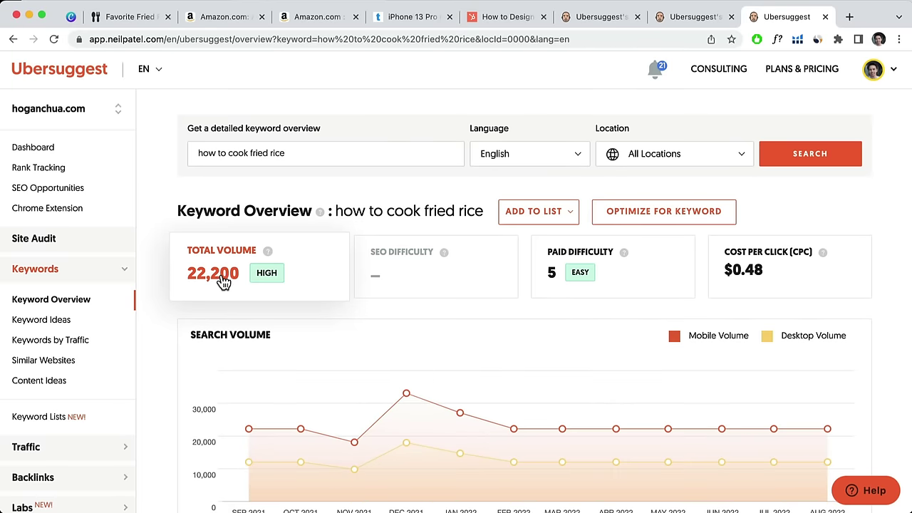
pyautogui.scroll(-3, 347, 268)
pyautogui.scroll(-4, 347, 269)
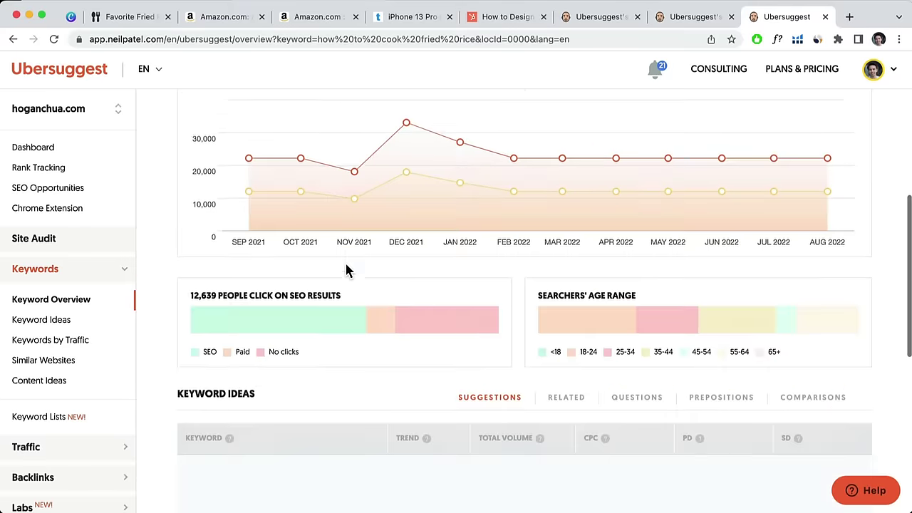
pyautogui.scroll(3, 347, 269)
pyautogui.scroll(4, 345, 269)
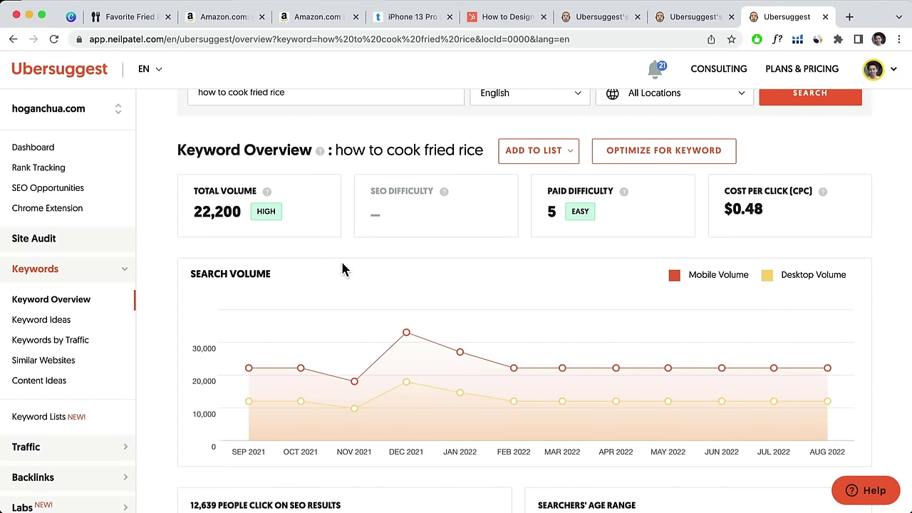
pyautogui.click(151, 16)
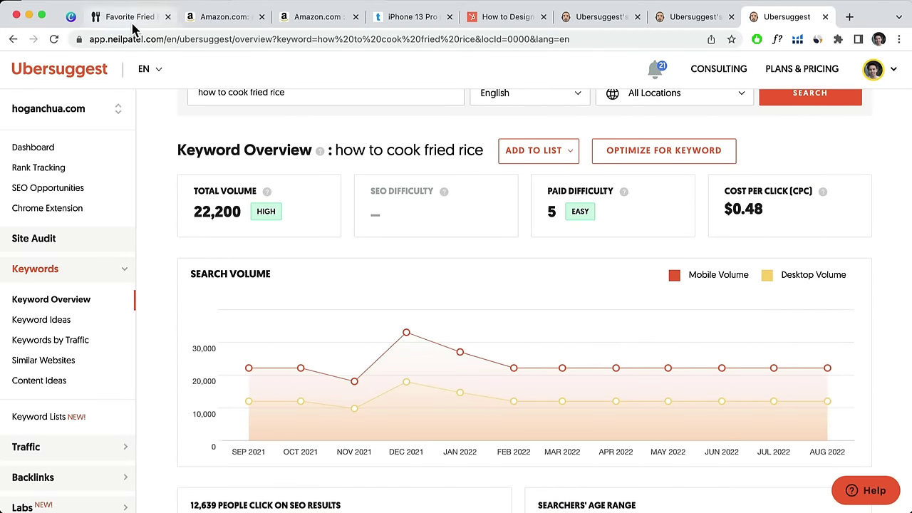
pyautogui.click(14, 39)
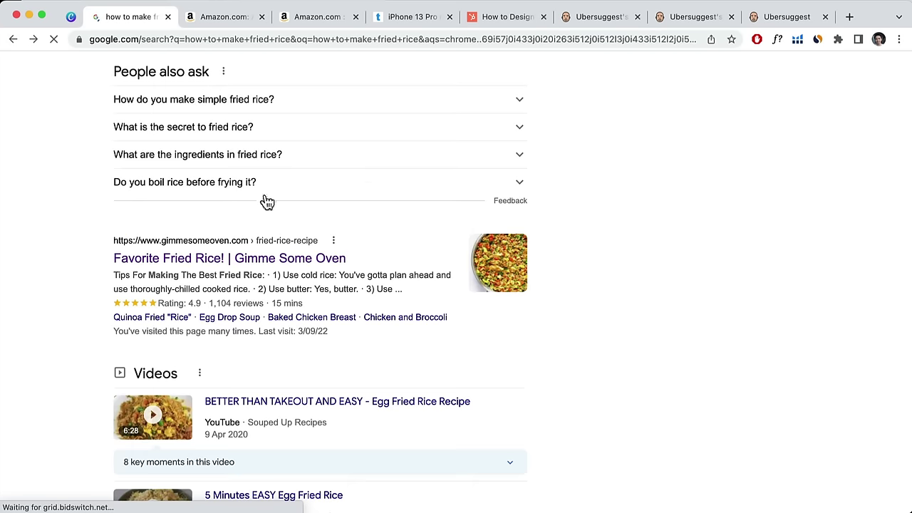
# Visit the Gimme Some Oven 'Favorite Fried Rice!' result, read its tips, then switch to Ubersuggest
pyautogui.scroll(1, 349, 183)
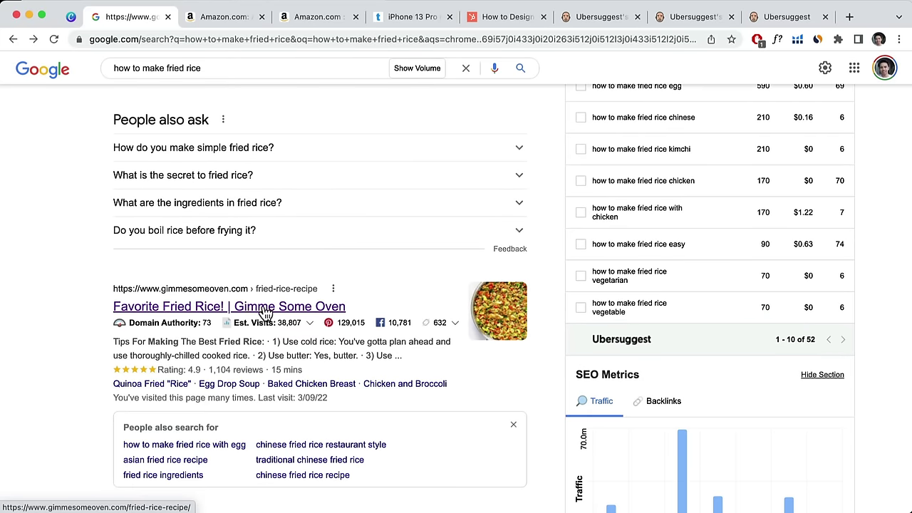
pyautogui.click(262, 307)
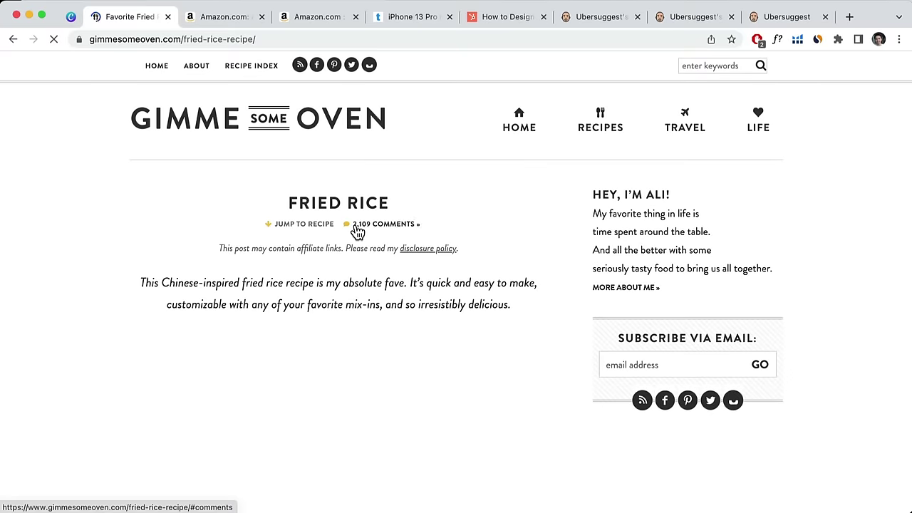
pyautogui.scroll(-15, 341, 252)
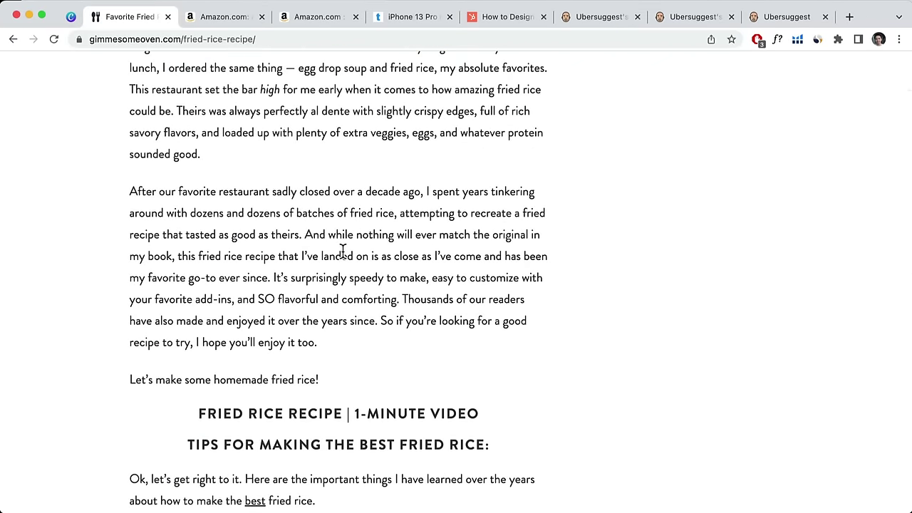
pyautogui.scroll(-3, 343, 251)
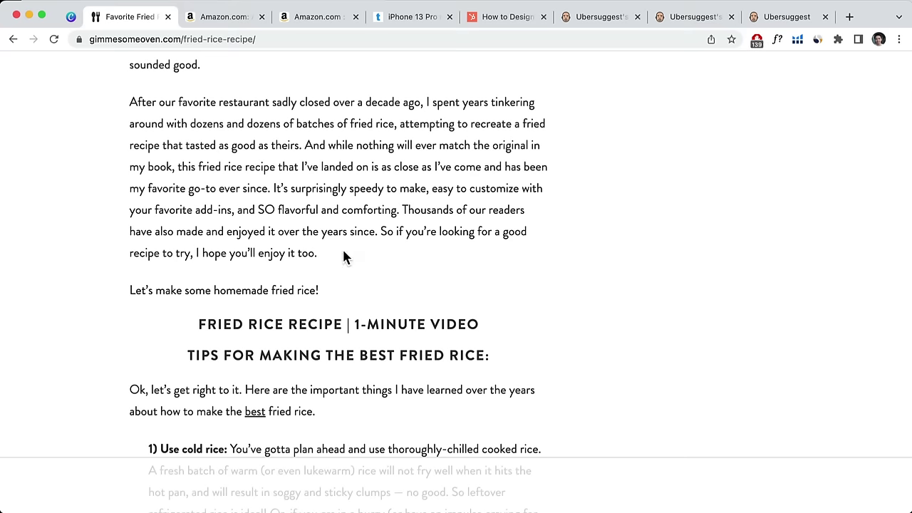
pyautogui.scroll(-4, 346, 255)
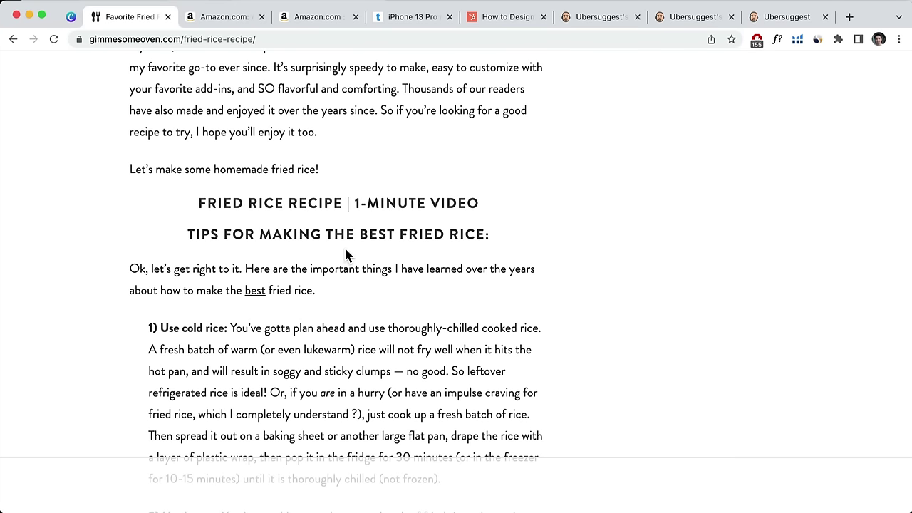
pyautogui.scroll(-5, 347, 255)
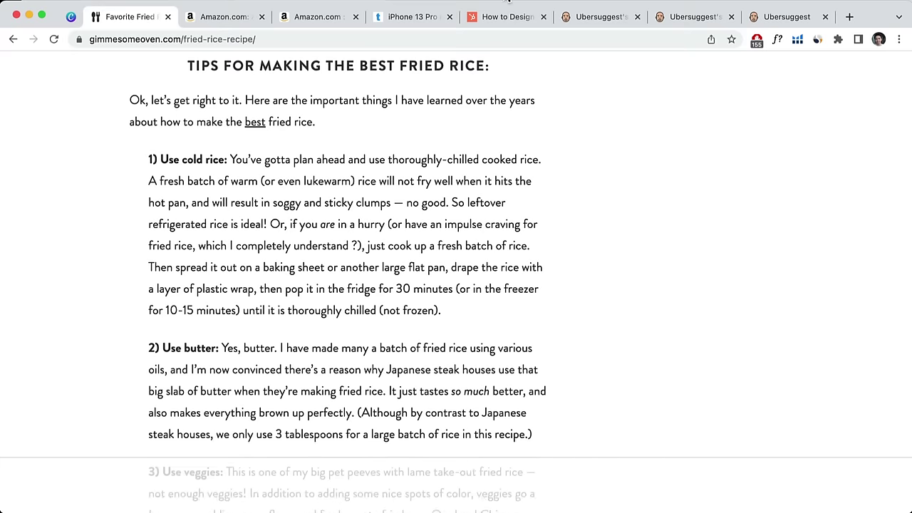
pyautogui.click(675, 18)
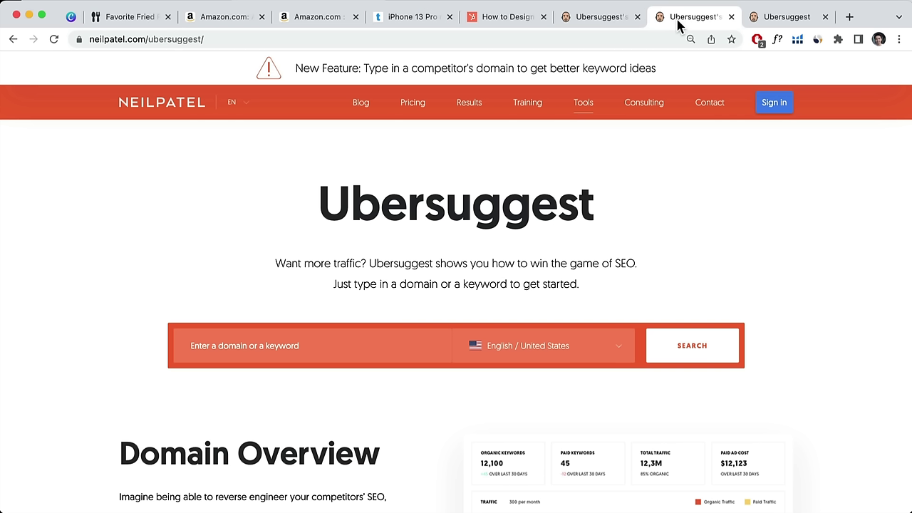
# Search Ubersuggest for 'iphone 13 pro review' (27,100 volume), then minimize the browser window
pyautogui.click(780, 17)
pyautogui.scroll(2, 285, 225)
pyautogui.click(235, 150)
pyautogui.hotkey('ctrl', 'a')
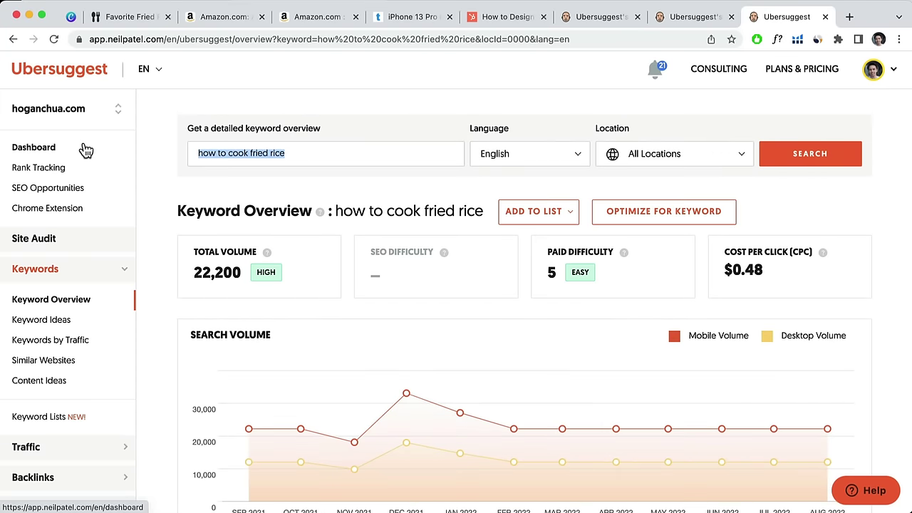
pyautogui.press('BackSpace')
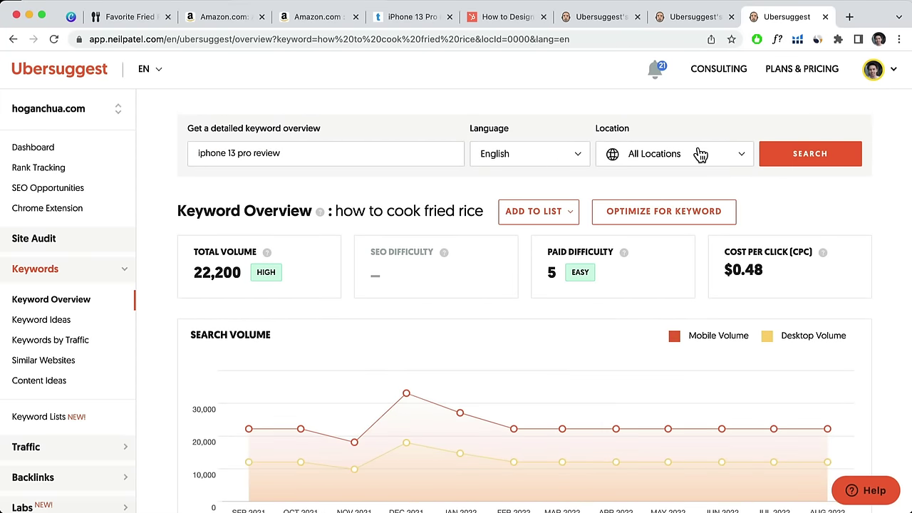
pyautogui.click(771, 165)
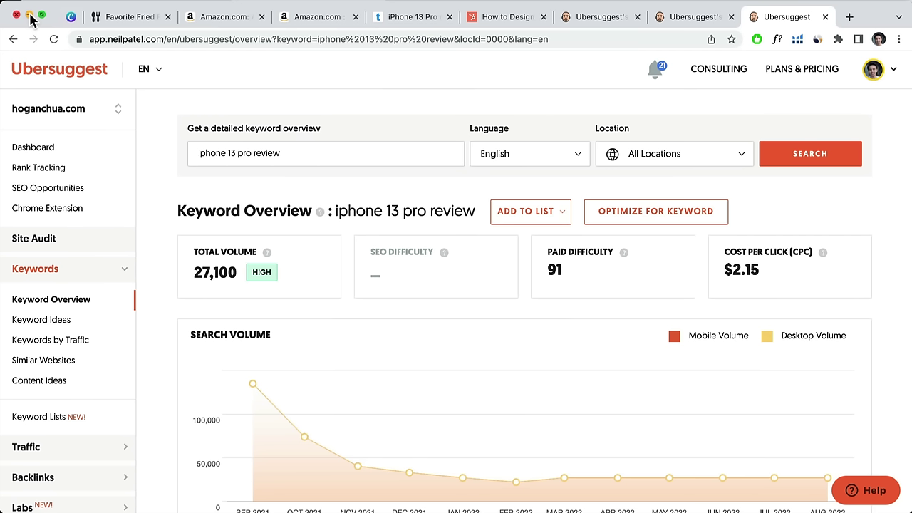
pyautogui.click(28, 15)
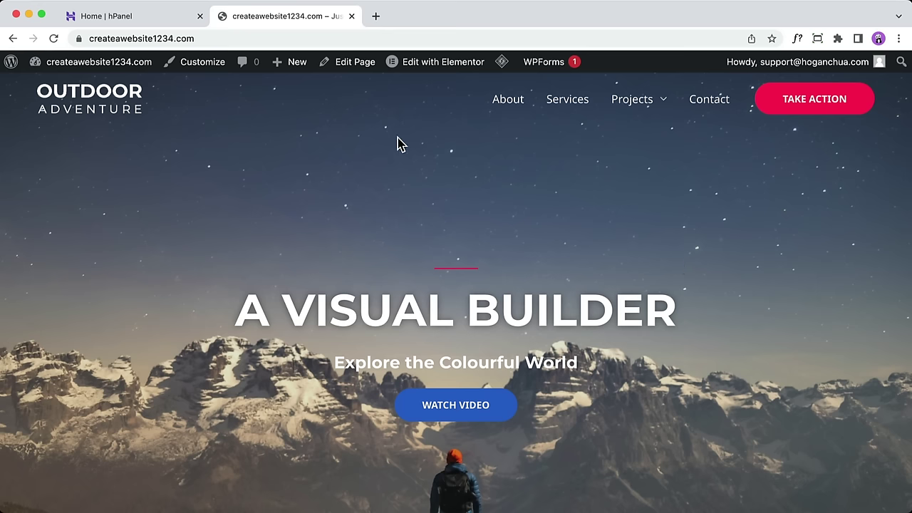
# Go from the Dashboard to the empty Posts list and start a new post
pyautogui.moveTo(291, 66)
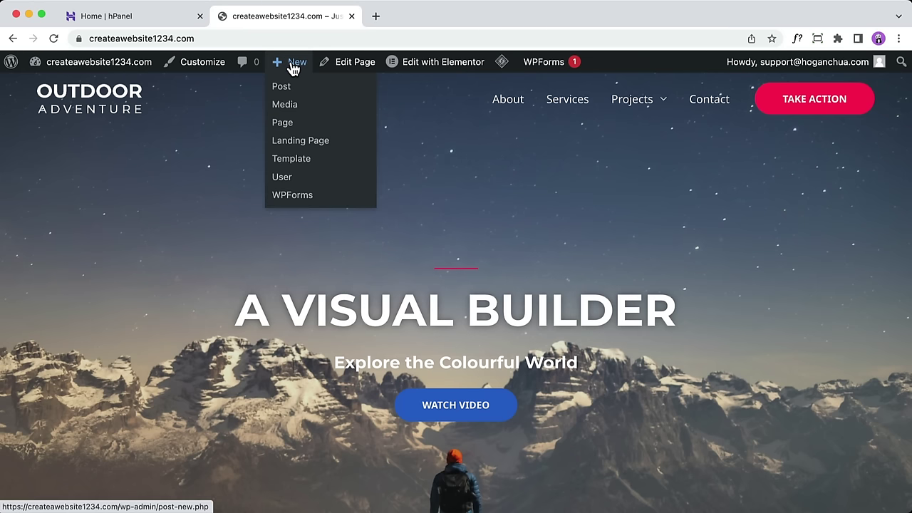
pyautogui.click(73, 70)
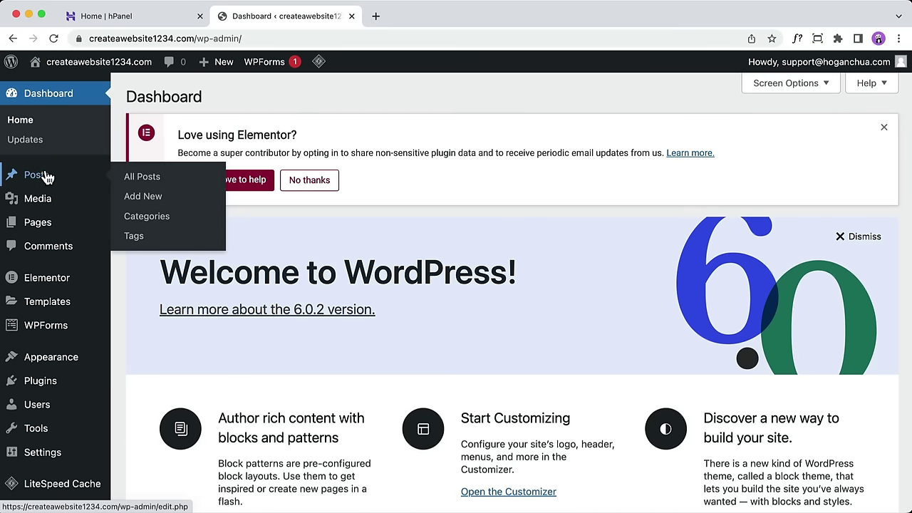
pyautogui.click(43, 175)
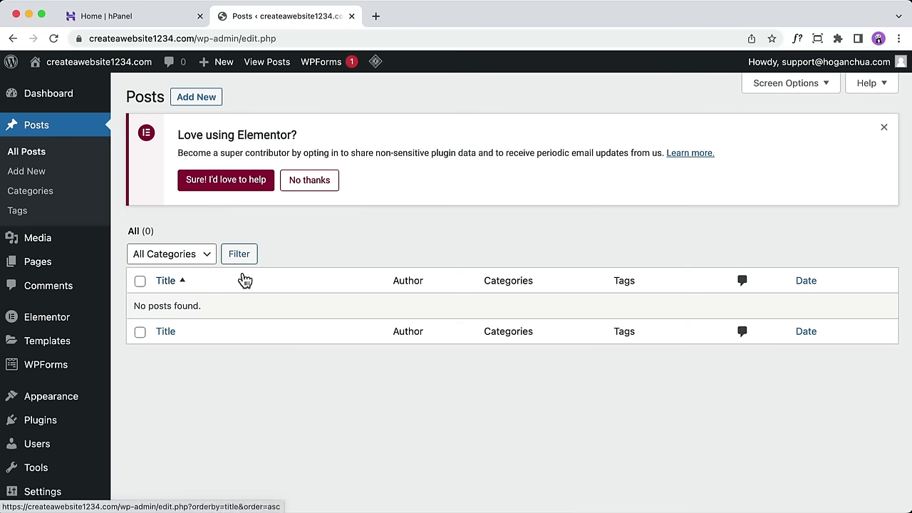
pyautogui.click(206, 102)
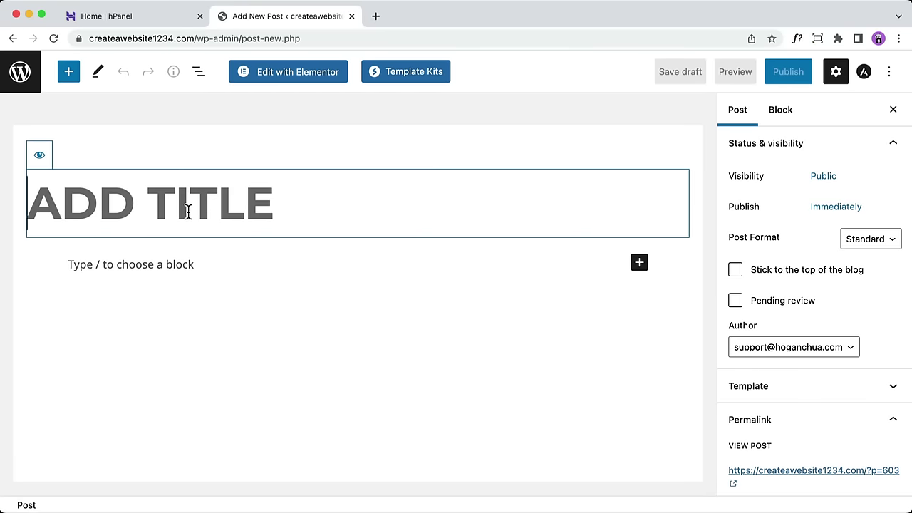
# Title the post 'HOW TO MAKE A FREE LOGO'
pyautogui.write('HOW TO MAKE A ')
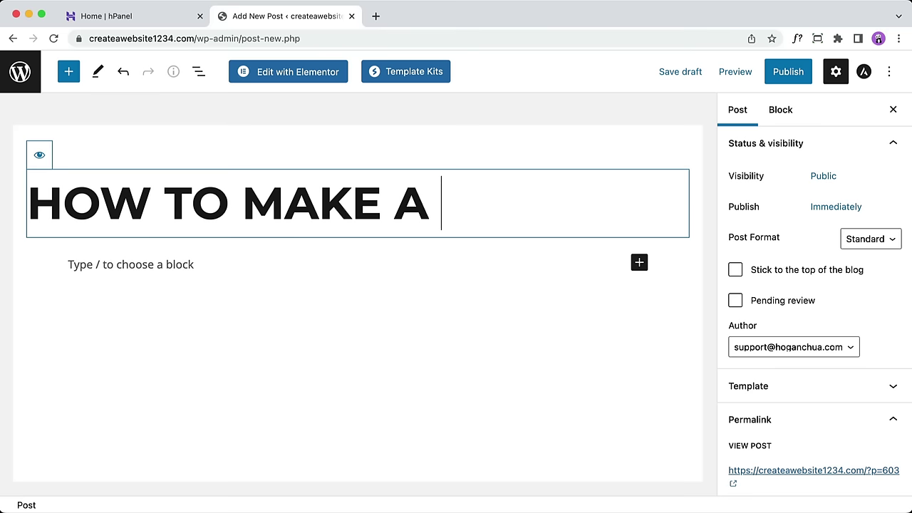
pyautogui.write('FREE LOGO')
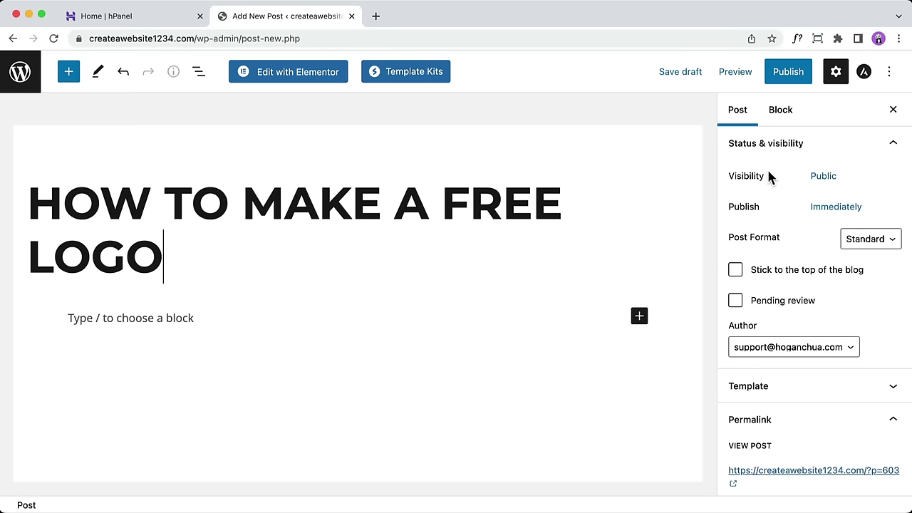
pyautogui.scroll(-5, 790, 194)
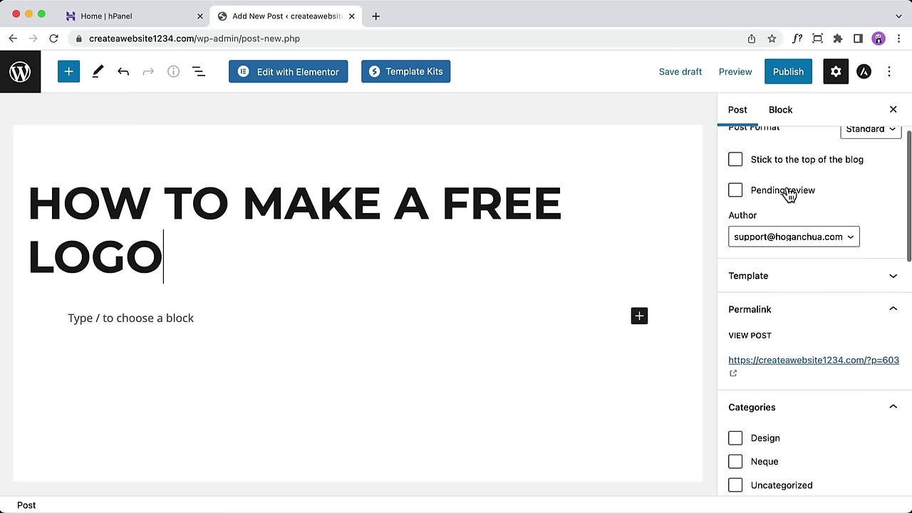
pyautogui.scroll(-2, 790, 193)
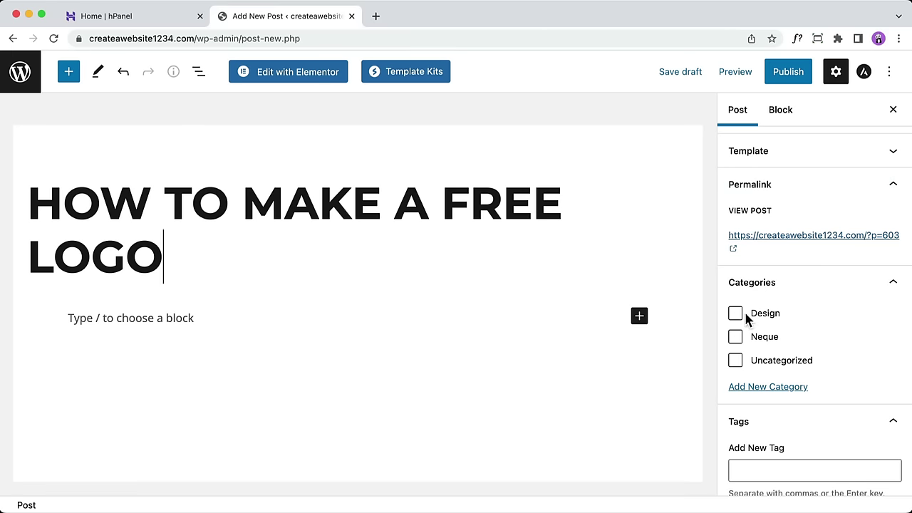
# Add a new YouTube category and assign the post to the Design category
pyautogui.click(763, 386)
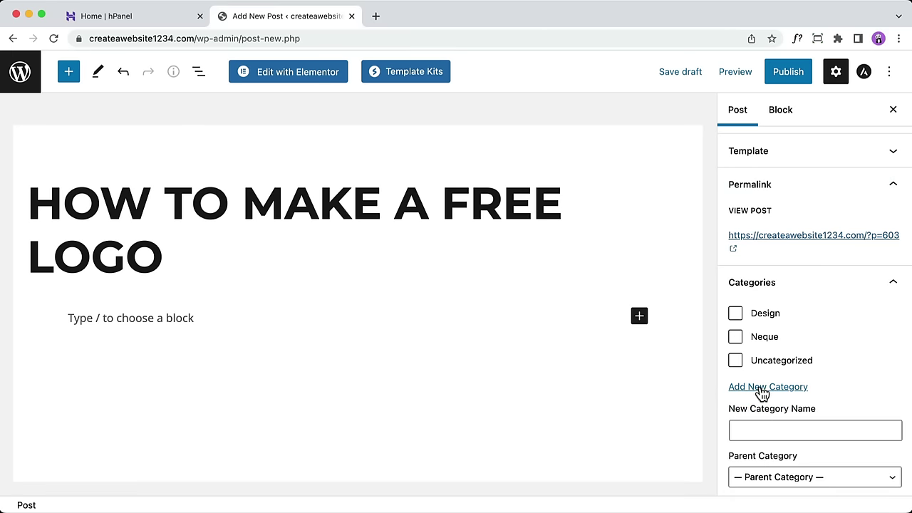
pyautogui.click(757, 427)
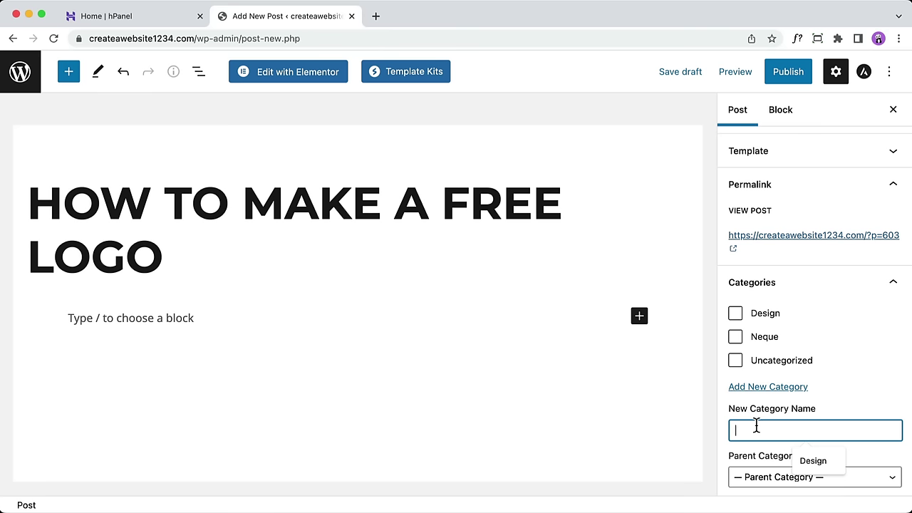
pyautogui.write('YouTube')
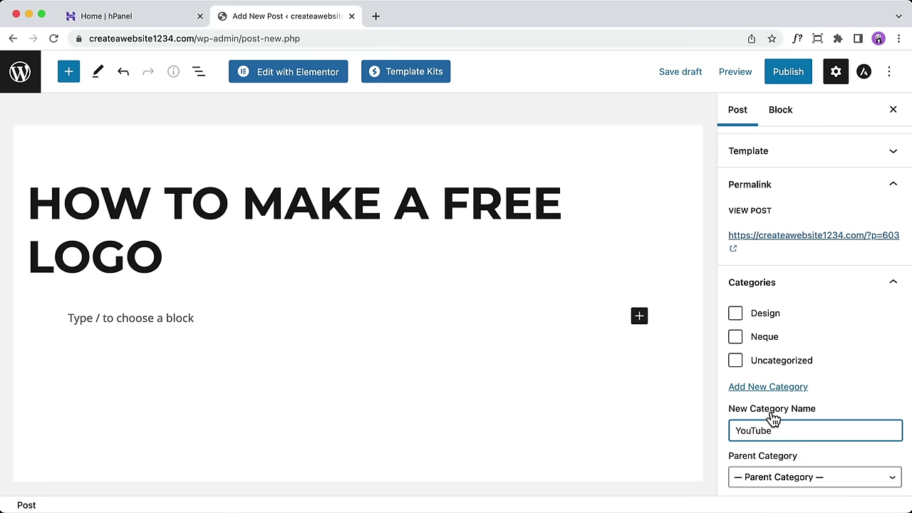
pyautogui.scroll(-2, 771, 419)
pyautogui.click(771, 459)
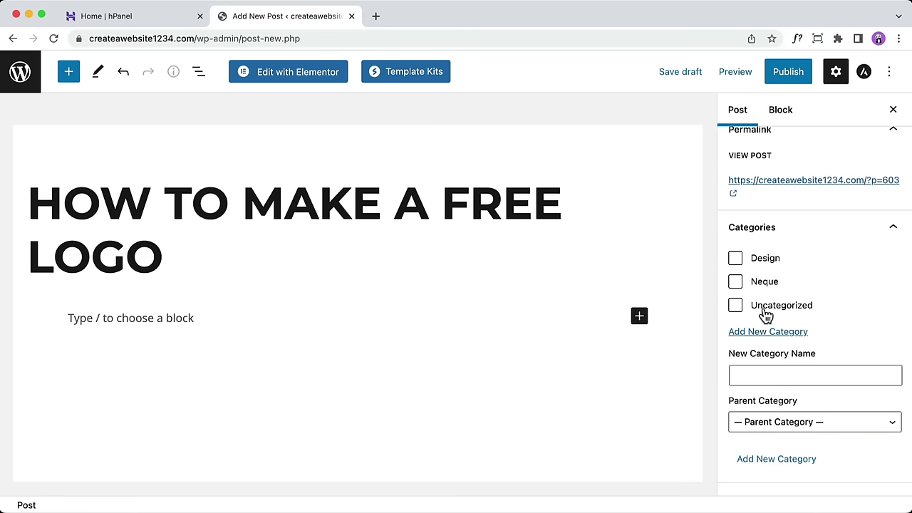
pyautogui.scroll(-1, 773, 305)
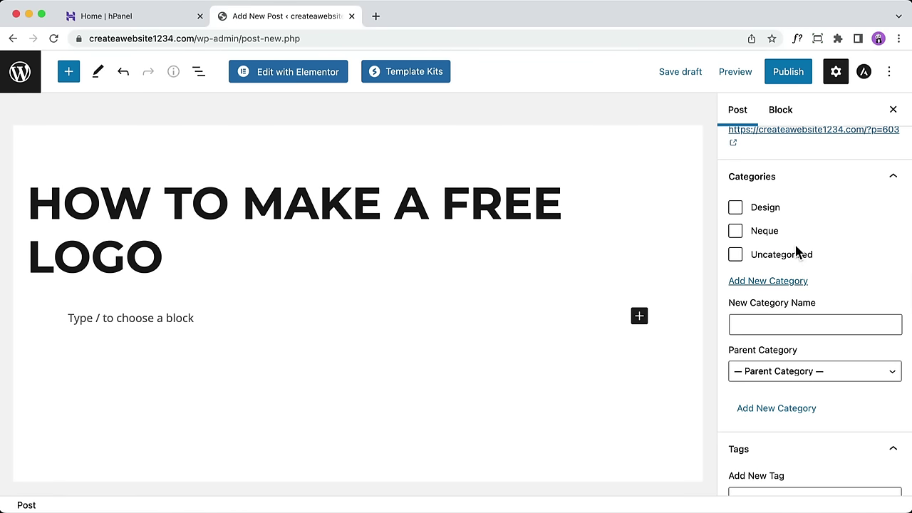
pyautogui.click(735, 206)
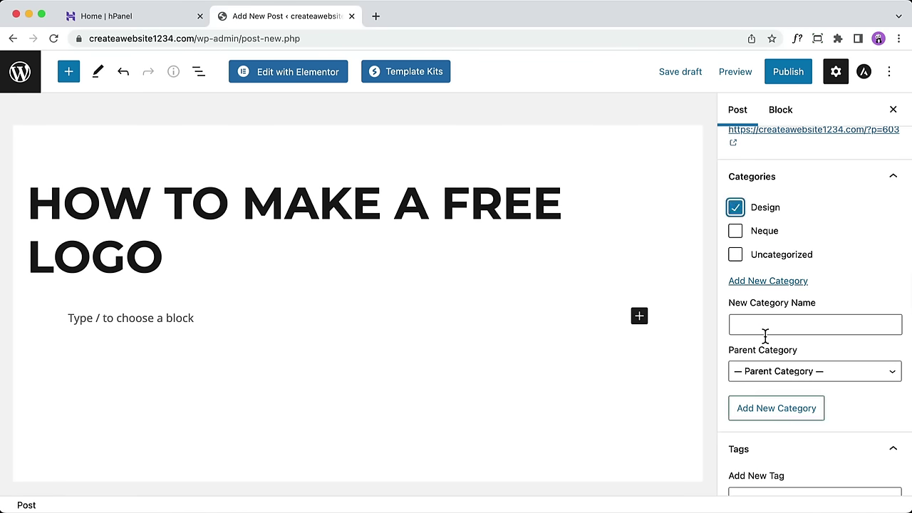
# Add the tags 'how to make a free logo' and 'logo design' to the post
pyautogui.scroll(-3, 763, 339)
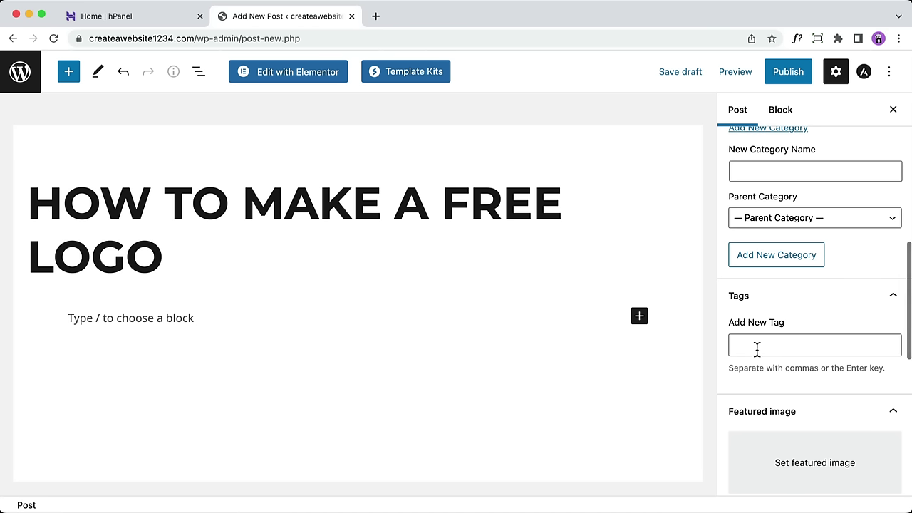
pyautogui.click(757, 349)
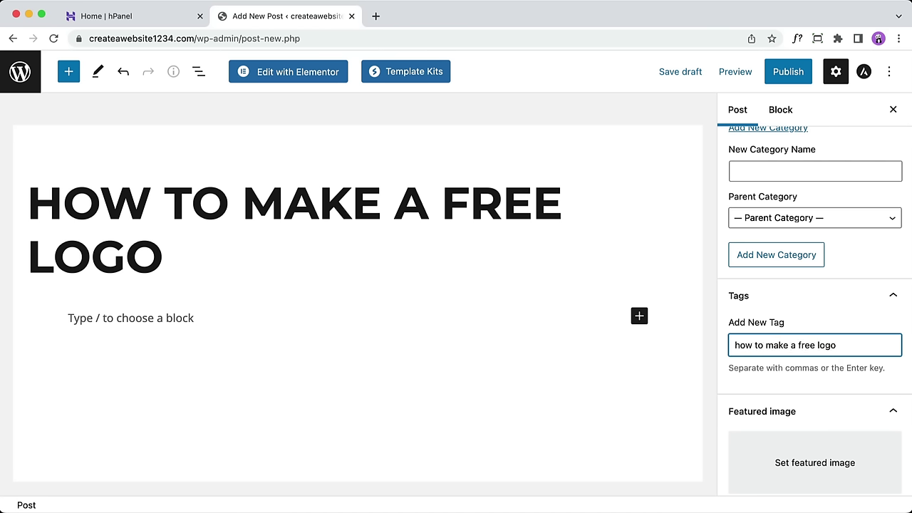
pyautogui.press('Return')
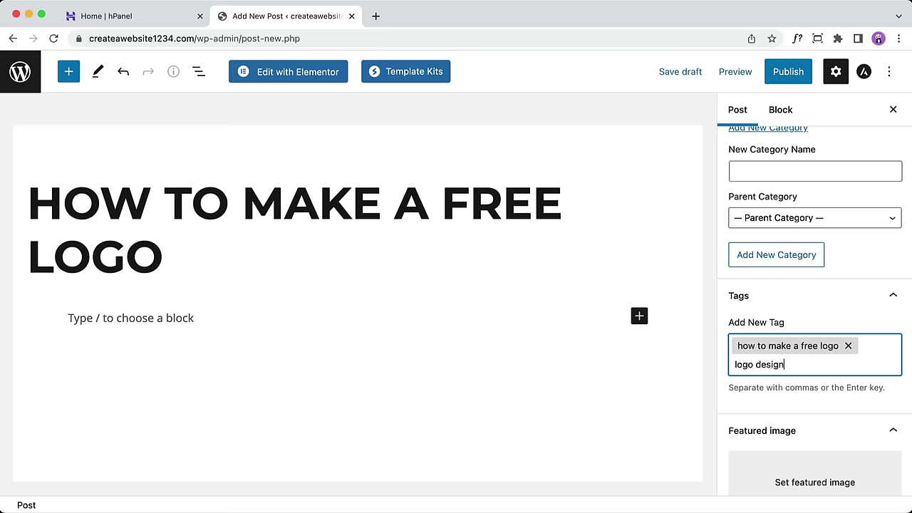
pyautogui.write('logo design')
pyautogui.press('Return')
pyautogui.scroll(-2, 822, 360)
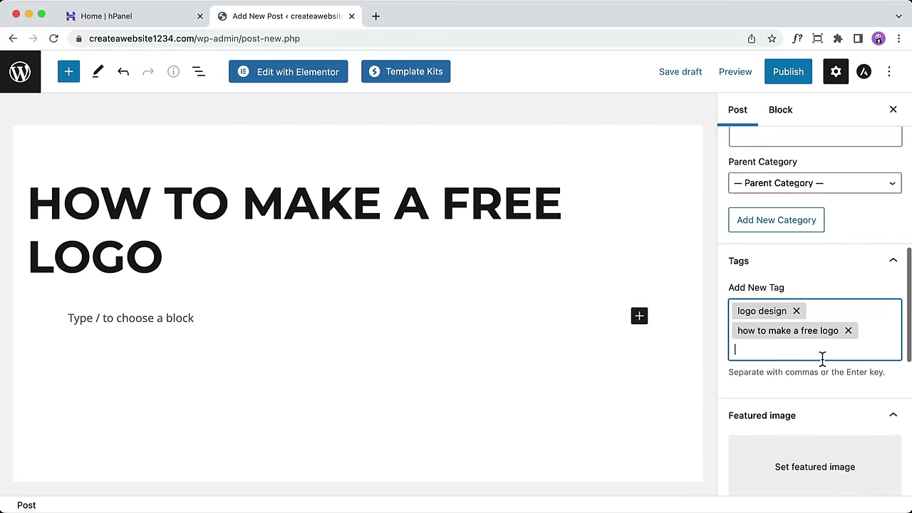
pyautogui.scroll(-4, 823, 365)
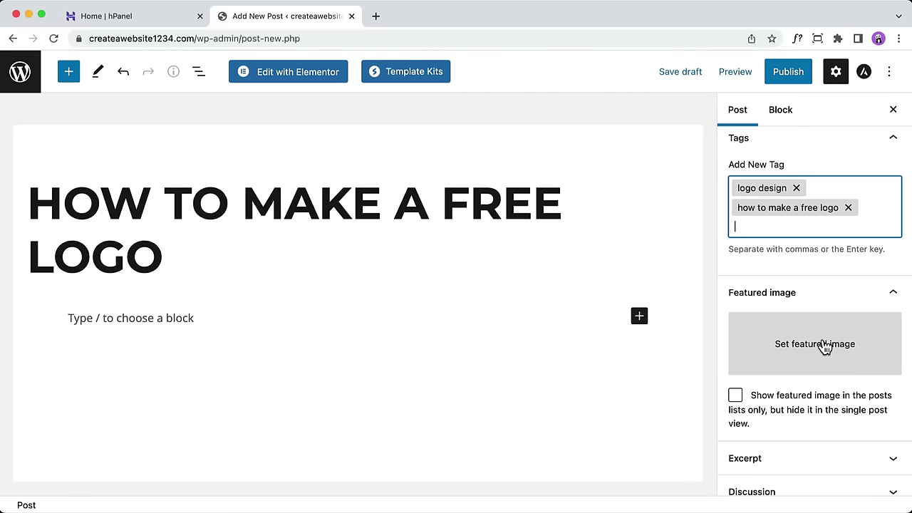
# Upload 'Post 1 - Design a Logo.jpeg' through the featured image dialog
pyautogui.click(825, 347)
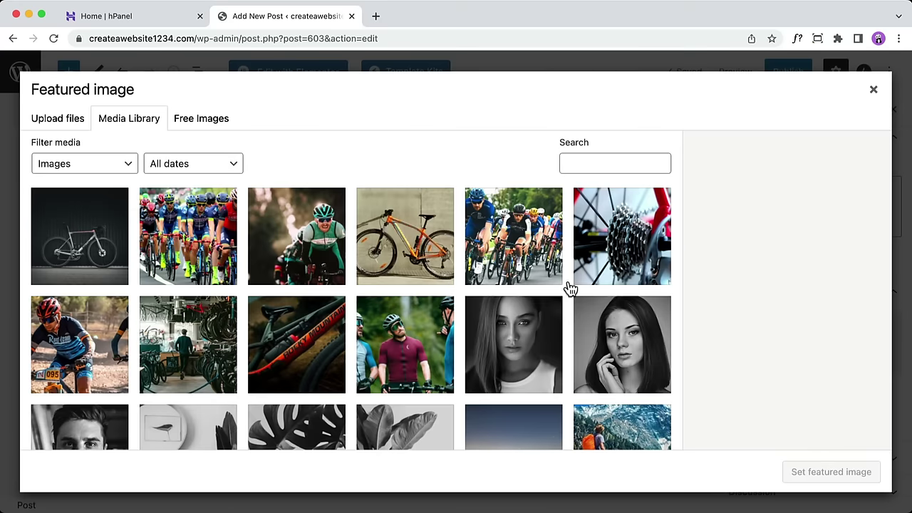
pyautogui.click(70, 122)
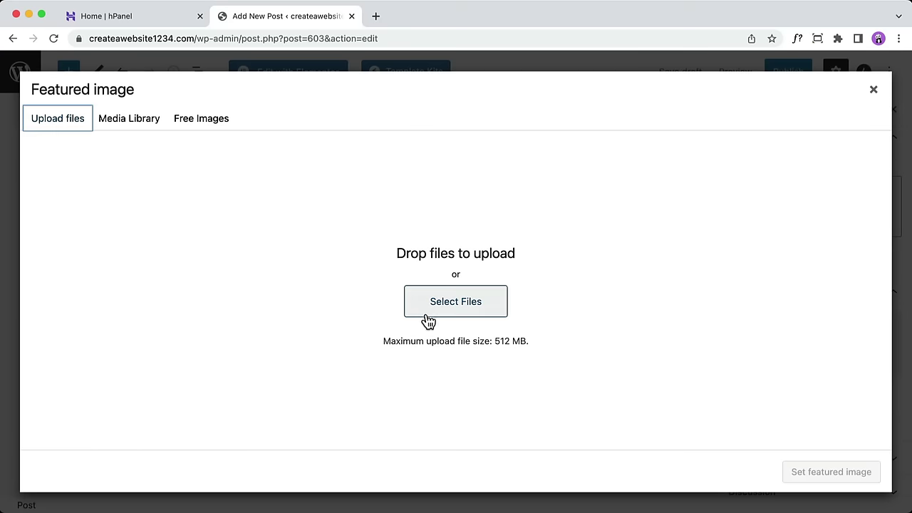
pyautogui.click(431, 319)
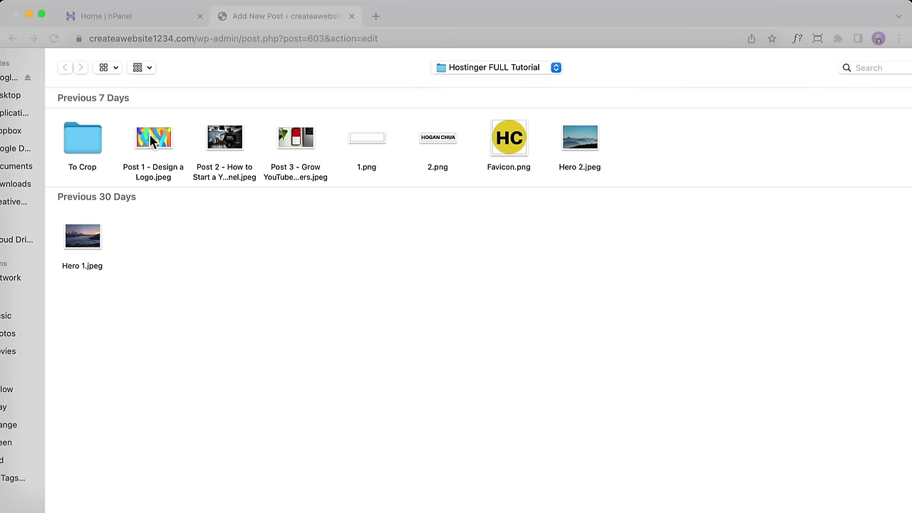
pyautogui.click(163, 143)
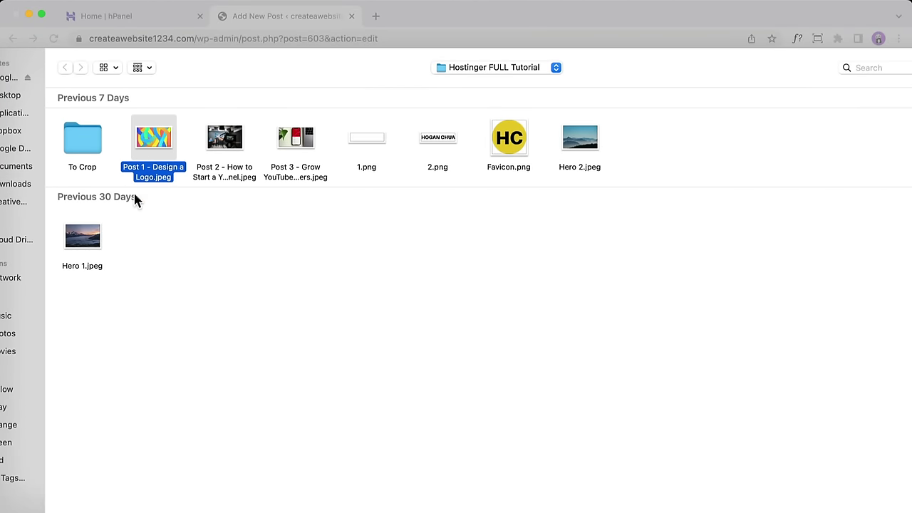
pyautogui.press('Return')
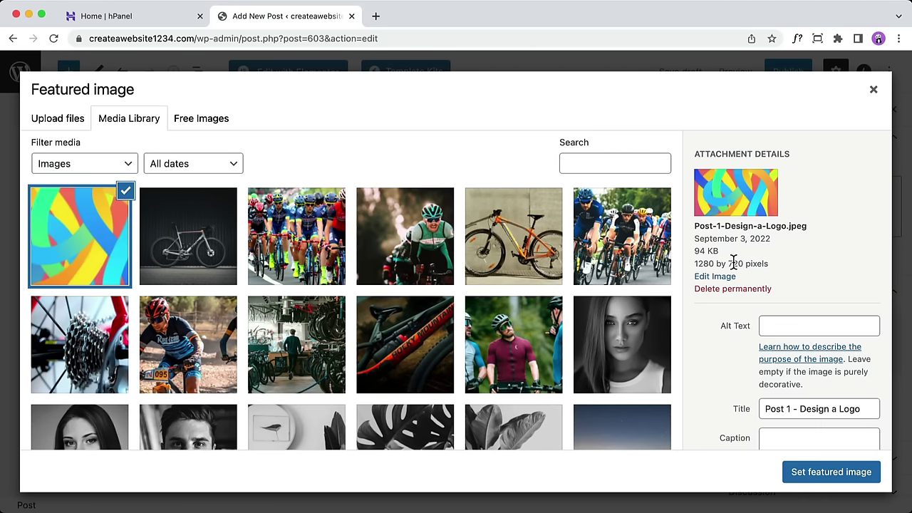
# Highlight the image's 1280 by 720 dimensions in the attachment details
pyautogui.moveTo(743, 264); pyautogui.dragTo(698, 264)
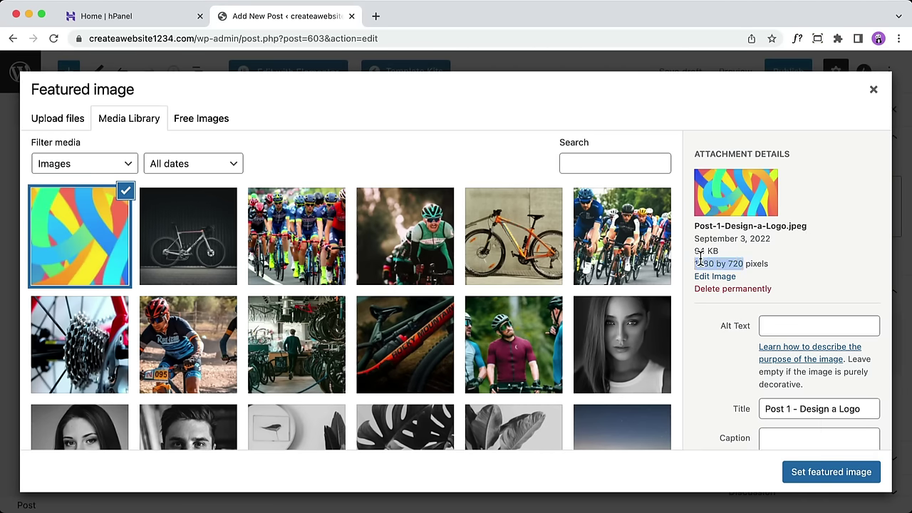
pyautogui.click(708, 269)
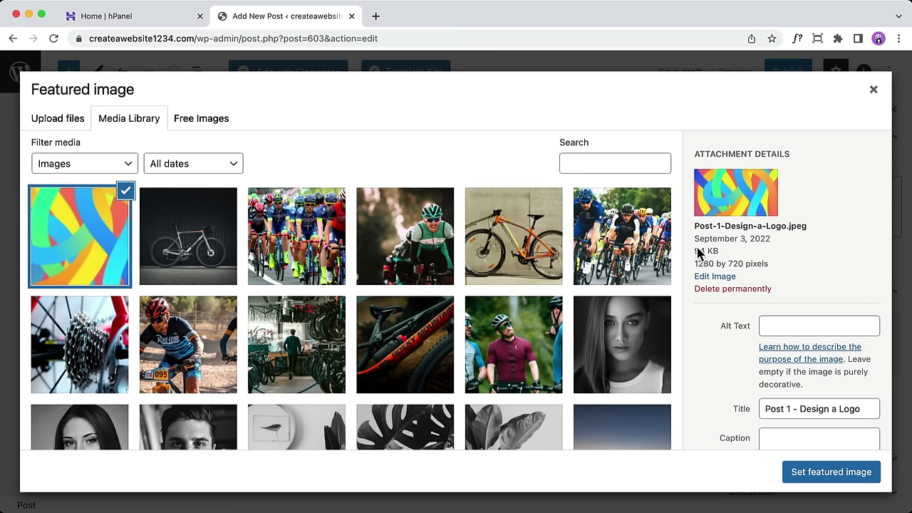
pyautogui.moveTo(767, 263); pyautogui.dragTo(692, 269)
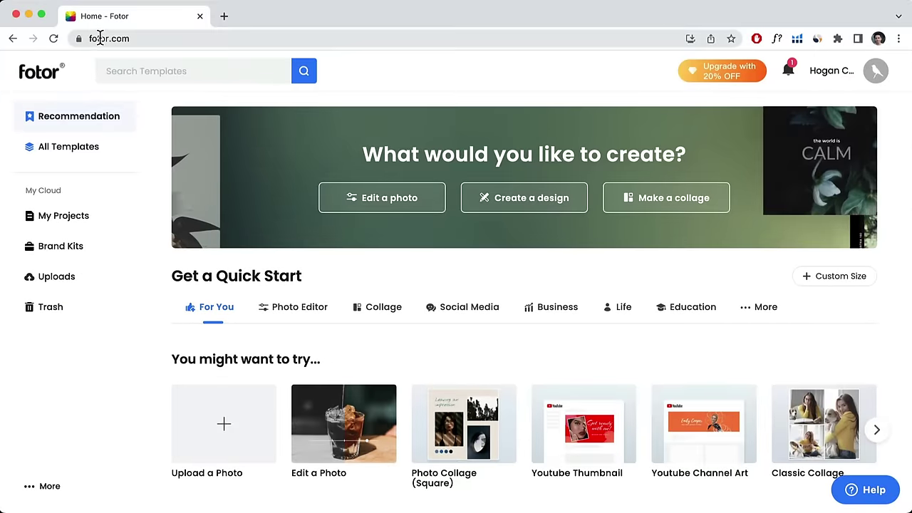
# Upload the colourful abstract image from To Crop into Fotor and open it in the photo editor
pyautogui.click(225, 450)
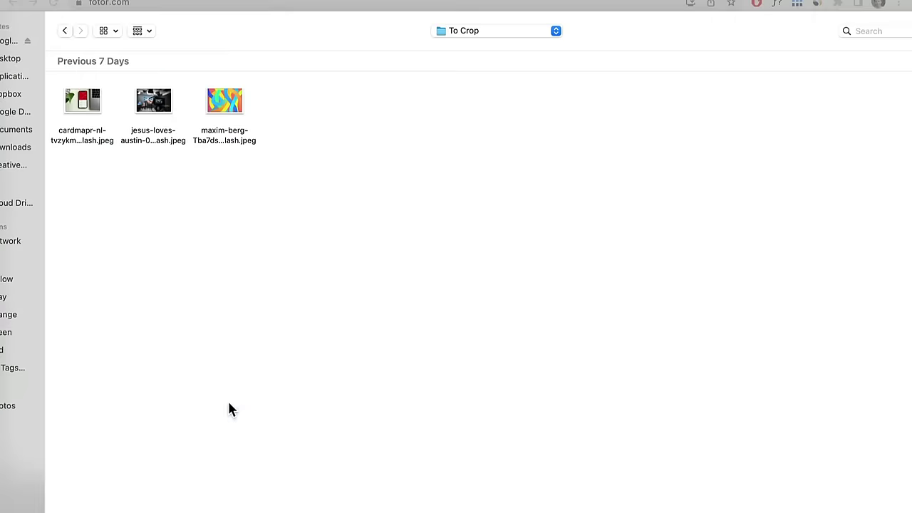
pyautogui.click(226, 103)
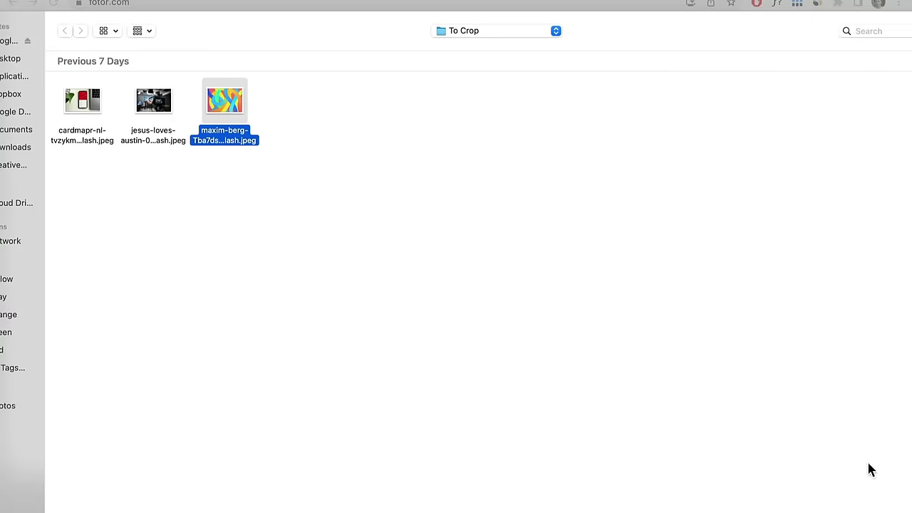
pyautogui.press('Return')
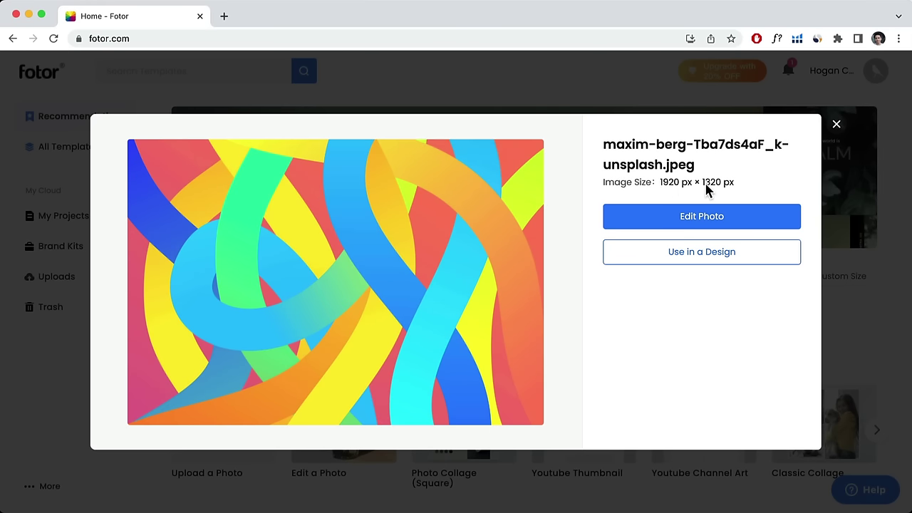
pyautogui.click(708, 222)
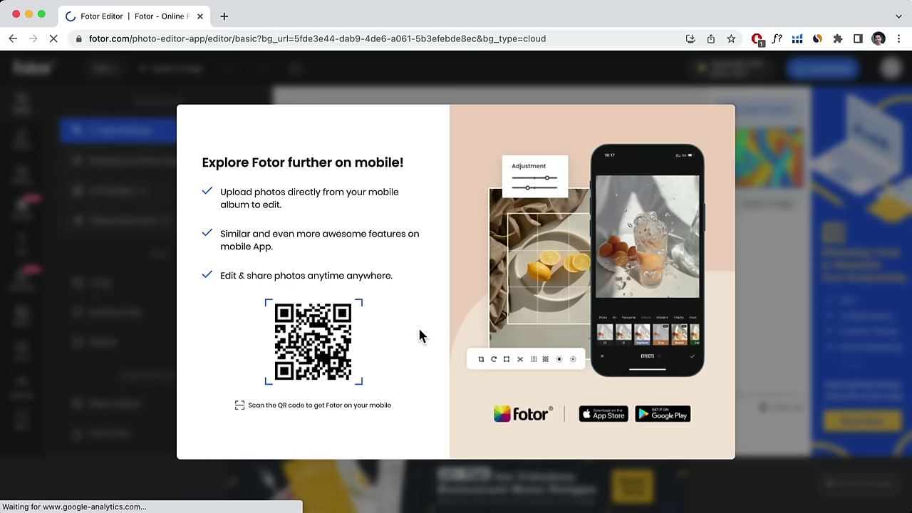
pyautogui.click(751, 116)
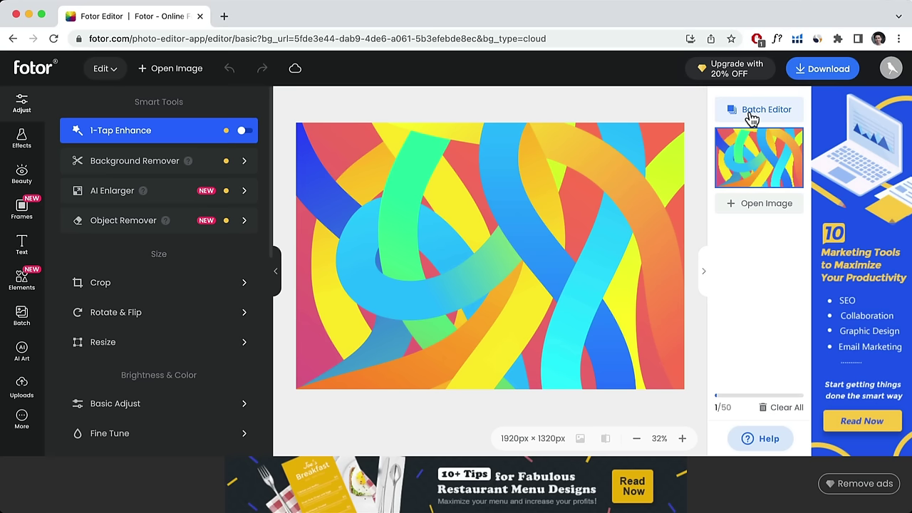
# Resize the image to 1280 px wide, giving 1280 × 880
pyautogui.click(121, 343)
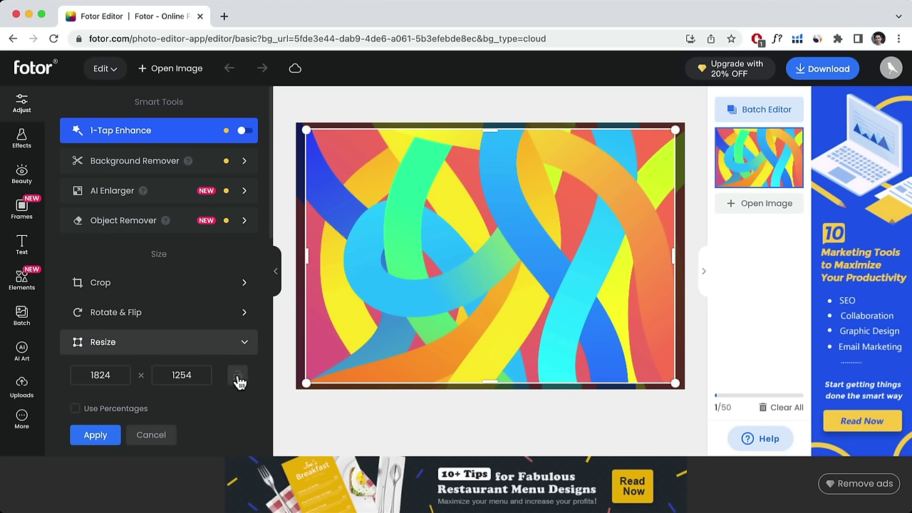
pyautogui.doubleClick(117, 375)
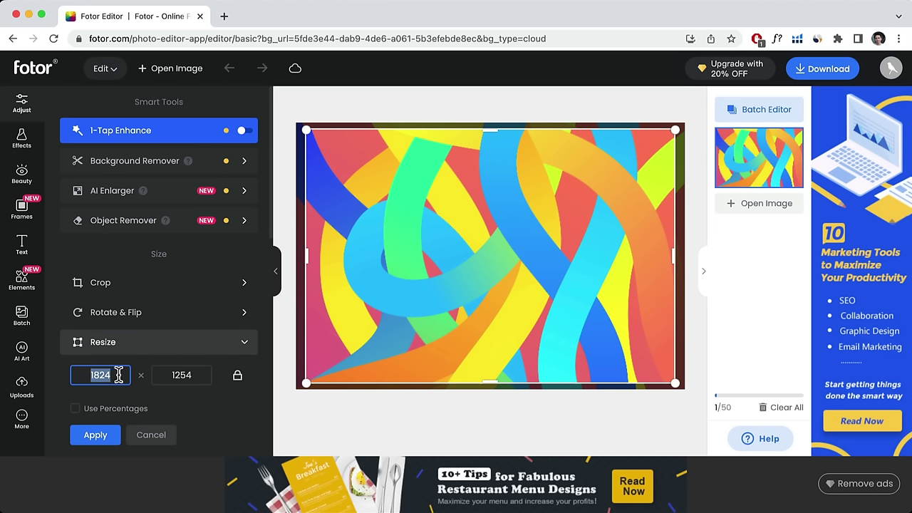
pyautogui.write('1280')
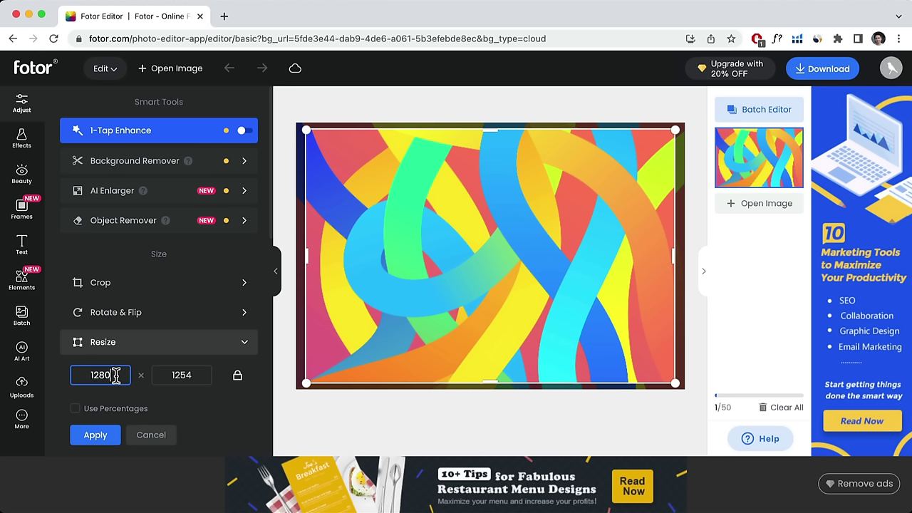
pyautogui.click(183, 375)
pyautogui.doubleClick(178, 374)
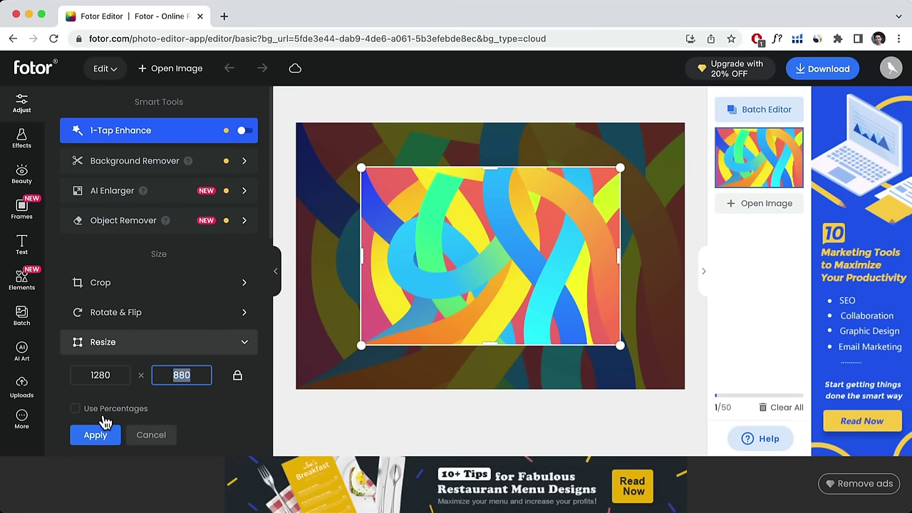
pyautogui.click(97, 440)
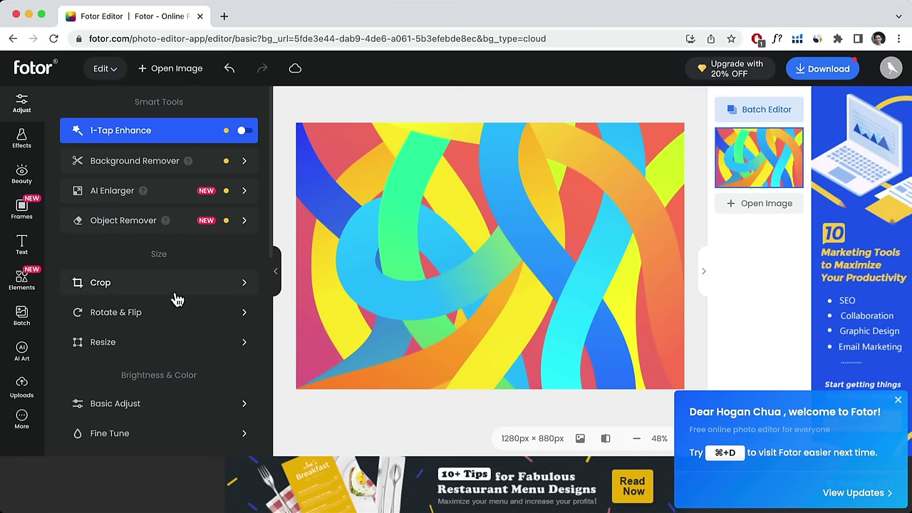
# Crop the image to exactly 1280 × 720
pyautogui.click(150, 283)
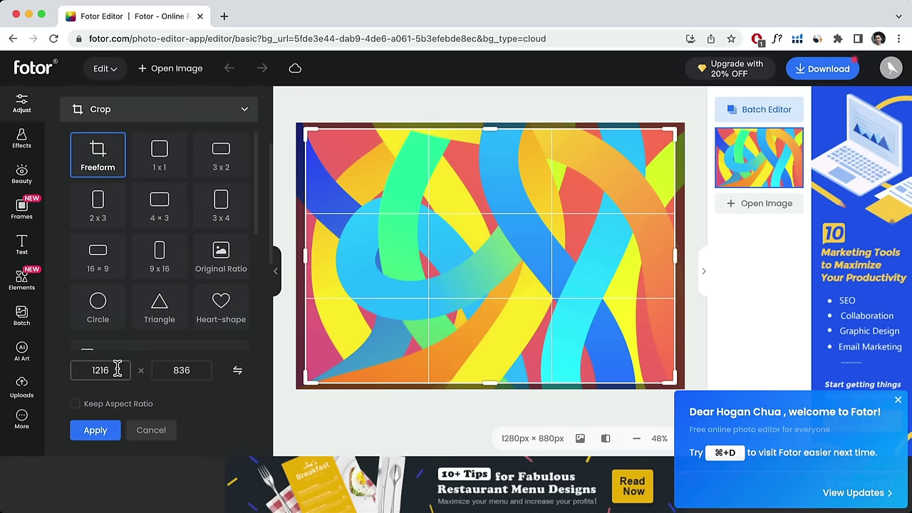
pyautogui.doubleClick(93, 369)
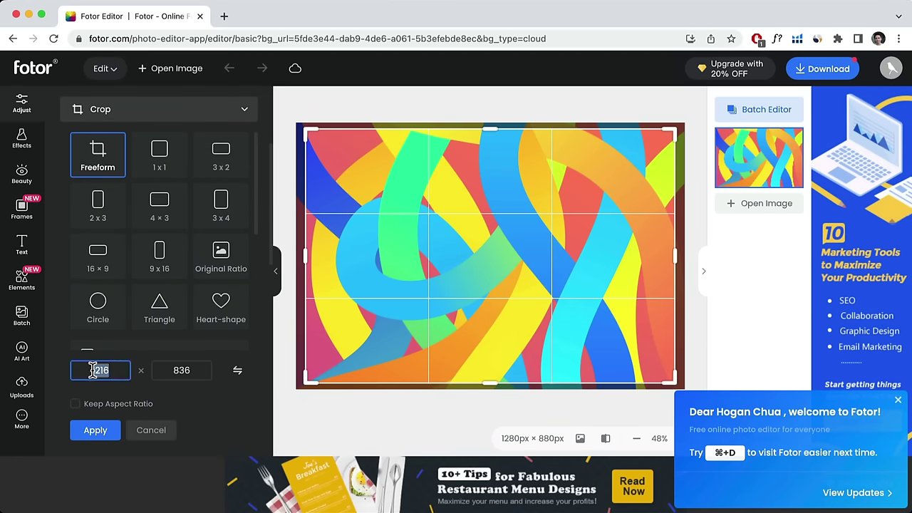
pyautogui.write('1280')
pyautogui.doubleClick(174, 369)
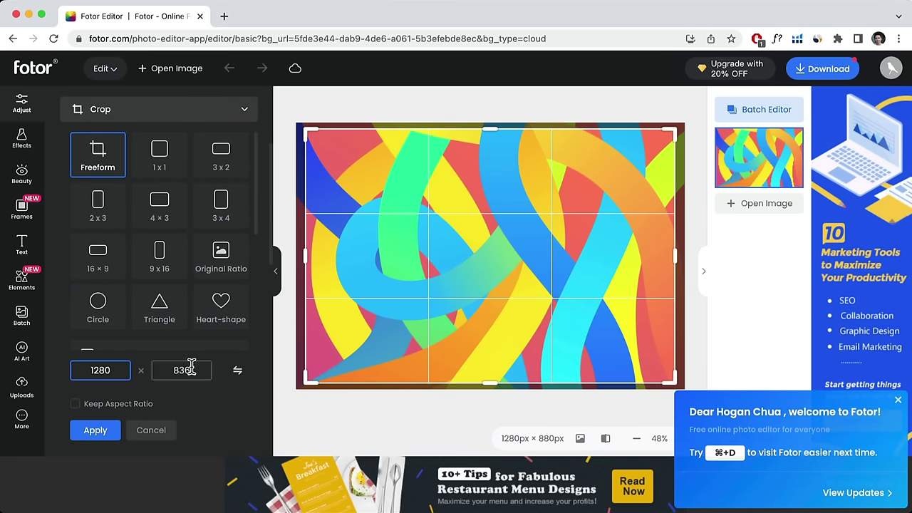
pyautogui.write('720')
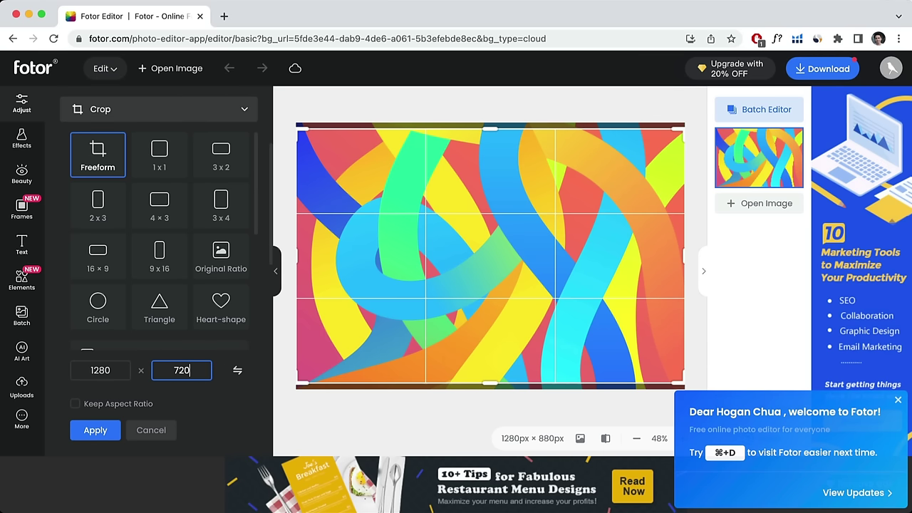
pyautogui.click(183, 402)
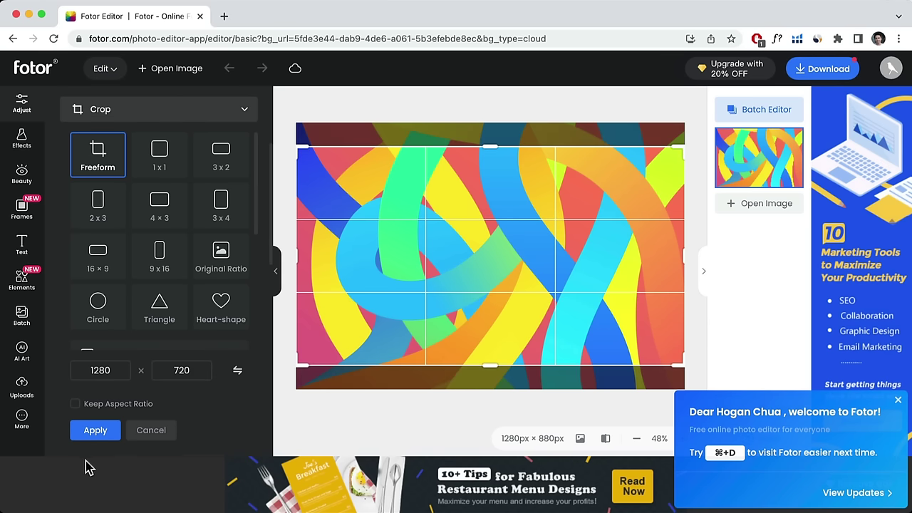
pyautogui.click(96, 431)
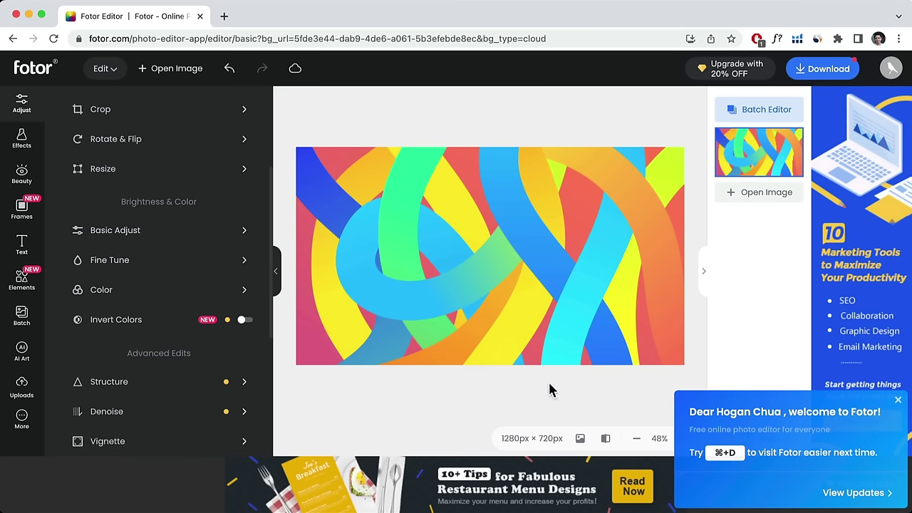
# Download the image as a JPG with custom quality set to 95
pyautogui.click(825, 69)
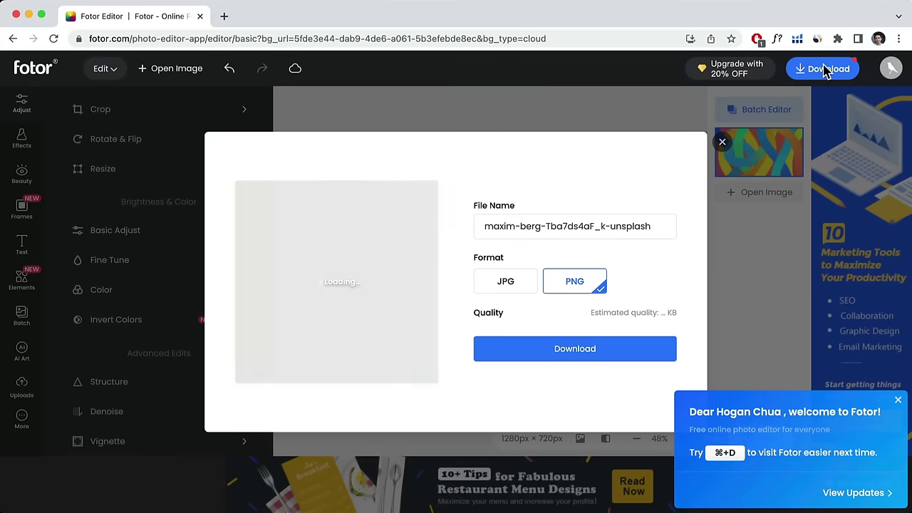
pyautogui.click(505, 282)
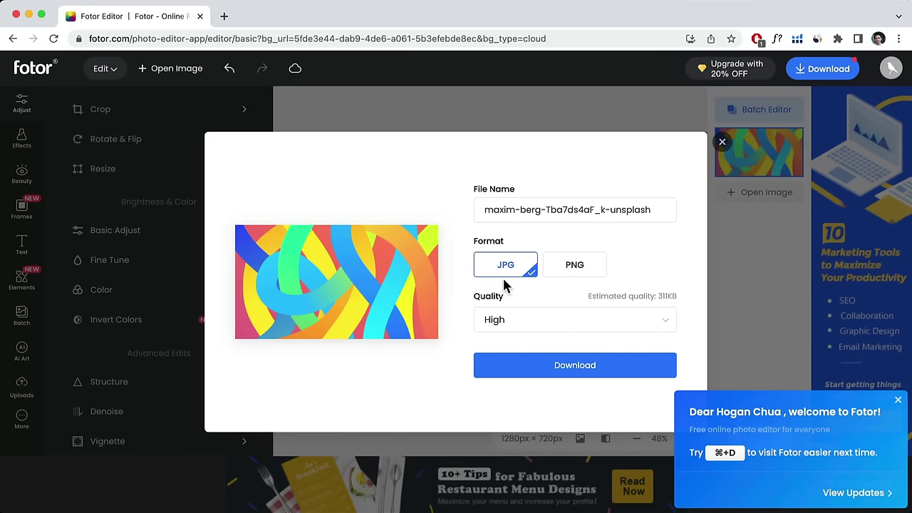
pyautogui.click(546, 324)
pyautogui.click(517, 424)
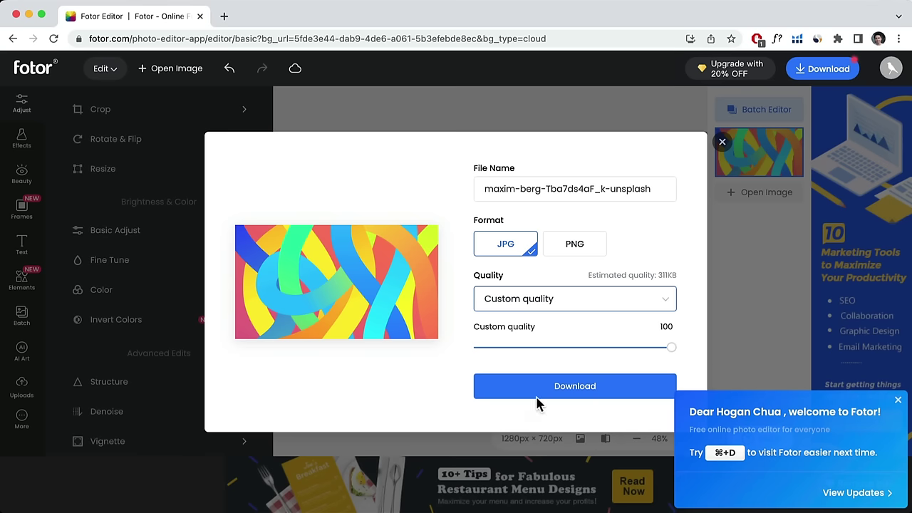
pyautogui.moveTo(670, 352); pyautogui.dragTo(662, 350)
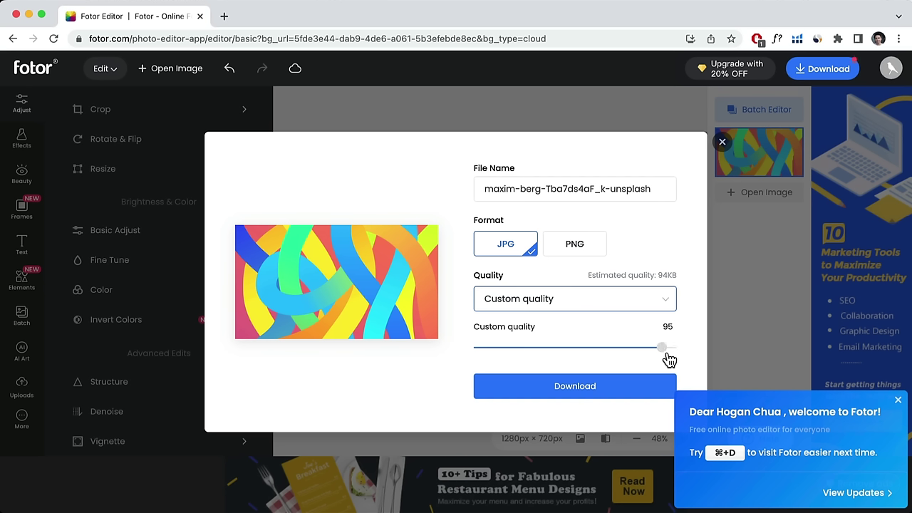
pyautogui.moveTo(663, 354)
pyautogui.mouseDown()
pyautogui.moveTo(675, 348)
pyautogui.moveTo(668, 353)
pyautogui.mouseUp()
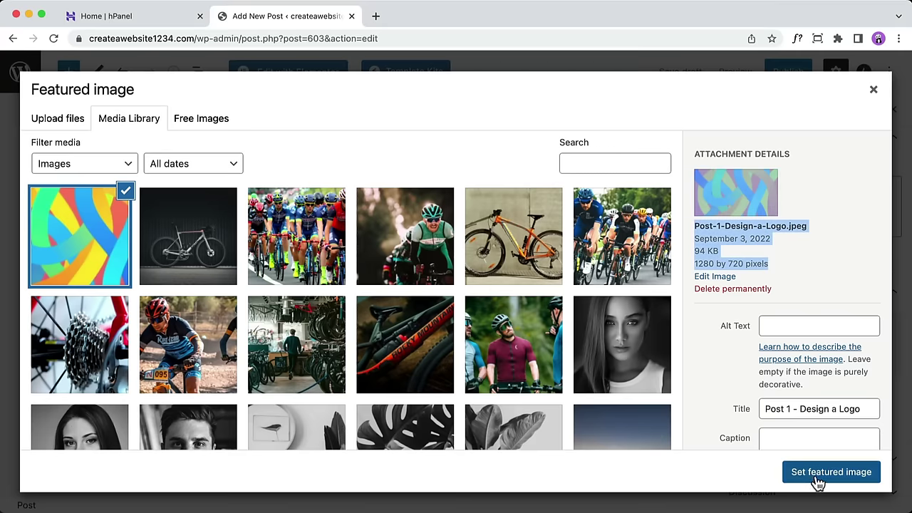
# Set the selected colourful image as the post's featured image
pyautogui.click(818, 478)
pyautogui.scroll(-6, 828, 404)
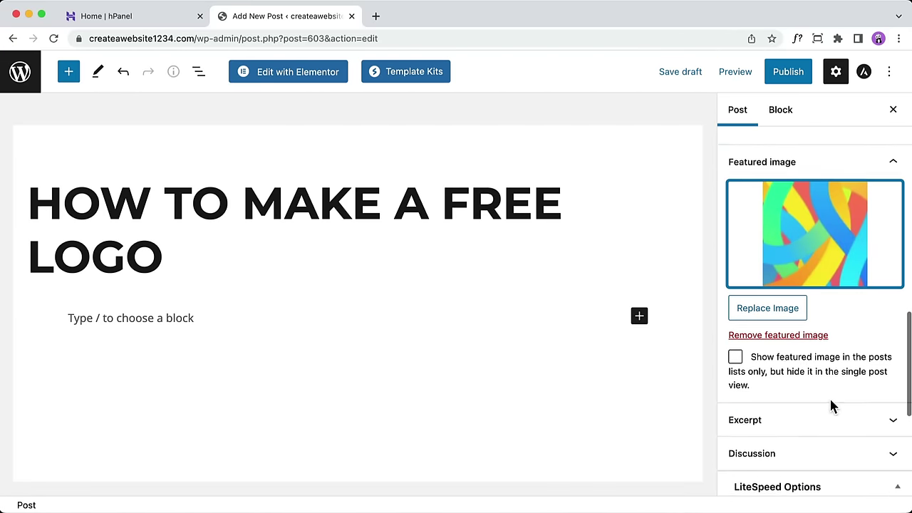
pyautogui.scroll(-2, 826, 403)
# Expand the post excerpt section and review the sidebar settings
pyautogui.click(860, 271)
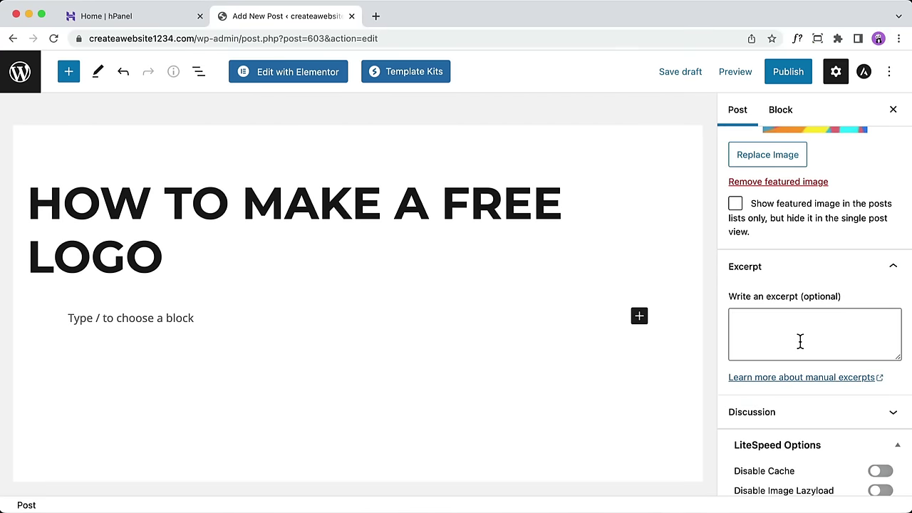
pyautogui.scroll(-5, 800, 343)
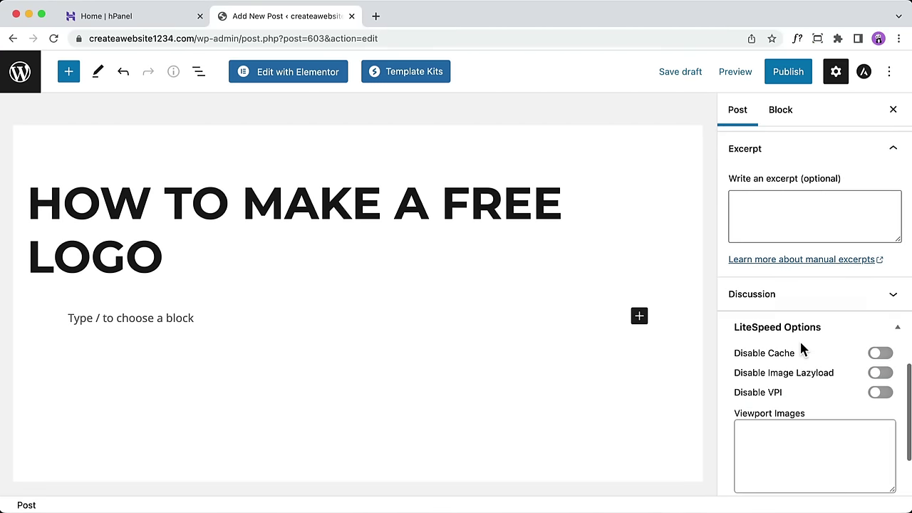
pyautogui.scroll(10, 800, 342)
pyautogui.scroll(10, 801, 345)
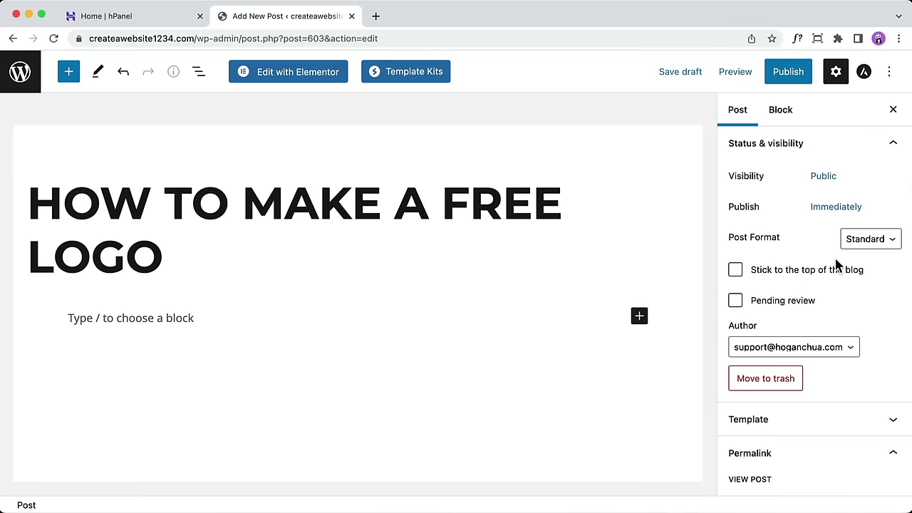
# Confirm Public visibility and publish the HOW TO MAKE A FREE LOGO post
pyautogui.click(826, 177)
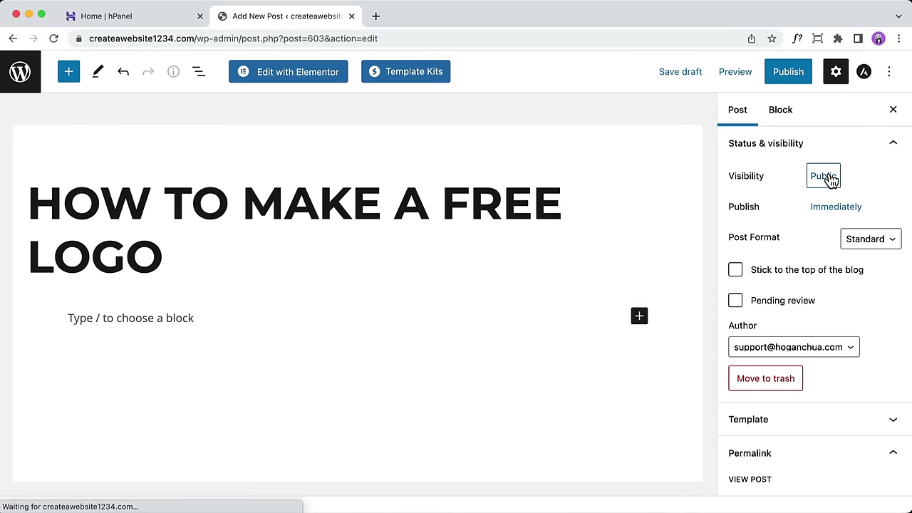
pyautogui.click(877, 187)
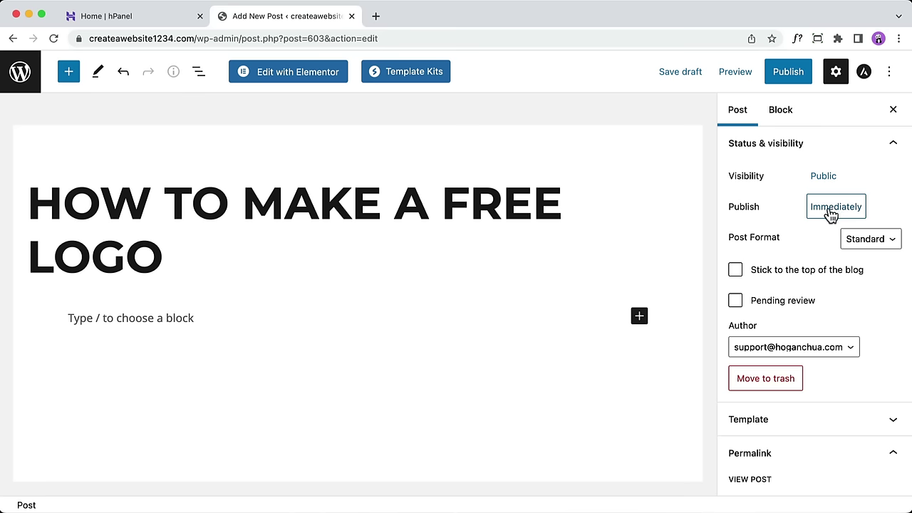
pyautogui.click(794, 78)
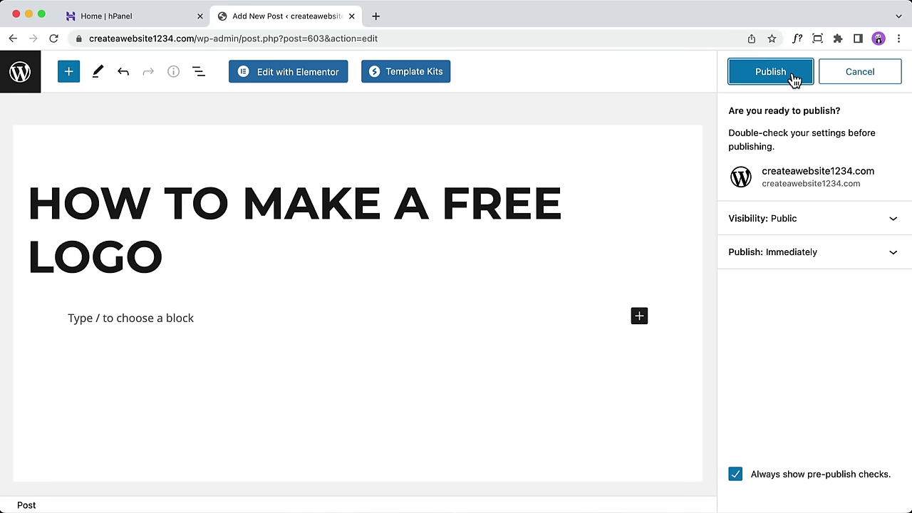
pyautogui.click(794, 80)
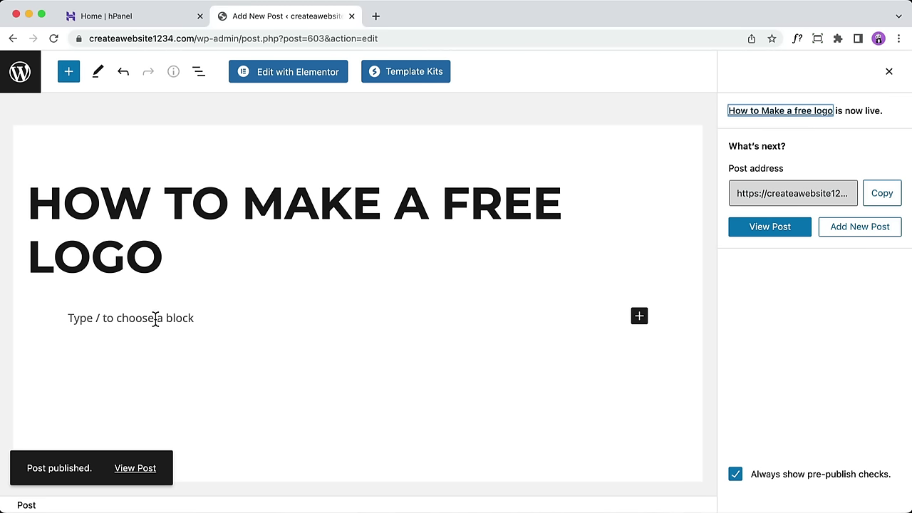
pyautogui.click(639, 318)
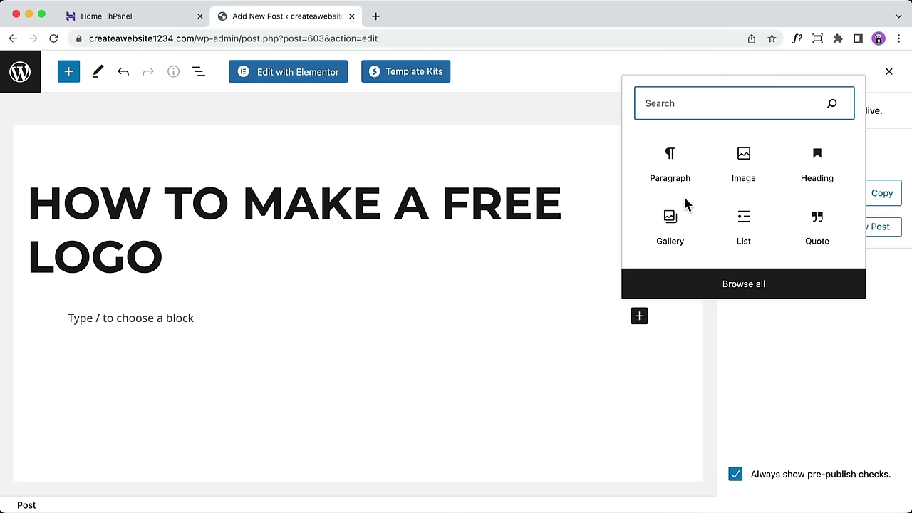
# Close the block inserter without adding a block and launch Edit with Elementor
pyautogui.click(673, 165)
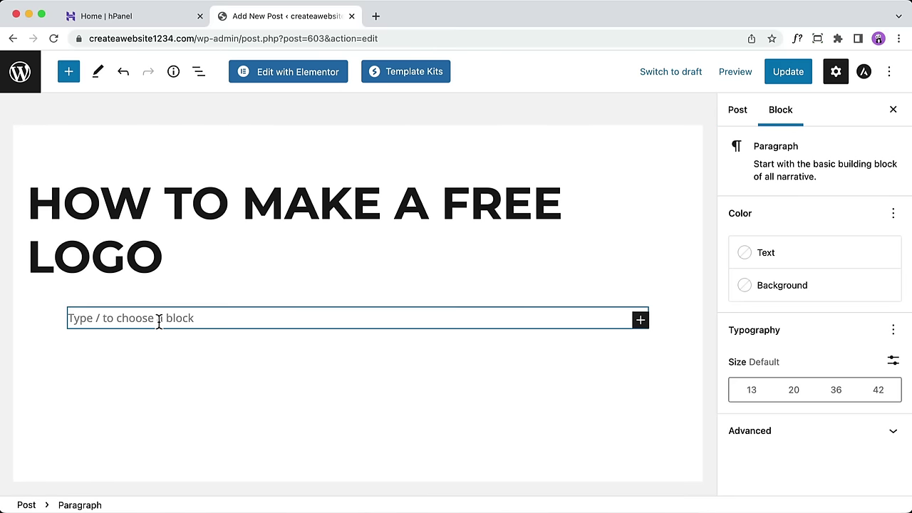
pyautogui.click(640, 319)
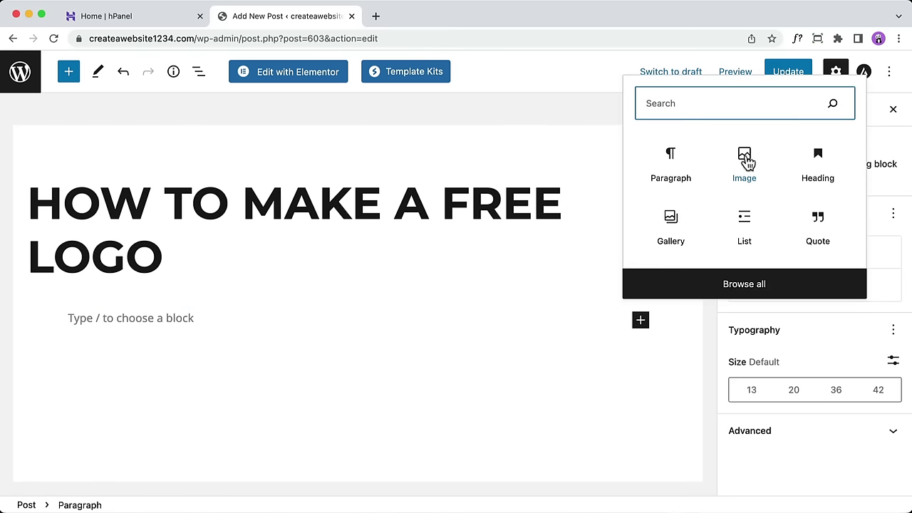
pyautogui.click(574, 155)
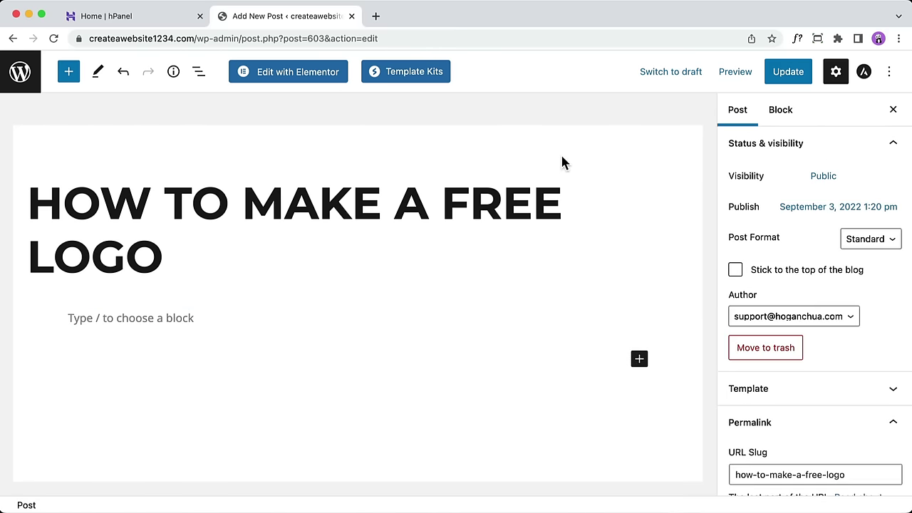
pyautogui.click(296, 78)
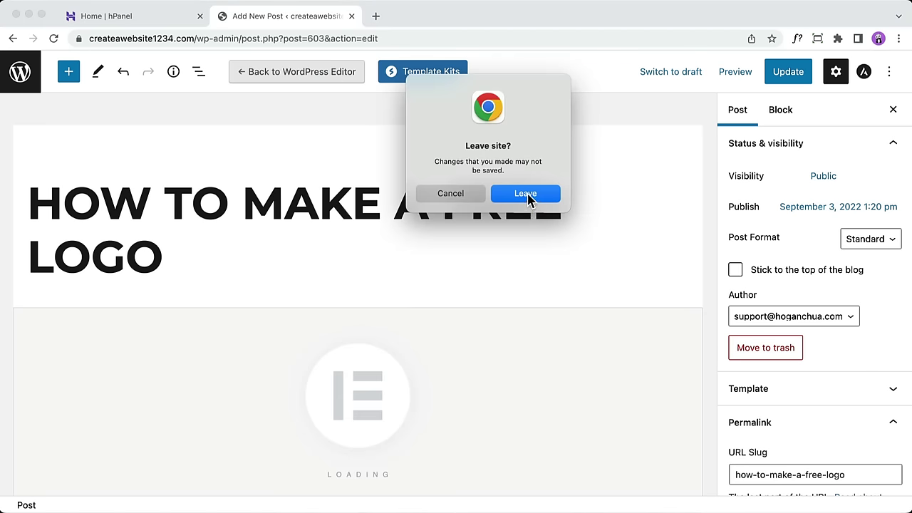
pyautogui.click(525, 195)
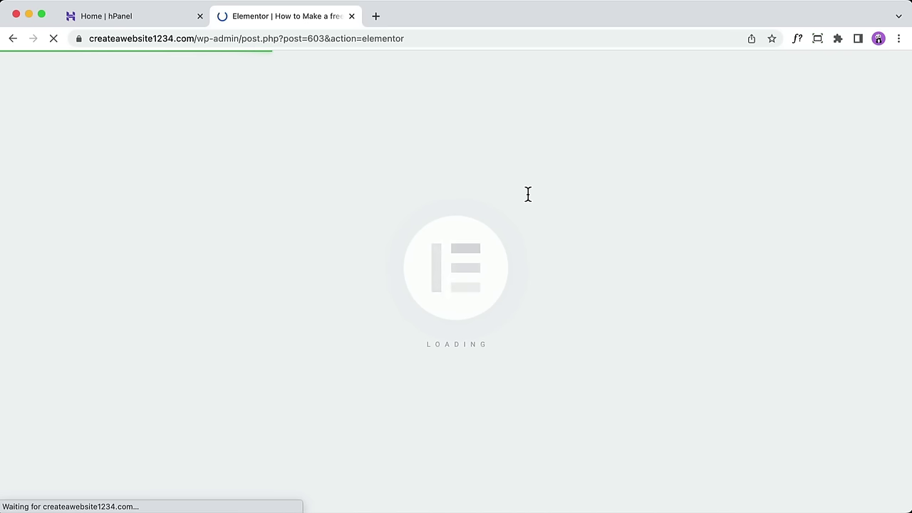
pyautogui.scroll(-5, 527, 193)
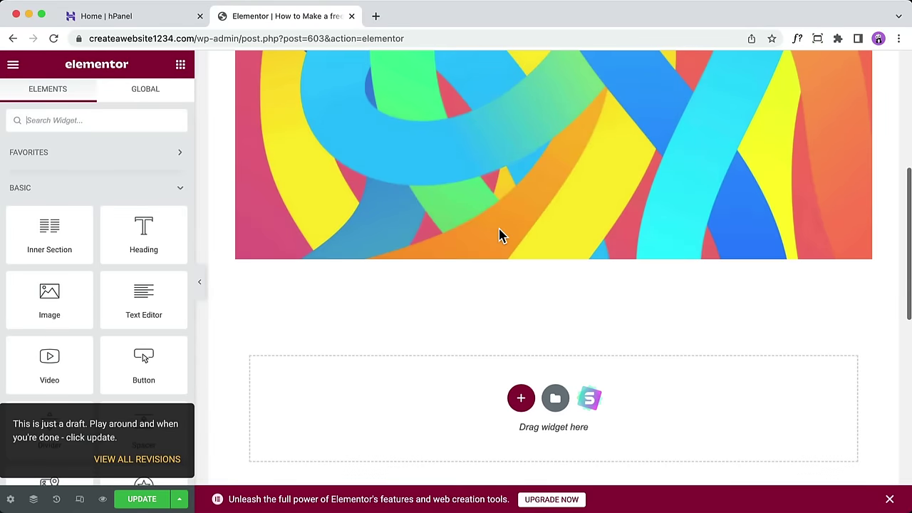
pyautogui.scroll(5, 498, 235)
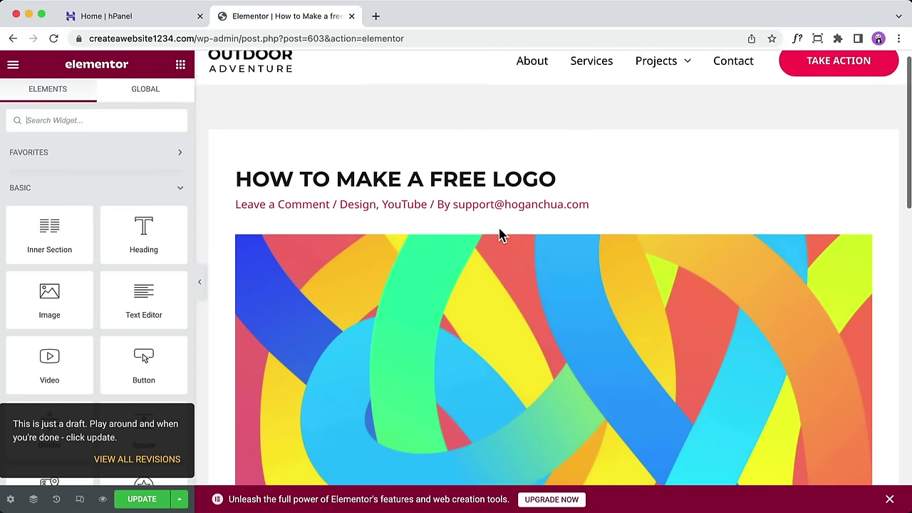
pyautogui.scroll(-2, 319, 195)
pyautogui.scroll(-4, 86, 275)
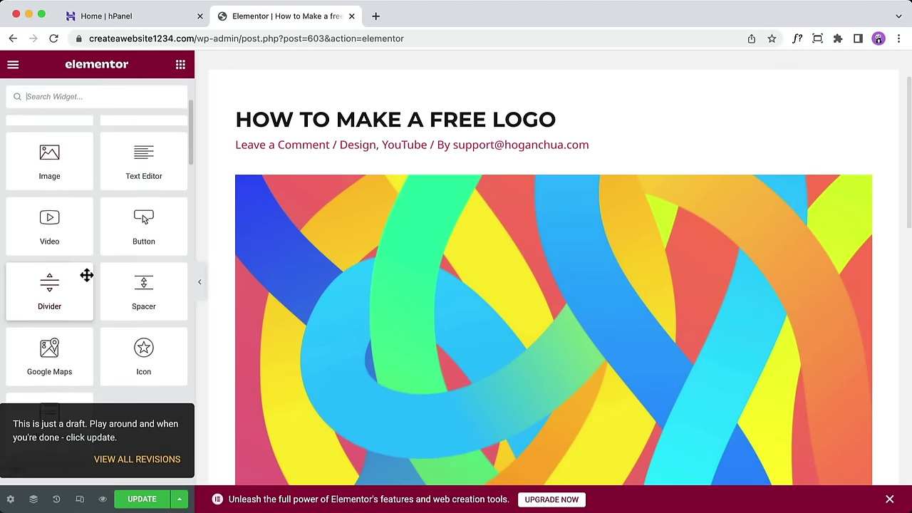
pyautogui.scroll(-2, 86, 275)
pyautogui.scroll(6, 85, 273)
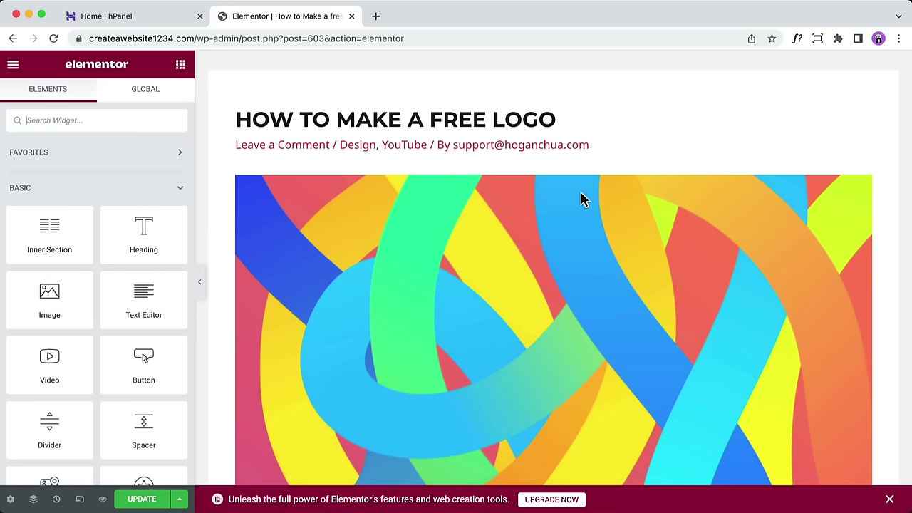
pyautogui.scroll(-7, 556, 221)
pyautogui.scroll(-1, 528, 265)
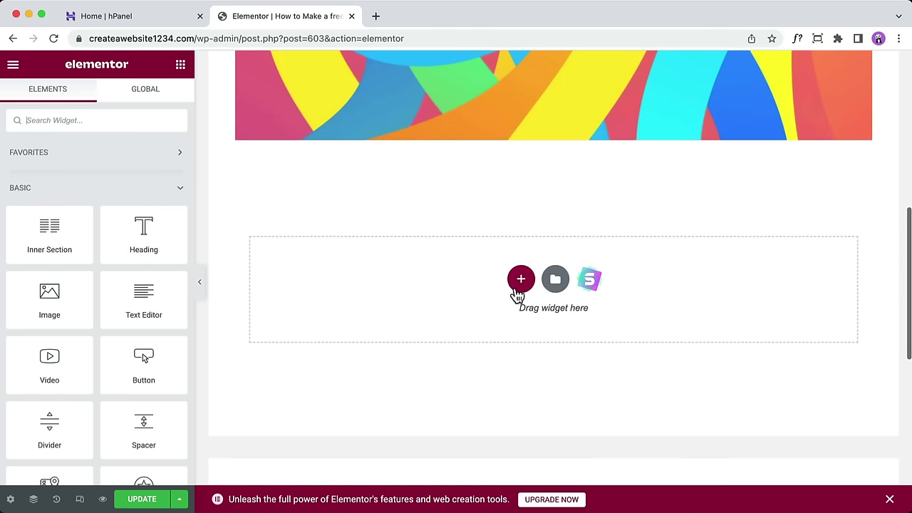
# Add a single-column section below the image with a Text Editor widget
pyautogui.click(522, 282)
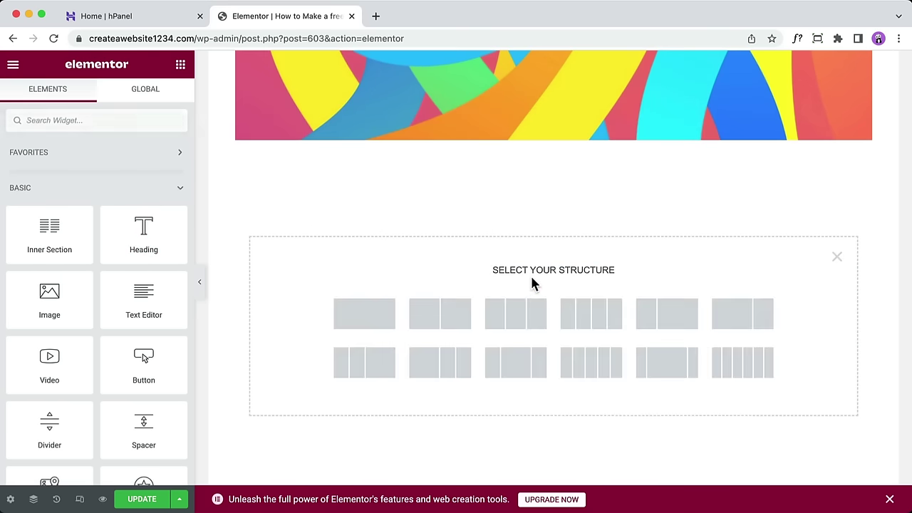
pyautogui.click(362, 319)
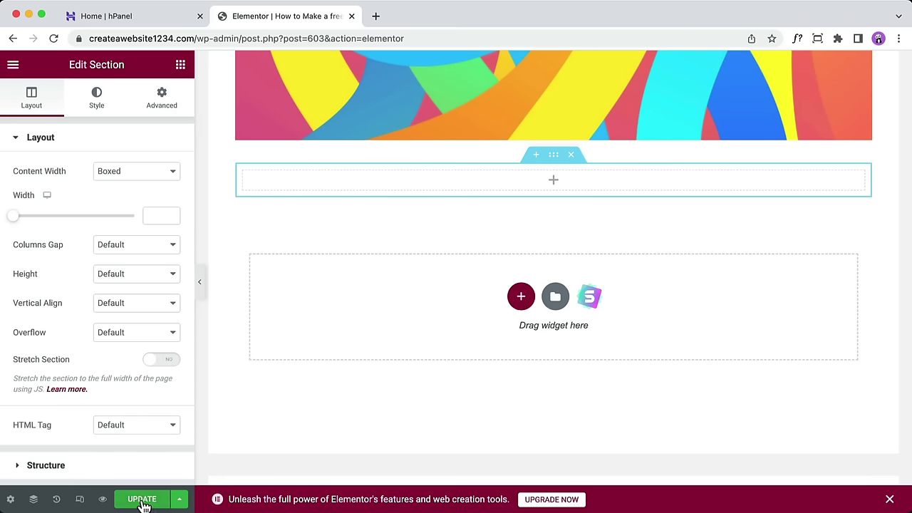
pyautogui.click(554, 182)
pyautogui.scroll(-1, 67, 282)
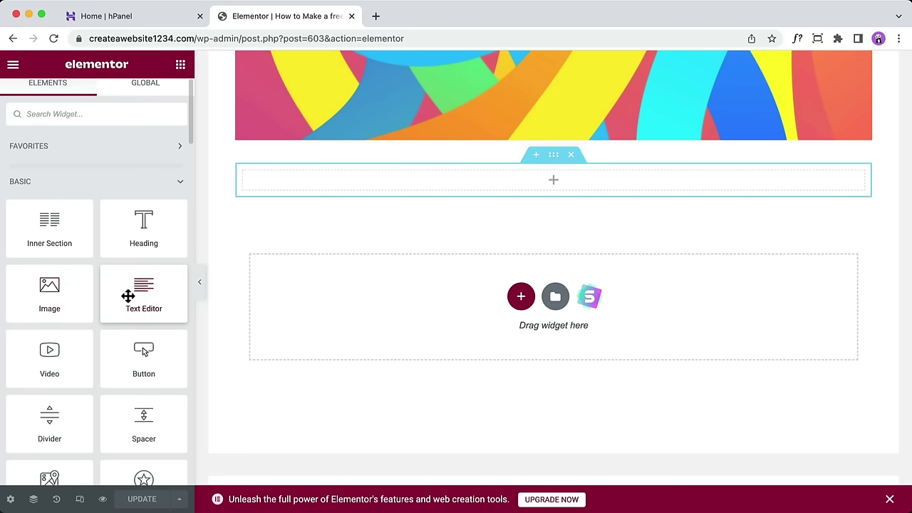
pyautogui.moveTo(131, 301); pyautogui.dragTo(406, 183)
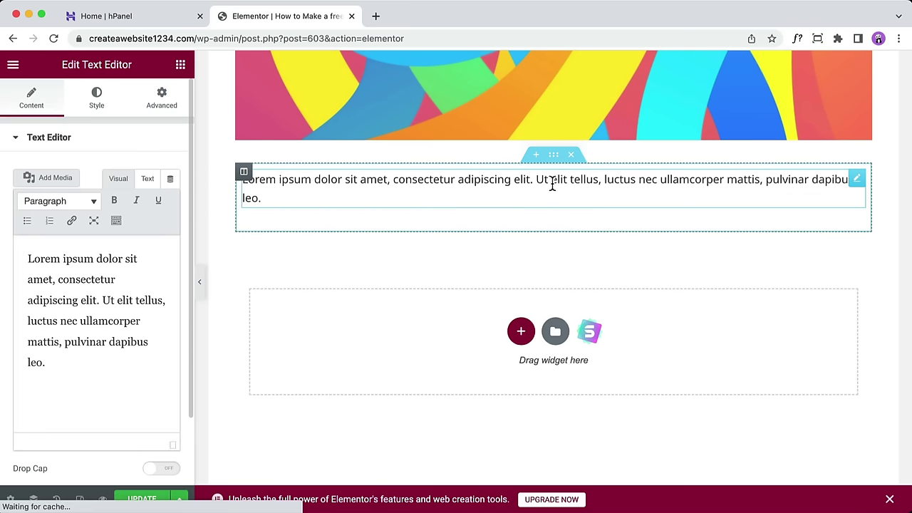
# Add Image, second Text Editor and Video widgets to the section, then save with UPDATE
pyautogui.click(179, 70)
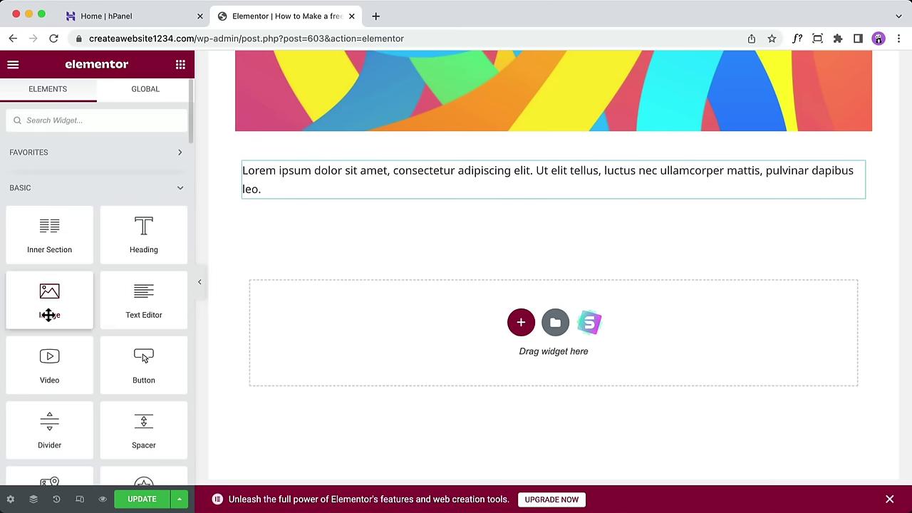
pyautogui.moveTo(49, 314); pyautogui.dragTo(380, 193)
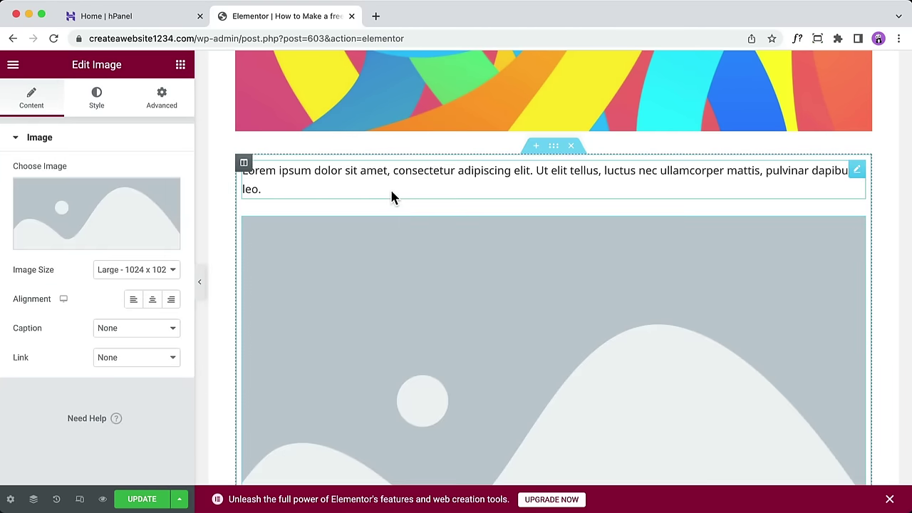
pyautogui.scroll(-5, 478, 247)
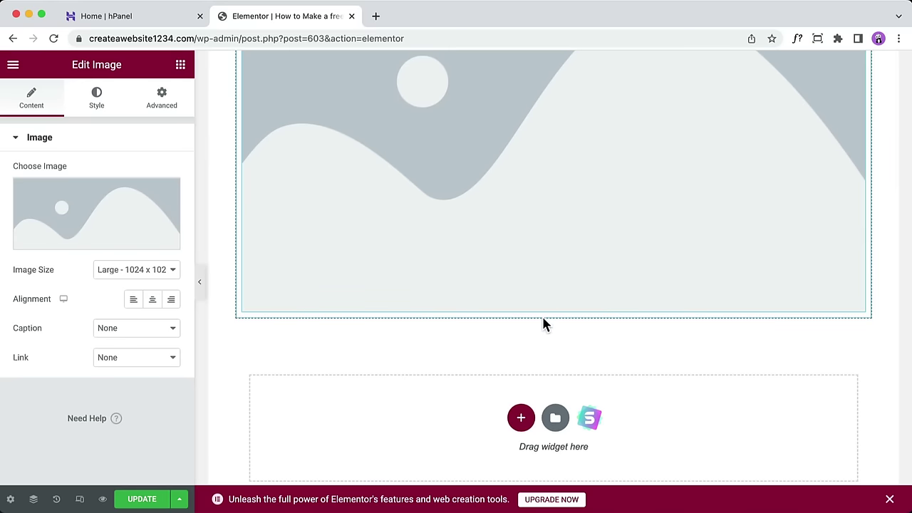
pyautogui.click(181, 65)
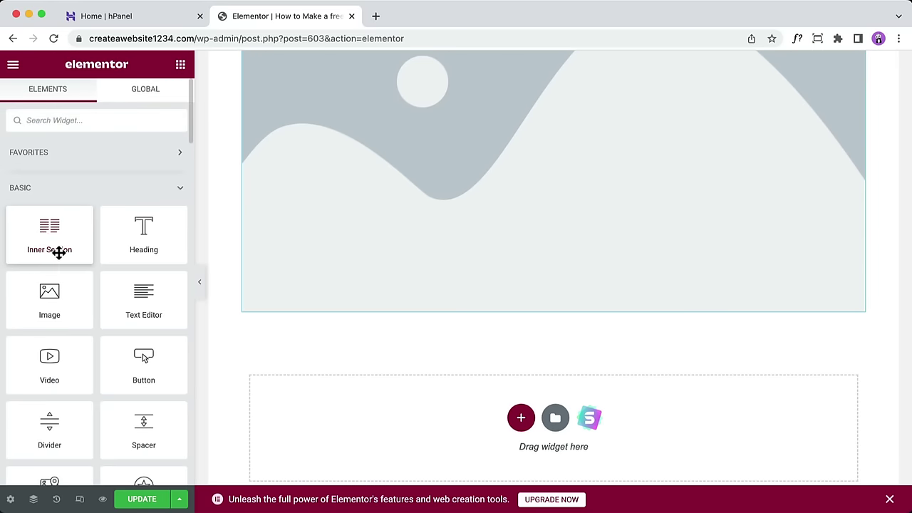
pyautogui.moveTo(143, 303); pyautogui.dragTo(323, 301)
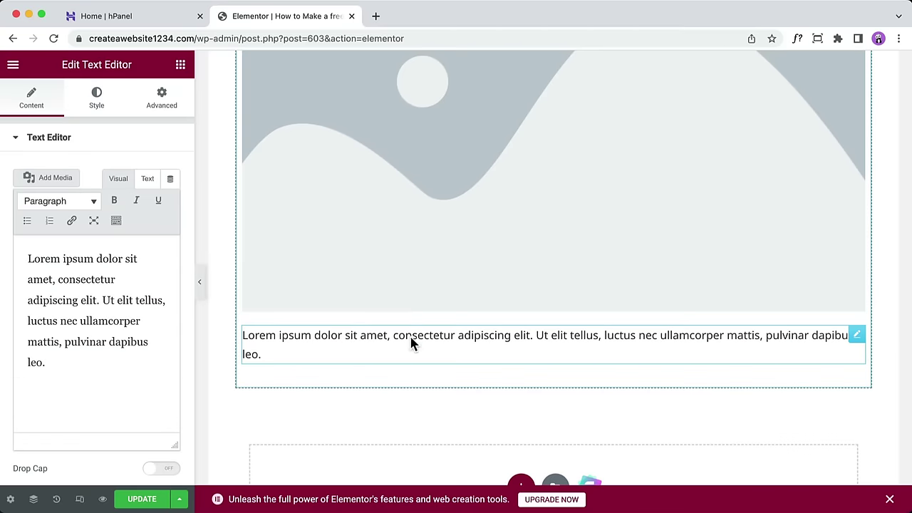
pyautogui.click(179, 65)
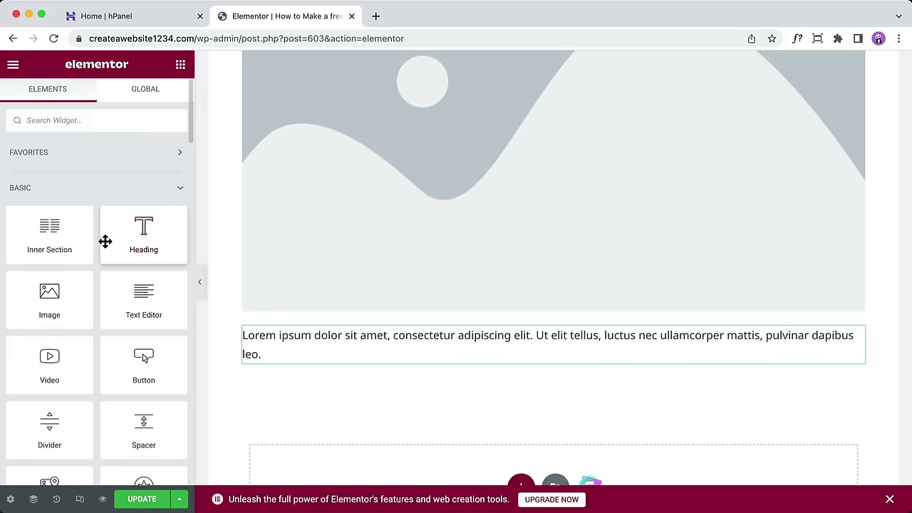
pyautogui.scroll(-3, 104, 240)
pyautogui.moveTo(55, 243); pyautogui.dragTo(310, 368)
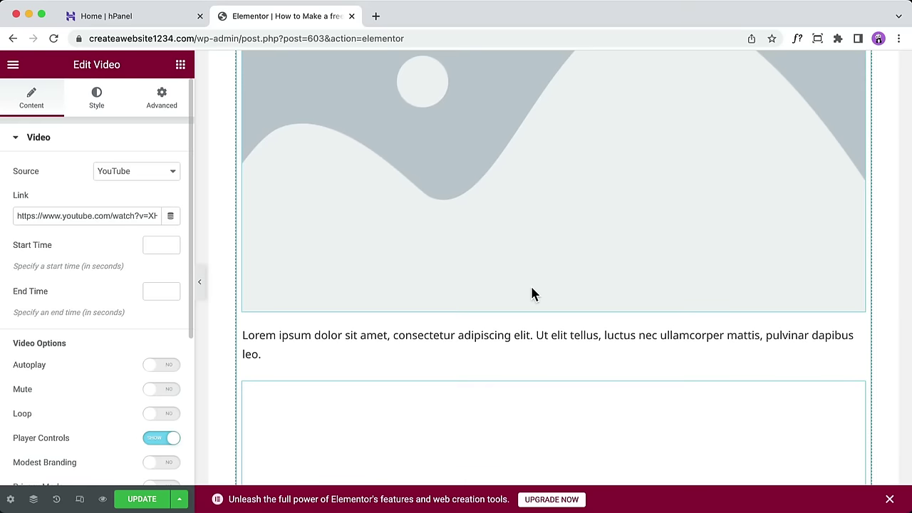
pyautogui.scroll(-3, 529, 285)
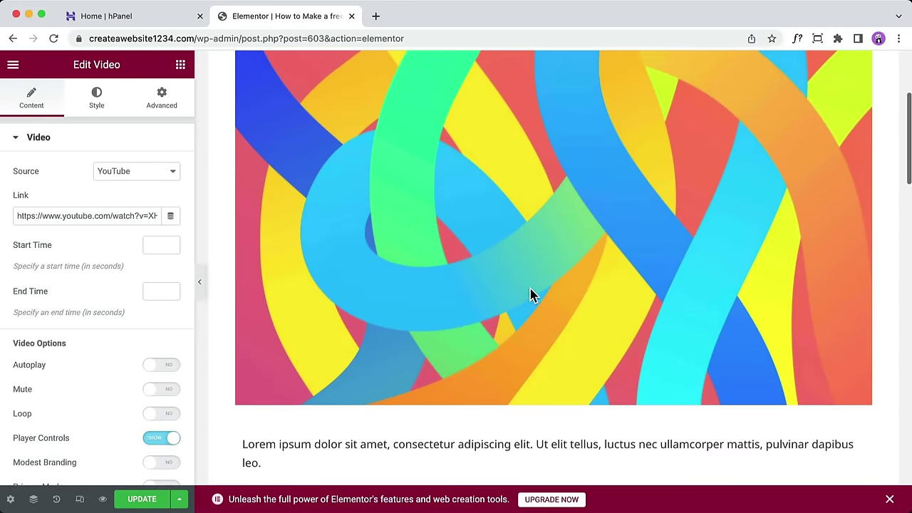
pyautogui.click(141, 500)
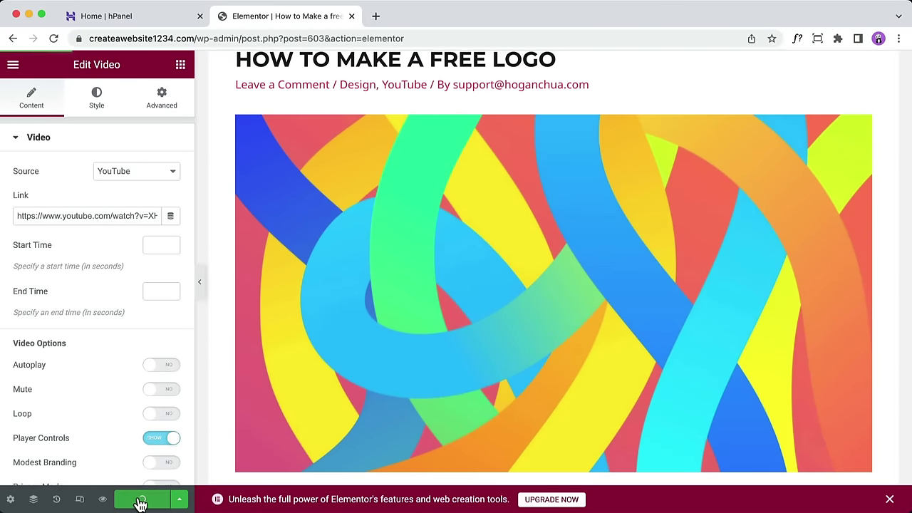
pyautogui.click(14, 67)
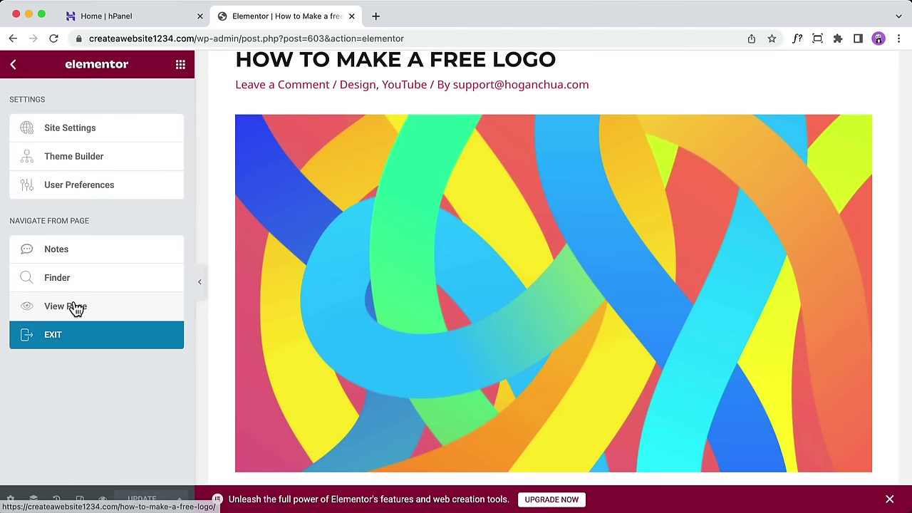
# Exit Elementor and update the post, leaving the how-to-make-a-free-logo slug unchanged
pyautogui.click(77, 348)
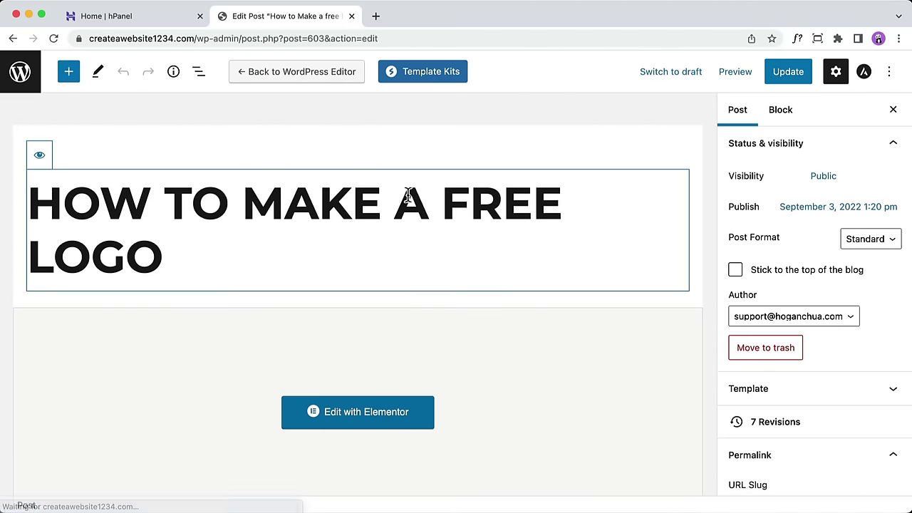
pyautogui.click(796, 74)
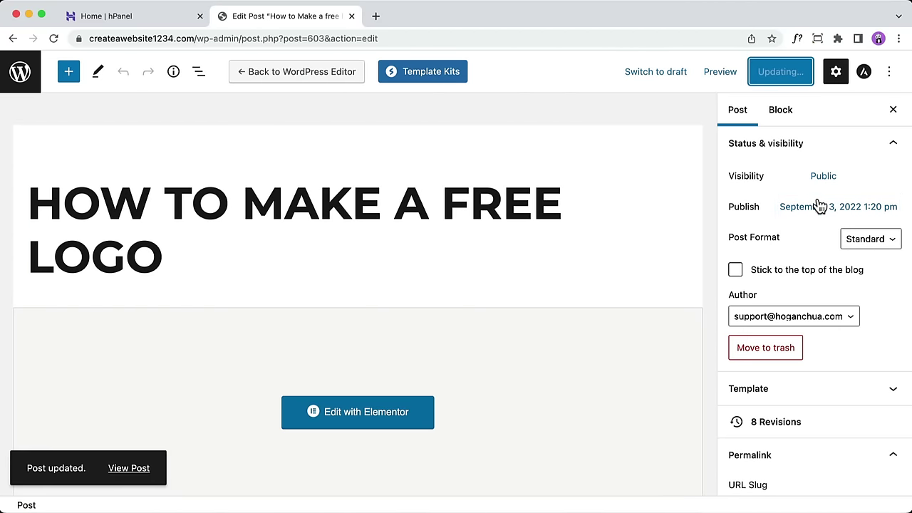
pyautogui.scroll(-5, 819, 205)
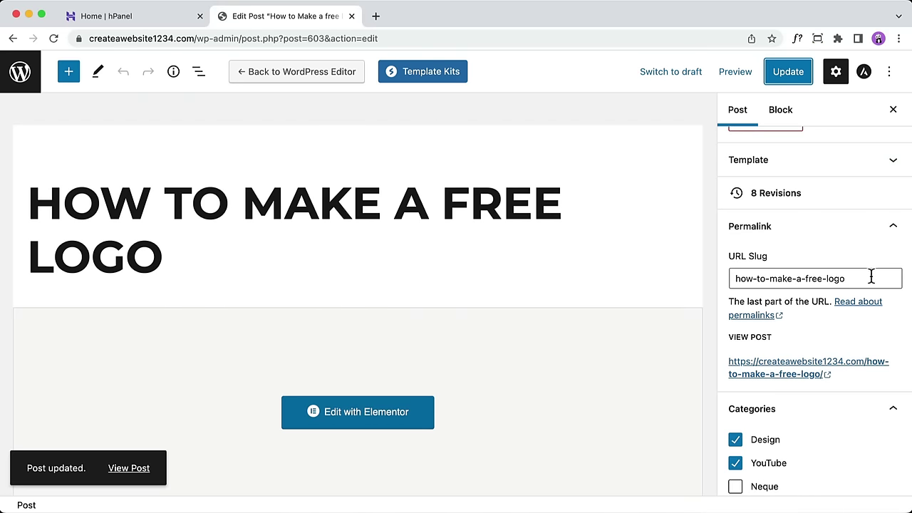
pyautogui.moveTo(870, 278); pyautogui.dragTo(749, 280)
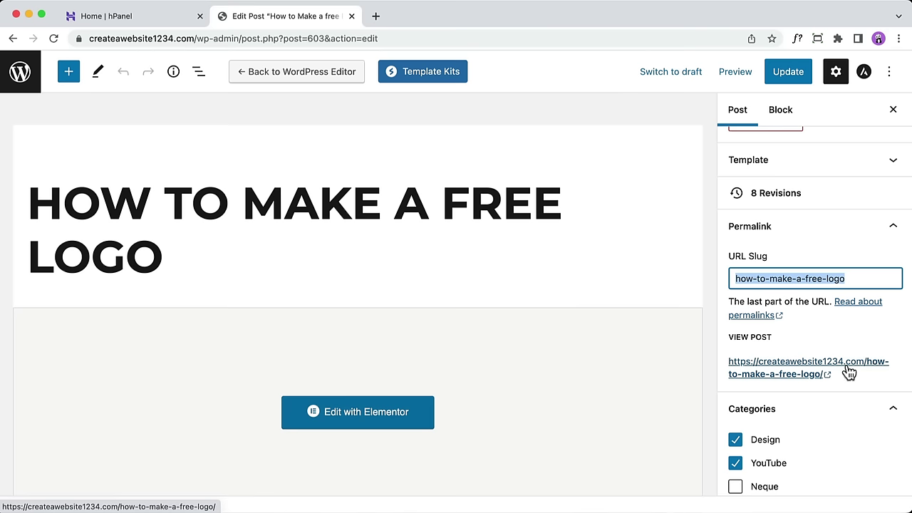
pyautogui.click(850, 278)
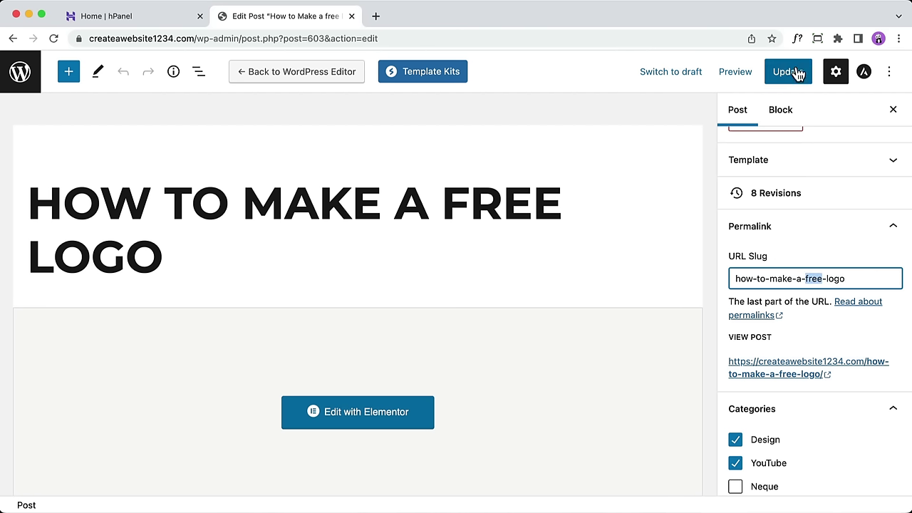
pyautogui.click(864, 75)
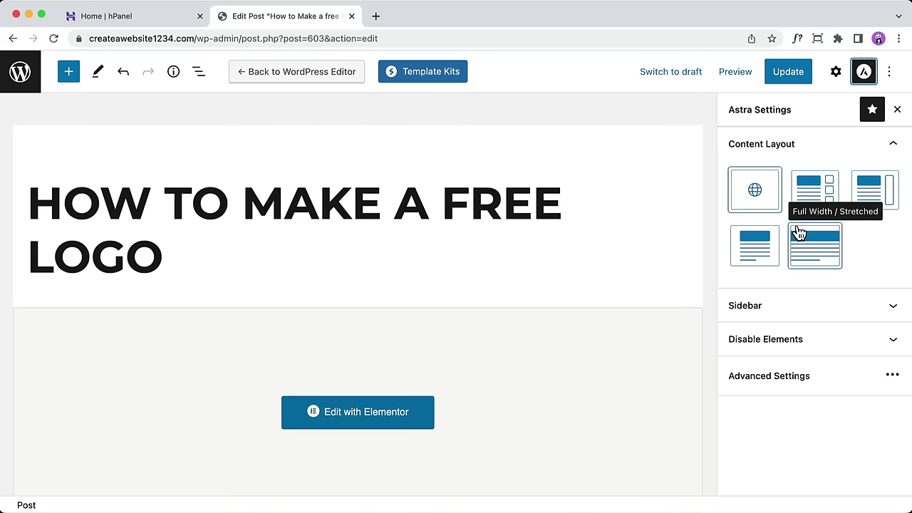
# Set the Astra sidebar layout to Right Sidebar, update the post and view it
pyautogui.click(836, 315)
pyautogui.scroll(-1, 838, 320)
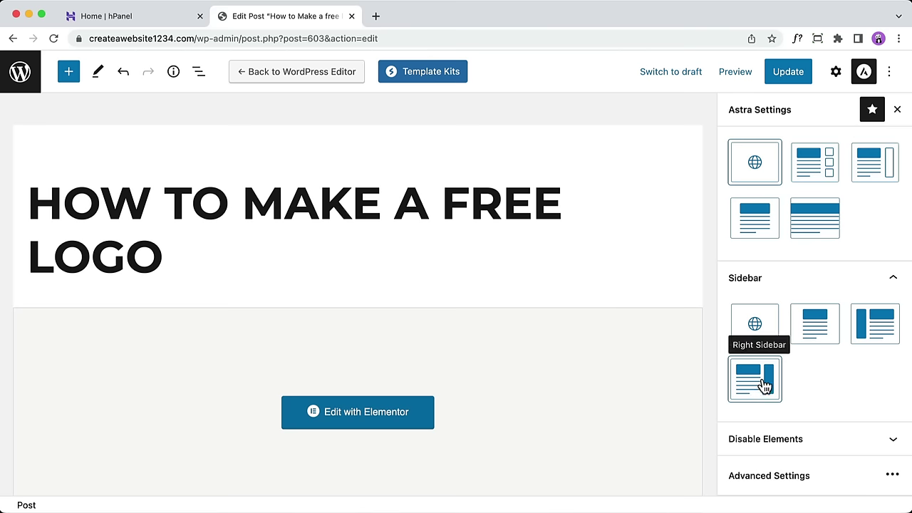
pyautogui.click(788, 80)
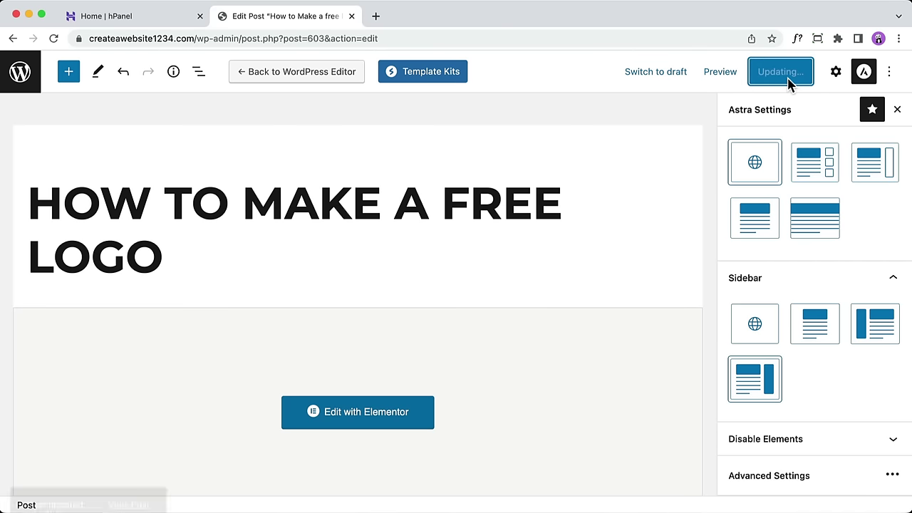
pyautogui.click(129, 469)
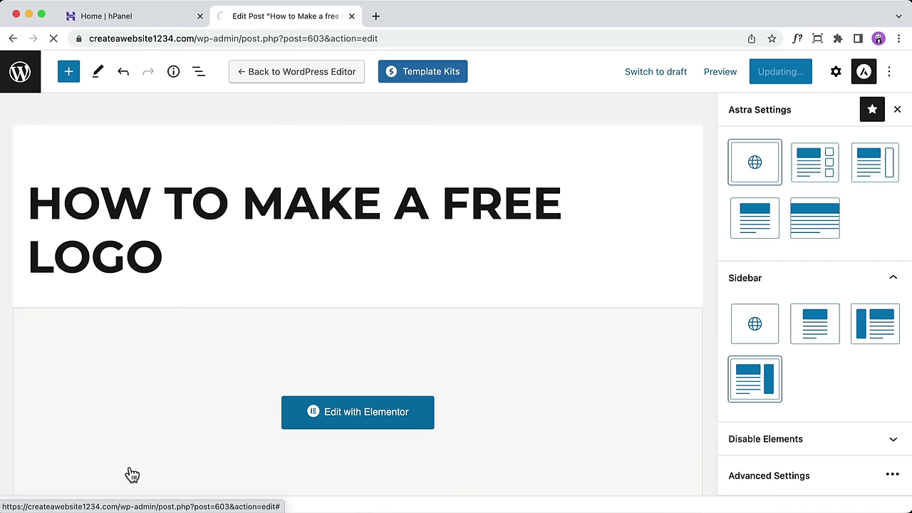
# Scroll through the live post with its right sidebar, then go to the admin Dashboard
pyautogui.scroll(-8, 390, 372)
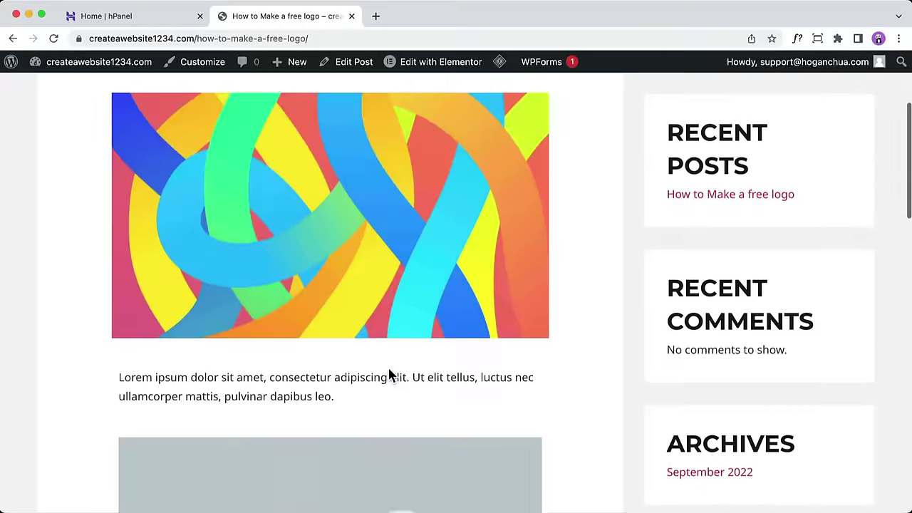
pyautogui.scroll(10, 386, 375)
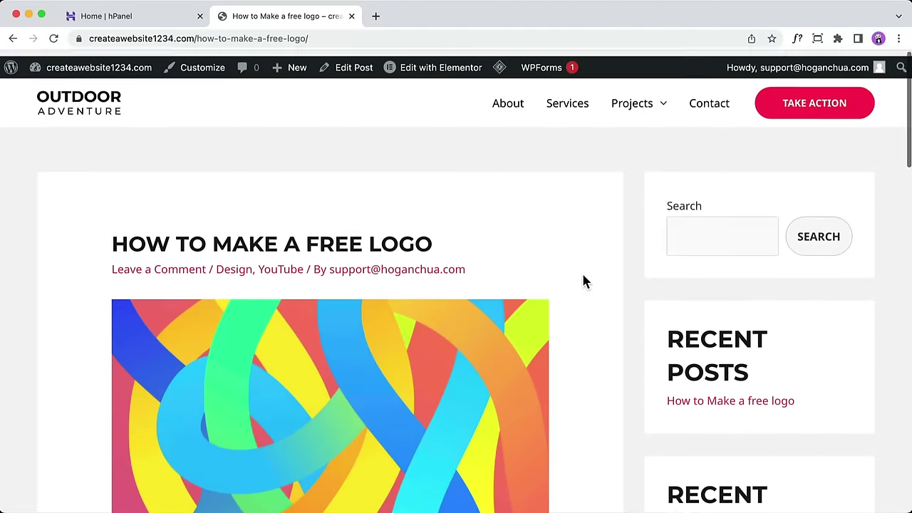
pyautogui.scroll(-2, 727, 320)
pyautogui.scroll(-15, 727, 327)
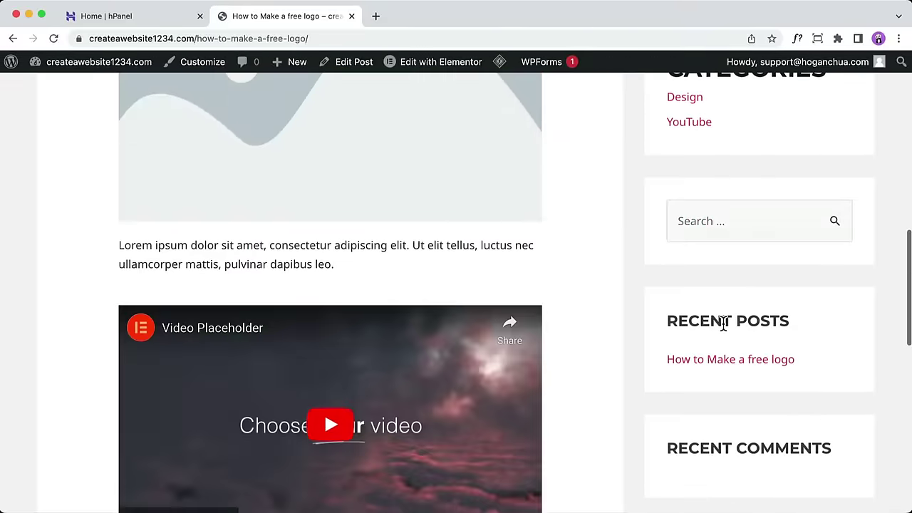
pyautogui.scroll(15, 723, 330)
pyautogui.scroll(3, 721, 313)
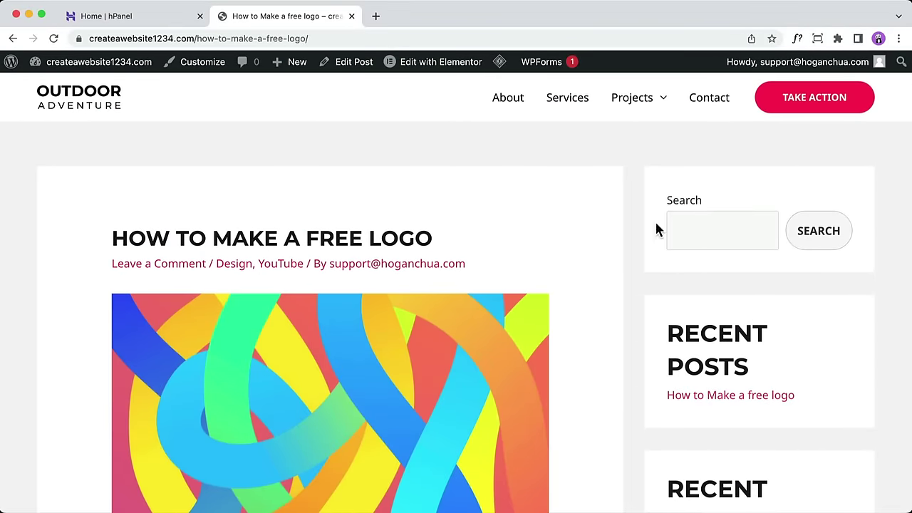
pyautogui.scroll(-6, 722, 342)
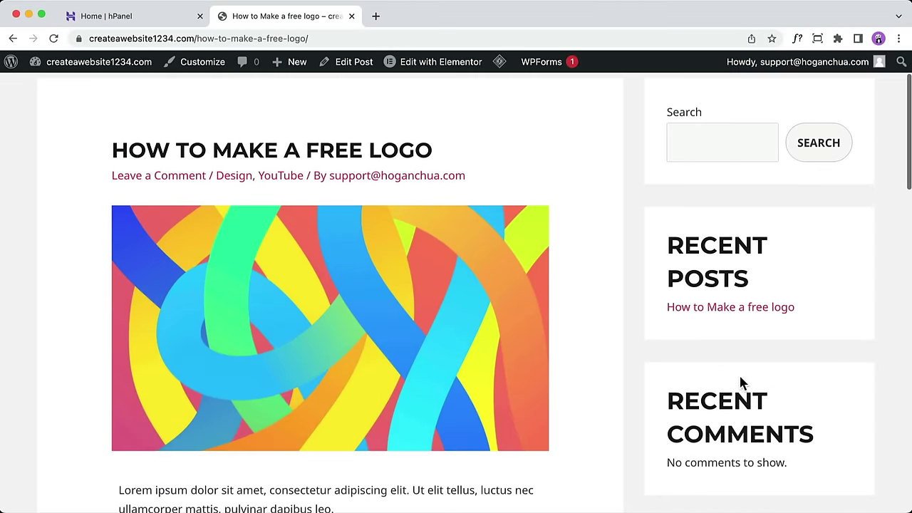
pyautogui.scroll(-8, 719, 271)
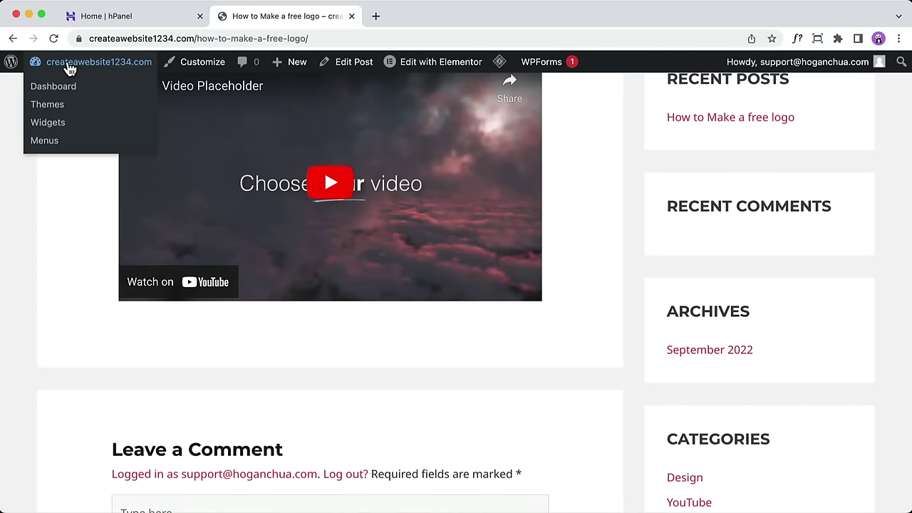
pyautogui.click(68, 64)
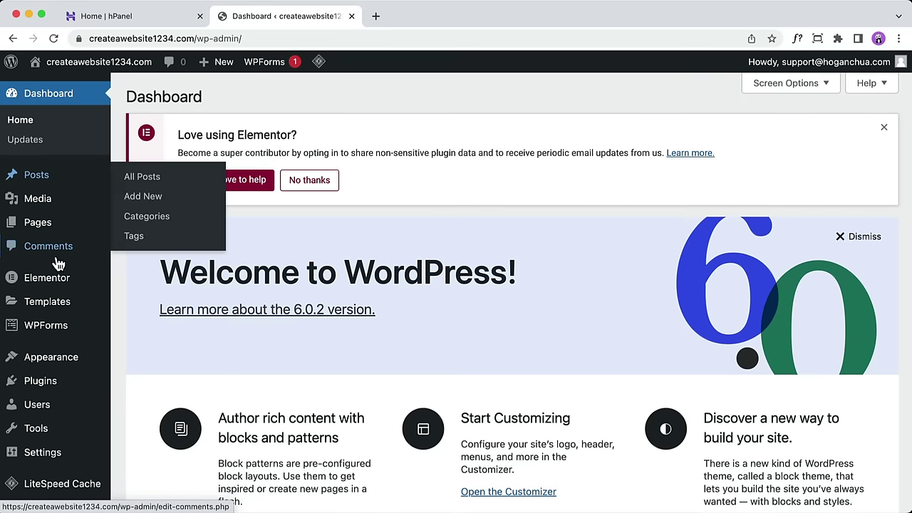
# Go to the sidebar widgets editor and dismiss the block widgets welcome message
pyautogui.scroll(-2, 55, 292)
pyautogui.moveTo(58, 349)
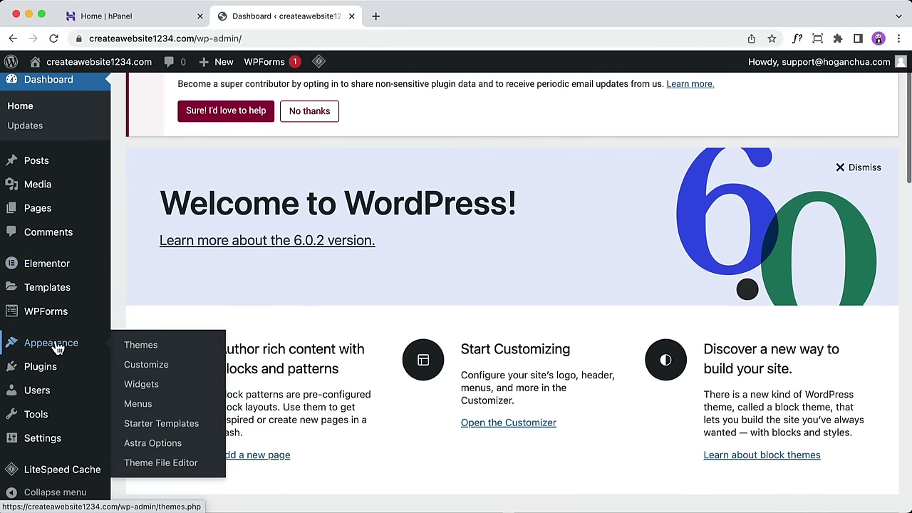
pyautogui.click(143, 393)
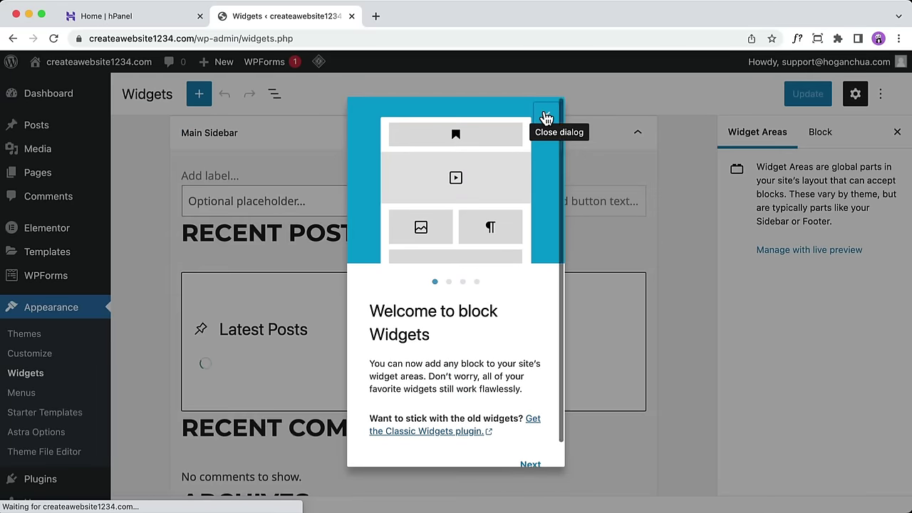
pyautogui.click(546, 115)
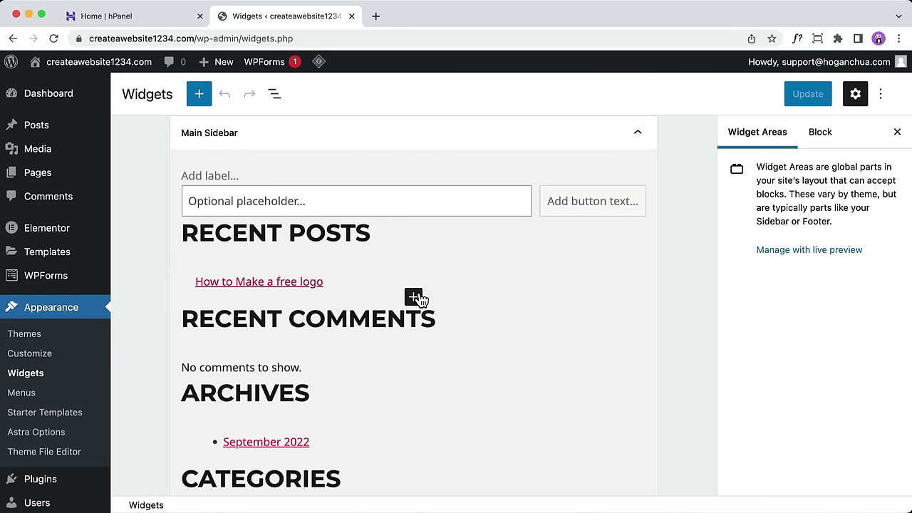
# Remove the Meta widget from the Main Sidebar
pyautogui.scroll(-10, 415, 298)
pyautogui.scroll(-5, 419, 302)
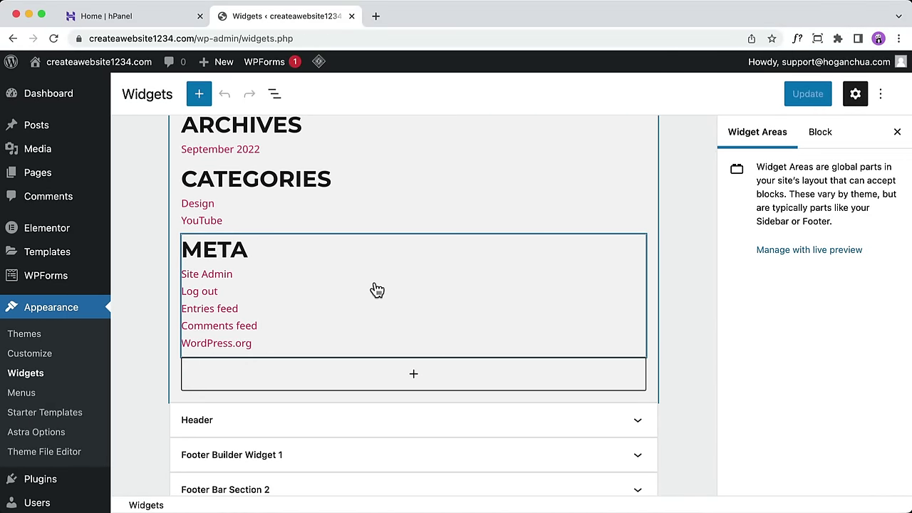
pyautogui.click(377, 289)
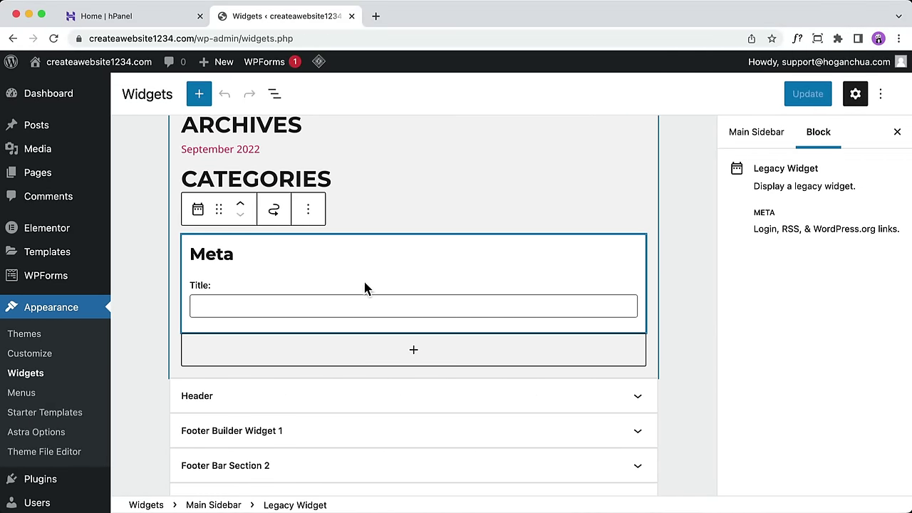
pyautogui.click(308, 211)
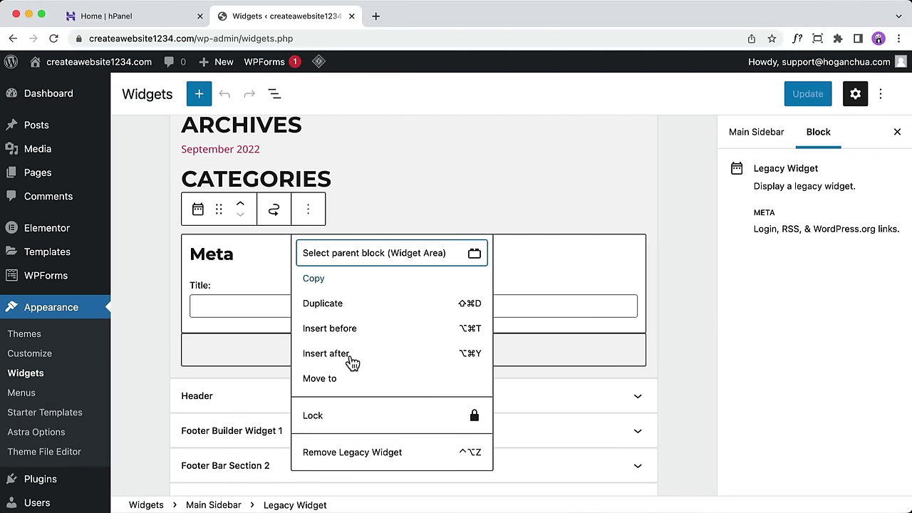
pyautogui.click(351, 455)
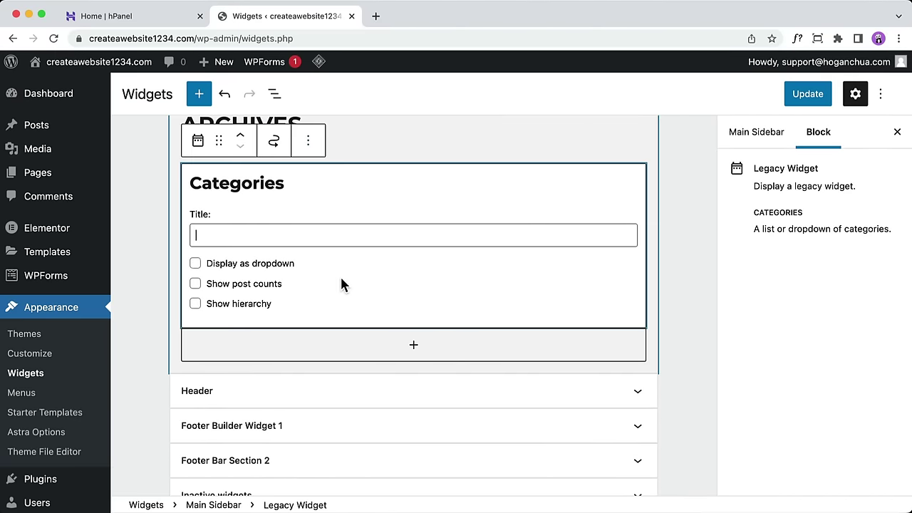
# Delete the Archives heading and its September 2022 archive list
pyautogui.scroll(3, 340, 285)
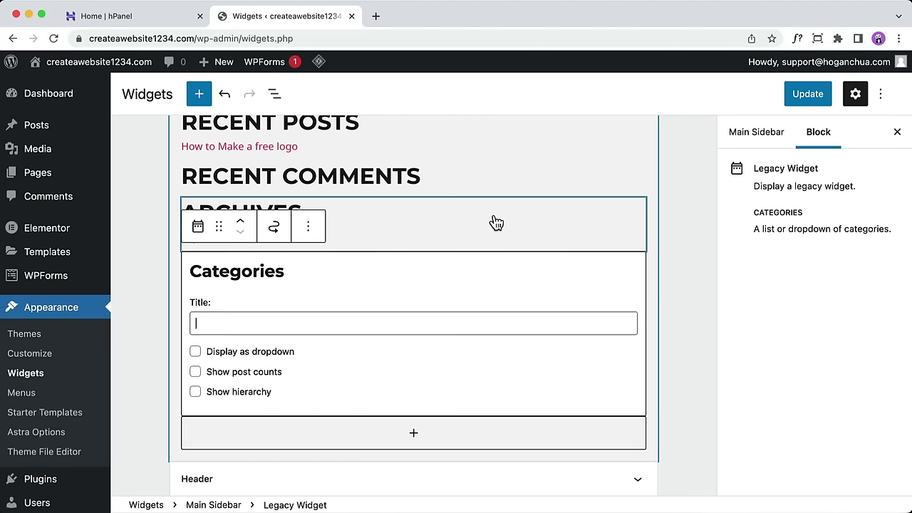
pyautogui.scroll(5, 497, 223)
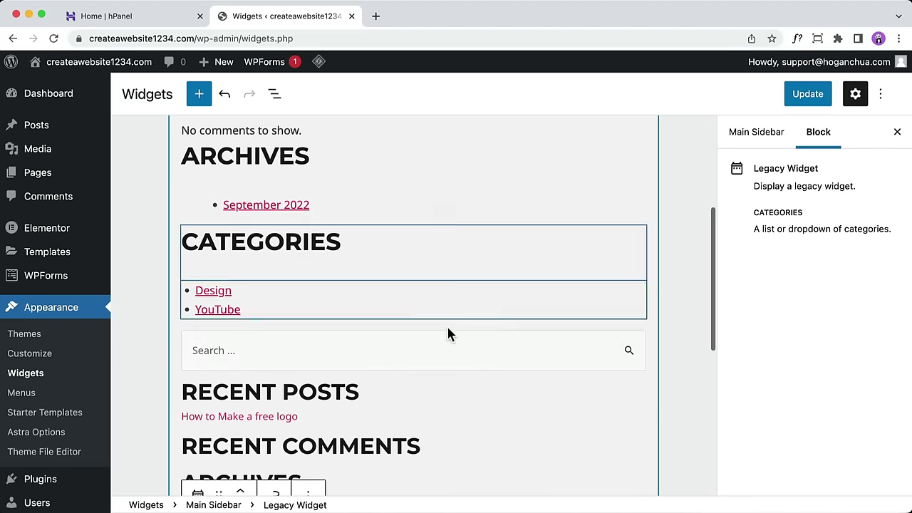
pyautogui.scroll(4, 454, 337)
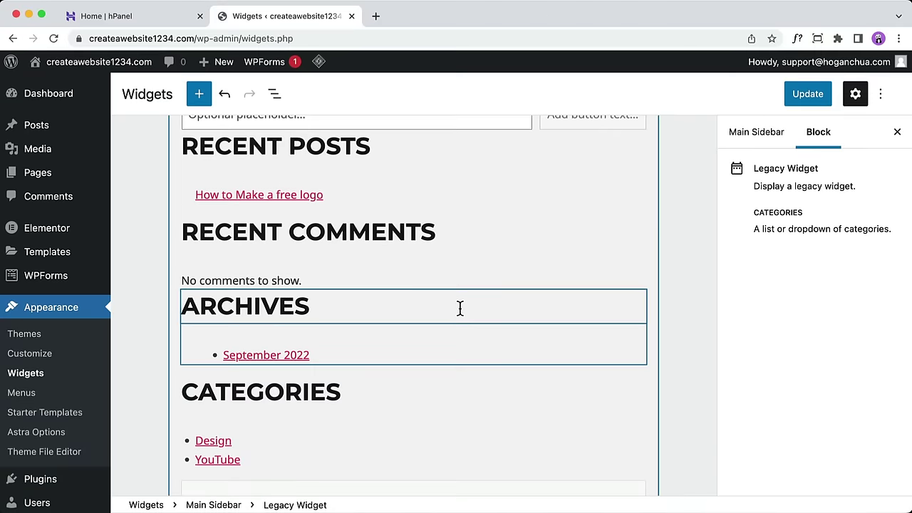
pyautogui.click(460, 308)
pyautogui.click(516, 264)
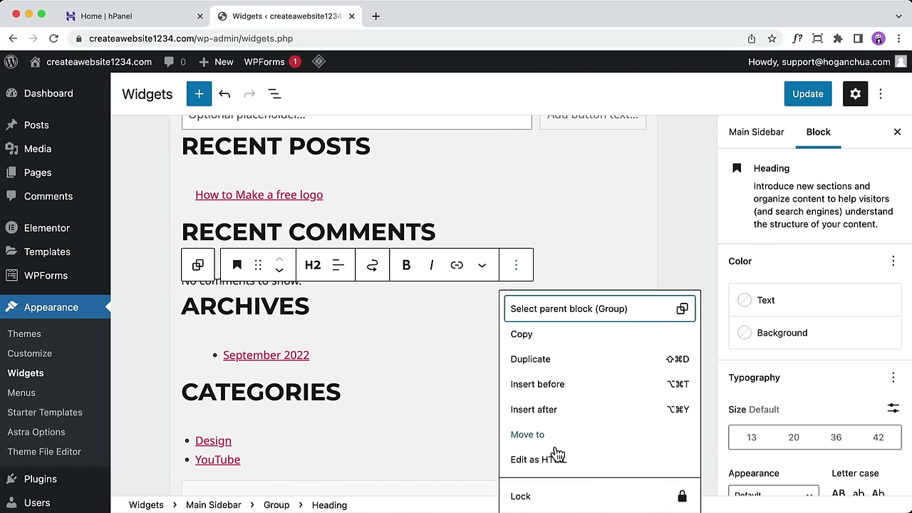
pyautogui.scroll(-2, 547, 491)
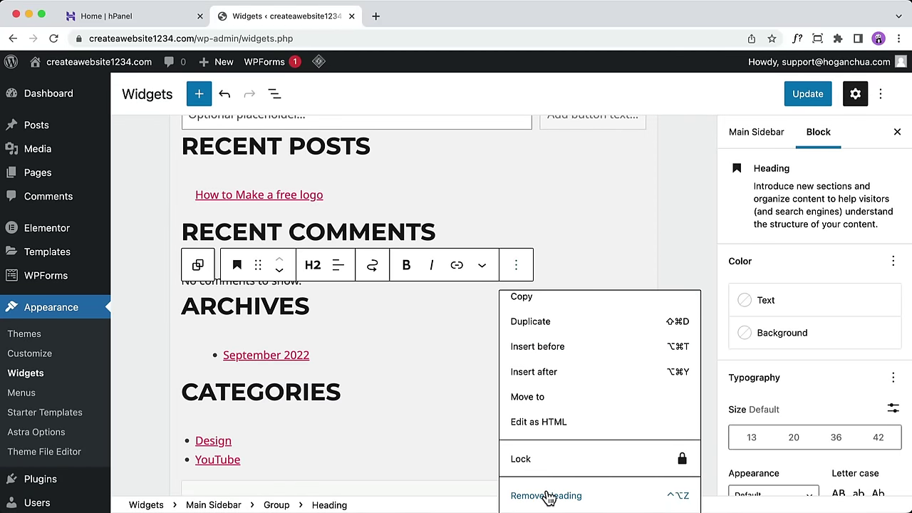
pyautogui.click(545, 494)
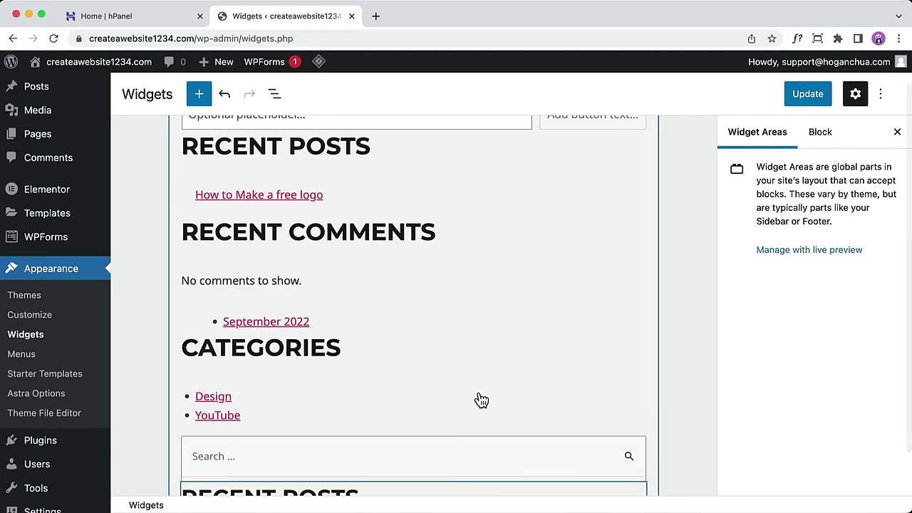
pyautogui.click(343, 312)
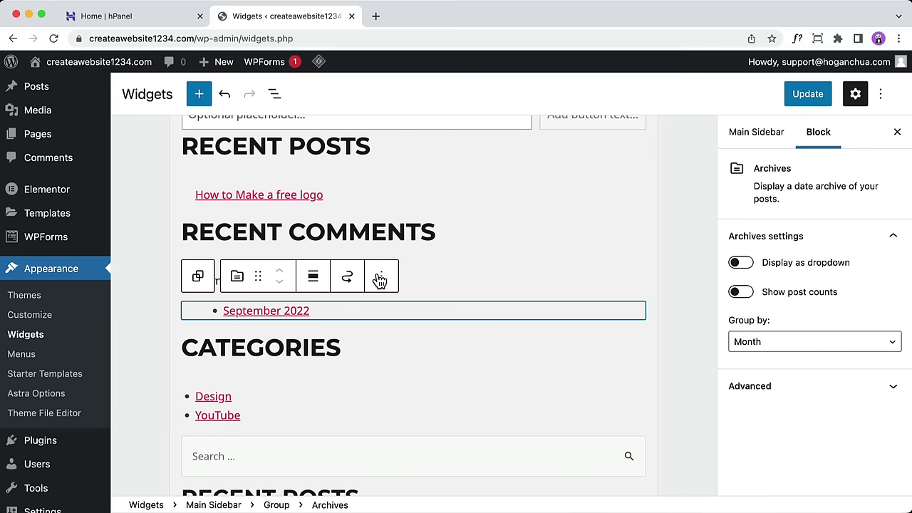
pyautogui.press('BackSpace')
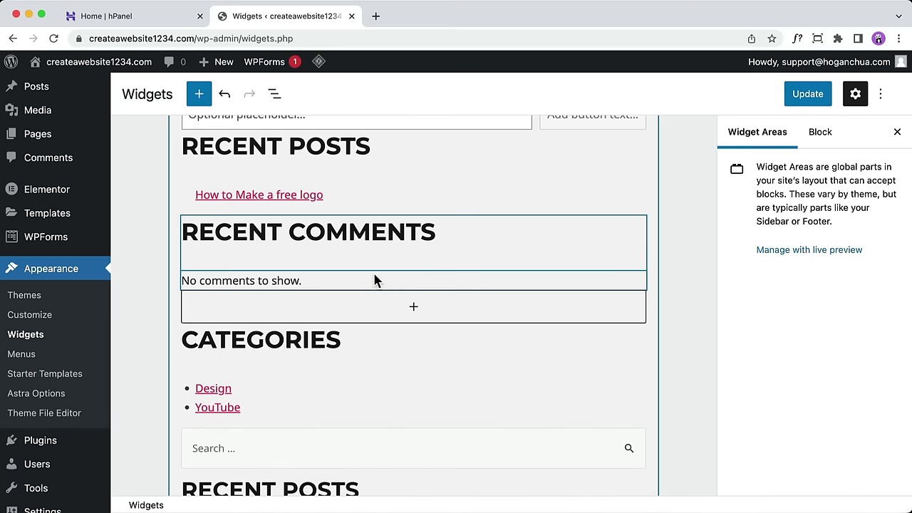
# Delete the Latest Comments block and its Recent Comments heading
pyautogui.click(373, 280)
pyautogui.press('BackSpace')
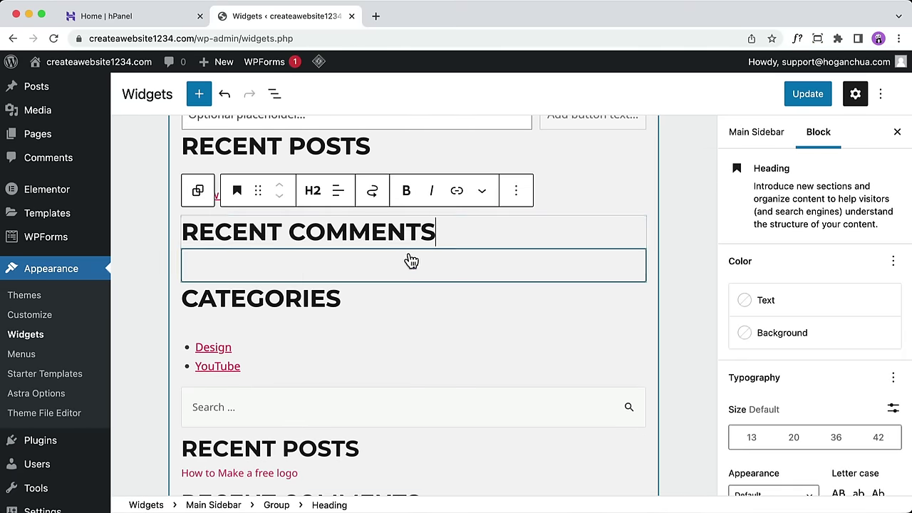
pyautogui.click(518, 193)
pyautogui.click(546, 460)
# Delete the duplicate Recent Posts widget from the sidebar
pyautogui.scroll(3, 510, 406)
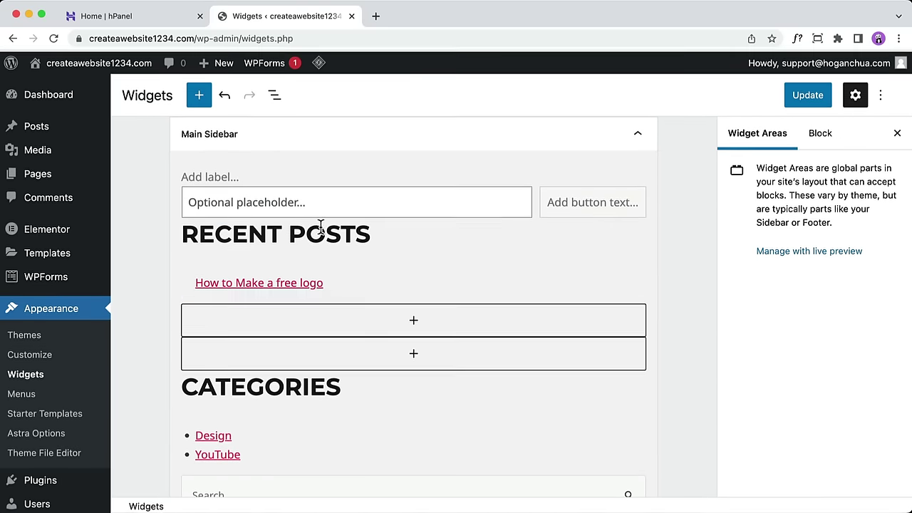
pyautogui.click(322, 197)
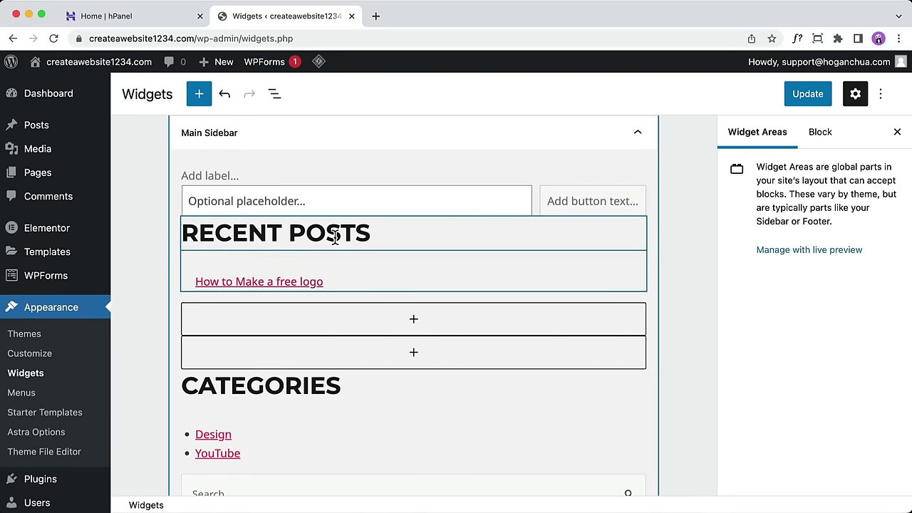
pyautogui.scroll(-5, 334, 239)
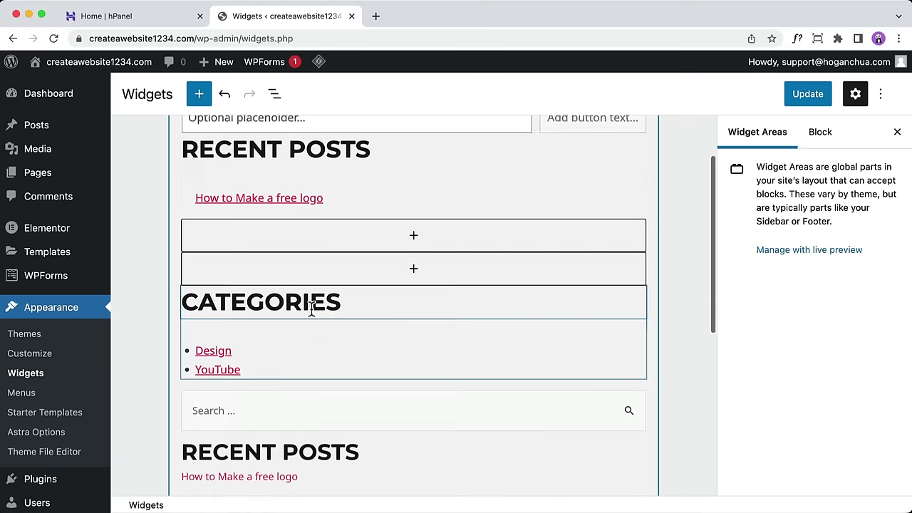
pyautogui.click(421, 373)
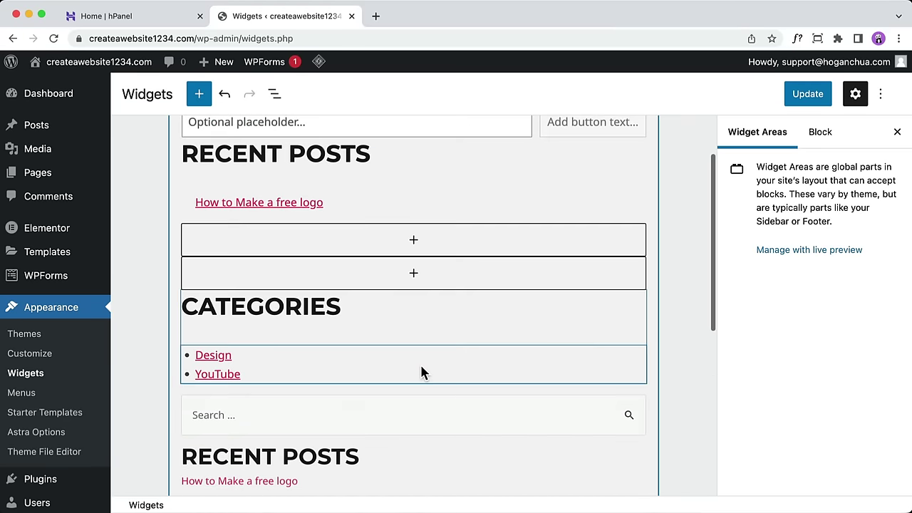
pyautogui.hotkey('shift', 'alt', 'z')
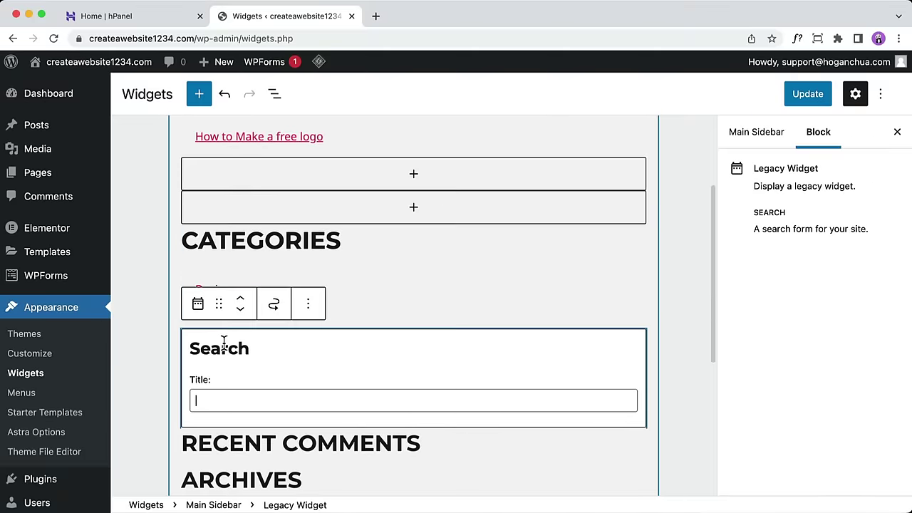
# Move the Search widget up to the top of the Main Sidebar
pyautogui.click(240, 304)
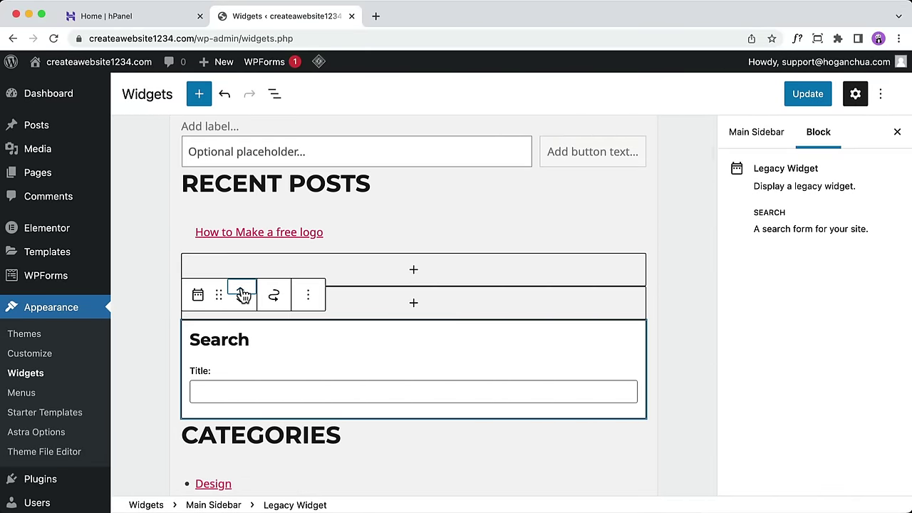
pyautogui.click(242, 293)
pyautogui.click(243, 293)
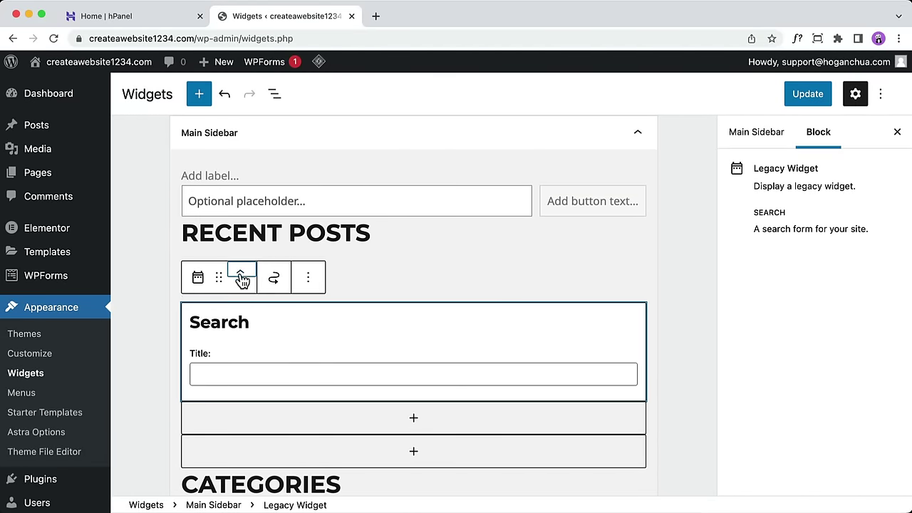
pyautogui.click(240, 284)
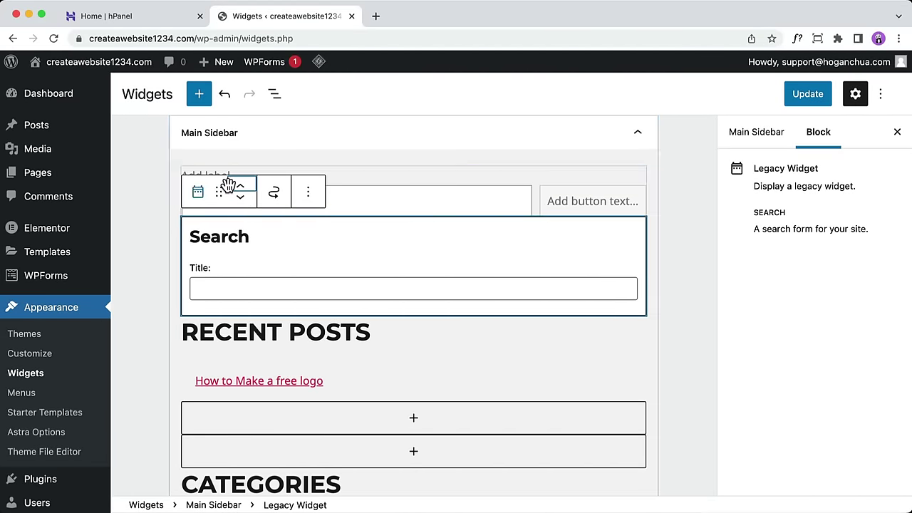
pyautogui.click(241, 187)
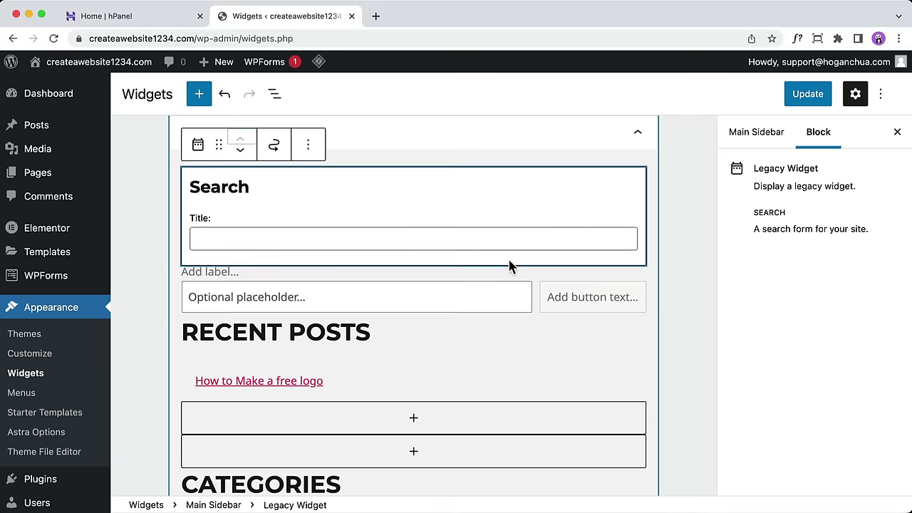
# Remove the older, extra search block below it
pyautogui.click(551, 276)
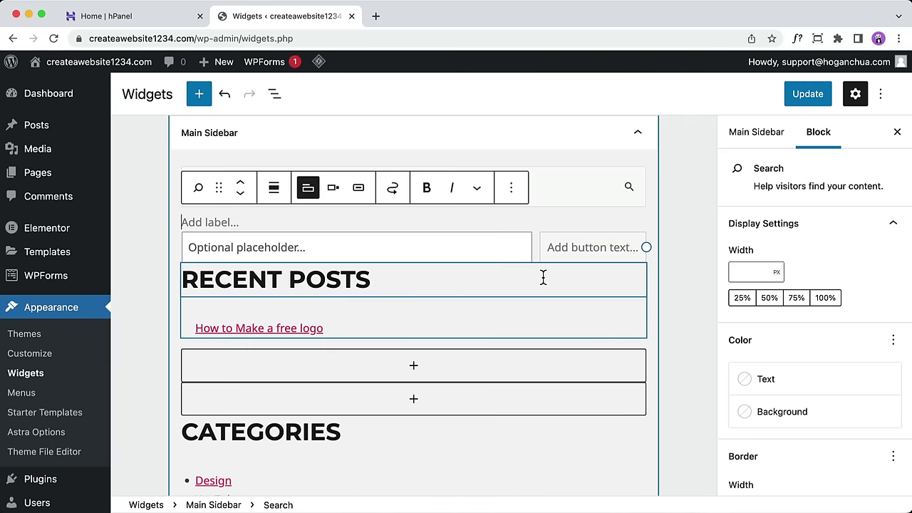
pyautogui.rightClick(540, 224)
pyautogui.click(510, 187)
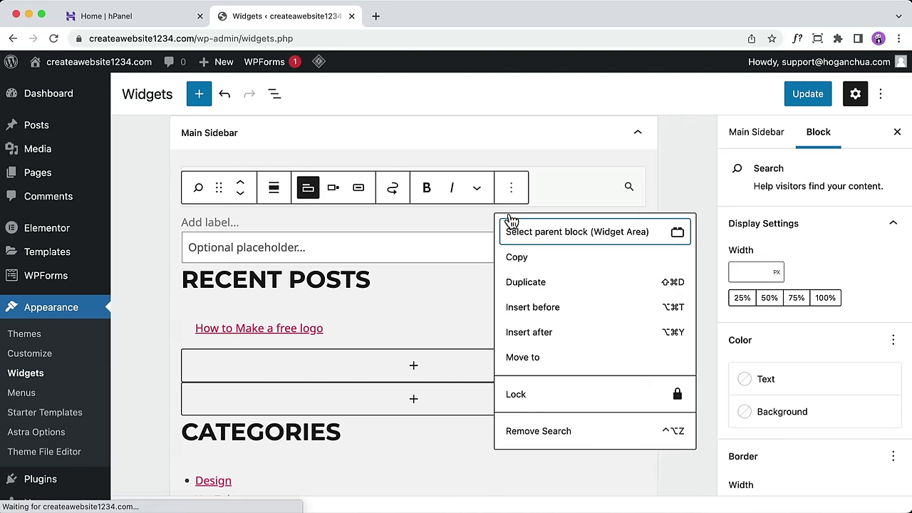
pyautogui.click(520, 431)
pyautogui.scroll(-3, 392, 338)
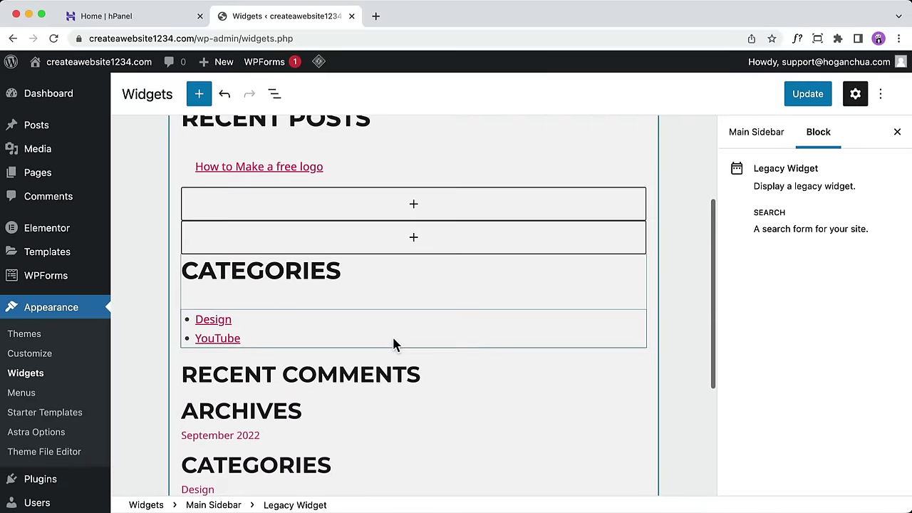
pyautogui.scroll(2, 392, 345)
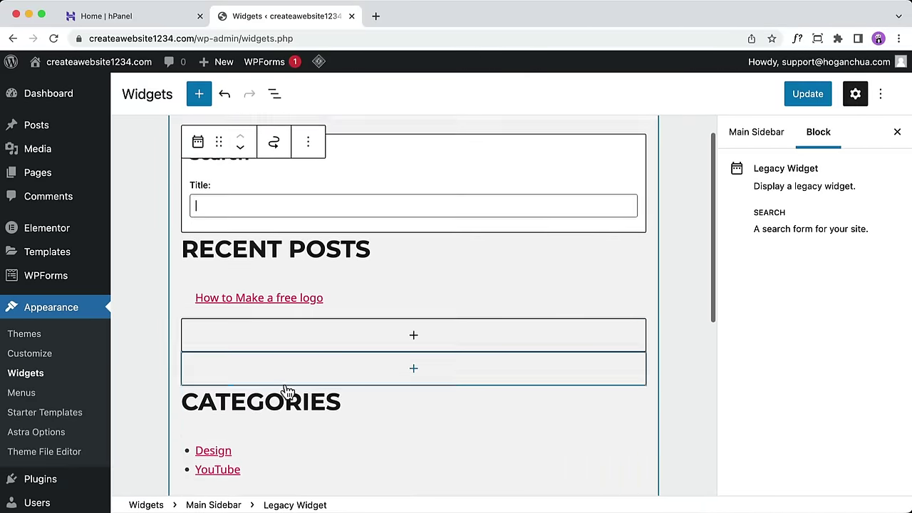
# Delete the duplicate Categories widget, leaving Archives and Recent Comments in place
pyautogui.click(330, 404)
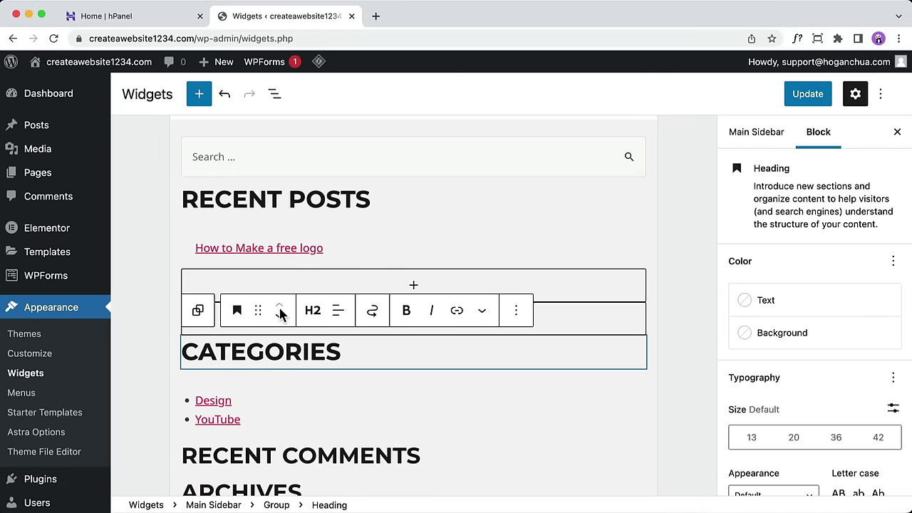
pyautogui.scroll(-5, 407, 377)
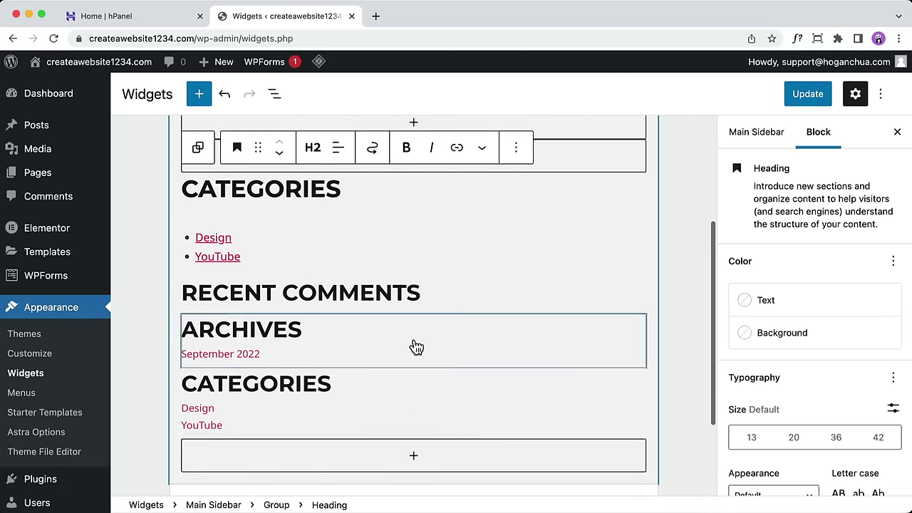
pyautogui.click(416, 346)
pyautogui.click(413, 339)
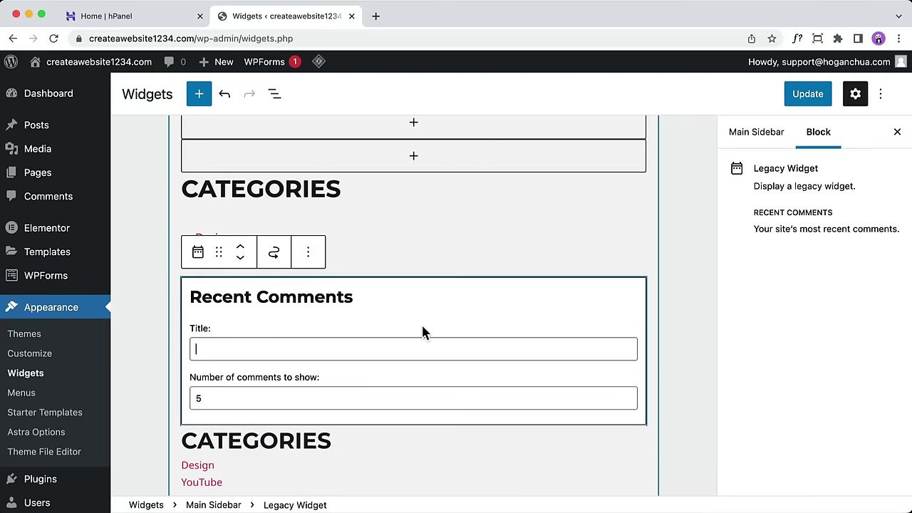
pyautogui.click(433, 309)
pyautogui.scroll(-1, 435, 320)
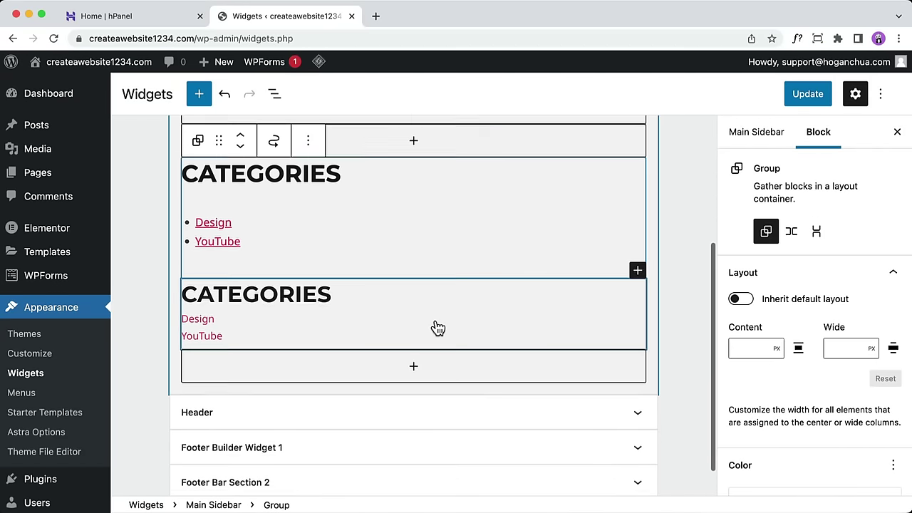
pyautogui.click(437, 327)
pyautogui.press('Delete')
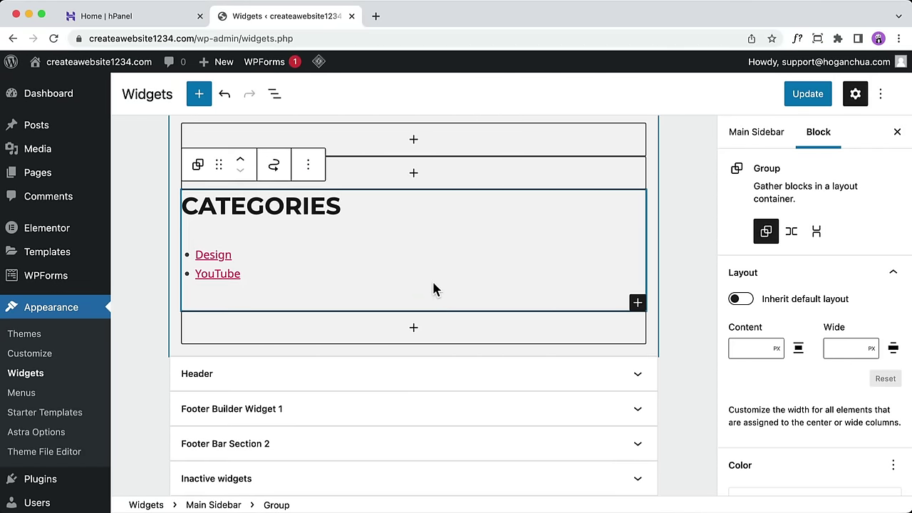
# Review the sidebar and close the block inserter without adding any block
pyautogui.scroll(3, 433, 288)
pyautogui.scroll(-4, 433, 288)
pyautogui.scroll(1, 433, 286)
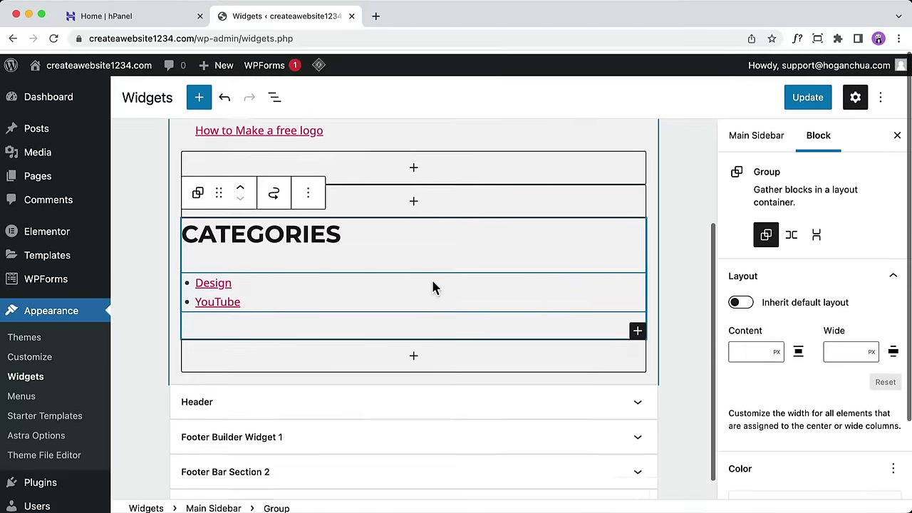
pyautogui.scroll(3, 431, 287)
pyautogui.scroll(-4, 429, 289)
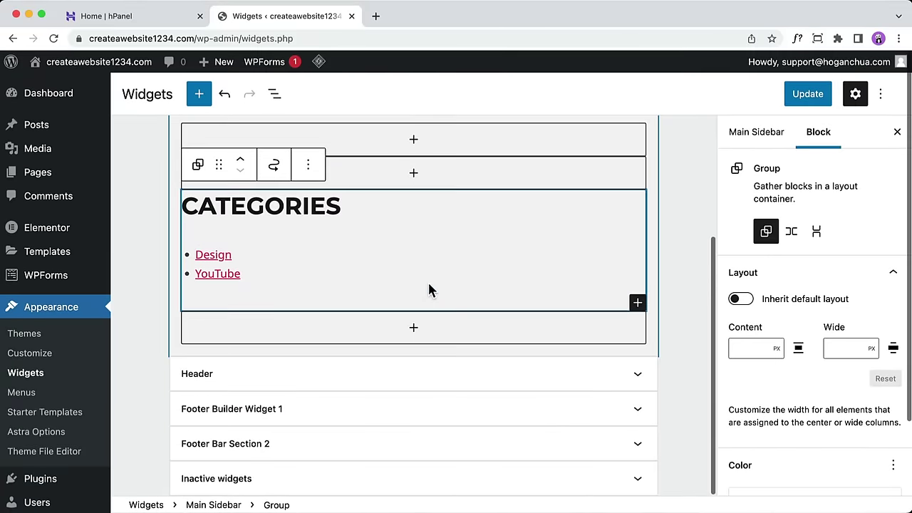
pyautogui.click(416, 329)
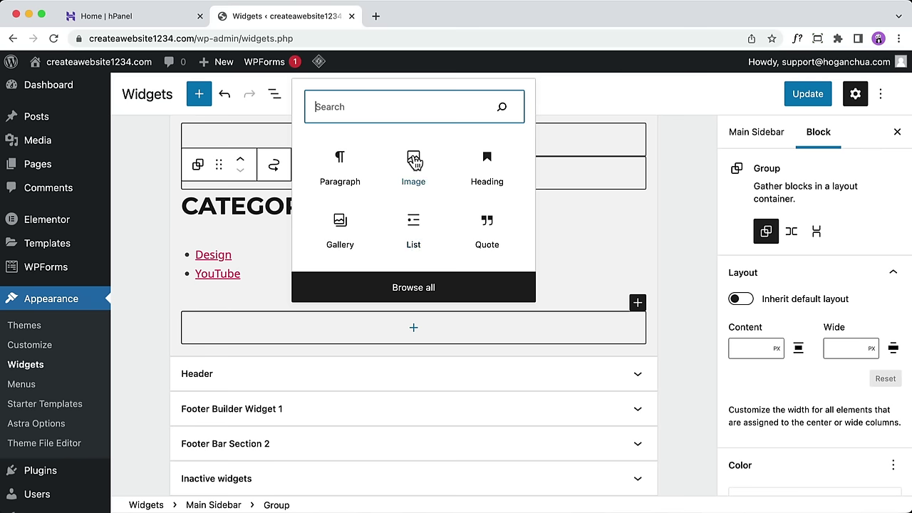
pyautogui.scroll(-2, 413, 184)
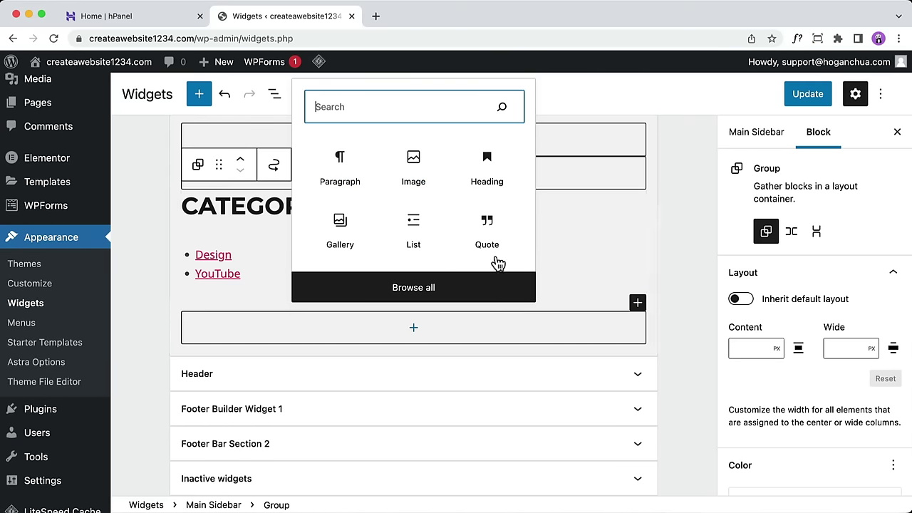
pyautogui.click(677, 182)
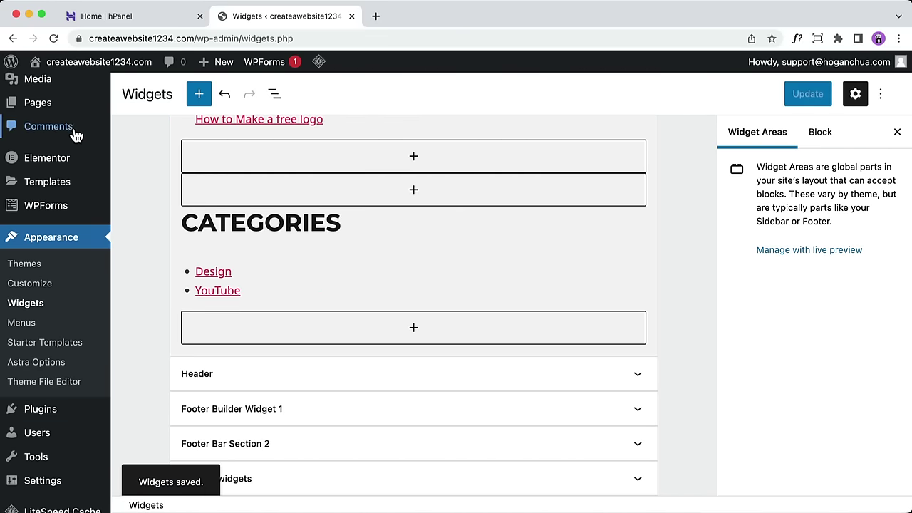
pyautogui.scroll(2, 75, 135)
# Scroll the live front page down and up, then start a new page via New > Page
pyautogui.moveTo(73, 74)
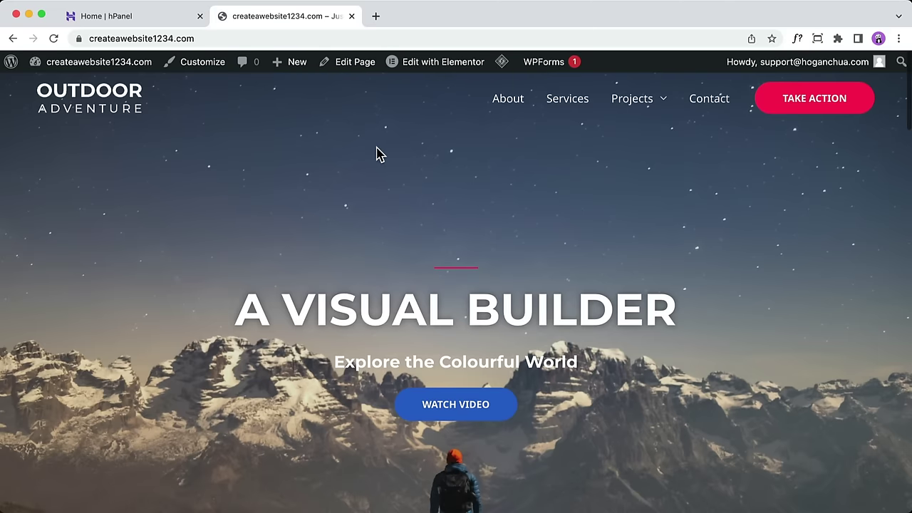
pyautogui.scroll(-20, 391, 156)
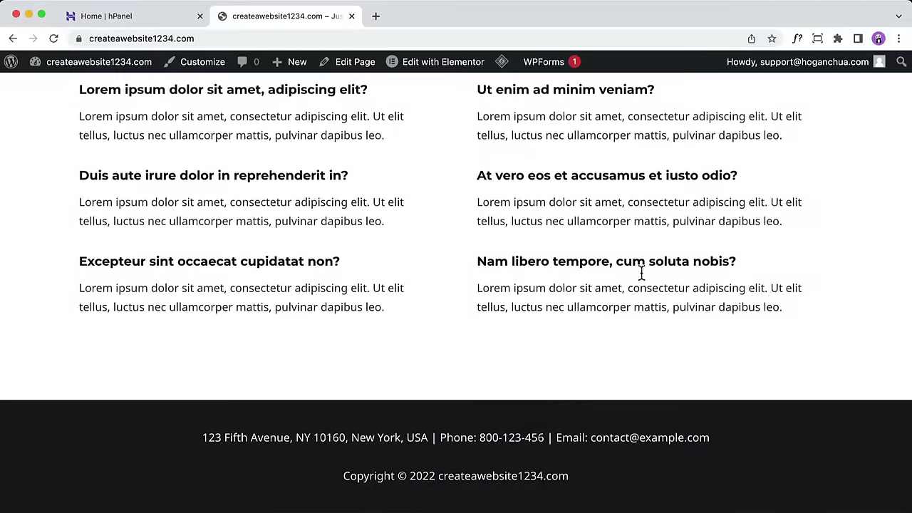
pyautogui.scroll(20, 484, 117)
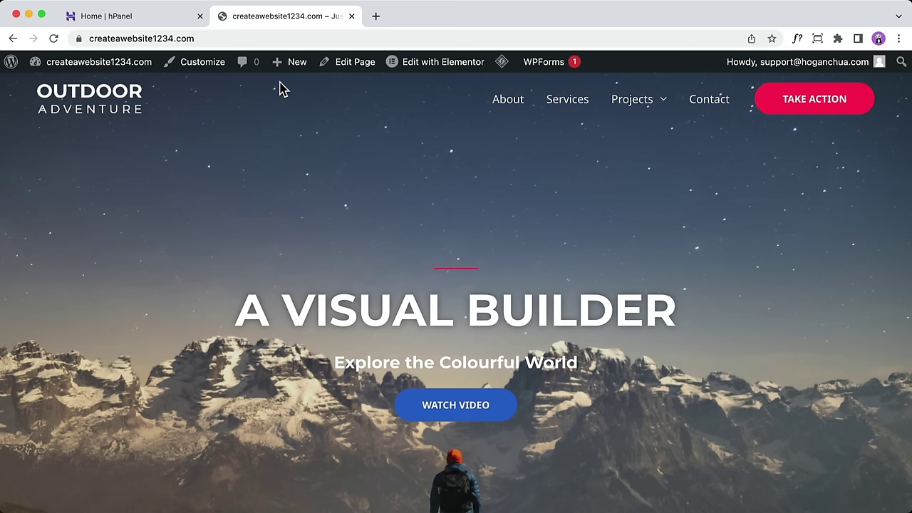
pyautogui.moveTo(282, 72)
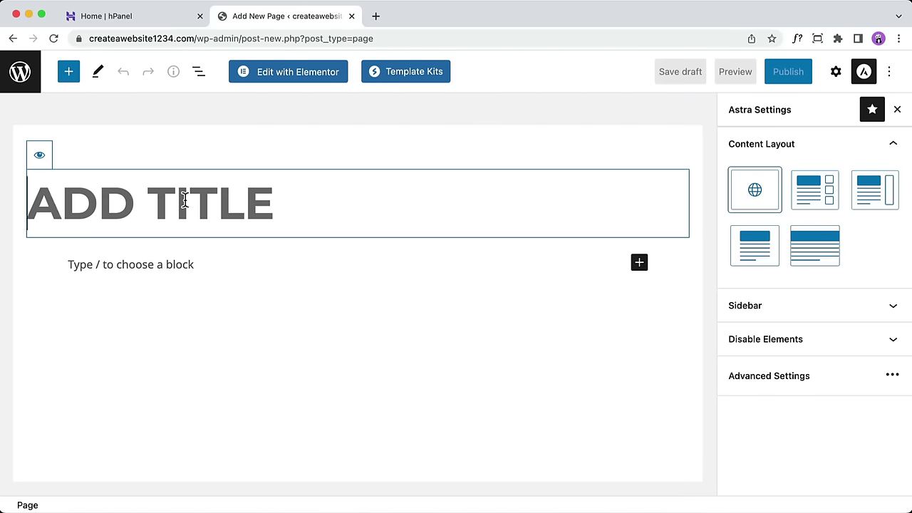
# Publish a new page titled BLOG and view the published page
pyautogui.write('BLOG')
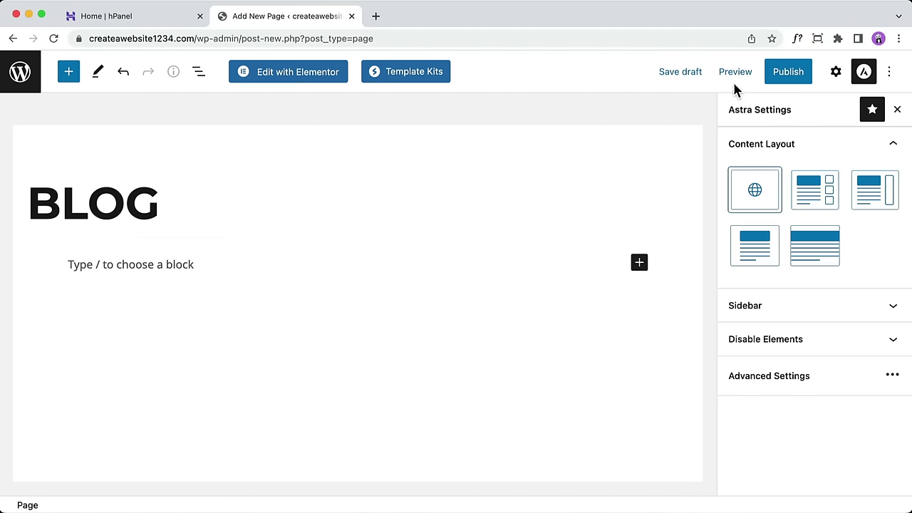
pyautogui.click(784, 75)
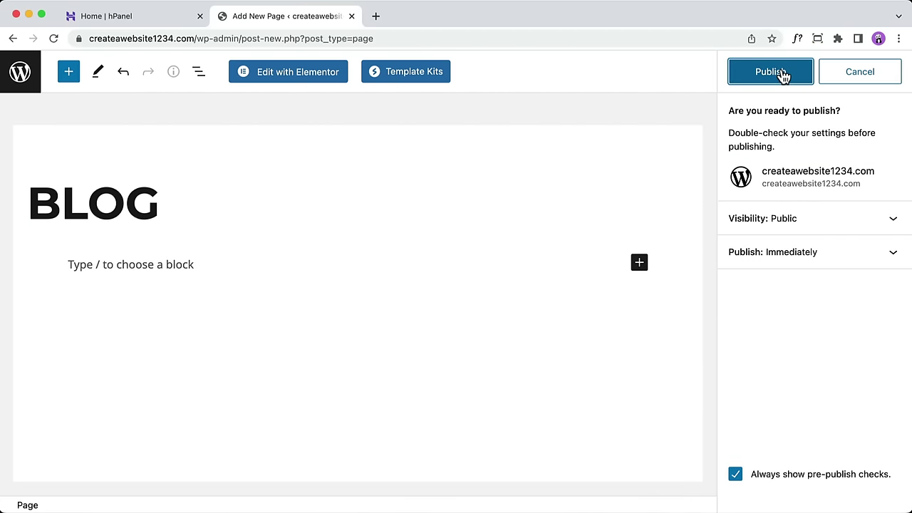
pyautogui.click(770, 72)
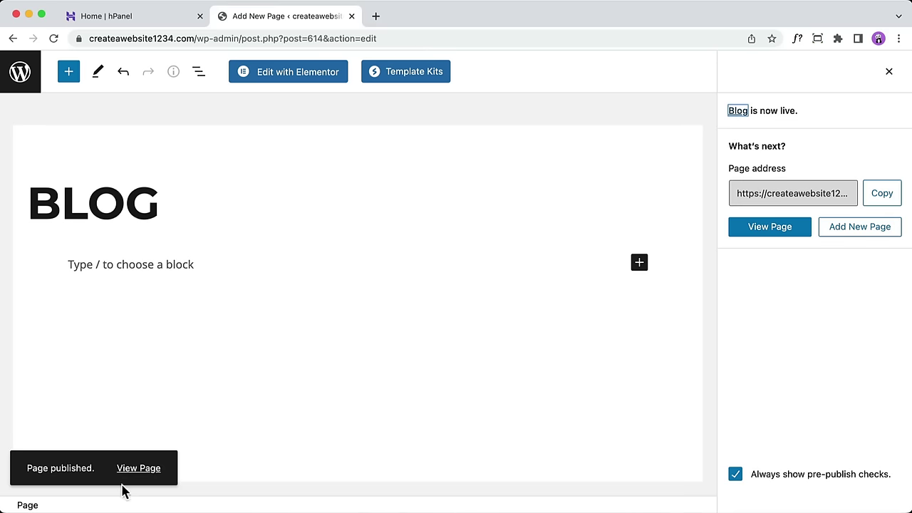
pyautogui.click(141, 470)
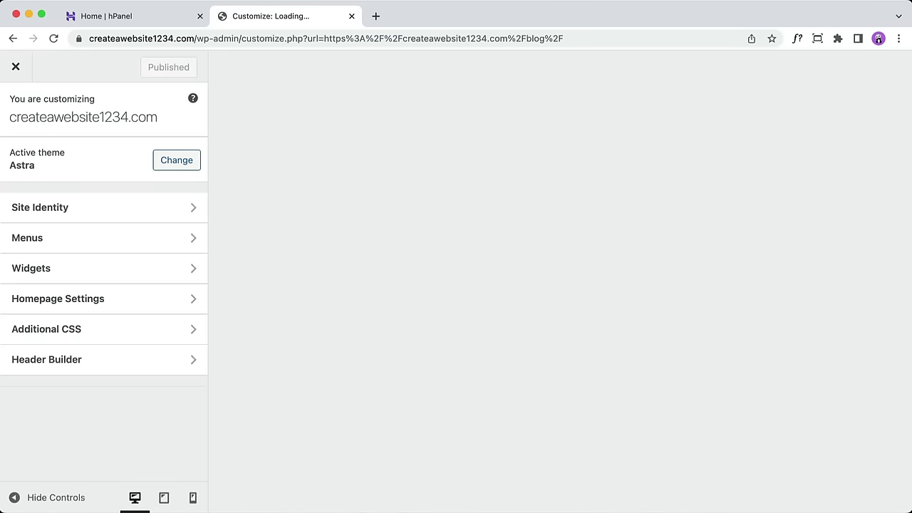
# Add the Blog page to the main menu right after Services and publish
pyautogui.scroll(-3, 76, 243)
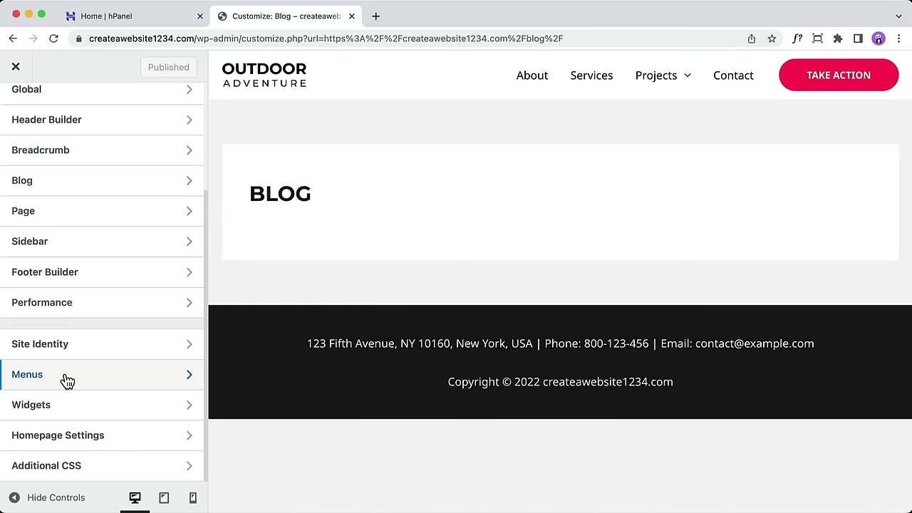
pyautogui.click(66, 378)
pyautogui.click(105, 191)
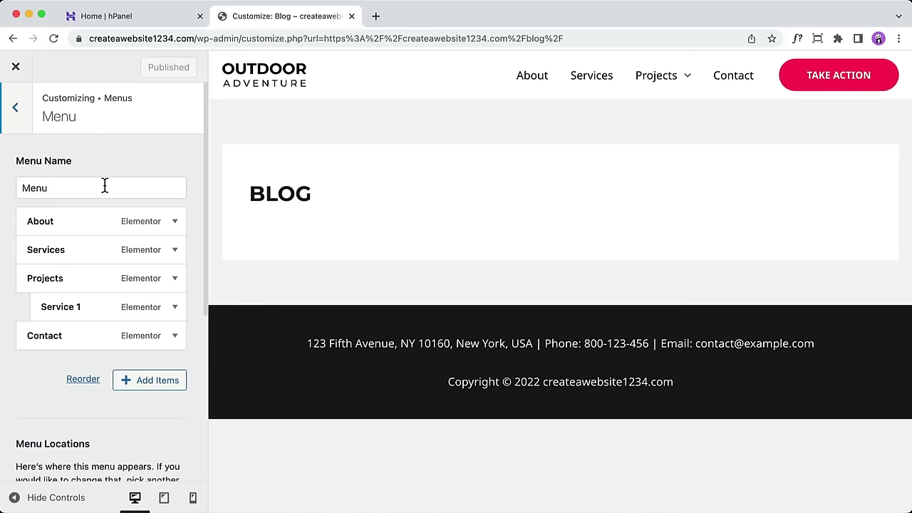
pyautogui.scroll(-1, 96, 330)
pyautogui.click(138, 306)
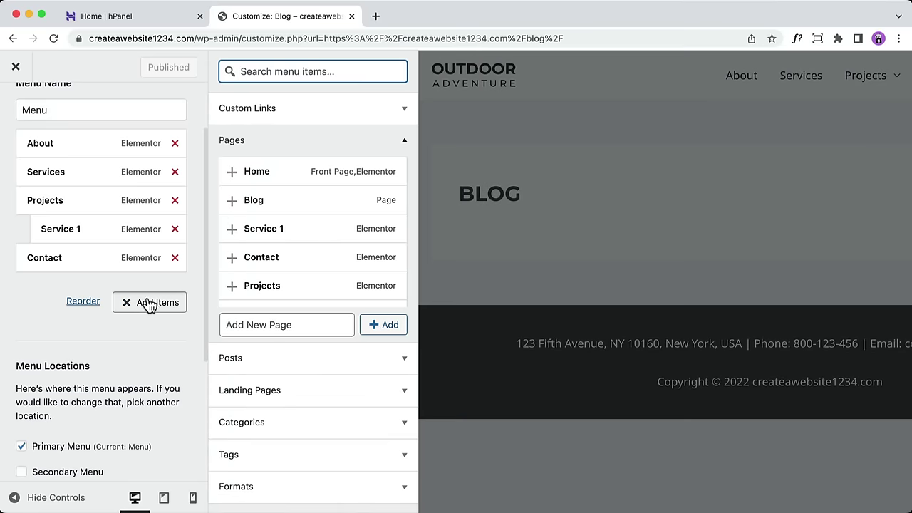
pyautogui.click(232, 202)
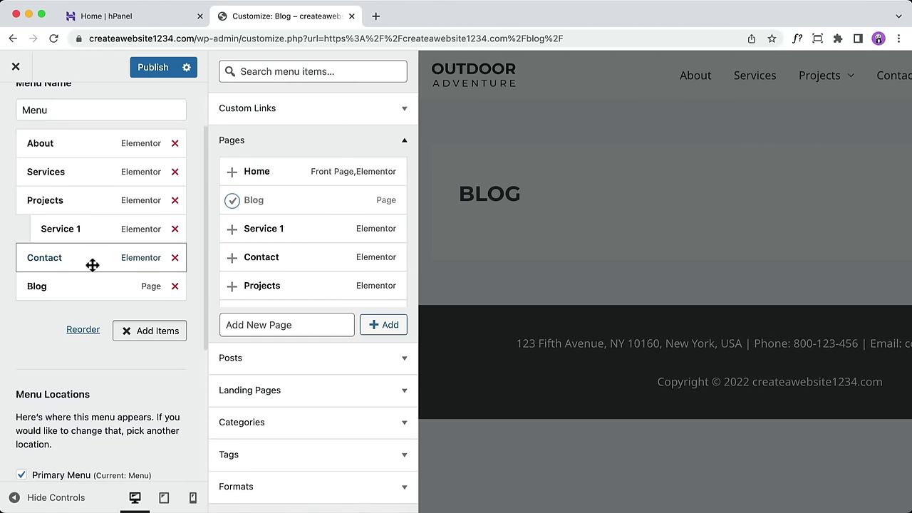
pyautogui.moveTo(77, 287); pyautogui.dragTo(51, 201)
pyautogui.click(160, 69)
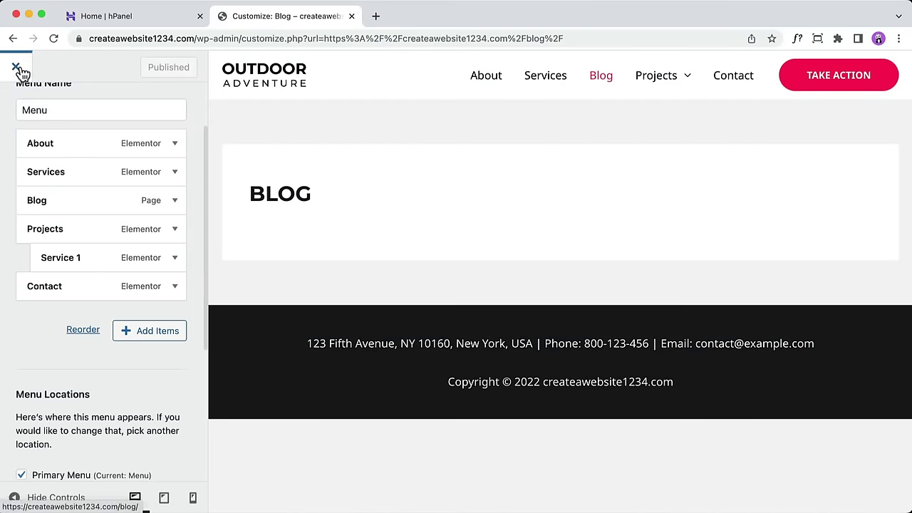
# Set Homepage Settings' Posts page to Blog and publish
pyautogui.scroll(2, 75, 168)
pyautogui.click(13, 113)
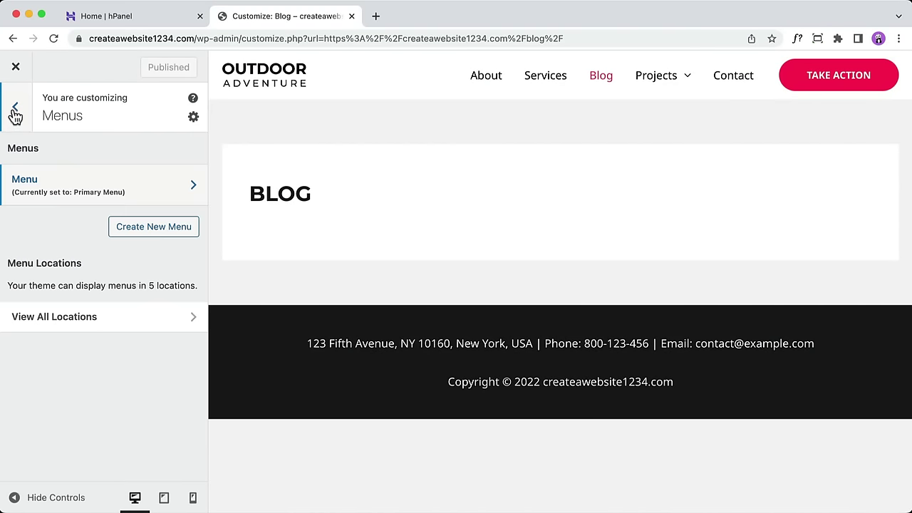
pyautogui.click(11, 112)
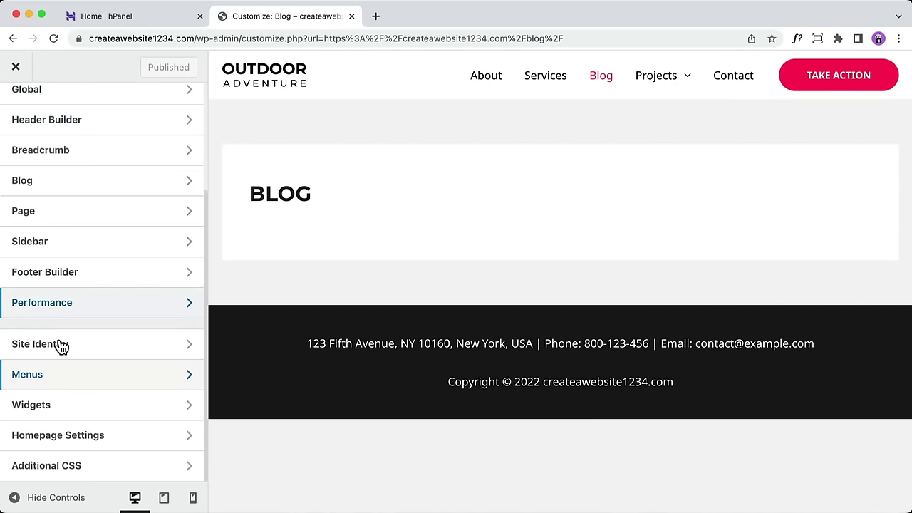
pyautogui.click(67, 435)
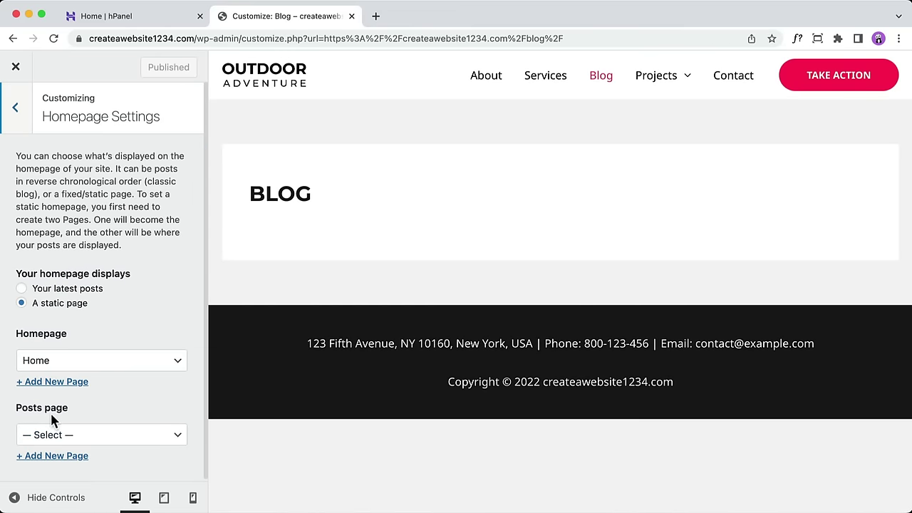
pyautogui.click(23, 411)
pyautogui.click(68, 435)
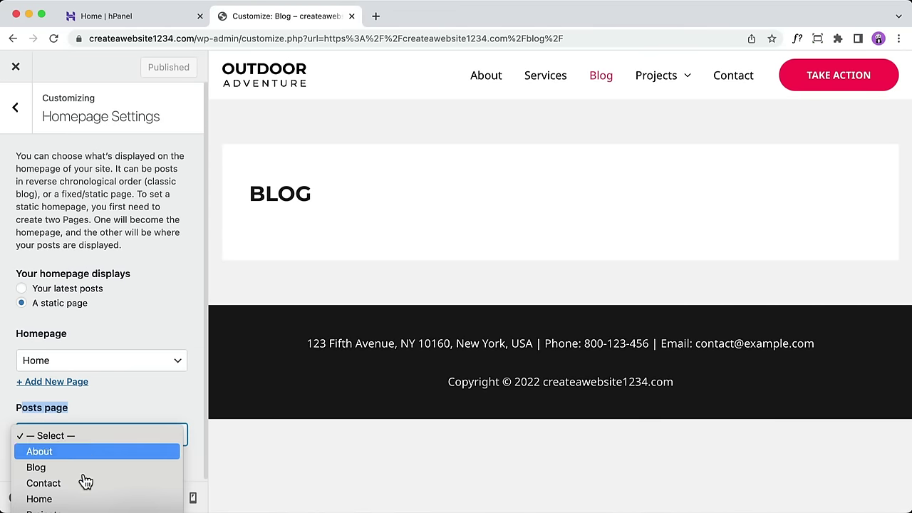
pyautogui.click(78, 466)
pyautogui.click(142, 68)
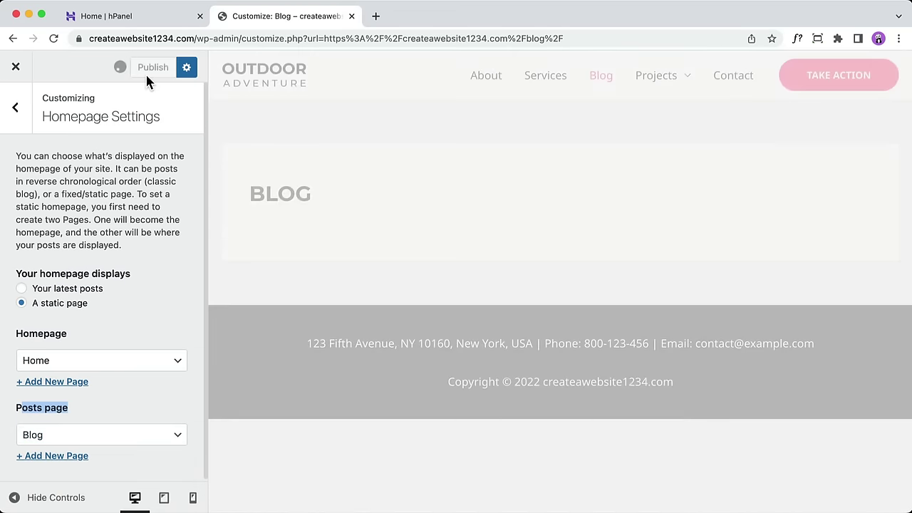
# Scroll the Blog page showing the free-logo post, then go to Widgets via the site-name menu
pyautogui.scroll(-5, 619, 236)
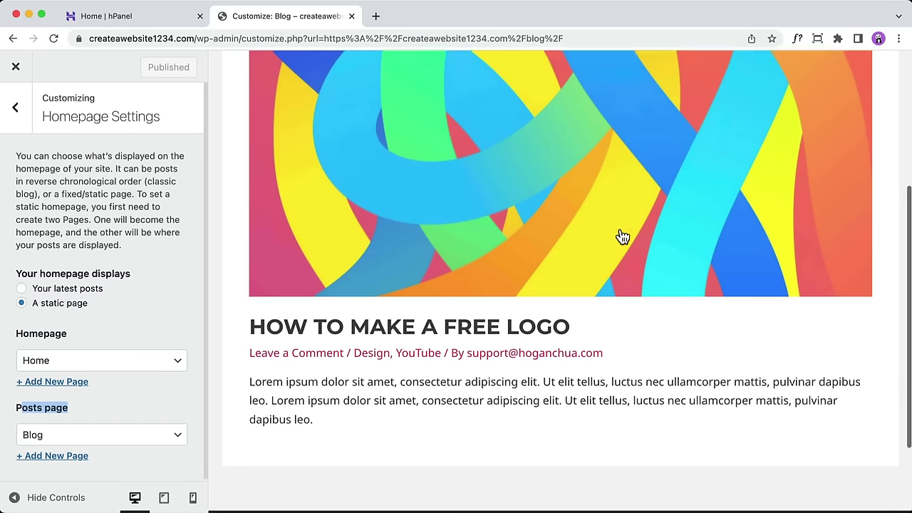
pyautogui.scroll(3, 271, 207)
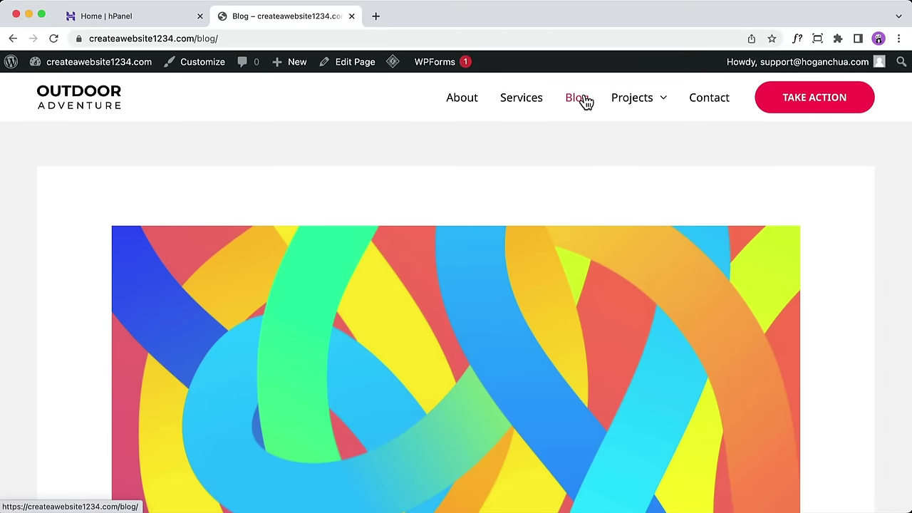
pyautogui.scroll(-3, 575, 161)
pyautogui.scroll(-5, 576, 161)
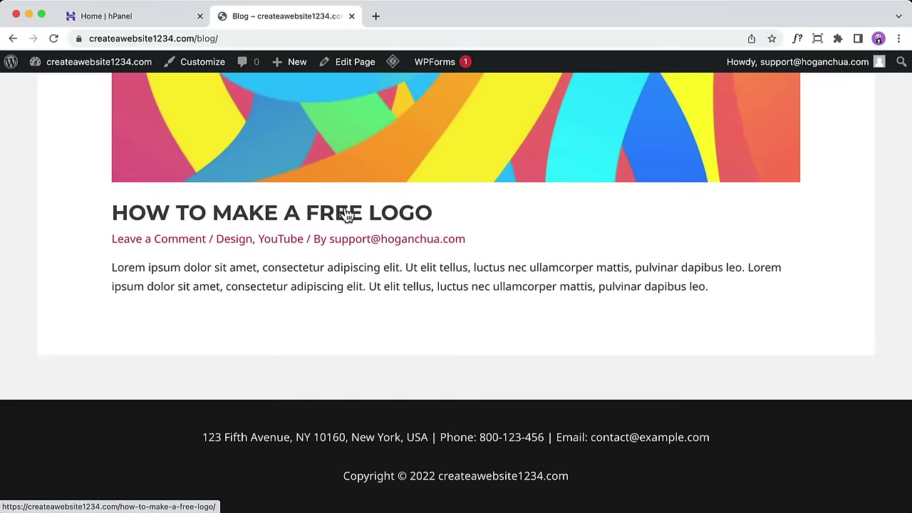
pyautogui.scroll(-5, 346, 213)
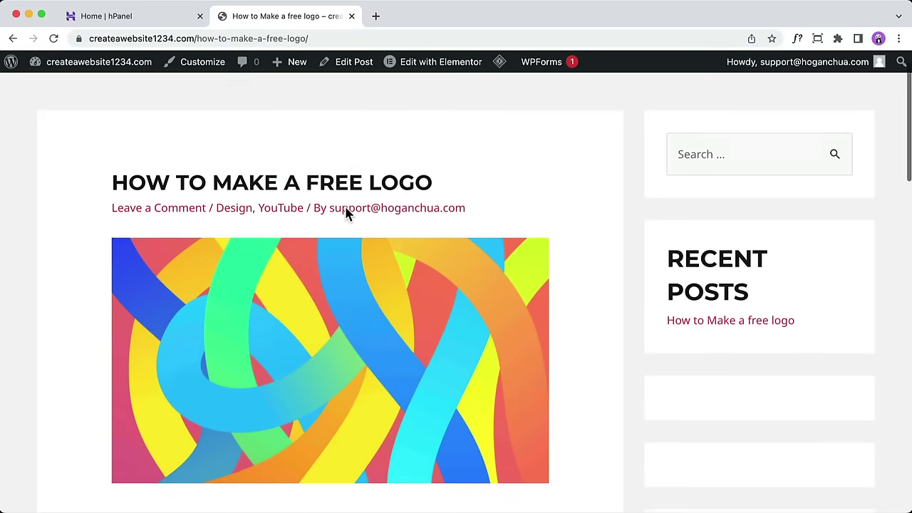
pyautogui.scroll(-3, 667, 181)
pyautogui.scroll(10, 776, 177)
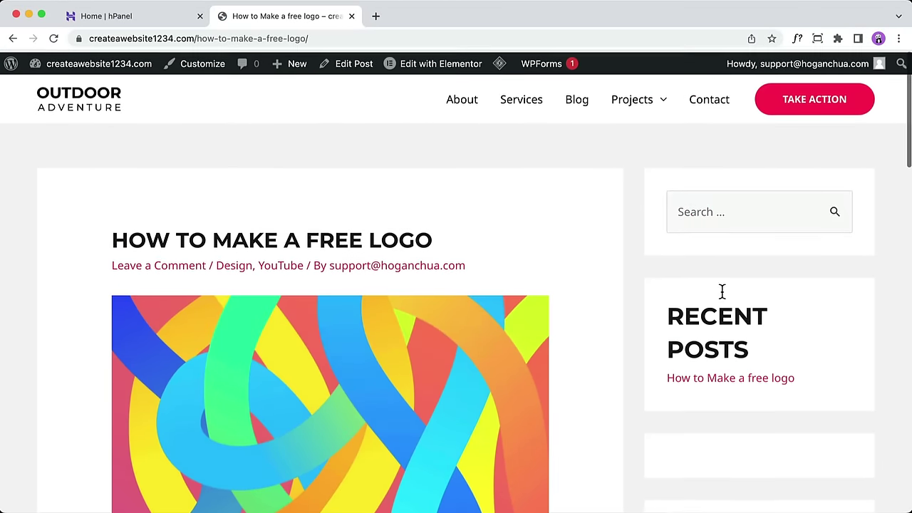
pyautogui.scroll(-2, 737, 294)
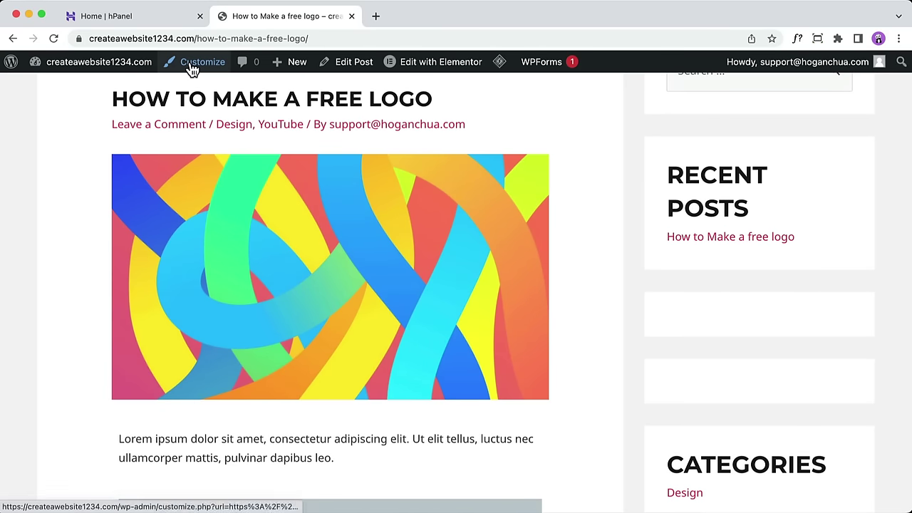
pyautogui.moveTo(98, 74)
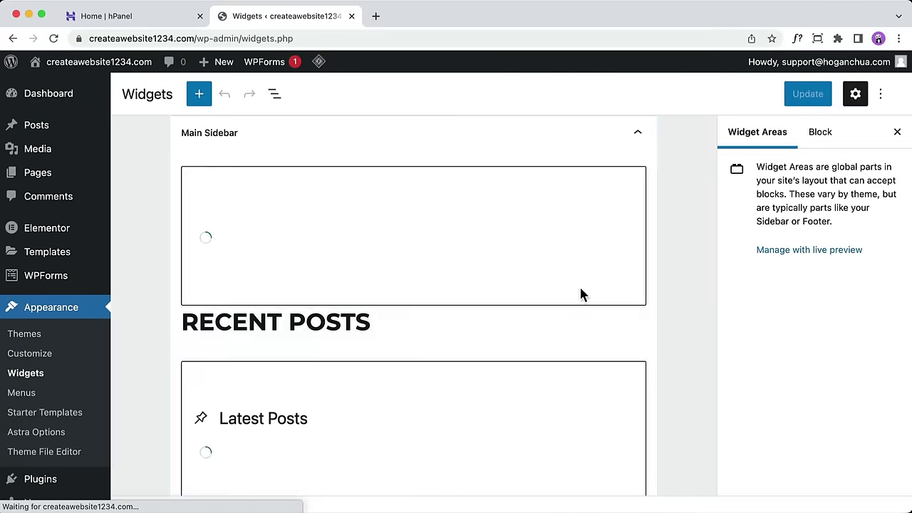
# Remove the empty group sitting below Recent Posts in the Main Sidebar
pyautogui.scroll(-5, 579, 291)
pyautogui.click(651, 247)
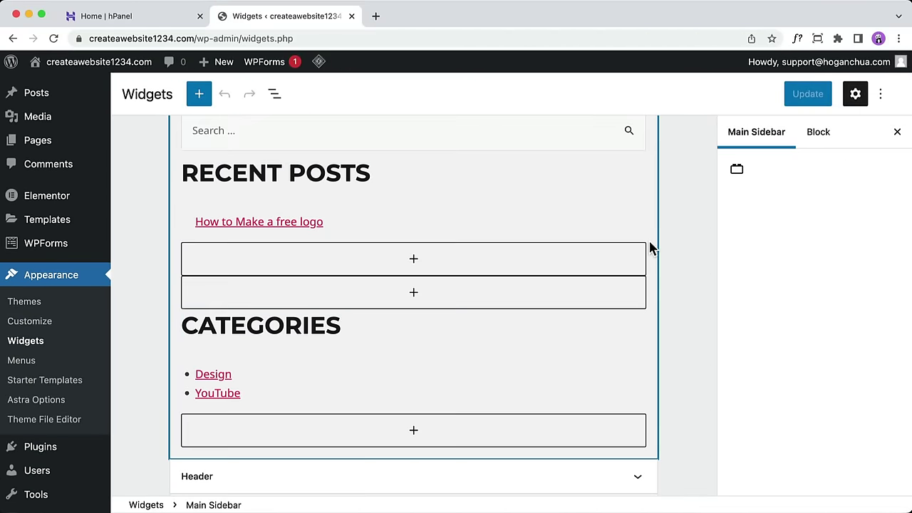
pyautogui.click(460, 269)
pyautogui.click(487, 256)
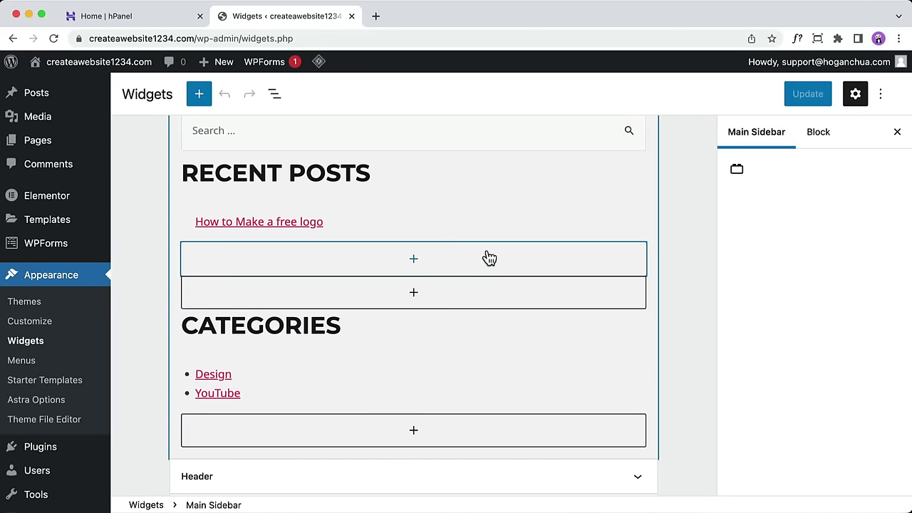
pyautogui.click(415, 260)
pyautogui.click(361, 255)
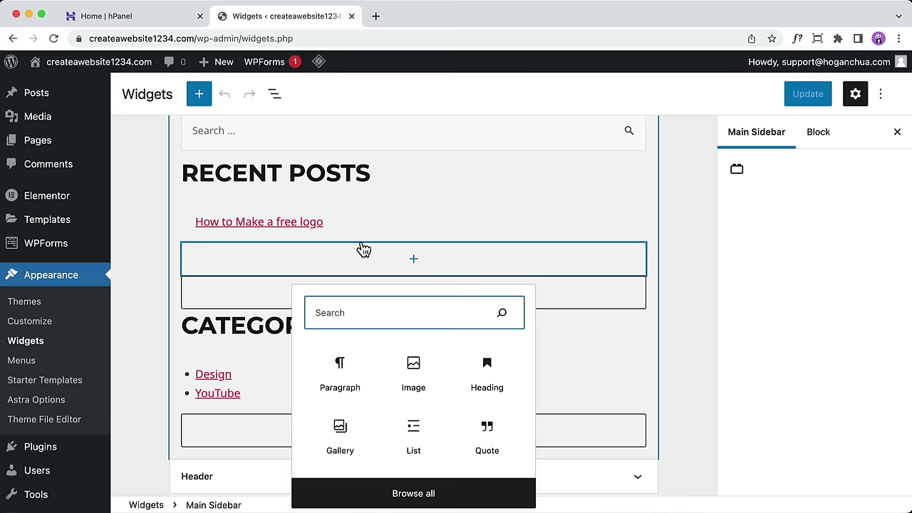
pyautogui.click(362, 248)
pyautogui.click(363, 248)
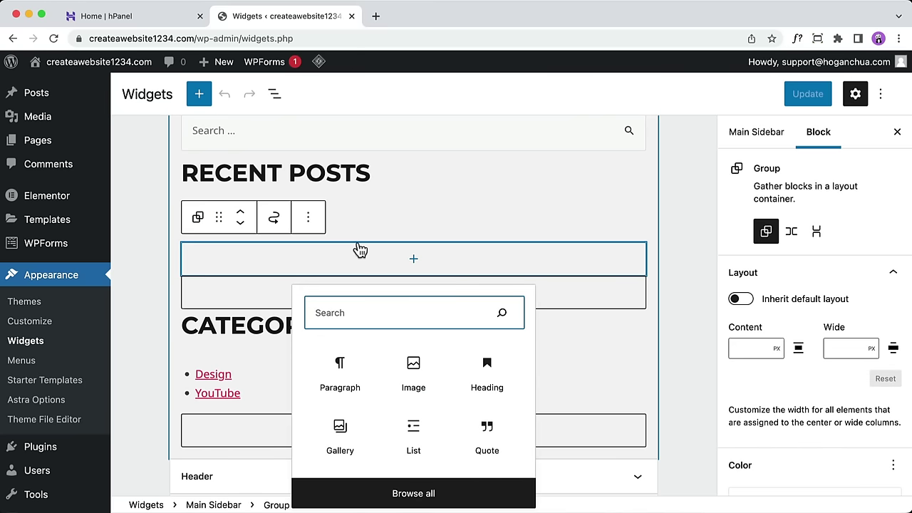
pyautogui.click(308, 224)
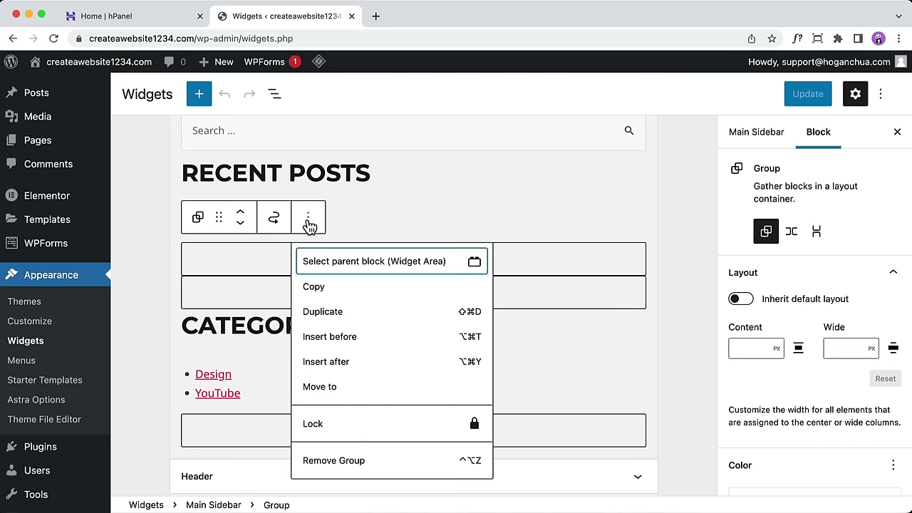
pyautogui.click(352, 470)
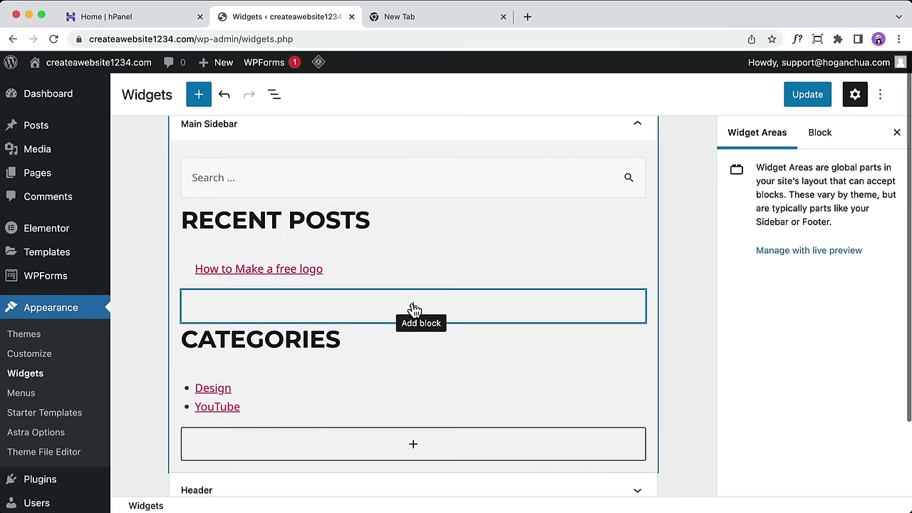
# Remove the leftover empty group, save the sidebar widgets, and visit the live site
pyautogui.click(419, 308)
pyautogui.click(339, 140)
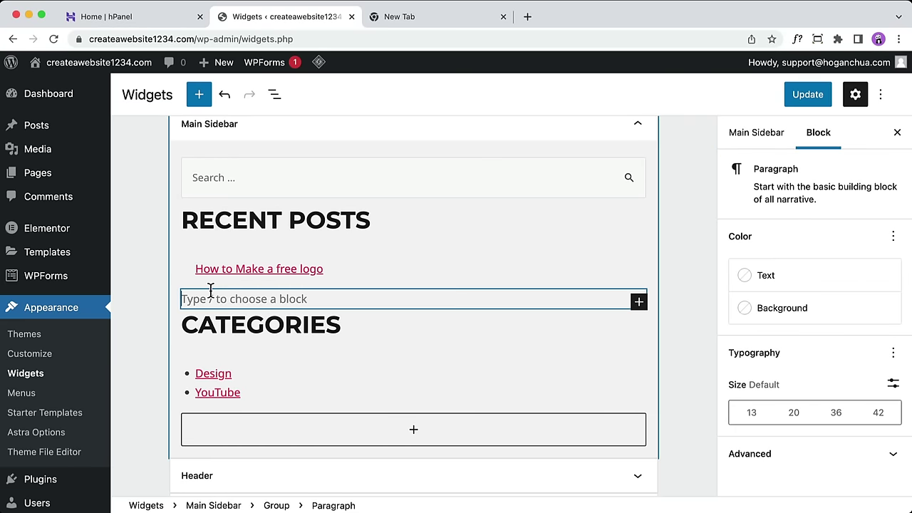
pyautogui.click(236, 291)
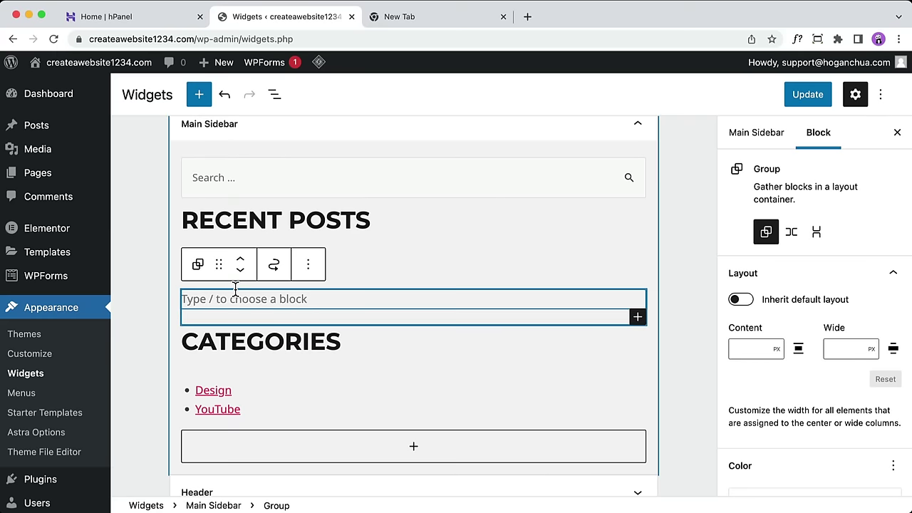
pyautogui.click(308, 264)
pyautogui.click(346, 500)
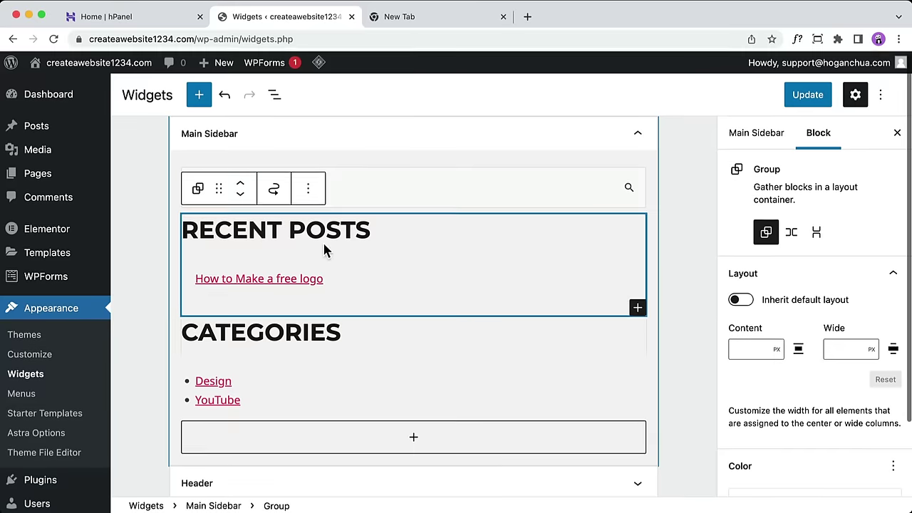
pyautogui.click(804, 99)
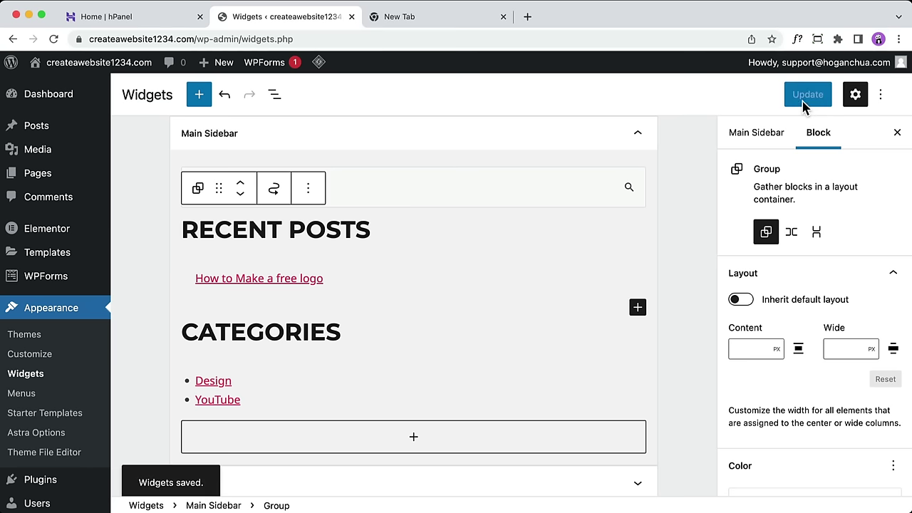
pyautogui.click(71, 66)
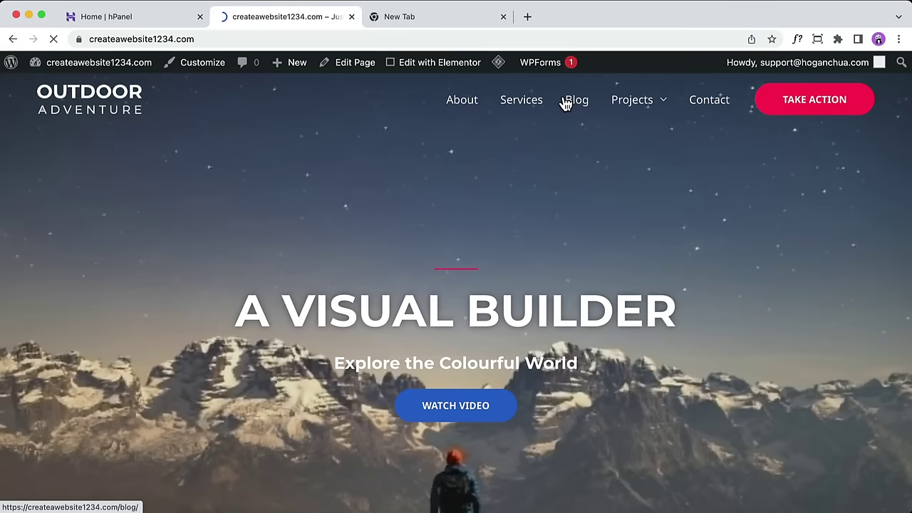
# Verify the post sidebar shows Search, Recent Posts, Categories (Design, YouTube), then return to Dashboard
pyautogui.click(576, 102)
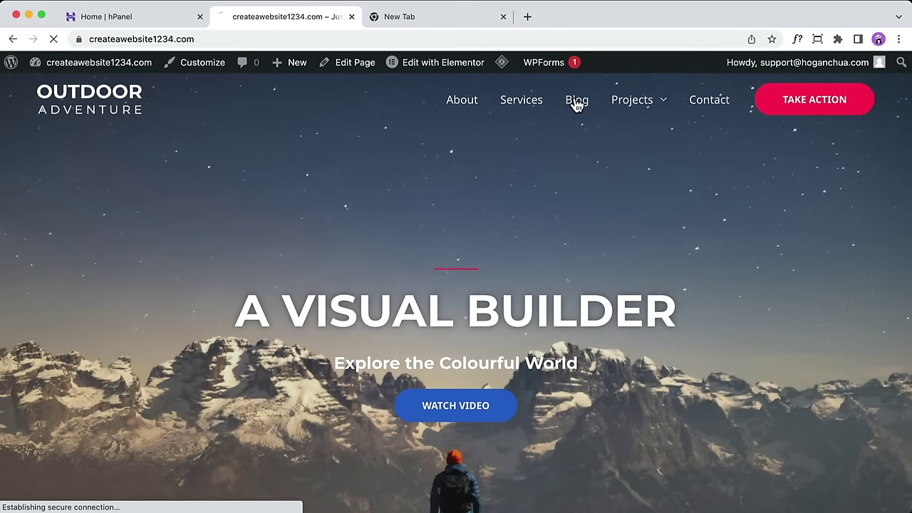
pyautogui.scroll(-5, 468, 290)
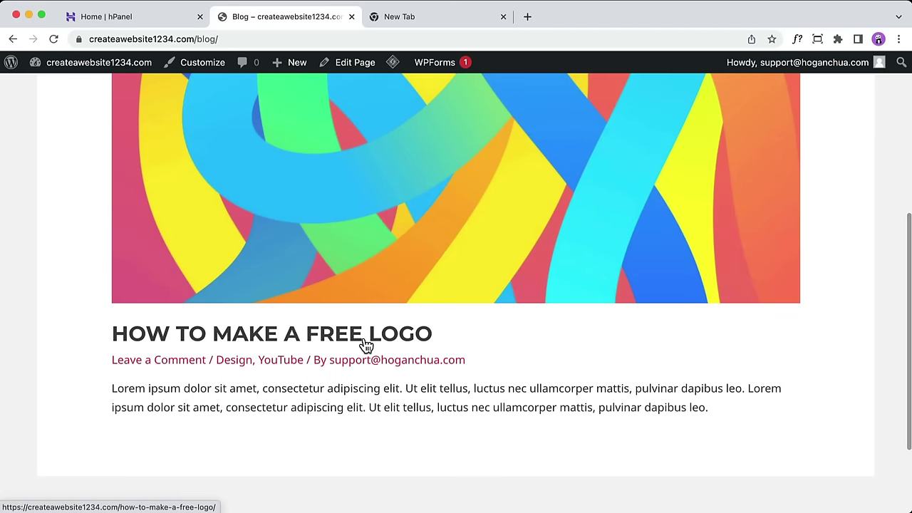
pyautogui.scroll(-5, 709, 251)
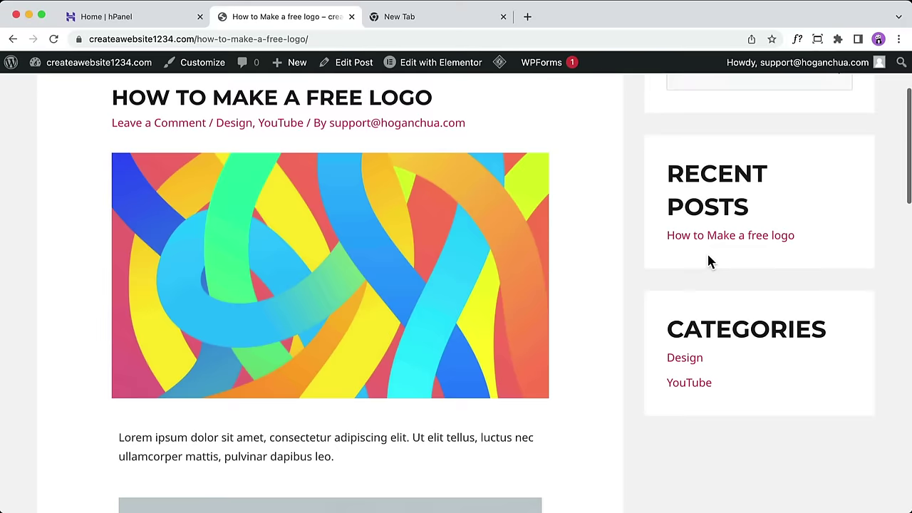
pyautogui.scroll(5, 715, 274)
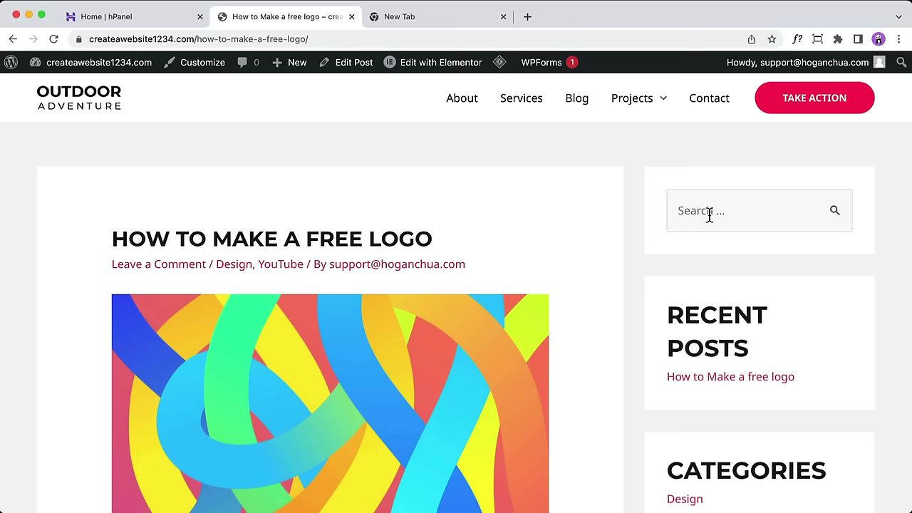
pyautogui.scroll(-7, 507, 220)
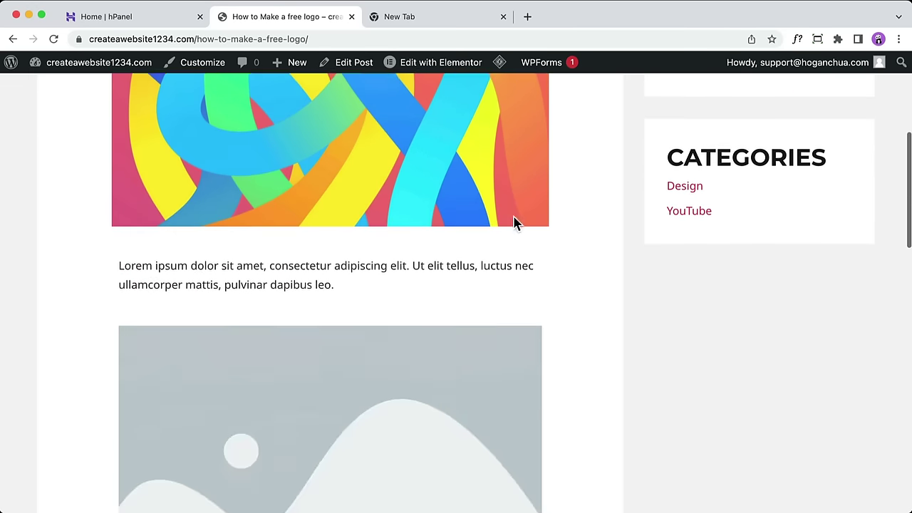
pyautogui.scroll(8, 516, 224)
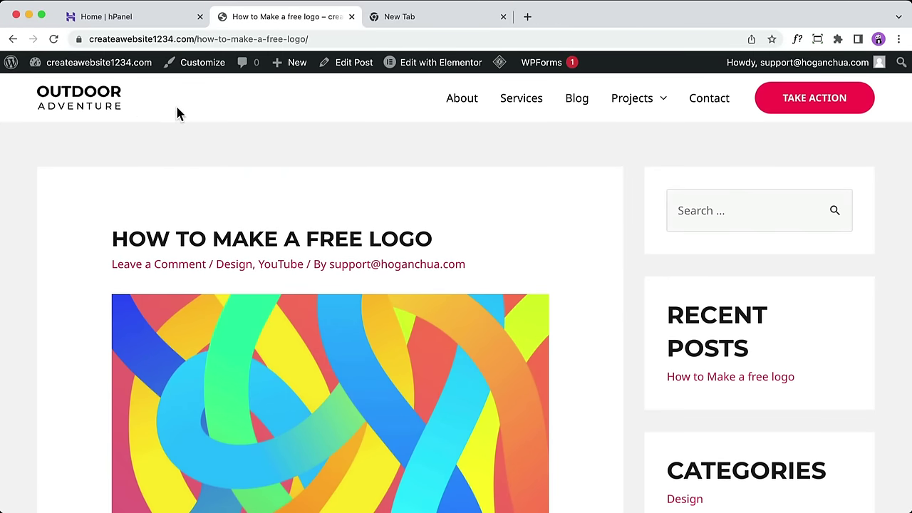
pyautogui.moveTo(109, 69)
pyautogui.click(66, 93)
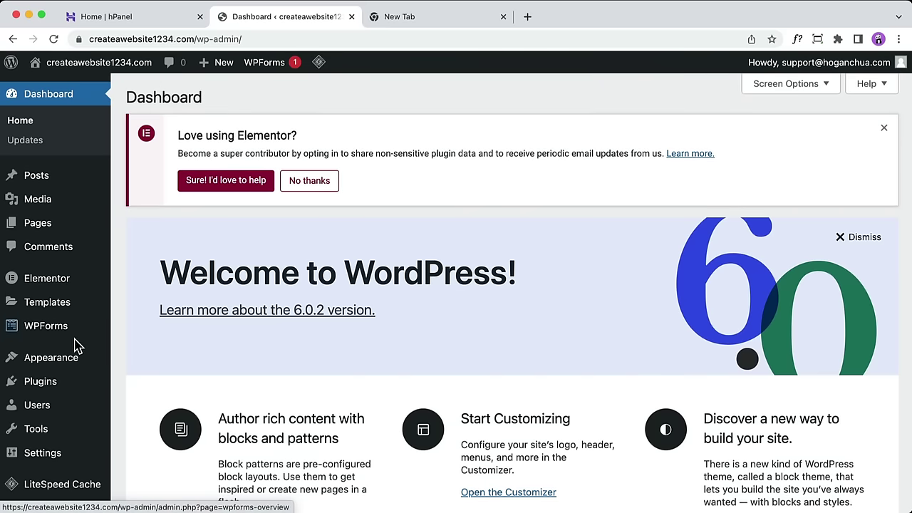
# Search plugins for 'pre', install and activate Premium Addons for Elementor, then view the site
pyautogui.moveTo(33, 392)
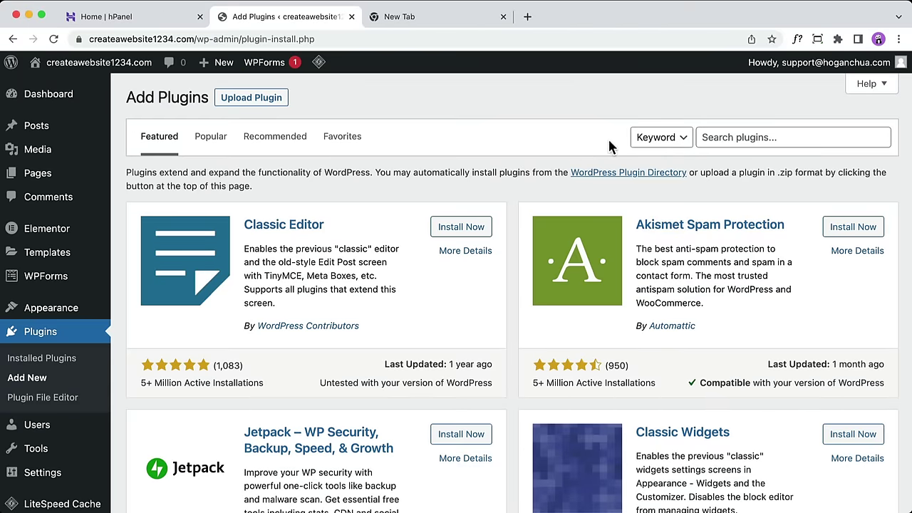
pyautogui.click(735, 136)
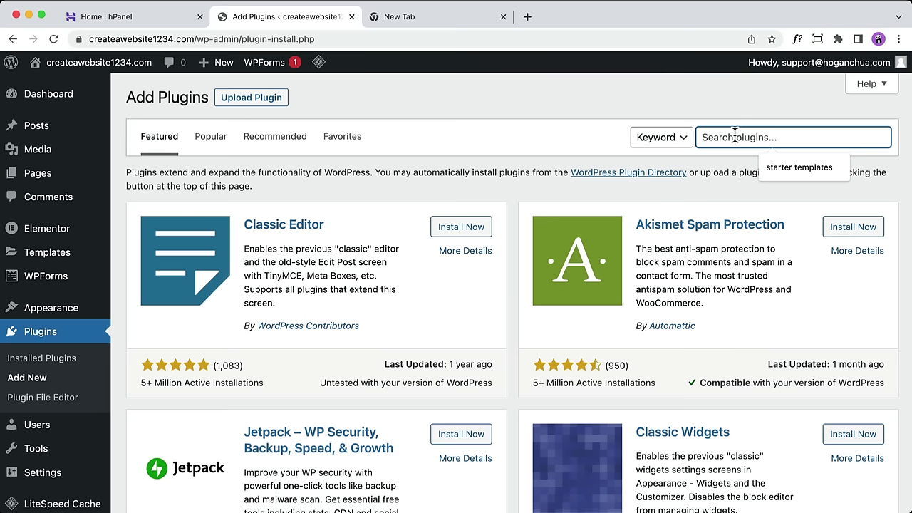
pyautogui.write('premium addons')
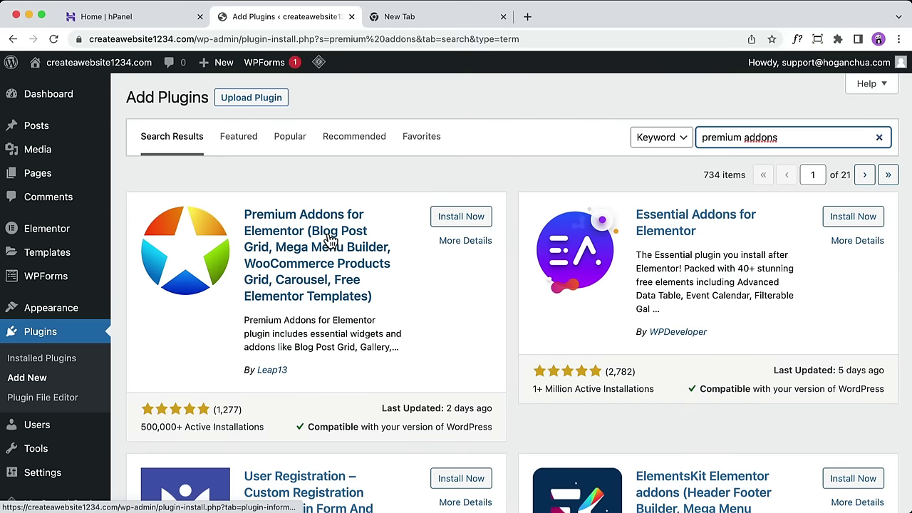
pyautogui.click(445, 218)
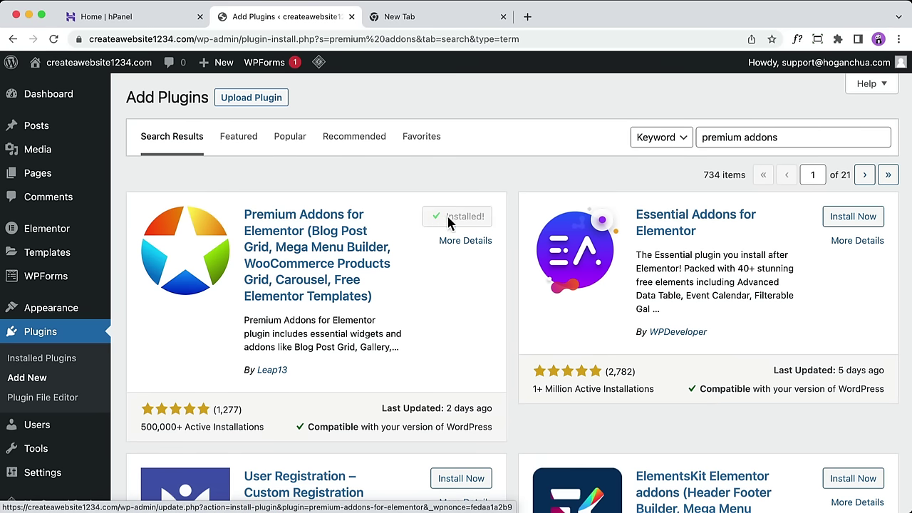
pyautogui.click(456, 225)
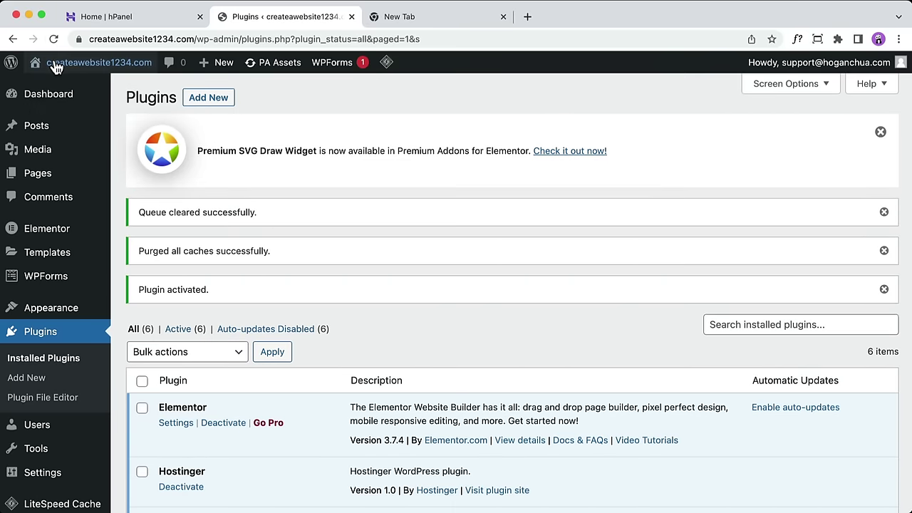
pyautogui.moveTo(69, 67)
pyautogui.click(54, 87)
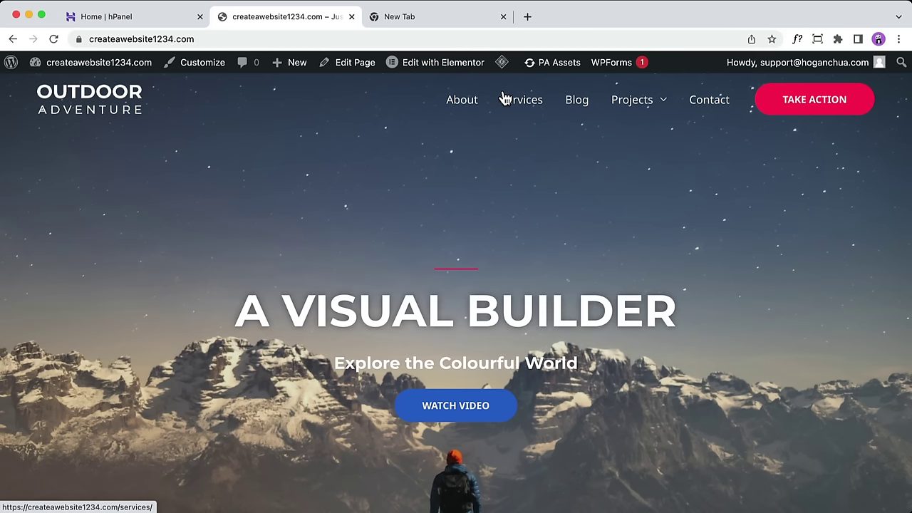
# Scroll the home page and launch Edit with Elementor on it
pyautogui.moveTo(634, 138)
pyautogui.scroll(-5, 689, 263)
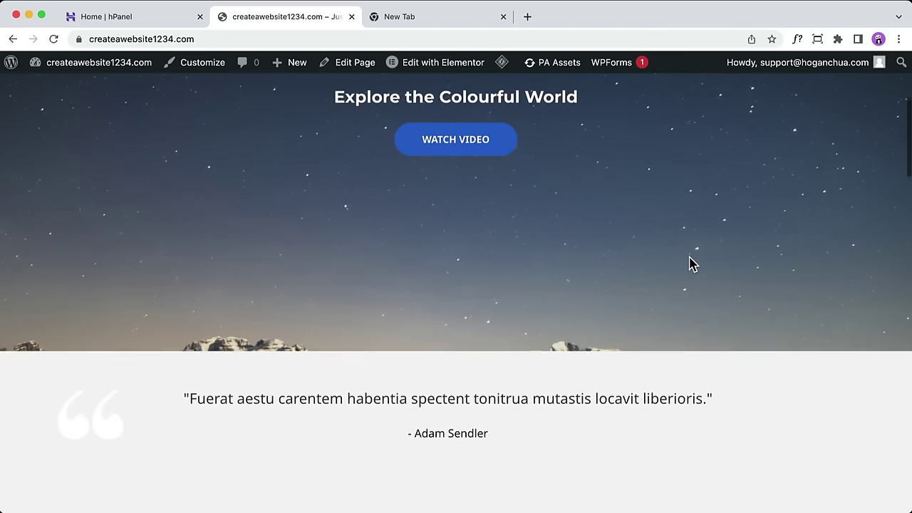
pyautogui.scroll(-4, 662, 155)
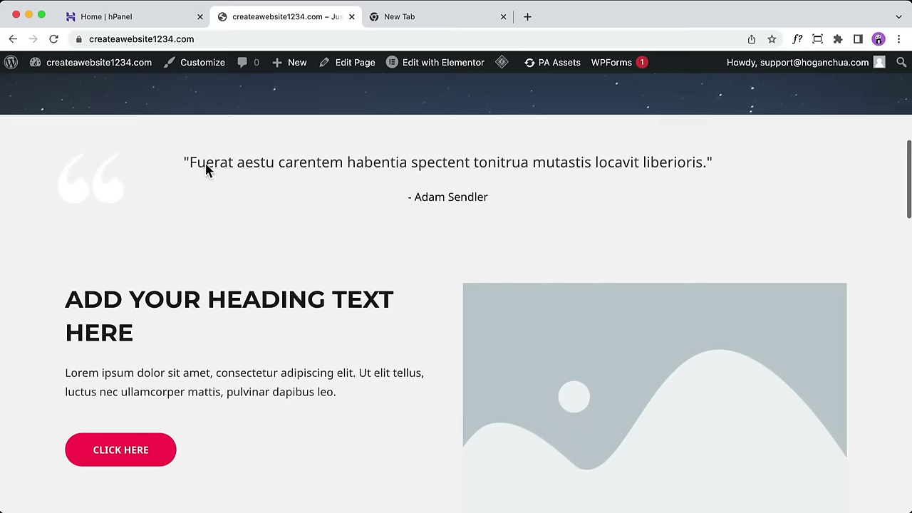
pyautogui.click(462, 65)
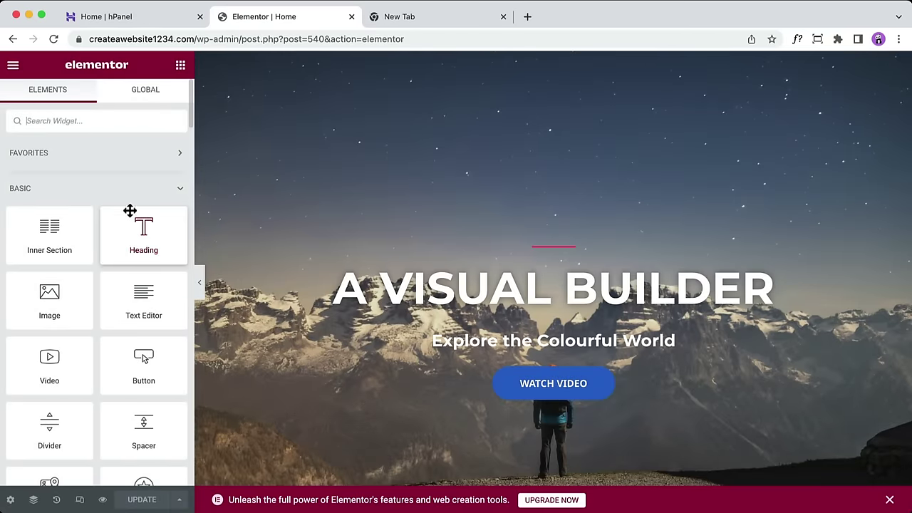
# Add an empty one-column section at the bottom of the Home page
pyautogui.scroll(-10, 518, 242)
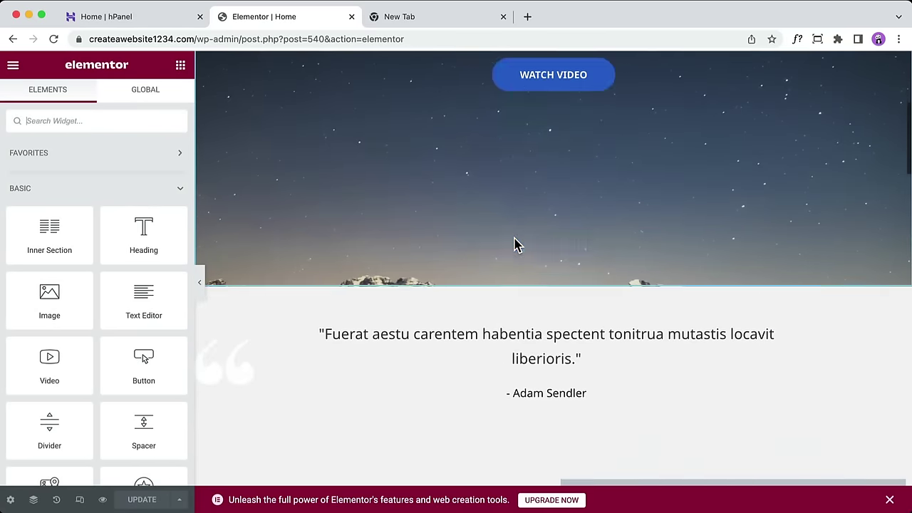
pyautogui.scroll(-15, 513, 244)
pyautogui.scroll(3, 511, 245)
pyautogui.scroll(-3, 499, 228)
pyautogui.click(537, 283)
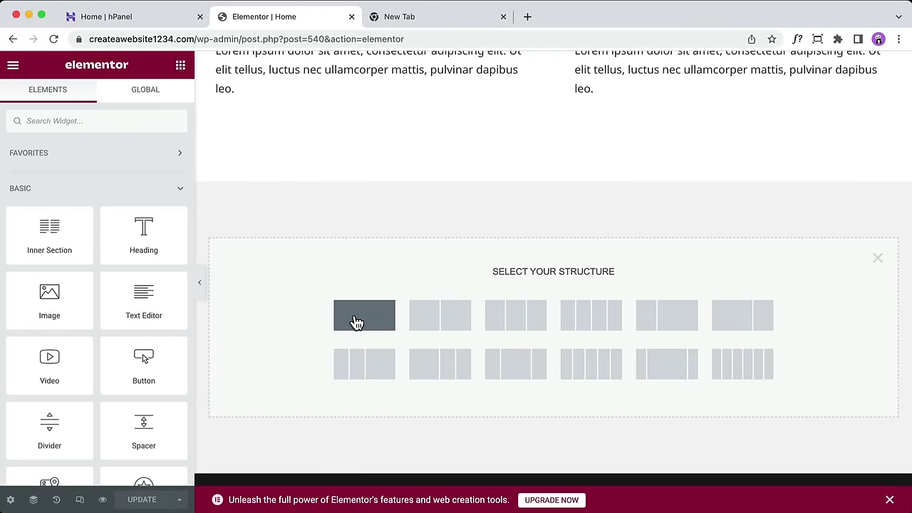
pyautogui.click(356, 321)
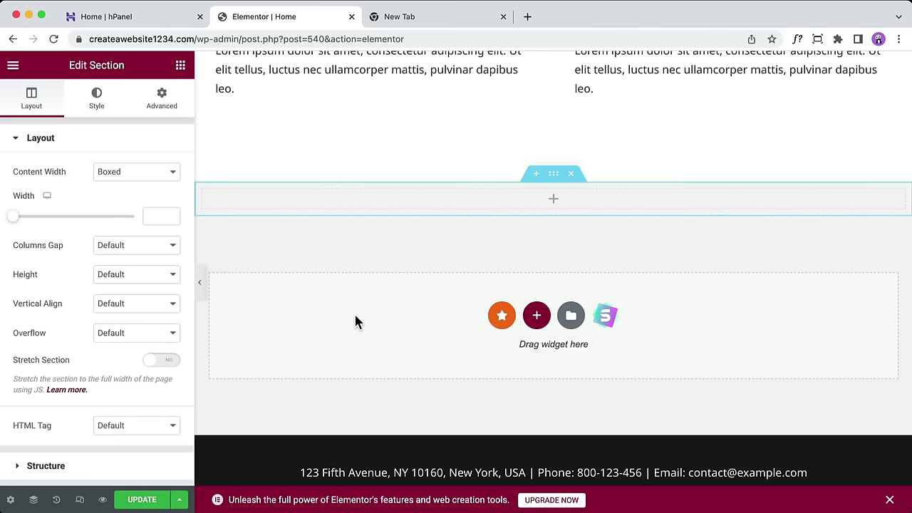
# Search widgets for 'post' and drag the Blog widget into the new section
pyautogui.click(554, 202)
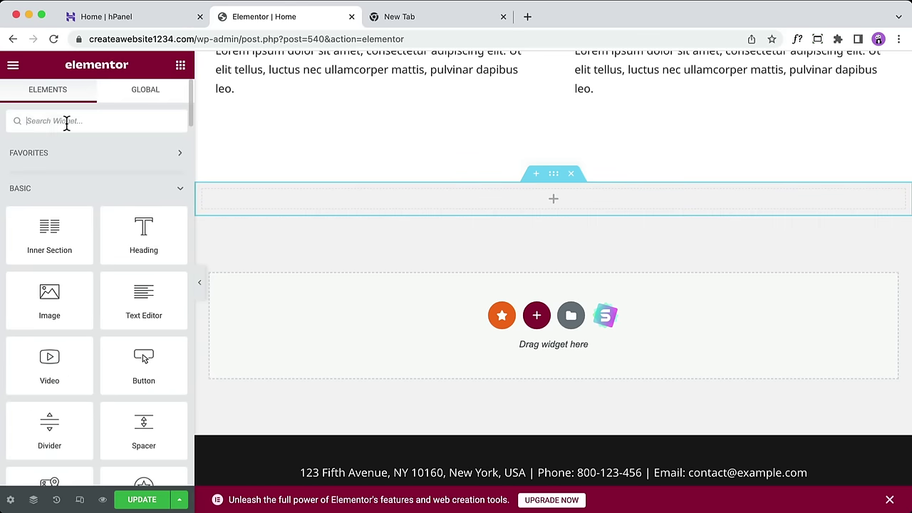
pyautogui.write('post')
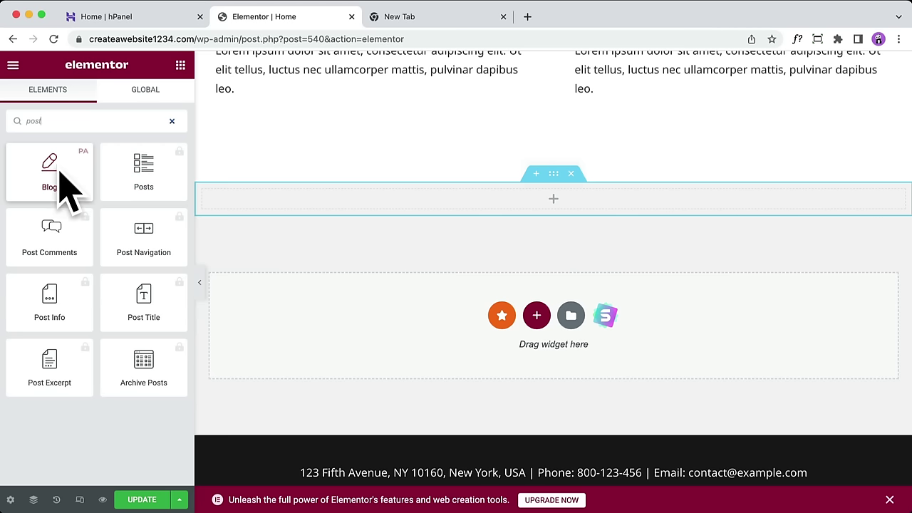
pyautogui.moveTo(48, 163); pyautogui.dragTo(560, 203)
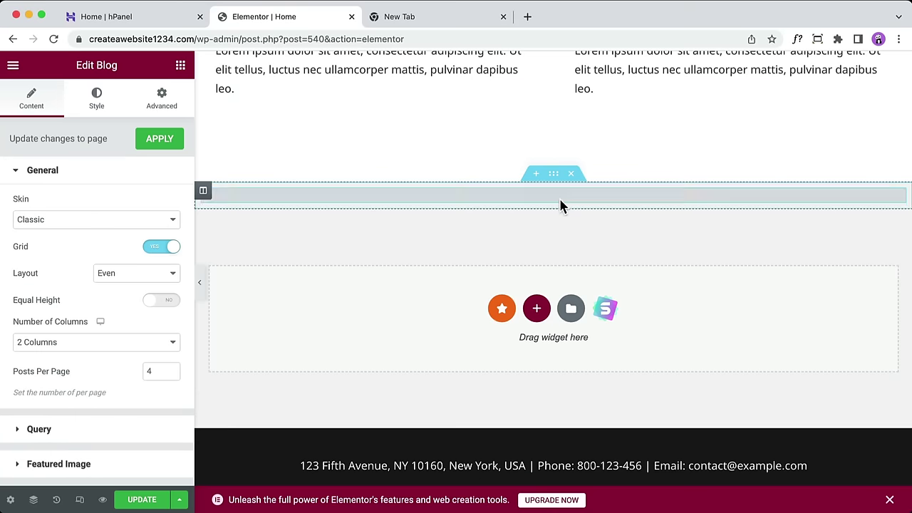
# Switch the Blog widget's skin to Modern
pyautogui.scroll(-3, 293, 324)
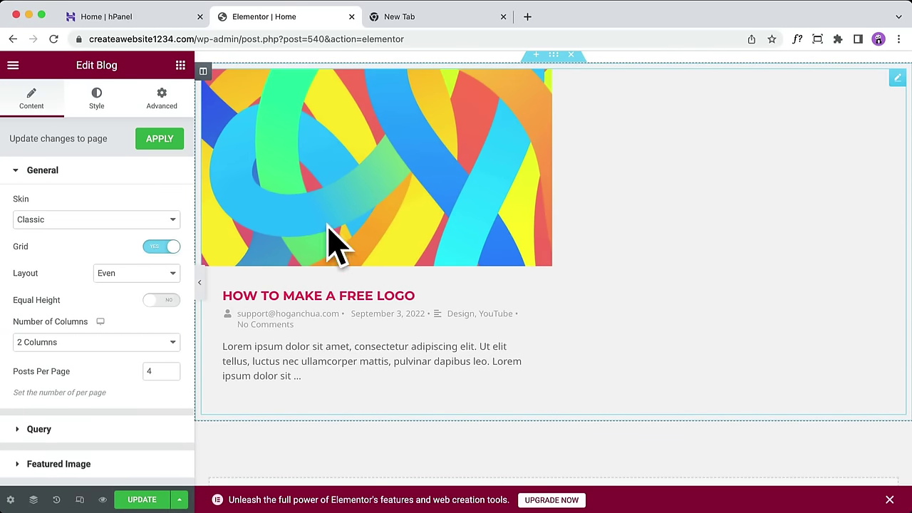
pyautogui.click(103, 220)
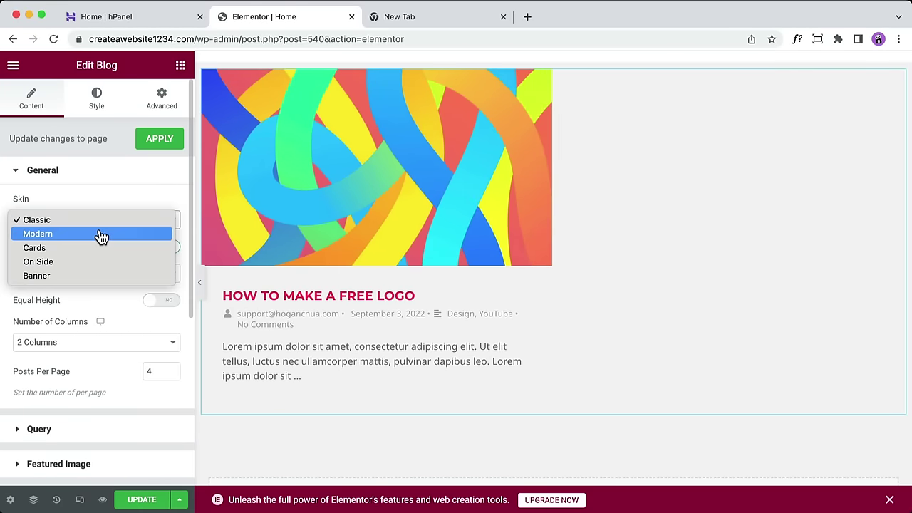
pyautogui.click(100, 234)
pyautogui.scroll(-3, 163, 280)
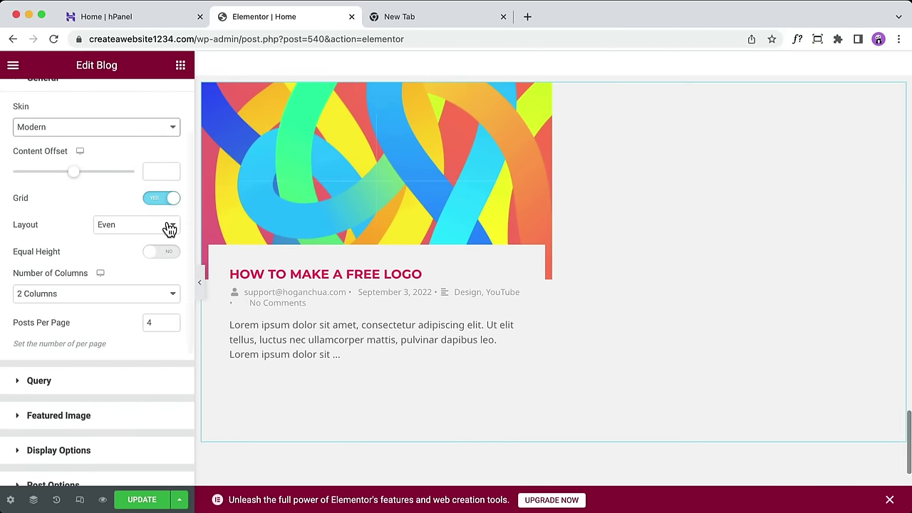
pyautogui.scroll(-5, 62, 242)
pyautogui.scroll(-3, 61, 246)
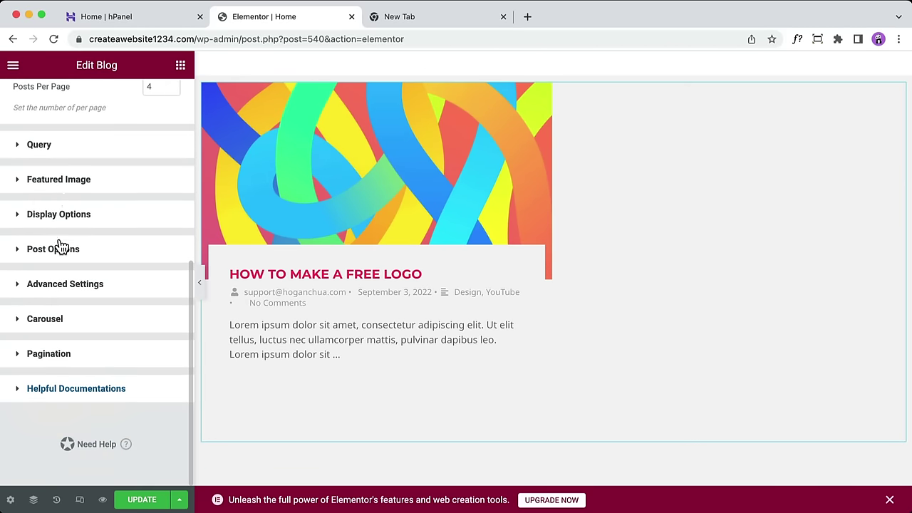
pyautogui.scroll(10, 39, 224)
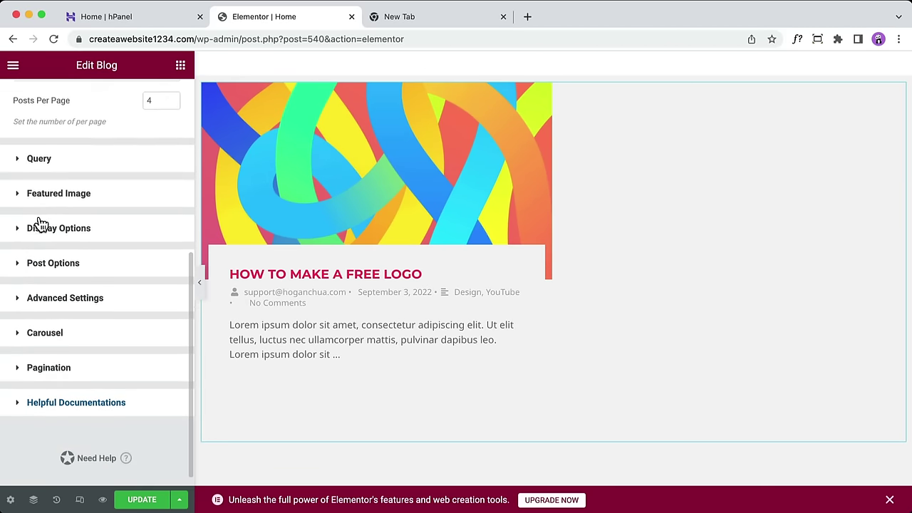
# Review the Blog widget's Style > Title options and apply the settings
pyautogui.click(104, 103)
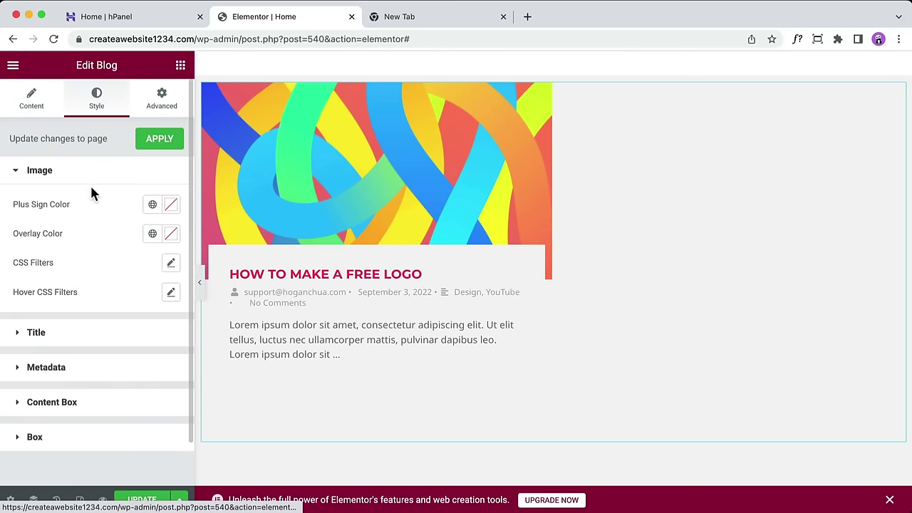
pyautogui.click(45, 337)
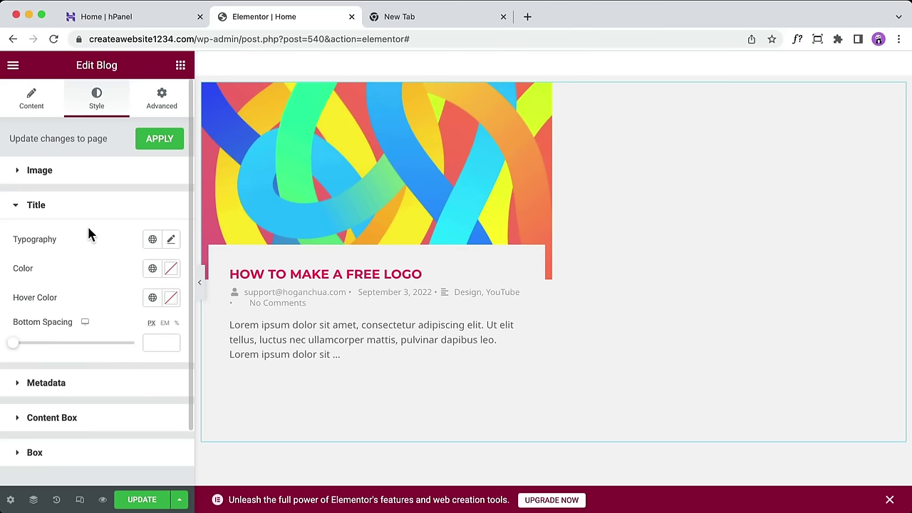
pyautogui.scroll(-2, 71, 320)
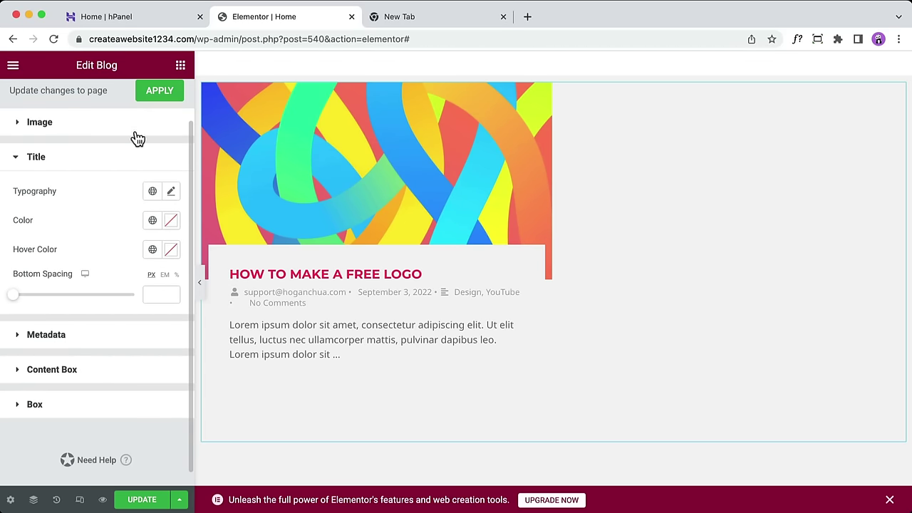
pyautogui.scroll(2, 137, 138)
pyautogui.click(159, 146)
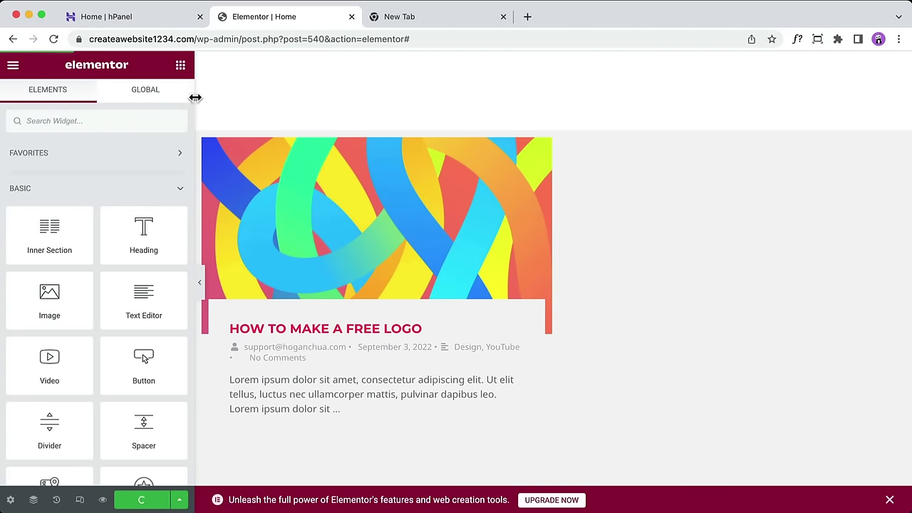
pyautogui.click(13, 68)
# View the live site and go to the Blog page
pyautogui.click(65, 307)
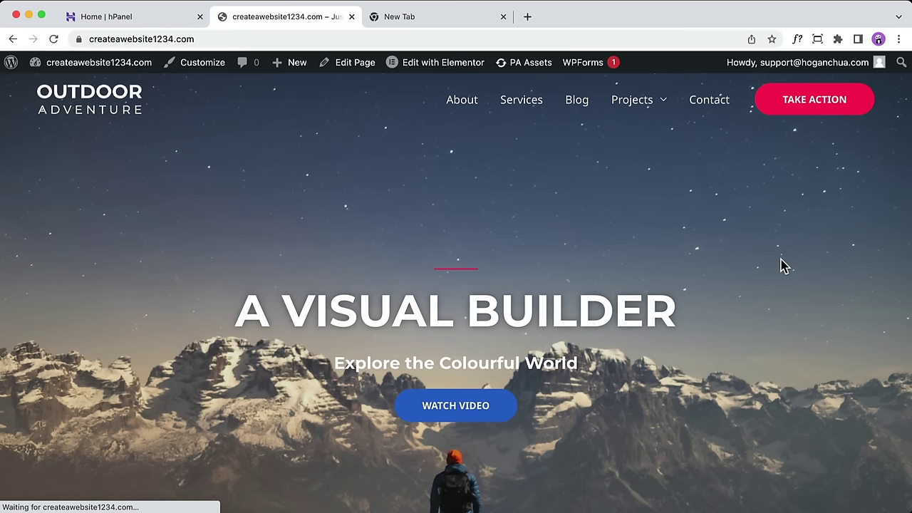
pyautogui.moveTo(623, 115)
pyautogui.click(580, 103)
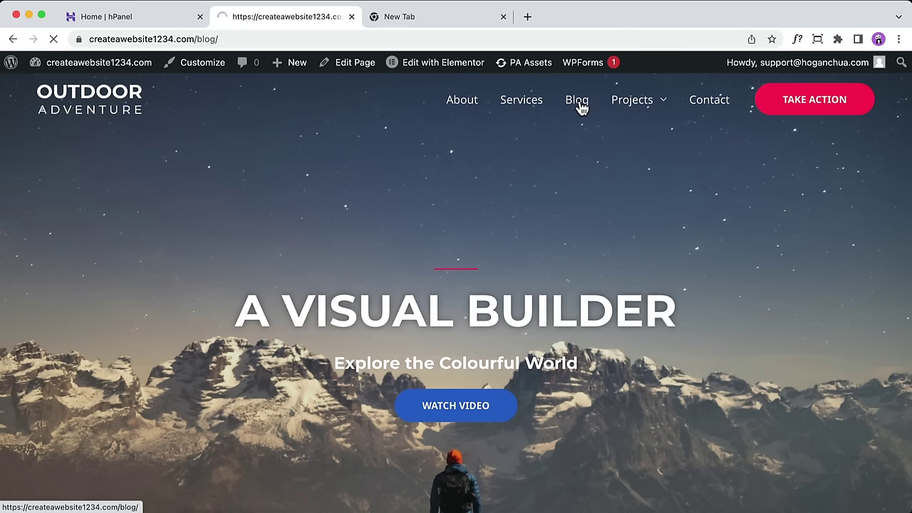
pyautogui.scroll(-2, 370, 272)
pyautogui.scroll(-2, 370, 272)
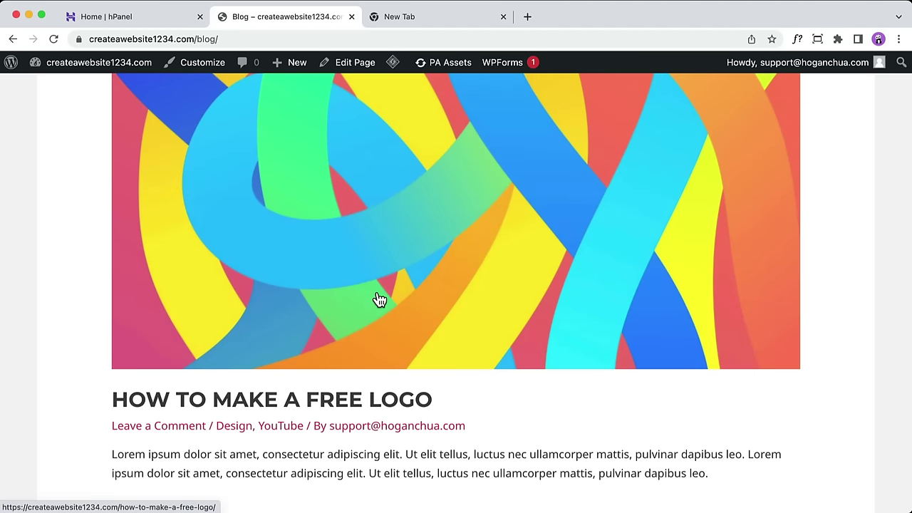
# In Customizer Homepage Settings, set Posts page to '— Select —', publish, and edit Blog
pyautogui.click(203, 71)
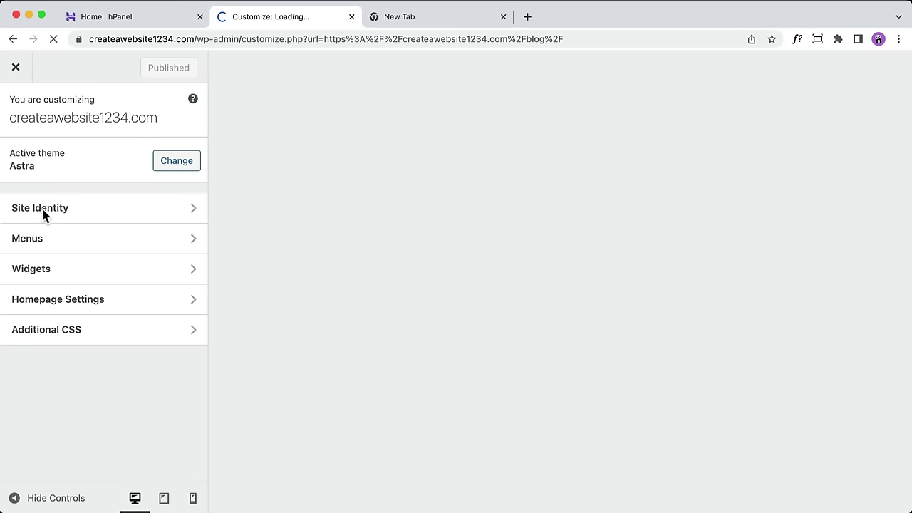
pyautogui.scroll(-3, 83, 356)
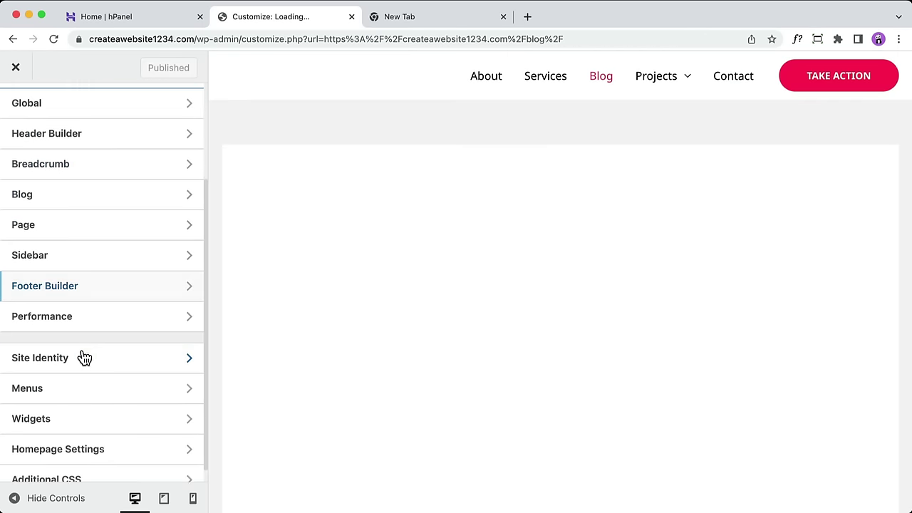
pyautogui.click(91, 443)
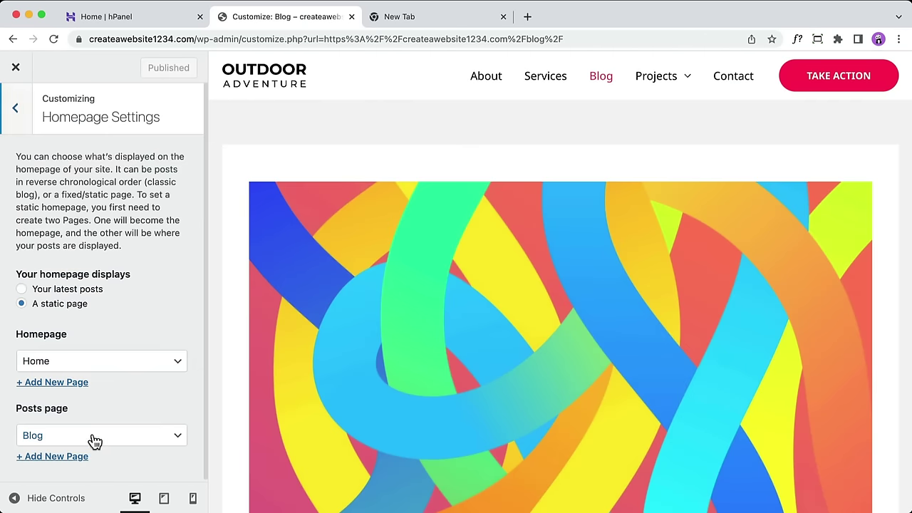
pyautogui.click(86, 436)
pyautogui.click(89, 404)
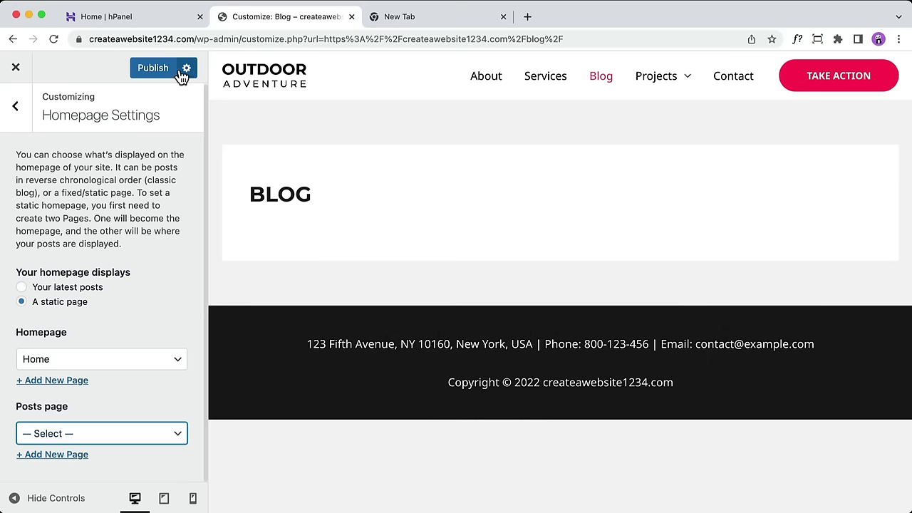
pyautogui.click(155, 68)
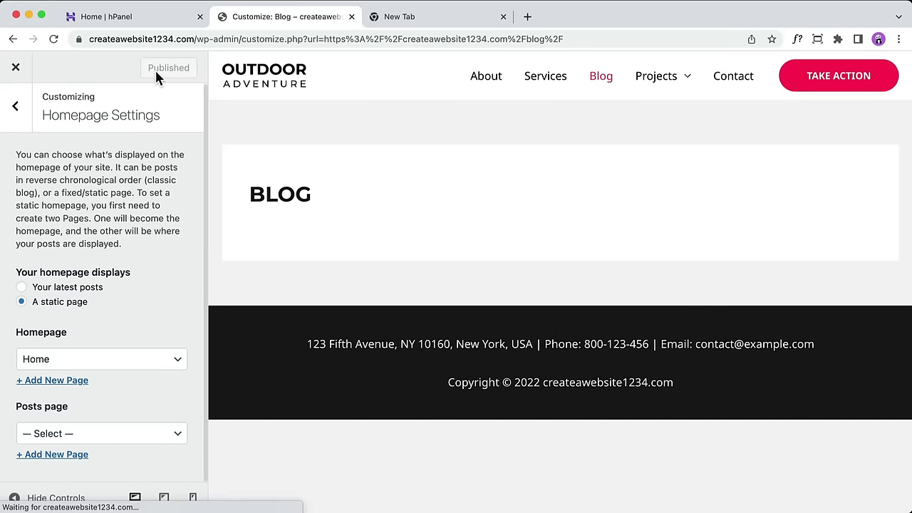
pyautogui.click(15, 68)
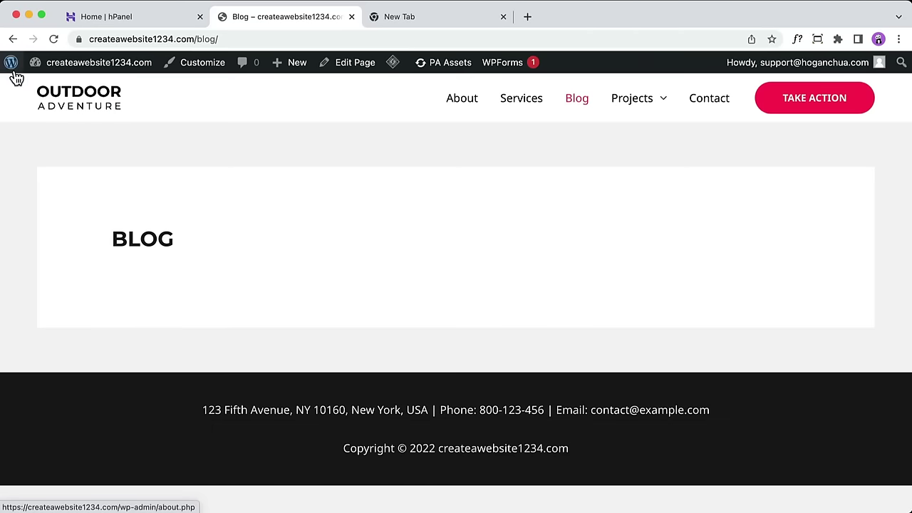
pyautogui.click(359, 64)
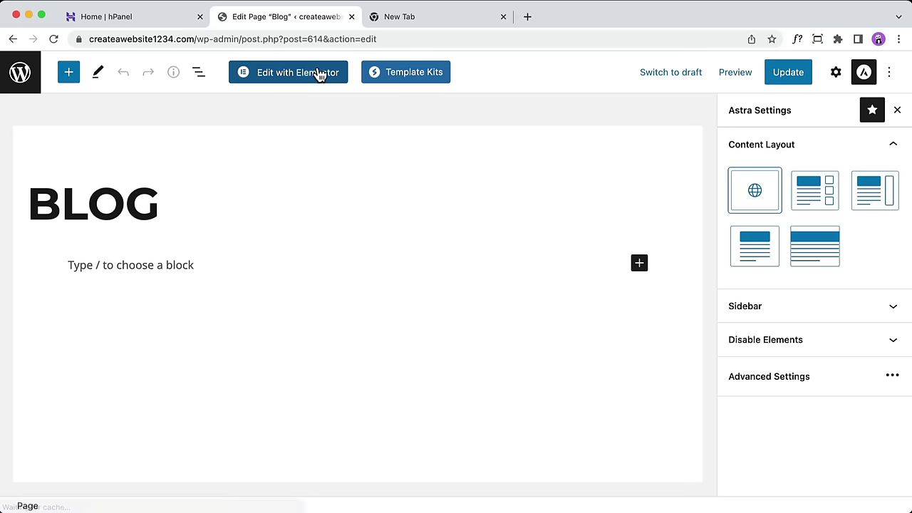
# In Elementor, add a one-column section with the Blog widget to the Blog page
pyautogui.click(322, 76)
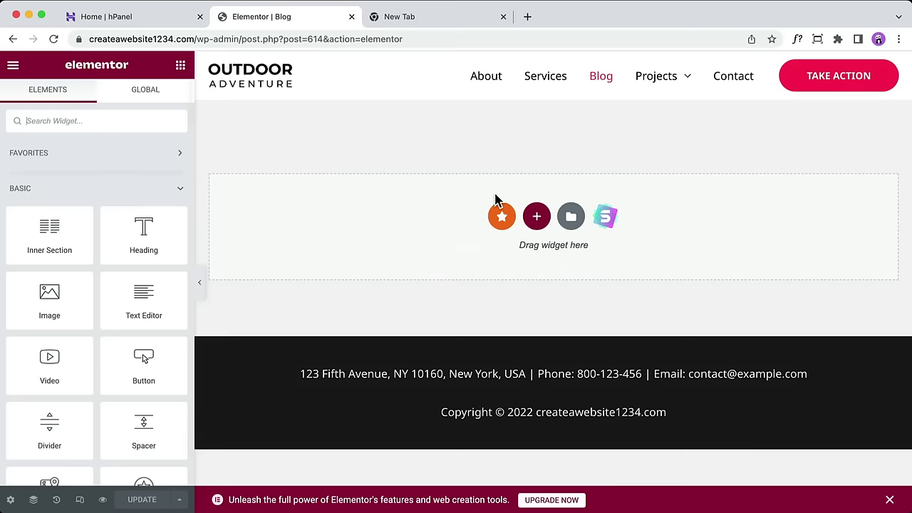
pyautogui.click(544, 221)
pyautogui.click(375, 254)
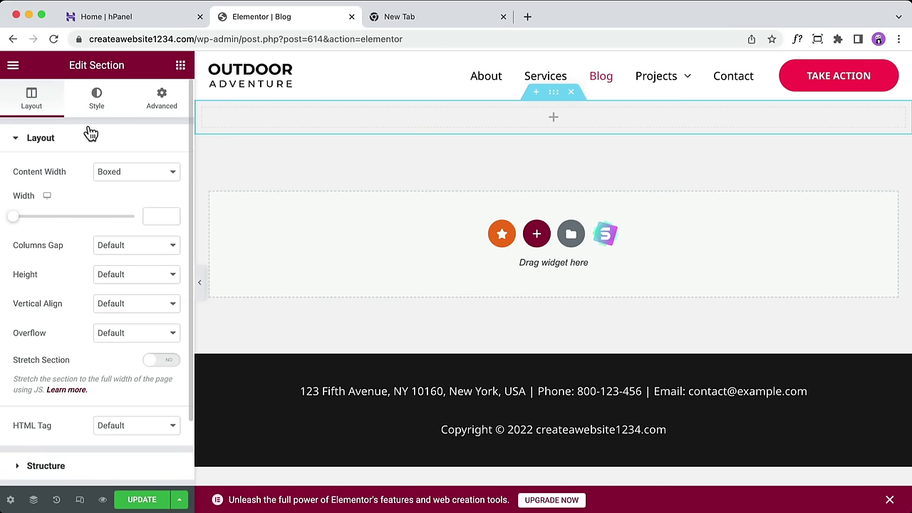
pyautogui.click(182, 65)
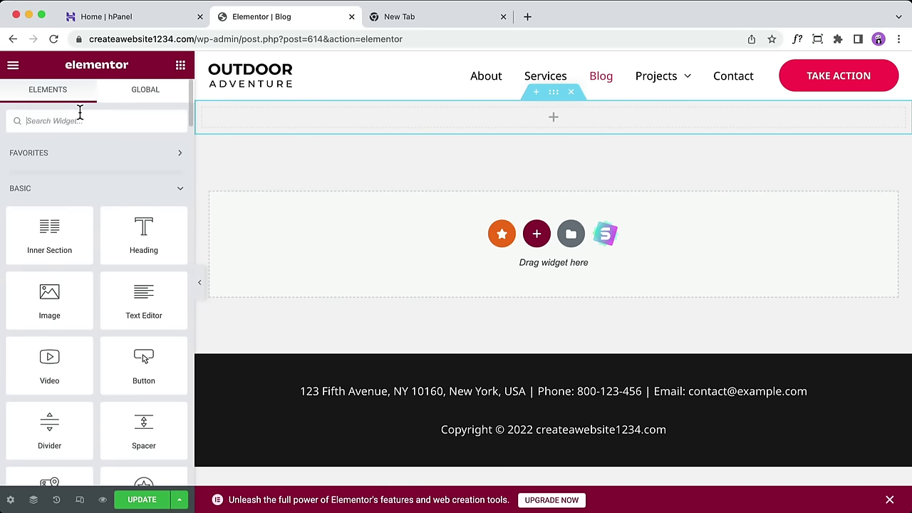
pyautogui.write('post')
pyautogui.moveTo(70, 196); pyautogui.dragTo(491, 137)
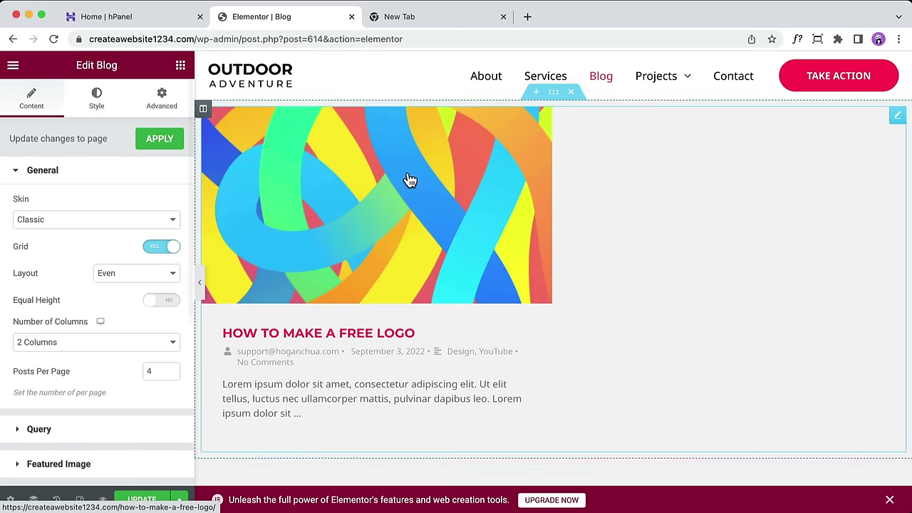
# Set the Blog widget to 3 columns and view the Blog page live
pyautogui.click(77, 342)
pyautogui.click(43, 326)
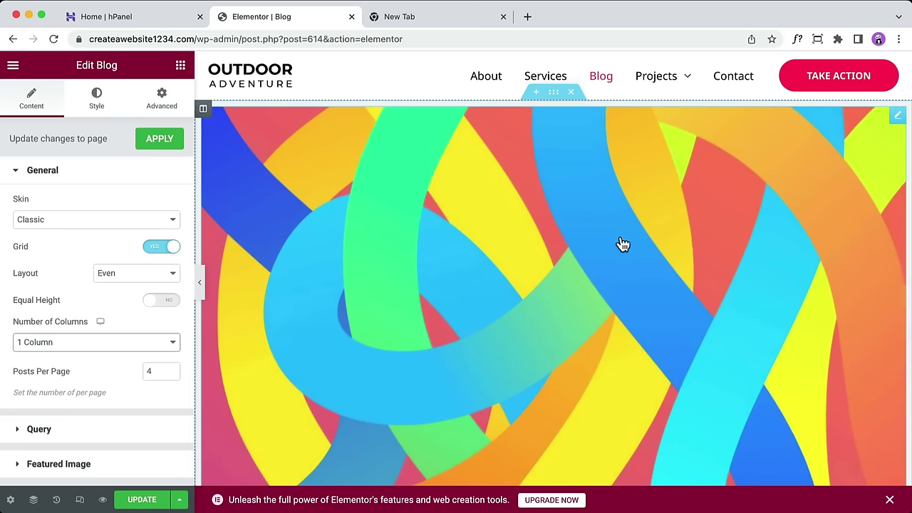
pyautogui.click(55, 345)
pyautogui.click(44, 371)
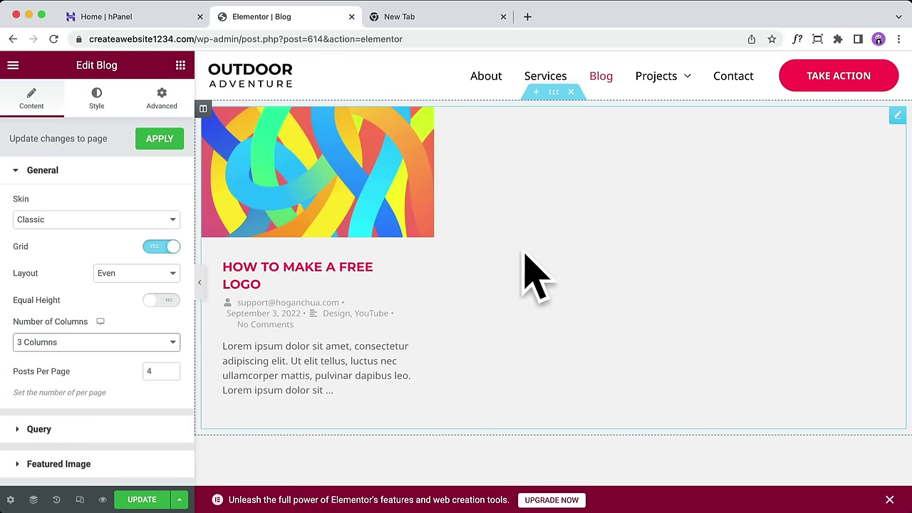
pyautogui.click(13, 65)
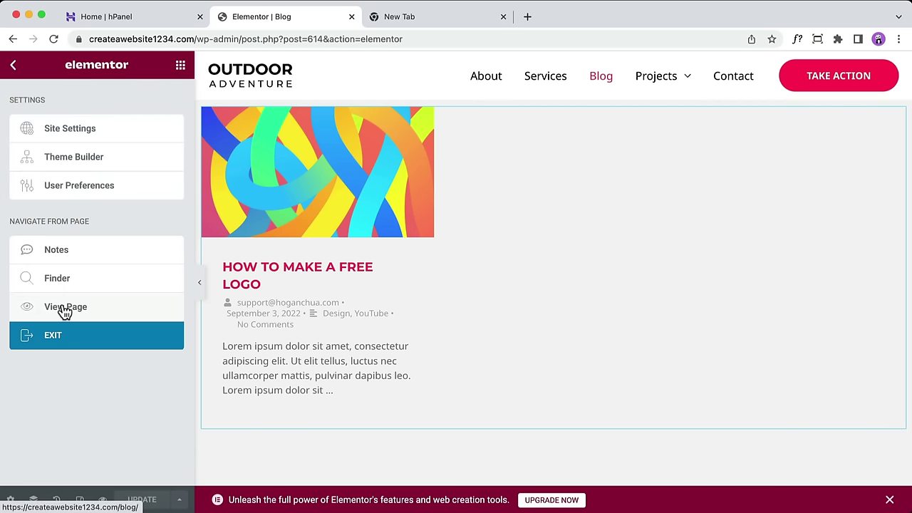
pyautogui.click(74, 313)
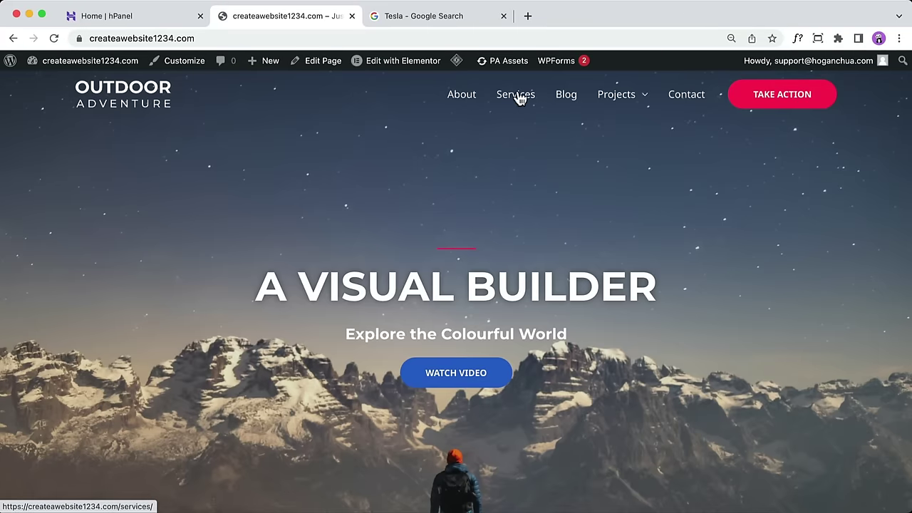
# Open the Header Builder in the site Customizer
pyautogui.scroll(-10, 663, 174)
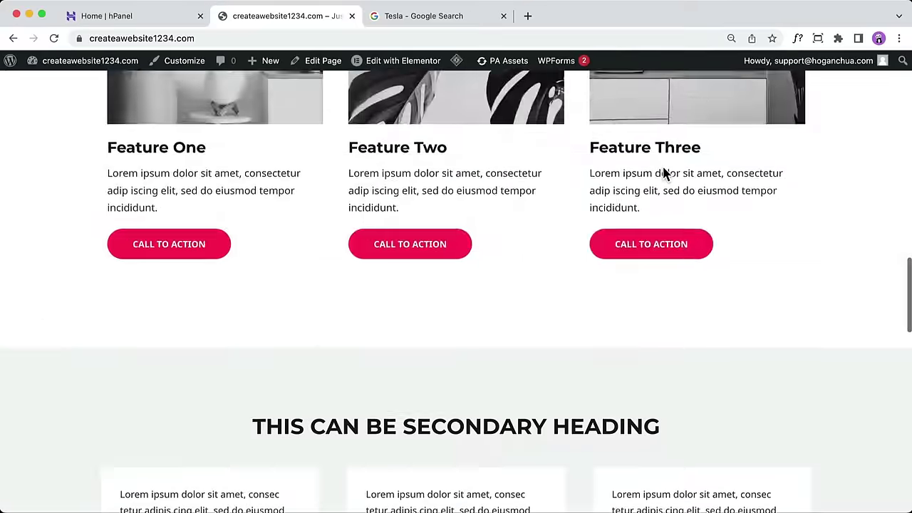
pyautogui.scroll(-15, 663, 174)
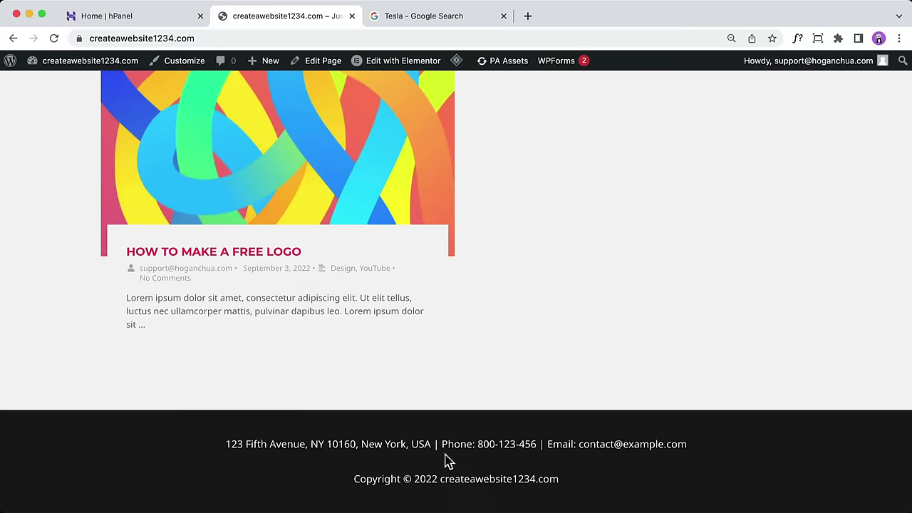
pyautogui.scroll(20, 425, 316)
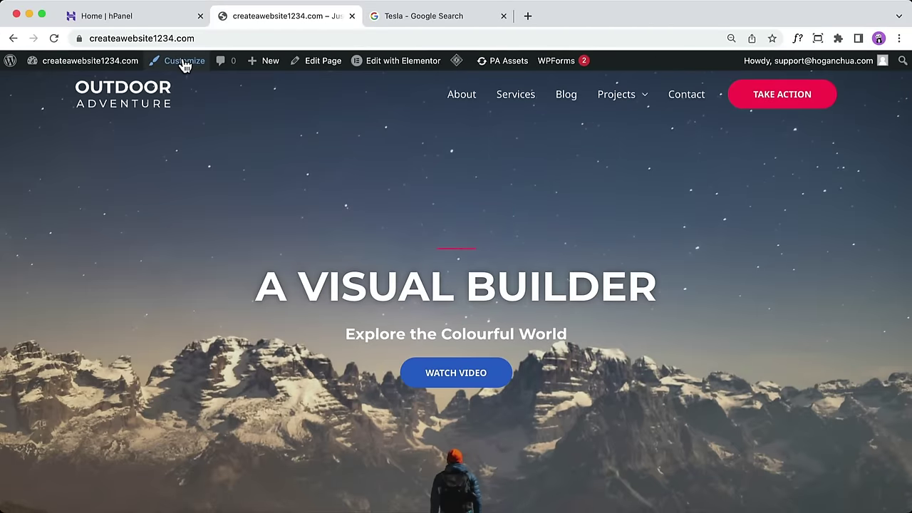
pyautogui.click(185, 63)
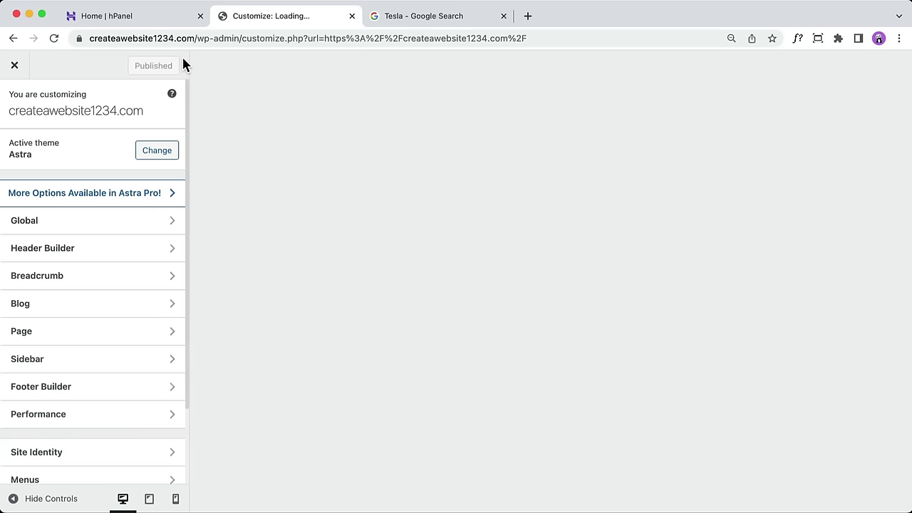
pyautogui.scroll(-1, 110, 244)
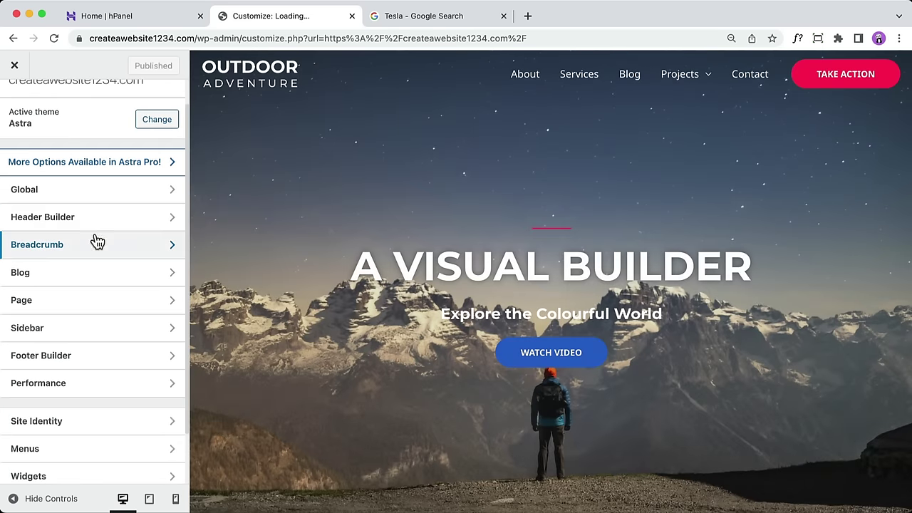
pyautogui.click(116, 223)
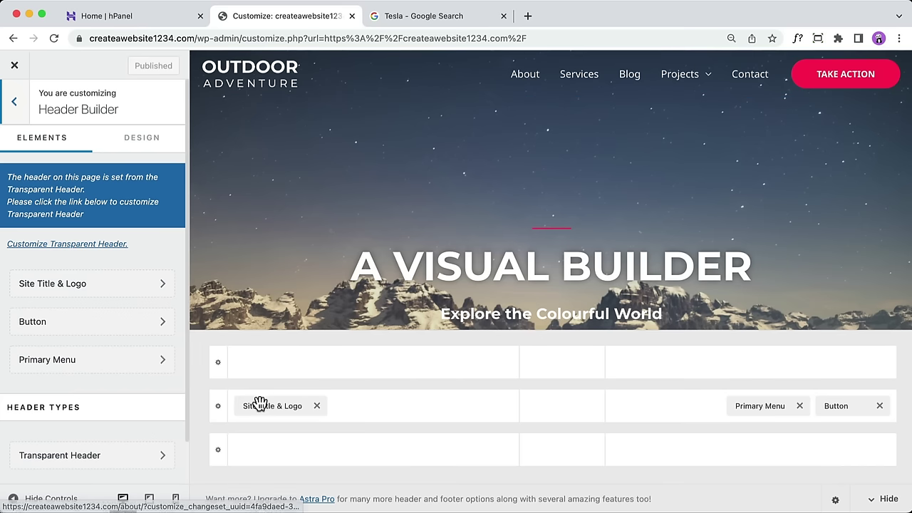
# Move Site Title & Logo to the header centre and Primary Menu to the left
pyautogui.moveTo(260, 403); pyautogui.dragTo(539, 409)
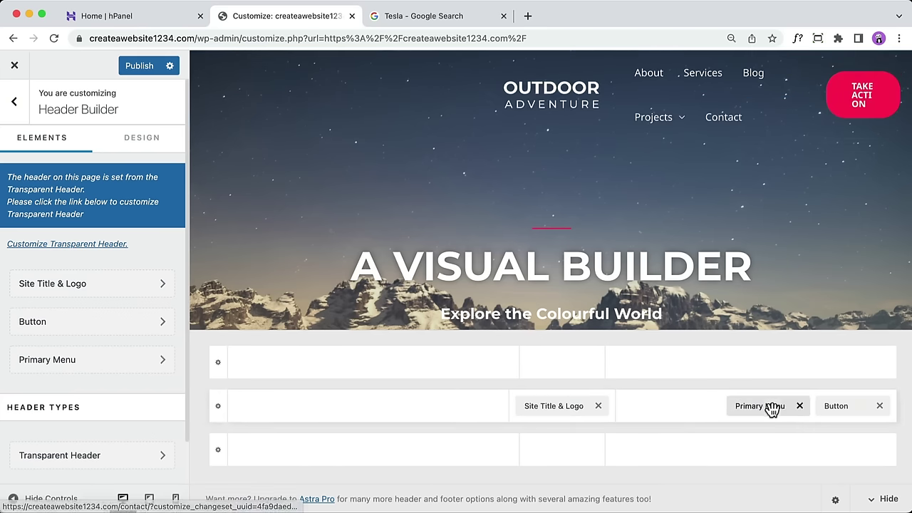
pyautogui.moveTo(769, 407); pyautogui.dragTo(311, 407)
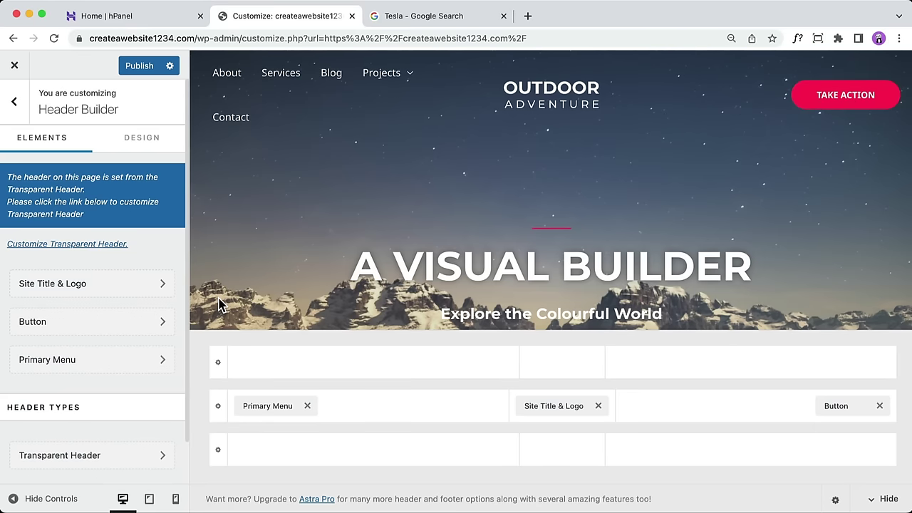
pyautogui.click(838, 405)
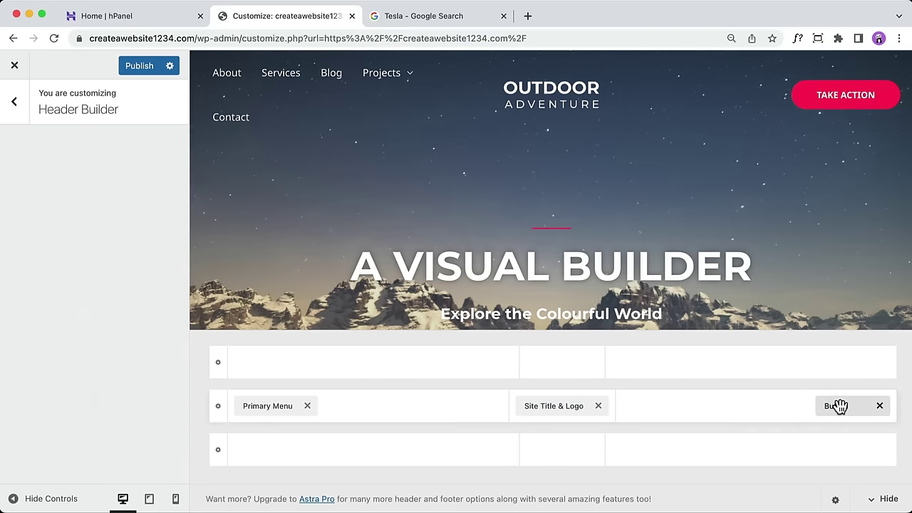
pyautogui.moveTo(107, 205); pyautogui.dragTo(19, 204)
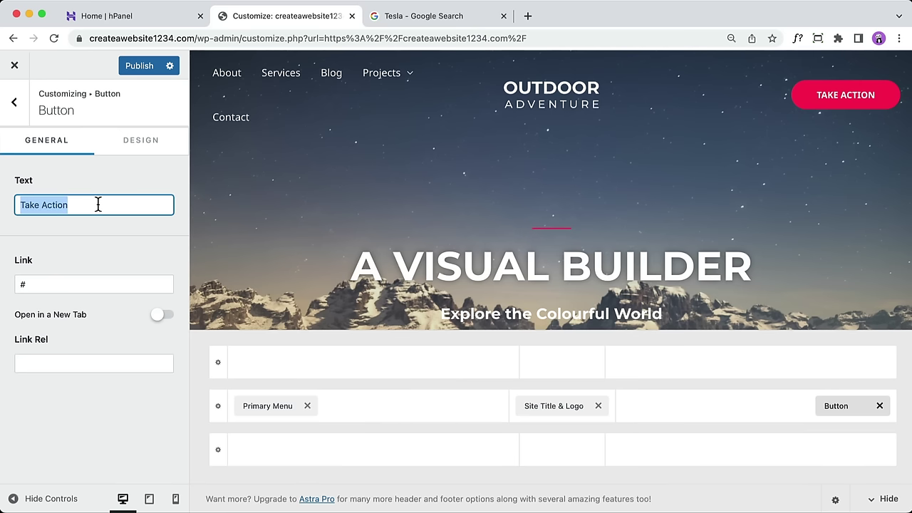
# Set the header button text to 'Book Now' and its link to the site's /booking page
pyautogui.write('Book Now')
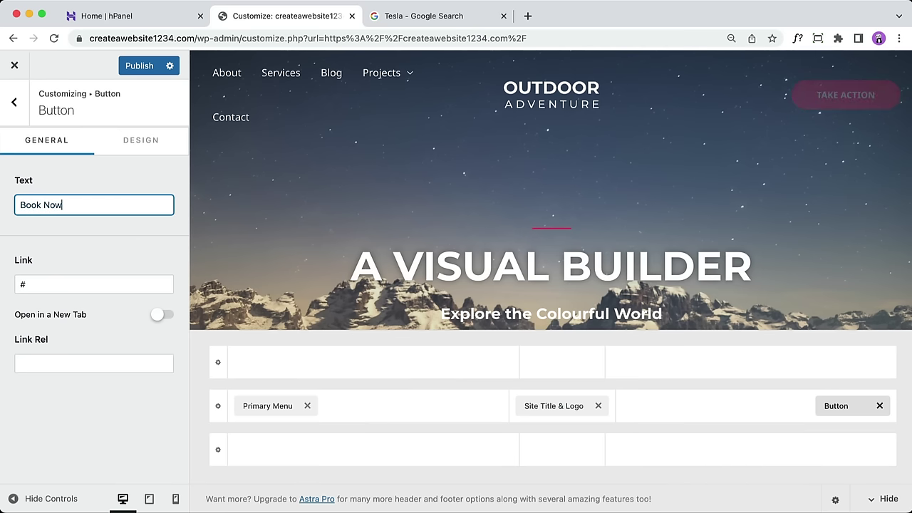
pyautogui.rightClick(27, 285)
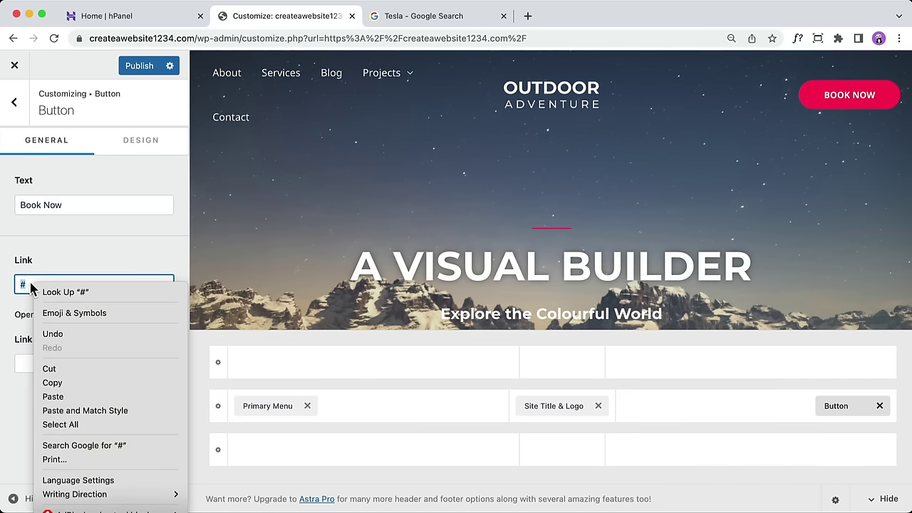
pyautogui.click(28, 284)
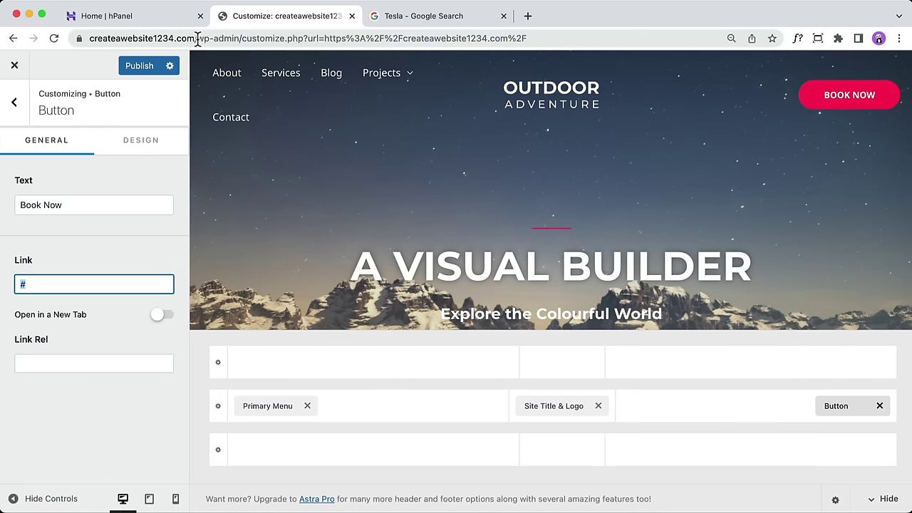
pyautogui.moveTo(197, 38); pyautogui.dragTo(101, 39)
pyautogui.hotkey('ctrl', 'c')
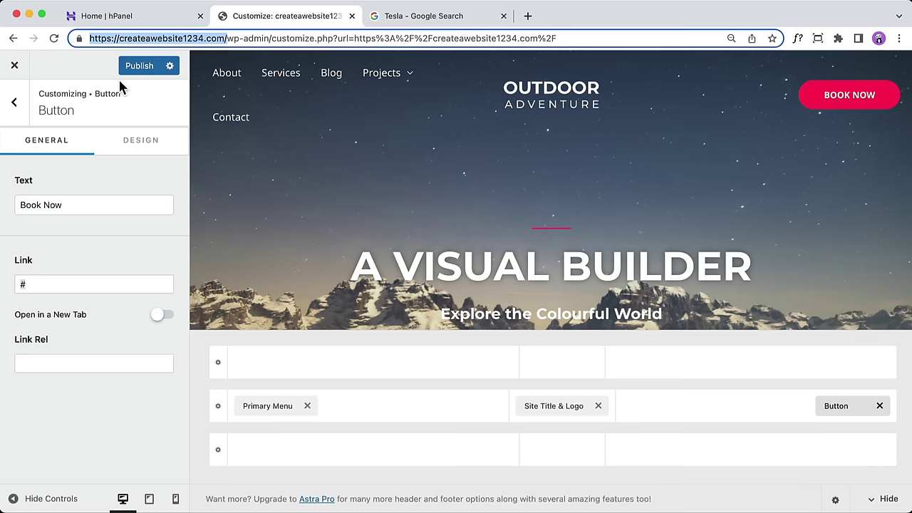
pyautogui.click(53, 284)
pyautogui.hotkey('ctrl', 'a')
pyautogui.hotkey('ctrl', 'v')
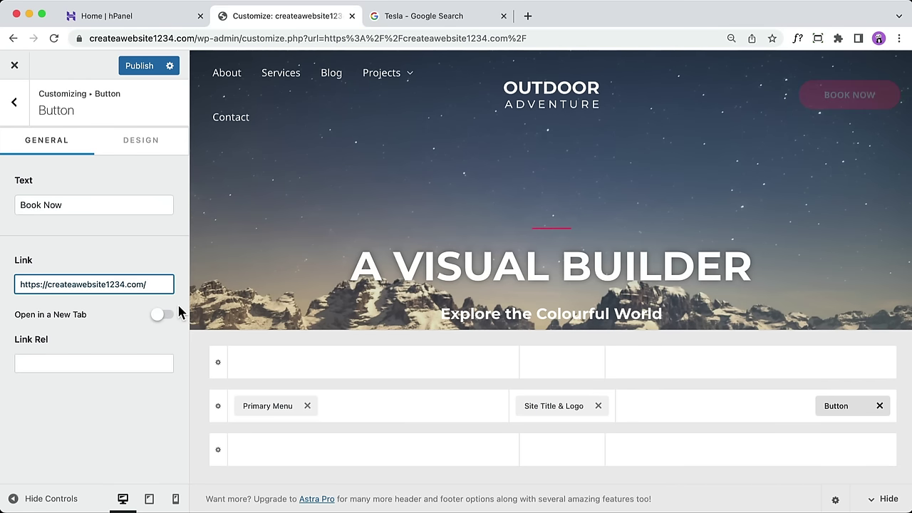
pyautogui.write('booking')
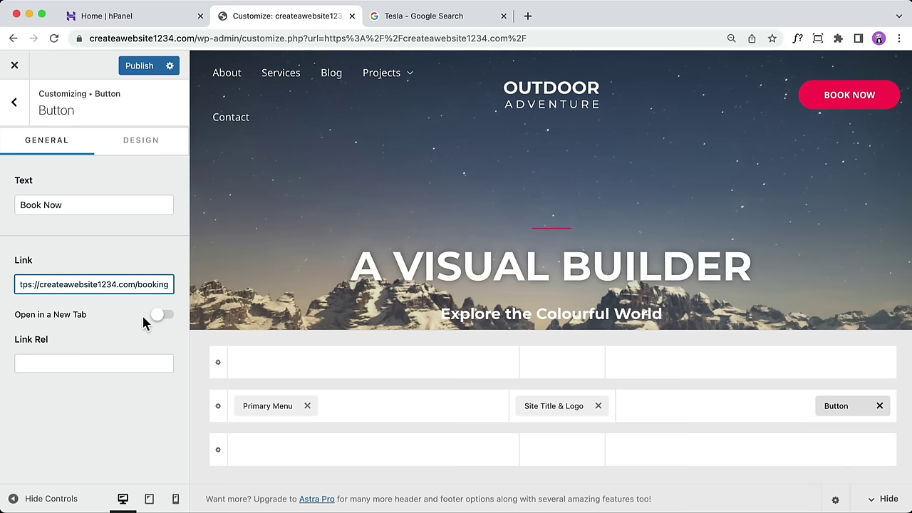
# Publish the header button changes and return to the Header Builder
pyautogui.click(135, 72)
pyautogui.click(136, 148)
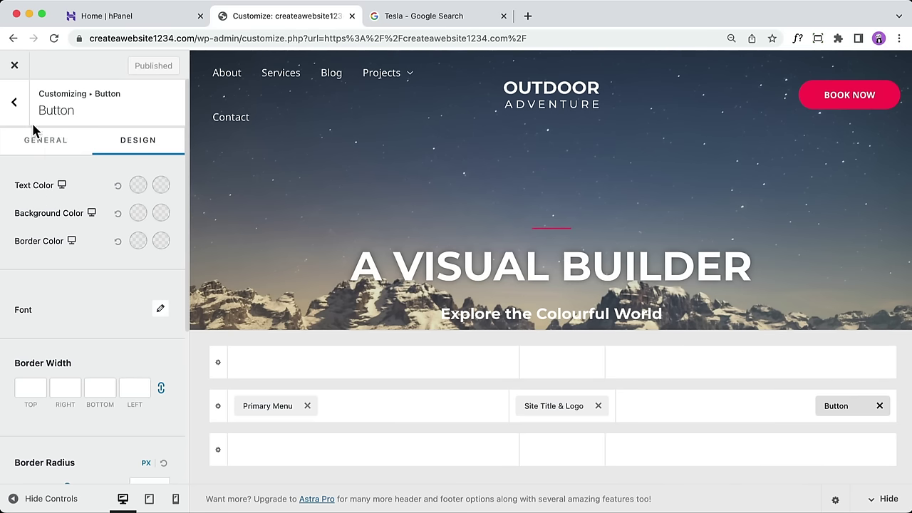
pyautogui.click(14, 101)
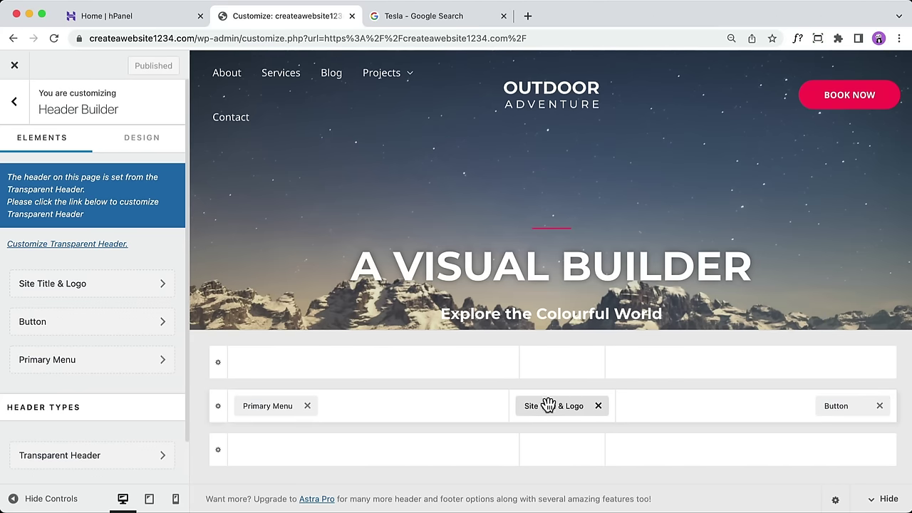
# Move Site Title & Logo back to the header's left and Primary Menu to the centre
pyautogui.moveTo(542, 405); pyautogui.dragTo(295, 406)
pyautogui.moveTo(366, 406); pyautogui.dragTo(541, 409)
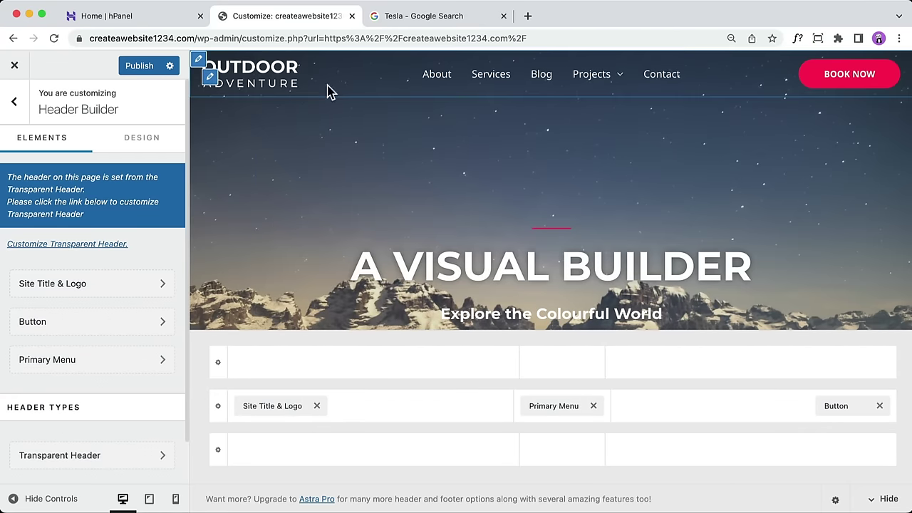
pyautogui.scroll(-20, 448, 146)
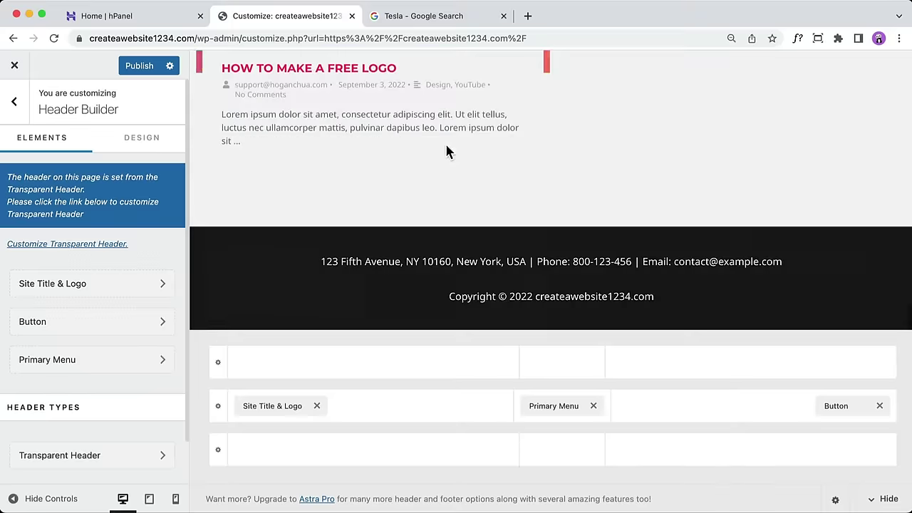
pyautogui.scroll(10, 495, 260)
pyautogui.scroll(10, 495, 259)
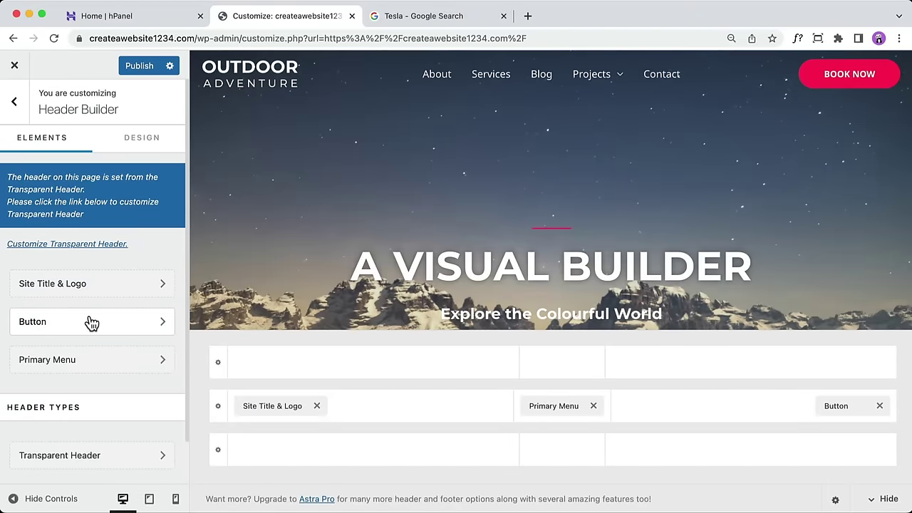
pyautogui.scroll(-2, 131, 320)
pyautogui.scroll(2, 130, 320)
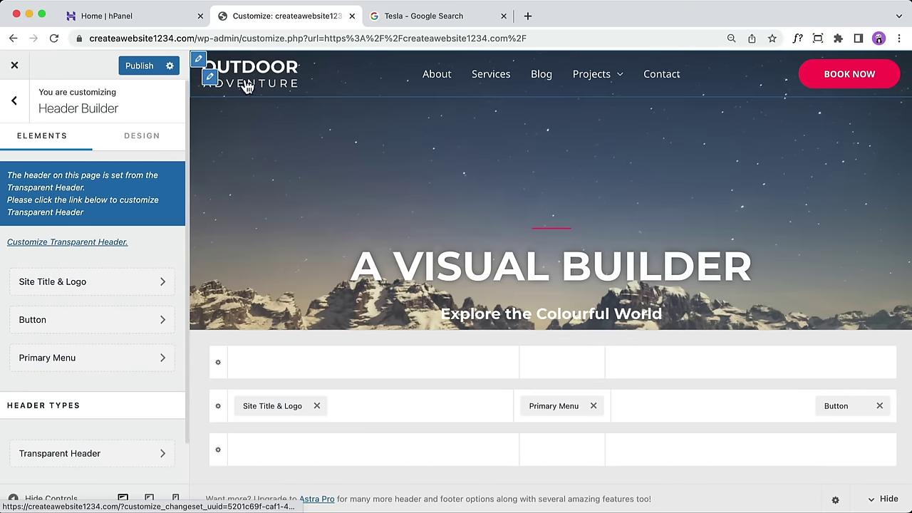
# Open the Site Title & Logo settings and scroll through them
pyautogui.click(99, 284)
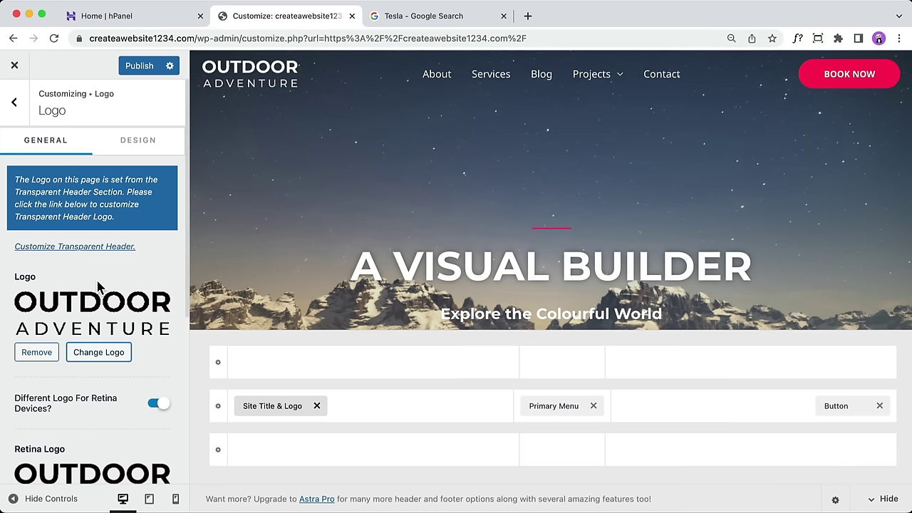
pyautogui.scroll(-1, 90, 271)
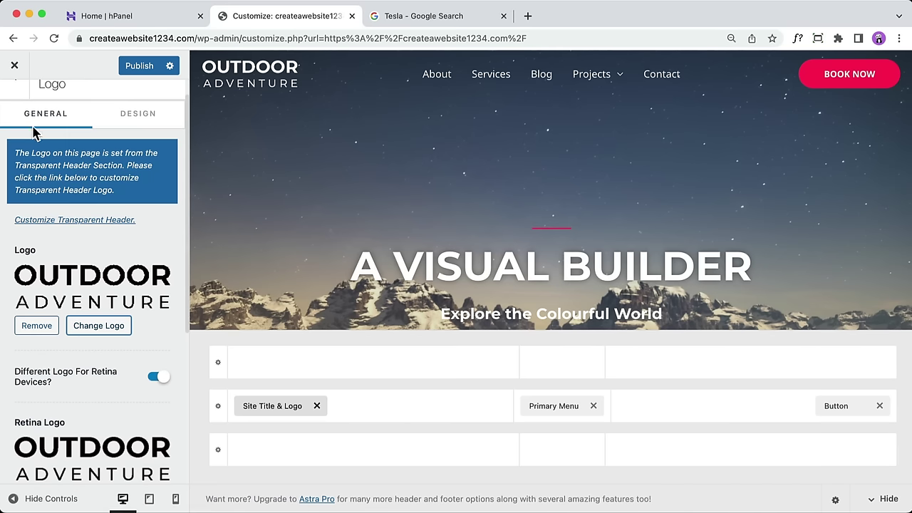
pyautogui.scroll(-1, 71, 252)
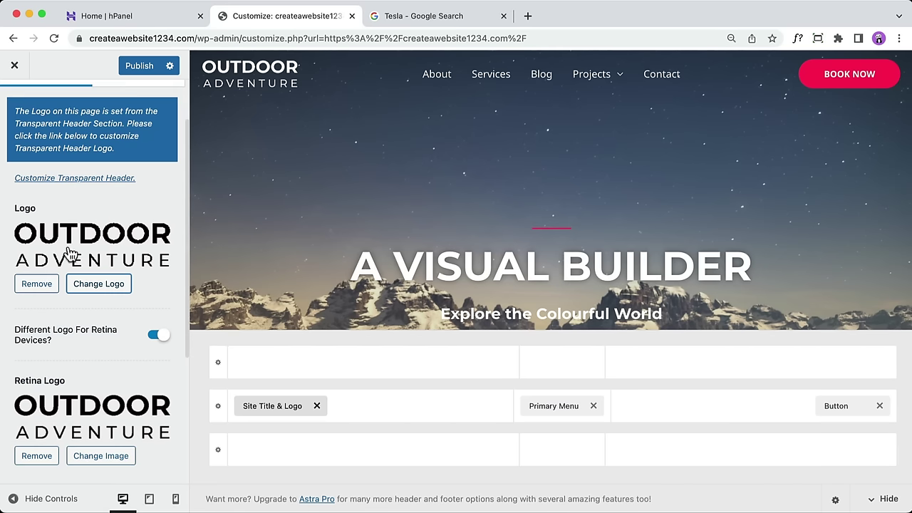
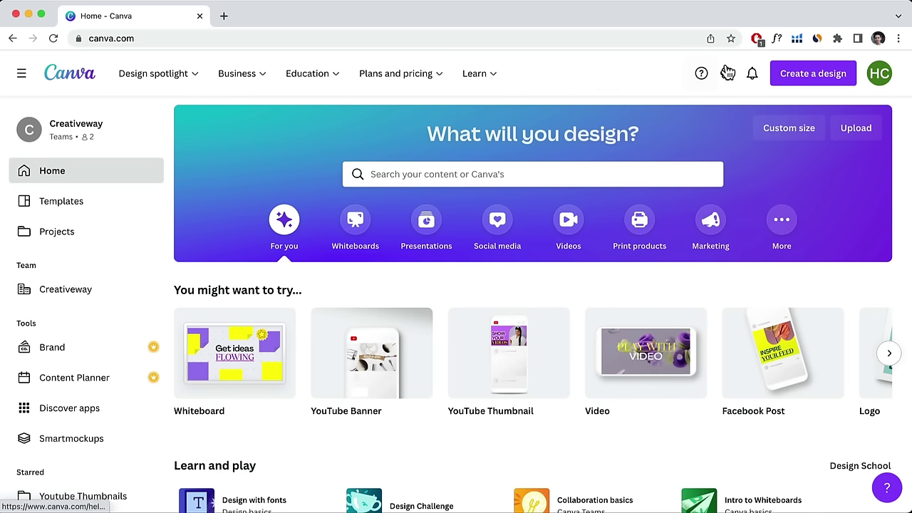
# Create a new blank Canva design at a custom size of 500 px wide by 100 px high
pyautogui.click(808, 82)
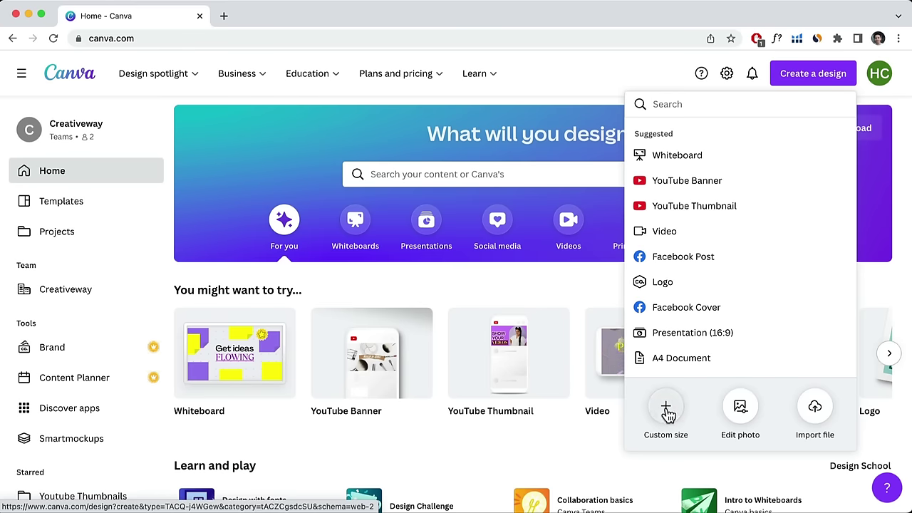
pyautogui.click(666, 412)
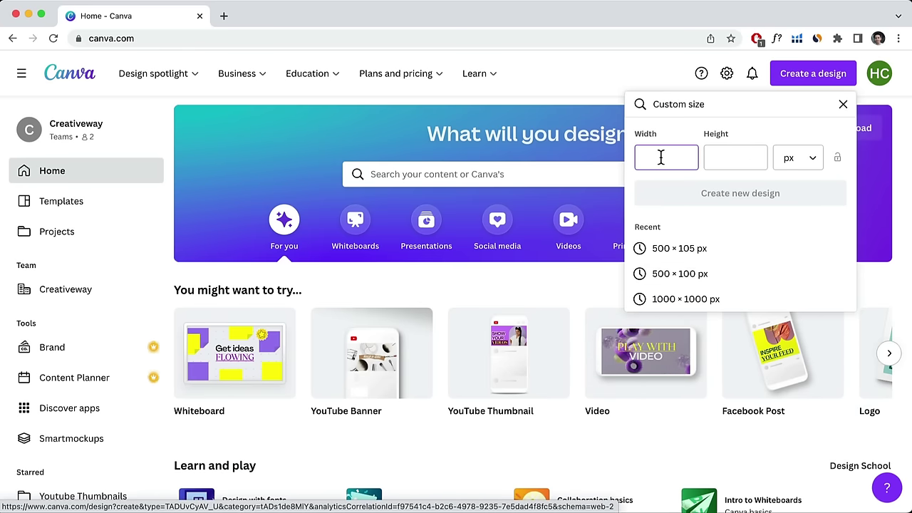
pyautogui.write('500')
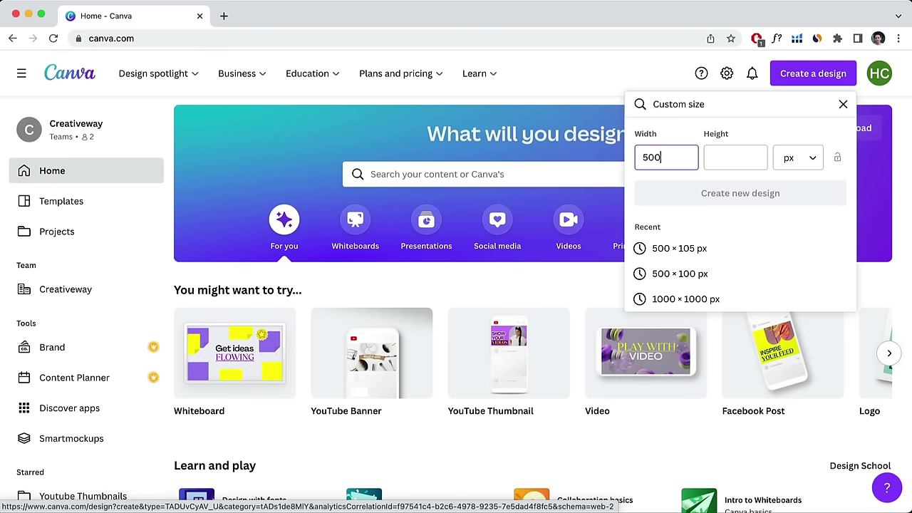
pyautogui.click(713, 155)
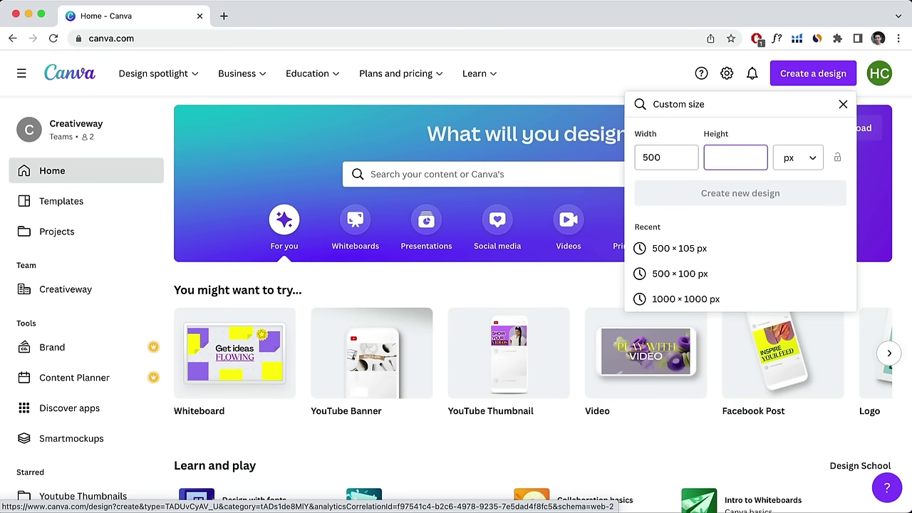
pyautogui.write('100')
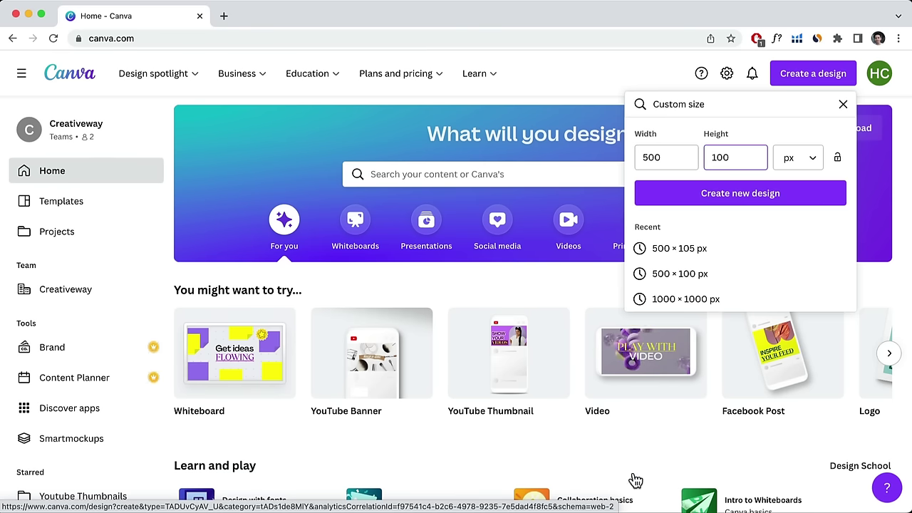
pyautogui.click(29, 14)
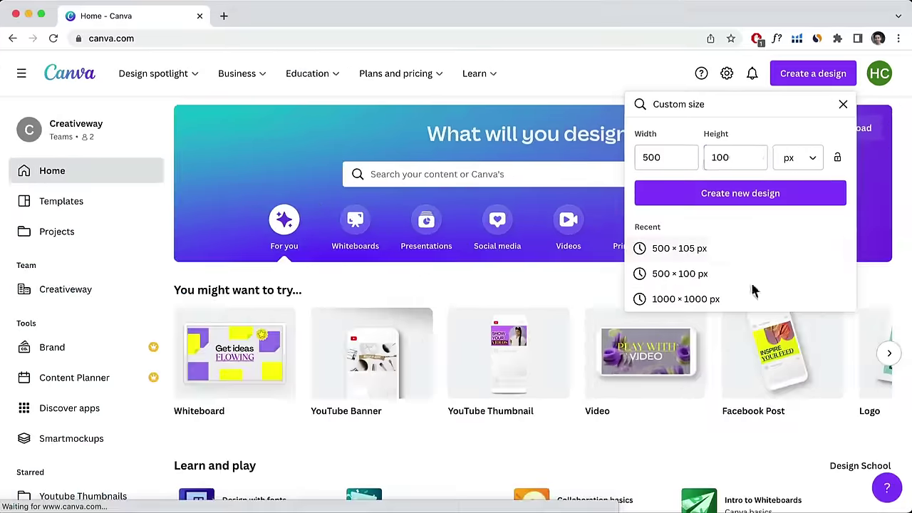
pyautogui.click(674, 156)
pyautogui.moveTo(674, 156); pyautogui.dragTo(644, 157)
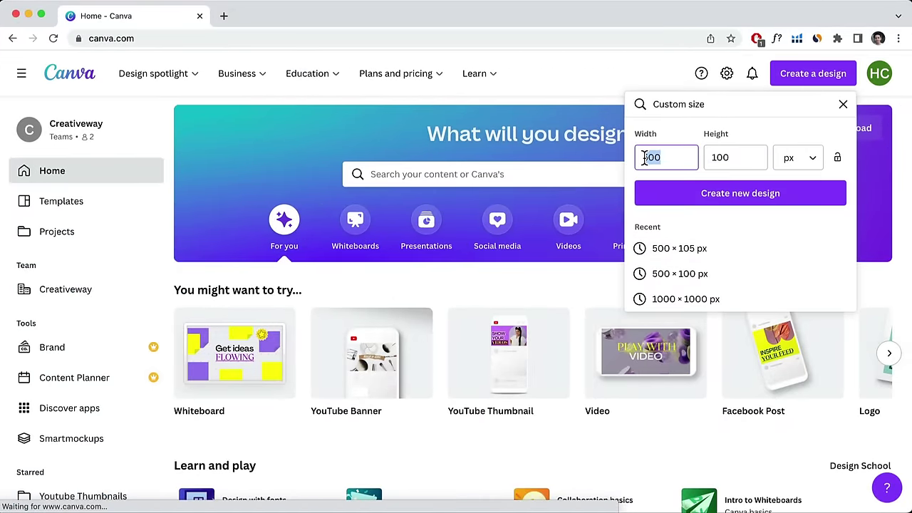
pyautogui.moveTo(728, 157); pyautogui.dragTo(711, 157)
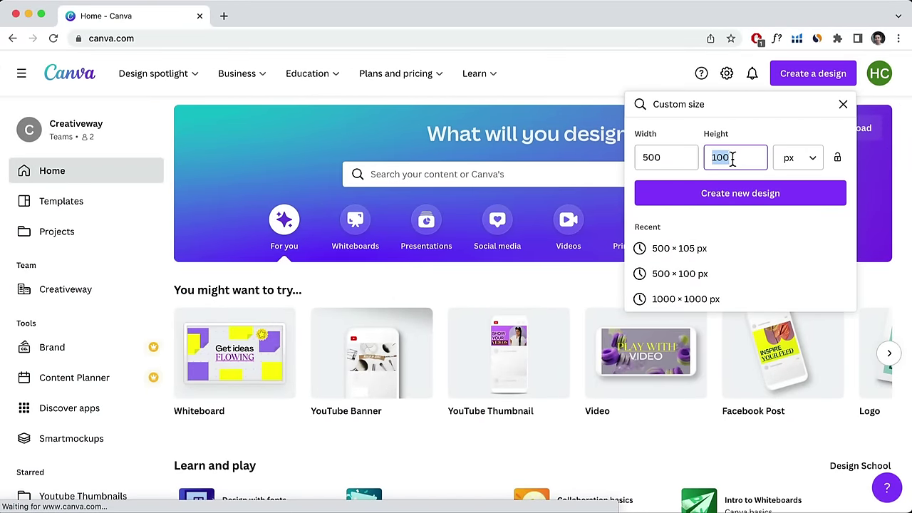
pyautogui.click(708, 189)
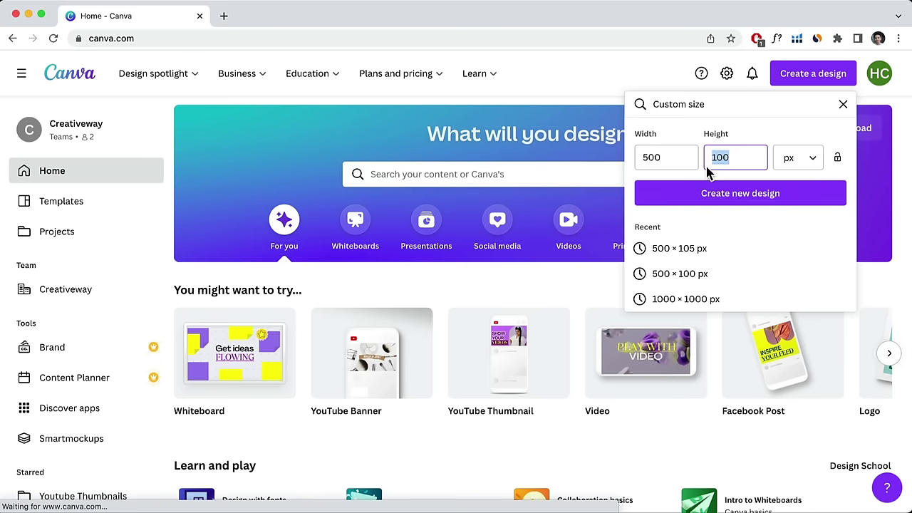
pyautogui.click(741, 203)
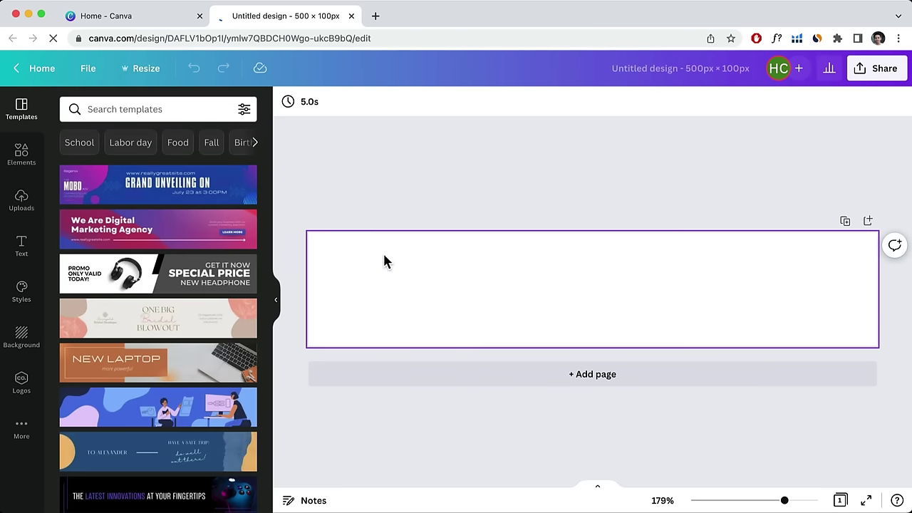
# Add a heading to the page and replace its placeholder text with the owner's name
pyautogui.click(22, 152)
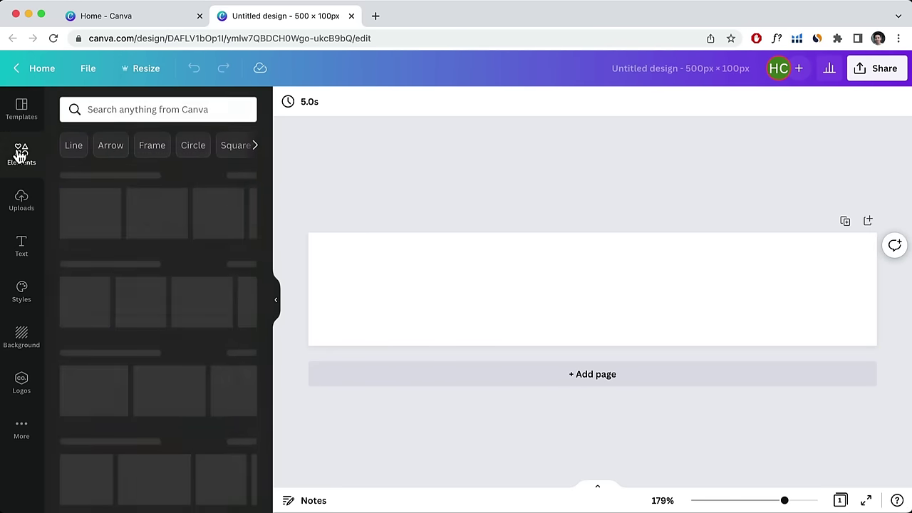
pyautogui.scroll(-10, 119, 251)
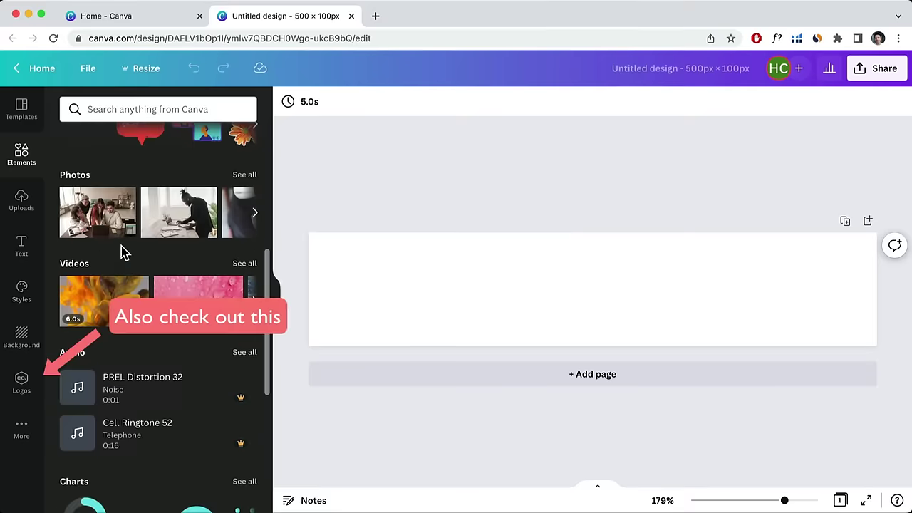
pyautogui.scroll(10, 120, 256)
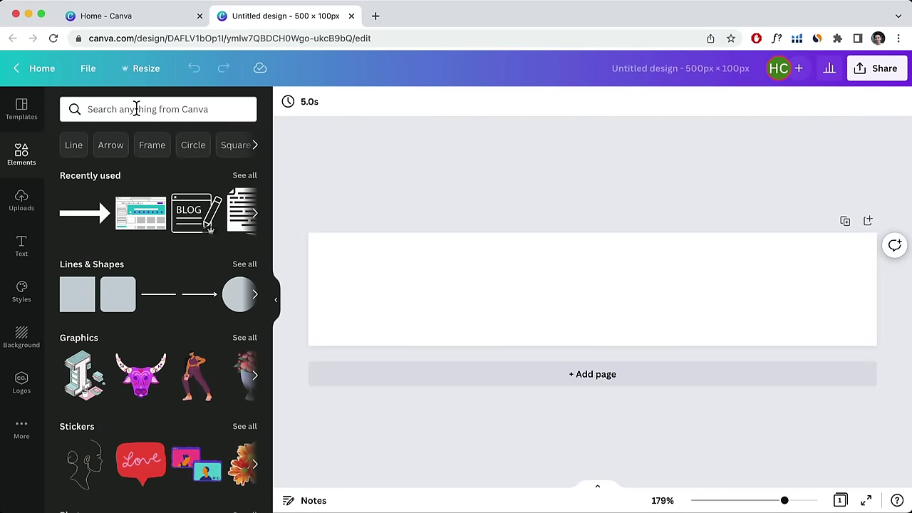
pyautogui.click(22, 244)
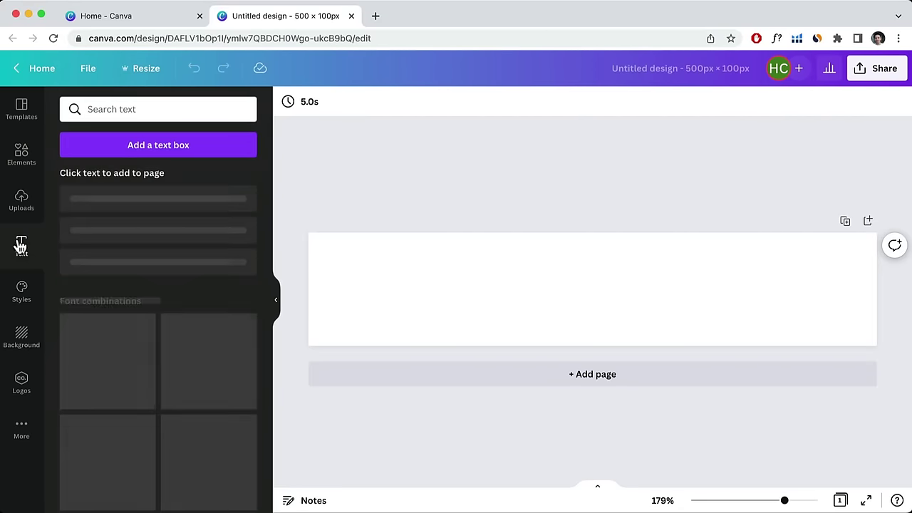
pyautogui.moveTo(111, 207); pyautogui.dragTo(456, 267)
pyautogui.doubleClick(748, 298)
pyautogui.moveTo(748, 298); pyautogui.dragTo(433, 296)
pyautogui.write('HOGAN CHUA')
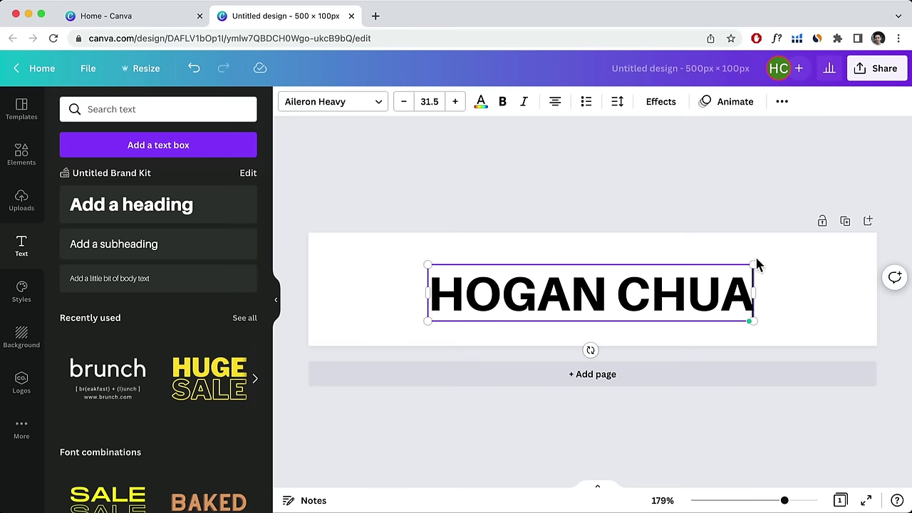
# Enlarge and reposition the name heading to span nearly the full 500 px width
pyautogui.moveTo(754, 263); pyautogui.dragTo(891, 240)
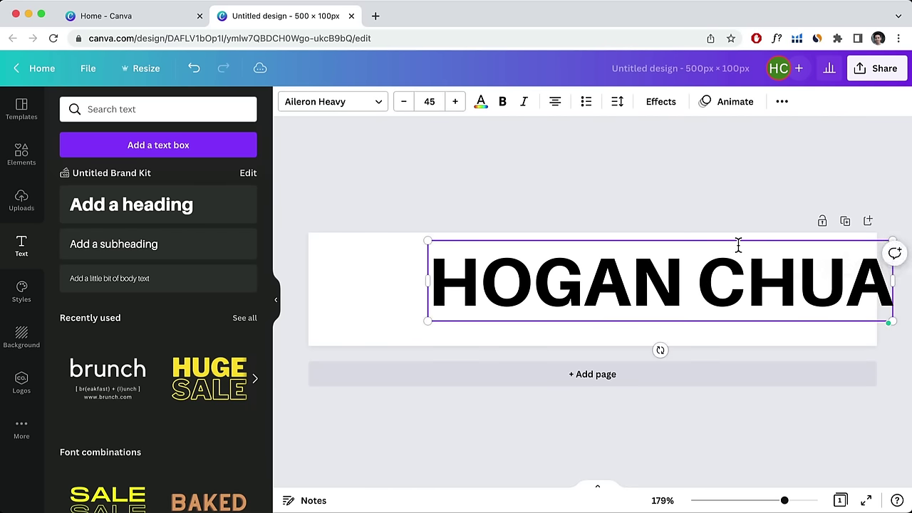
pyautogui.press('Escape')
pyautogui.moveTo(737, 285); pyautogui.dragTo(635, 285)
pyautogui.moveTo(786, 325); pyautogui.dragTo(876, 340)
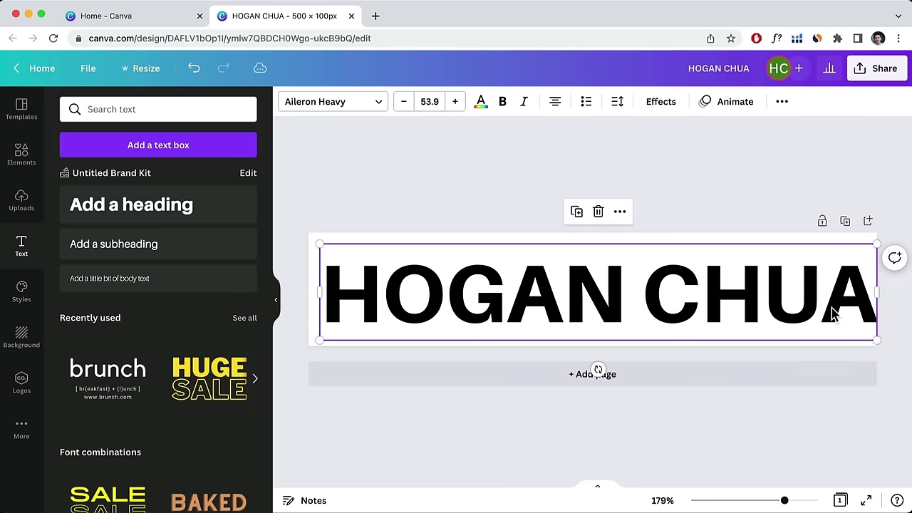
pyautogui.moveTo(833, 307); pyautogui.dragTo(868, 338)
pyautogui.click(895, 339)
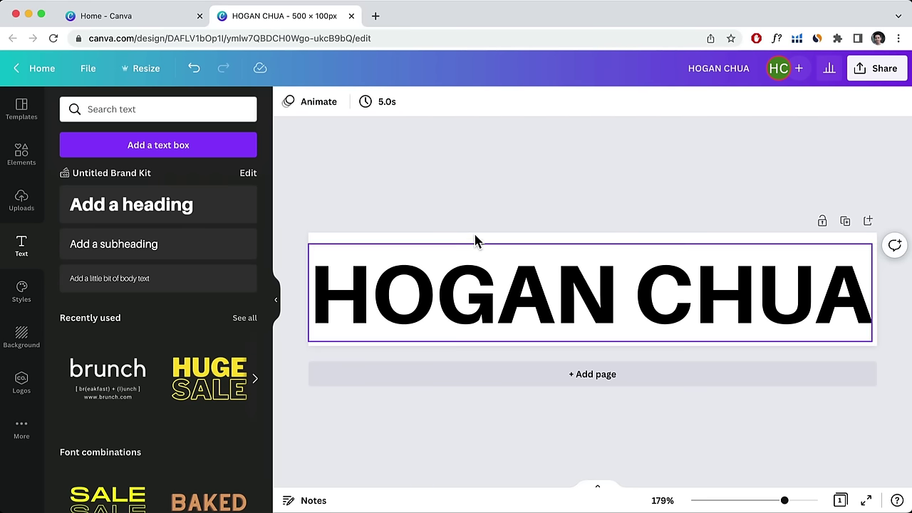
# Resize the design to 500 × 70 px
pyautogui.click(143, 71)
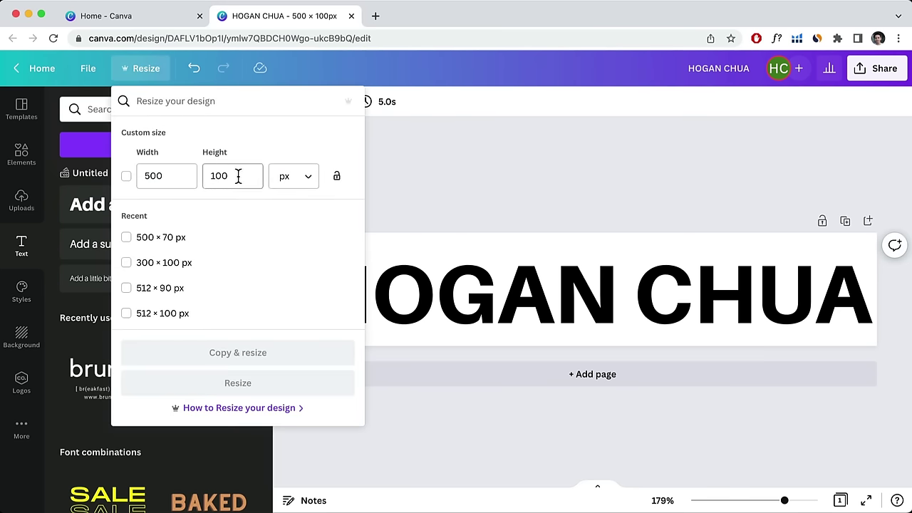
pyautogui.moveTo(237, 177); pyautogui.dragTo(213, 179)
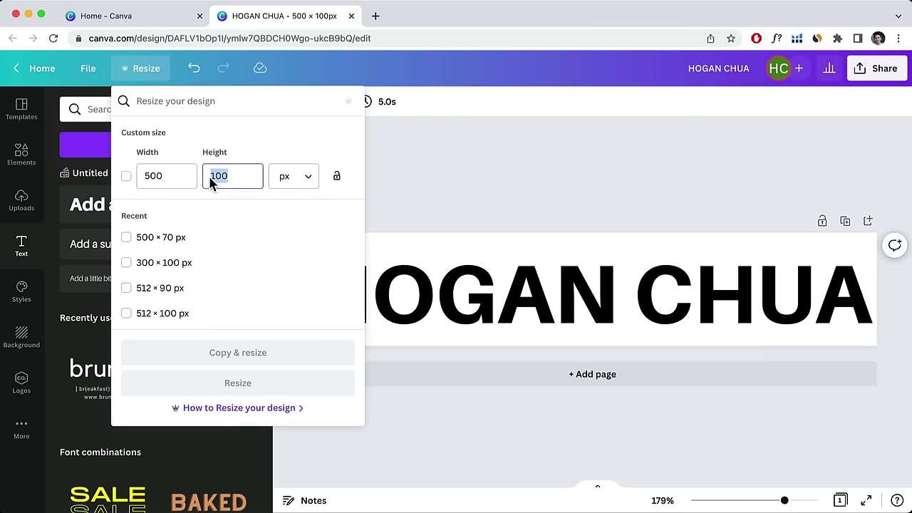
pyautogui.write('70')
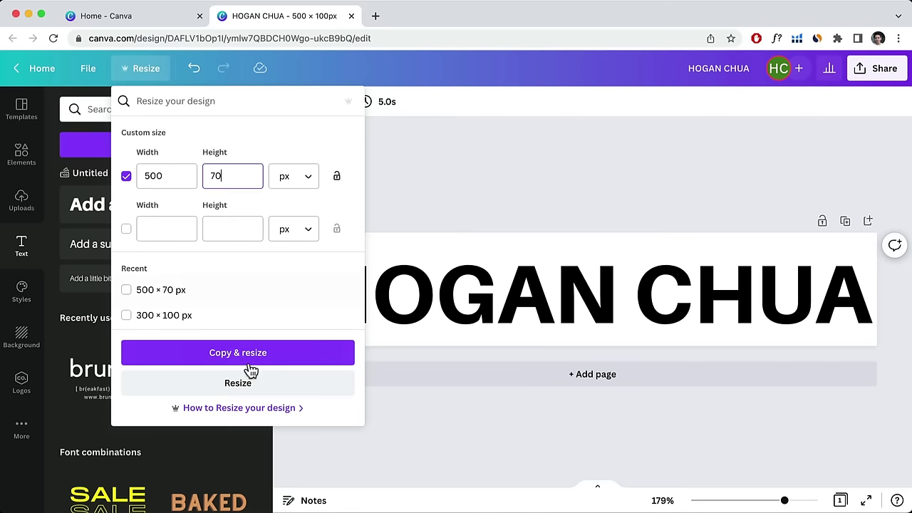
pyautogui.click(253, 386)
# Refit the name heading to fill the 70 px-high page, then duplicate the page
pyautogui.click(557, 296)
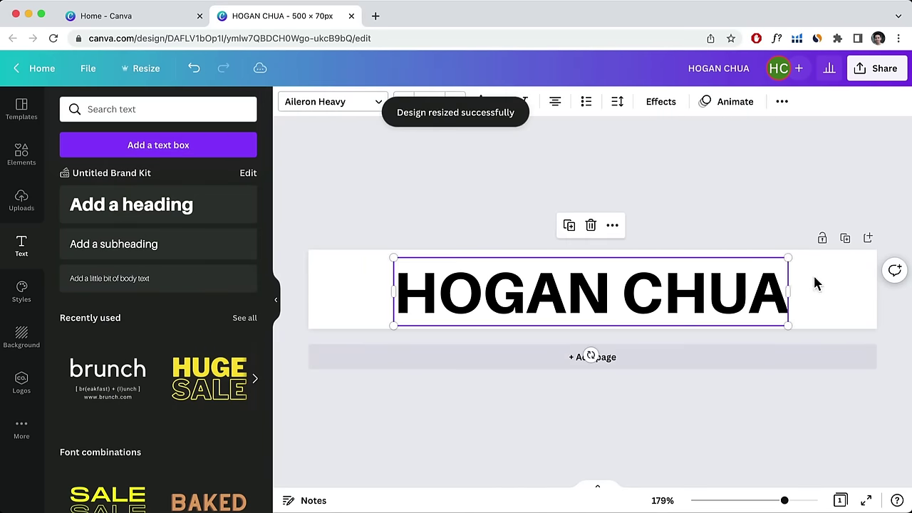
pyautogui.moveTo(788, 257); pyautogui.dragTo(883, 245)
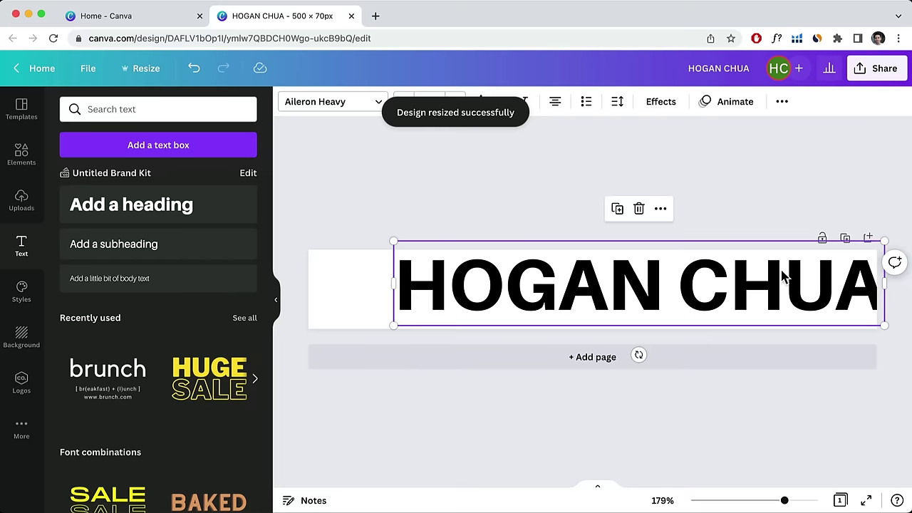
pyautogui.moveTo(793, 276); pyautogui.dragTo(712, 275)
pyautogui.moveTo(805, 327); pyautogui.dragTo(870, 341)
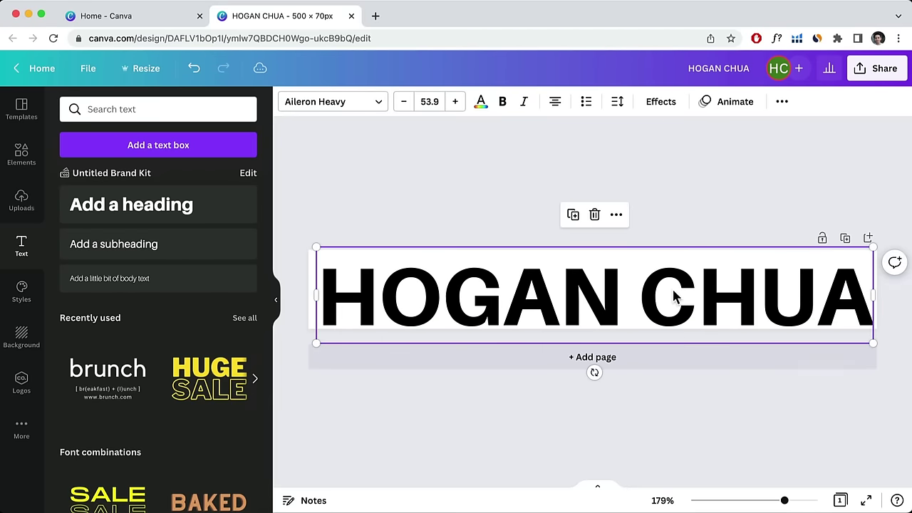
pyautogui.moveTo(677, 279); pyautogui.dragTo(674, 268)
pyautogui.moveTo(308, 238); pyautogui.dragTo(306, 236)
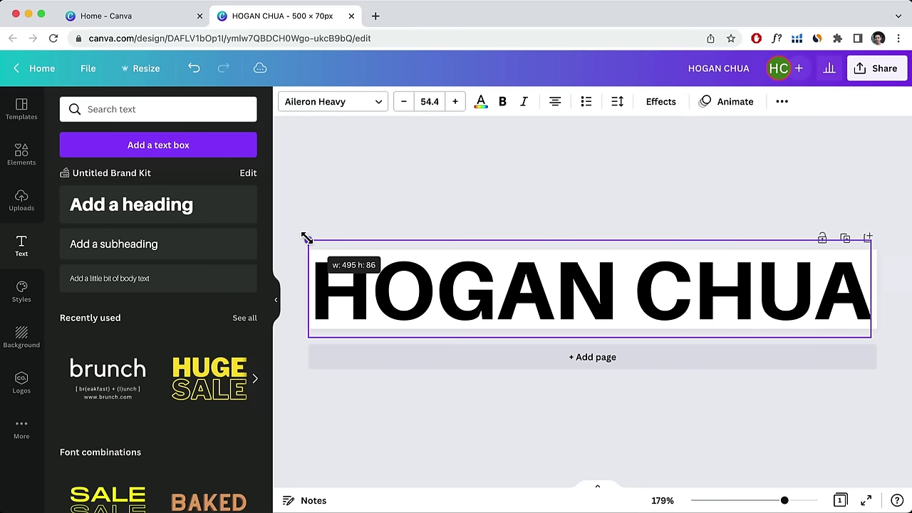
pyautogui.click(432, 192)
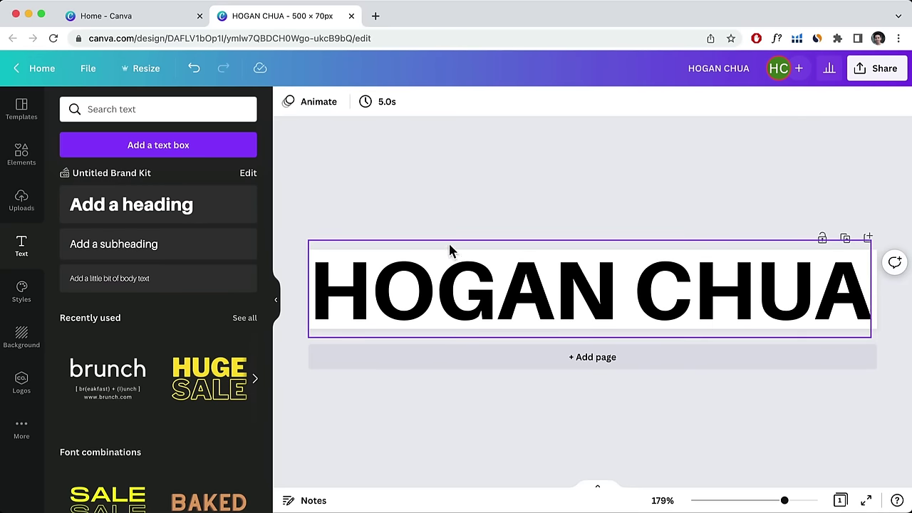
pyautogui.click(846, 239)
pyautogui.click(622, 347)
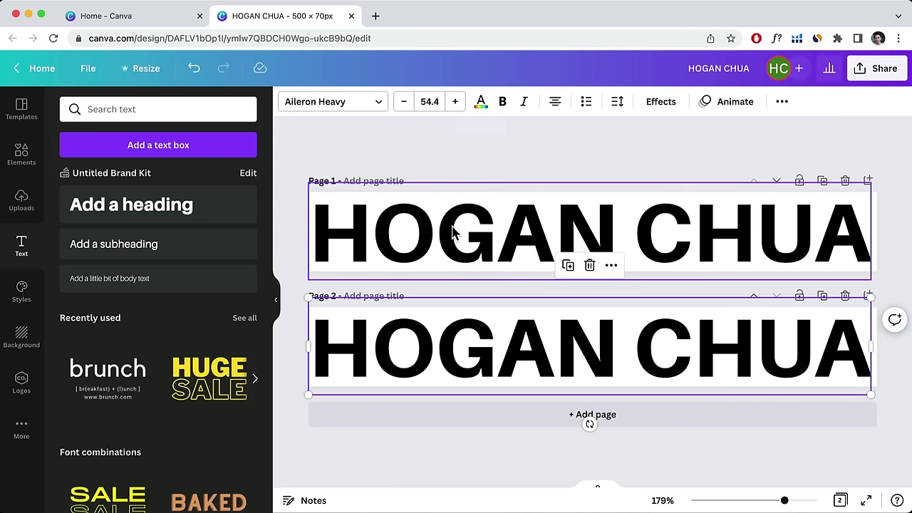
# Make the heading on the copied page white
pyautogui.click(481, 101)
pyautogui.click(144, 171)
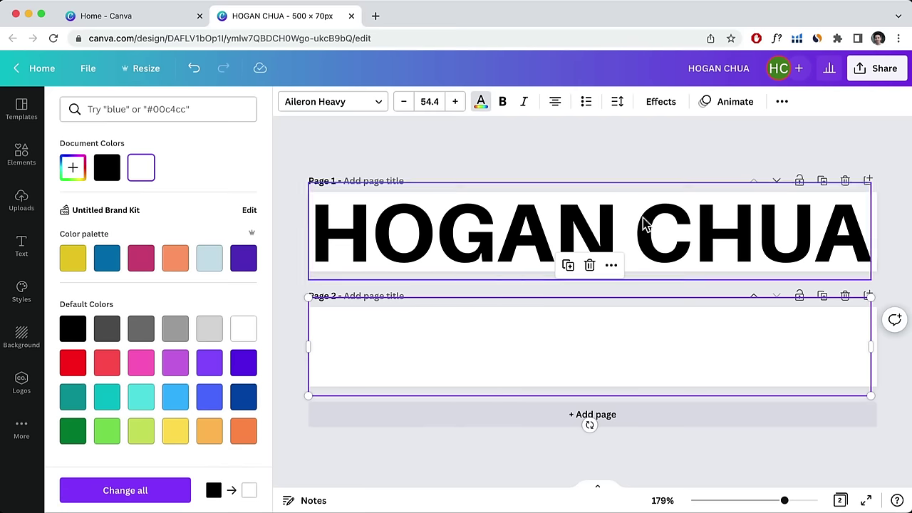
pyautogui.press('Escape')
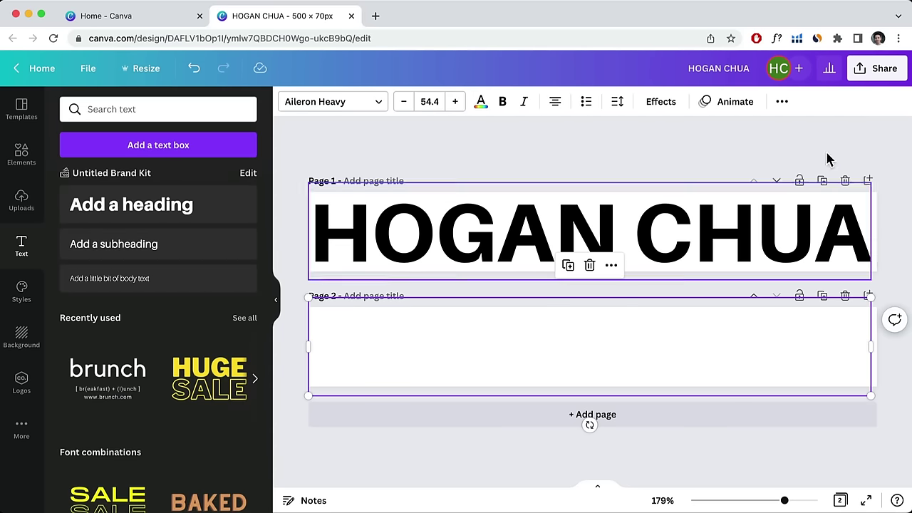
# Download the design as PNG with a transparent background
pyautogui.click(875, 71)
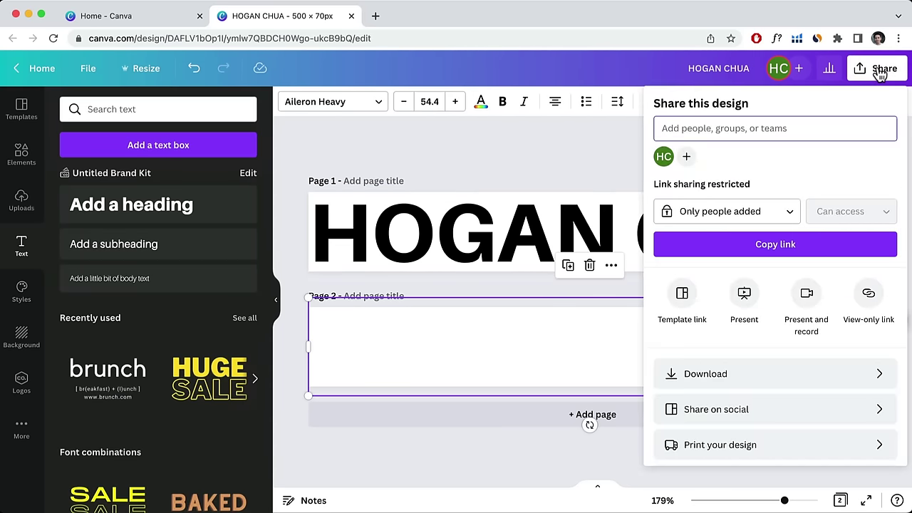
pyautogui.click(735, 378)
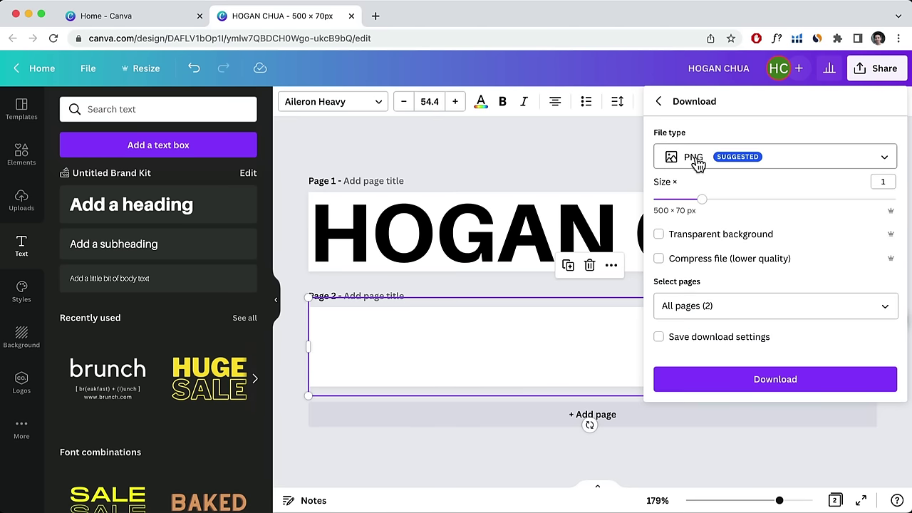
pyautogui.click(658, 235)
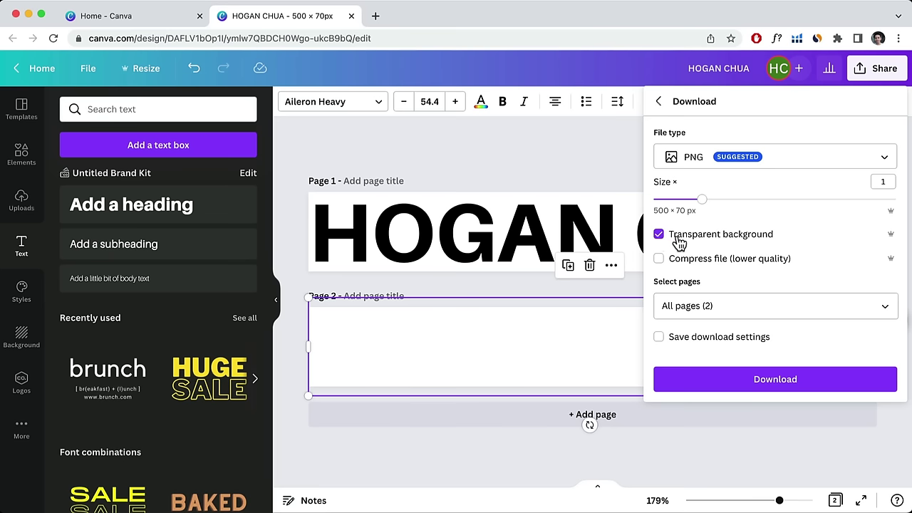
pyautogui.click(805, 393)
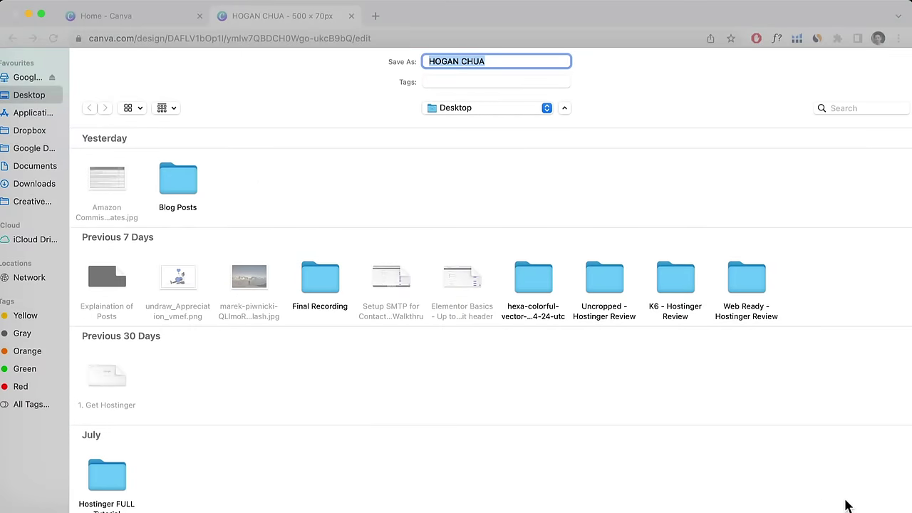
# Save the download to the Desktop, check 1.png and 2.png, then minimize the folder window
pyautogui.press('Return')
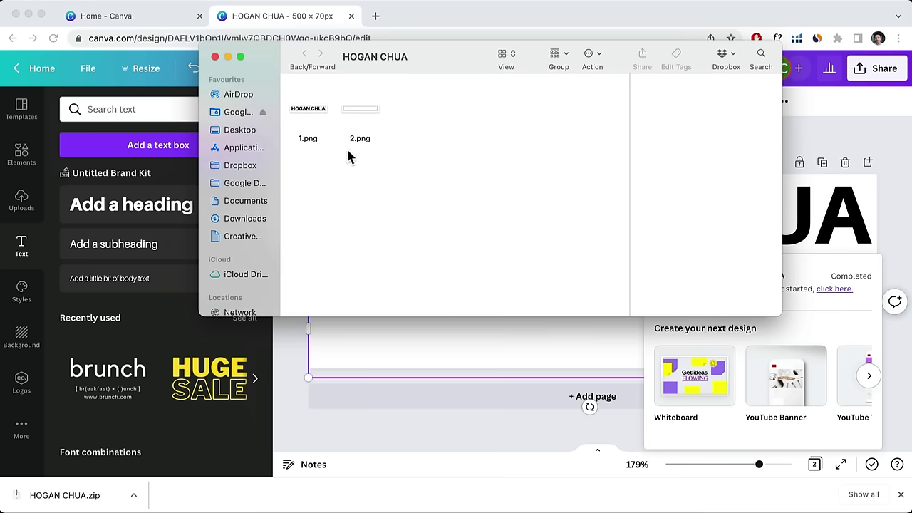
pyautogui.moveTo(408, 163); pyautogui.dragTo(302, 107)
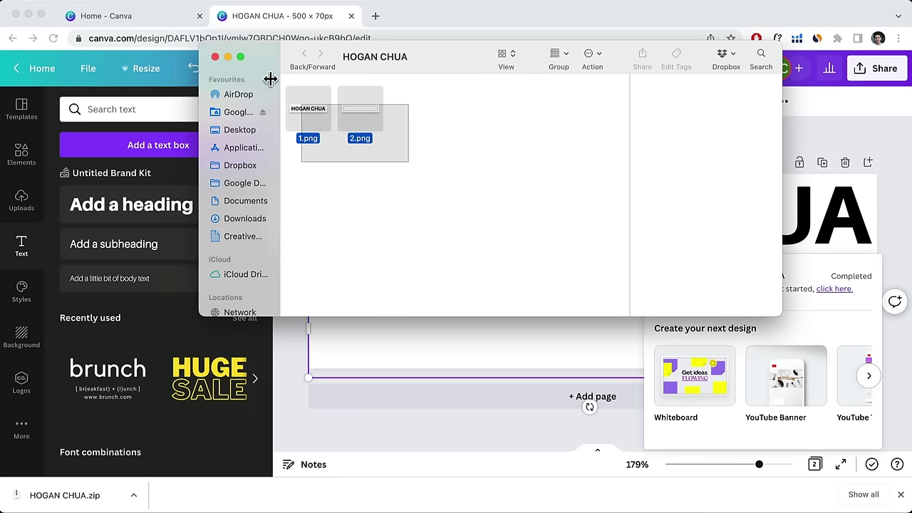
pyautogui.click(228, 57)
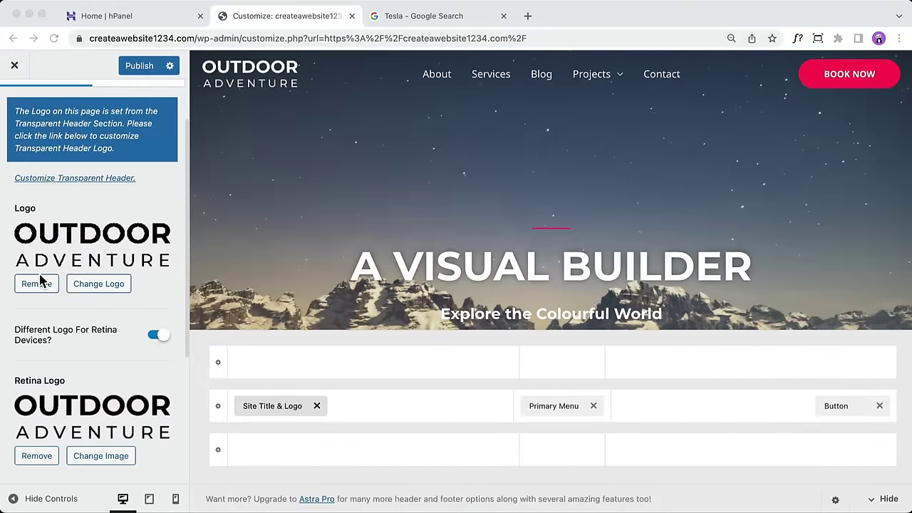
# Upload 1.png and choose it as the new site logo
pyautogui.click(83, 288)
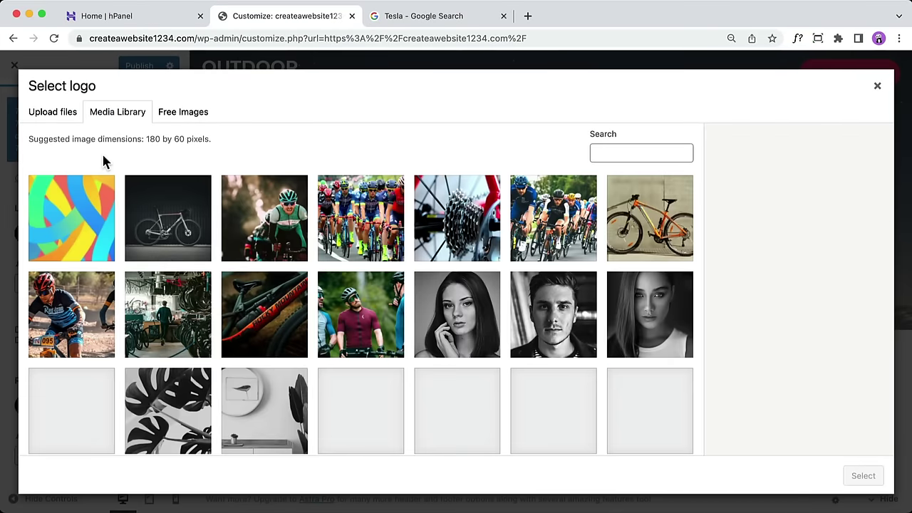
pyautogui.click(51, 113)
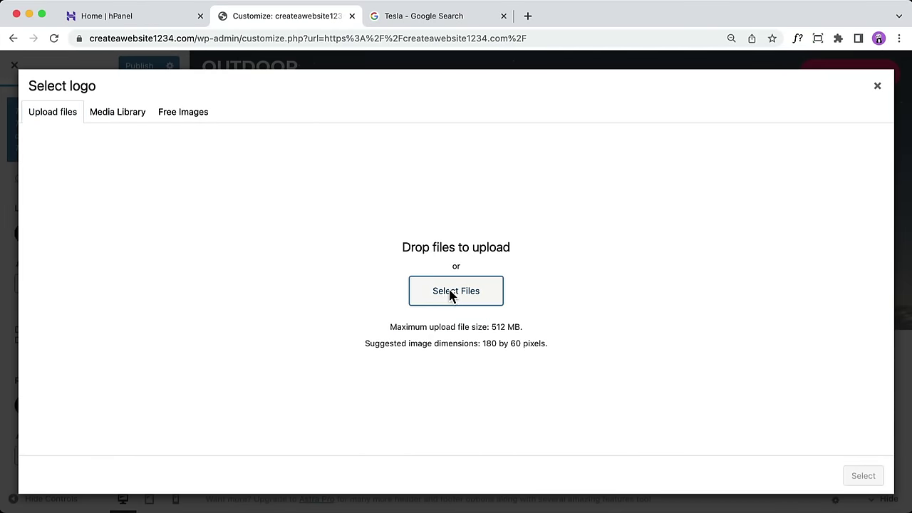
pyautogui.click(450, 292)
pyautogui.click(93, 143)
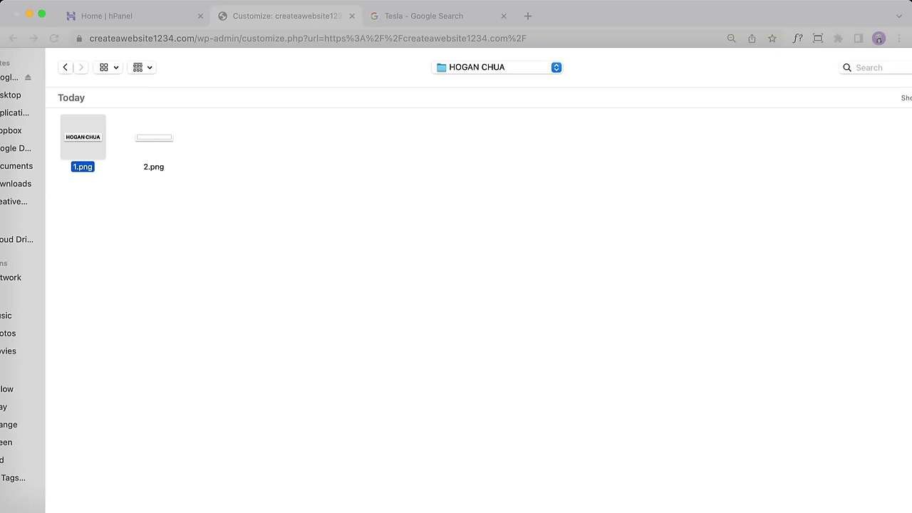
pyautogui.doubleClick(82, 138)
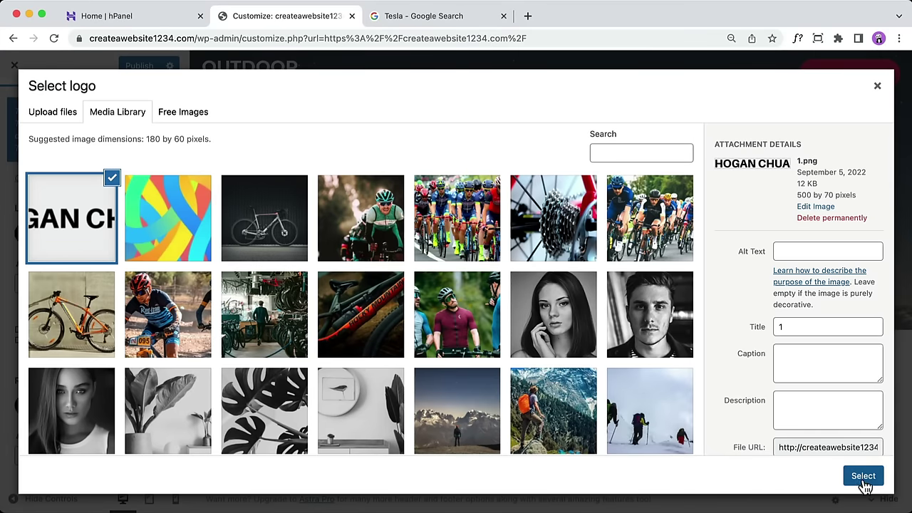
pyautogui.click(861, 475)
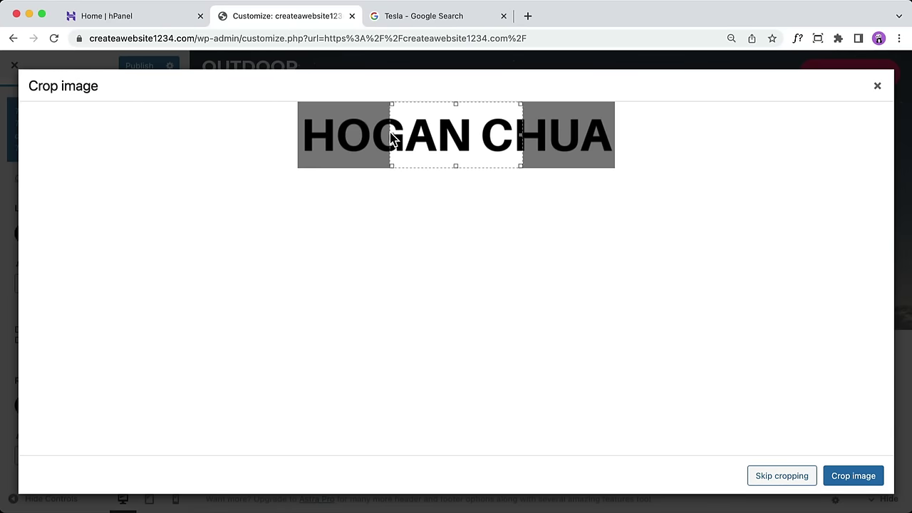
# Use the whole image uncropped as the logo and turn off the separate retina logo
pyautogui.moveTo(391, 133); pyautogui.dragTo(270, 128)
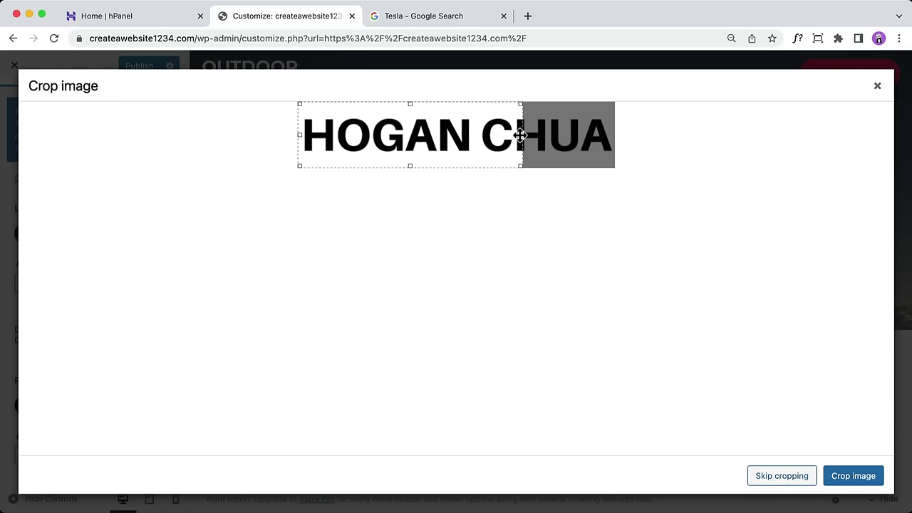
pyautogui.moveTo(522, 138); pyautogui.dragTo(700, 193)
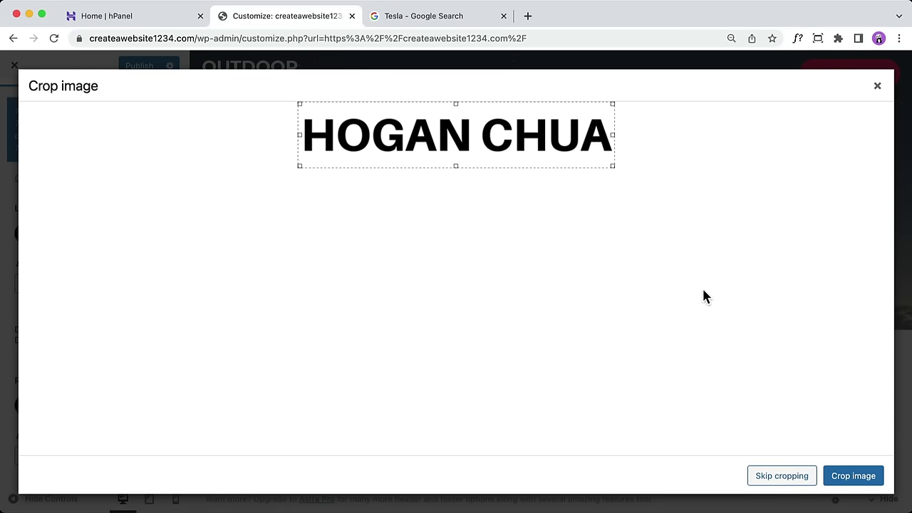
pyautogui.click(781, 476)
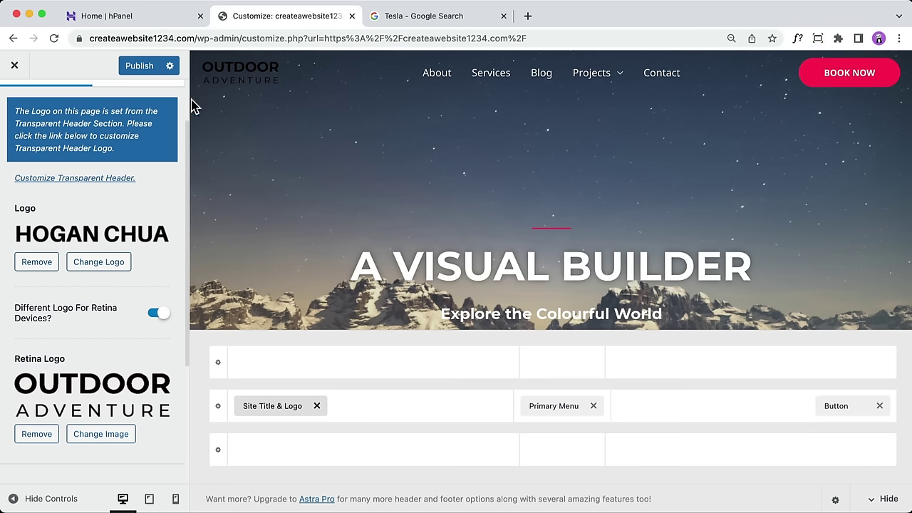
pyautogui.click(160, 320)
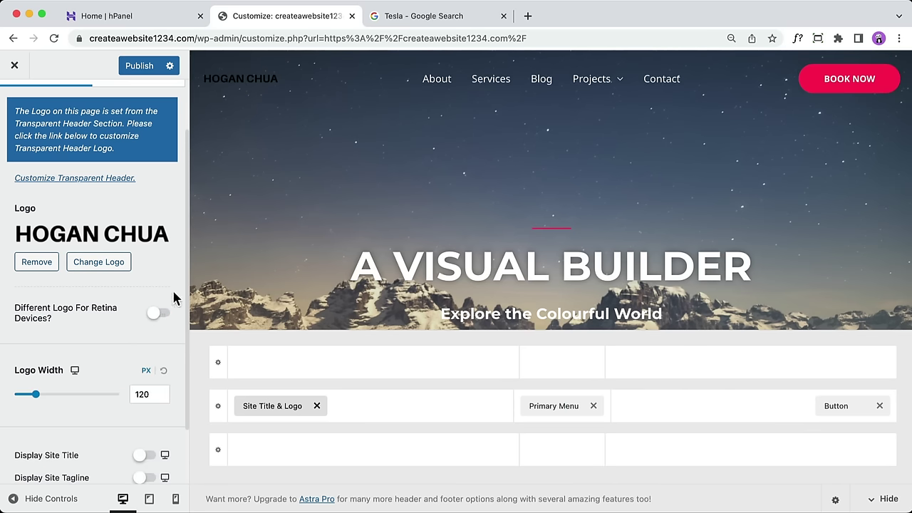
# Increase the logo width from 120 to 150 px
pyautogui.click(147, 394)
pyautogui.moveTo(35, 394); pyautogui.dragTo(43, 396)
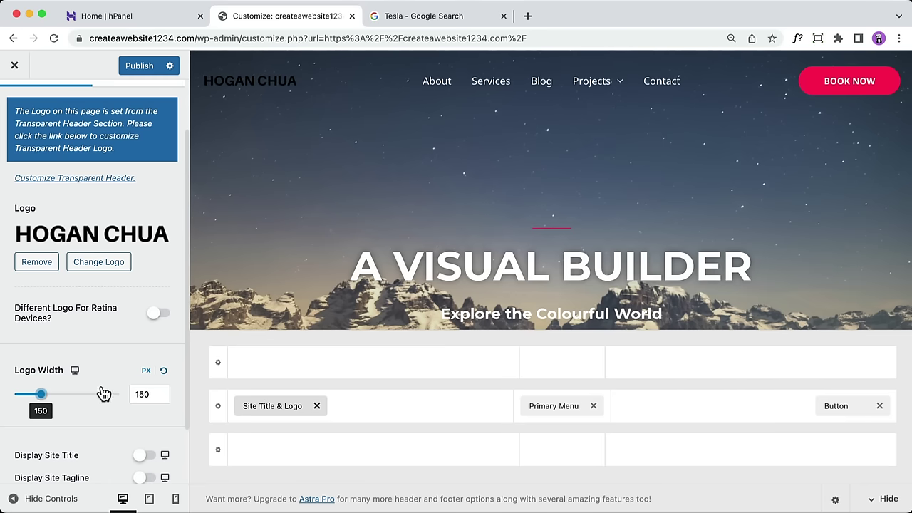
pyautogui.scroll(-2, 120, 335)
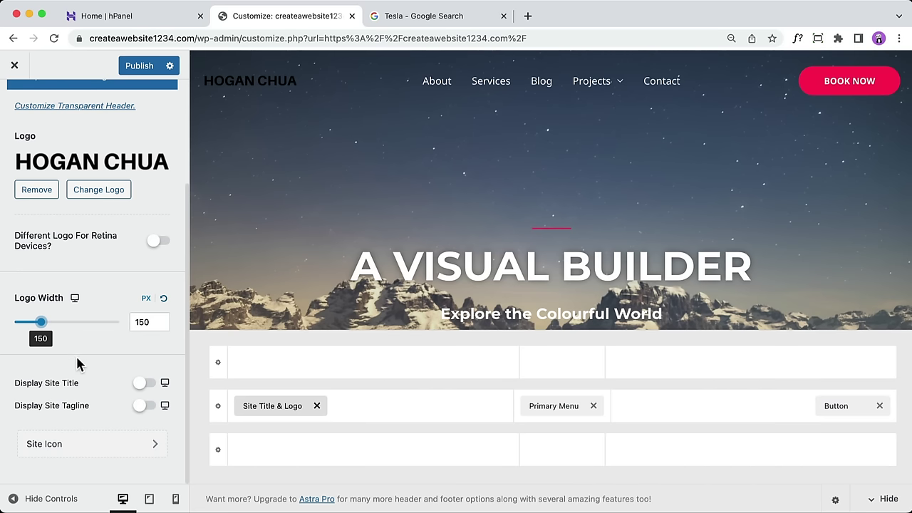
# Show the site title and rename it to 'Freelance Web Designer'
pyautogui.click(142, 383)
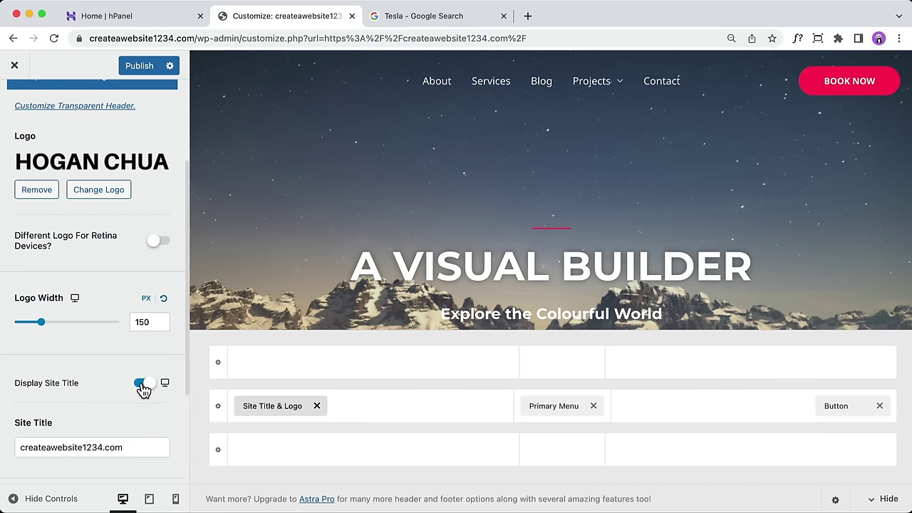
pyautogui.scroll(-2, 128, 392)
pyautogui.moveTo(151, 361); pyautogui.dragTo(15, 366)
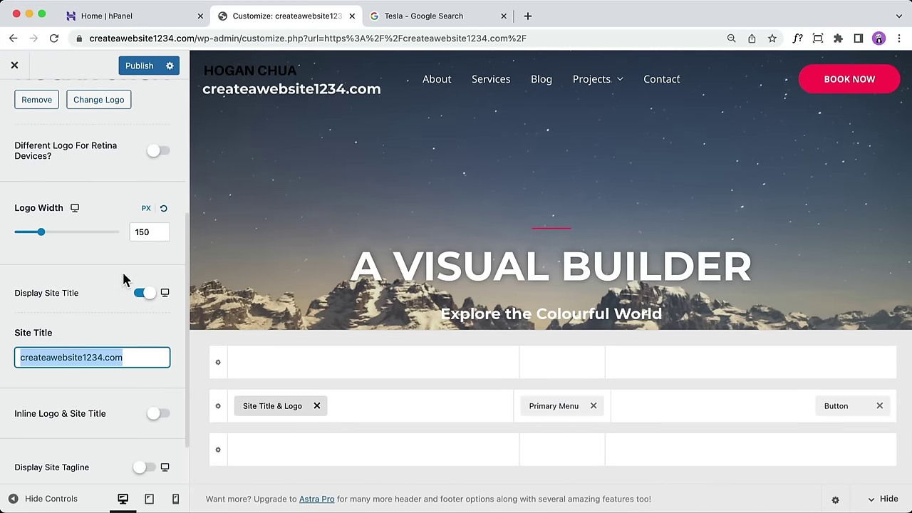
pyautogui.write('Free')
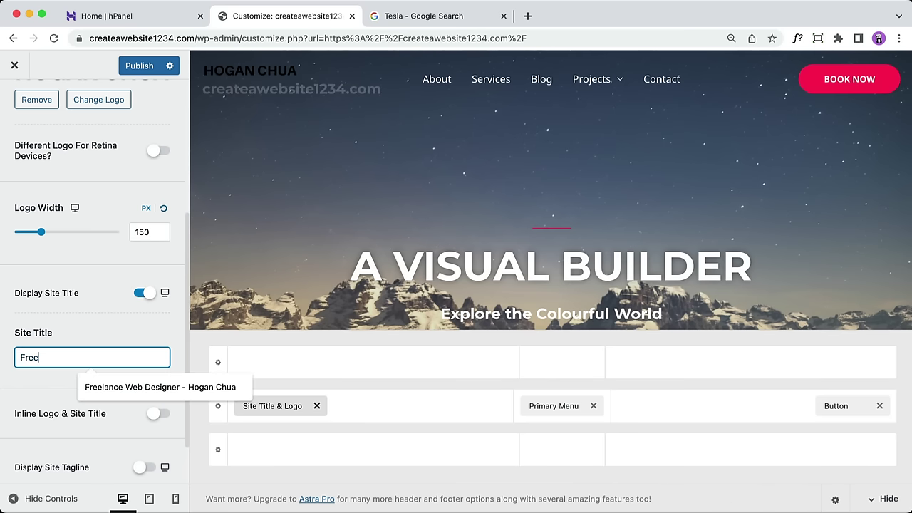
pyautogui.press('Down')
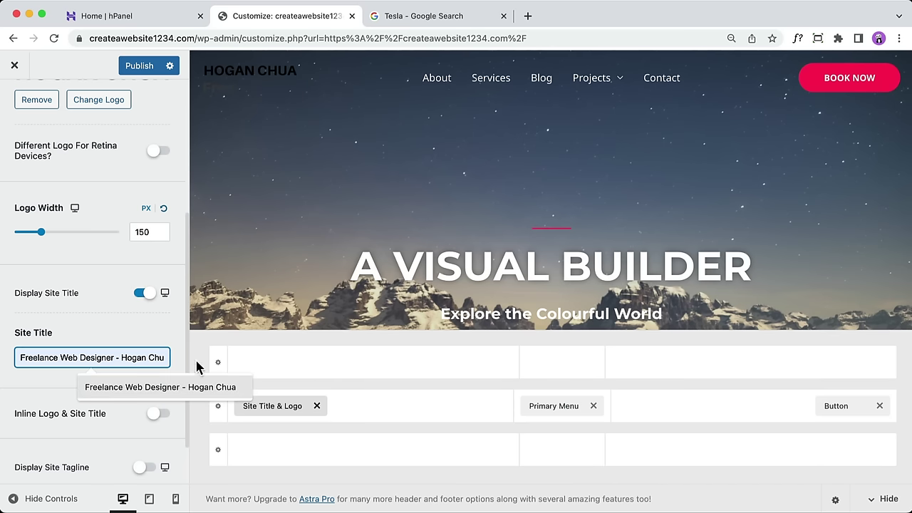
pyautogui.click(153, 387)
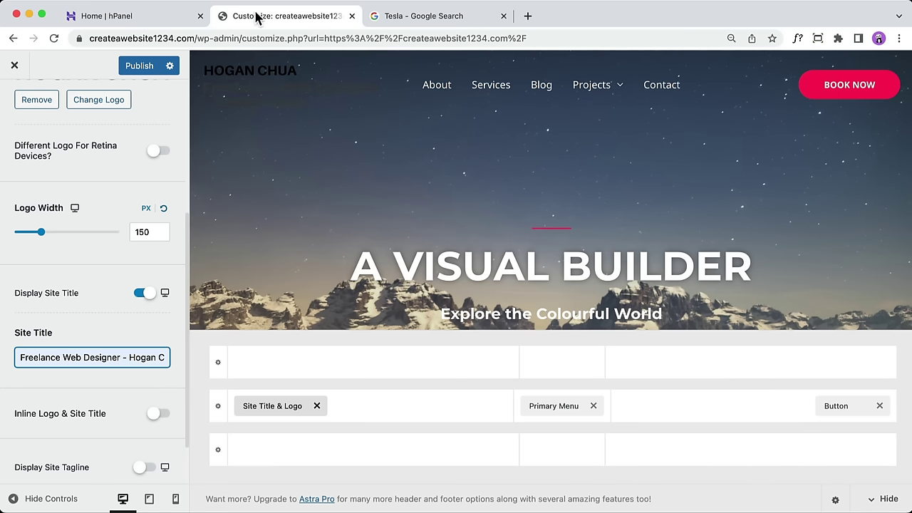
# Delete the default tagline and hide both the tagline and site title from the header
pyautogui.click(403, 16)
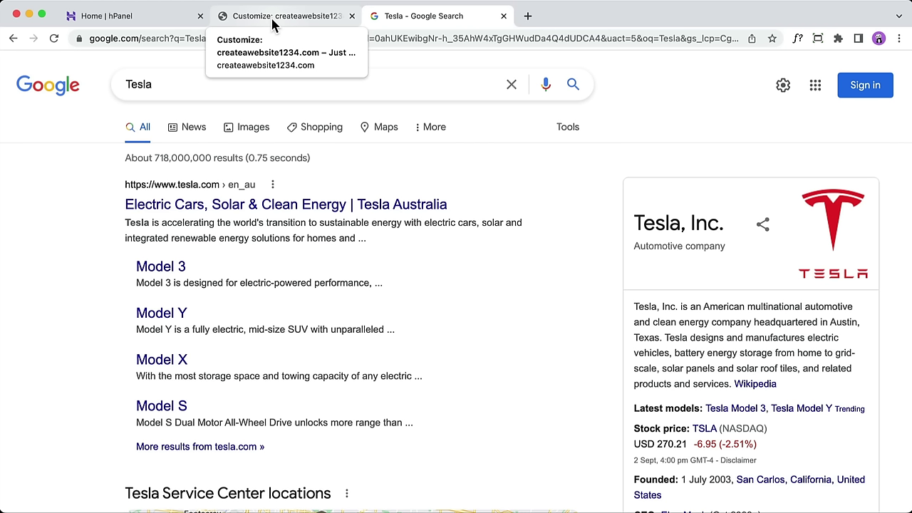
pyautogui.click(275, 21)
pyautogui.scroll(-3, 89, 389)
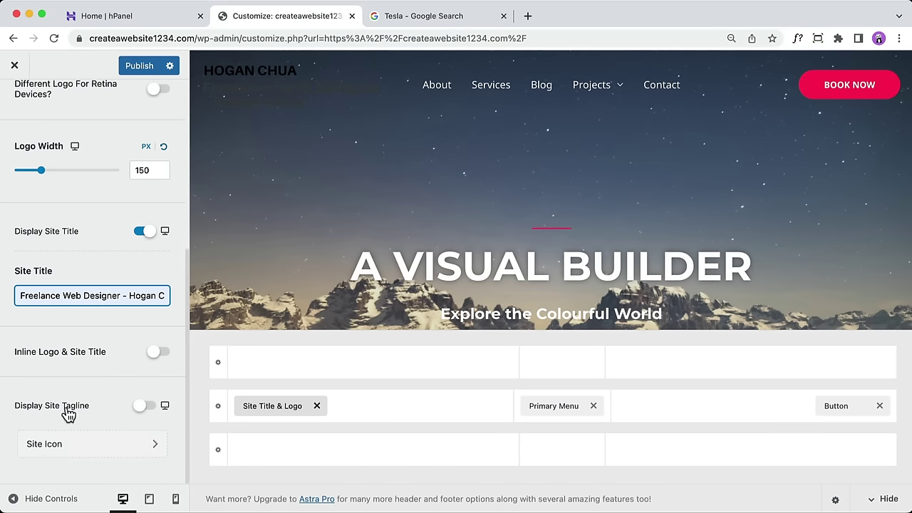
pyautogui.click(141, 406)
pyautogui.scroll(-3, 132, 405)
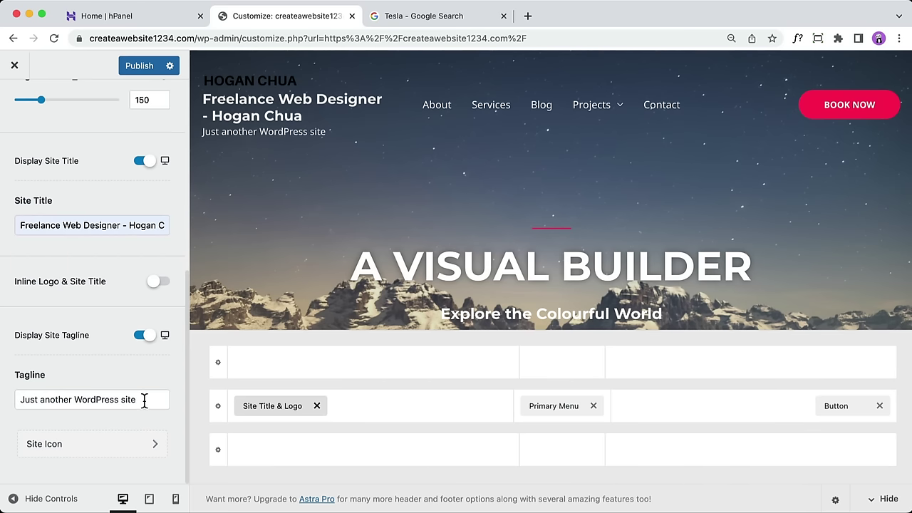
pyautogui.moveTo(144, 400); pyautogui.dragTo(1, 401)
pyautogui.press('BackSpace')
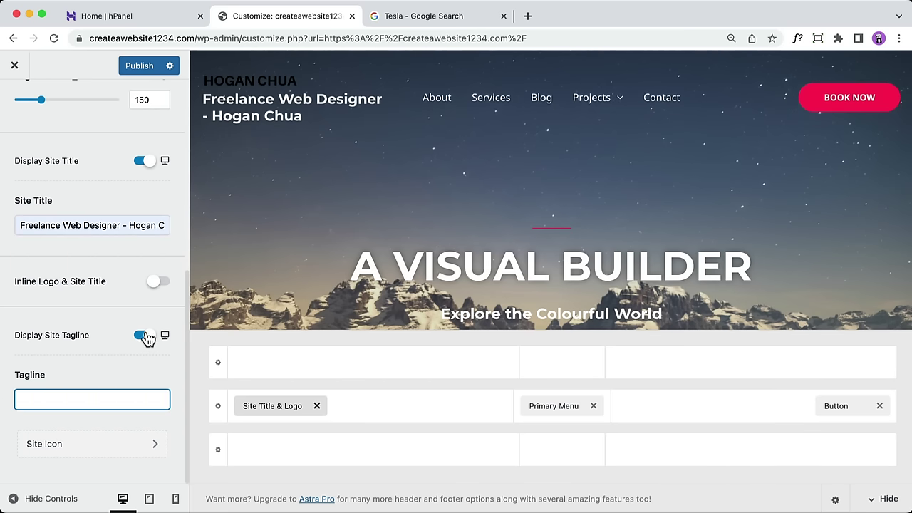
pyautogui.click(143, 336)
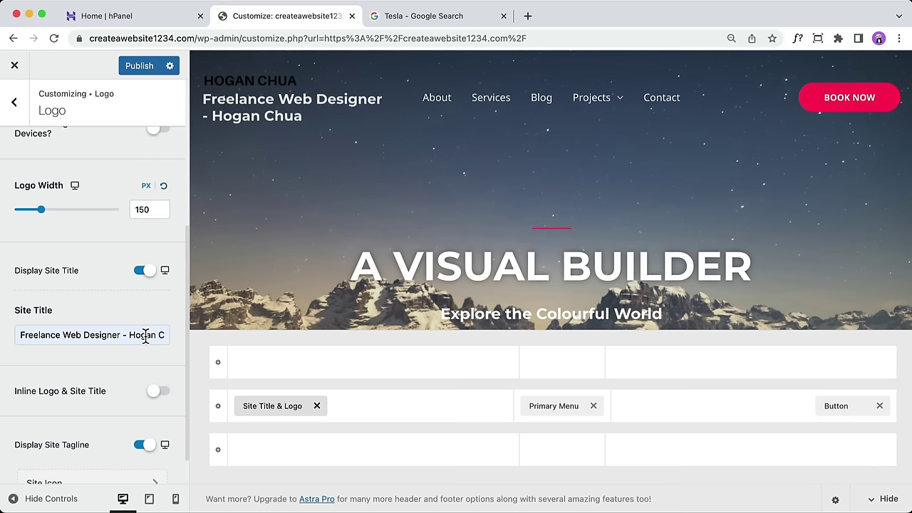
pyautogui.click(144, 273)
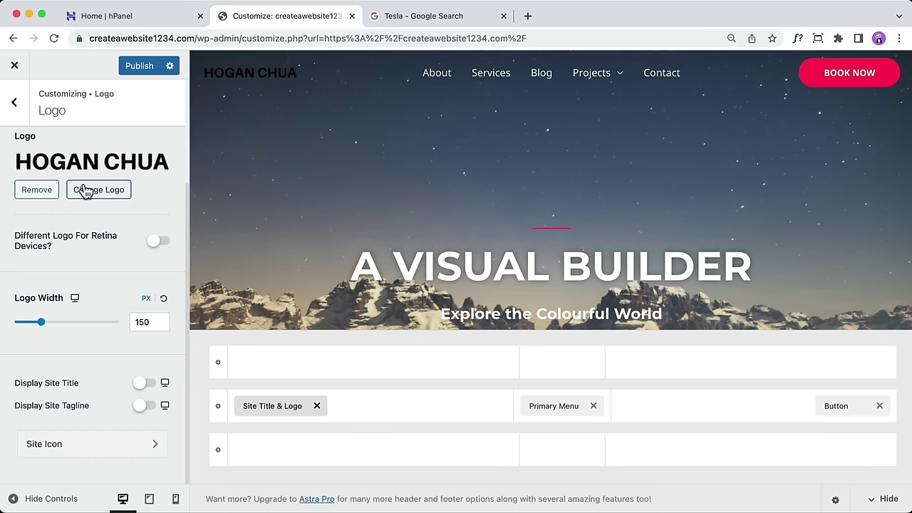
# Publish the header changes, exit the Customizer, and reopen it from the admin bar
pyautogui.click(138, 68)
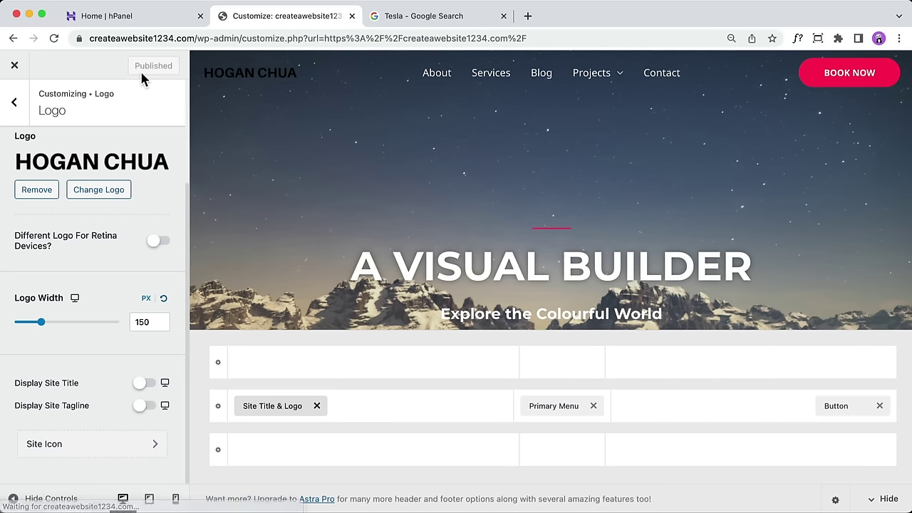
pyautogui.click(15, 65)
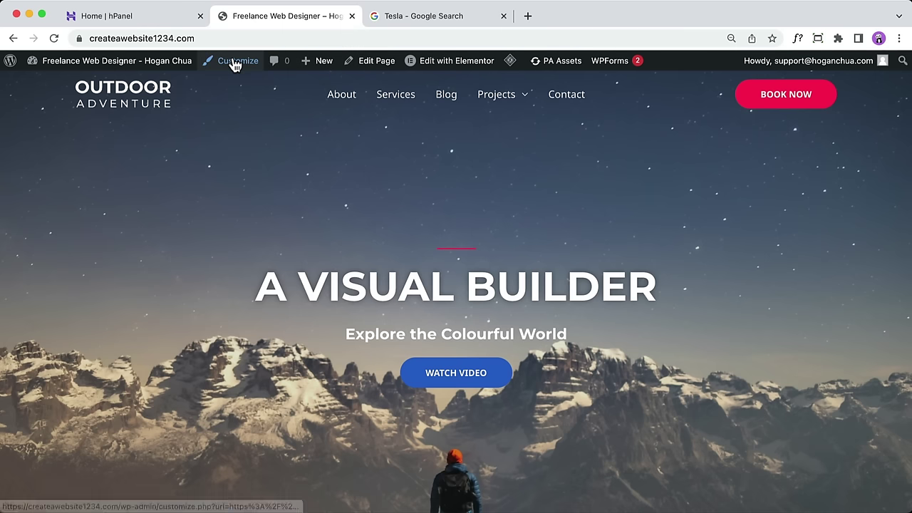
pyautogui.click(227, 66)
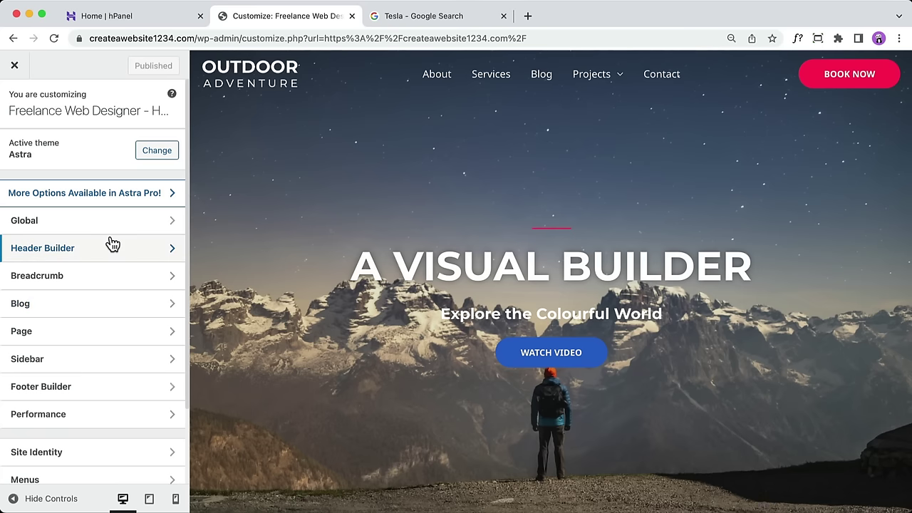
# Upload 2.png and set it as the transparent header logo
pyautogui.click(97, 251)
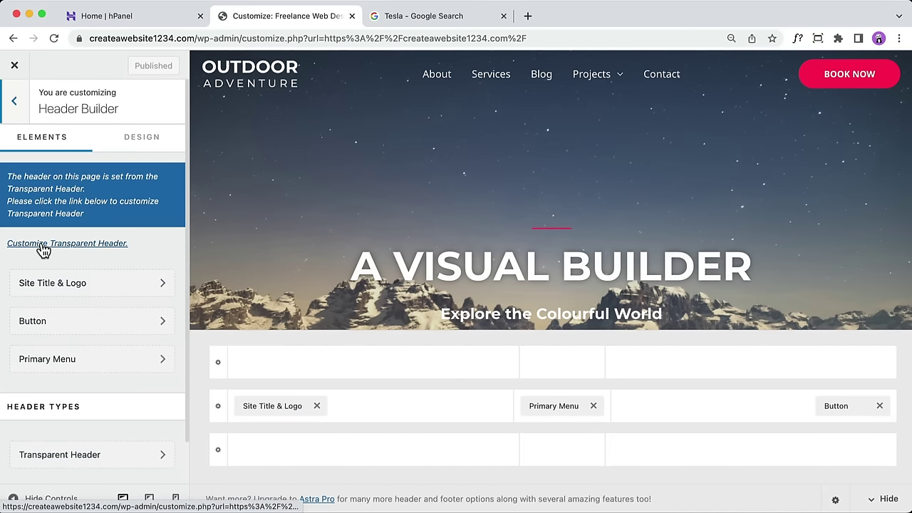
pyautogui.click(83, 249)
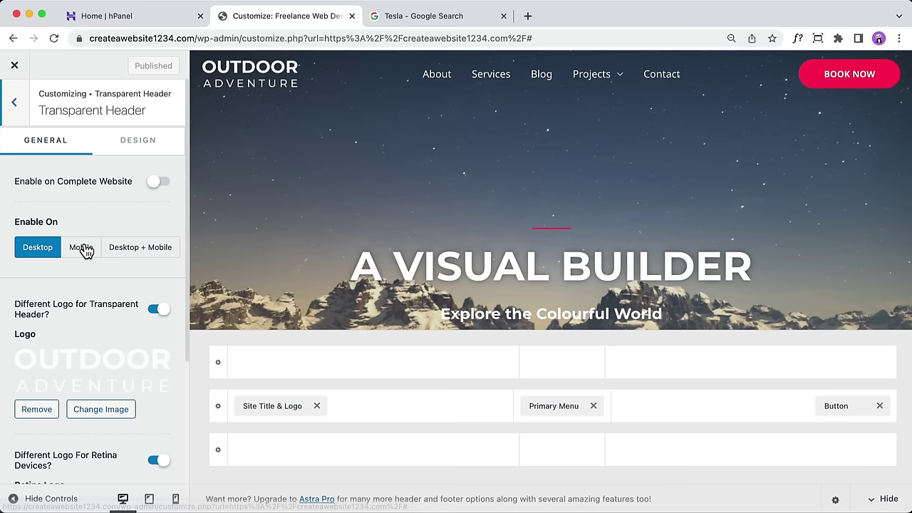
pyautogui.scroll(-3, 80, 368)
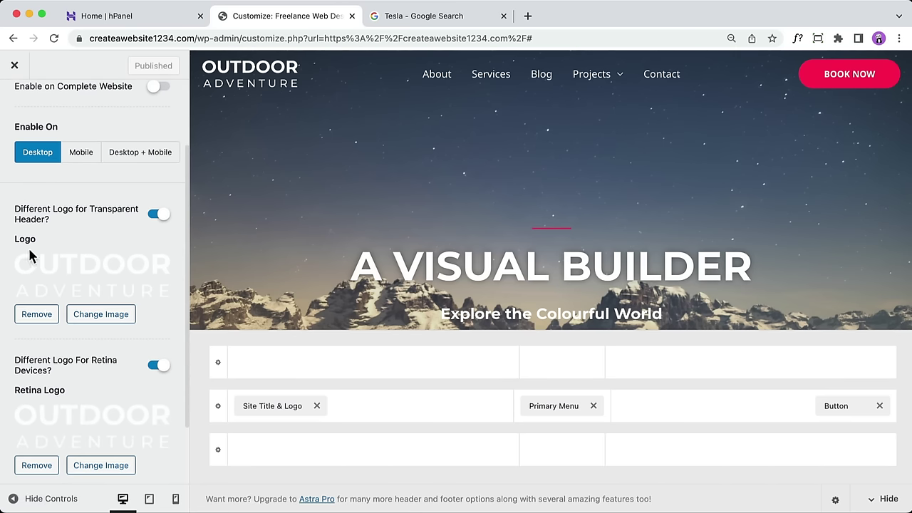
pyautogui.click(87, 274)
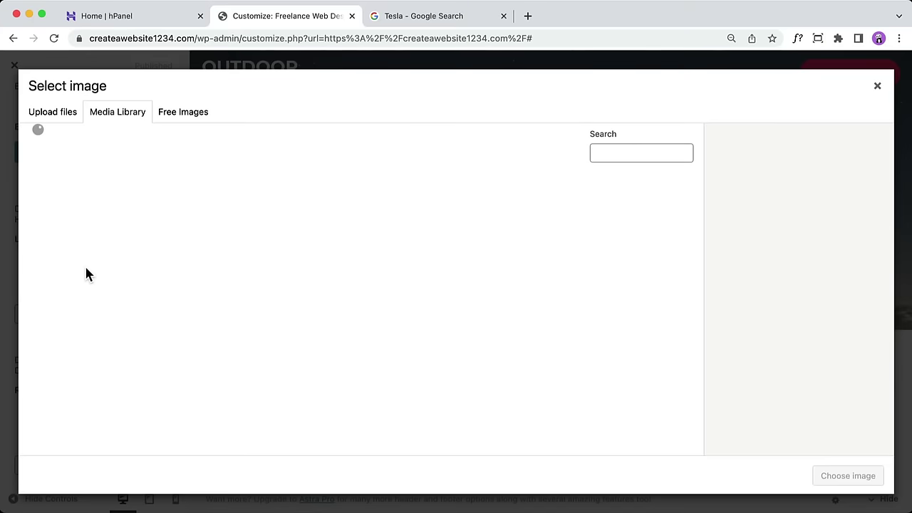
pyautogui.click(50, 116)
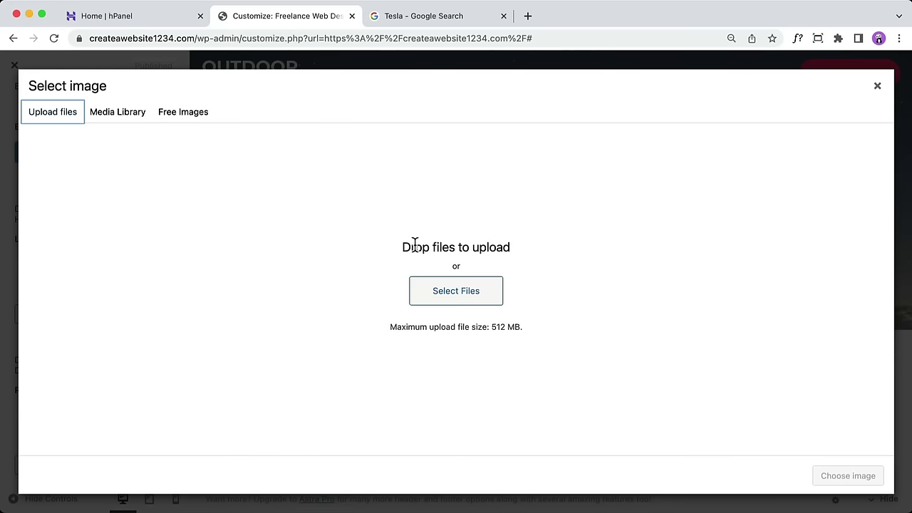
pyautogui.click(446, 292)
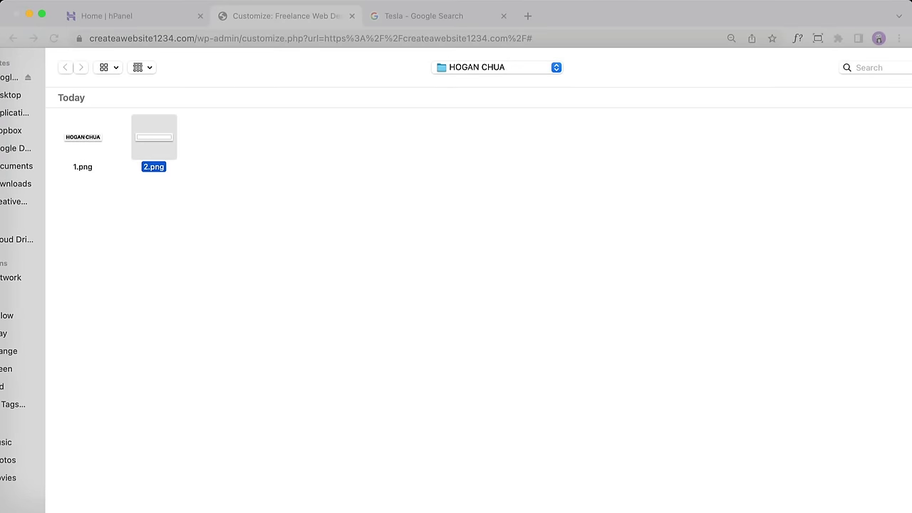
pyautogui.press('Return')
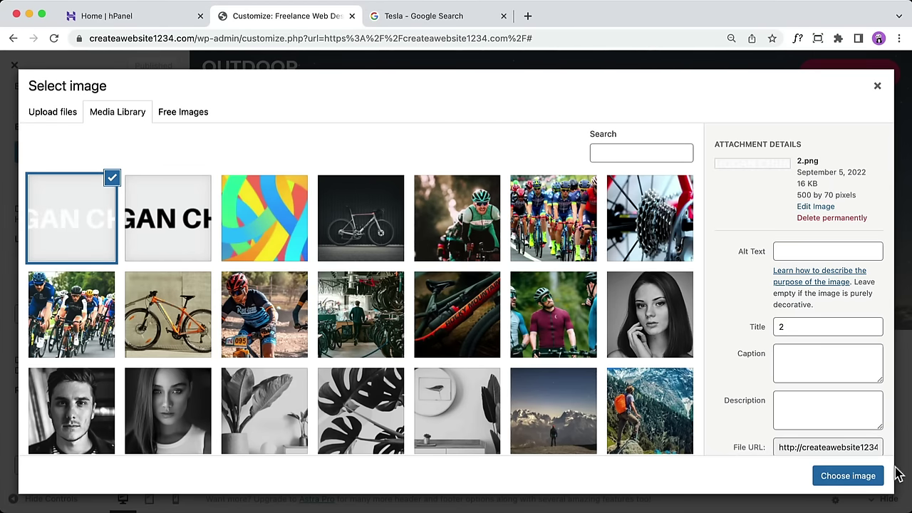
pyautogui.click(866, 476)
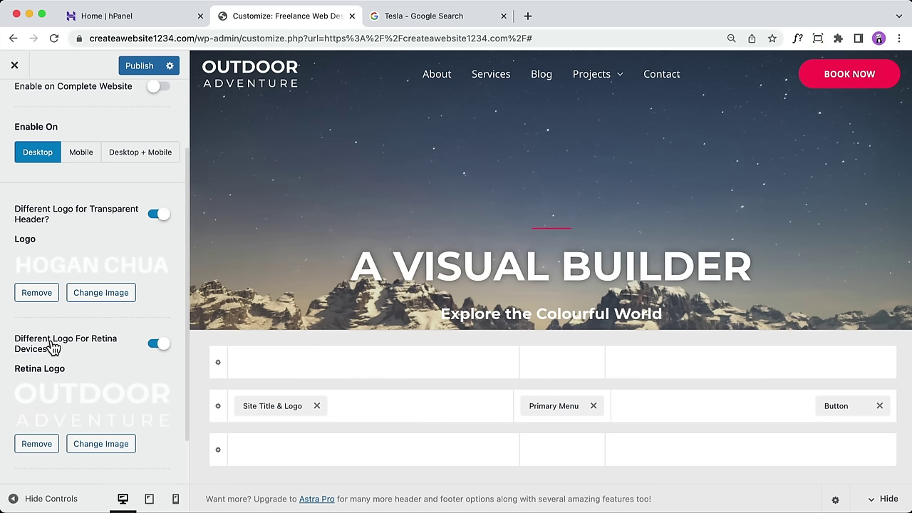
# Turn off the transparent header's separate retina logo and publish the changes
pyautogui.click(161, 346)
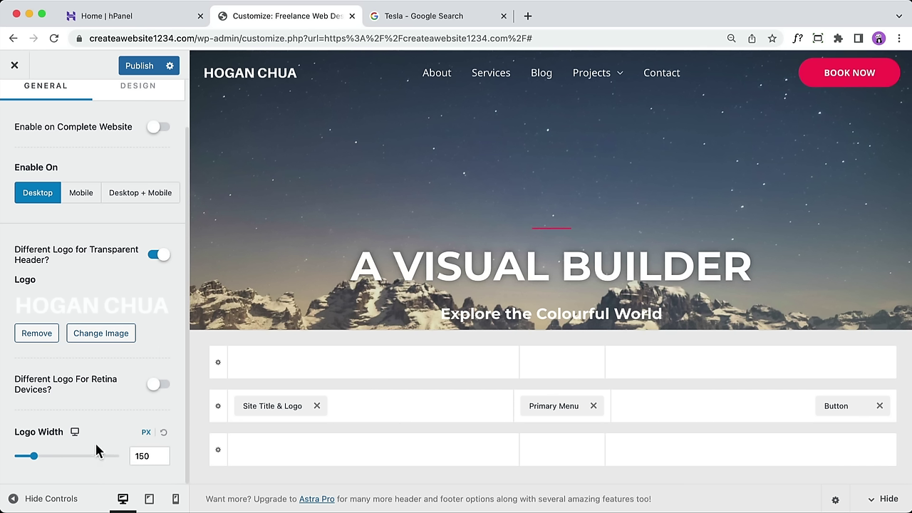
pyautogui.click(144, 456)
pyautogui.scroll(1, 122, 106)
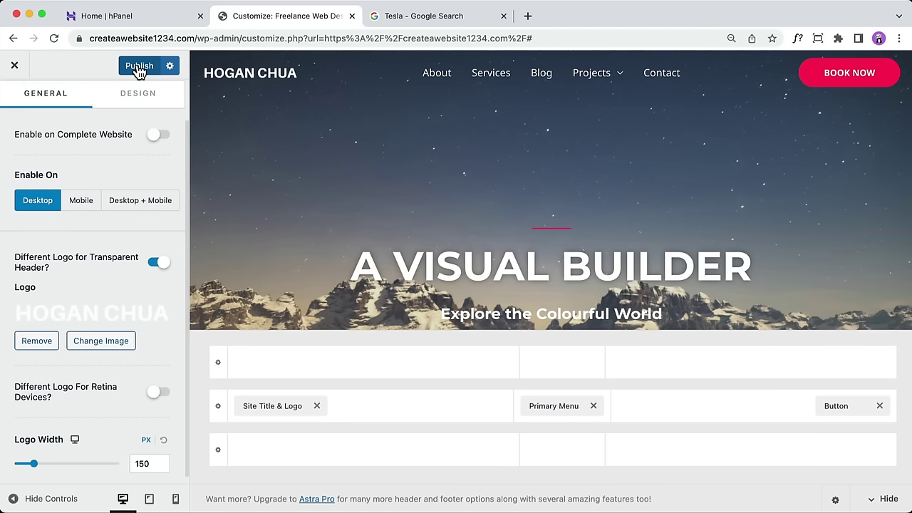
pyautogui.click(139, 69)
pyautogui.scroll(3, 88, 163)
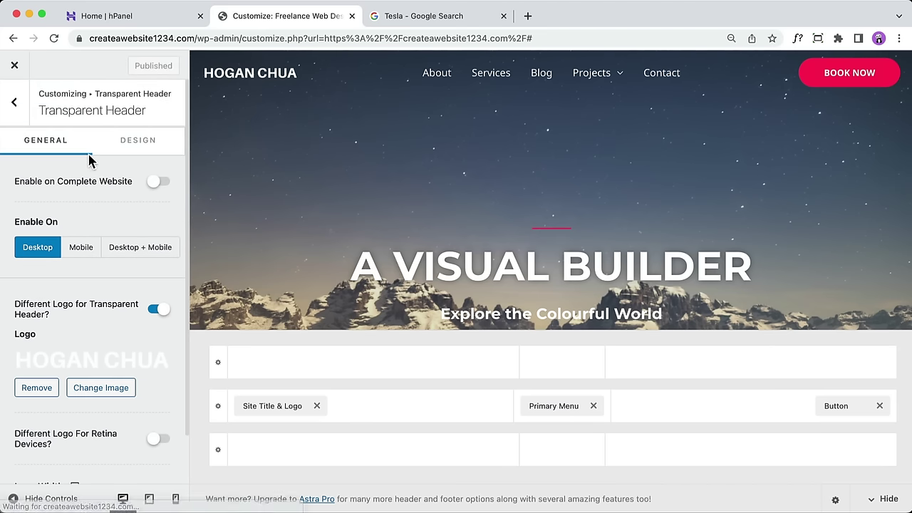
# Reach the Site Icon setting under Site Title & Logo, then return to the HOGAN CHUA Canva design
pyautogui.click(16, 105)
pyautogui.scroll(-1, 73, 192)
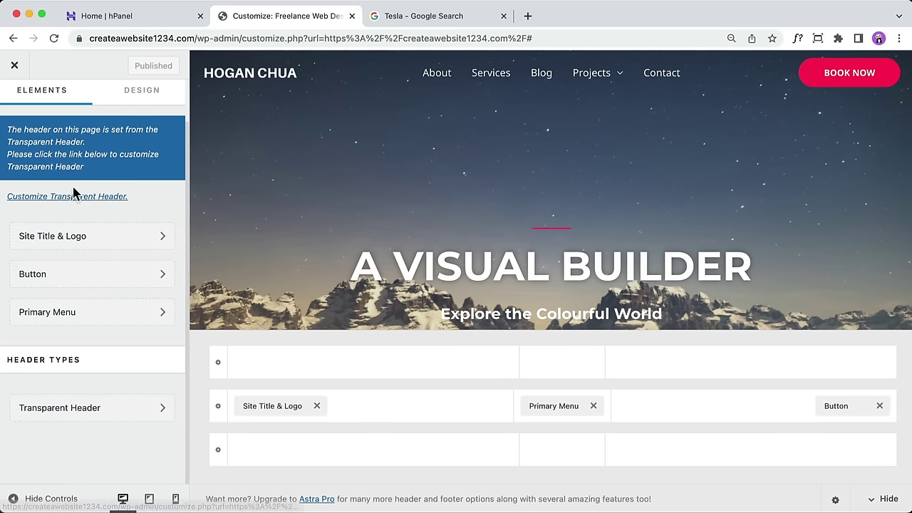
pyautogui.scroll(1, 79, 246)
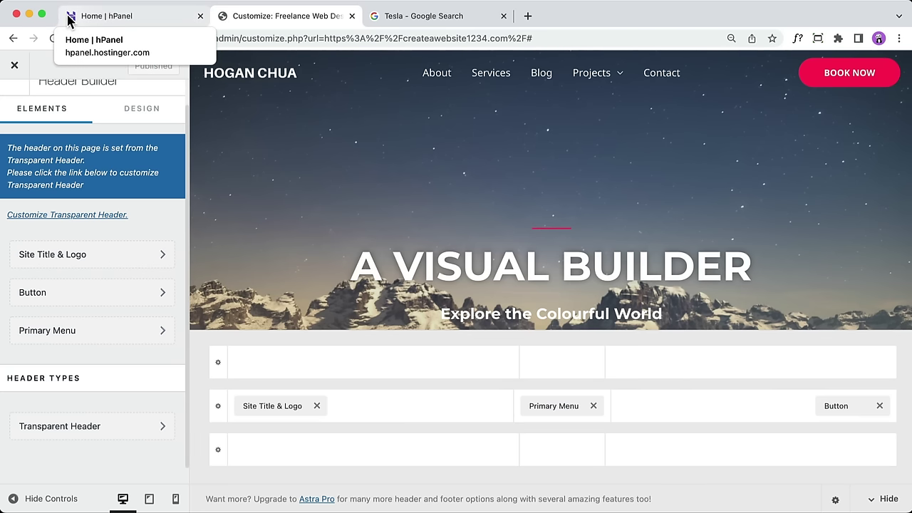
pyautogui.click(97, 258)
pyautogui.scroll(-4, 97, 260)
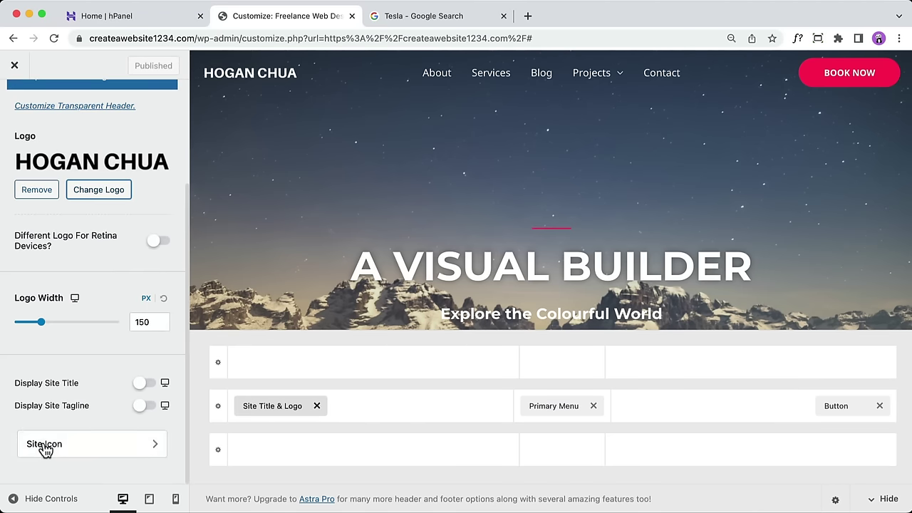
pyautogui.click(76, 448)
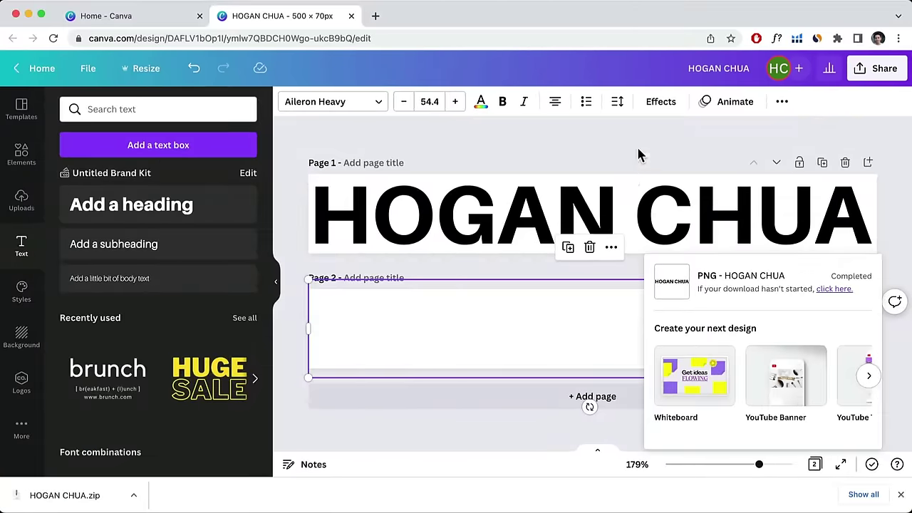
pyautogui.click(638, 153)
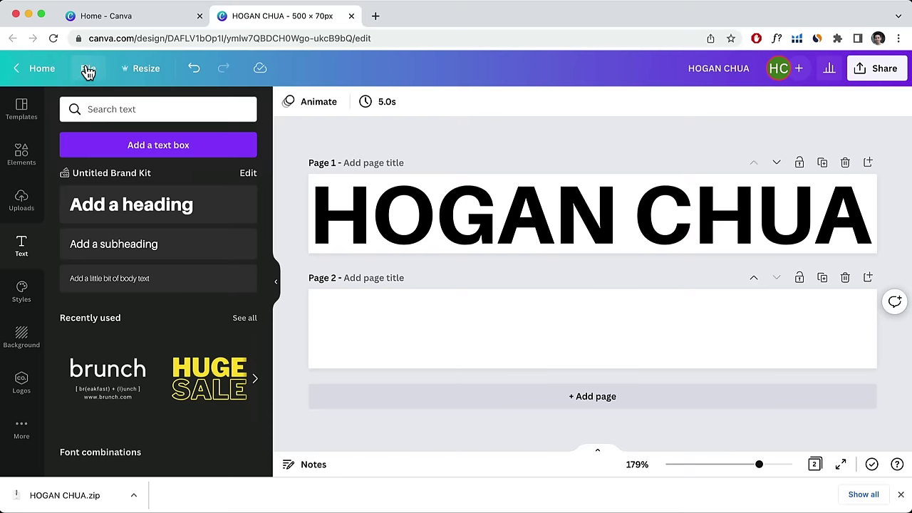
# Create a new custom-size 512 × 512 px Canva design
pyautogui.click(86, 70)
pyautogui.click(136, 160)
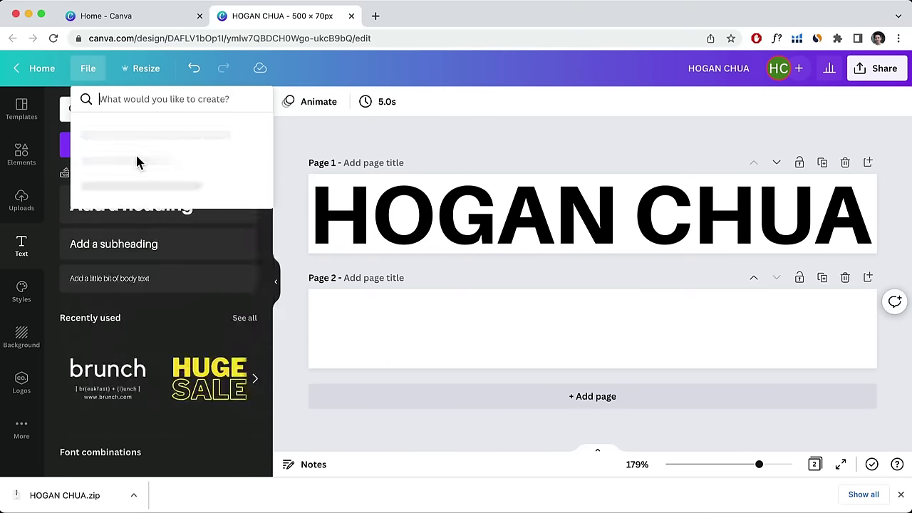
pyautogui.click(123, 130)
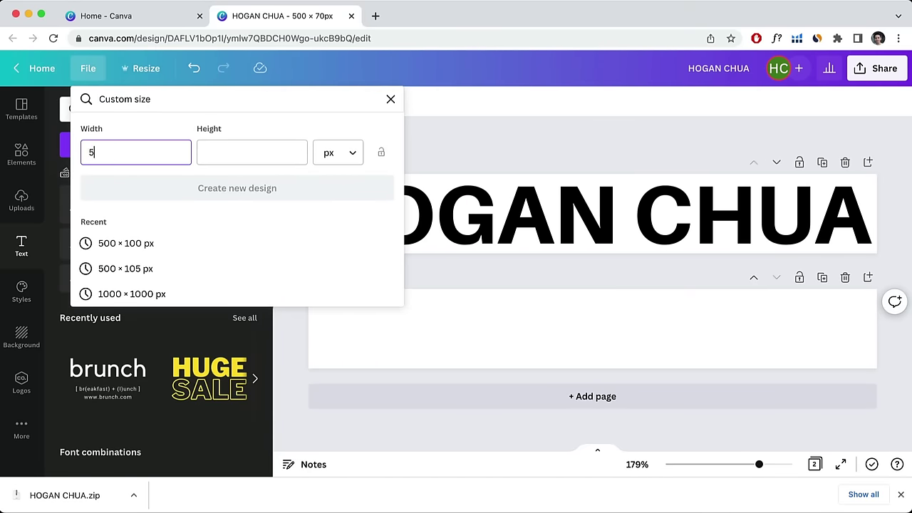
pyautogui.click(252, 151)
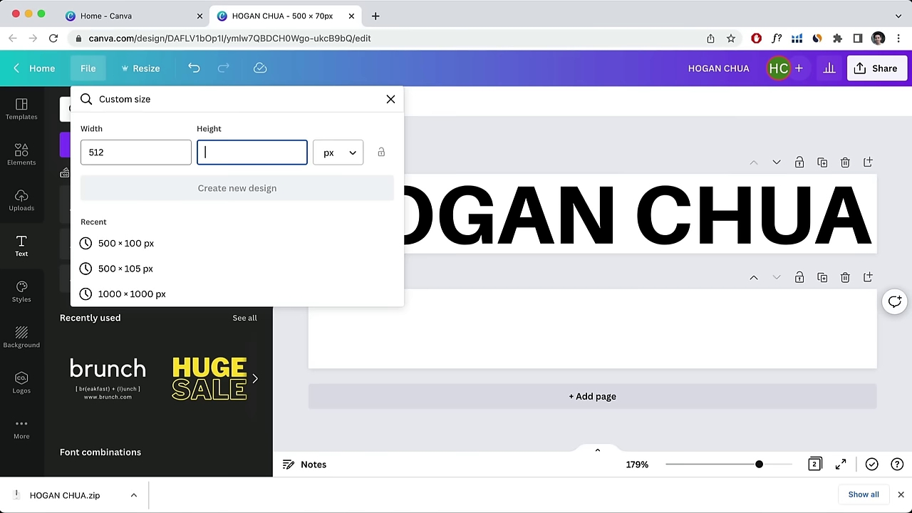
pyautogui.write('512')
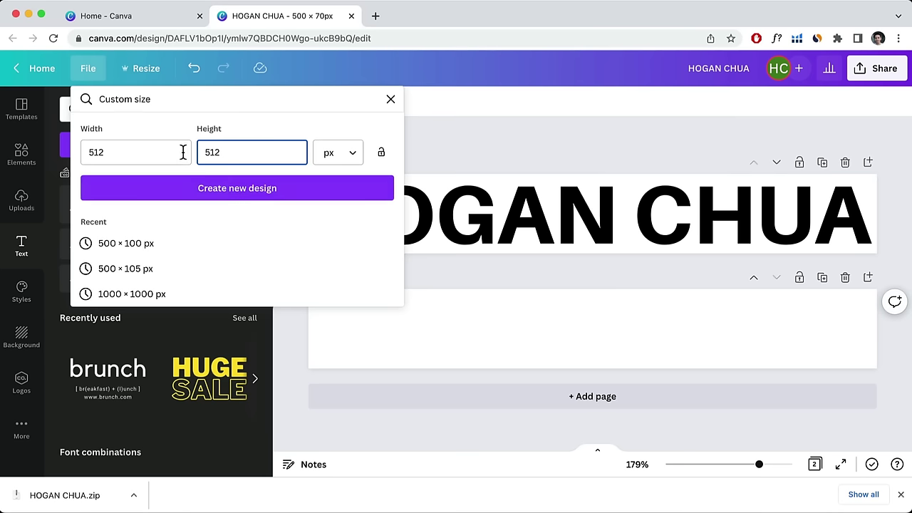
pyautogui.click(237, 188)
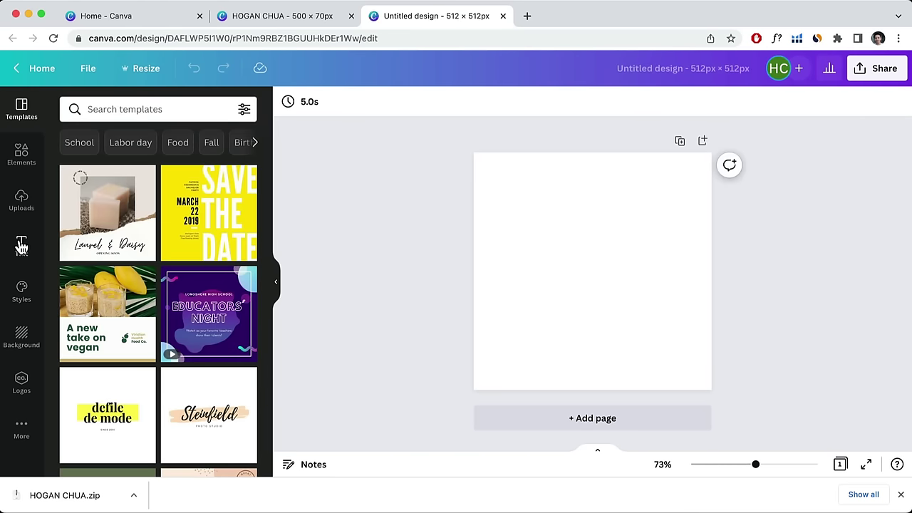
# Add a large 'HC' heading spanning the page width and centre it
pyautogui.click(21, 246)
pyautogui.moveTo(124, 198); pyautogui.dragTo(579, 283)
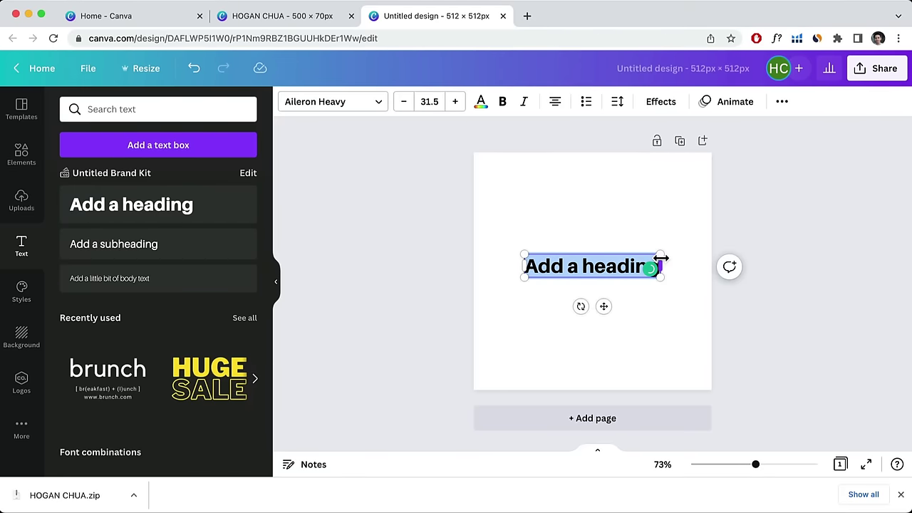
pyautogui.write('HC')
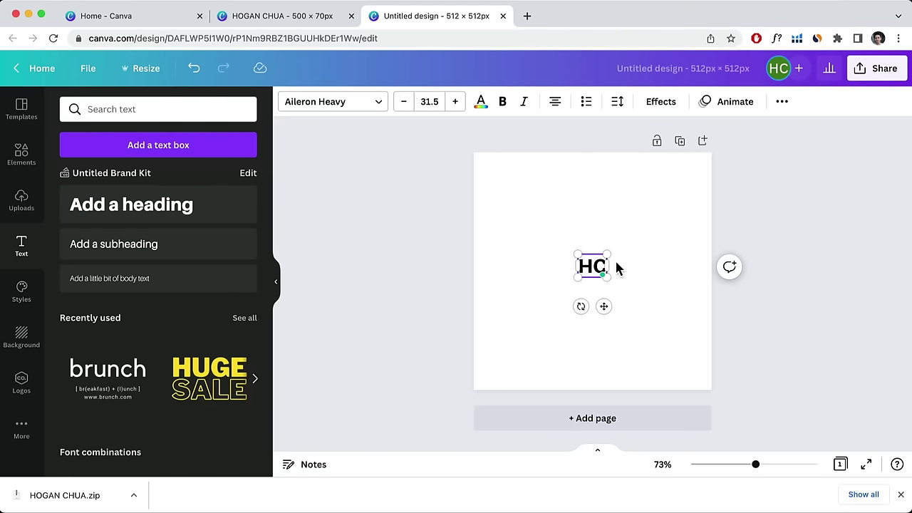
pyautogui.moveTo(649, 225); pyautogui.dragTo(851, 136)
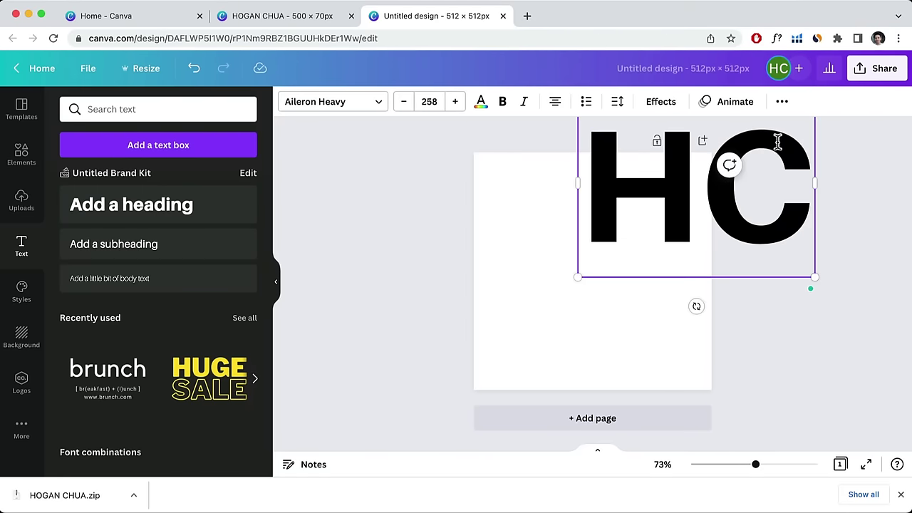
pyautogui.click(860, 160)
pyautogui.click(644, 235)
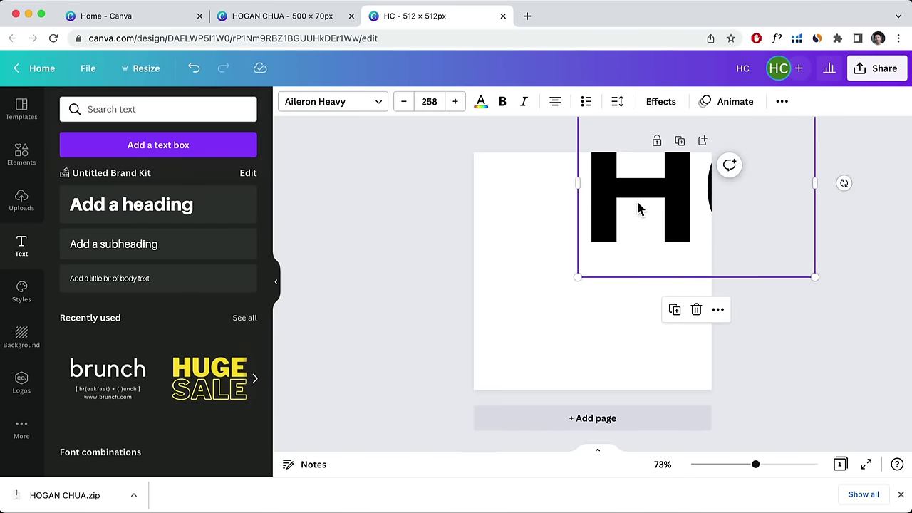
pyautogui.moveTo(667, 186); pyautogui.dragTo(563, 275)
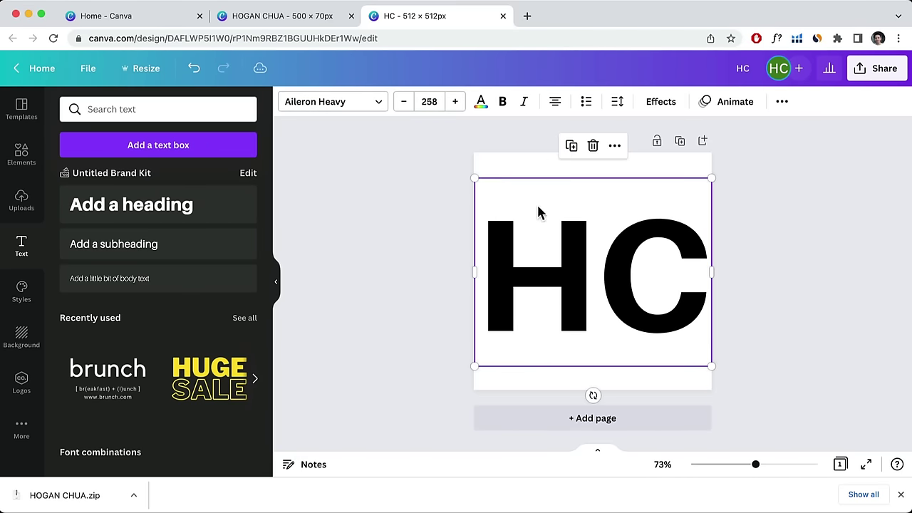
pyautogui.moveTo(474, 175); pyautogui.dragTo(456, 170)
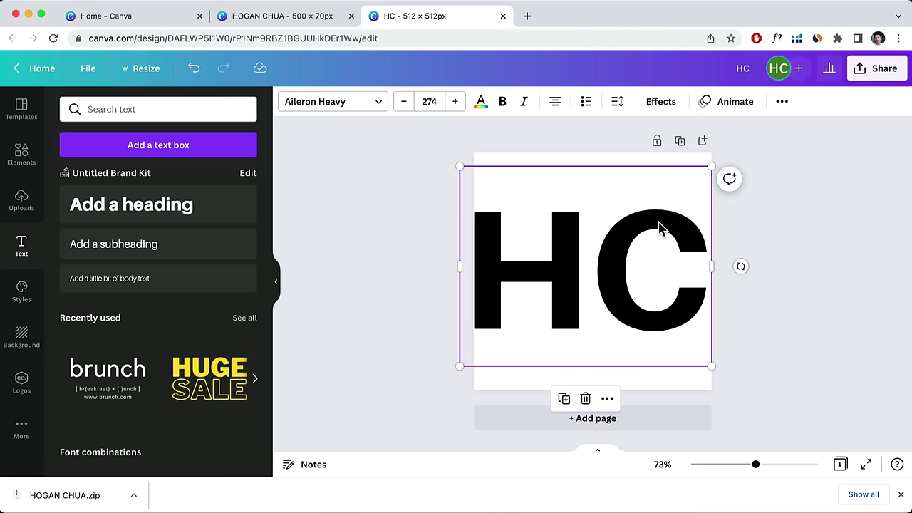
pyautogui.moveTo(660, 228); pyautogui.dragTo(664, 224)
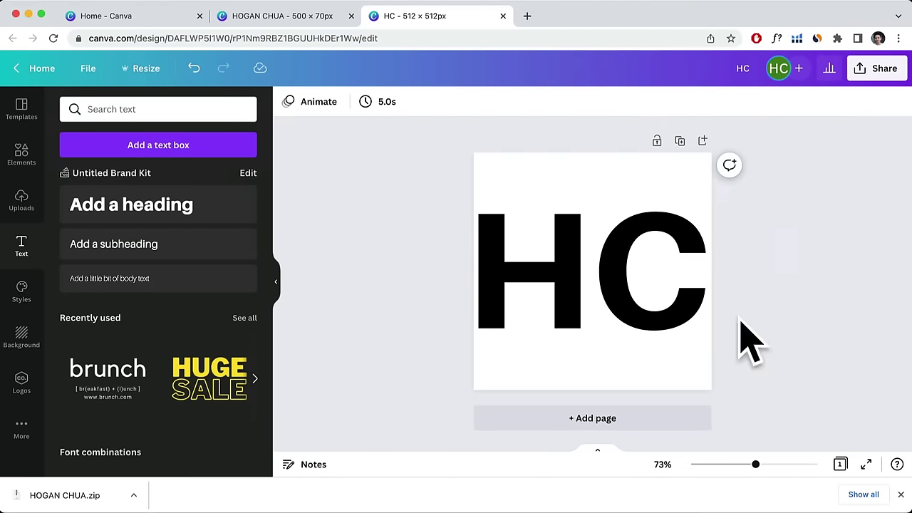
# Recolour the HC lettering from black to purple
pyautogui.click(570, 246)
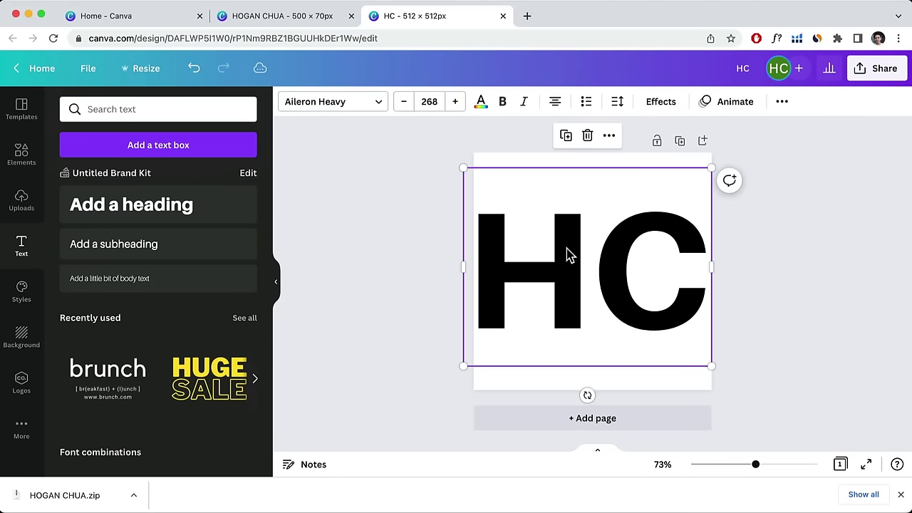
pyautogui.click(478, 104)
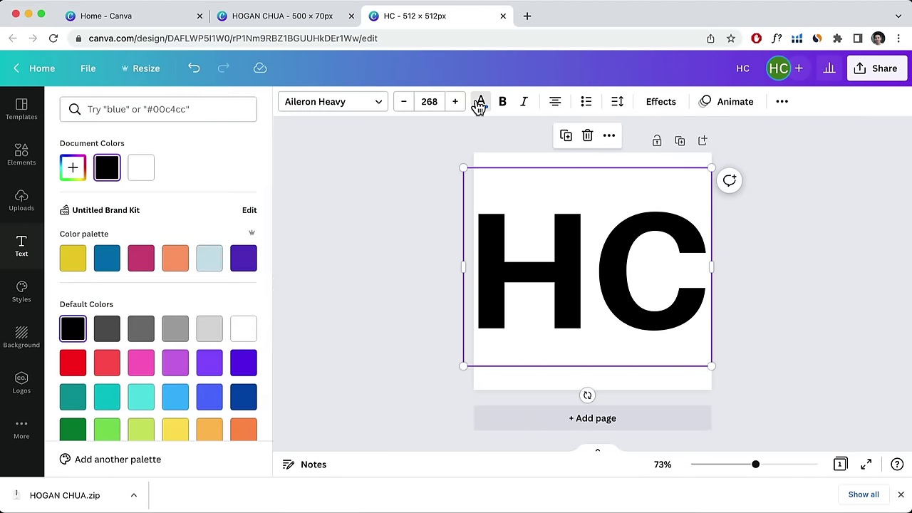
pyautogui.click(243, 258)
pyautogui.press('Escape')
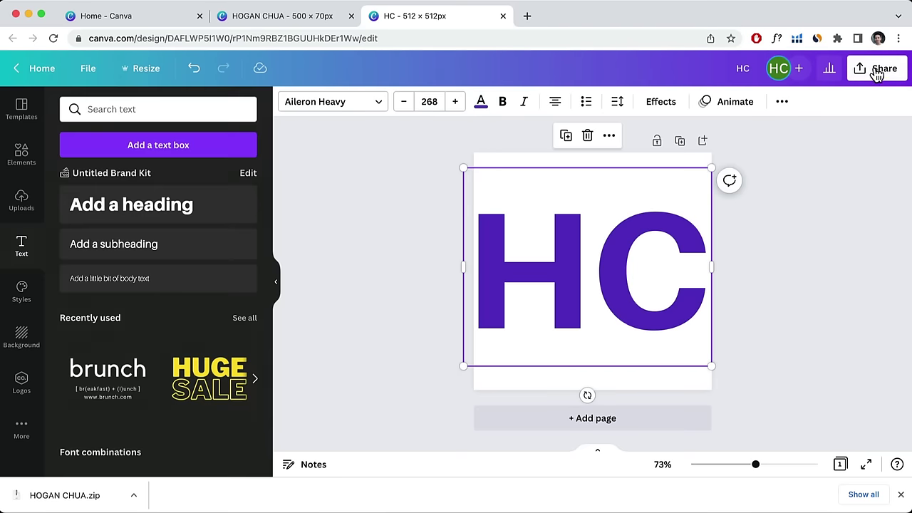
# Download the HC design as a transparent-background PNG, saved as HC in the HOGAN CHUA folder
pyautogui.click(876, 70)
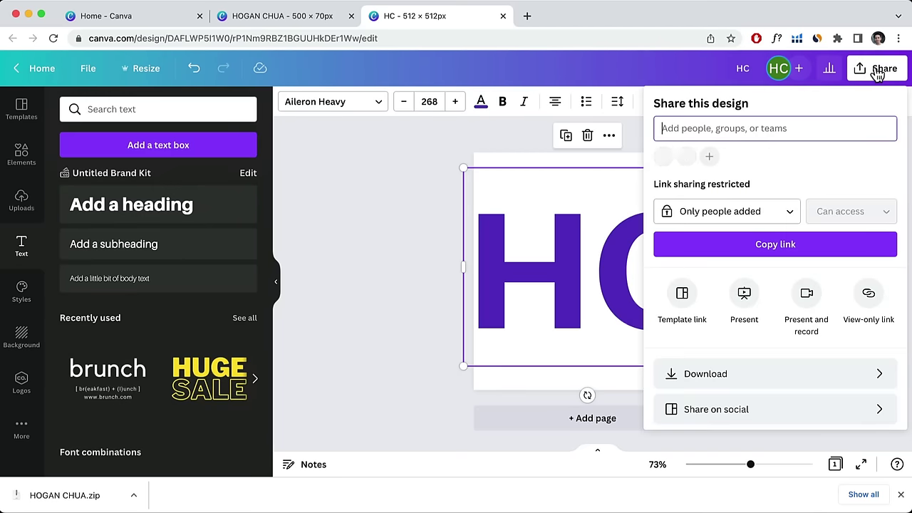
pyautogui.click(767, 369)
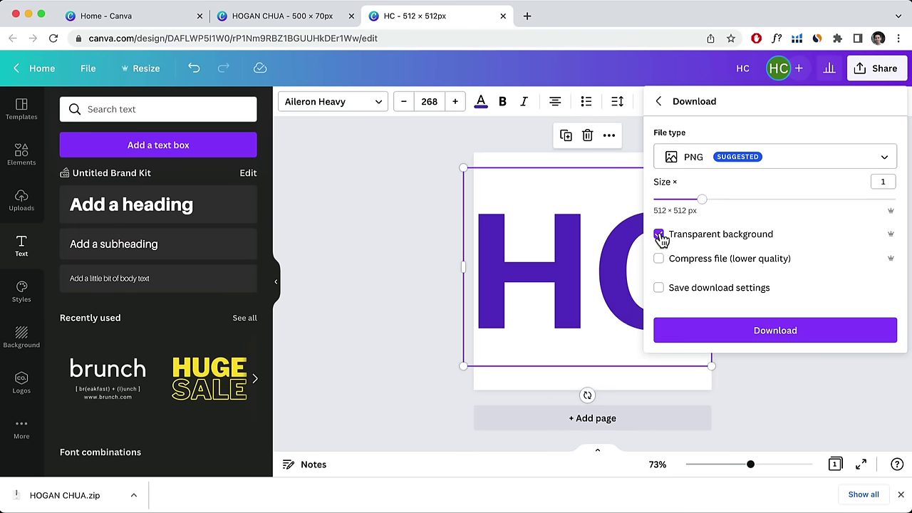
pyautogui.click(441, 153)
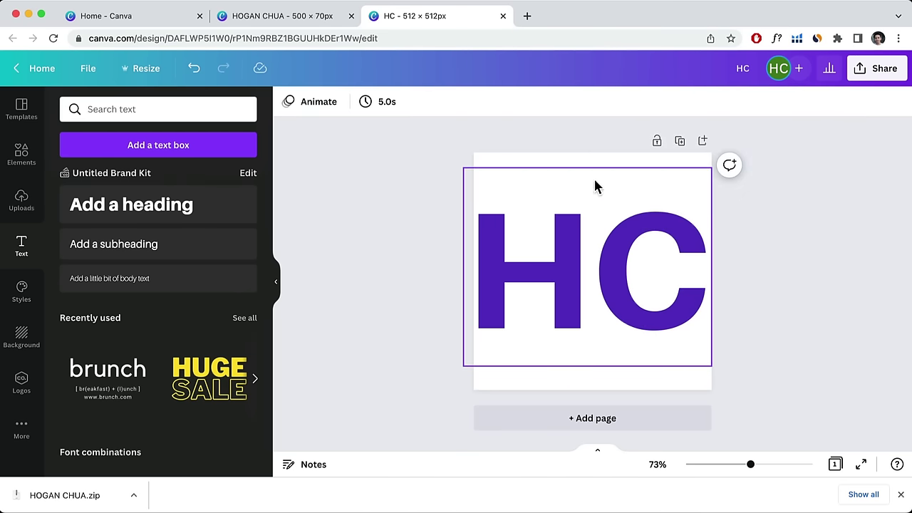
pyautogui.click(863, 72)
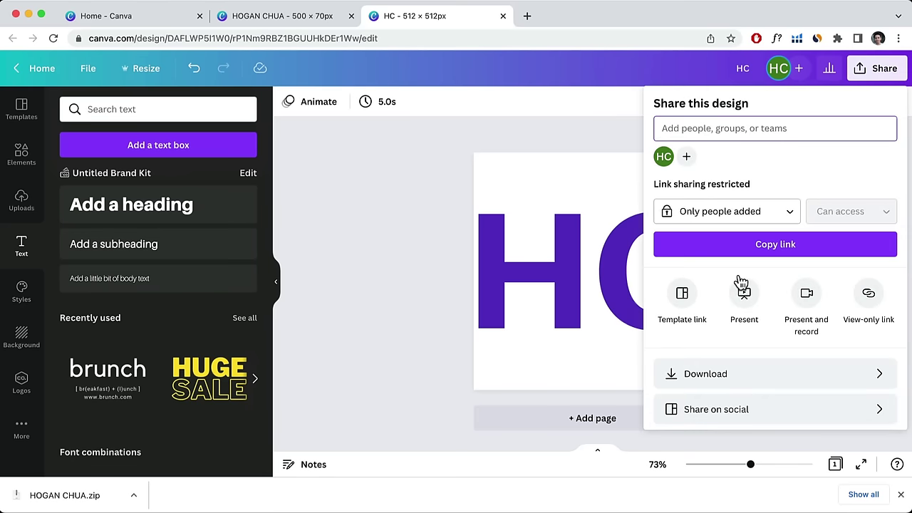
pyautogui.click(667, 373)
pyautogui.click(698, 235)
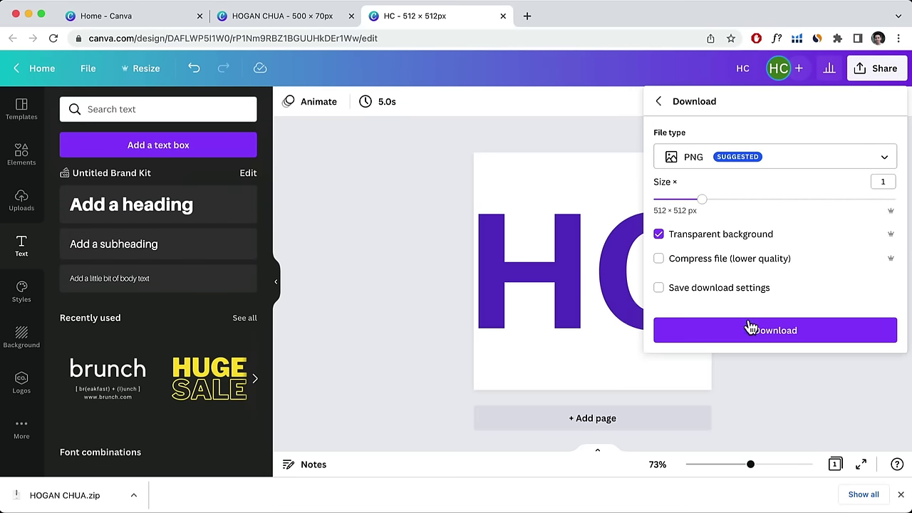
pyautogui.click(759, 335)
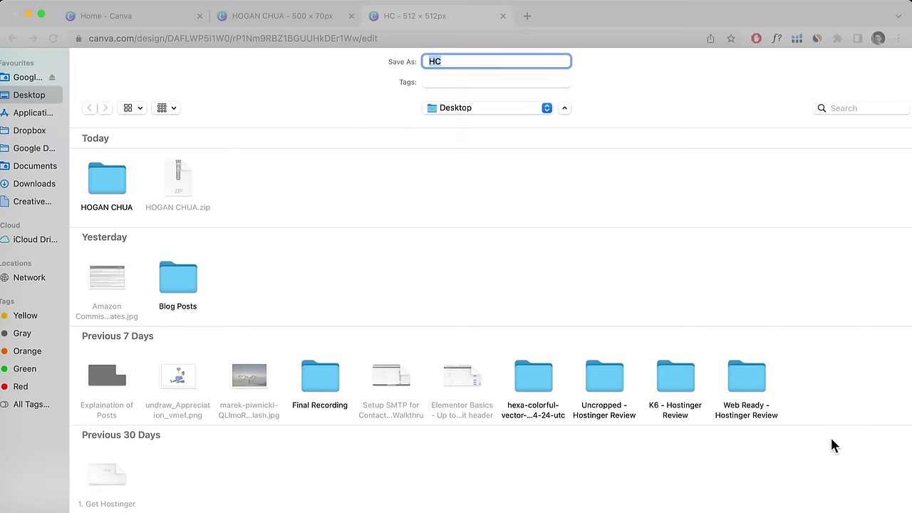
pyautogui.doubleClick(93, 175)
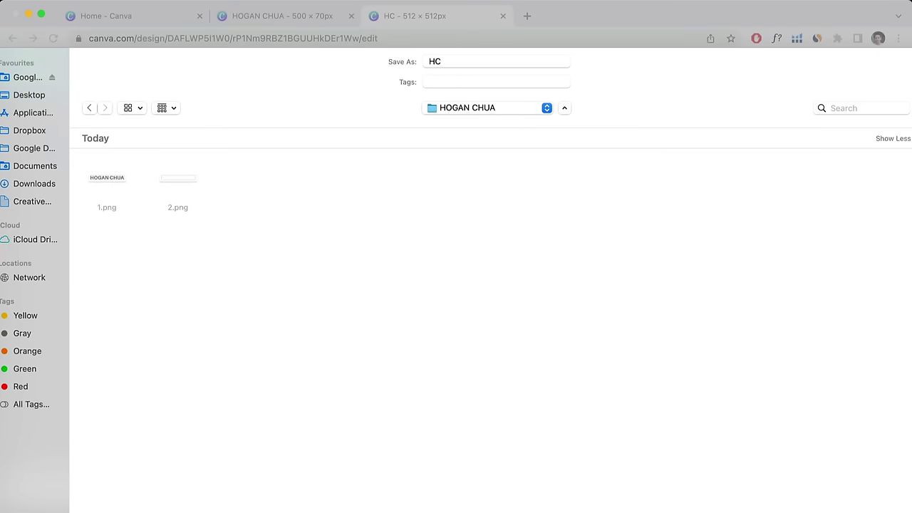
pyautogui.press('Return')
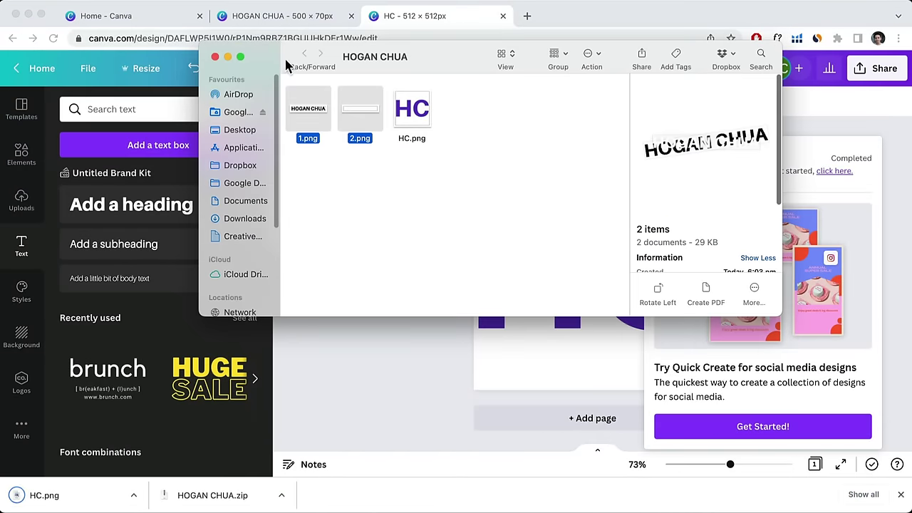
# Back in the Customizer, upload HC.png, set it as the site icon and publish
pyautogui.click(228, 57)
pyautogui.click(28, 15)
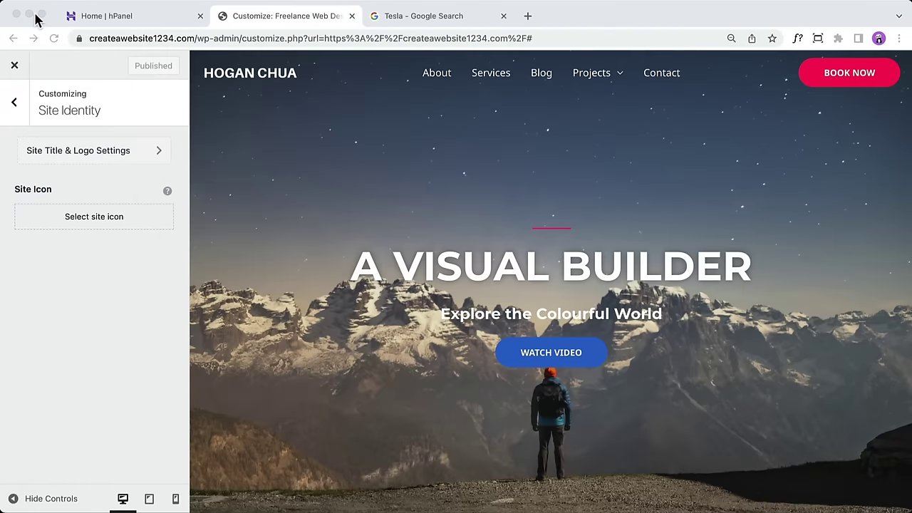
pyautogui.click(91, 218)
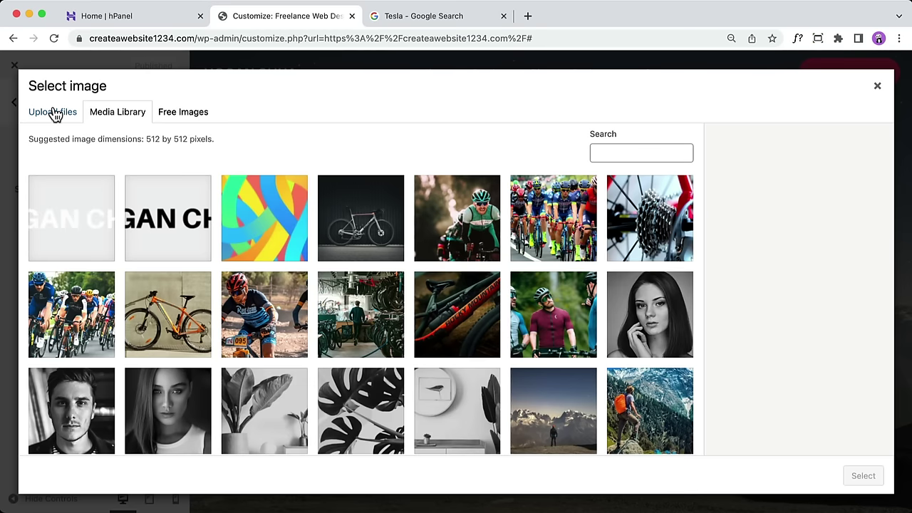
pyautogui.click(54, 114)
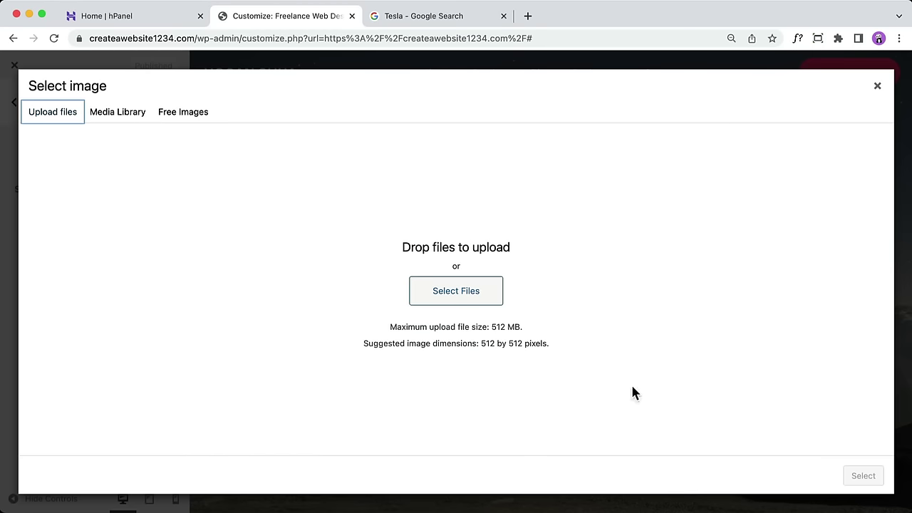
pyautogui.click(491, 297)
pyautogui.click(104, 160)
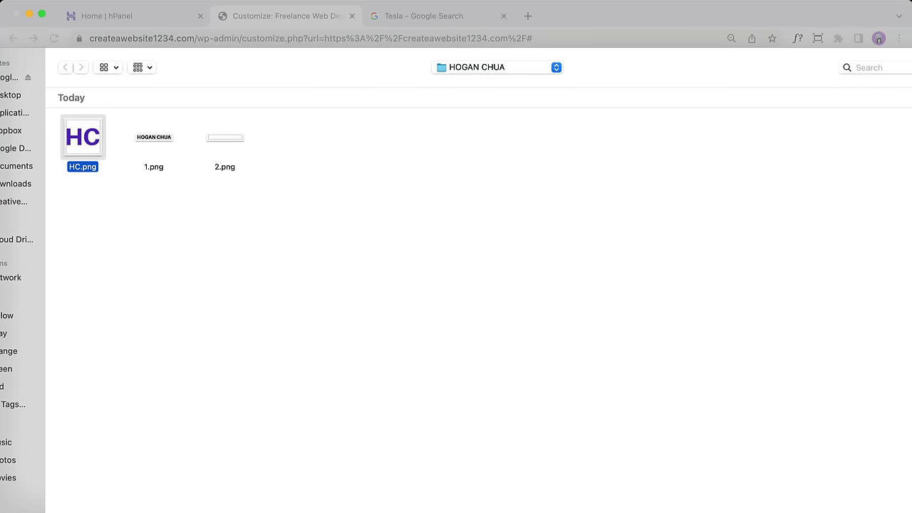
pyautogui.press('Return')
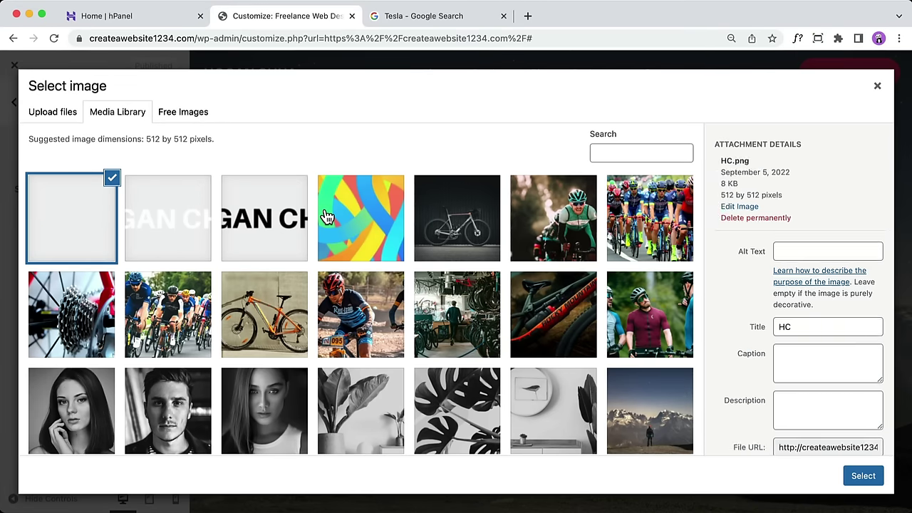
pyautogui.click(875, 476)
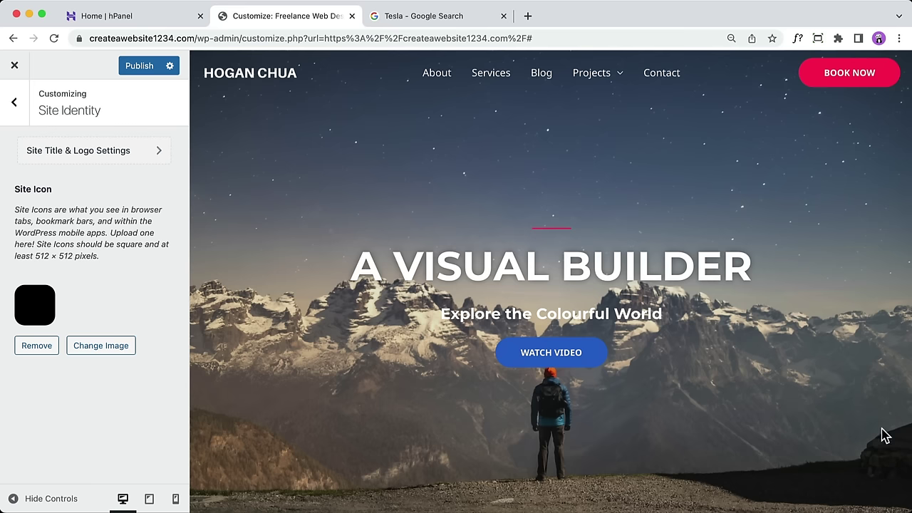
pyautogui.click(141, 66)
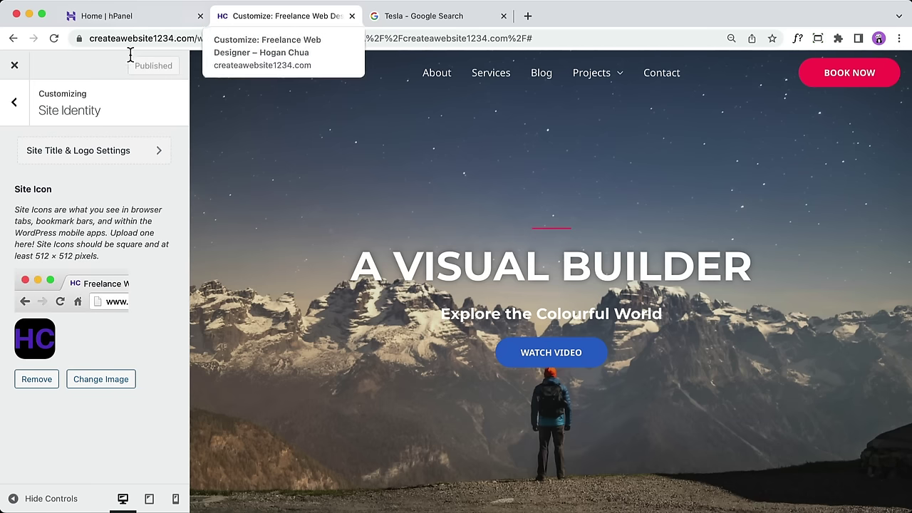
# Open the Footer Builder's address widget settings, dismissing the block widgets welcome card
pyautogui.click(11, 104)
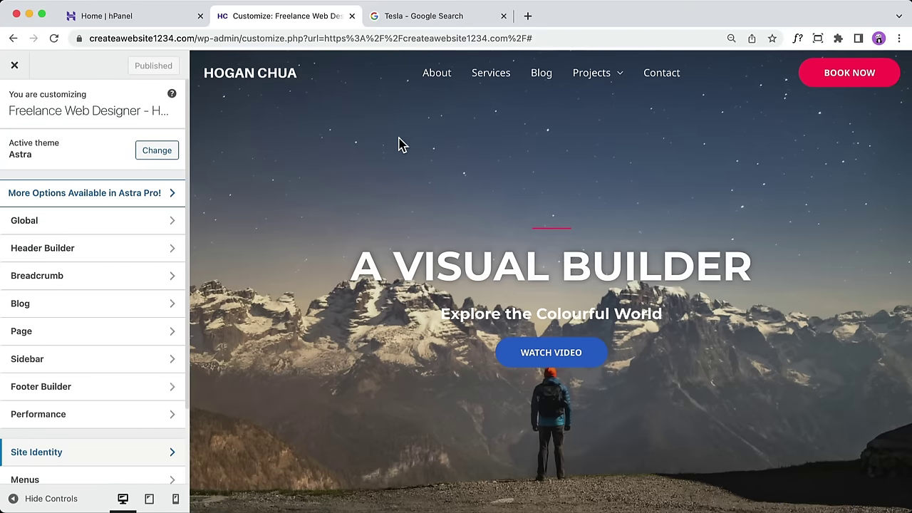
pyautogui.scroll(-20, 470, 149)
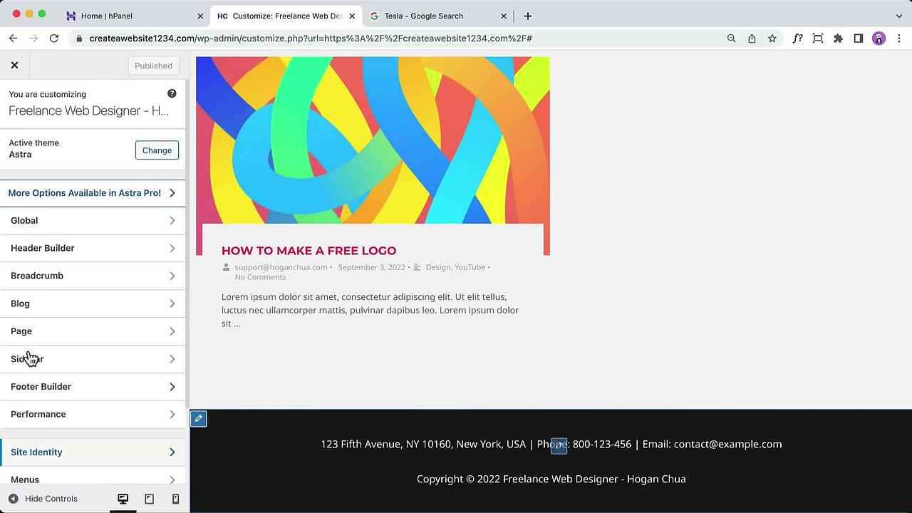
pyautogui.scroll(-2, 39, 377)
pyautogui.click(51, 346)
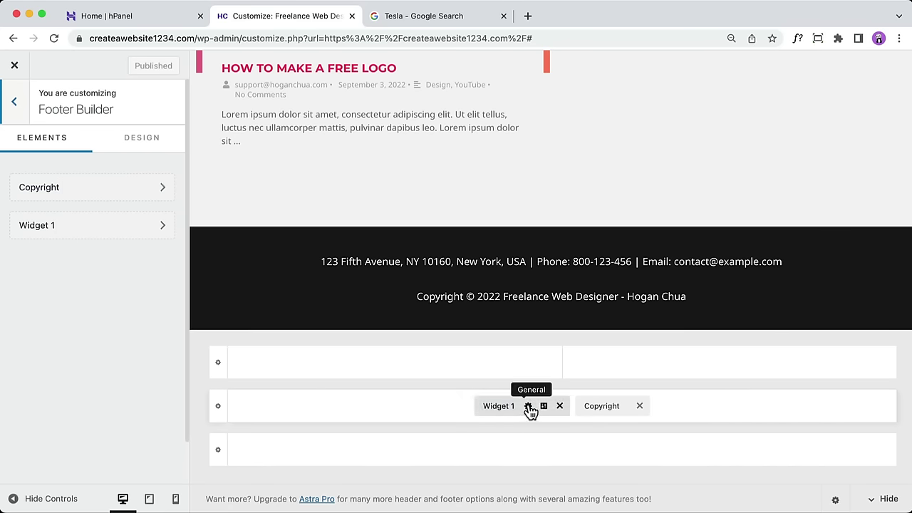
pyautogui.click(527, 407)
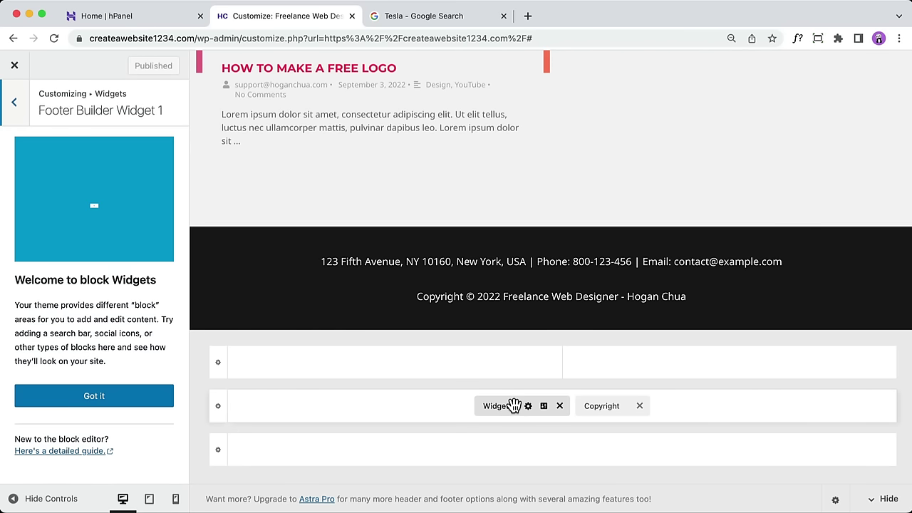
pyautogui.click(103, 396)
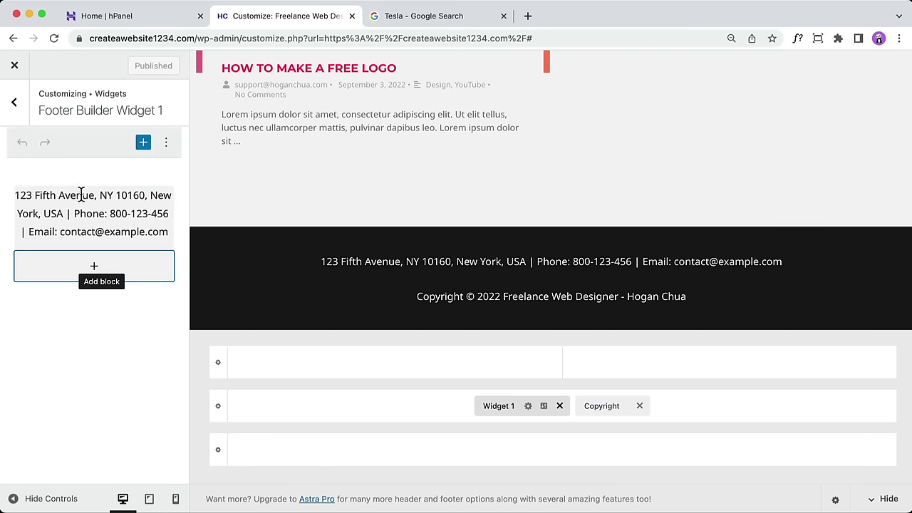
pyautogui.click(39, 196)
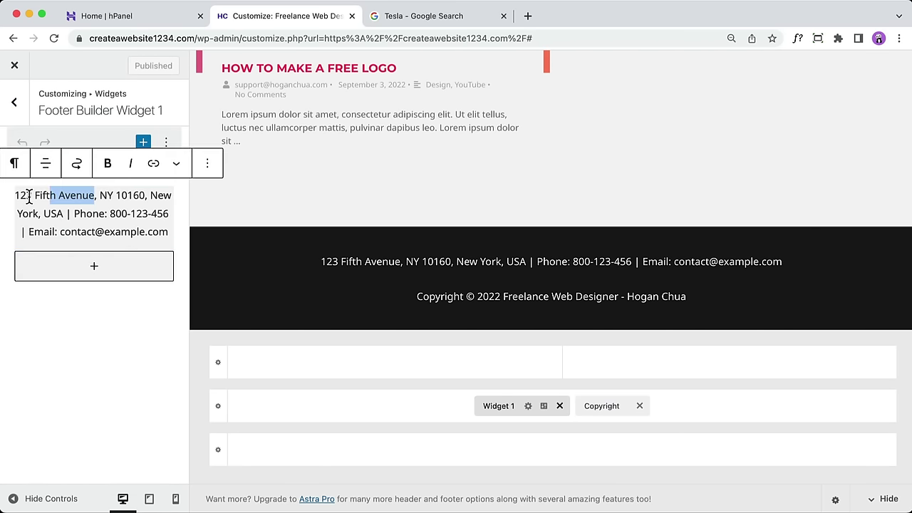
pyautogui.moveTo(96, 232); pyautogui.dragTo(78, 233)
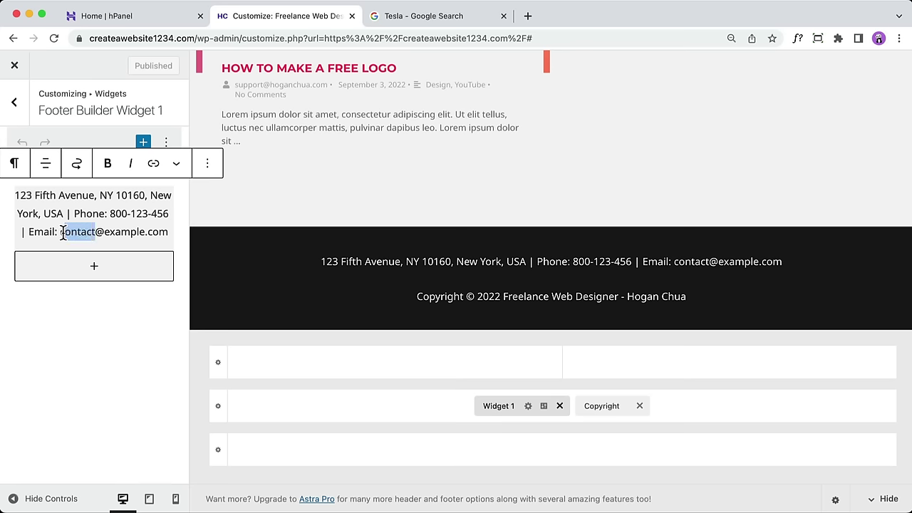
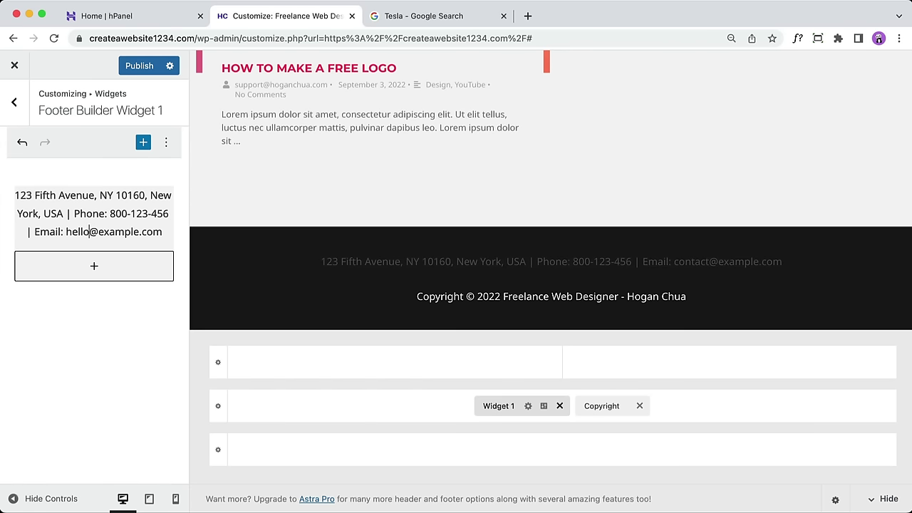
pyautogui.moveTo(140, 232); pyautogui.dragTo(98, 232)
pyautogui.moveTo(173, 37); pyautogui.dragTo(90, 39)
pyautogui.hotkey('ctrl', 'c')
pyautogui.moveTo(139, 232); pyautogui.dragTo(89, 232)
pyautogui.hotkey('ctrl', 'v')
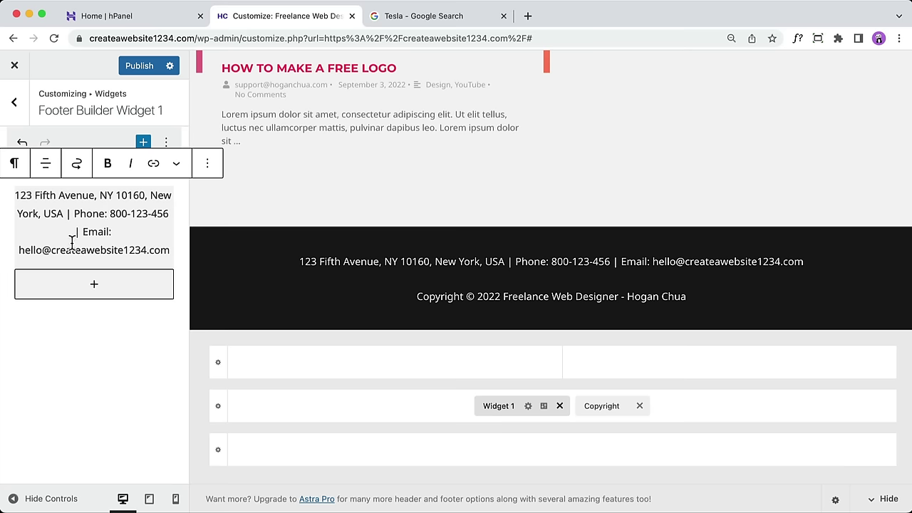
# In the footer copyright, replace the [site_title] placeholder with the site owner's name
pyautogui.click(600, 406)
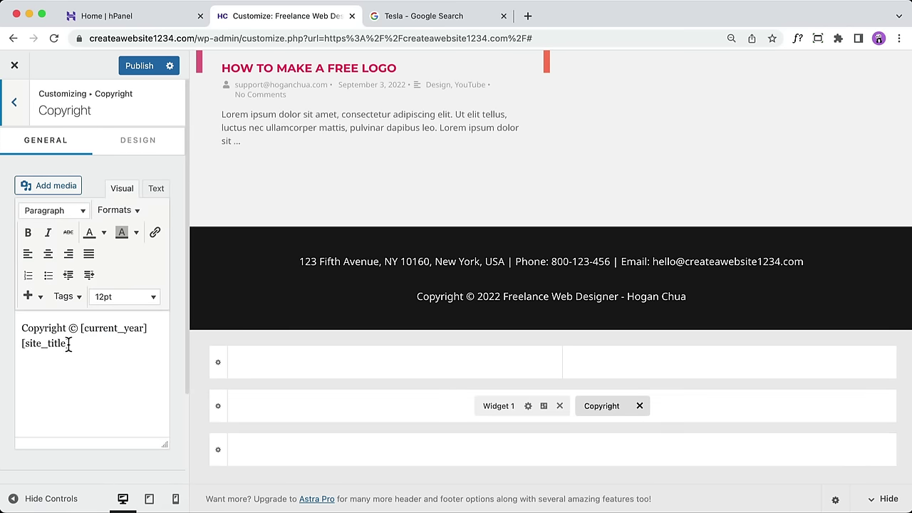
pyautogui.moveTo(81, 329); pyautogui.dragTo(148, 328)
pyautogui.moveTo(71, 344); pyautogui.dragTo(19, 344)
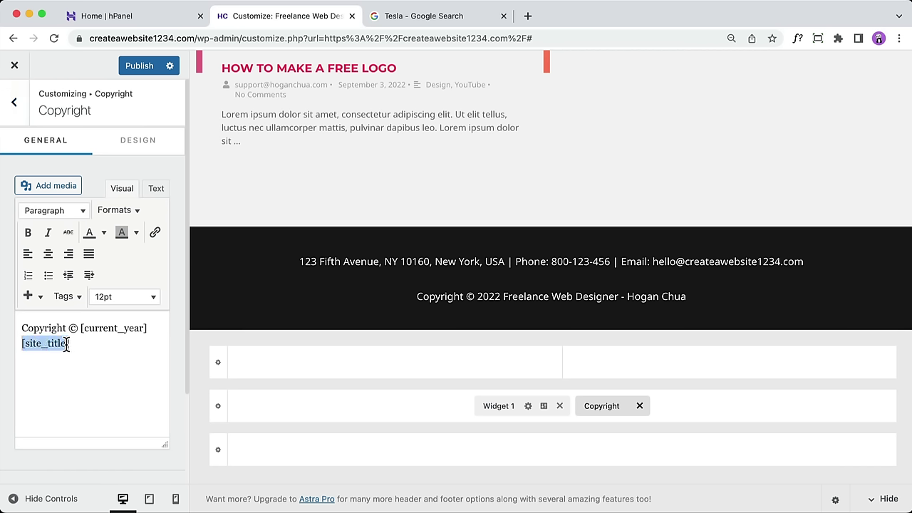
pyautogui.write('Hogan Chua')
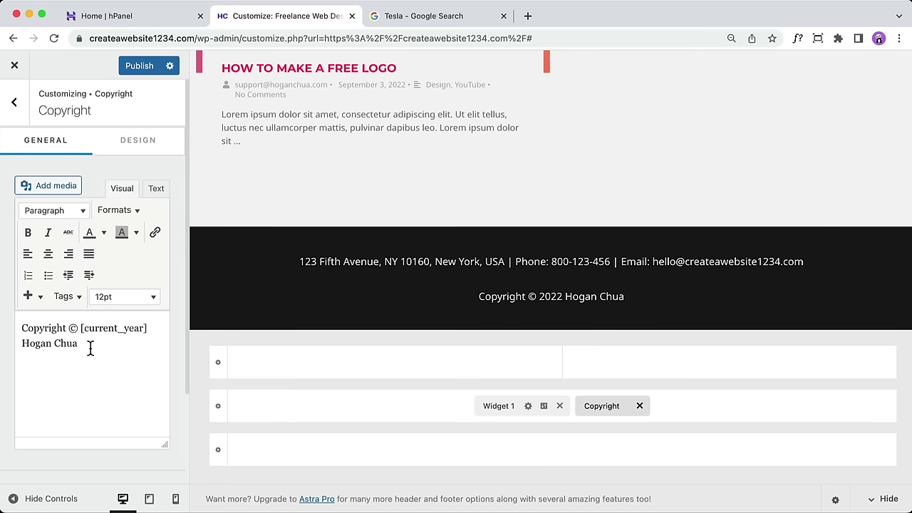
# Publish the copyright change, glance at the footer Design settings, and return to the main panel
pyautogui.click(142, 69)
pyautogui.press('Escape')
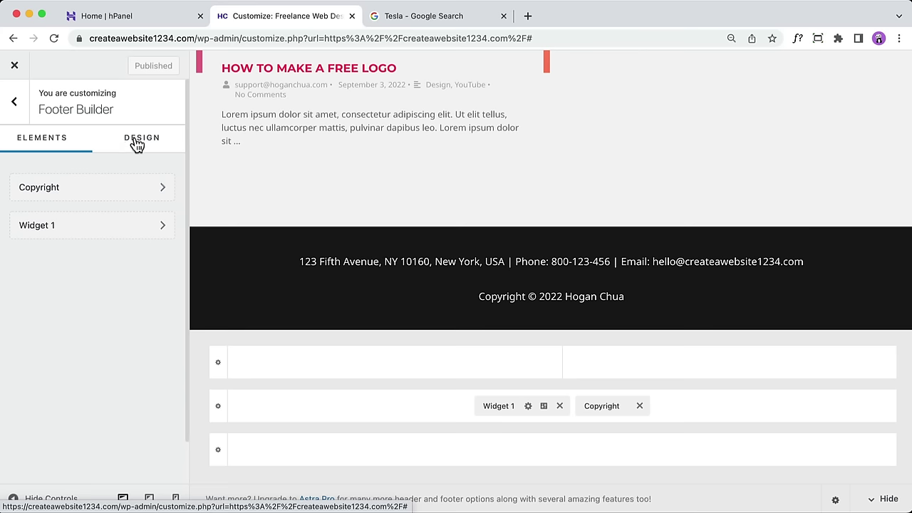
pyautogui.click(133, 147)
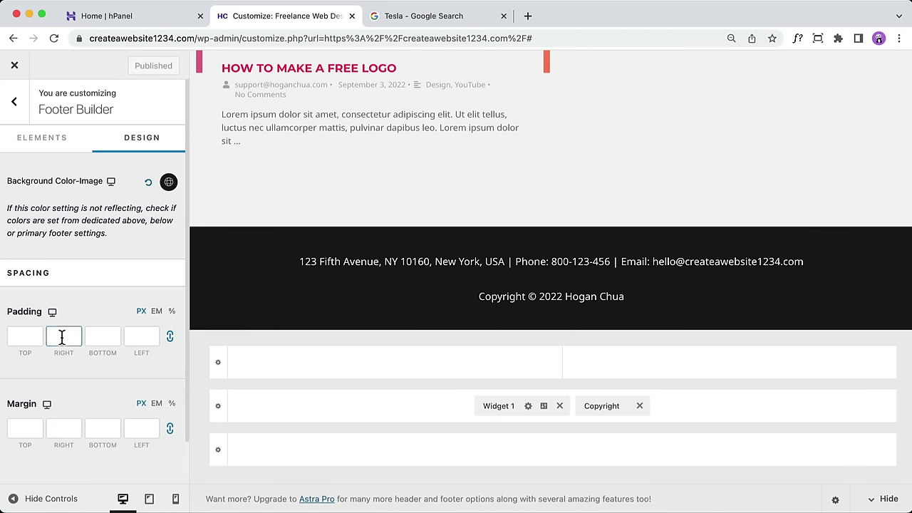
pyautogui.scroll(-2, 62, 337)
pyautogui.scroll(4, 196, 278)
pyautogui.scroll(2, 116, 246)
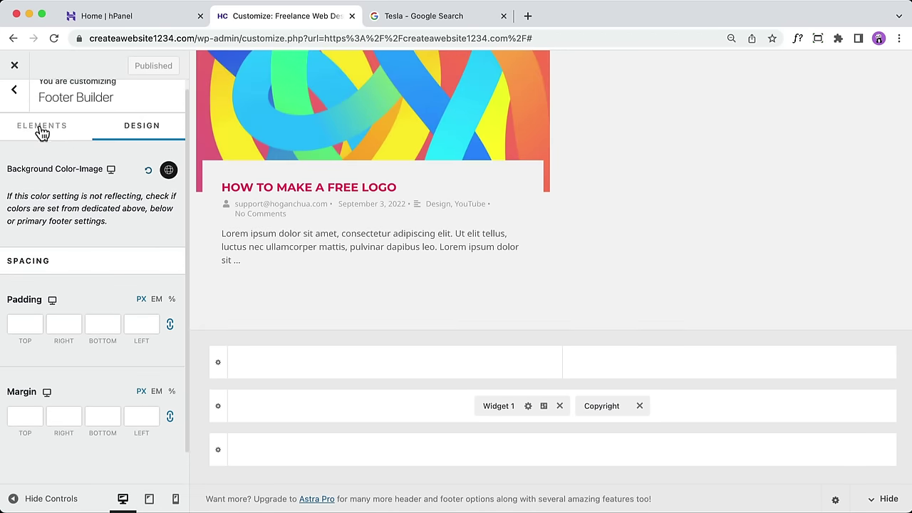
pyautogui.click(14, 76)
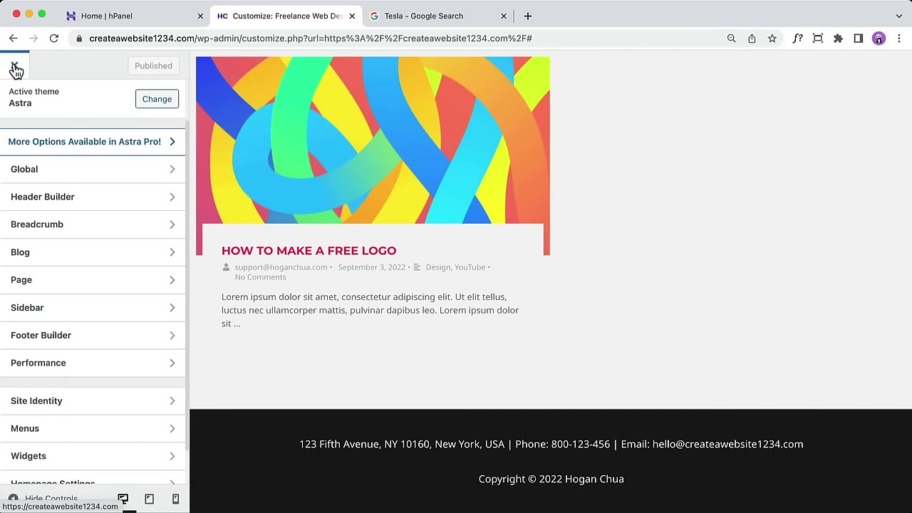
# Exit the customizer and open the live site's Contact page
pyautogui.click(14, 67)
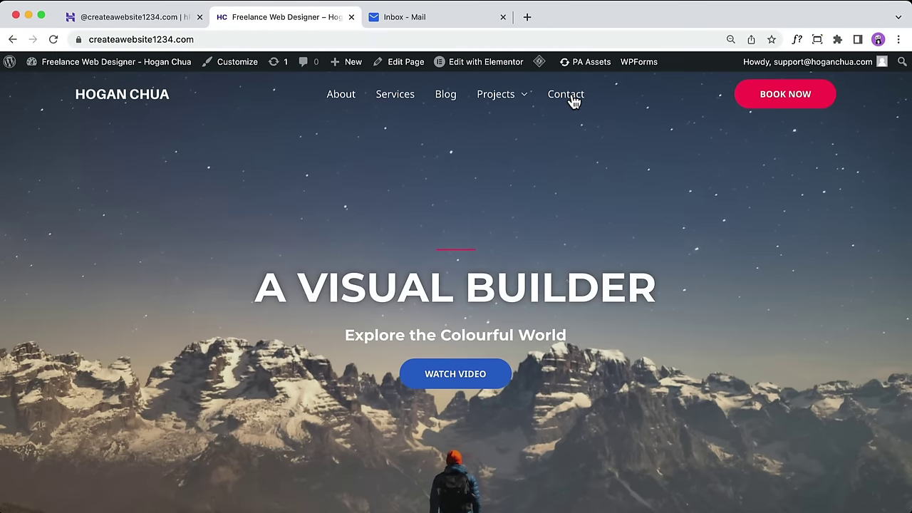
pyautogui.click(566, 95)
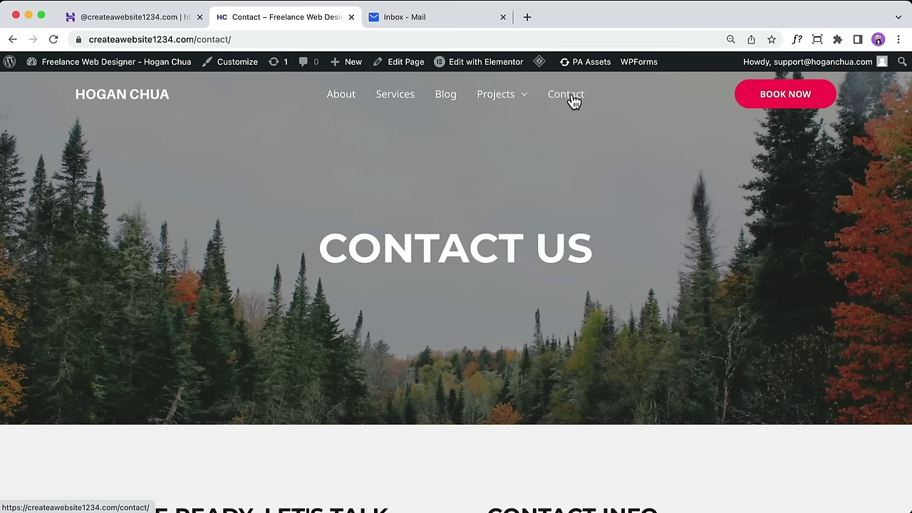
pyautogui.scroll(-2, 476, 283)
pyautogui.scroll(-5, 477, 283)
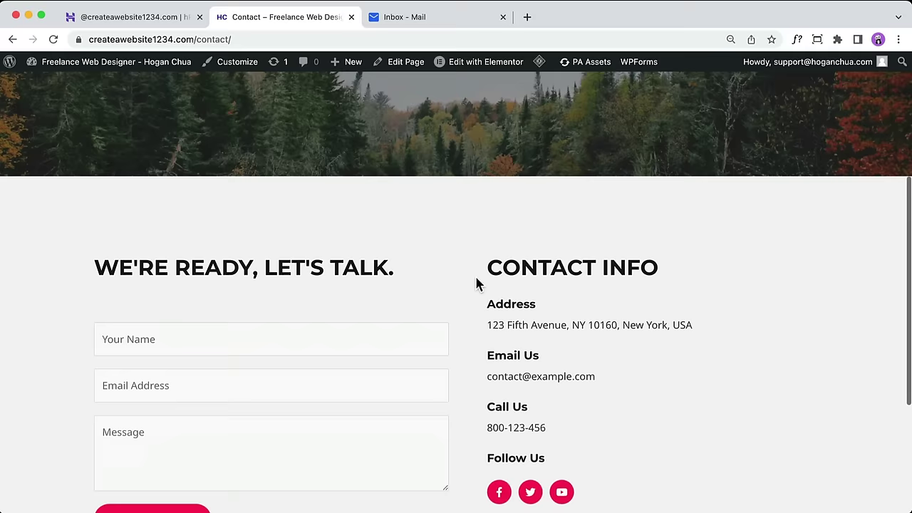
pyautogui.scroll(-1, 477, 283)
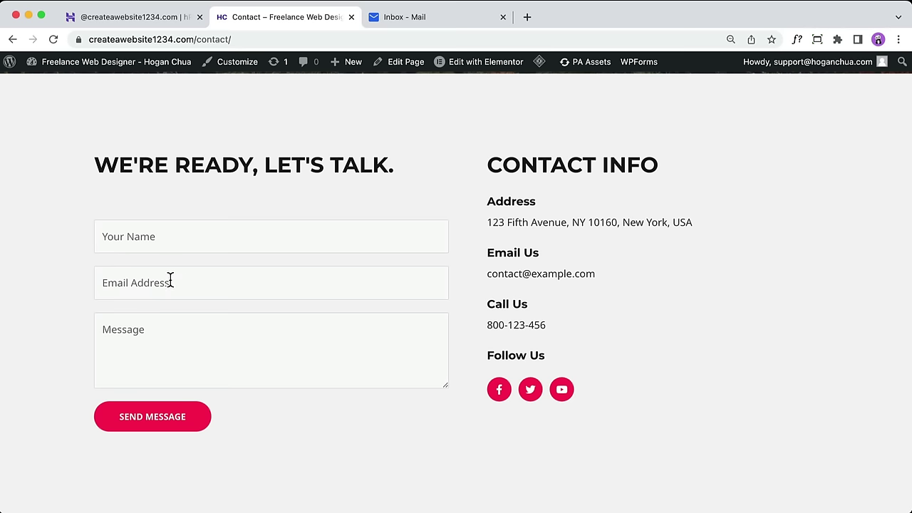
# Autofill the contact form's name field from a saved entry, then launch Edit with Elementor
pyautogui.click(133, 241)
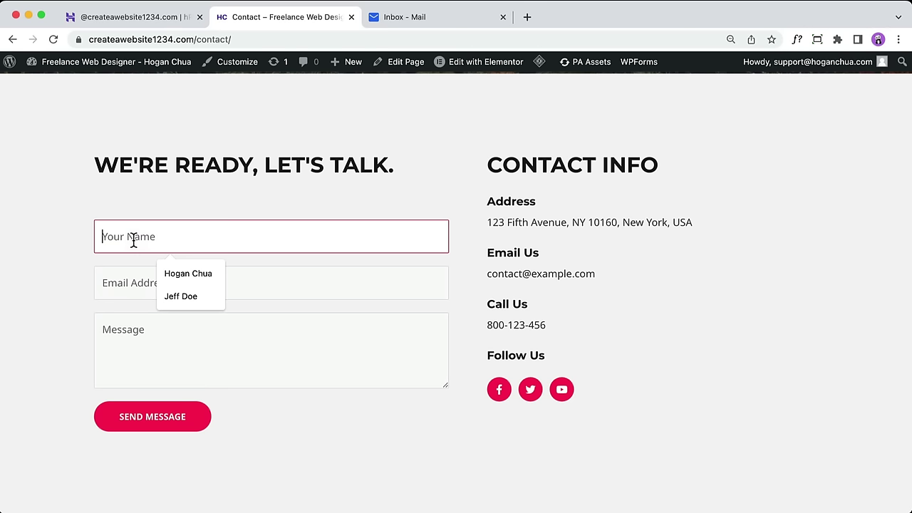
pyautogui.click(168, 271)
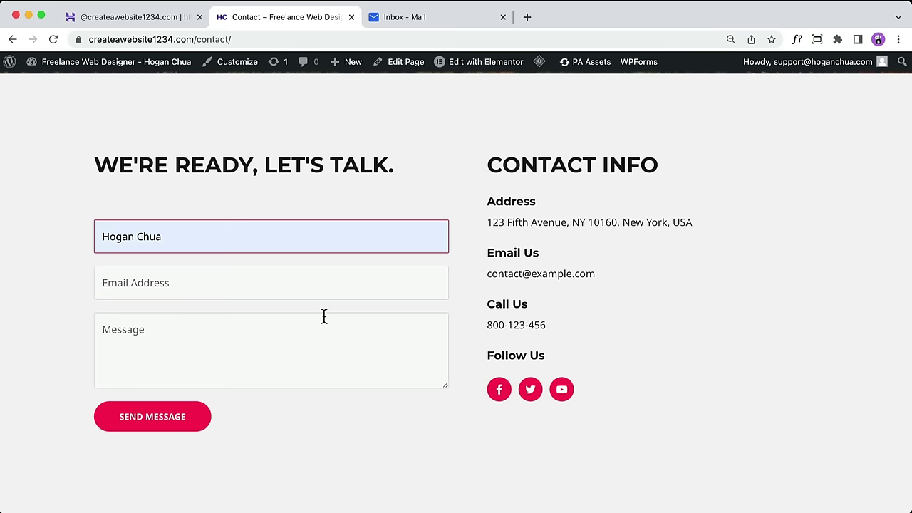
pyautogui.click(374, 191)
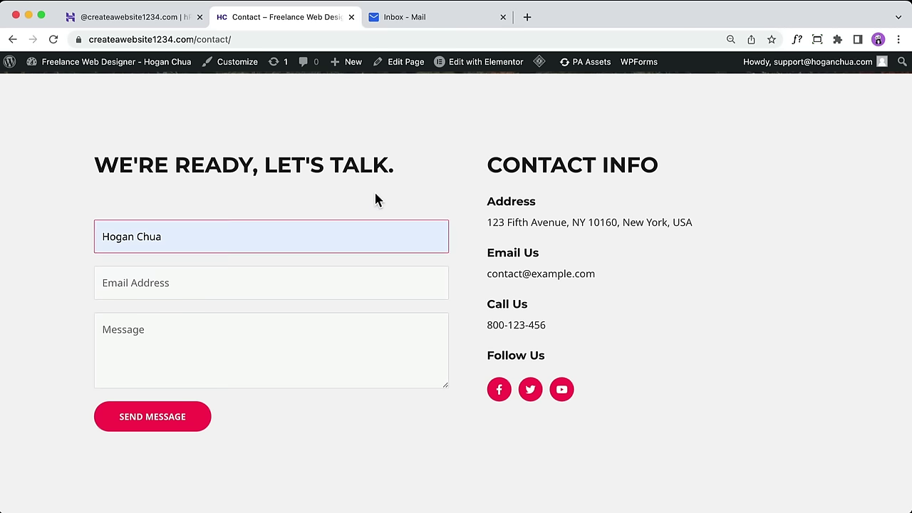
pyautogui.click(491, 68)
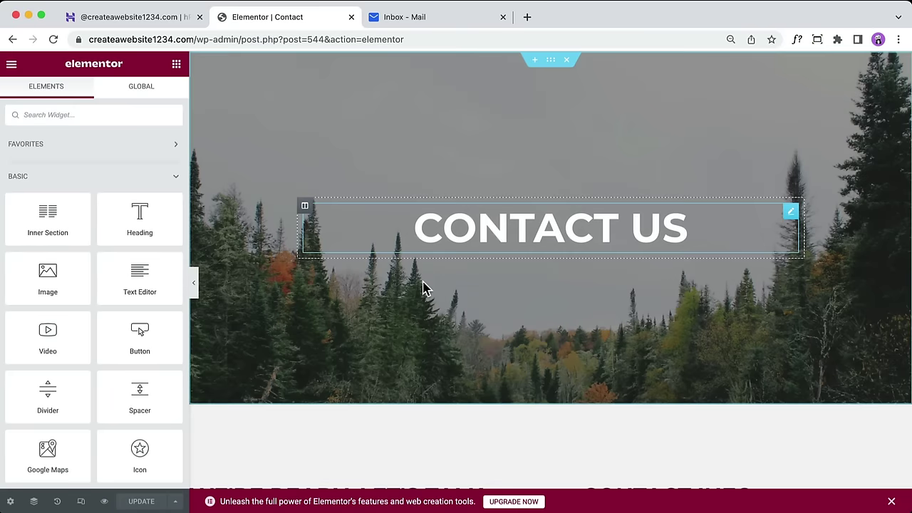
# Inspect the contact form's [wpforms id="6"] shortcode, after briefly searching widgets for 'shortc'
pyautogui.scroll(-5, 456, 327)
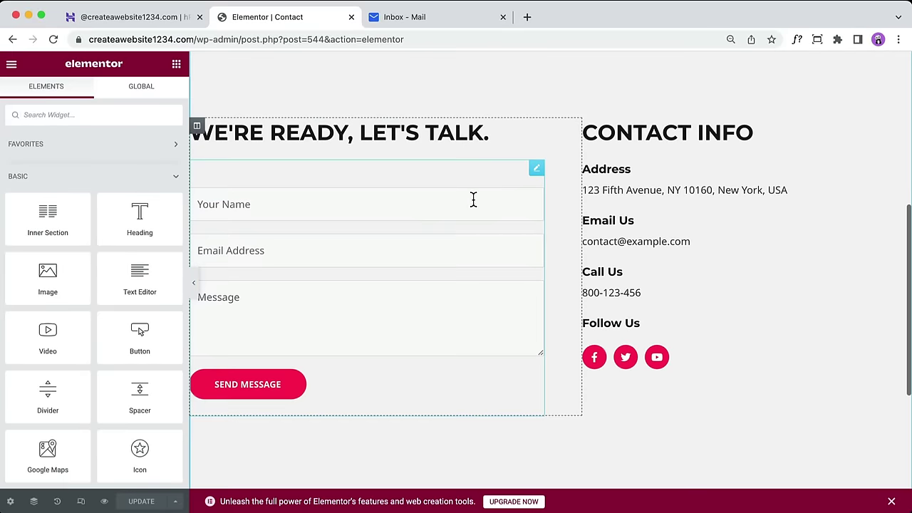
pyautogui.click(536, 171)
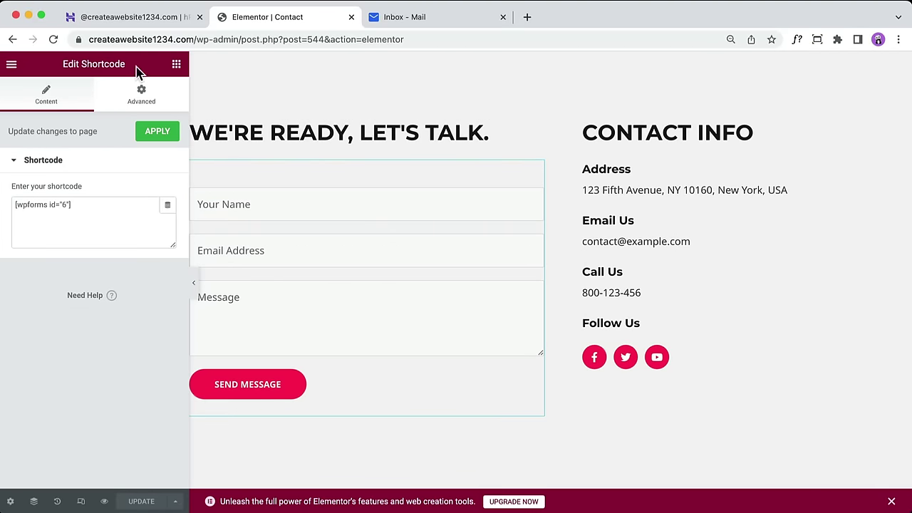
pyautogui.click(176, 64)
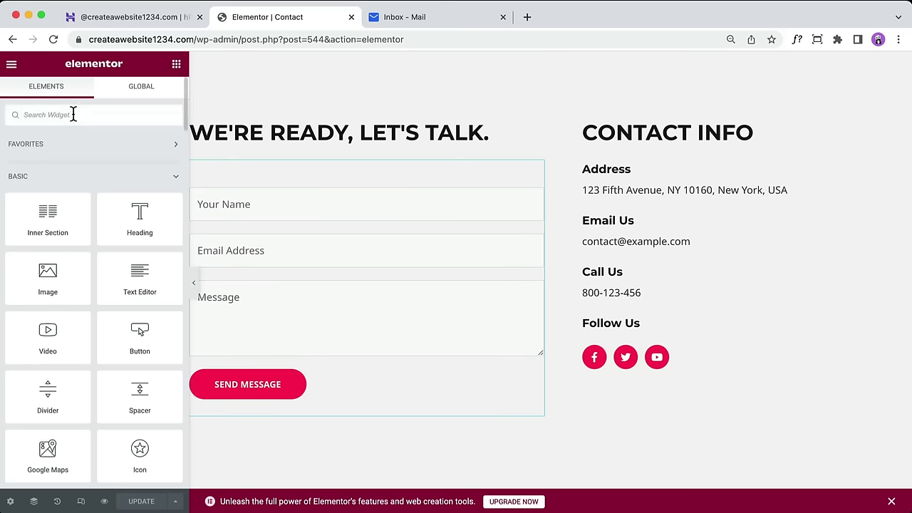
pyautogui.write('shortcode')
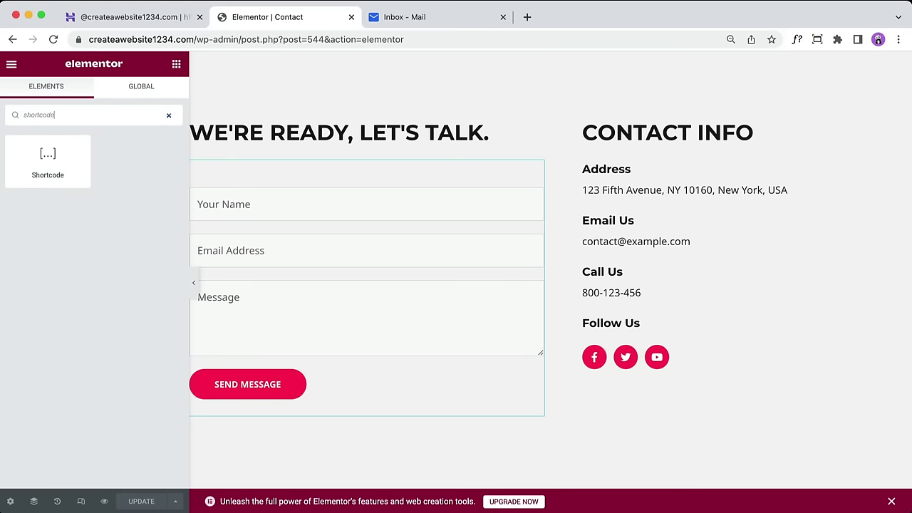
pyautogui.moveTo(64, 155)
pyautogui.mouseDown()
pyautogui.moveTo(349, 167)
pyautogui.moveTo(49, 162)
pyautogui.mouseUp()
pyautogui.click(536, 170)
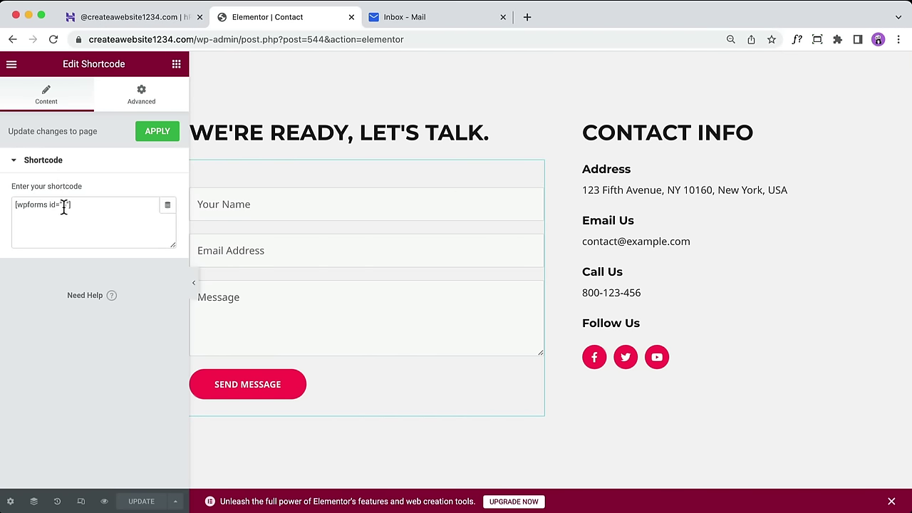
pyautogui.moveTo(69, 205); pyautogui.dragTo(16, 206)
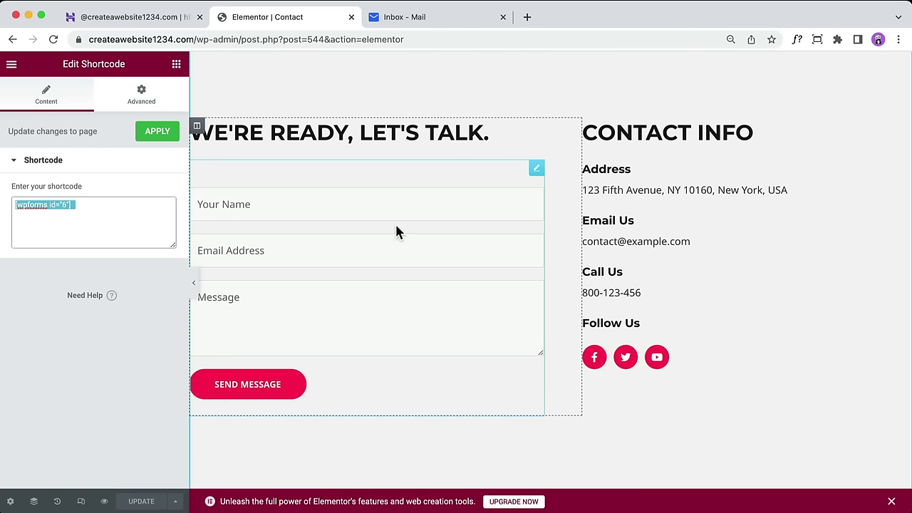
pyautogui.click(176, 64)
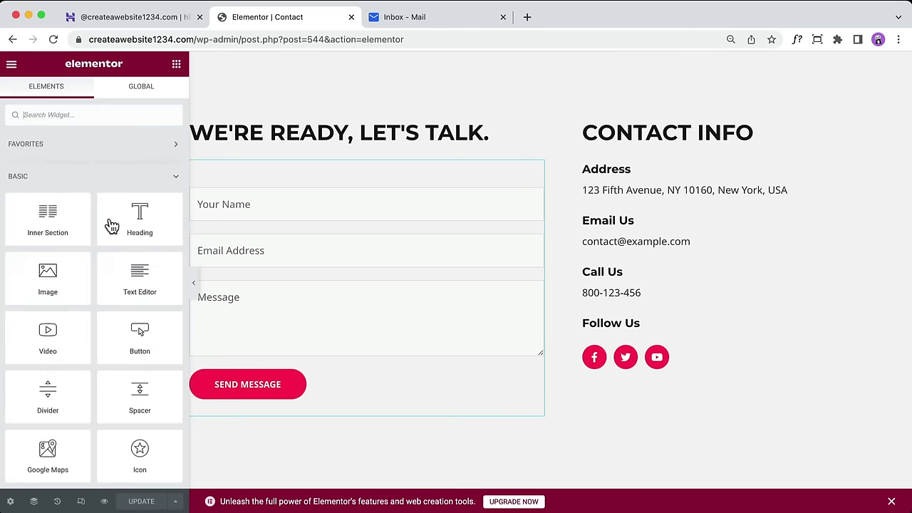
# Place a WPForms widget set to Contact Form above the existing form and open it for editing
pyautogui.scroll(-5, 78, 263)
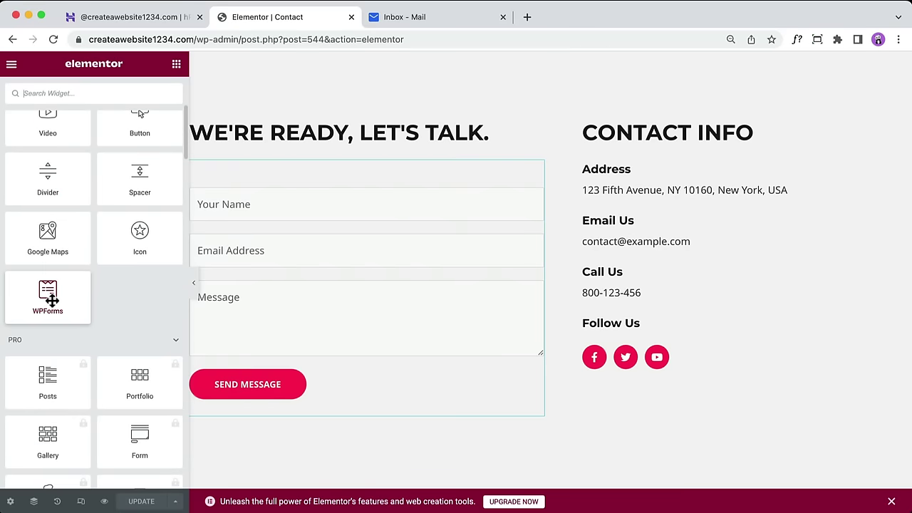
pyautogui.moveTo(36, 297); pyautogui.dragTo(313, 176)
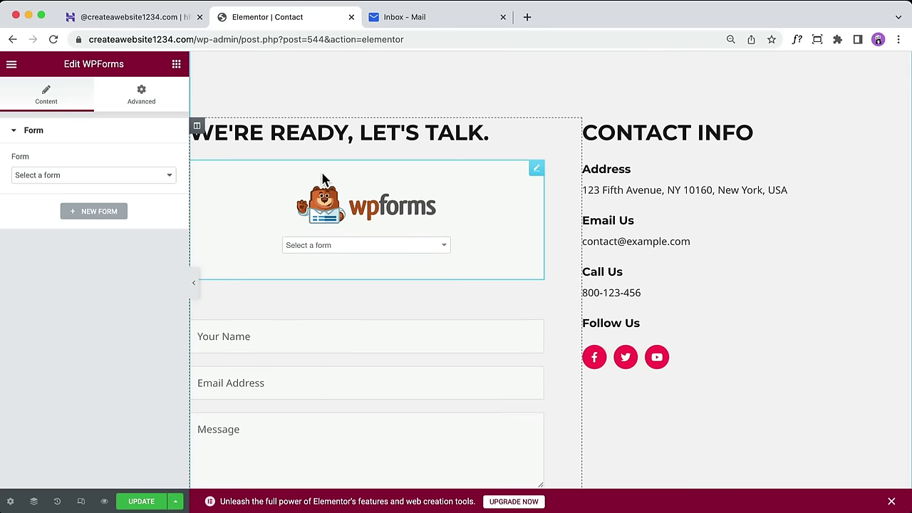
pyautogui.click(142, 184)
pyautogui.click(123, 187)
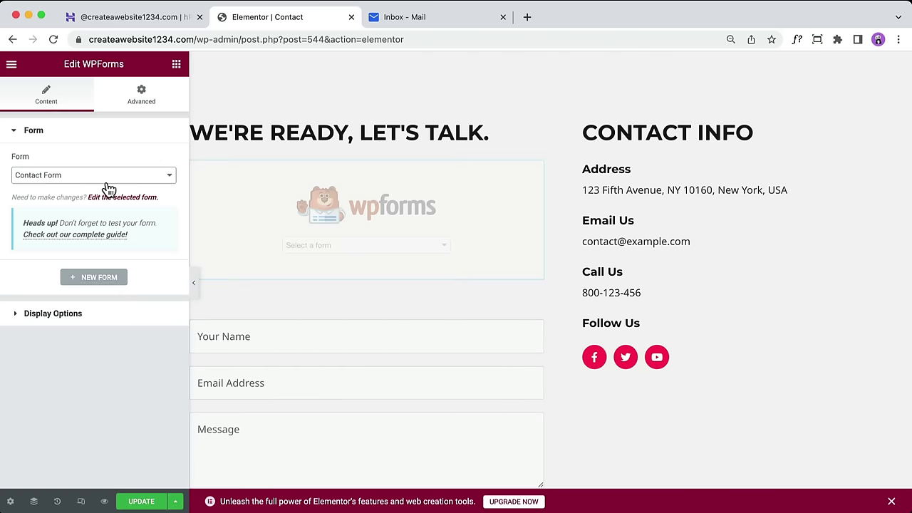
pyautogui.click(110, 197)
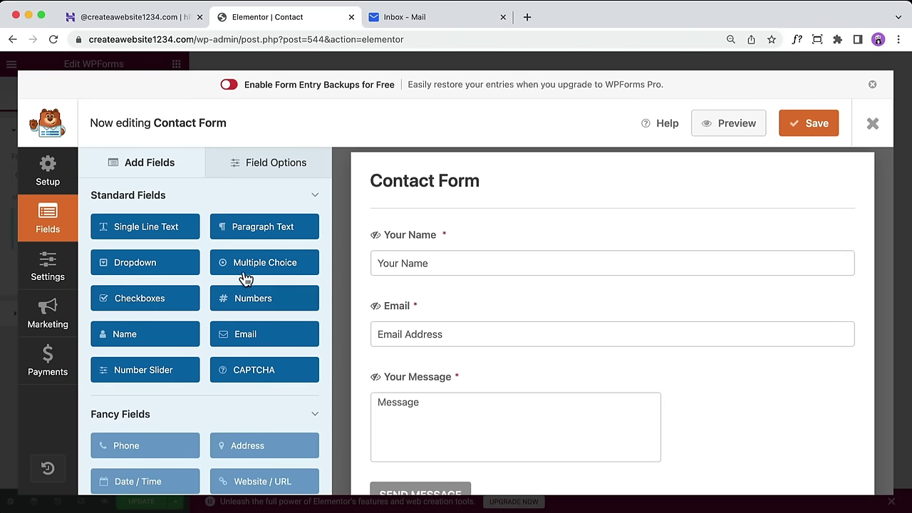
pyautogui.click(53, 269)
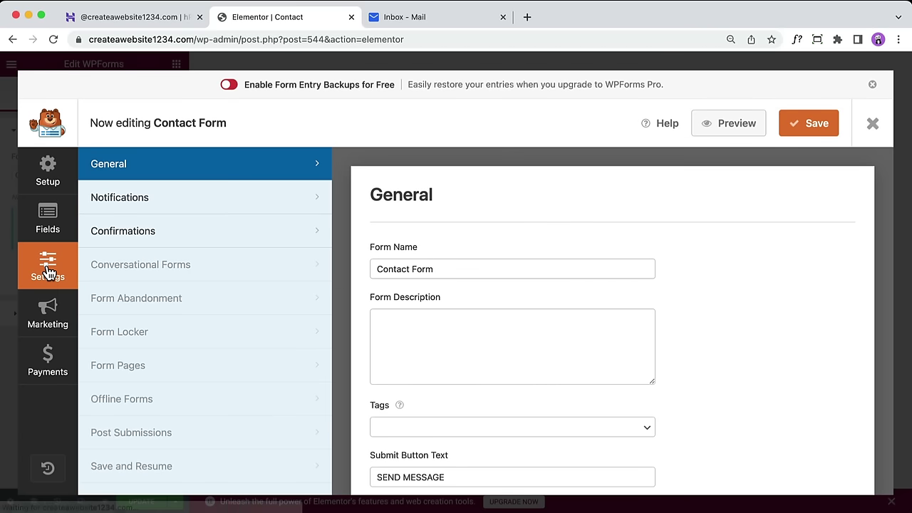
pyautogui.click(176, 202)
pyautogui.scroll(-3, 456, 308)
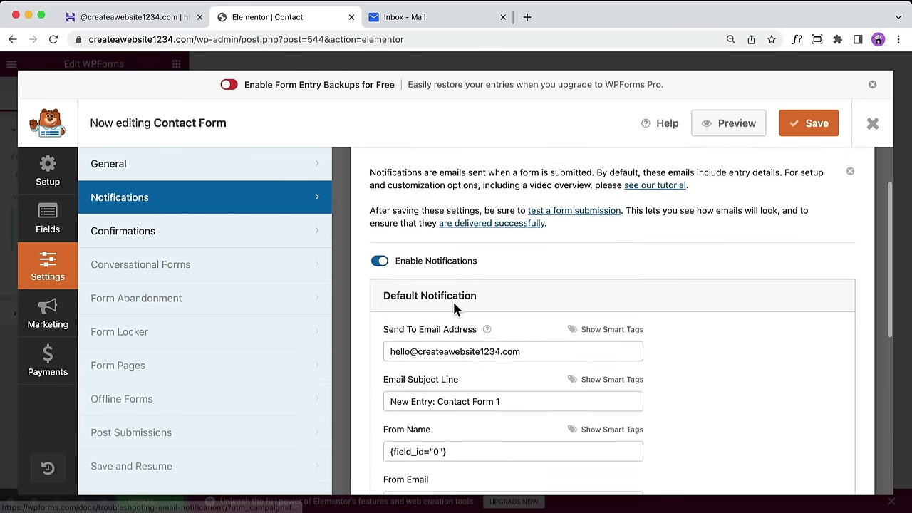
pyautogui.scroll(1, 464, 278)
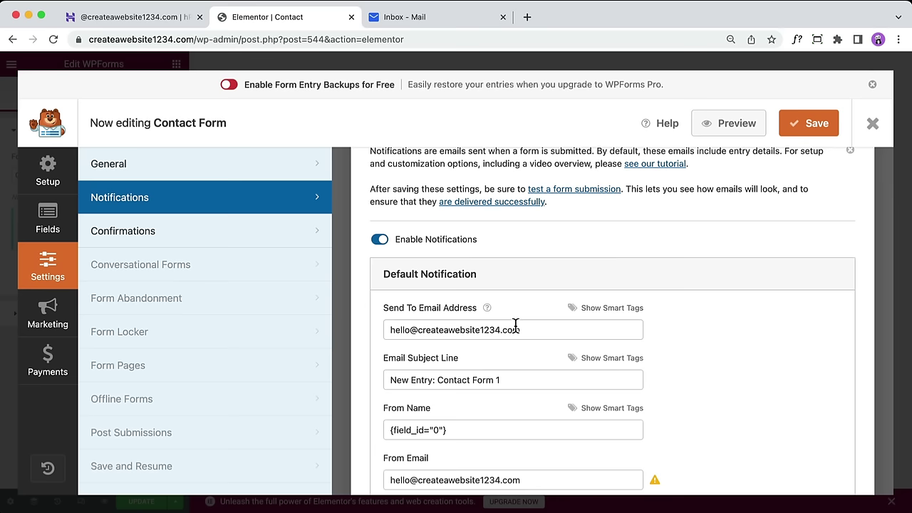
pyautogui.scroll(-2, 516, 324)
pyautogui.moveTo(534, 260); pyautogui.dragTo(388, 260)
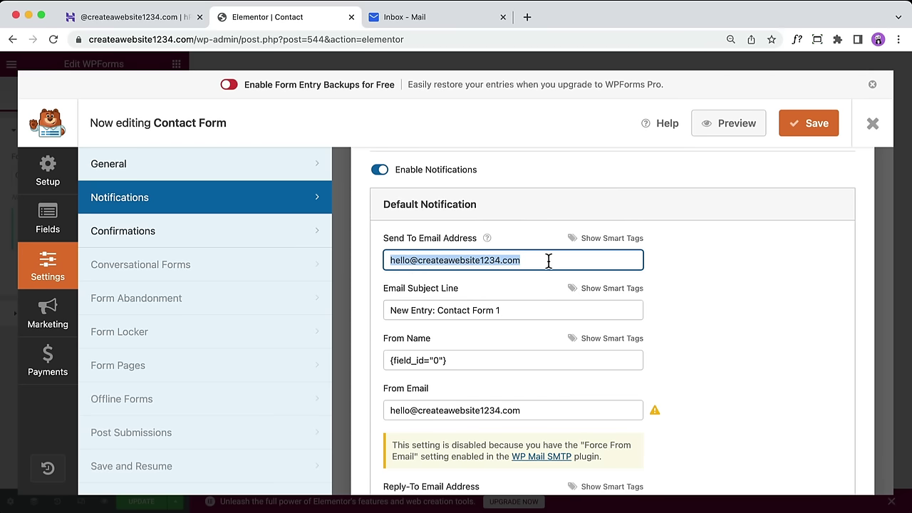
# Check the confirmation message, then save Contact Form and close the form builder
pyautogui.click(199, 226)
pyautogui.press('super+a')
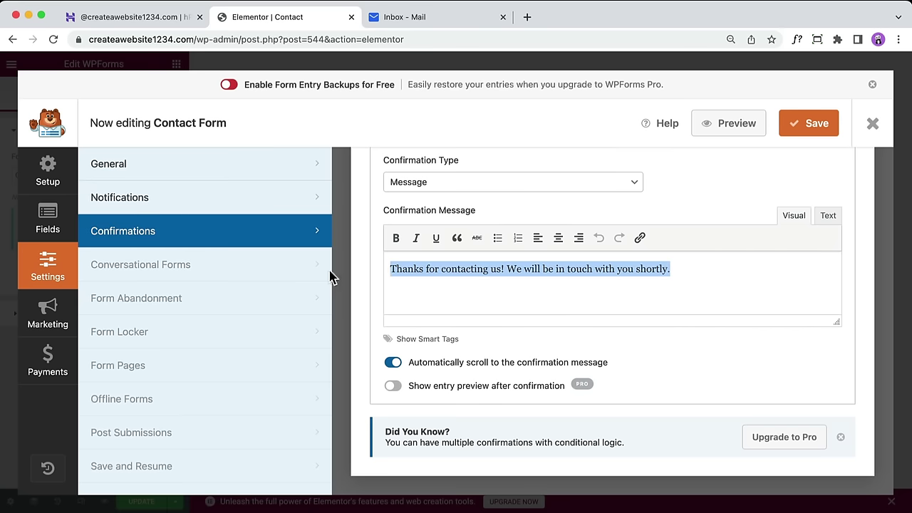
pyautogui.click(808, 131)
pyautogui.click(873, 125)
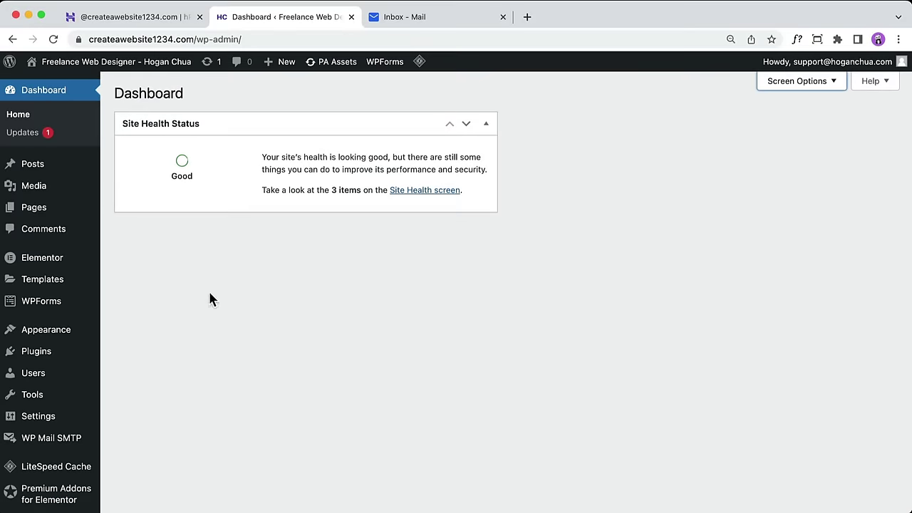
# Copy the Contact Form shortcode [wpforms id="6"] from the WPForms forms overview
pyautogui.moveTo(50, 306)
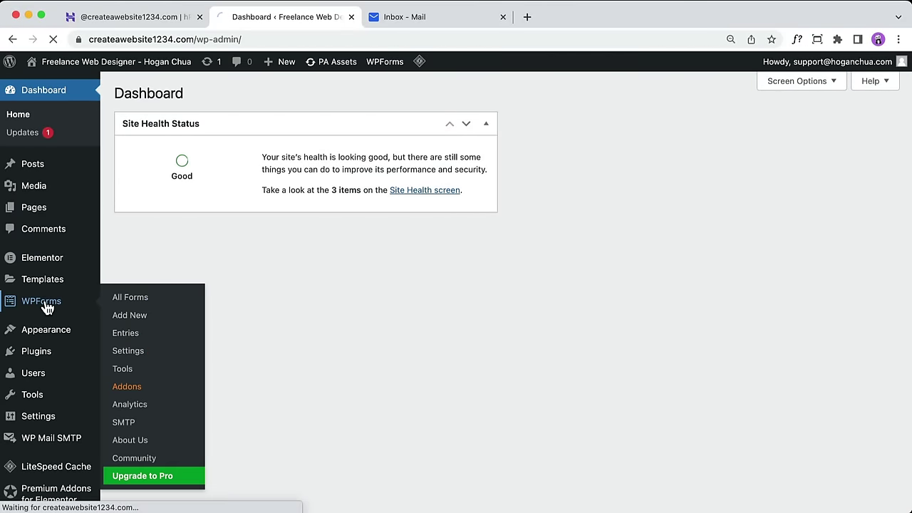
pyautogui.click(46, 305)
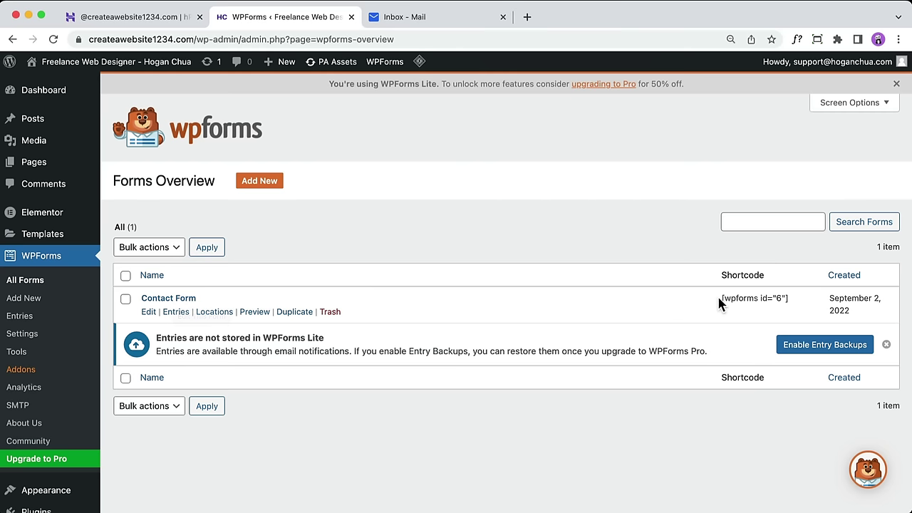
pyautogui.moveTo(720, 297); pyautogui.dragTo(777, 298)
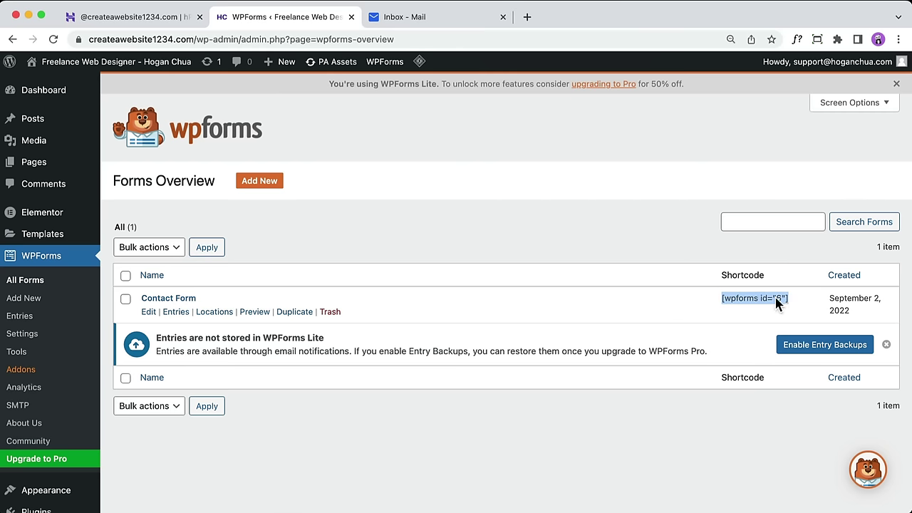
pyautogui.rightClick(777, 299)
pyautogui.click(786, 324)
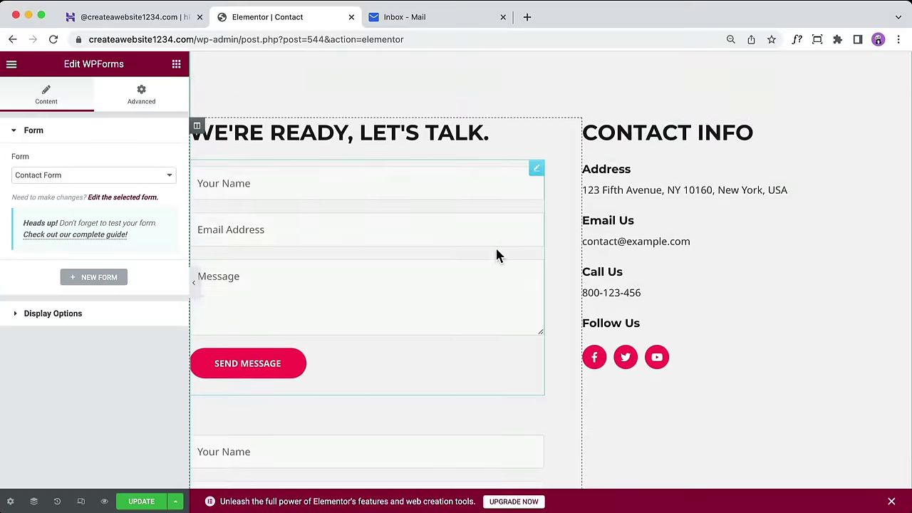
# Delete the duplicate WPForms contact form widget from the Contact page
pyautogui.scroll(-3, 495, 249)
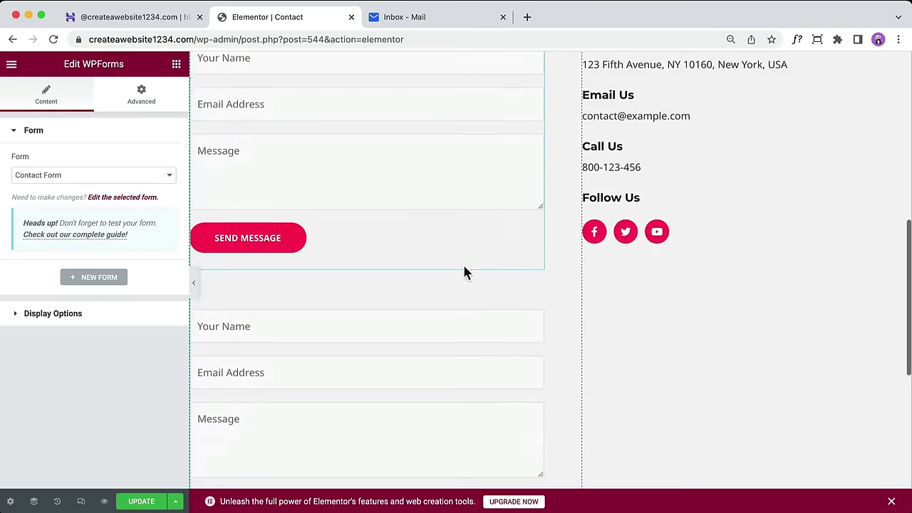
pyautogui.scroll(-2, 464, 270)
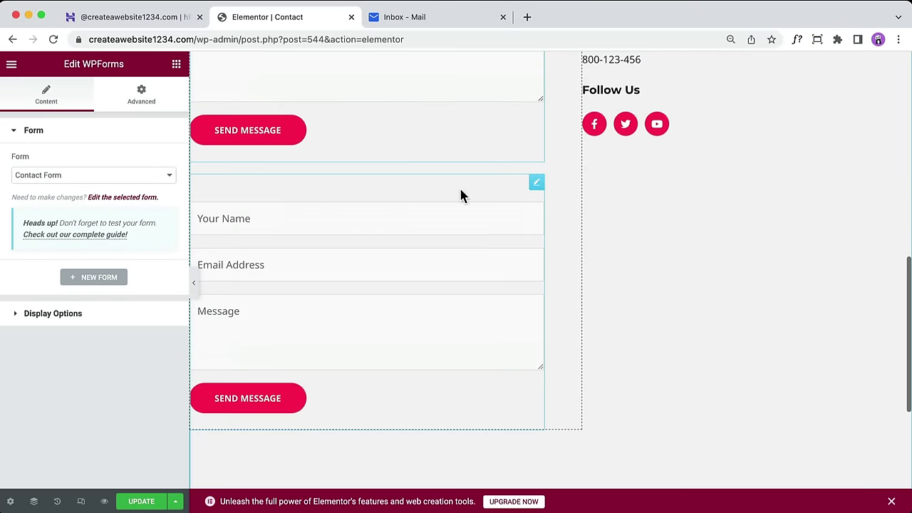
pyautogui.rightClick(537, 187)
pyautogui.click(561, 366)
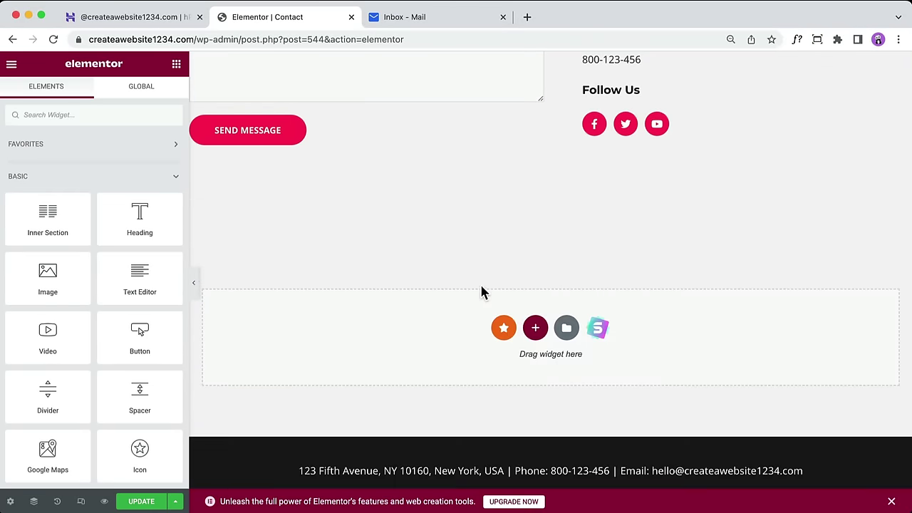
# Add a Google Maps widget below the address, set zoom to 12, and update the page
pyautogui.scroll(5, 481, 292)
pyautogui.scroll(-4, 114, 342)
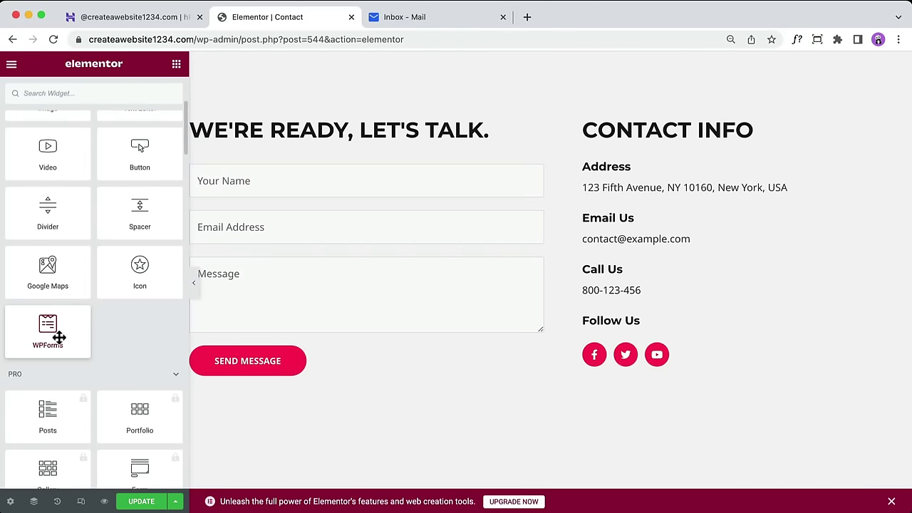
pyautogui.moveTo(33, 277); pyautogui.dragTo(612, 196)
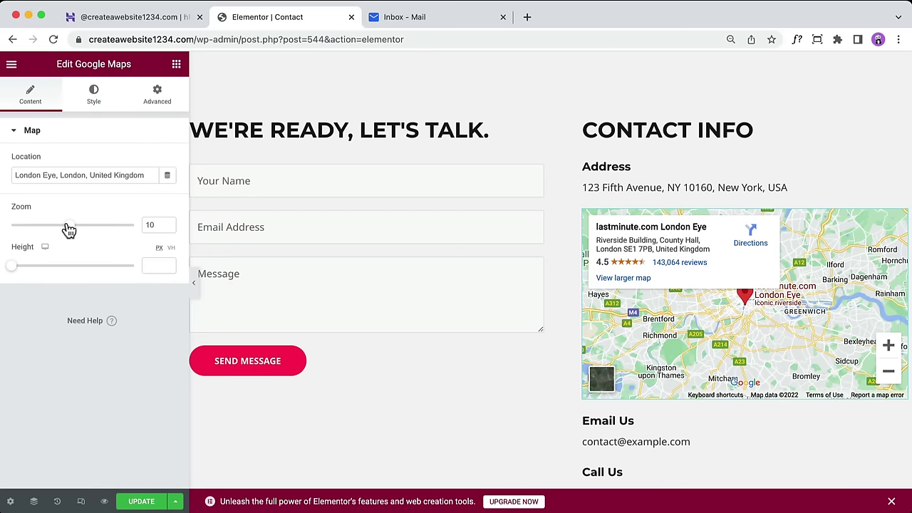
pyautogui.moveTo(69, 230); pyautogui.dragTo(85, 228)
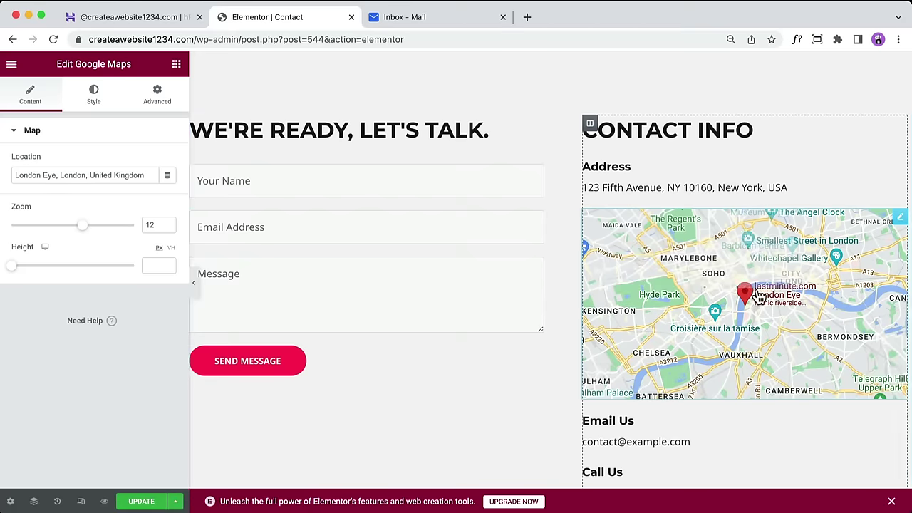
pyautogui.click(133, 505)
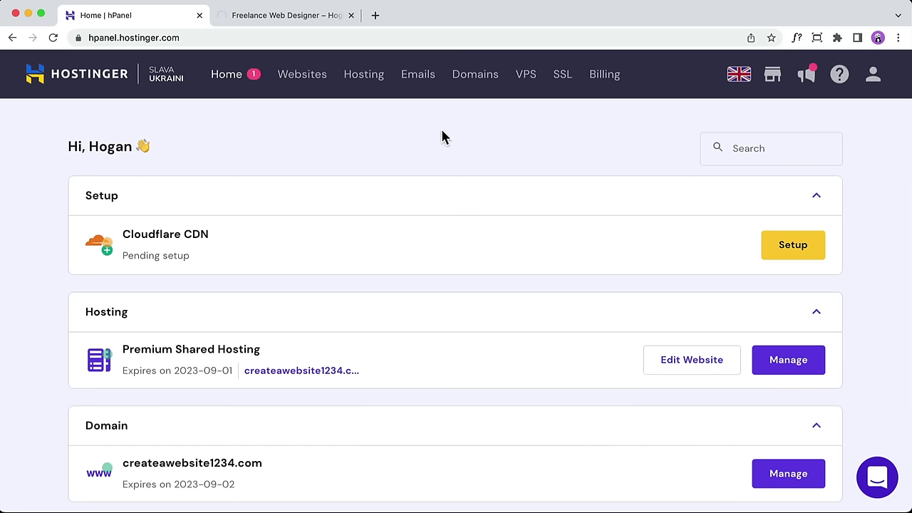
# Select the Free Email plan for the createawebsite1234.com domain in hPanel Emails
pyautogui.click(417, 78)
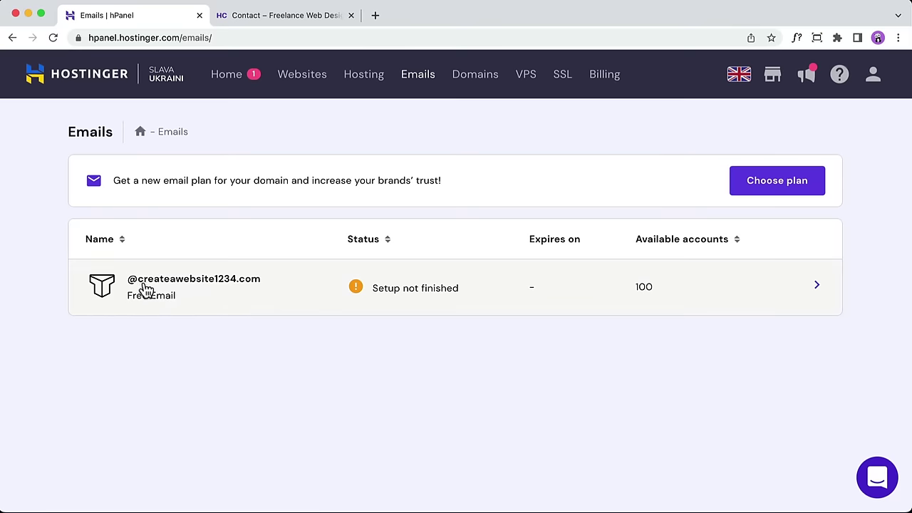
pyautogui.click(283, 304)
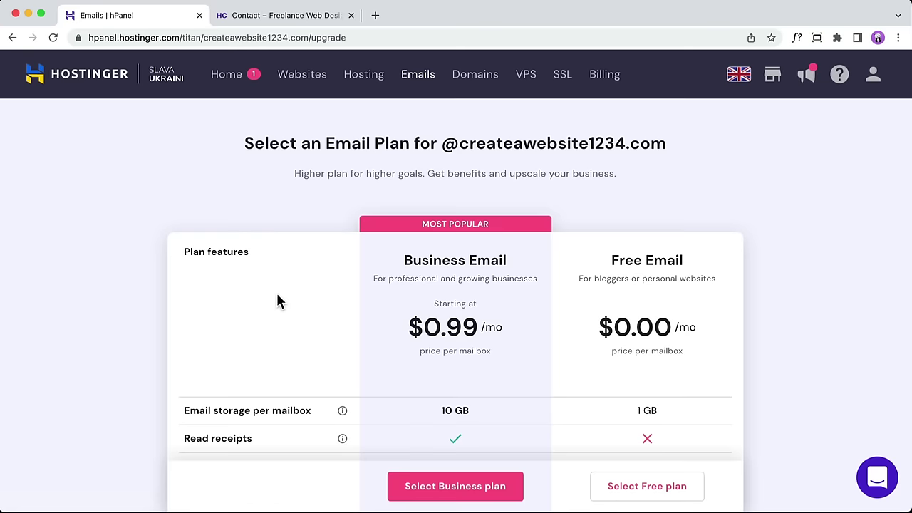
pyautogui.scroll(-2, 402, 272)
pyautogui.scroll(-5, 402, 273)
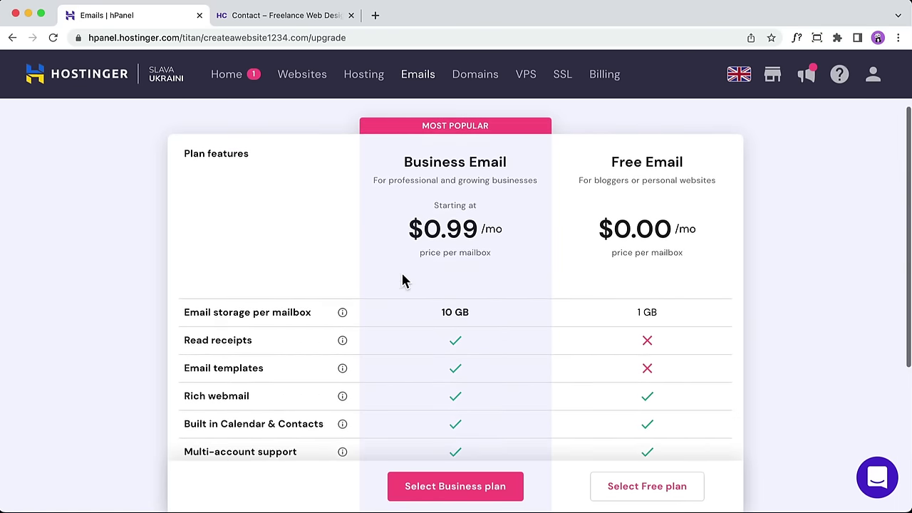
pyautogui.scroll(3, 637, 366)
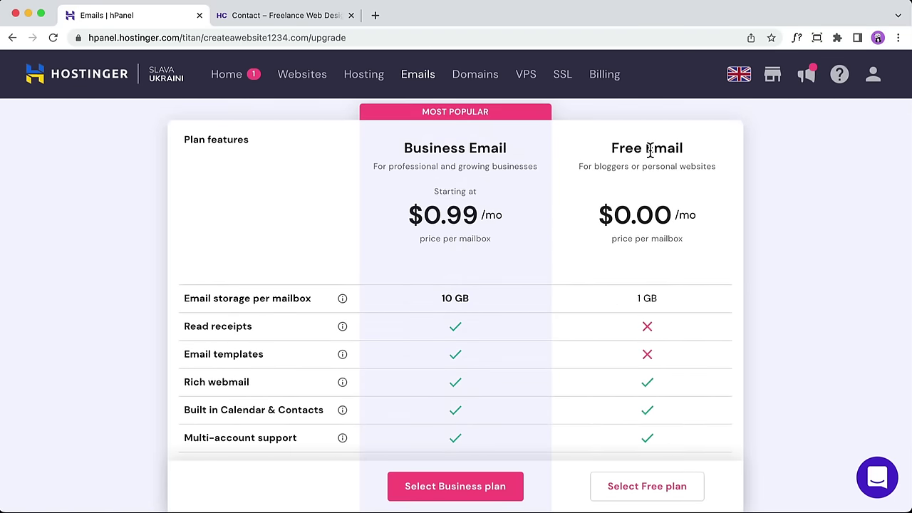
pyautogui.click(671, 490)
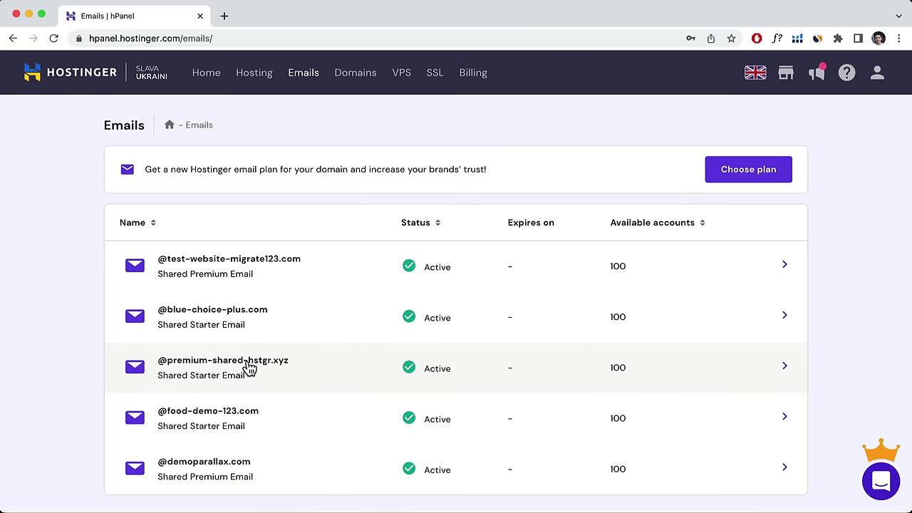
# Start a new email account on premium-shared-hstgr.xyz and name it hello
pyautogui.click(251, 368)
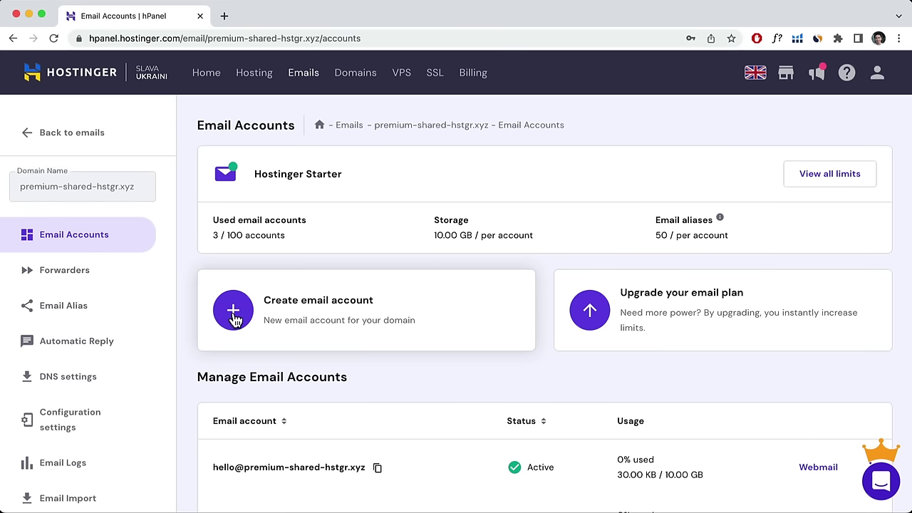
pyautogui.click(235, 320)
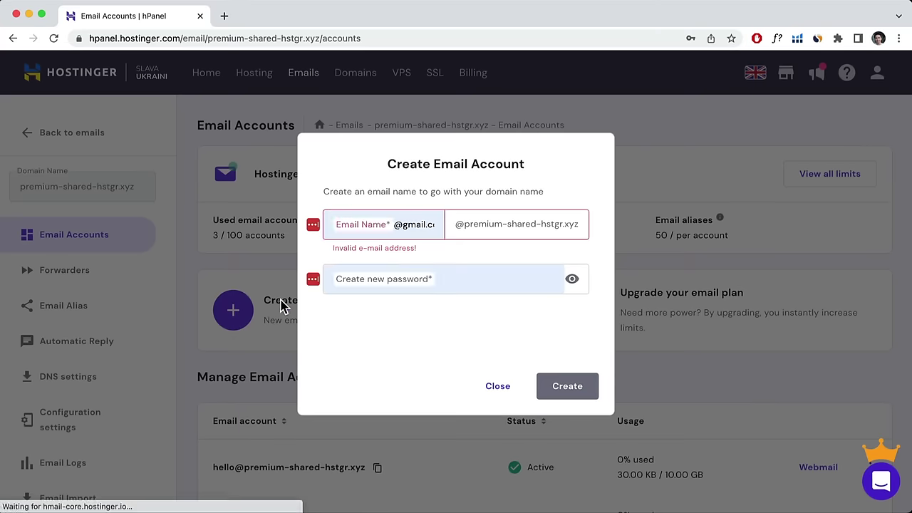
pyautogui.click(334, 223)
pyautogui.moveTo(334, 223); pyautogui.dragTo(441, 225)
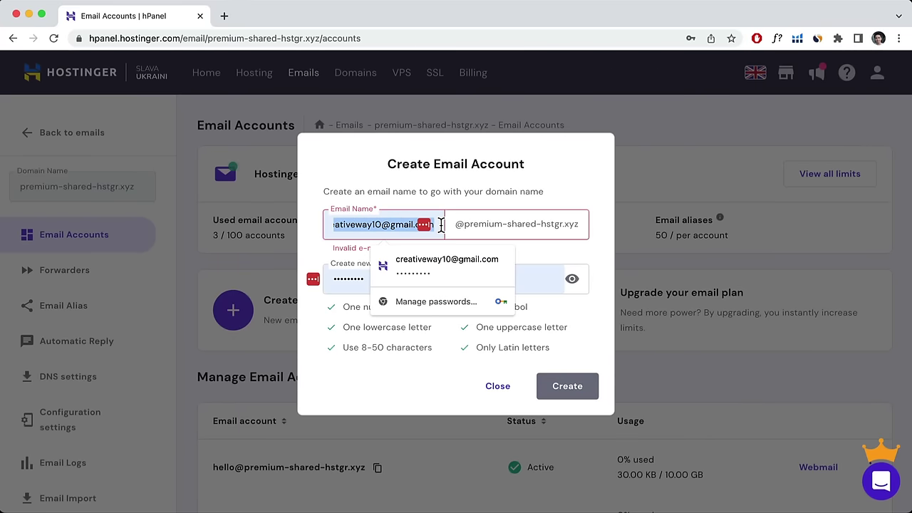
pyautogui.write('he')
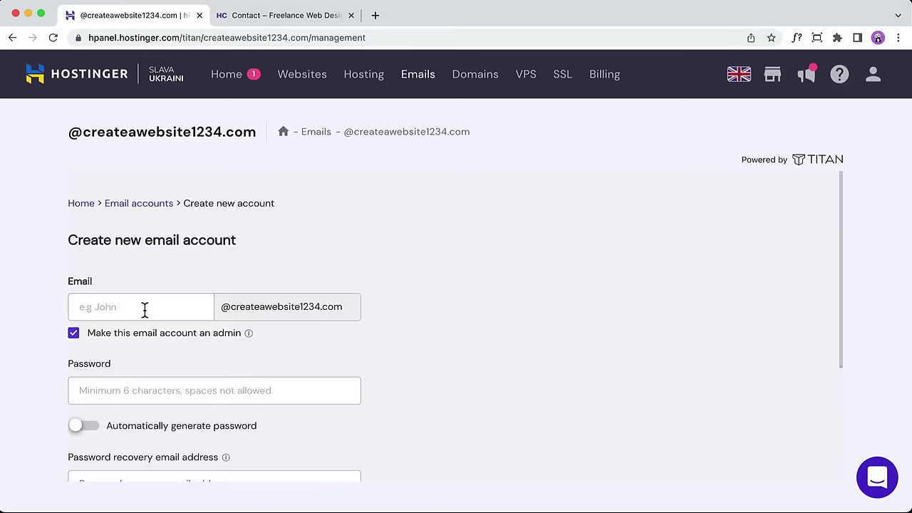
pyautogui.click(144, 310)
pyautogui.write('hello')
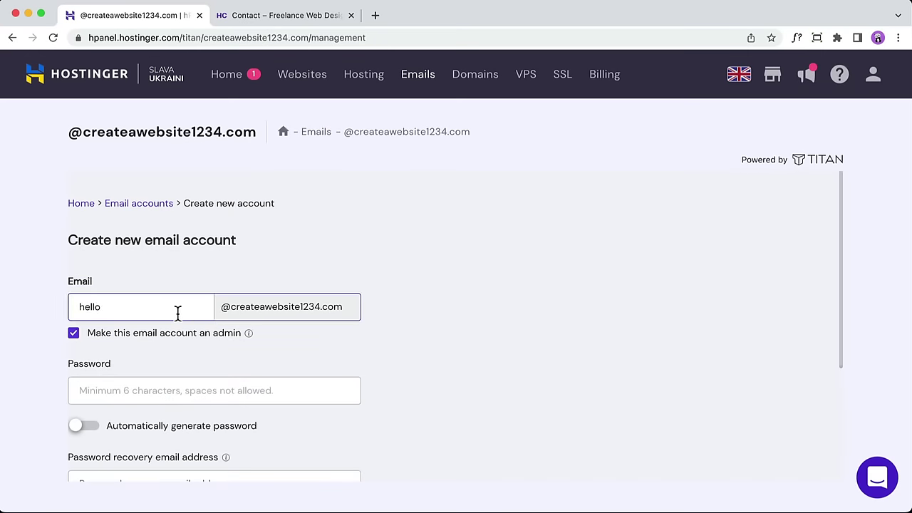
# Enter the mailbox password and a recovery email address, then create the account
pyautogui.click(143, 397)
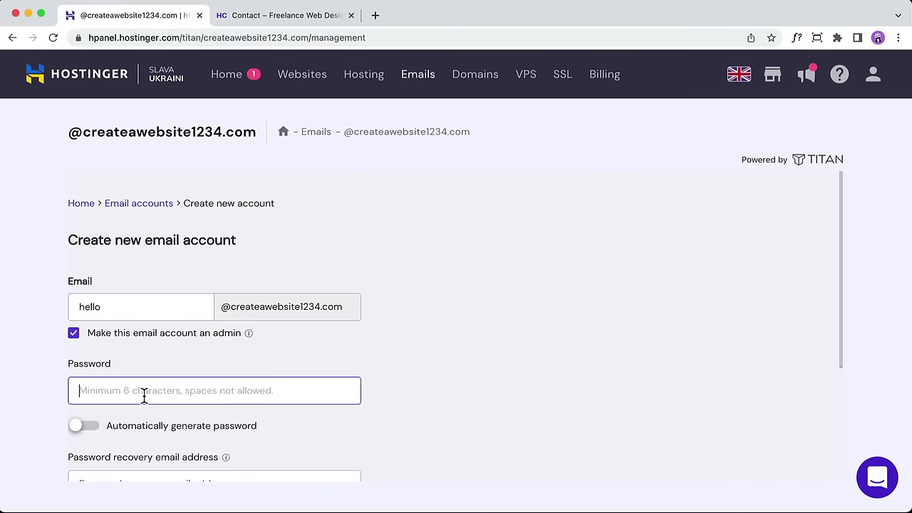
pyautogui.write('a')
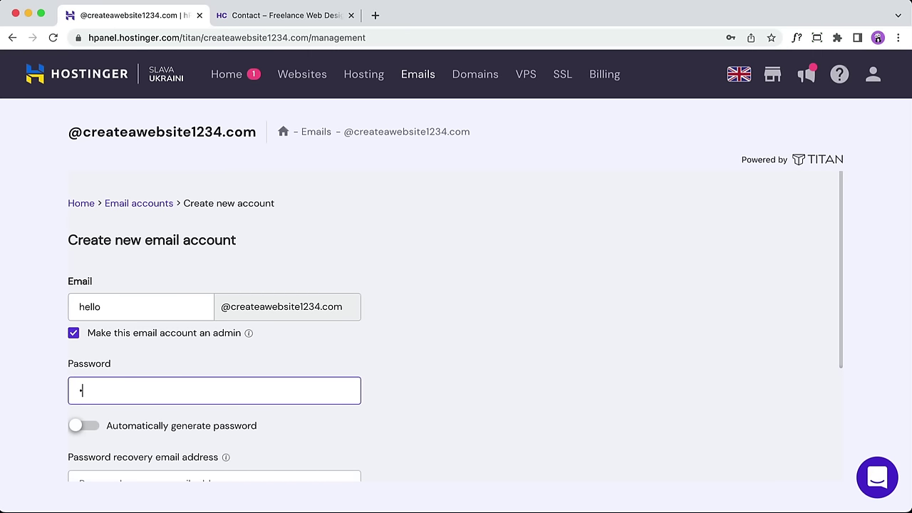
pyautogui.write('••')
pyautogui.scroll(-3, 214, 384)
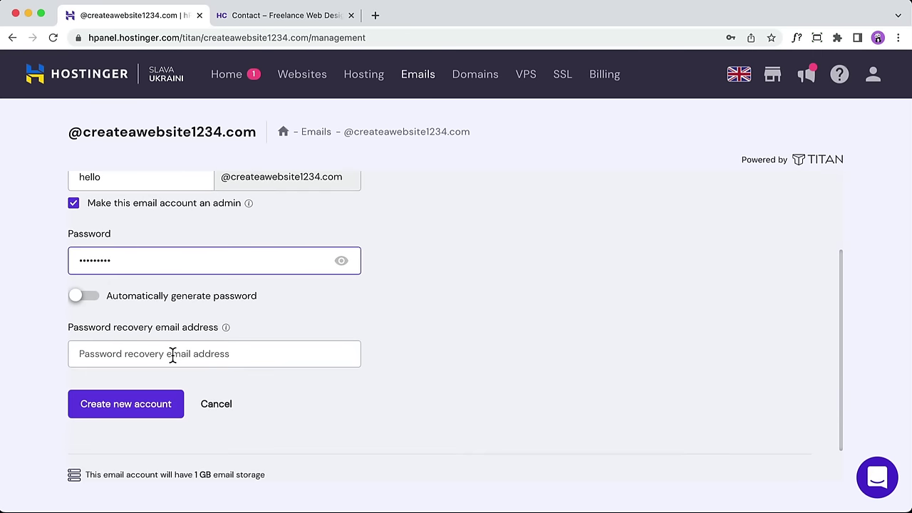
pyautogui.click(172, 356)
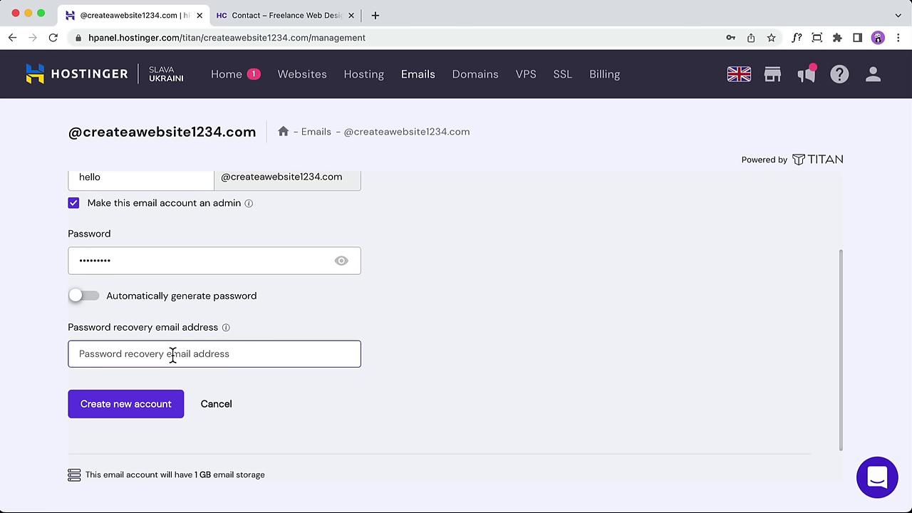
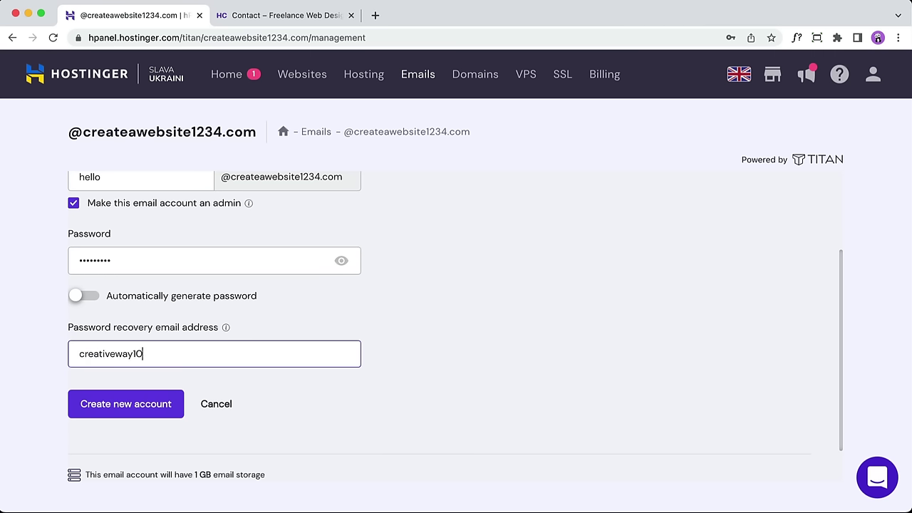
pyautogui.click(133, 411)
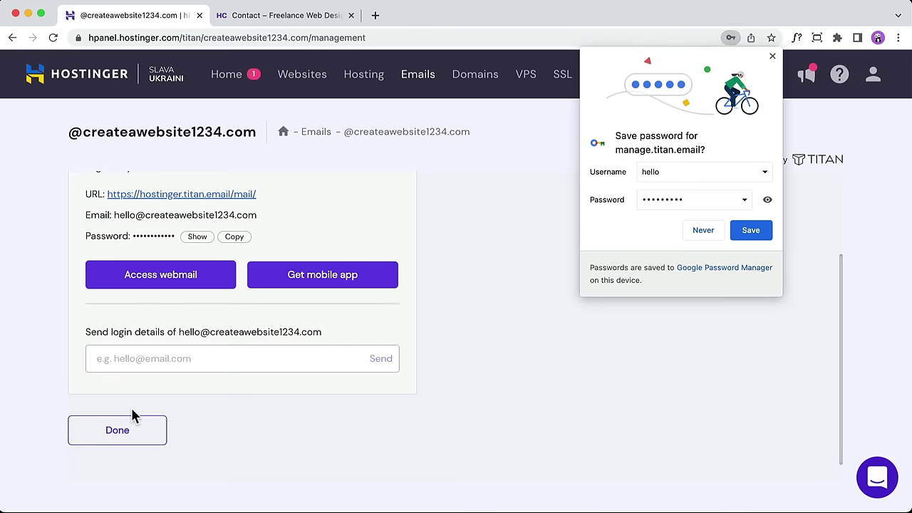
pyautogui.click(772, 56)
pyautogui.scroll(1, 253, 196)
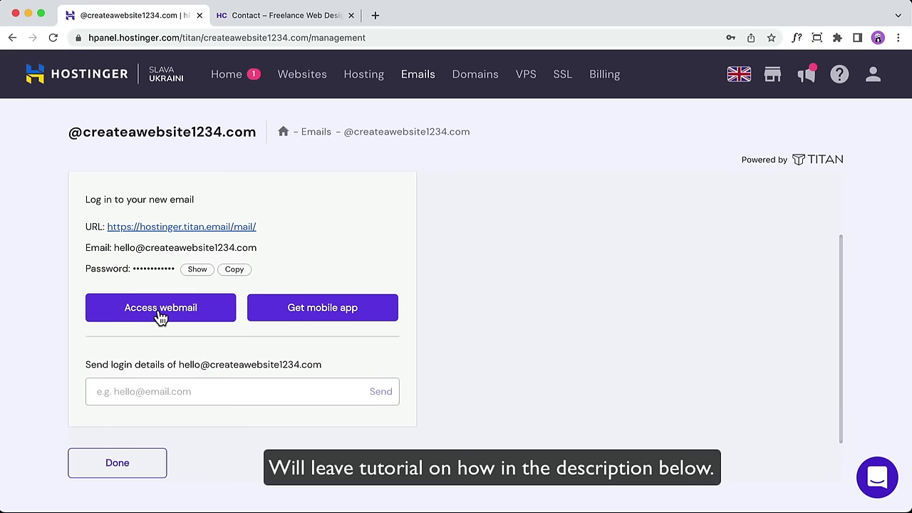
# Log in to the new mailbox in Titan webmail and confirm its recovery email address
pyautogui.click(160, 316)
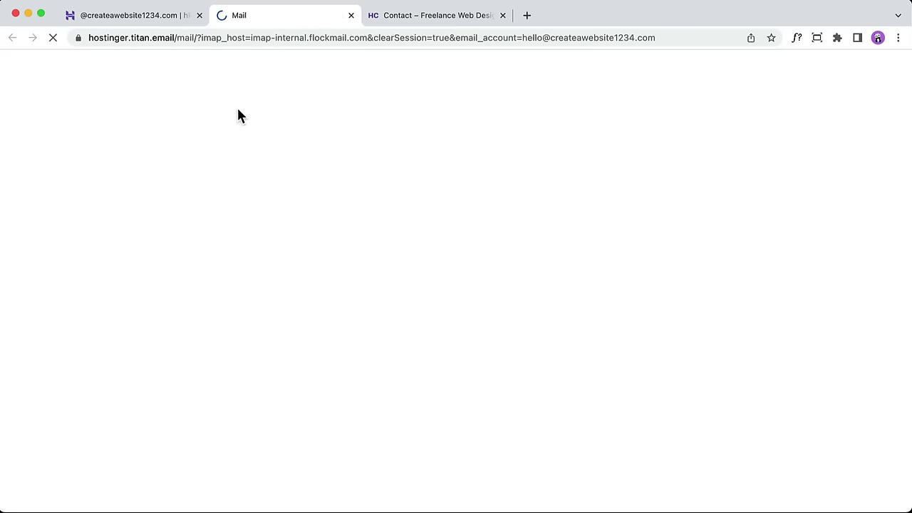
pyautogui.click(449, 322)
pyautogui.write('*********')
pyautogui.press('Return')
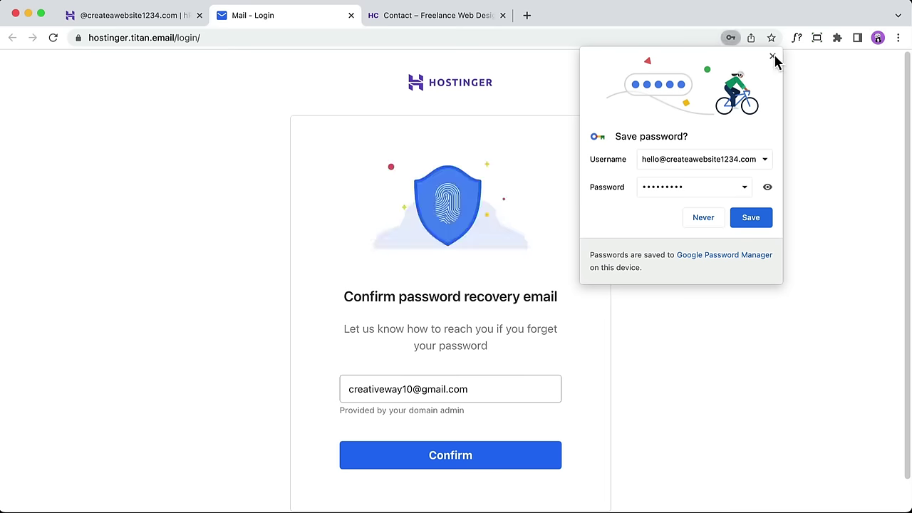
pyautogui.click(772, 55)
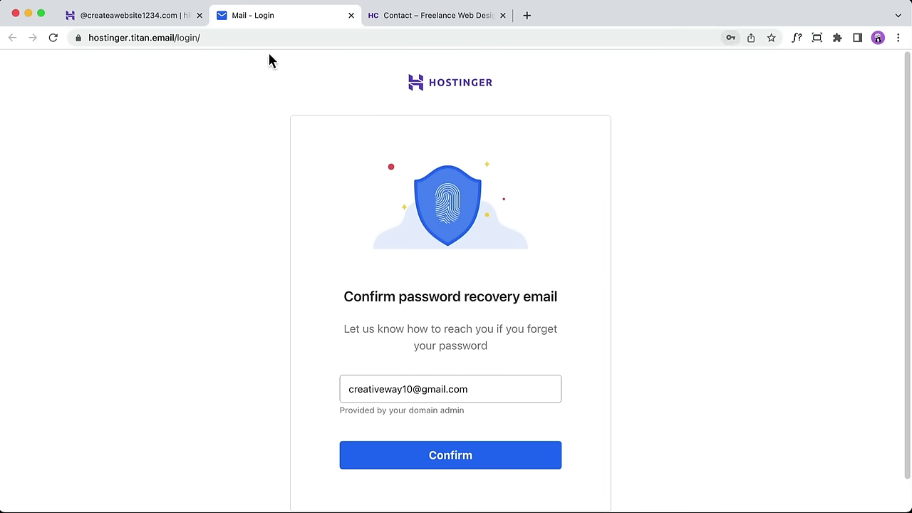
pyautogui.click(463, 454)
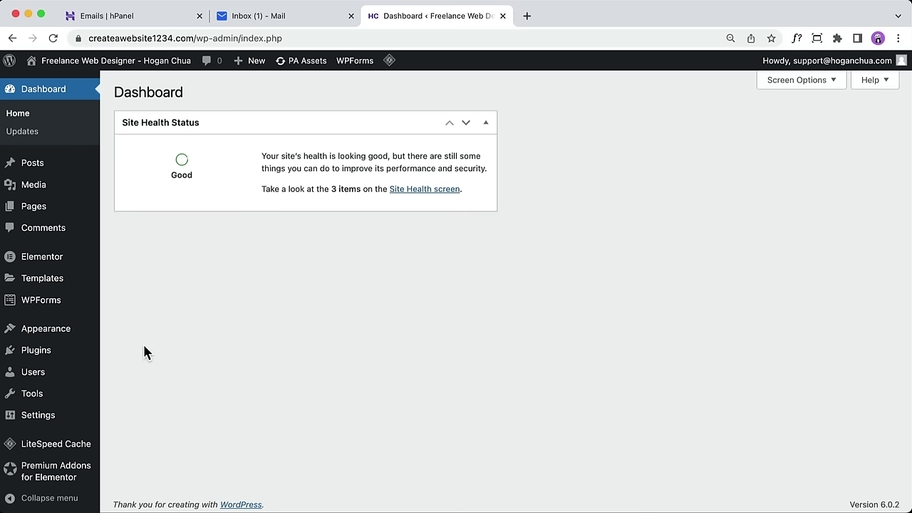
# Search the plugin directory for 'SMTP', then install and activate WP Mail SMTP
pyautogui.click(39, 353)
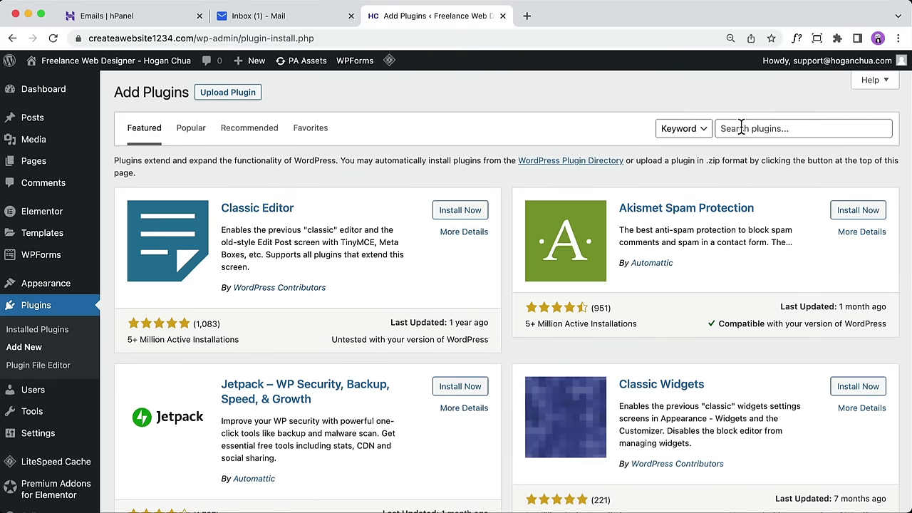
pyautogui.click(739, 127)
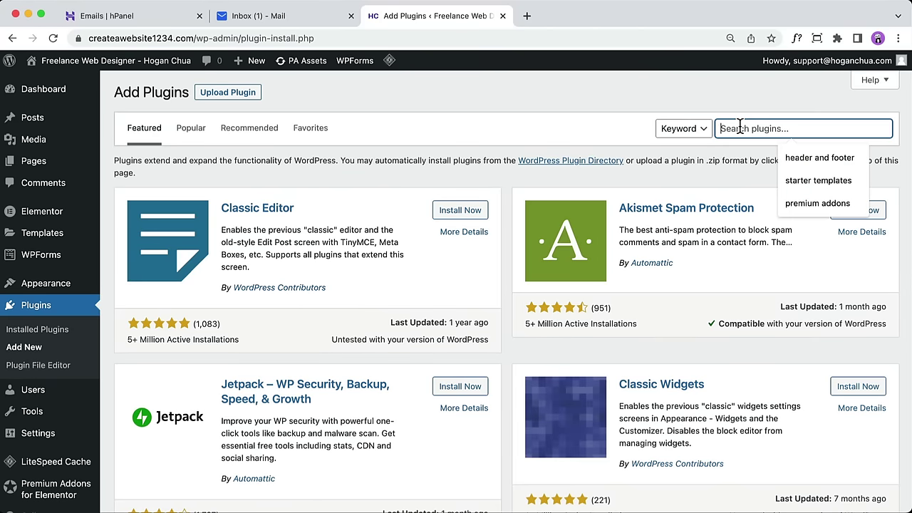
pyautogui.write('SMT')
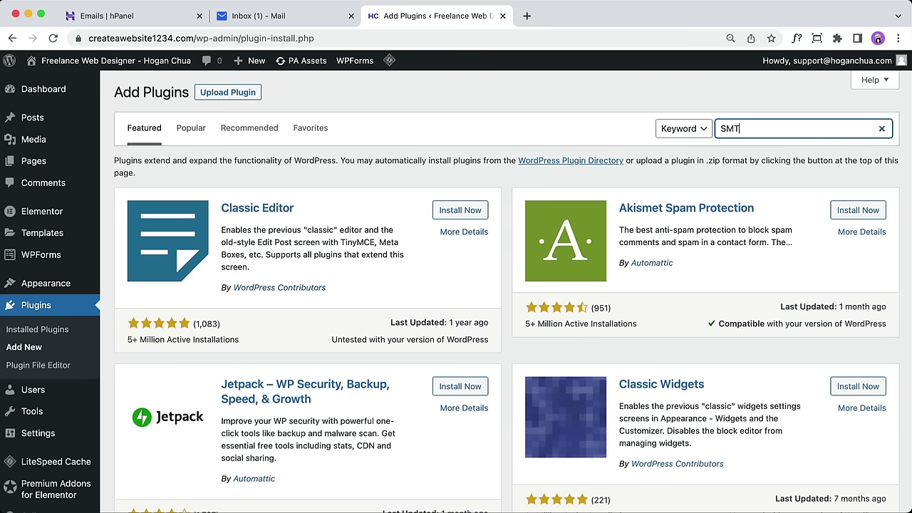
pyautogui.write('P')
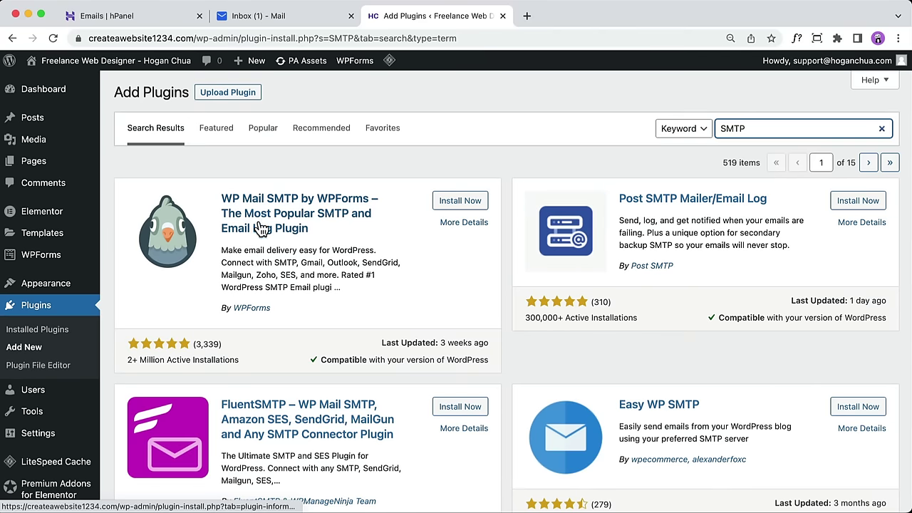
pyautogui.click(453, 207)
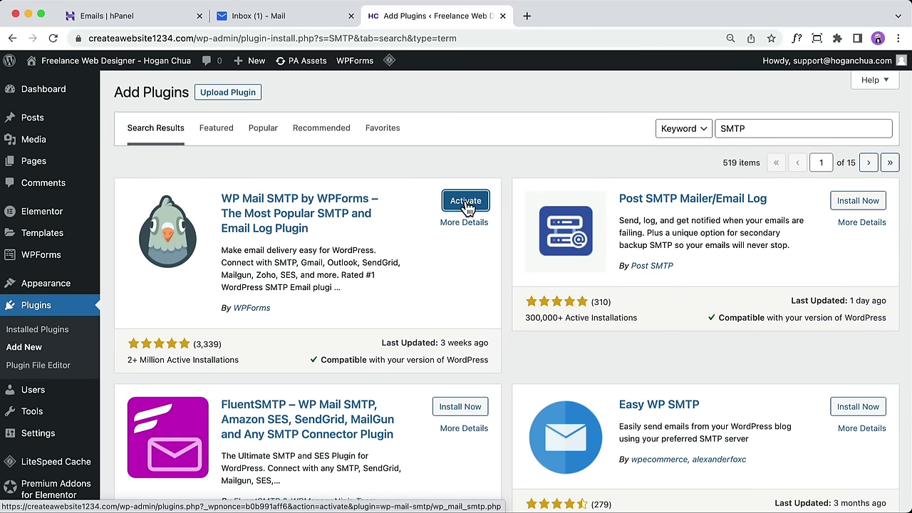
pyautogui.click(463, 205)
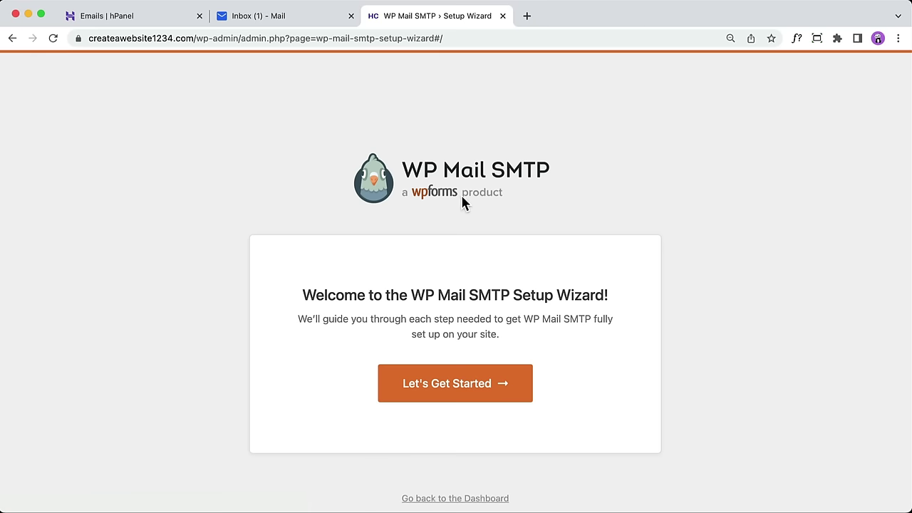
# Start the WP Mail SMTP wizard and save Other SMTP as the mailer
pyautogui.scroll(-1, 438, 246)
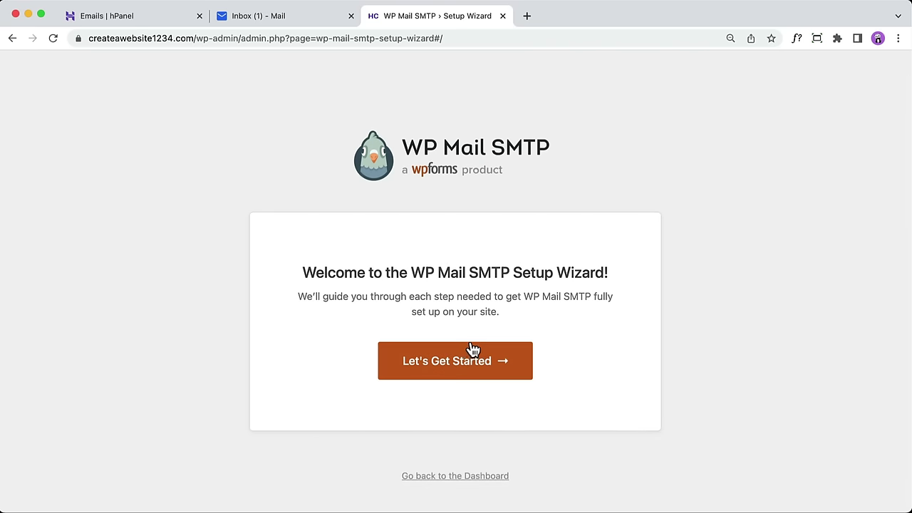
pyautogui.click(465, 366)
pyautogui.scroll(-5, 467, 356)
pyautogui.scroll(-4, 466, 359)
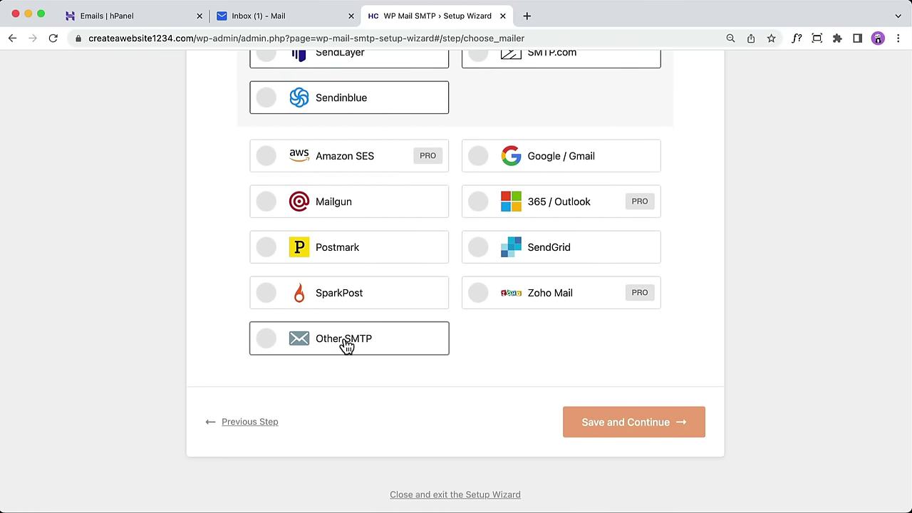
pyautogui.click(349, 345)
pyautogui.click(652, 438)
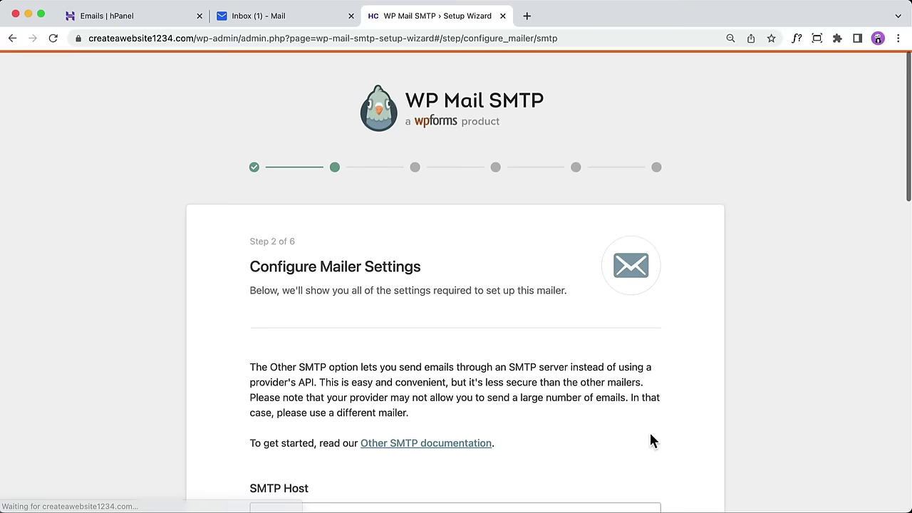
# Ready the empty SMTP Host field and bring up Hostinger's Emails page
pyautogui.scroll(-6, 594, 401)
pyautogui.scroll(-14, 594, 401)
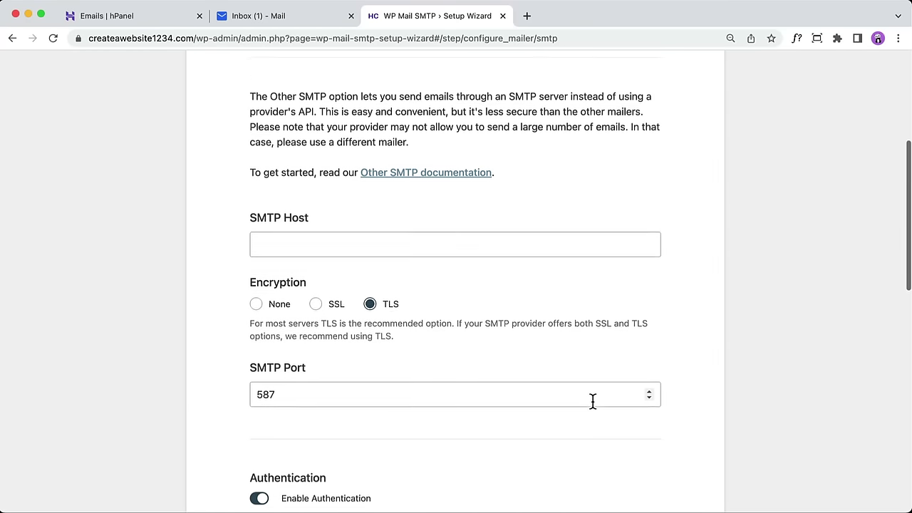
pyautogui.scroll(-6, 592, 407)
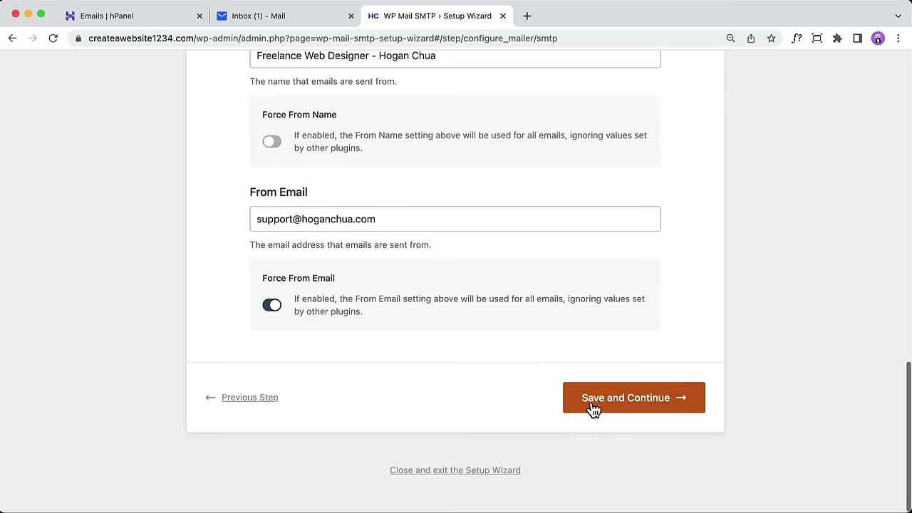
pyautogui.scroll(20, 590, 407)
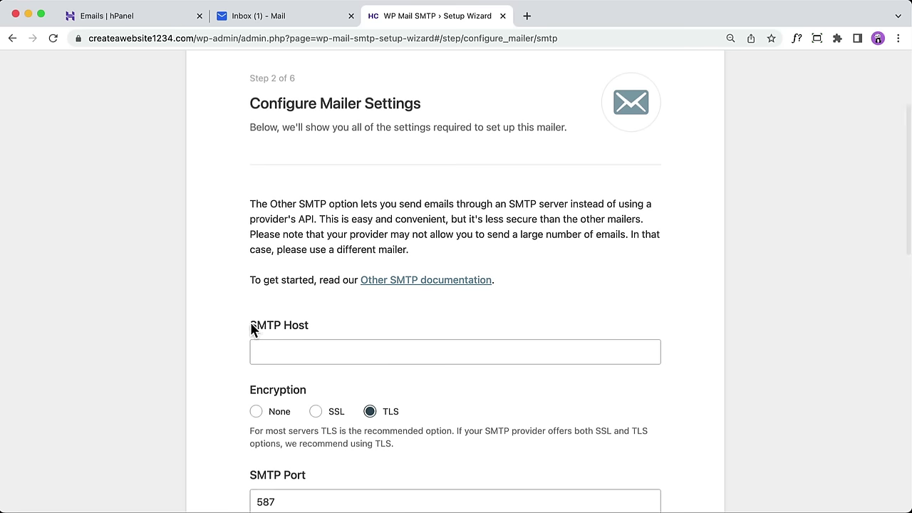
pyautogui.moveTo(251, 325); pyautogui.dragTo(313, 324)
pyautogui.click(339, 342)
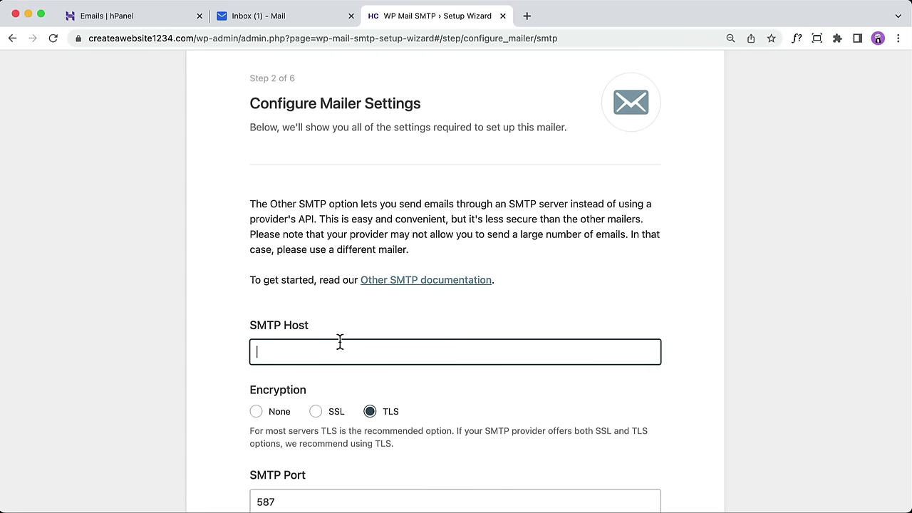
pyautogui.click(134, 21)
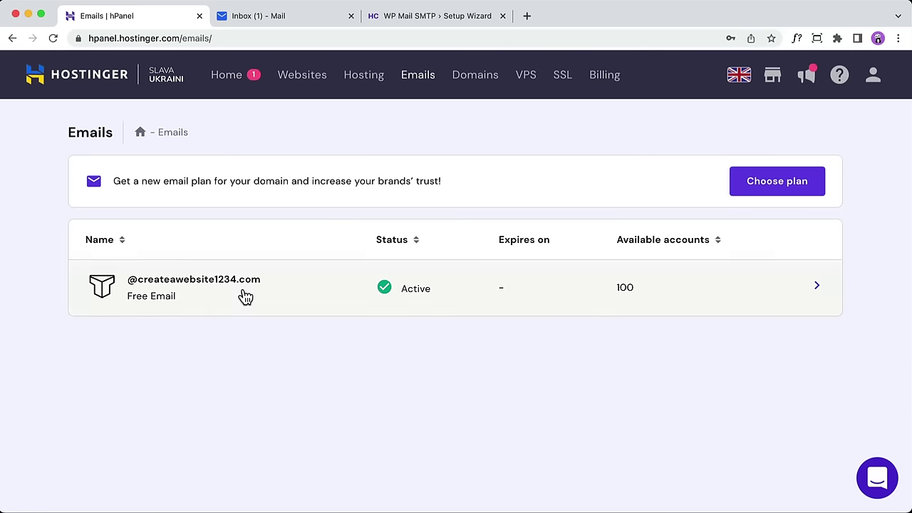
# Look up the outgoing server smtp.titan.email and ports 587/465 under Configure Desktop App
pyautogui.click(337, 291)
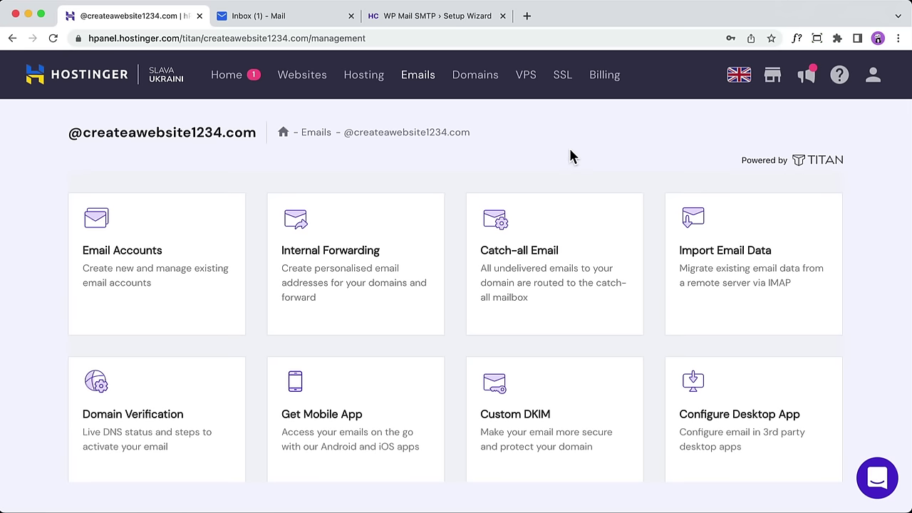
pyautogui.click(746, 423)
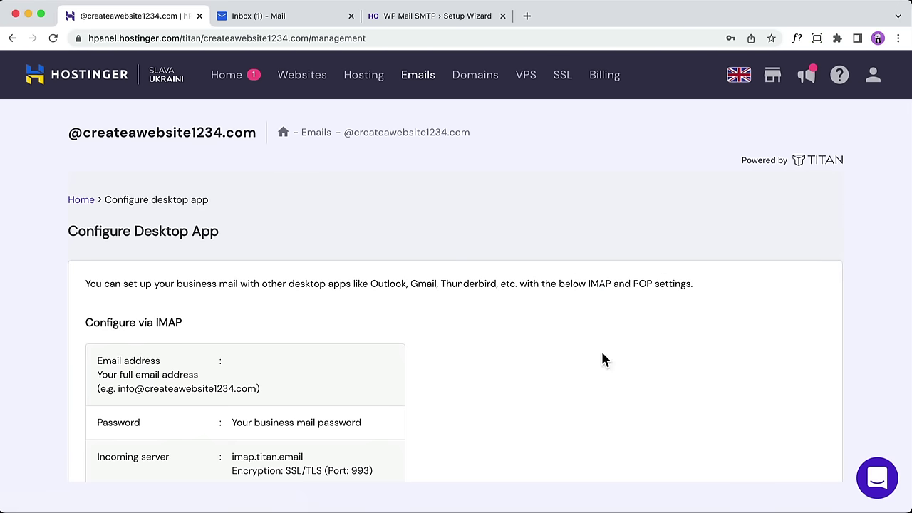
pyautogui.scroll(-2, 504, 335)
pyautogui.scroll(-2, 502, 336)
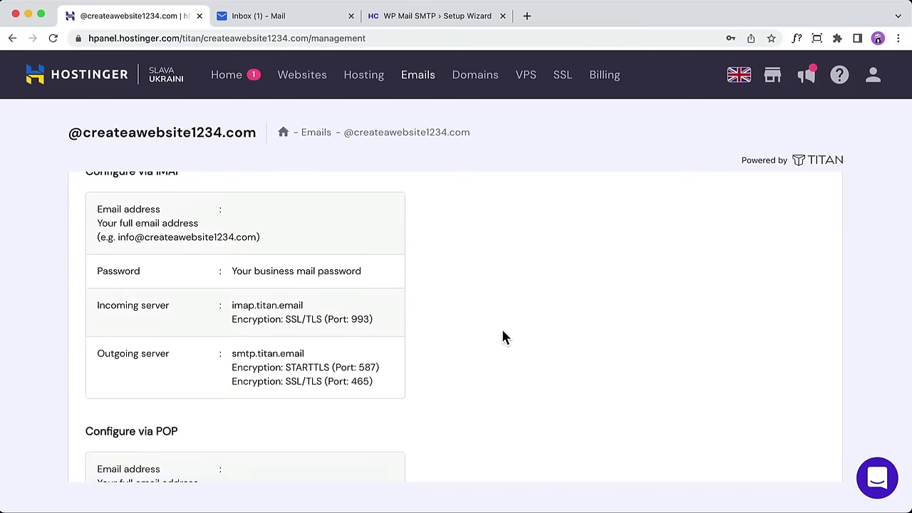
pyautogui.scroll(1, 502, 336)
pyautogui.scroll(-1, 503, 336)
pyautogui.scroll(-3, 503, 337)
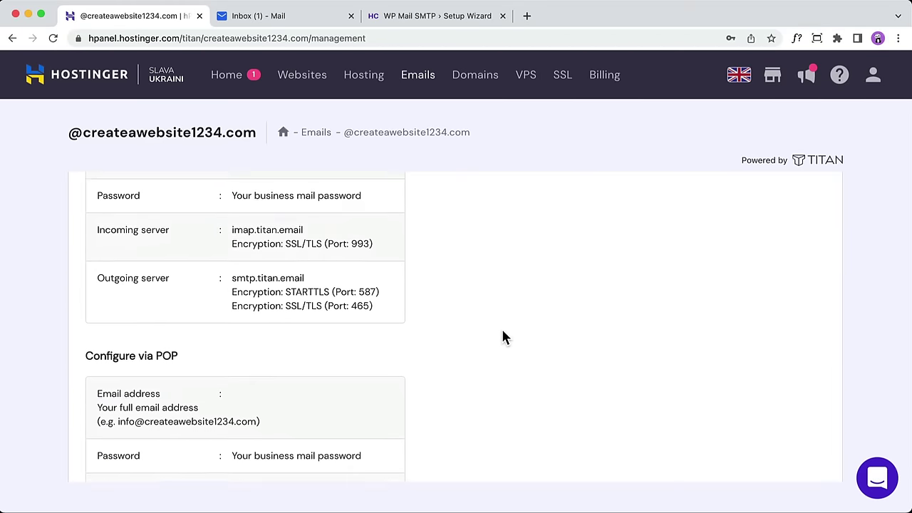
pyautogui.scroll(2, 503, 336)
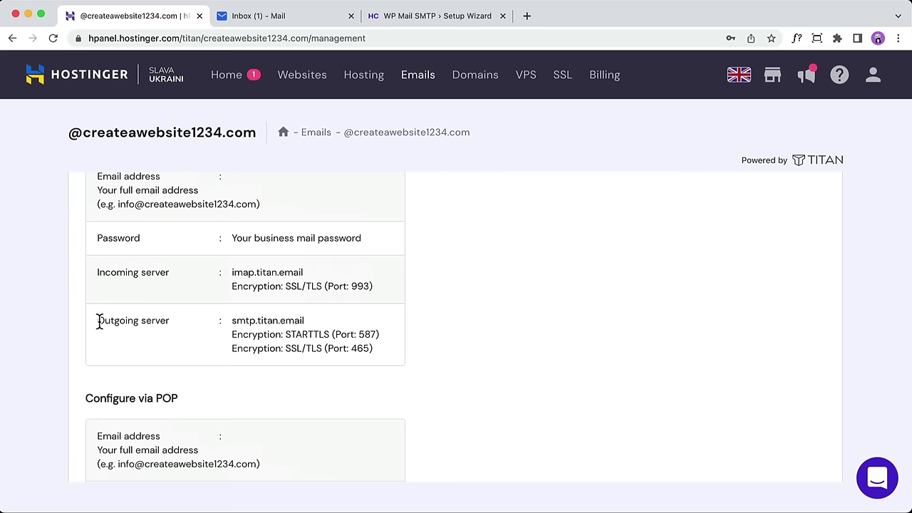
pyautogui.moveTo(98, 321); pyautogui.dragTo(240, 324)
pyautogui.moveTo(308, 324); pyautogui.dragTo(399, 367)
pyautogui.click(388, 360)
# Copy smtp.titan.email from hPanel and paste it into the wizard's SMTP Host field
pyautogui.click(456, 18)
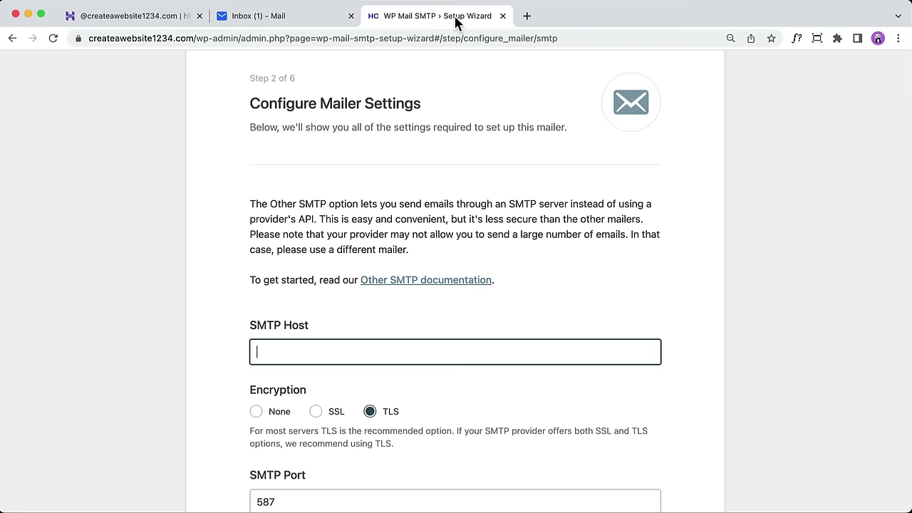
pyautogui.moveTo(310, 326); pyautogui.dragTo(254, 326)
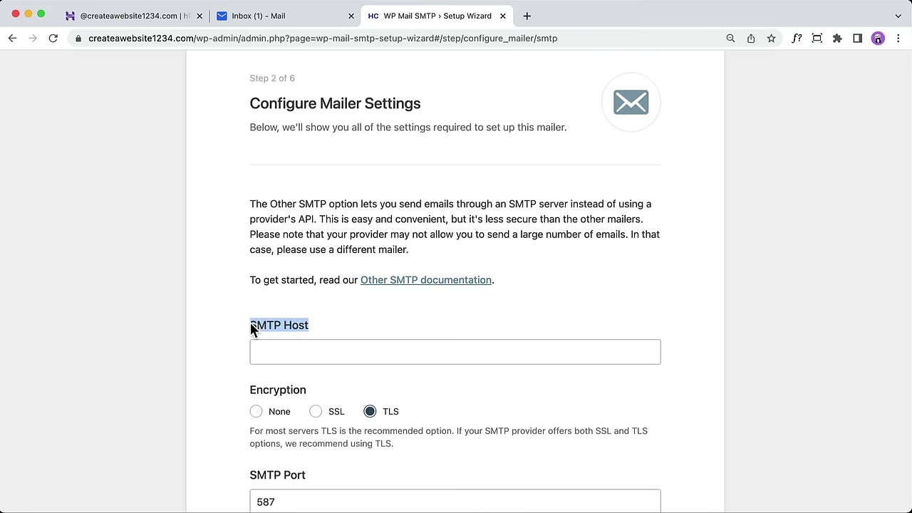
pyautogui.scroll(-5, 300, 326)
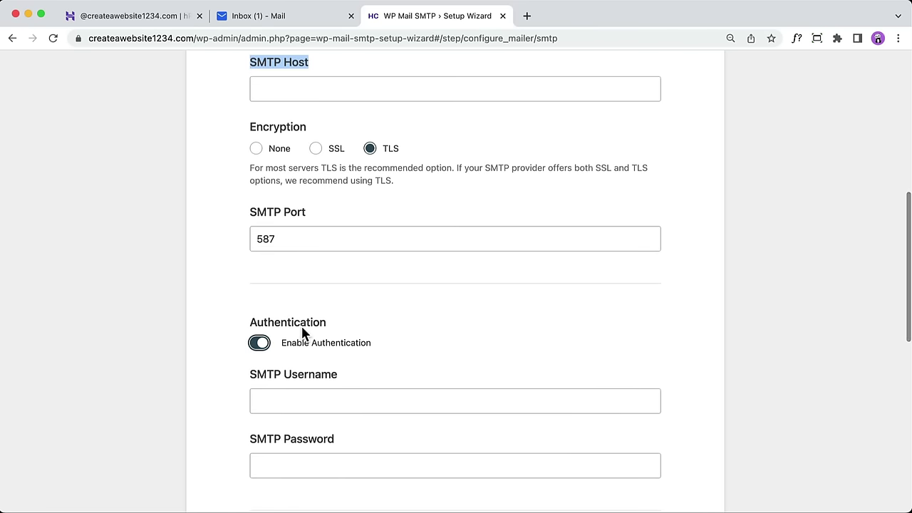
pyautogui.scroll(2, 300, 325)
pyautogui.click(278, 221)
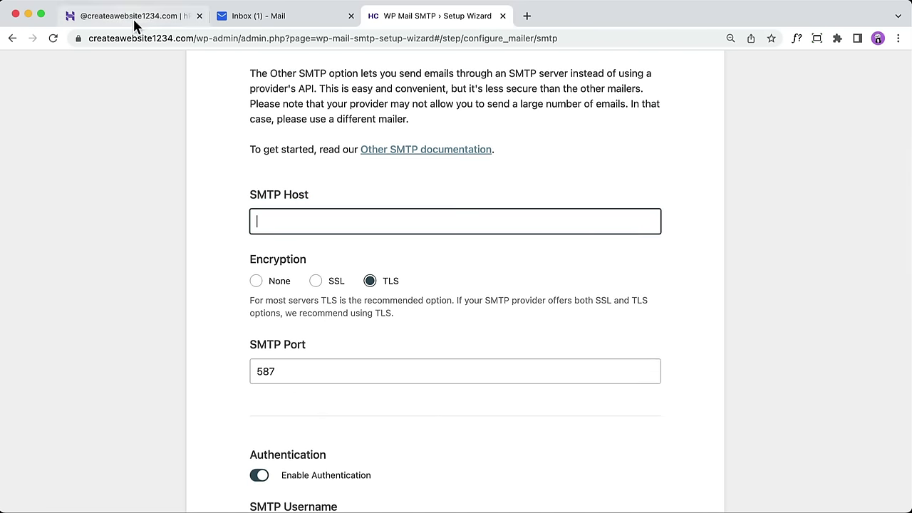
pyautogui.click(132, 17)
pyautogui.moveTo(305, 322); pyautogui.dragTo(231, 326)
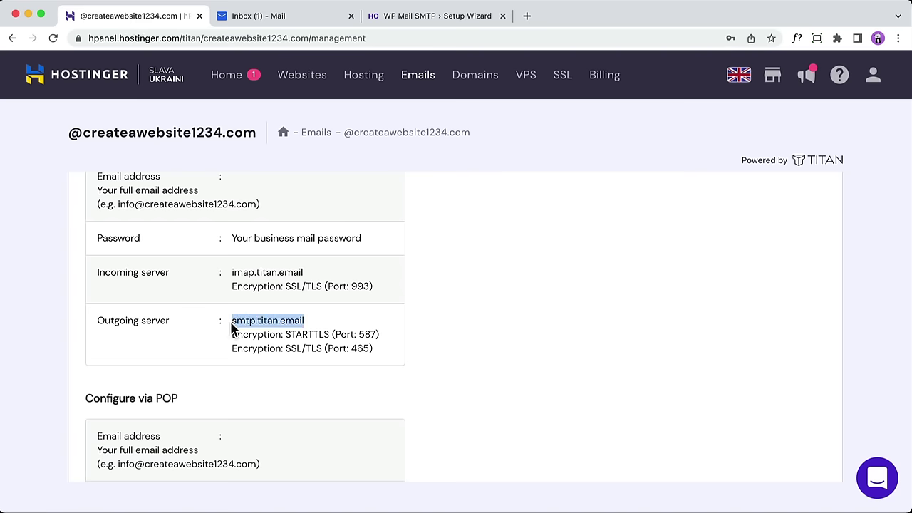
pyautogui.rightClick(257, 320)
pyautogui.click(276, 348)
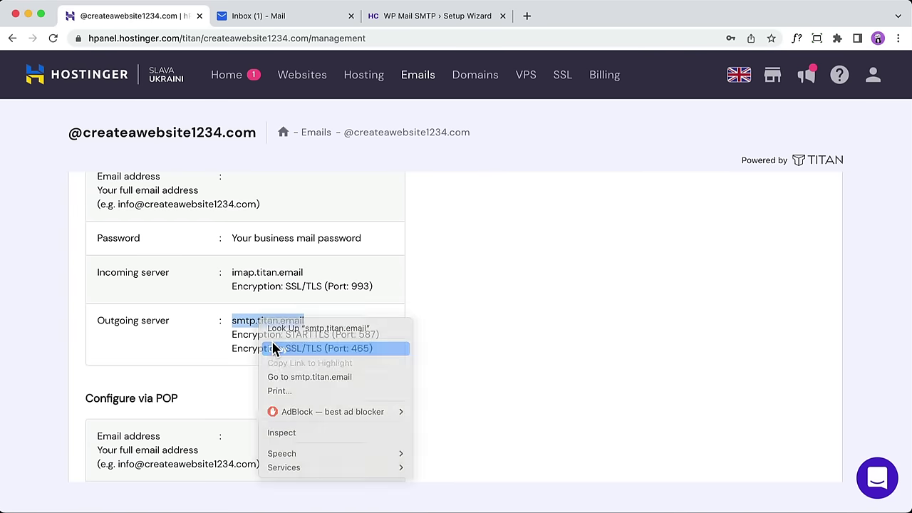
pyautogui.click(443, 19)
pyautogui.rightClick(340, 223)
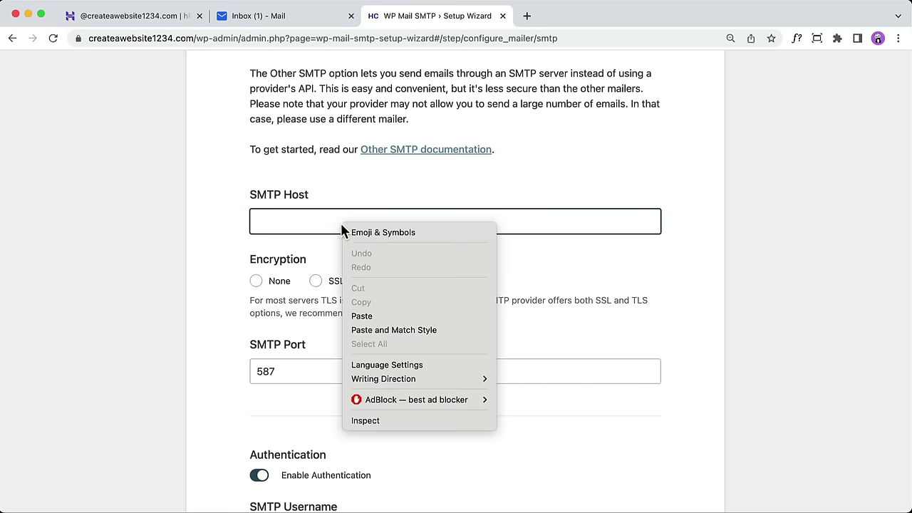
pyautogui.click(378, 331)
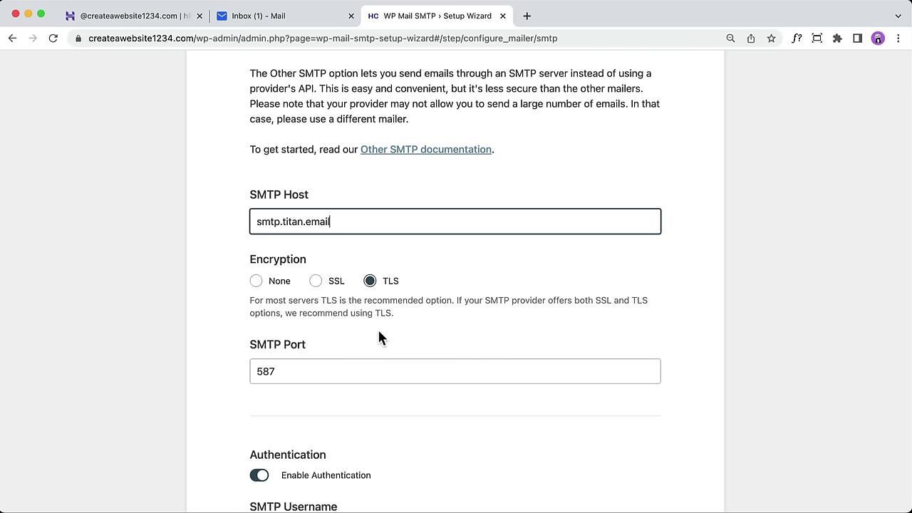
pyautogui.doubleClick(267, 257)
pyautogui.click(315, 282)
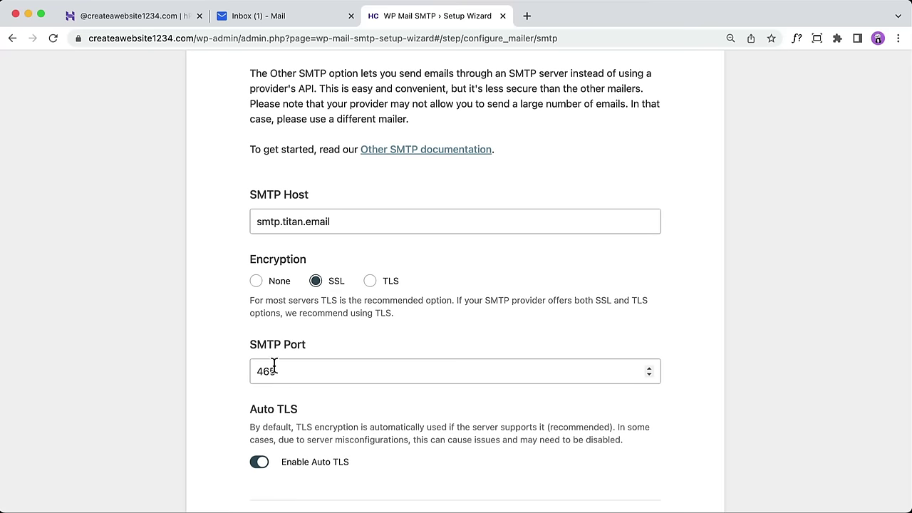
pyautogui.scroll(-1, 271, 360)
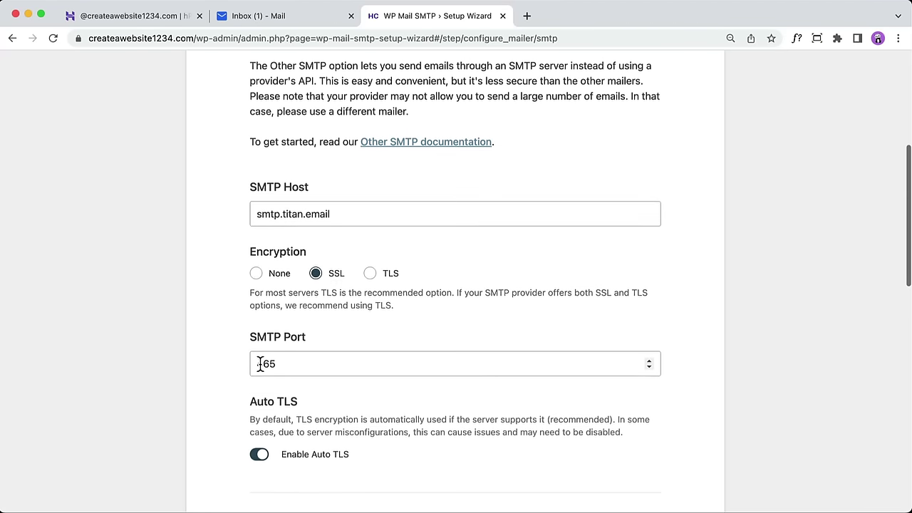
pyautogui.scroll(1, 260, 364)
pyautogui.scroll(-6, 343, 311)
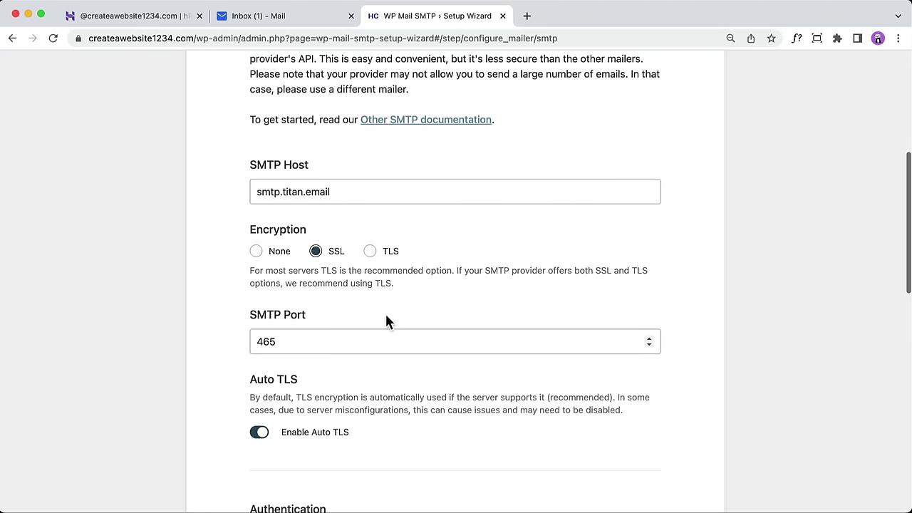
pyautogui.scroll(-2, 342, 320)
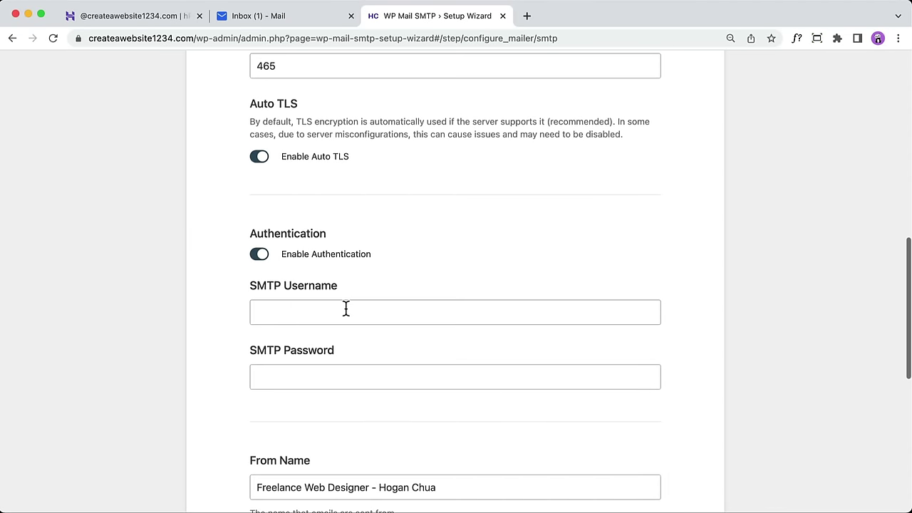
pyautogui.click(345, 312)
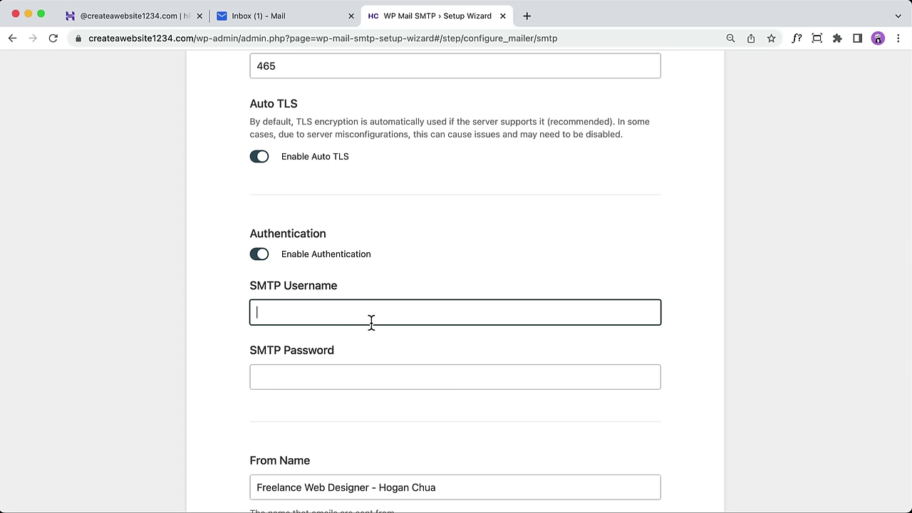
pyautogui.click(163, 21)
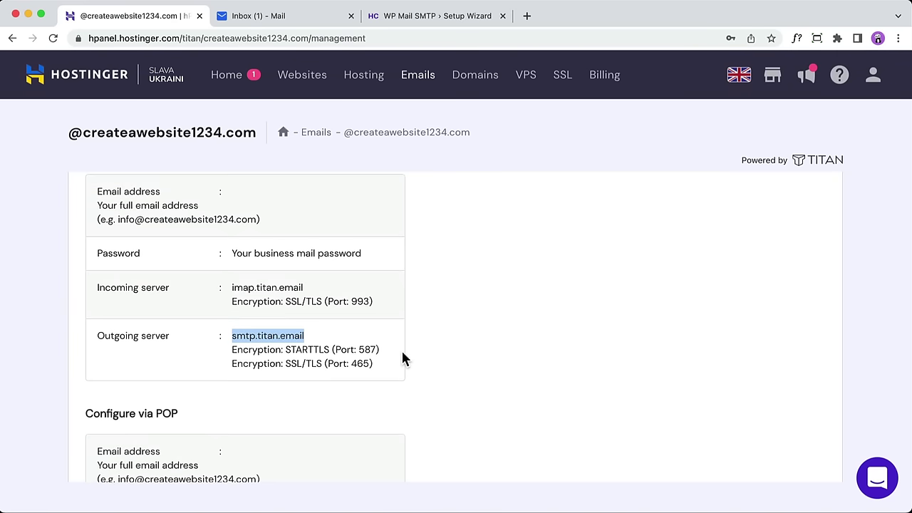
pyautogui.scroll(-1, 402, 358)
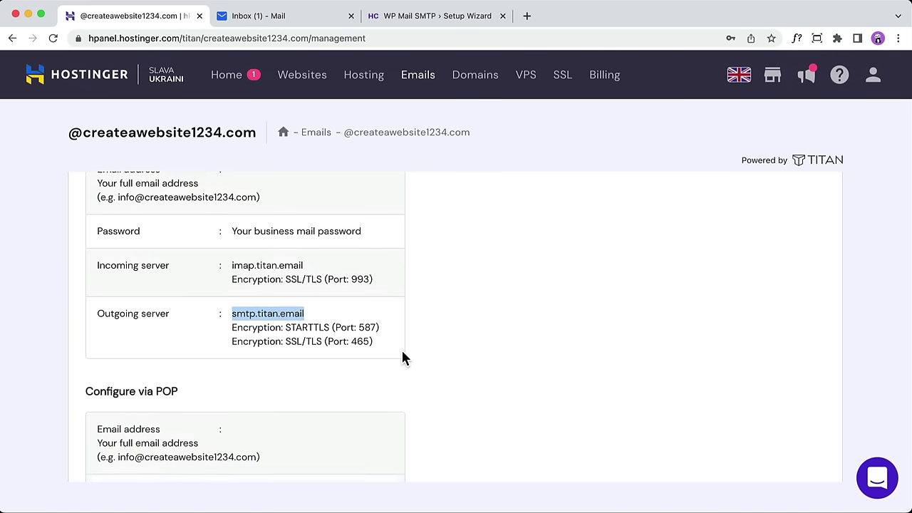
pyautogui.click(264, 20)
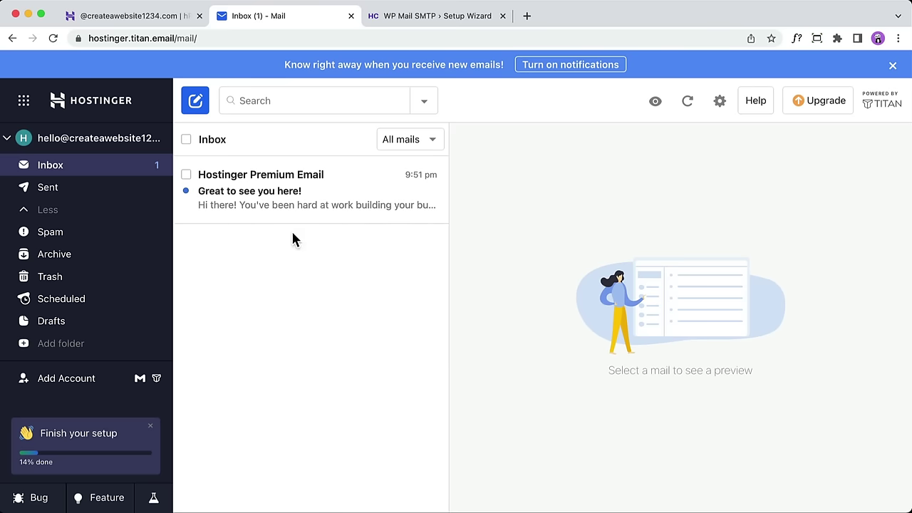
pyautogui.click(445, 21)
pyautogui.click(163, 26)
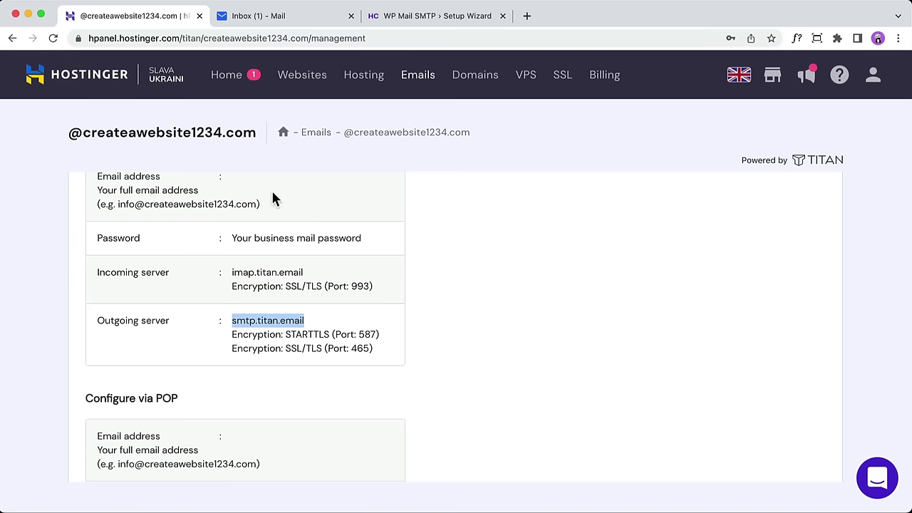
pyautogui.moveTo(255, 205); pyautogui.dragTo(143, 205)
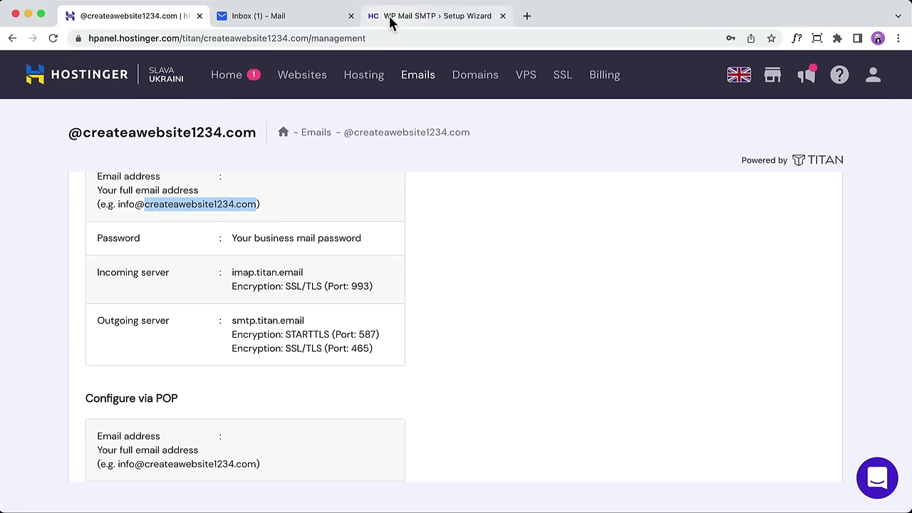
pyautogui.click(389, 17)
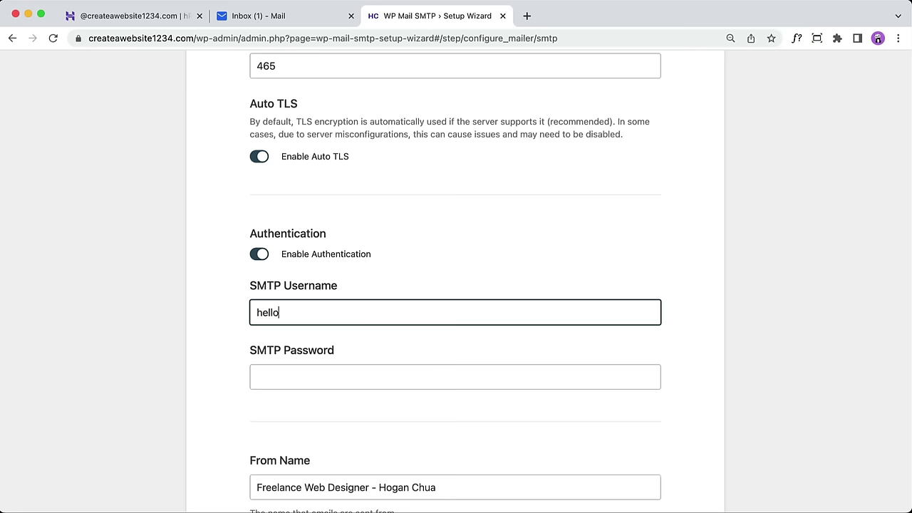
pyautogui.press('super+v')
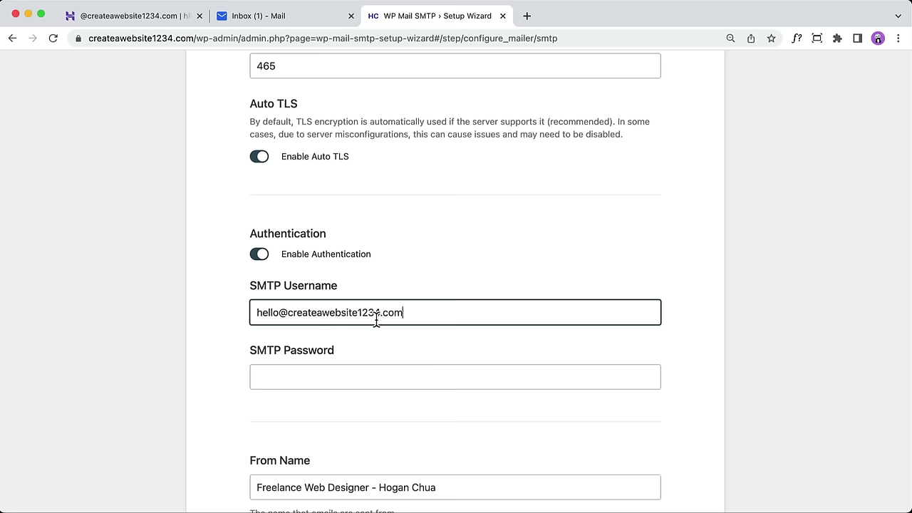
# Enter the mailbox password and replace the From Name with a business sender name
pyautogui.click(340, 376)
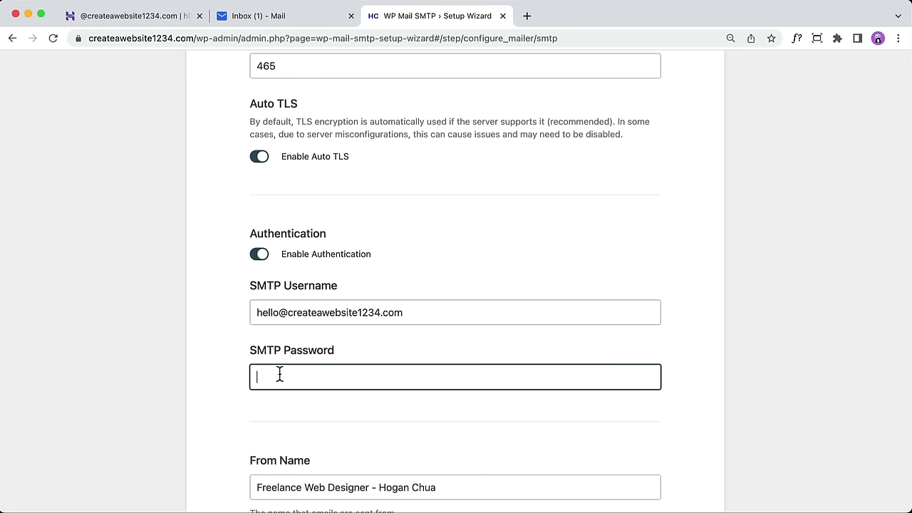
pyautogui.write('••••')
pyautogui.scroll(-3, 332, 314)
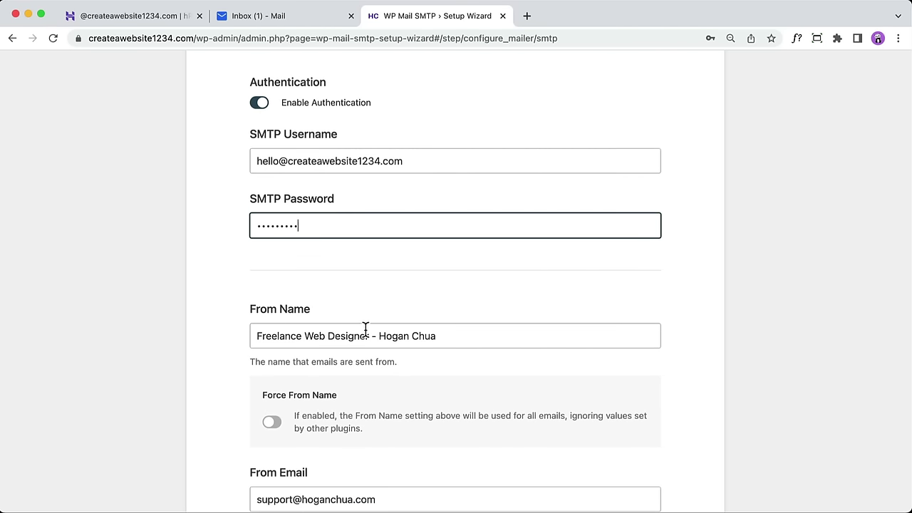
pyautogui.moveTo(496, 339); pyautogui.dragTo(252, 331)
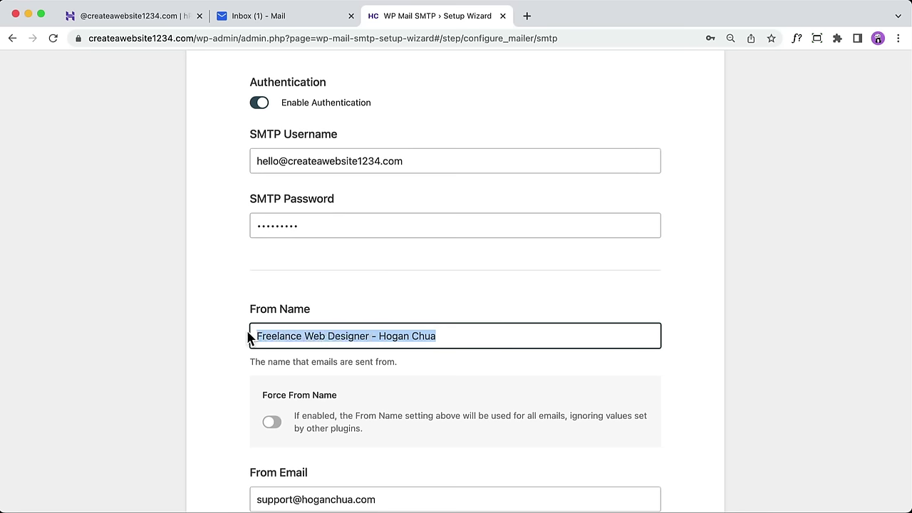
pyautogui.write('Hogan Chua | Business')
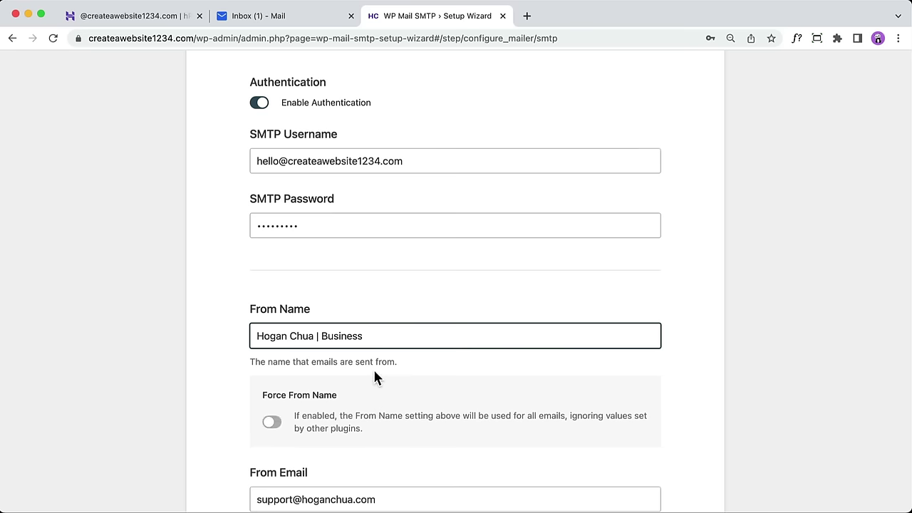
# Replace the From Email with the SMTP mailbox address and save the mailer settings
pyautogui.scroll(-5, 374, 370)
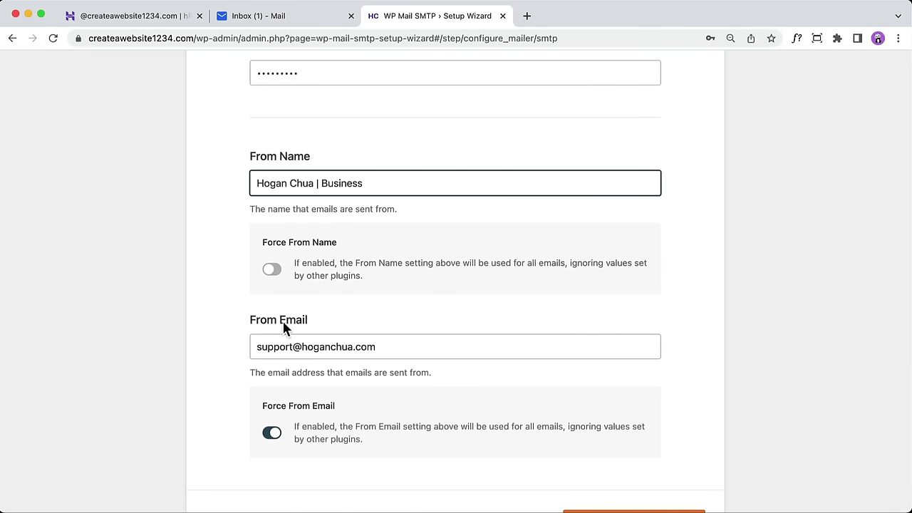
pyautogui.moveTo(406, 346); pyautogui.dragTo(235, 350)
pyautogui.scroll(1, 355, 210)
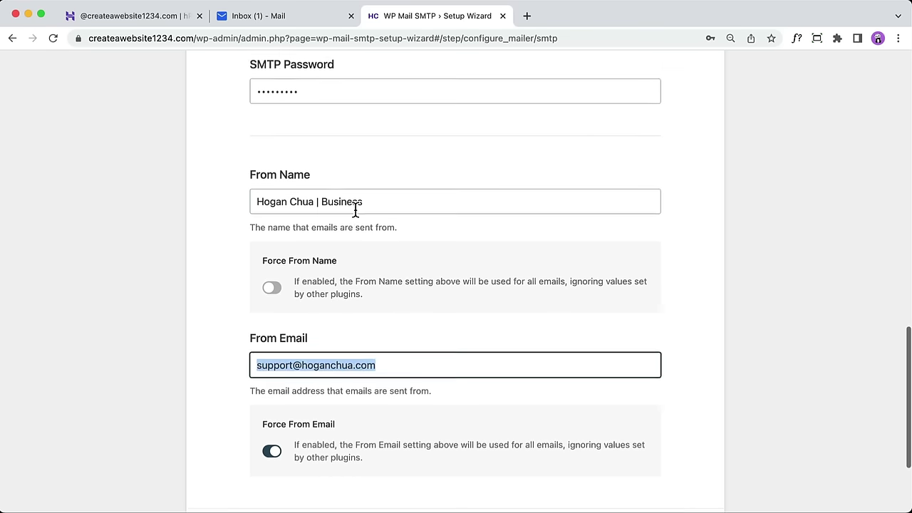
pyautogui.scroll(5, 355, 210)
pyautogui.moveTo(418, 218); pyautogui.dragTo(248, 223)
pyautogui.press('super+c')
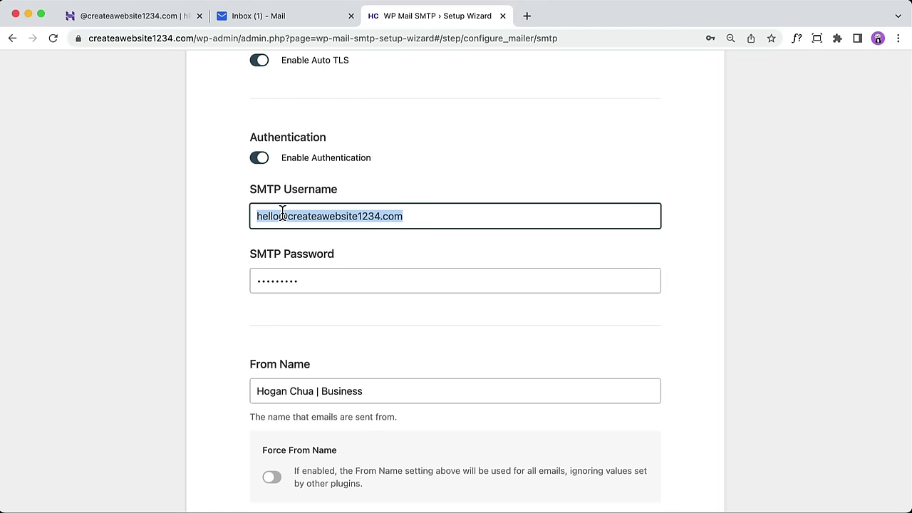
pyautogui.scroll(-1, 330, 265)
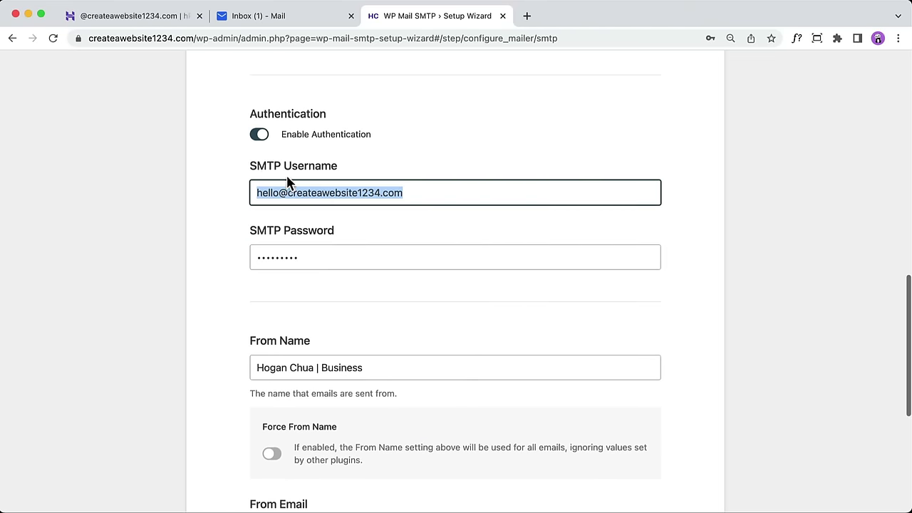
pyautogui.scroll(-5, 395, 233)
pyautogui.moveTo(376, 334); pyautogui.dragTo(254, 335)
pyautogui.press('super+v')
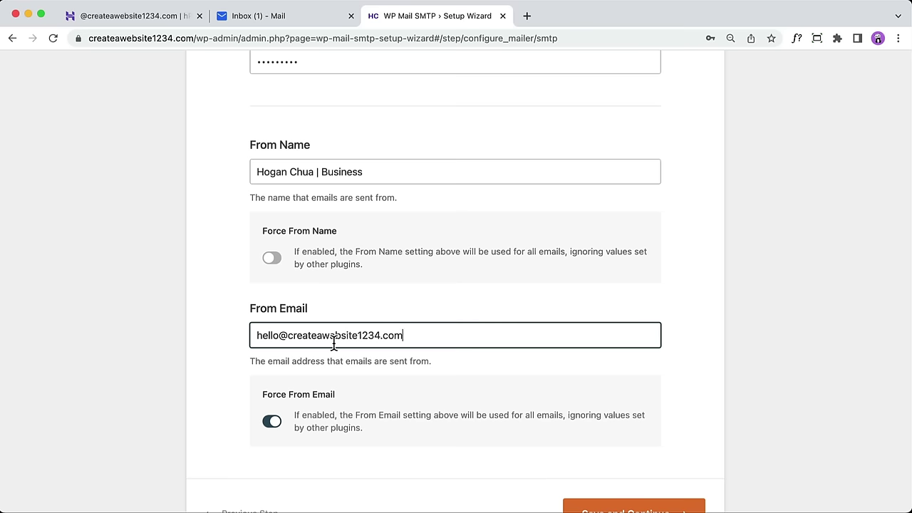
pyautogui.scroll(-3, 411, 390)
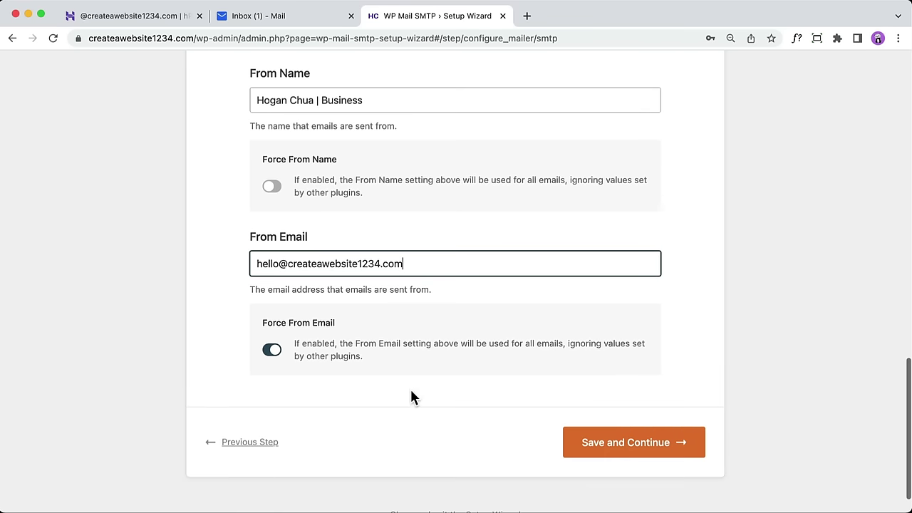
pyautogui.click(631, 426)
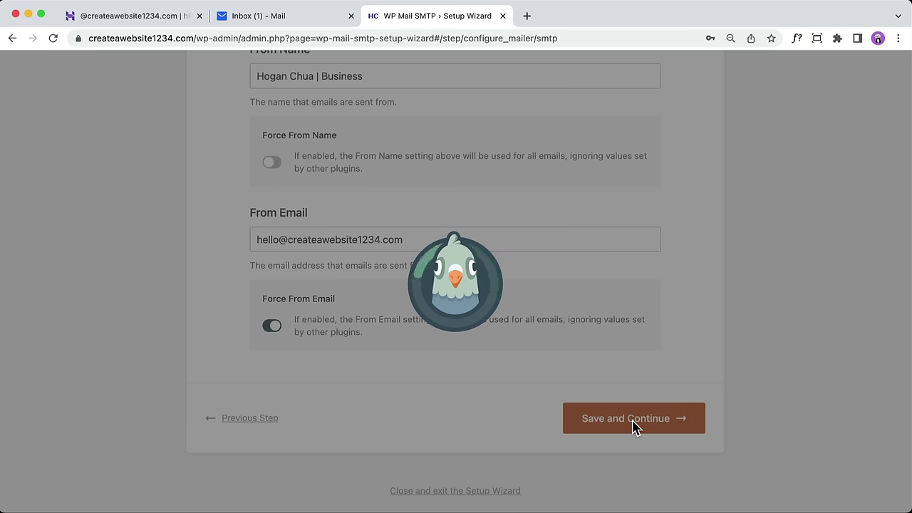
# Continue past the wizard's email features and Help Improve steps
pyautogui.scroll(-5, 738, 228)
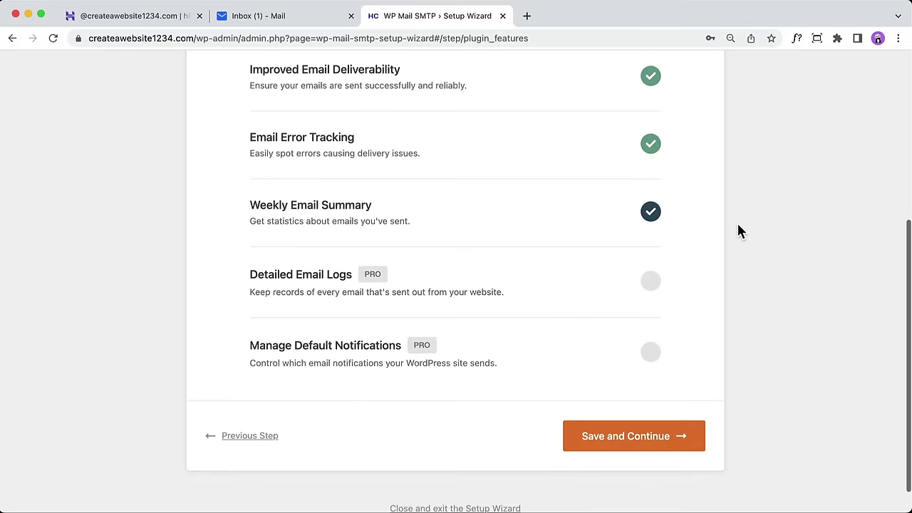
pyautogui.click(630, 435)
pyautogui.scroll(-3, 622, 423)
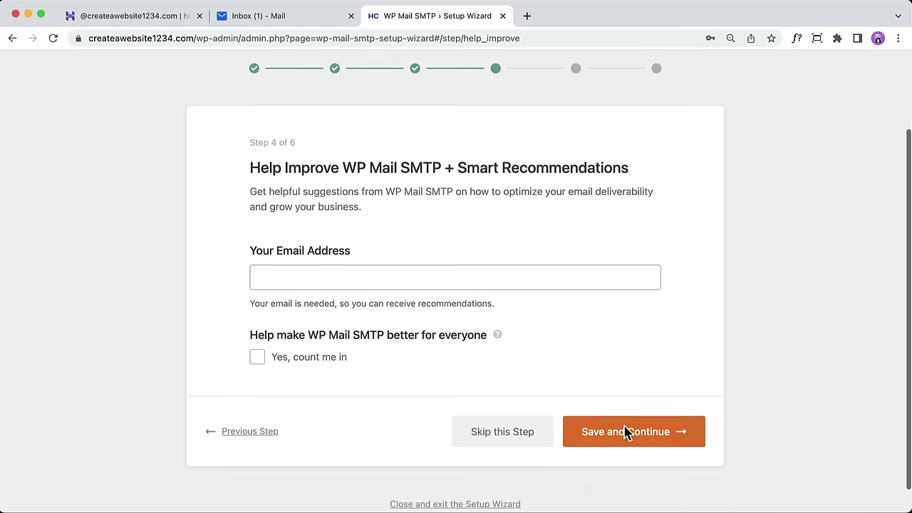
pyautogui.click(594, 414)
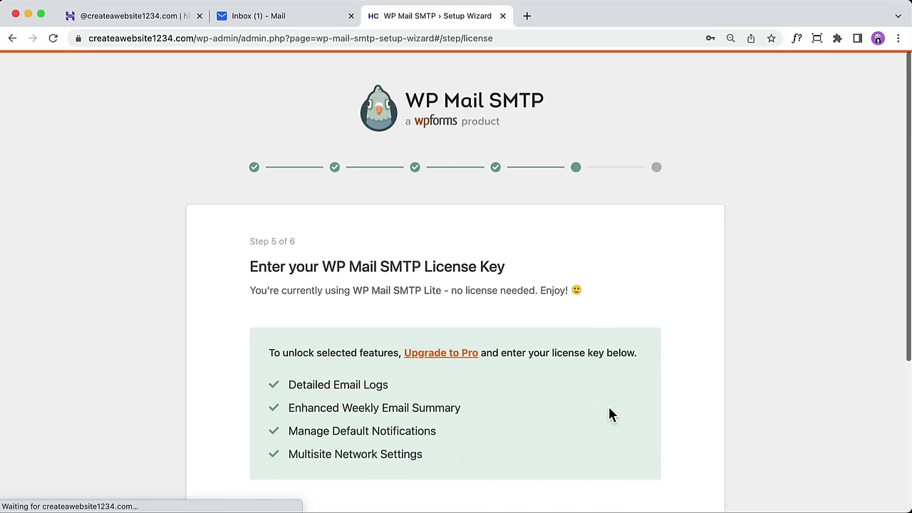
# Skip the licence key step and review the setup success message
pyautogui.scroll(-3, 608, 404)
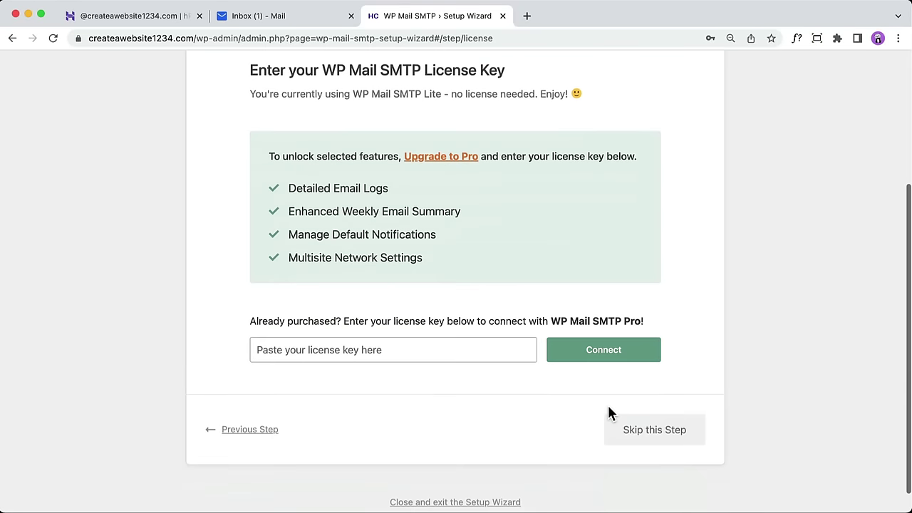
pyautogui.click(654, 430)
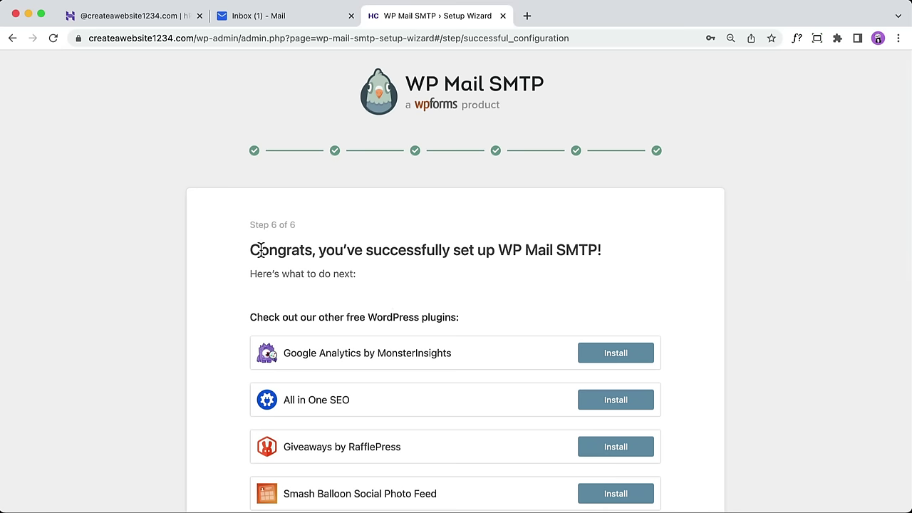
pyautogui.moveTo(251, 250); pyautogui.dragTo(616, 255)
pyautogui.scroll(-2, 473, 277)
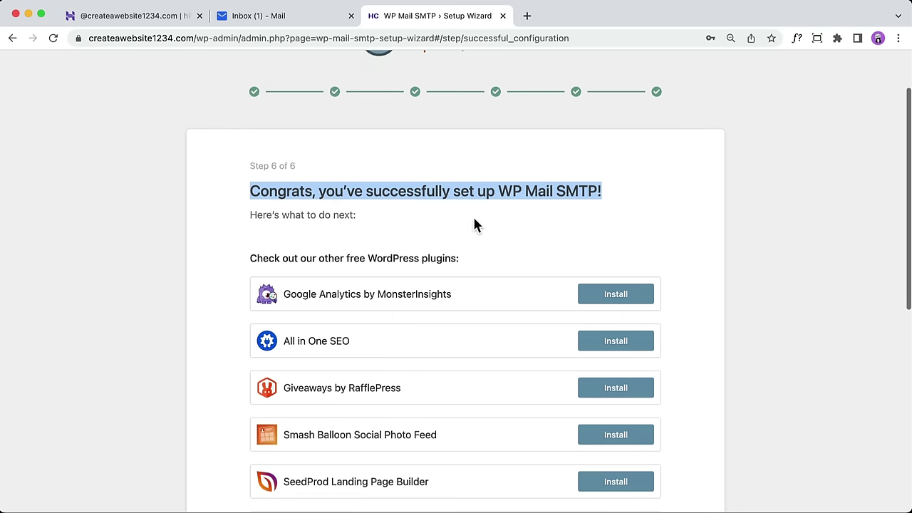
pyautogui.scroll(-5, 536, 242)
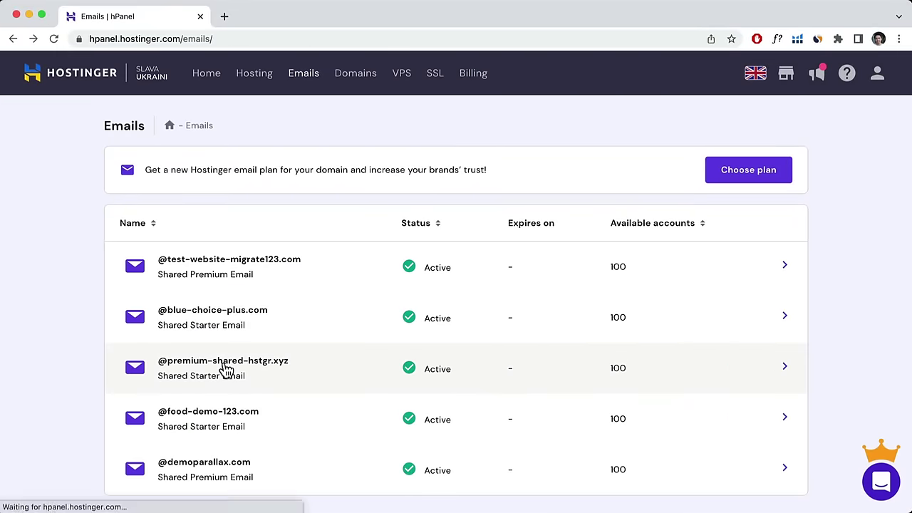
# Open Configuration settings for premium-shared-hstgr.xyz and highlight outgoing server smtp.hostinger.com, port 465
pyautogui.click(225, 370)
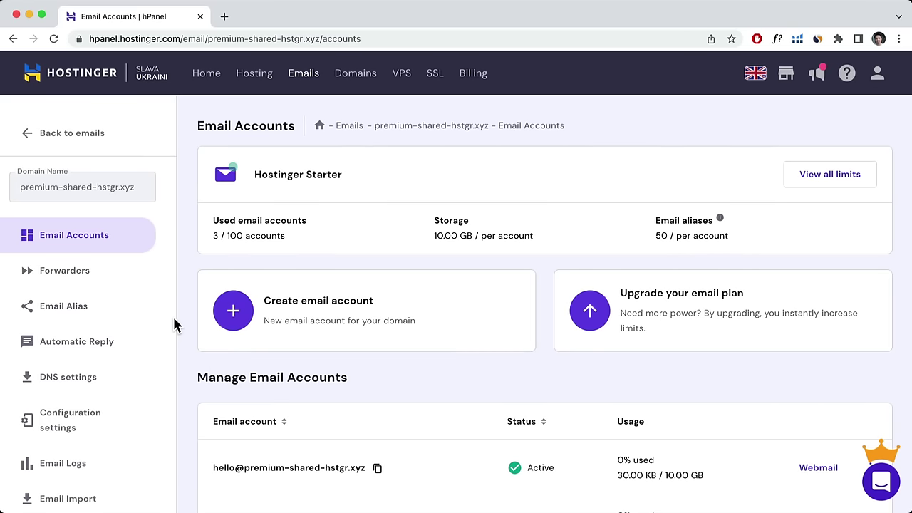
pyautogui.scroll(-2, 174, 327)
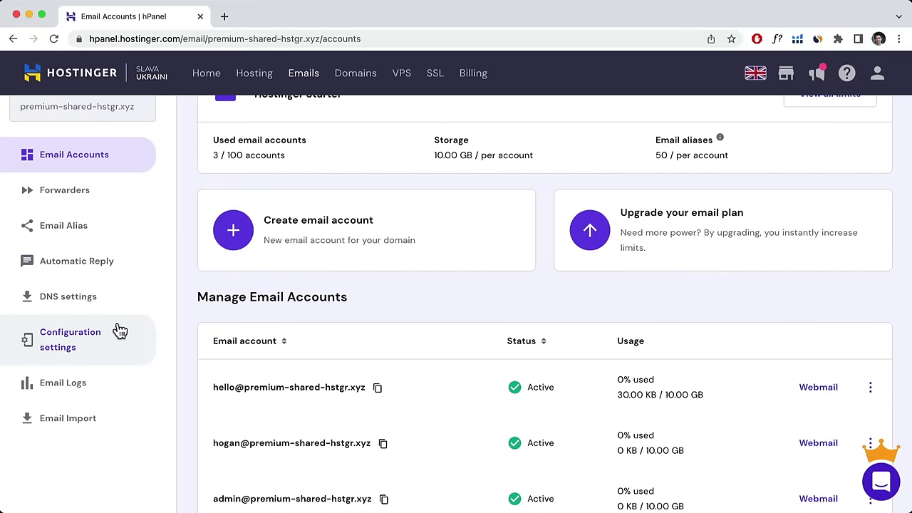
pyautogui.click(64, 344)
pyautogui.scroll(-3, 317, 378)
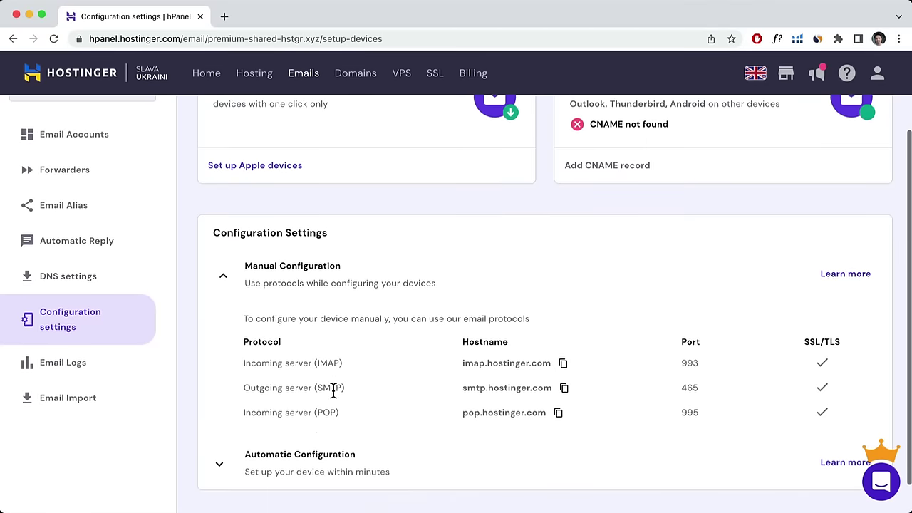
pyautogui.moveTo(245, 384); pyautogui.dragTo(550, 400)
pyautogui.moveTo(656, 396); pyautogui.dragTo(816, 395)
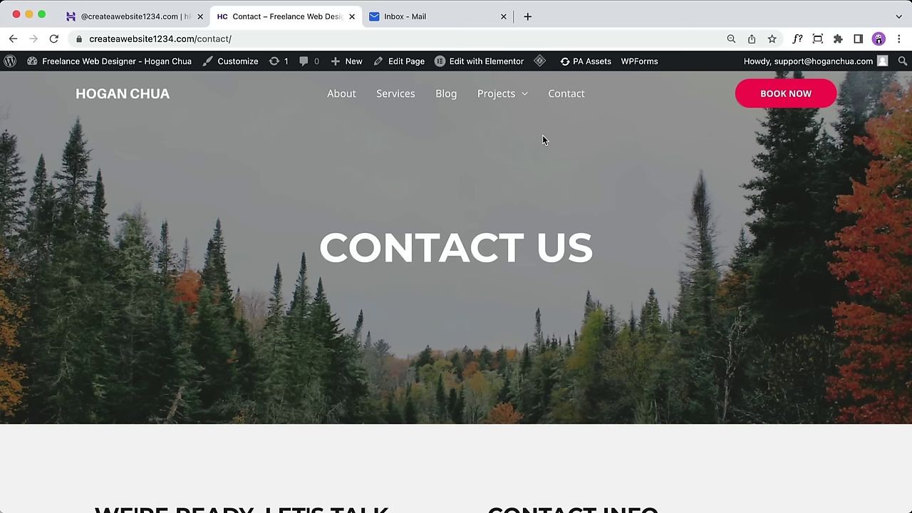
# Fill the contact form's name and email fields from saved autofill entries
pyautogui.scroll(-5, 543, 155)
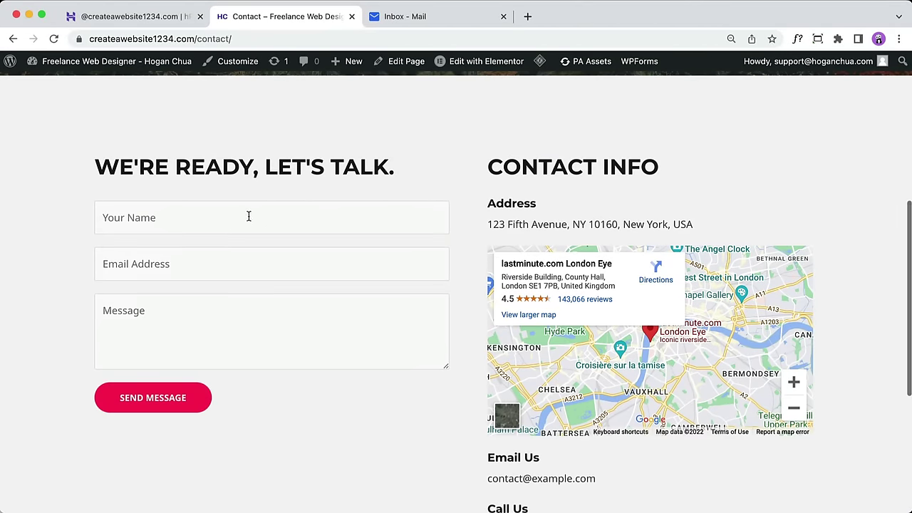
pyautogui.click(195, 218)
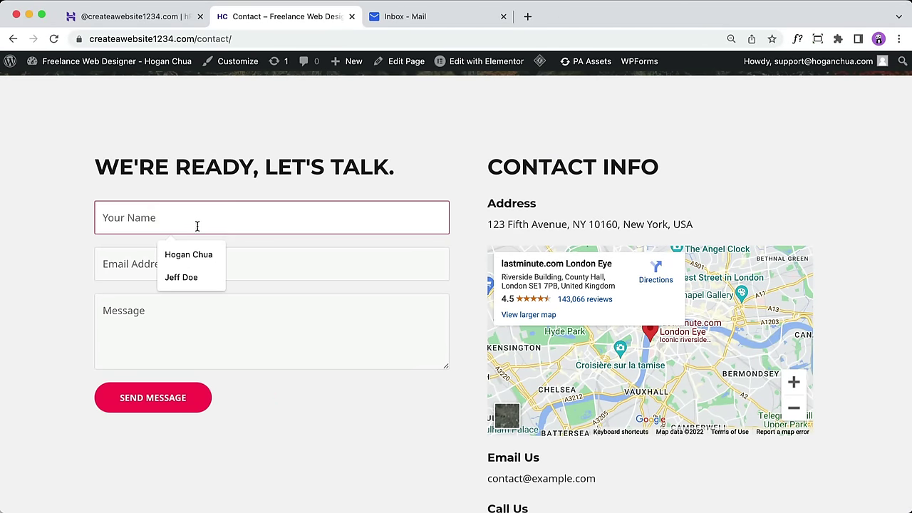
pyautogui.click(181, 277)
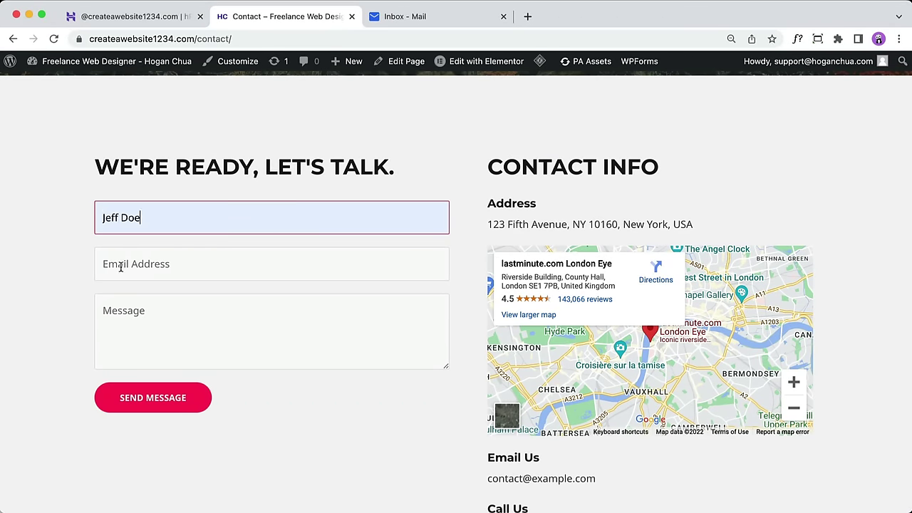
pyautogui.click(128, 264)
pyautogui.click(181, 301)
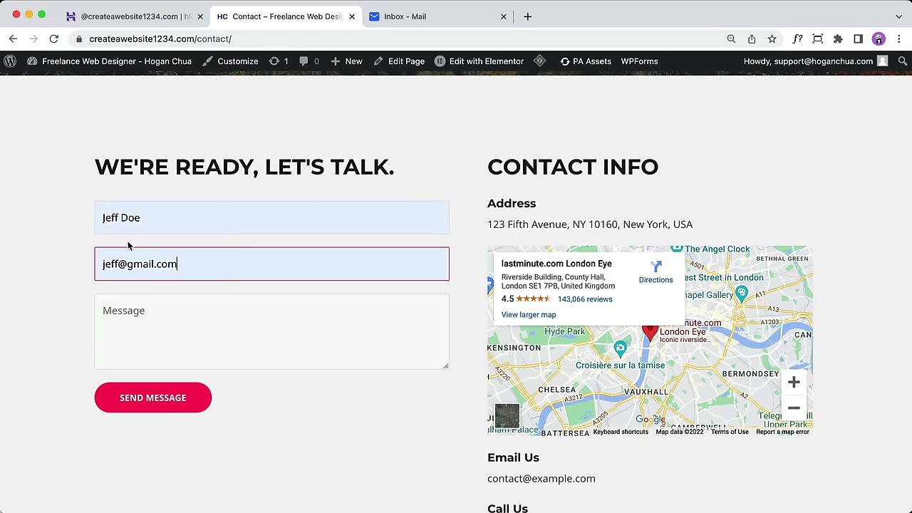
# Write 'Hello!' as the message, send the form, and go to the Inbox – Mail tab
pyautogui.click(152, 305)
pyautogui.write('Hello!')
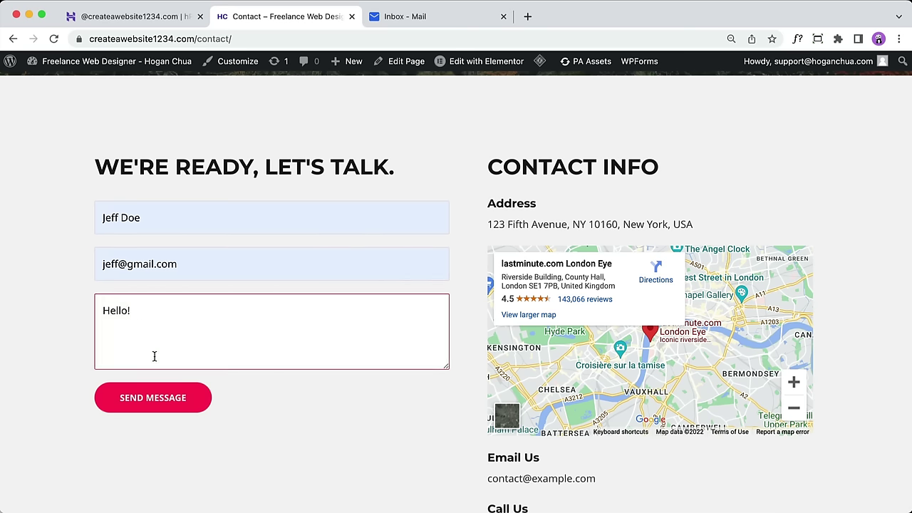
pyautogui.click(131, 406)
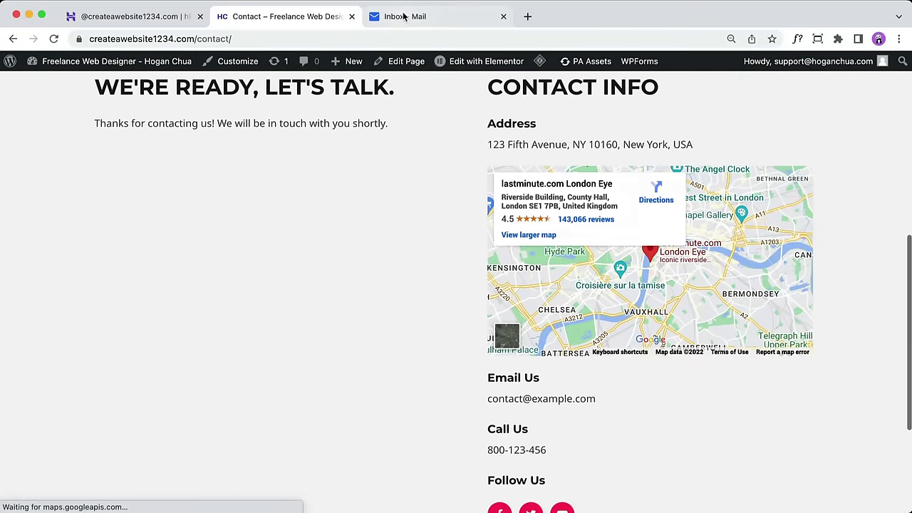
pyautogui.click(403, 17)
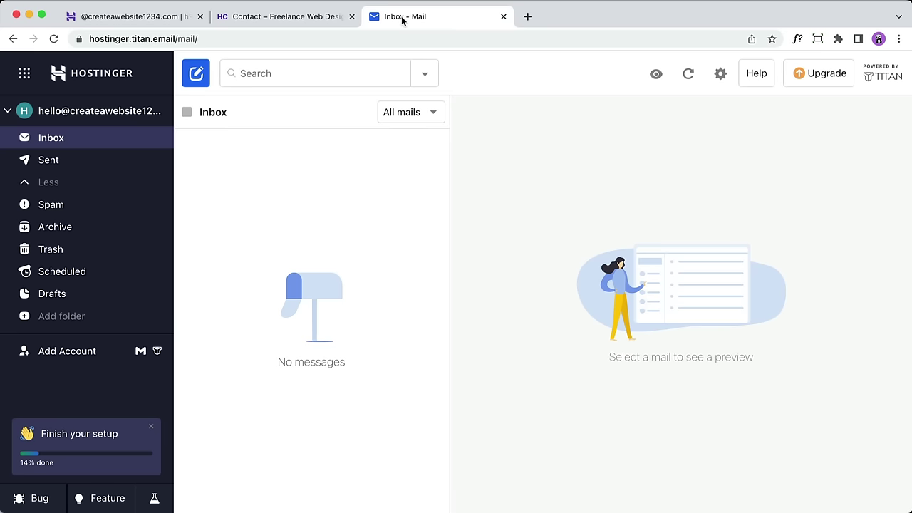
# Refresh Titan Mail, open the New Entry: Contact Form 1 email, and start a reply
pyautogui.click(688, 75)
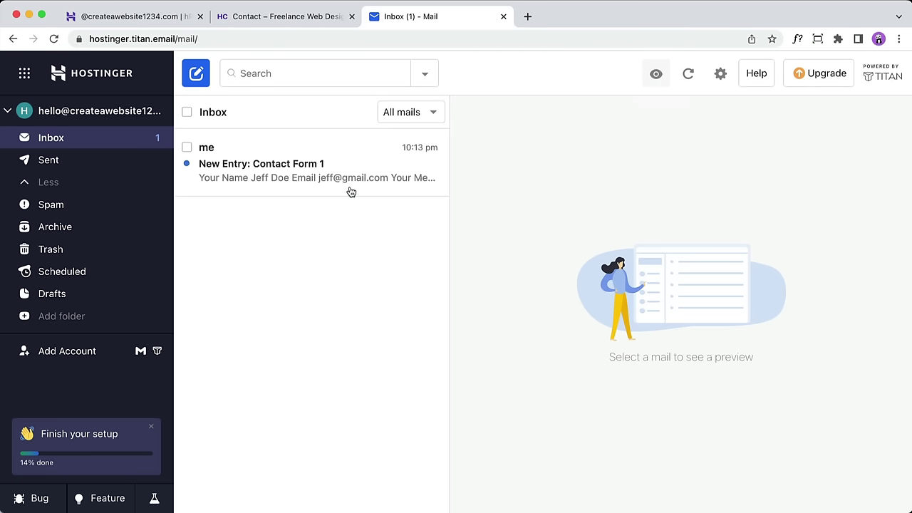
pyautogui.click(287, 150)
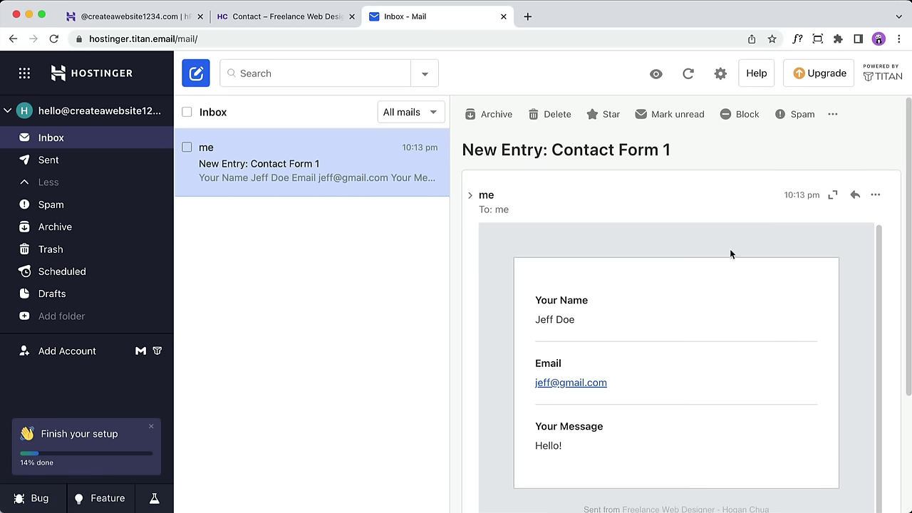
pyautogui.click(854, 195)
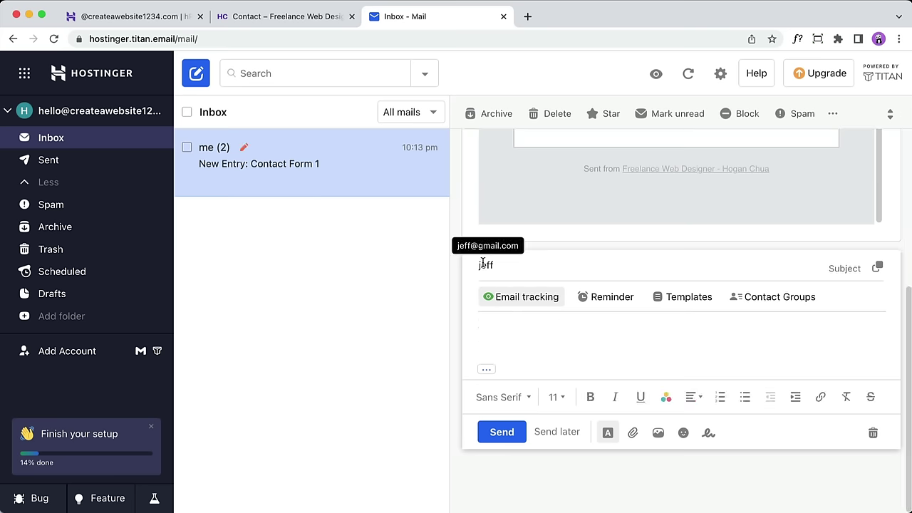
pyautogui.click(250, 20)
pyautogui.click(427, 16)
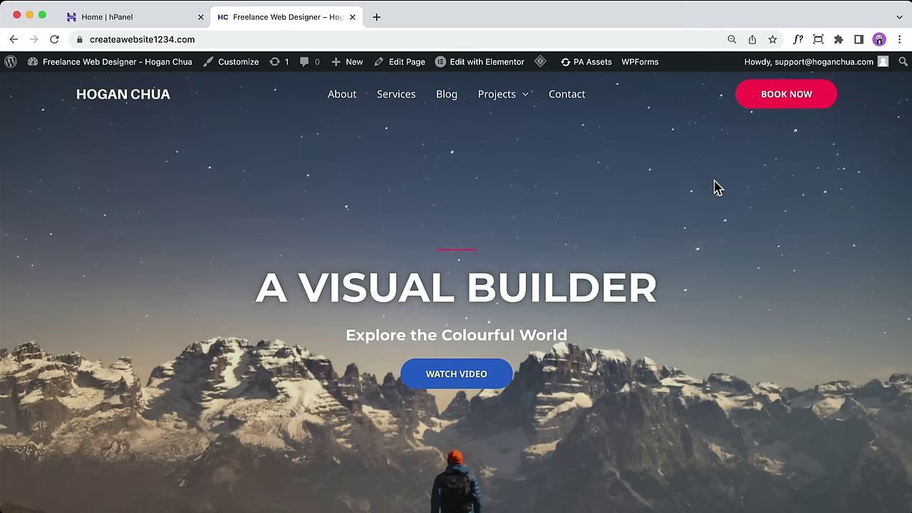
# Scroll the live homepage, then go to the Dashboard from the site-name menu
pyautogui.scroll(-5, 714, 205)
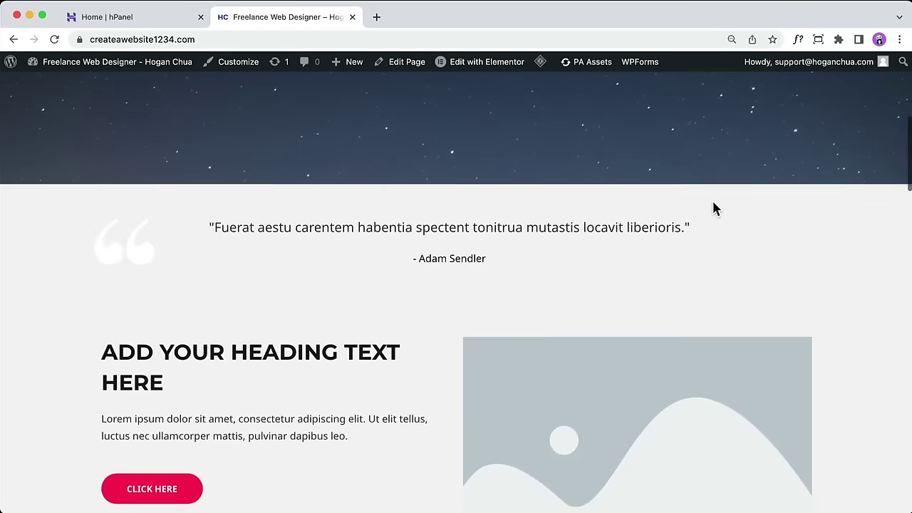
pyautogui.scroll(-20, 713, 203)
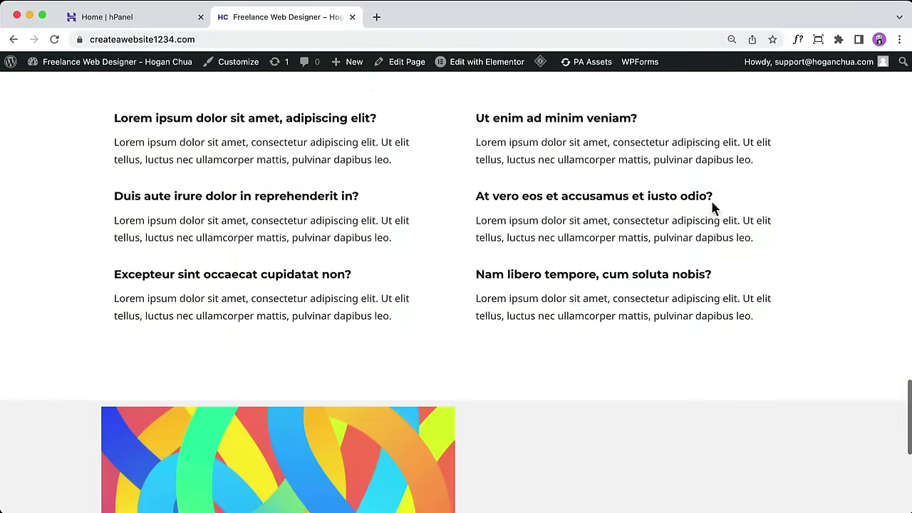
pyautogui.scroll(20, 712, 203)
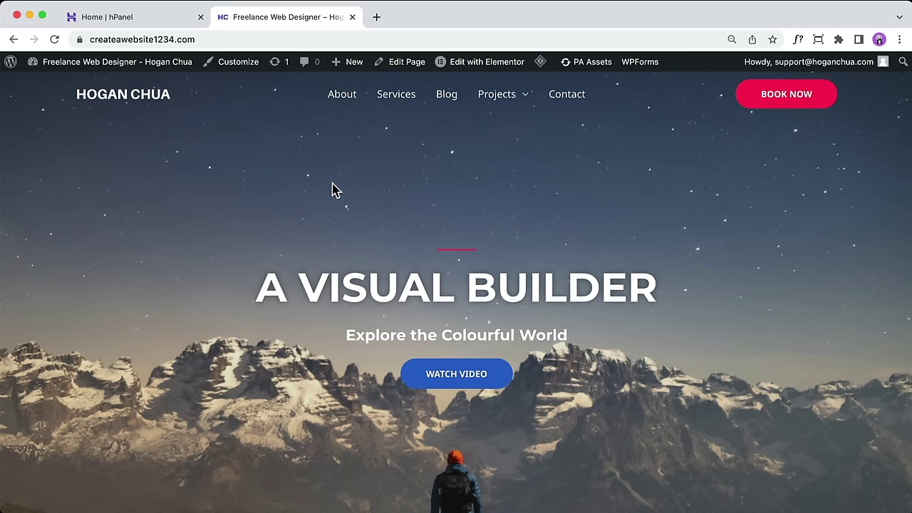
pyautogui.moveTo(64, 63)
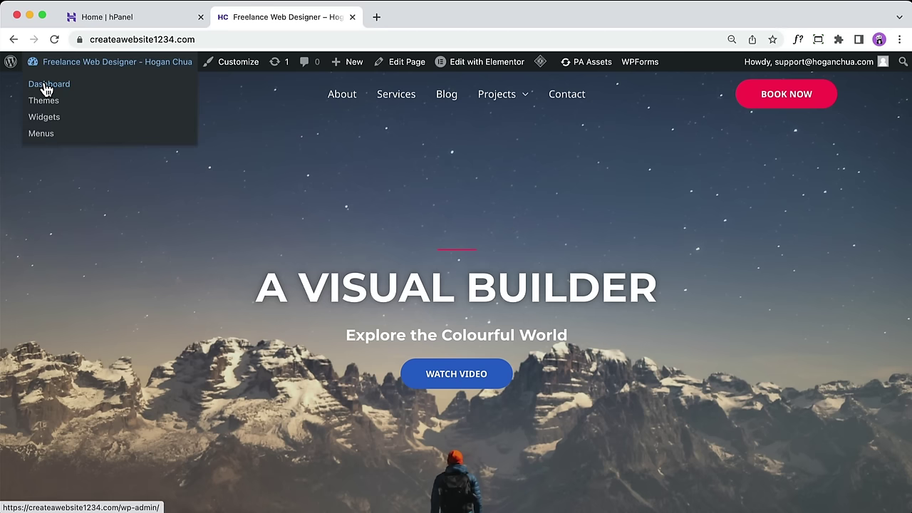
pyautogui.click(46, 86)
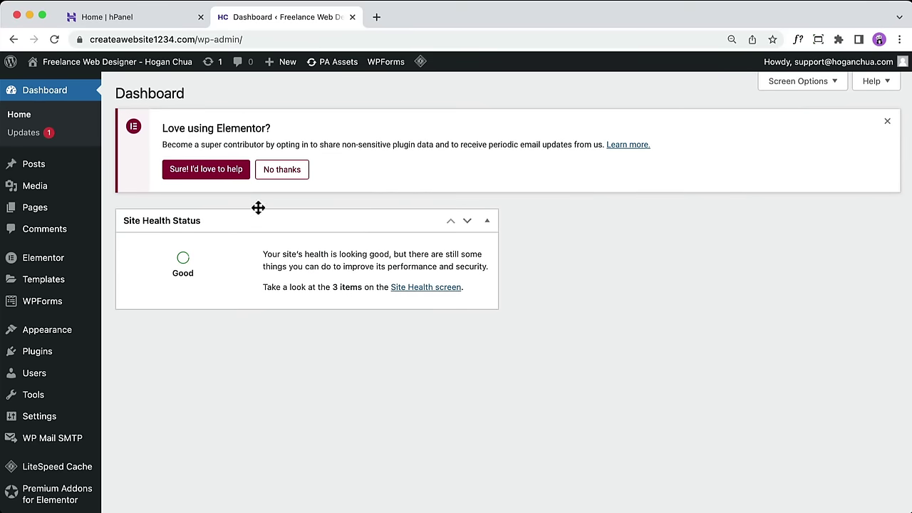
# Open Appearance > Starter Templates
pyautogui.moveTo(49, 334)
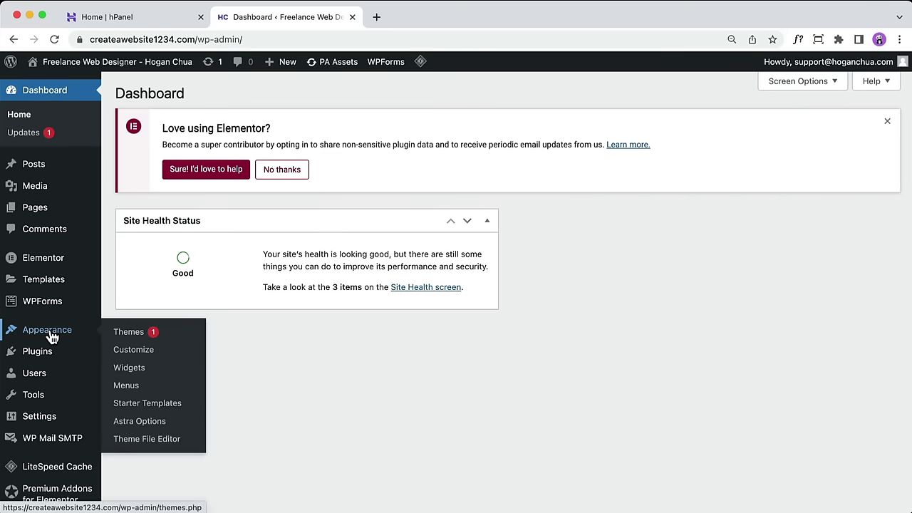
pyautogui.click(171, 406)
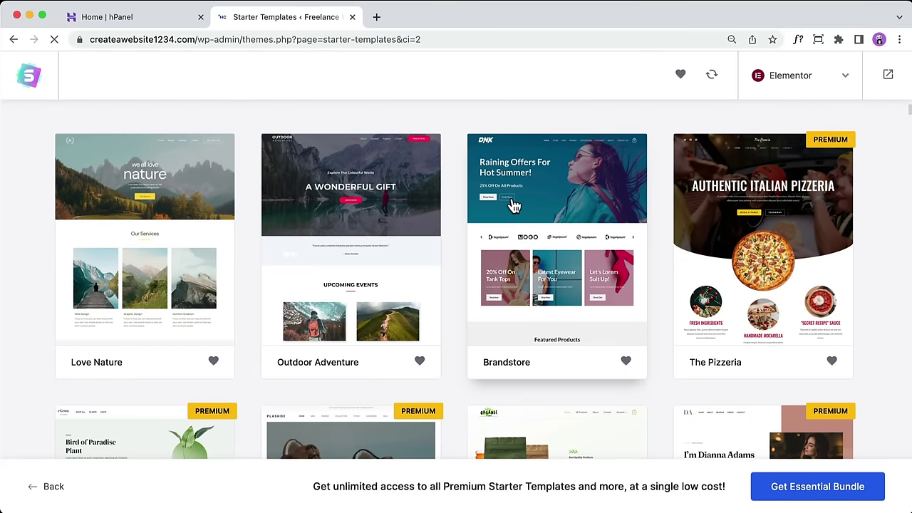
pyautogui.scroll(4, 570, 196)
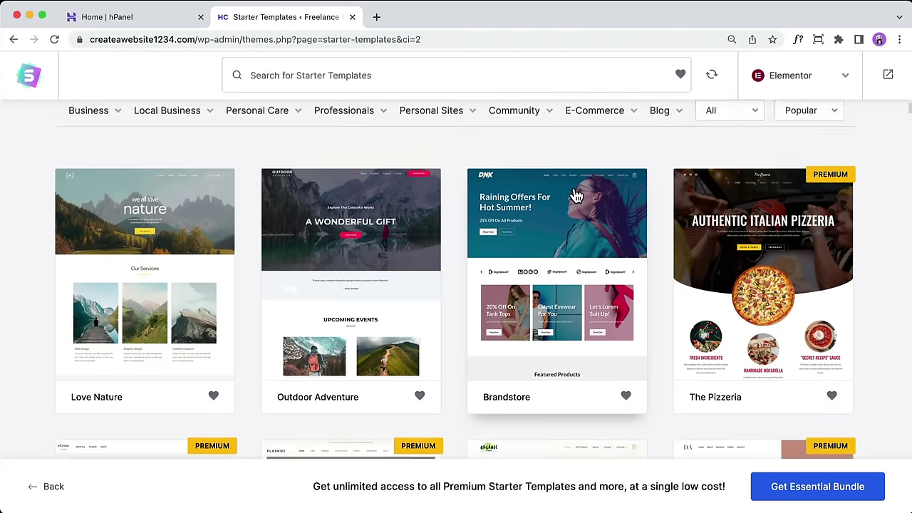
pyautogui.scroll(-2, 588, 192)
# Browse E-Commerce Clothing store templates, then go Back twice to Getting Started
pyautogui.moveTo(591, 191)
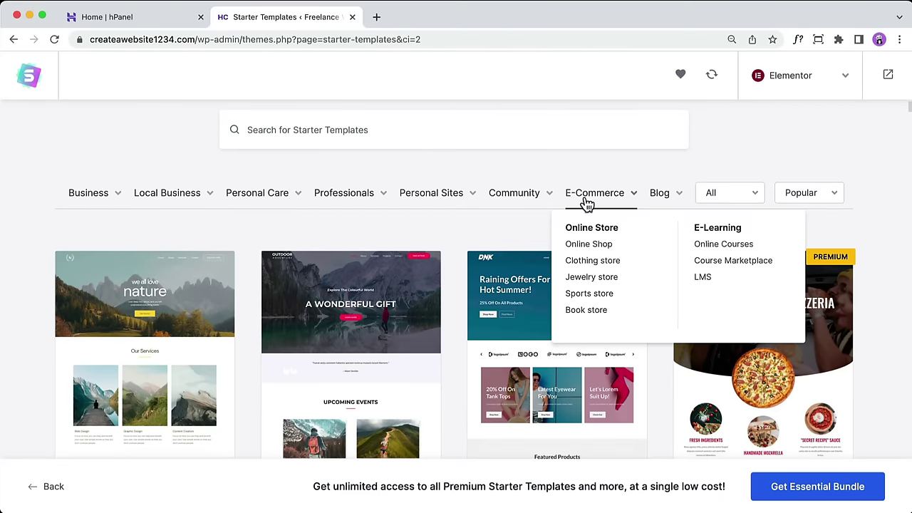
pyautogui.click(595, 261)
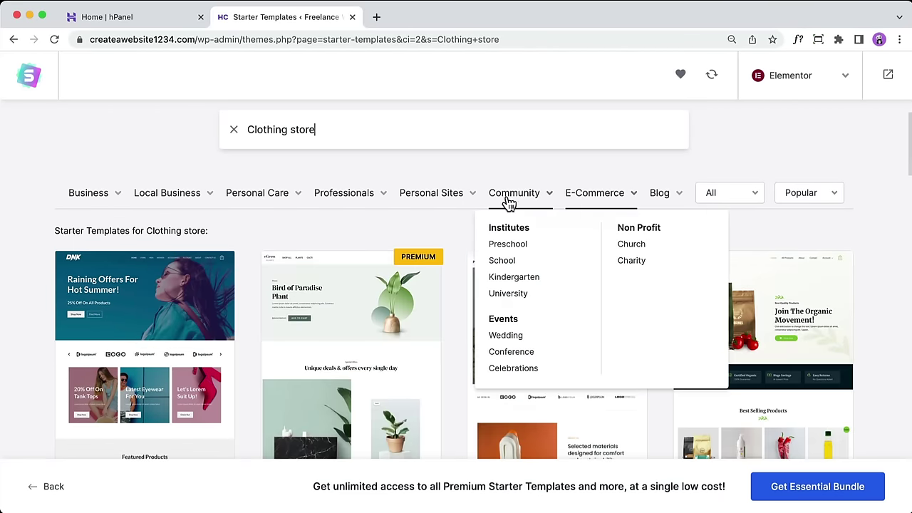
pyautogui.scroll(-2, 157, 245)
pyautogui.scroll(-2, 259, 234)
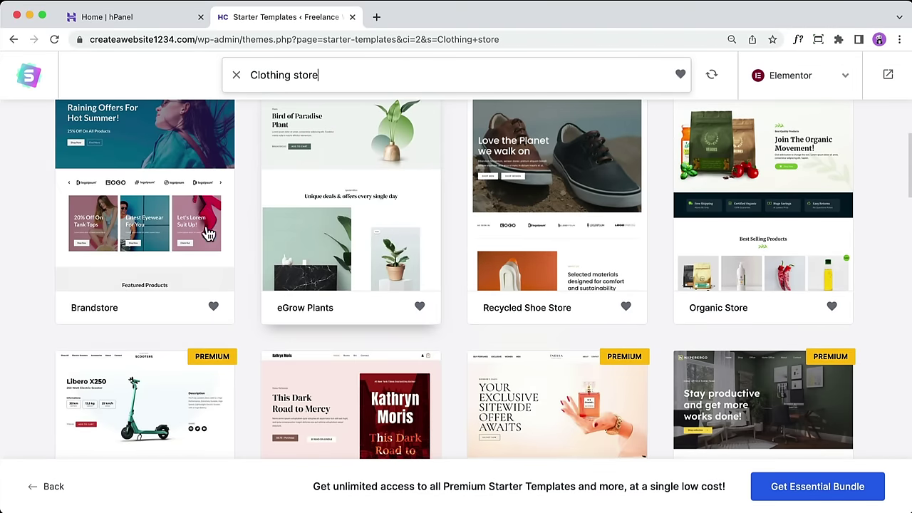
pyautogui.scroll(2, 156, 227)
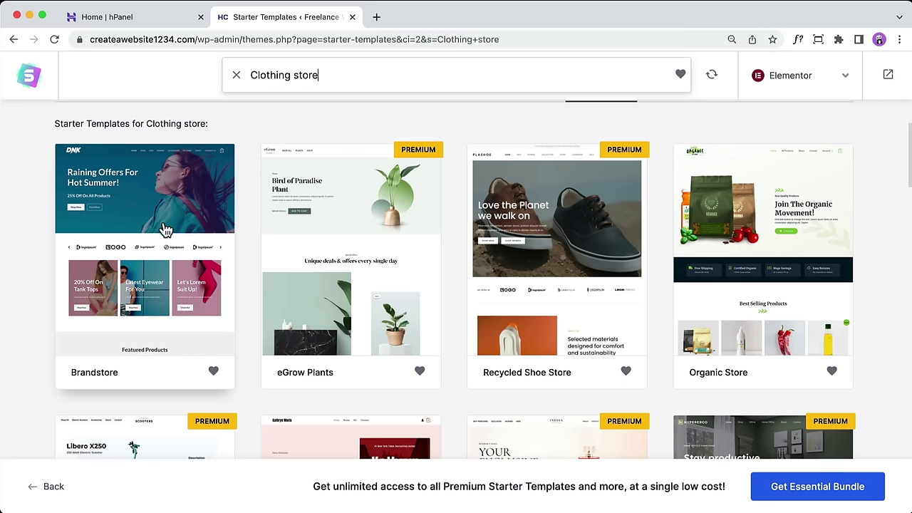
pyautogui.click(53, 488)
pyautogui.click(52, 496)
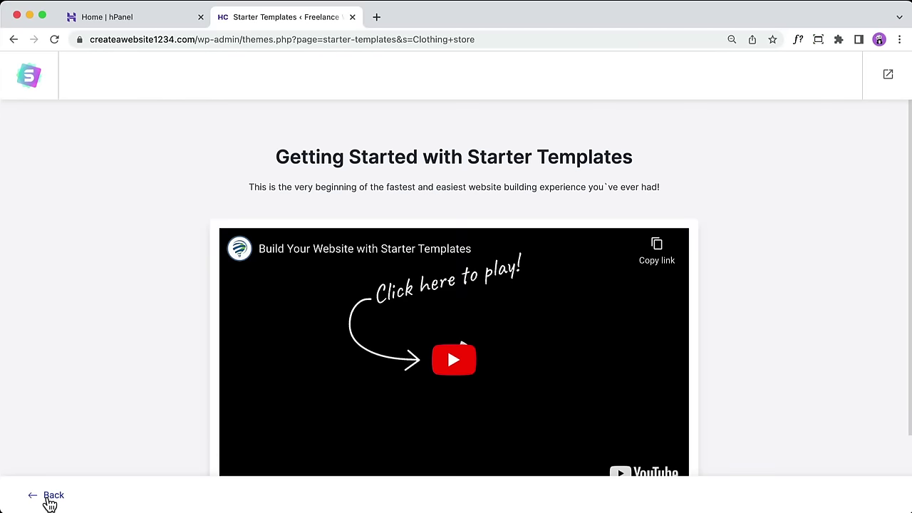
# Search Plugins > Add New for 'wp reset', then install and activate WP Reset
pyautogui.click(46, 497)
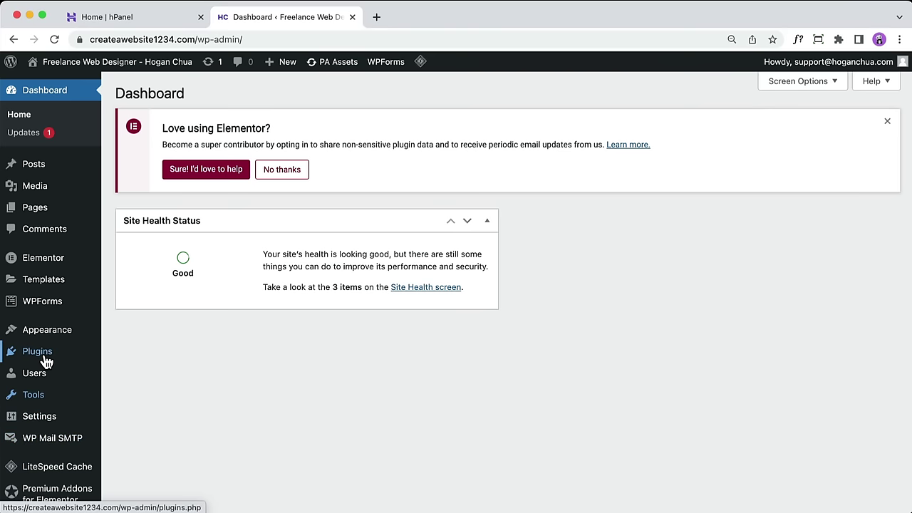
pyautogui.moveTo(45, 361)
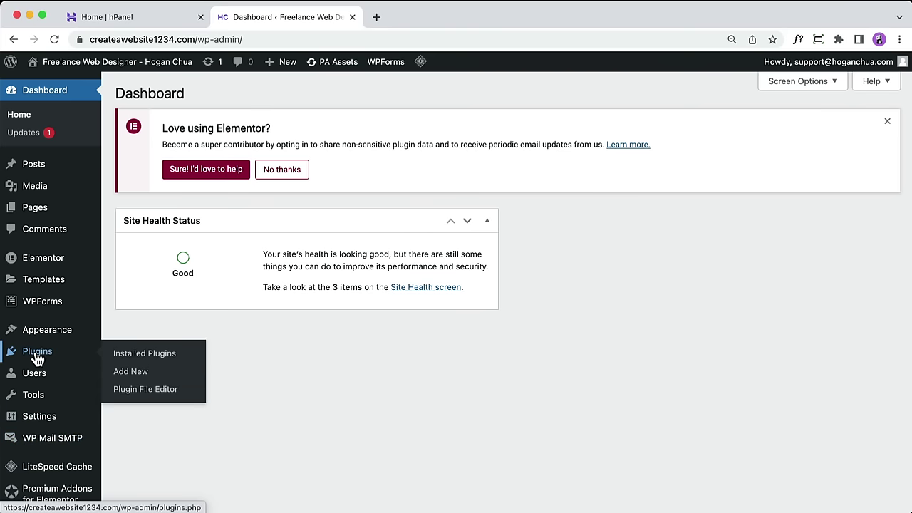
pyautogui.click(37, 358)
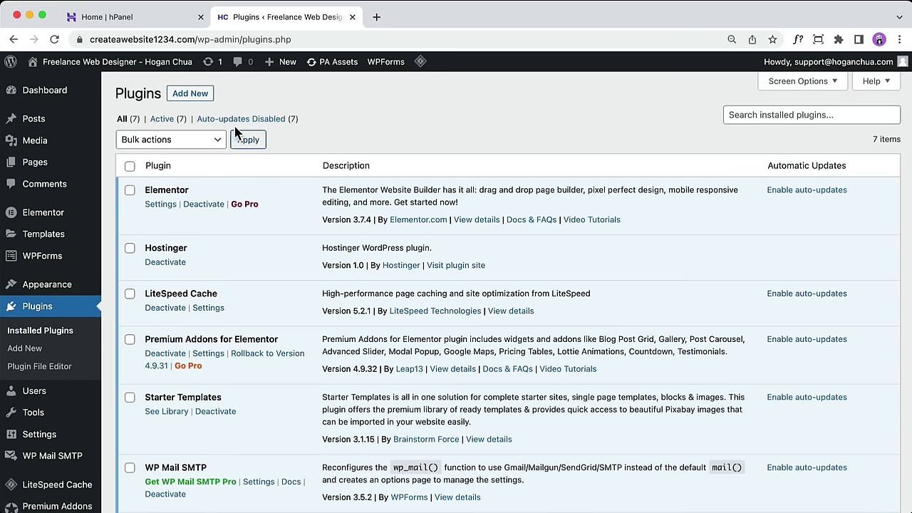
pyautogui.click(204, 100)
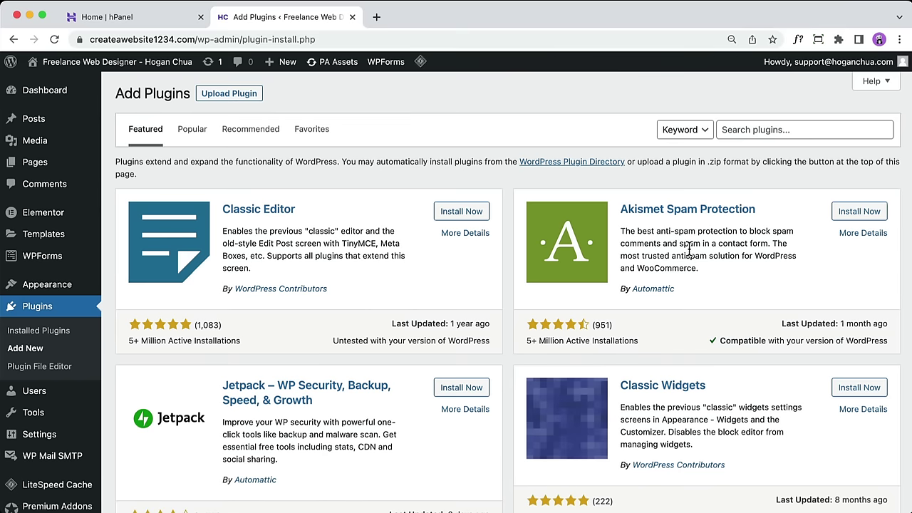
pyautogui.click(764, 129)
pyautogui.write('wp reset')
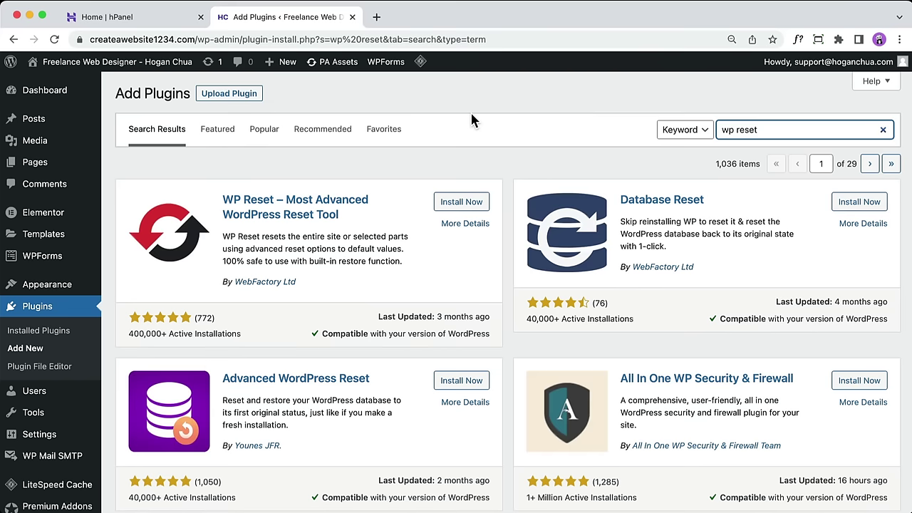
pyautogui.click(450, 203)
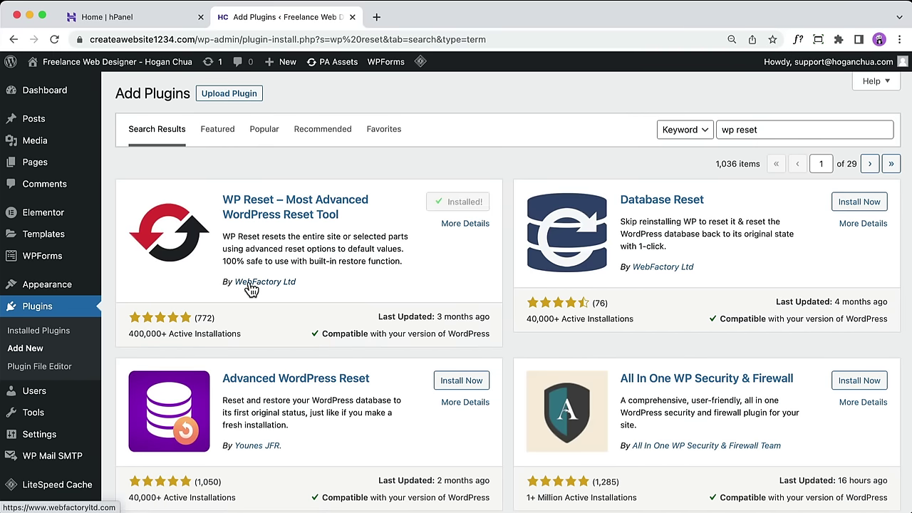
pyautogui.click(462, 205)
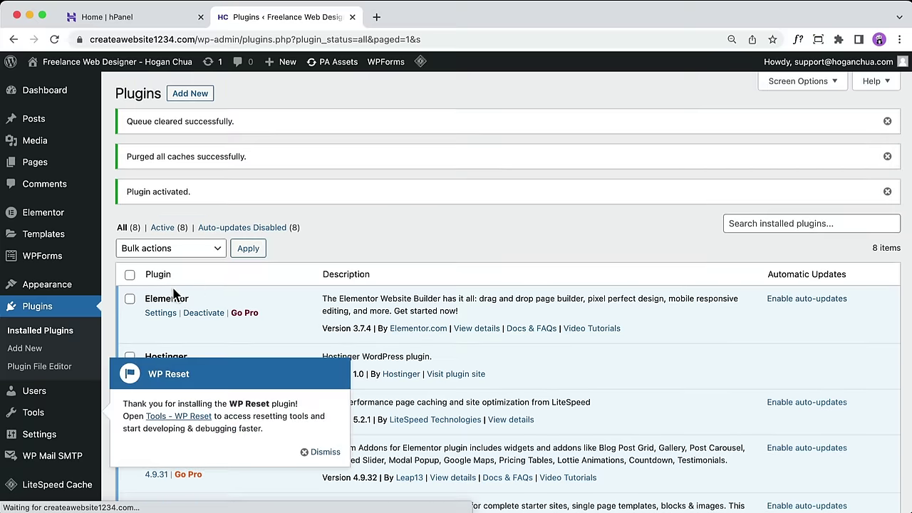
# Open Tools > WP Reset and review its Site Reset section and comparison table
pyautogui.scroll(-2, 321, 433)
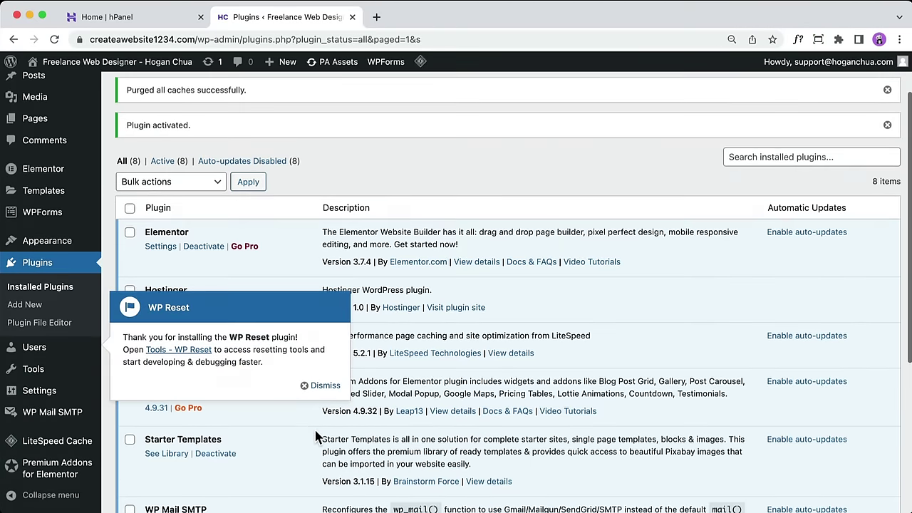
pyautogui.scroll(-3, 315, 433)
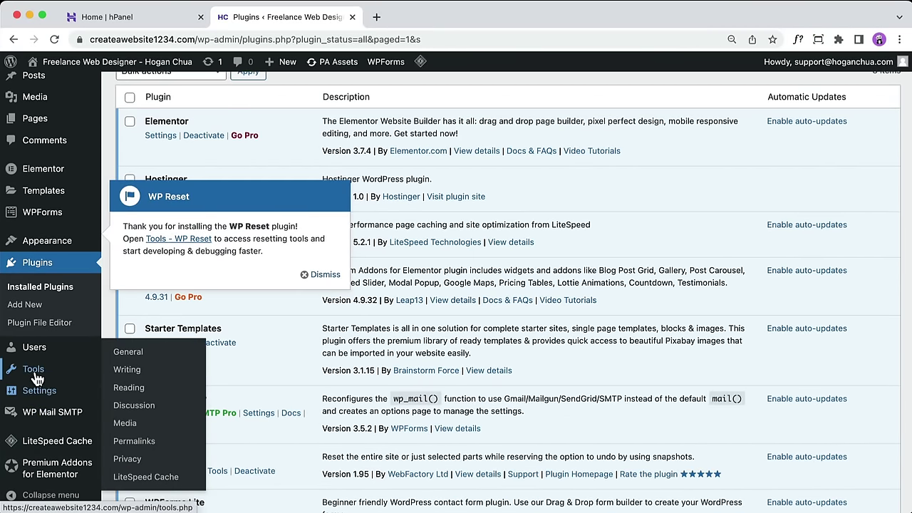
pyautogui.moveTo(36, 376)
pyautogui.click(135, 482)
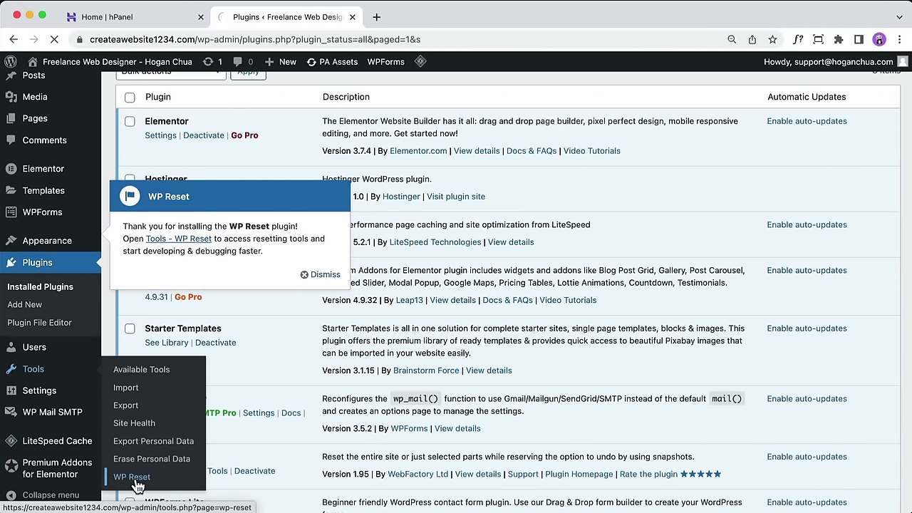
pyautogui.scroll(-5, 540, 271)
pyautogui.scroll(-10, 539, 271)
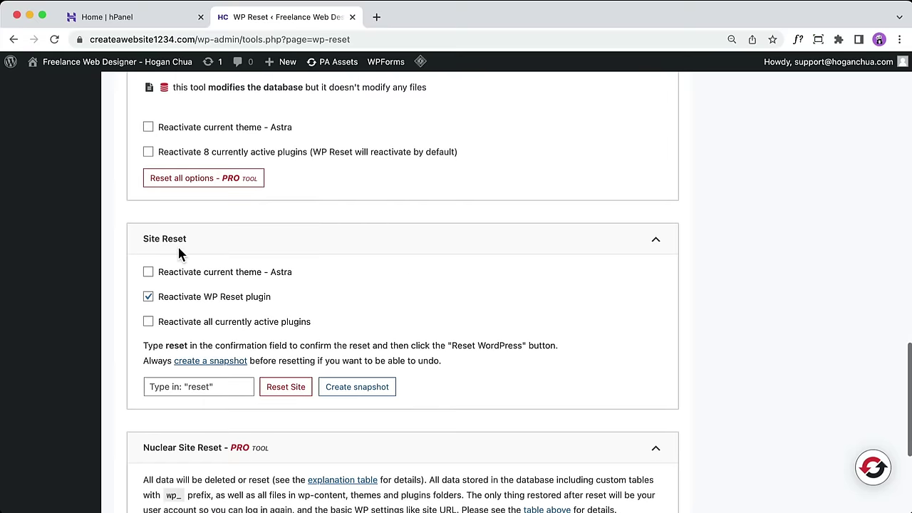
pyautogui.click(188, 385)
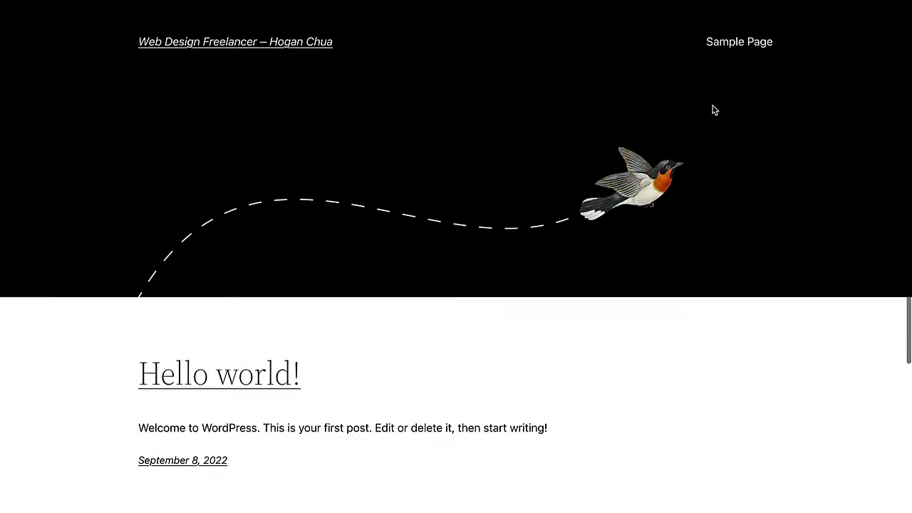
pyautogui.scroll(-4, 712, 109)
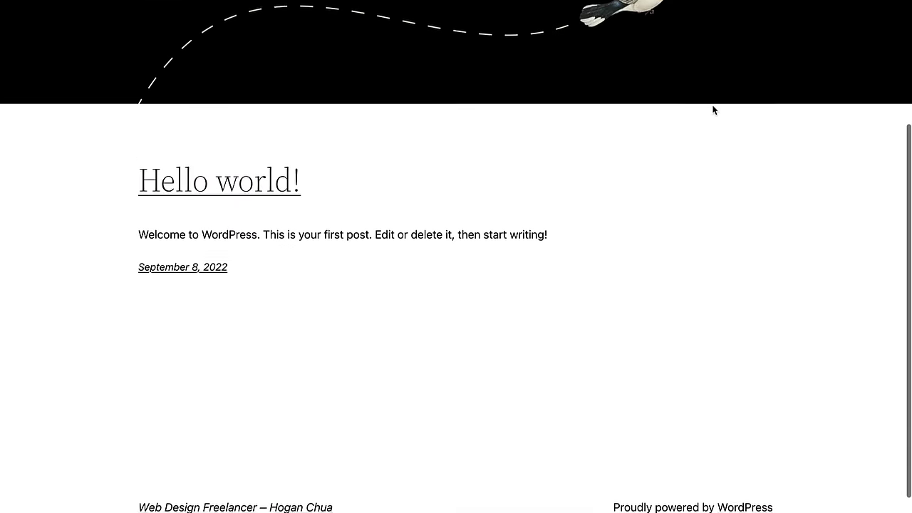
pyautogui.scroll(4, 712, 109)
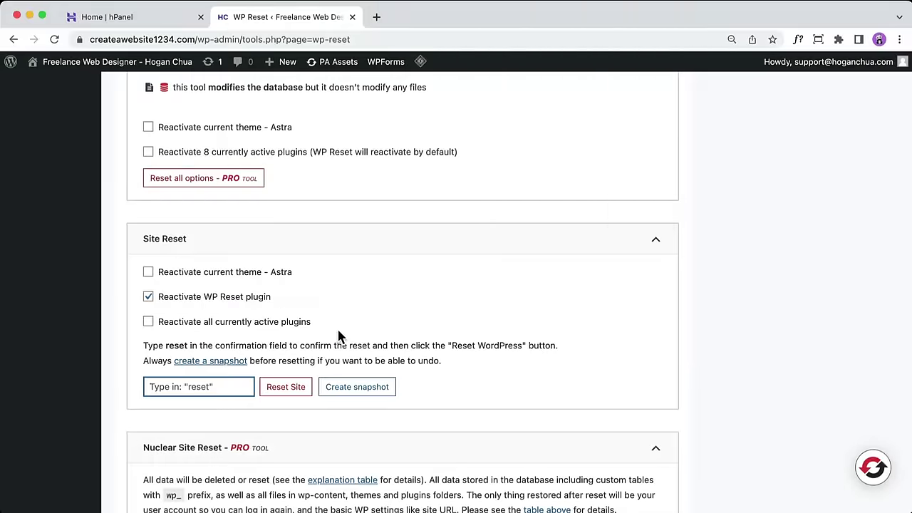
pyautogui.scroll(15, 235, 242)
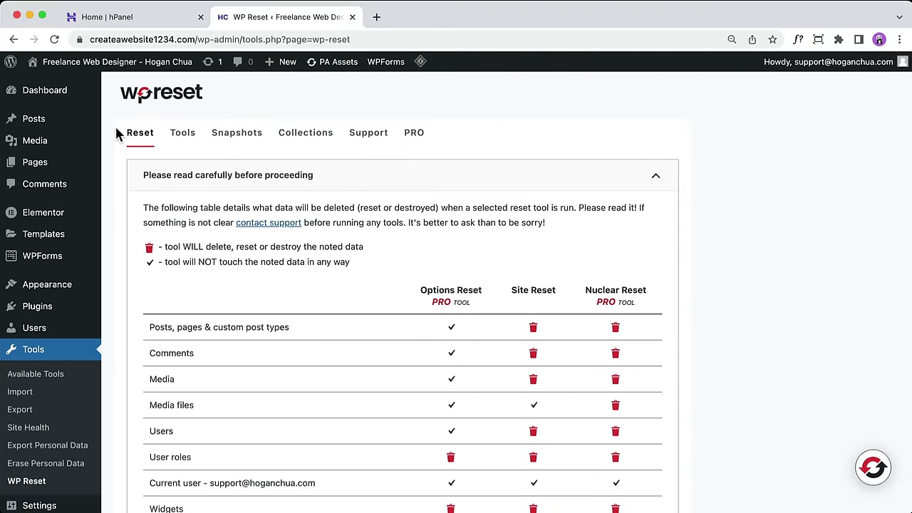
# Go to Plugins > Add New, then choose Visit Site from the site-name menu
pyautogui.click(50, 306)
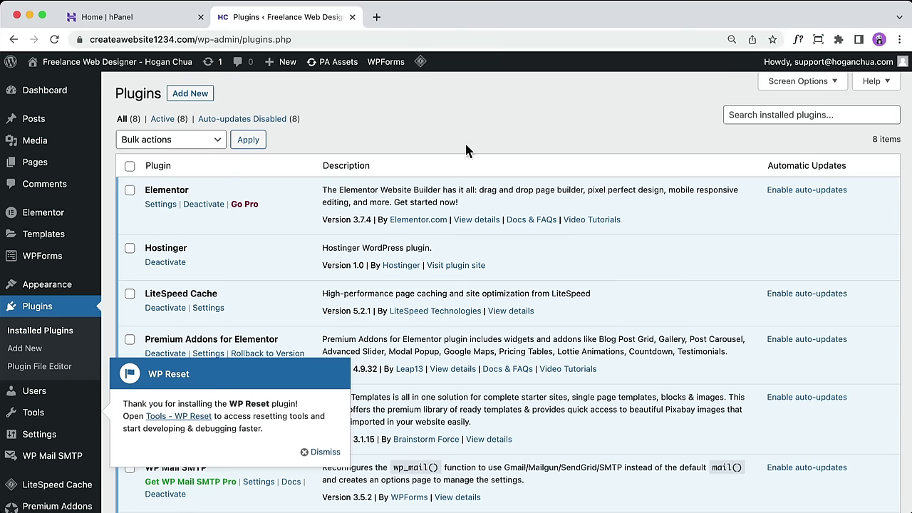
pyautogui.click(191, 94)
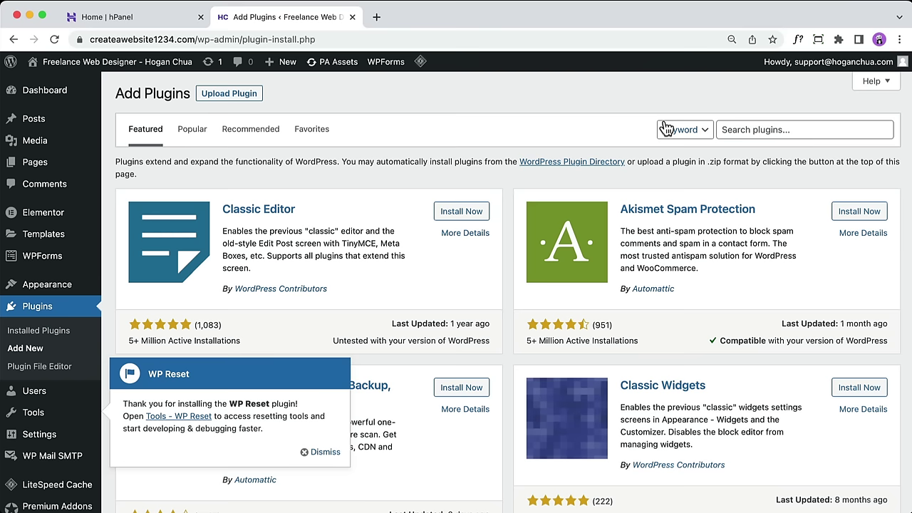
pyautogui.moveTo(142, 64)
pyautogui.click(61, 85)
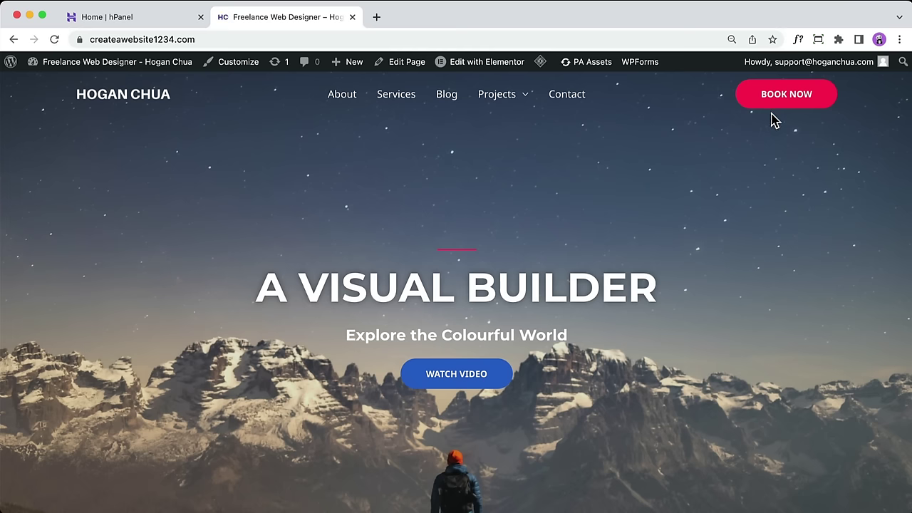
# Log out of WordPress and load the live site's homepage by trimming the login path from the address
pyautogui.moveTo(819, 67)
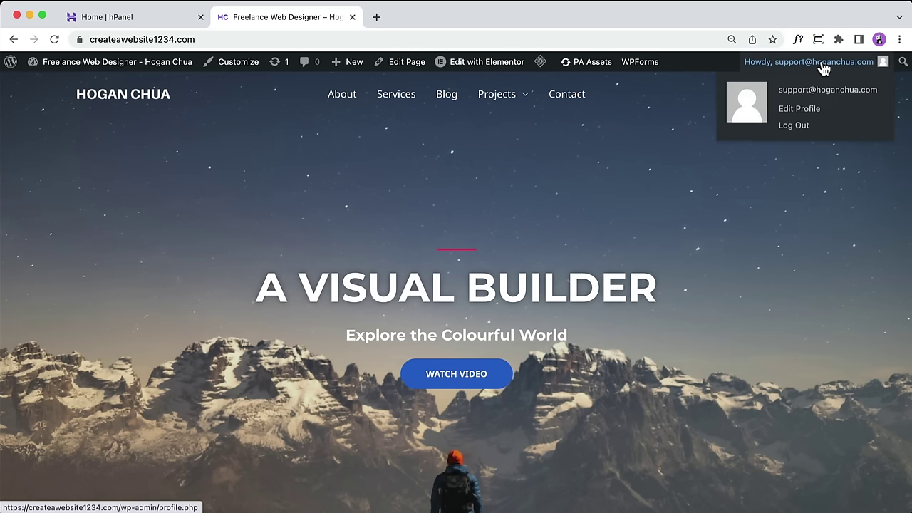
pyautogui.click(799, 127)
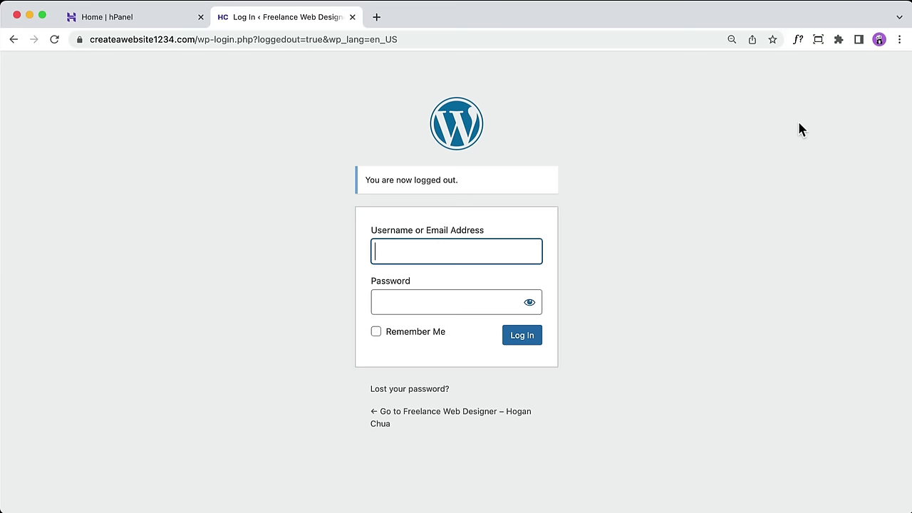
pyautogui.moveTo(417, 39); pyautogui.dragTo(198, 39)
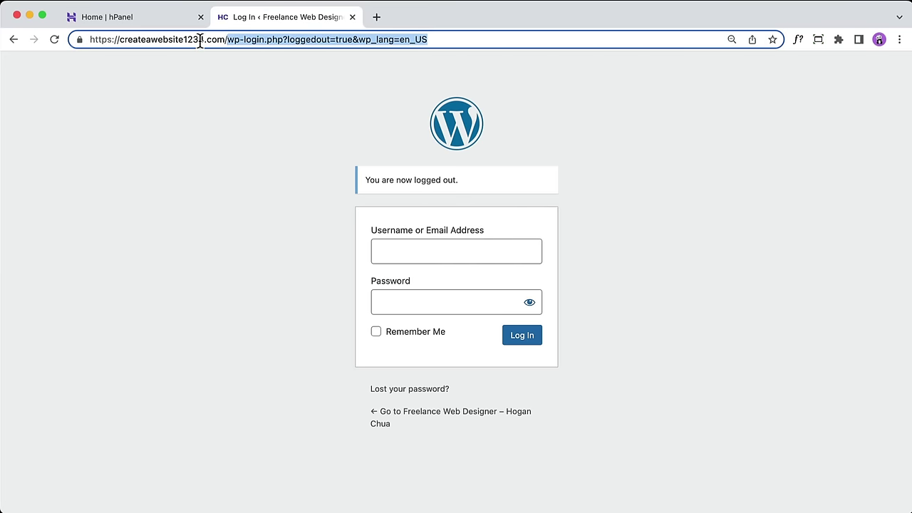
pyautogui.press('BackSpace')
pyautogui.press('Return')
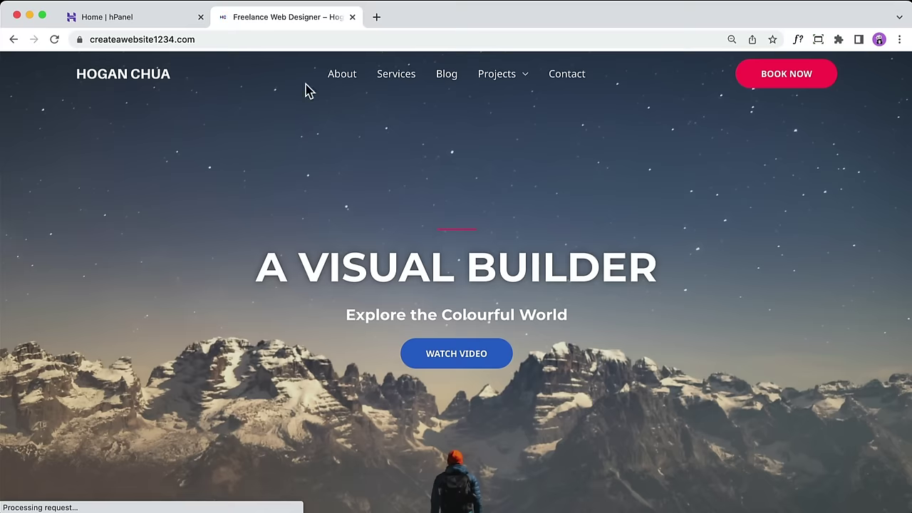
pyautogui.scroll(-10, 413, 132)
pyautogui.scroll(-20, 409, 137)
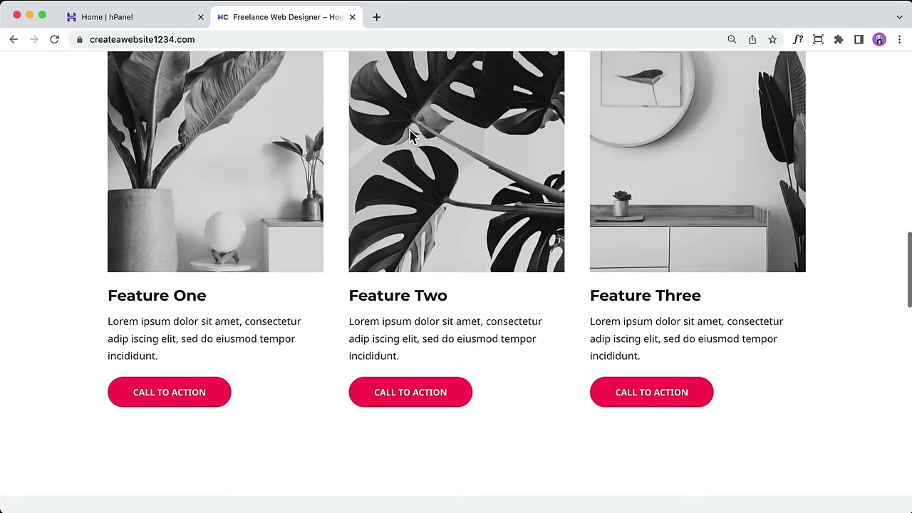
pyautogui.scroll(3, 409, 136)
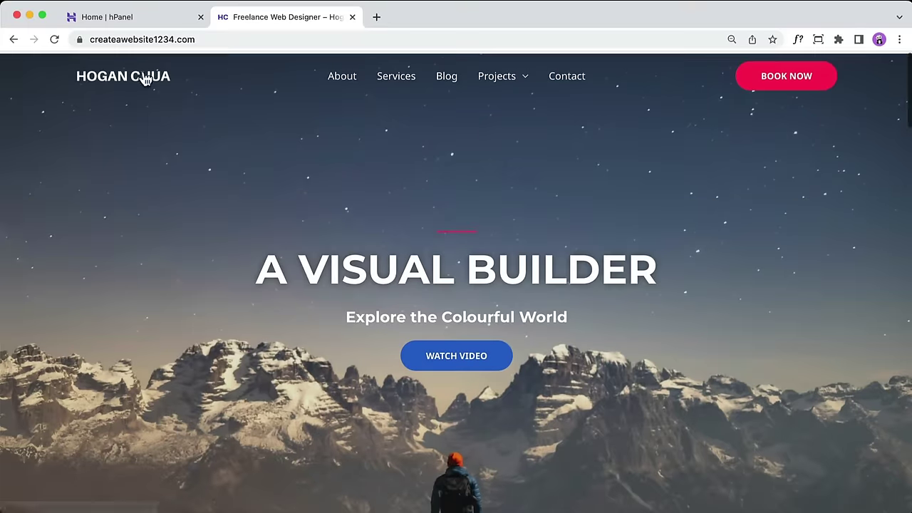
# Append /wp-admin to the site address to reach the admin login form
pyautogui.click(246, 39)
pyautogui.click(258, 39)
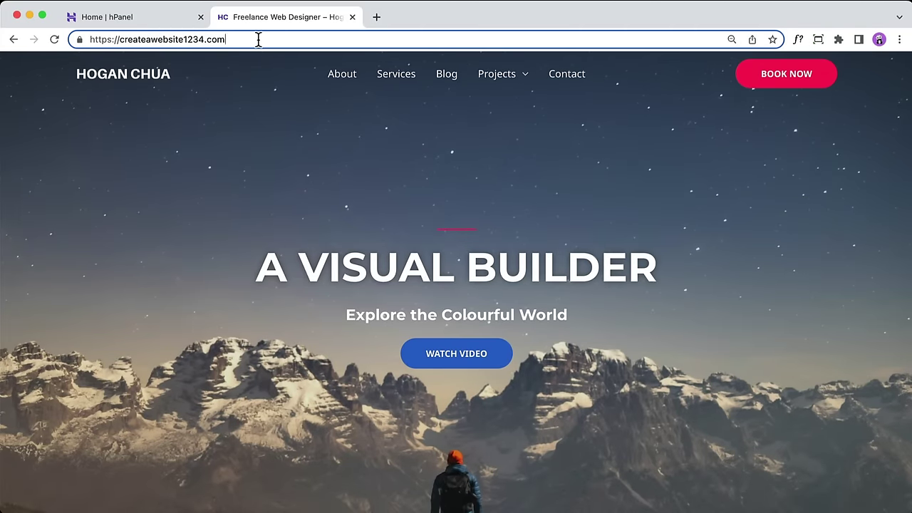
pyautogui.write('/')
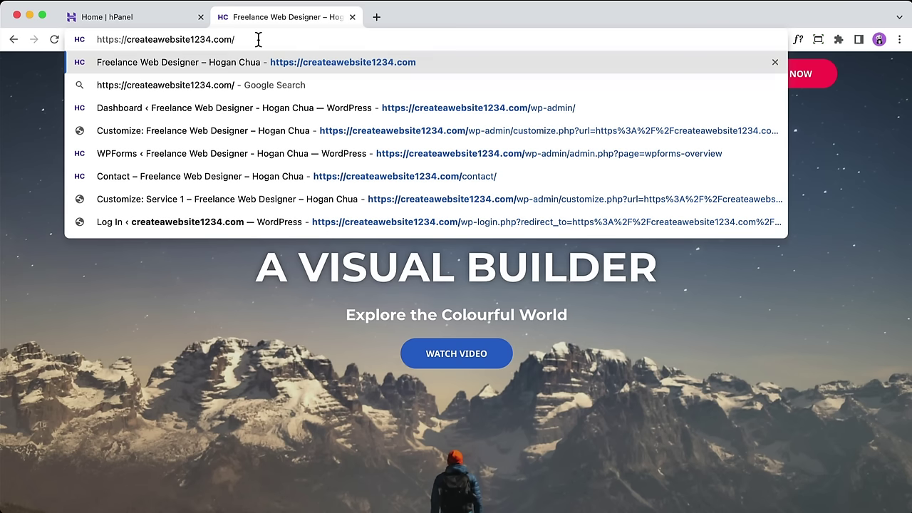
pyautogui.write('wp-admin')
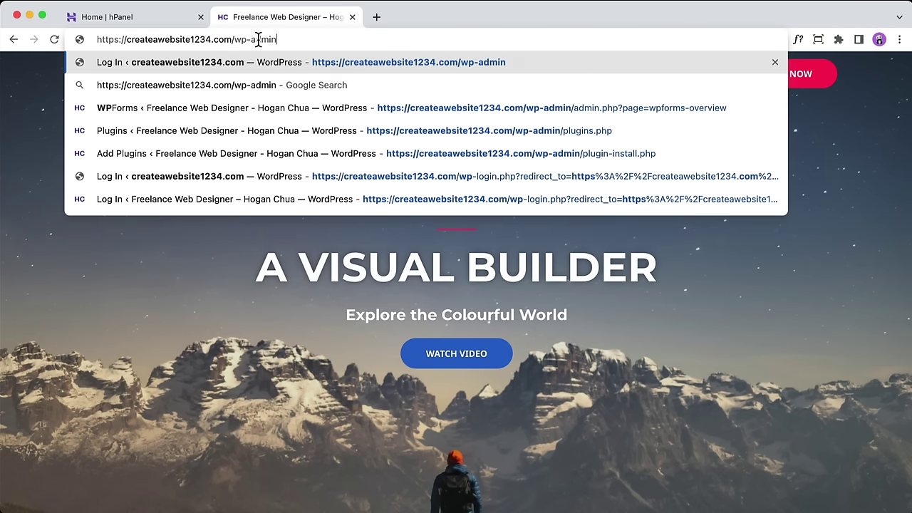
pyautogui.press('Return')
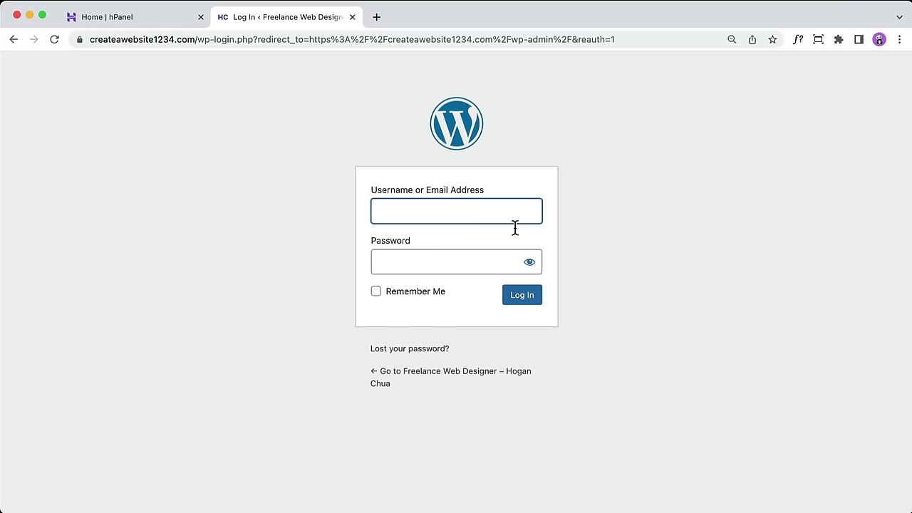